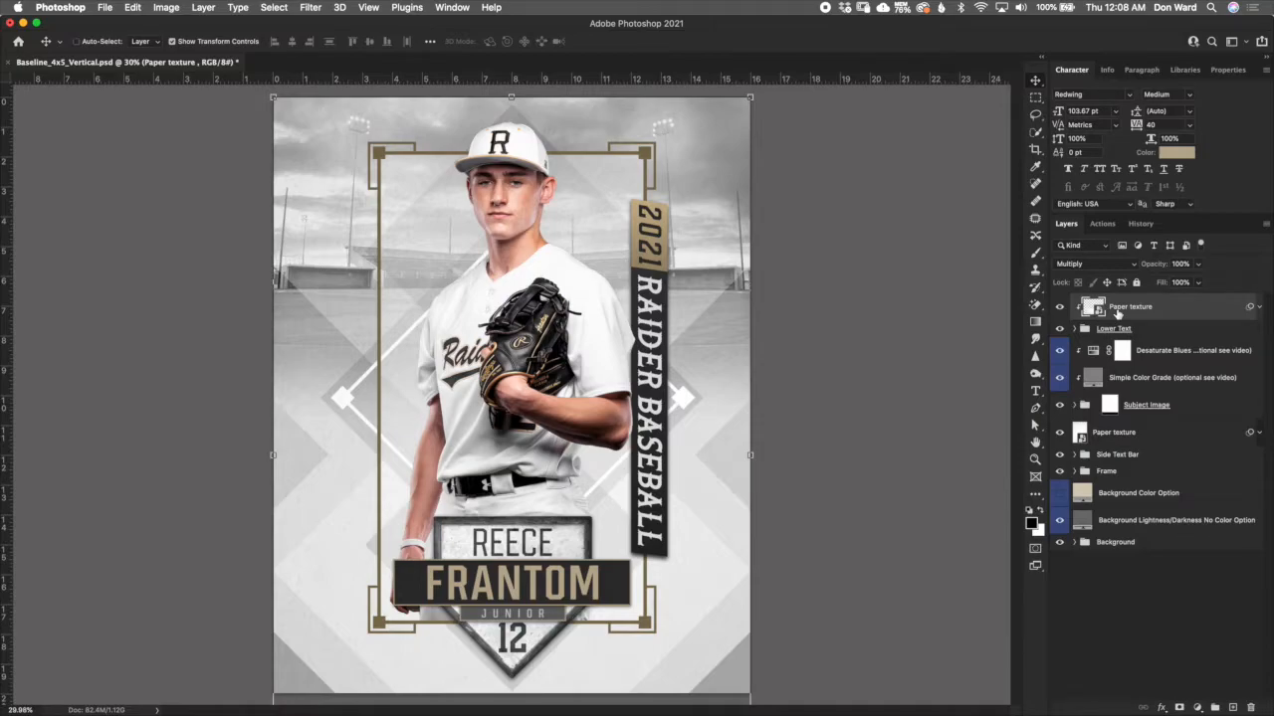
- Switch to baseline.pdf in Acrobat Reader and open its Redwing font download link
key("super+Tab")
key("super+Tab")
key("super+Tab")
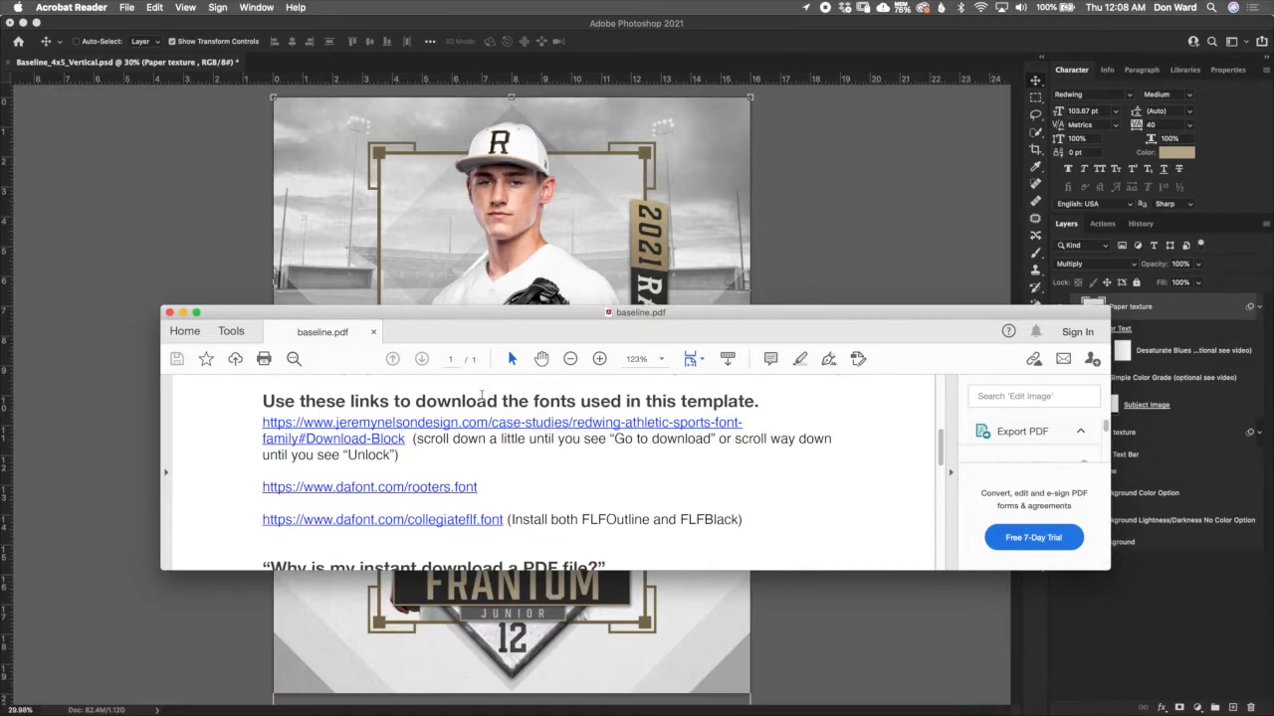
left_click(545, 428)
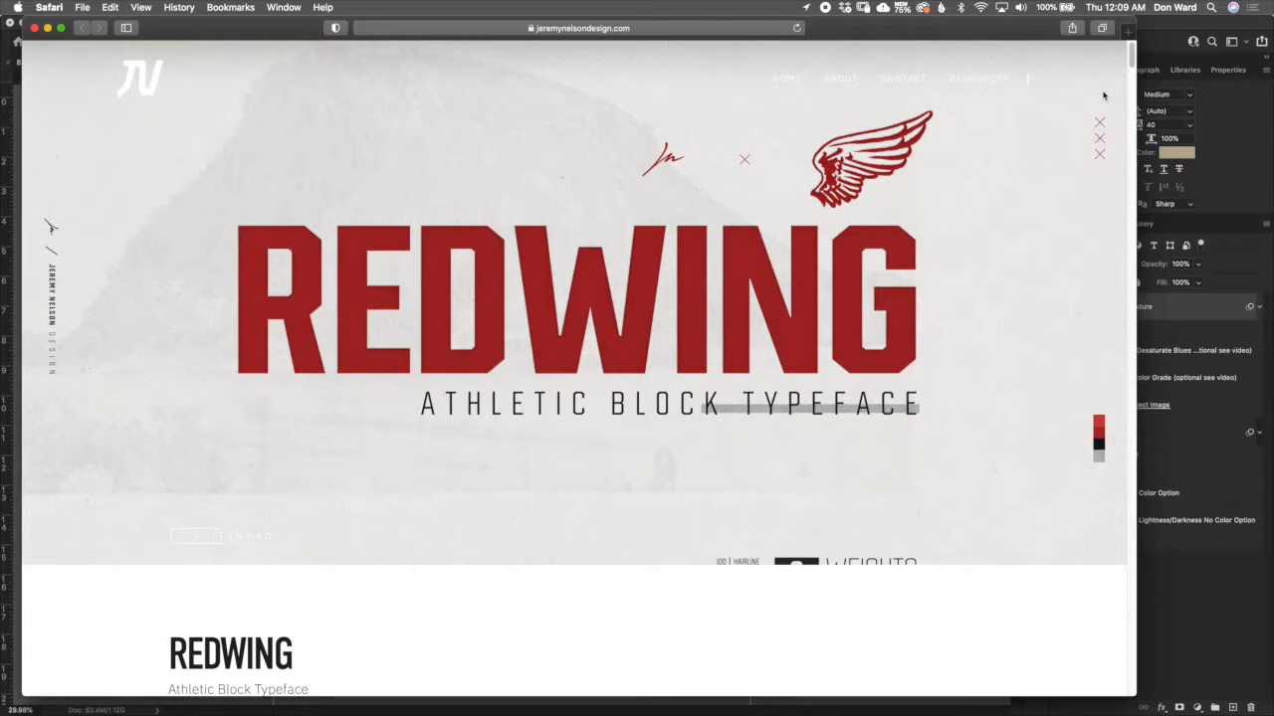
- Examine the Redwing page's download section and the name and email fields for unlocking the font, and return to Photoshop
left_click_drag(1133, 56, 1133, 81)
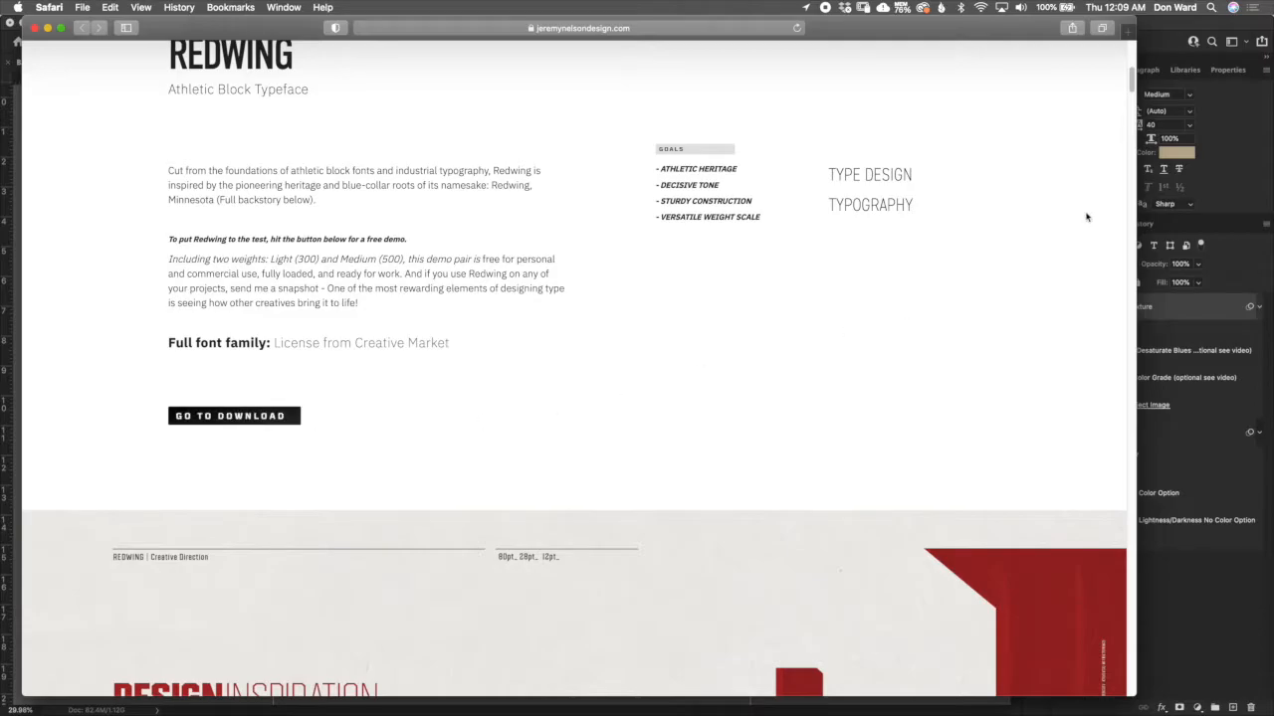
left_click_drag(1132, 81, 1136, 669)
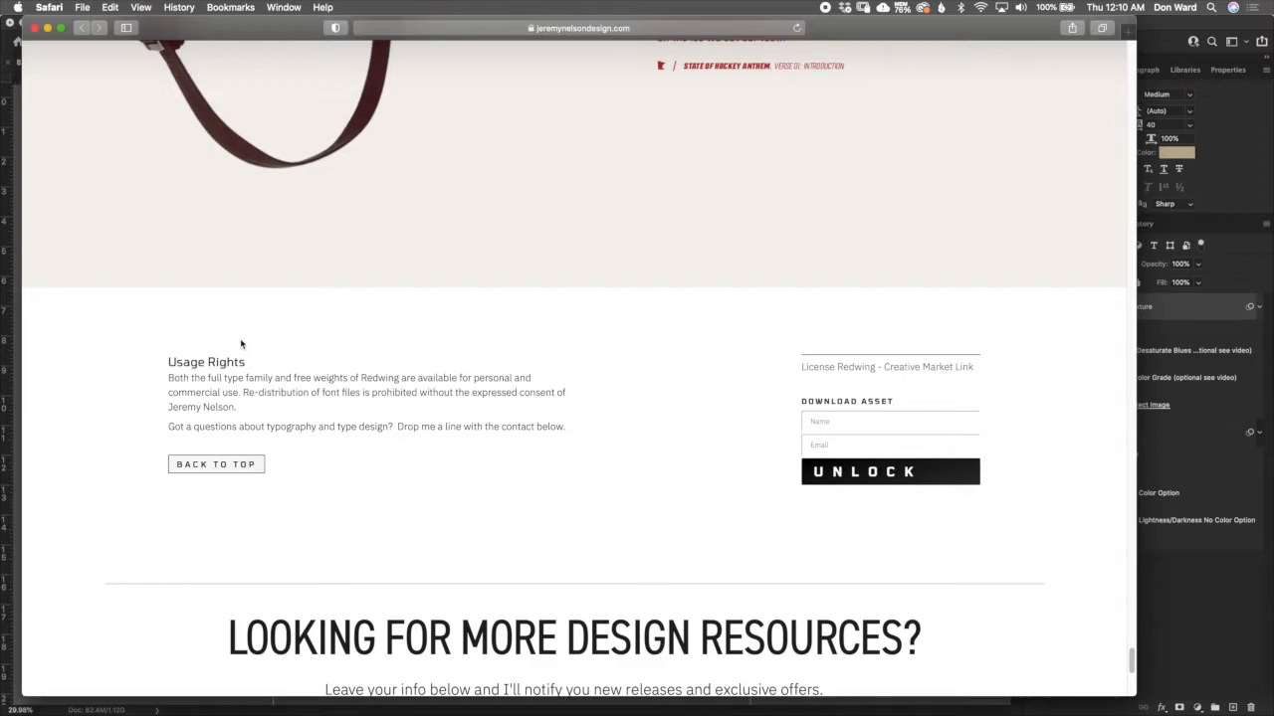
left_click(908, 426)
left_click(851, 445)
left_click(1169, 30)
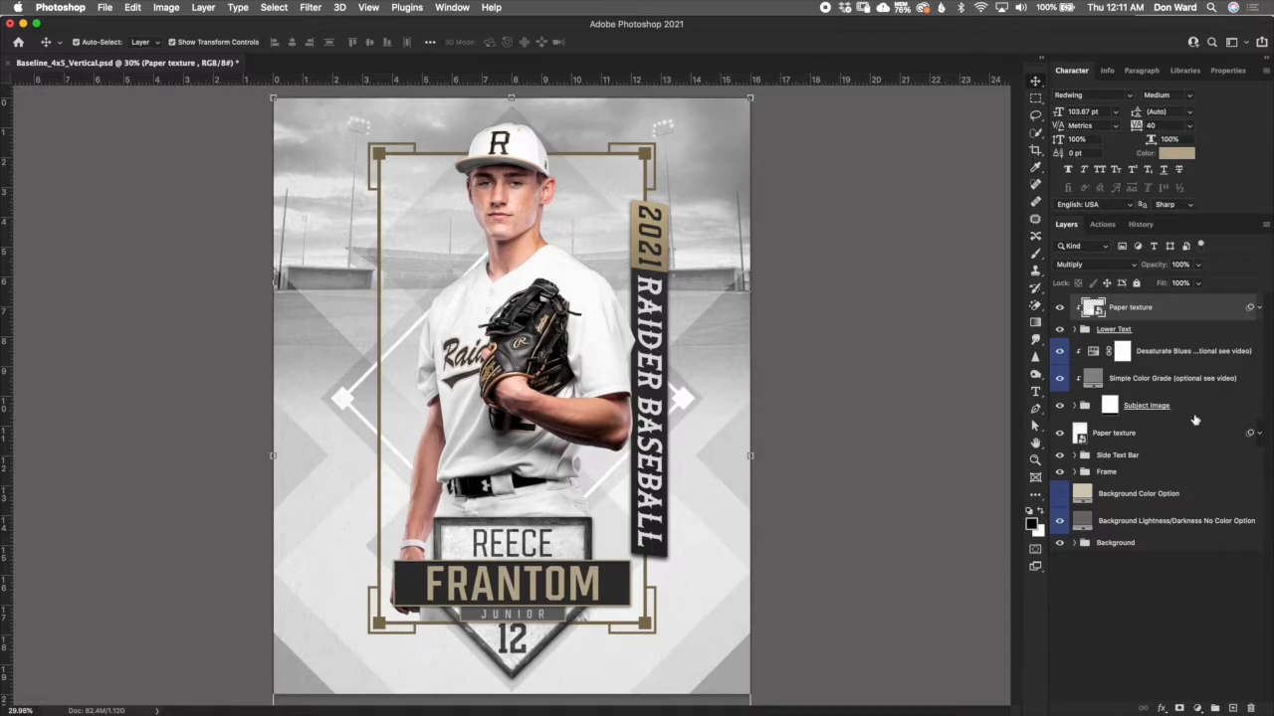
- Expand the Frame layer group and select the Frame and Corners group inside it
left_click(1159, 470)
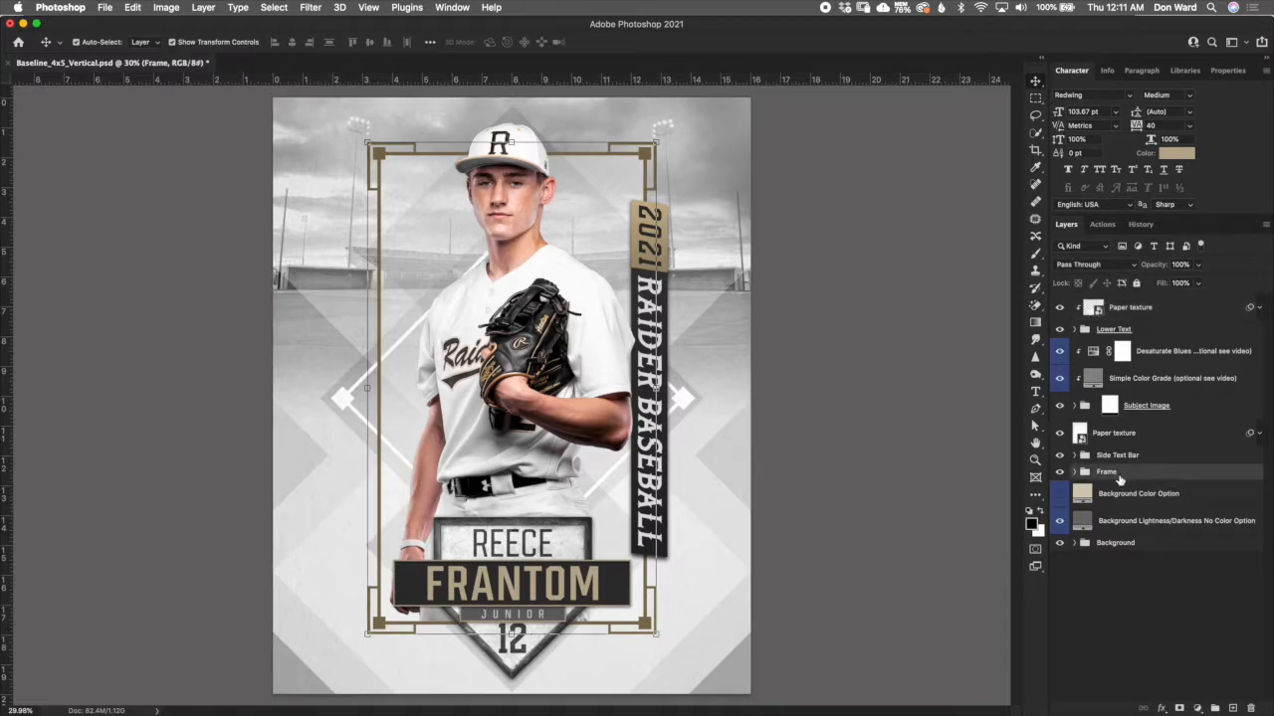
left_click(1077, 473)
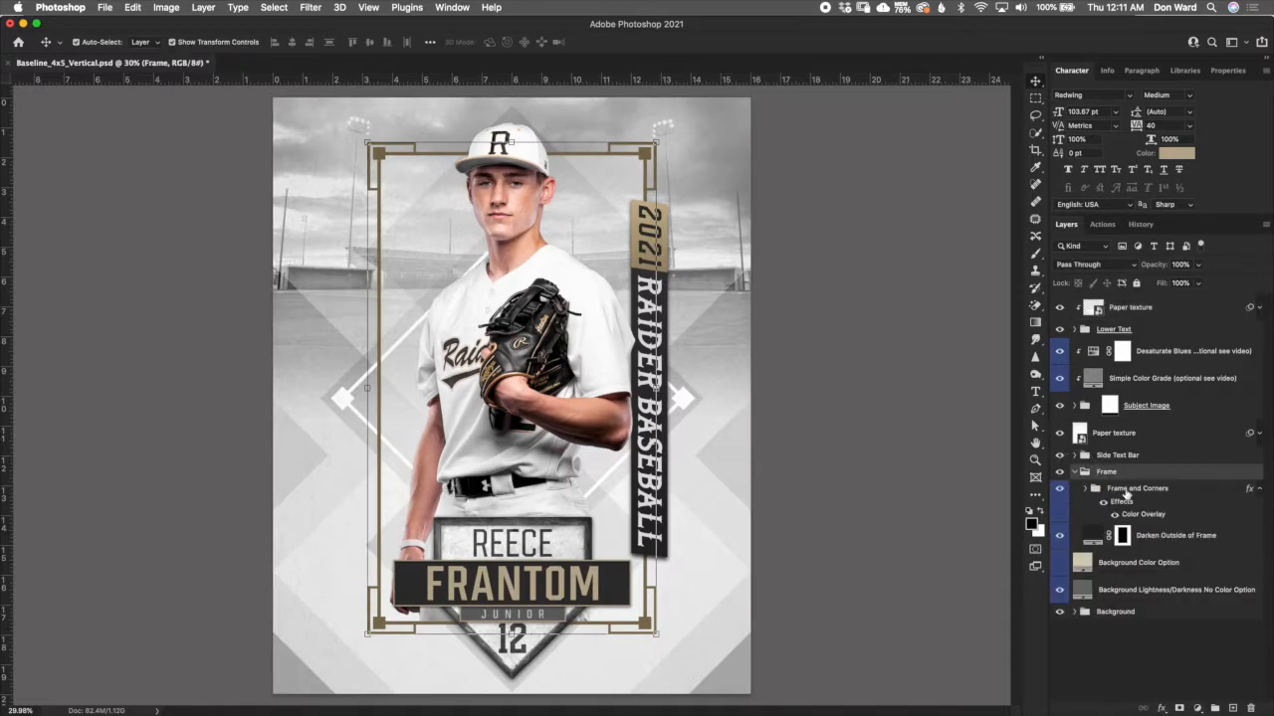
left_click(1154, 488)
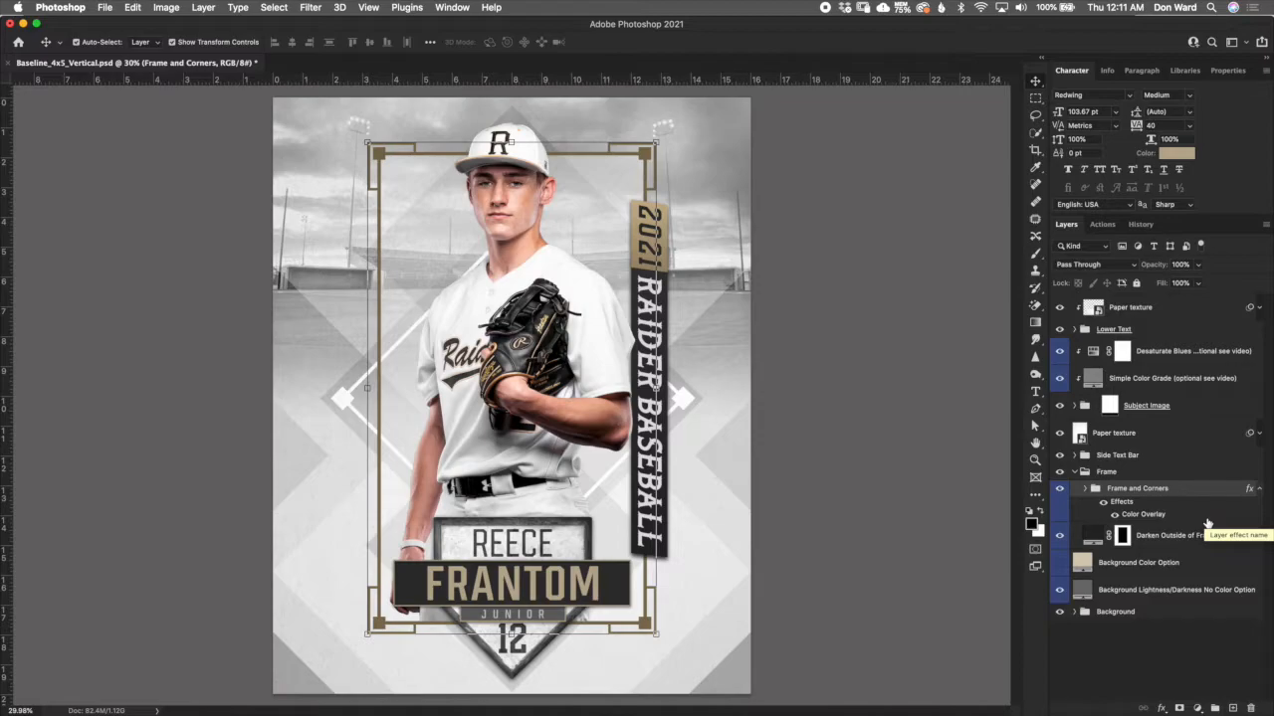
- Try black, grey and white (ffffff) as the fill colour of the Darken Outside of Frame layer, and discard the change
left_click(1154, 535)
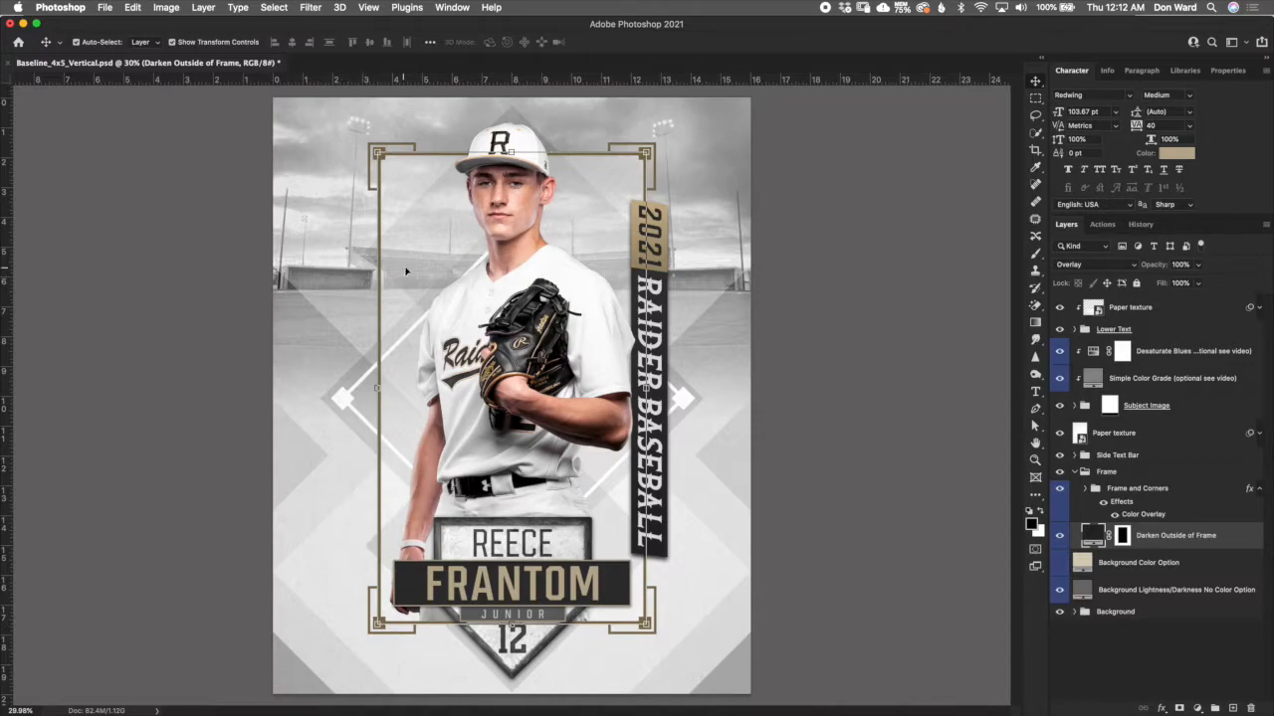
double_click(1097, 537)
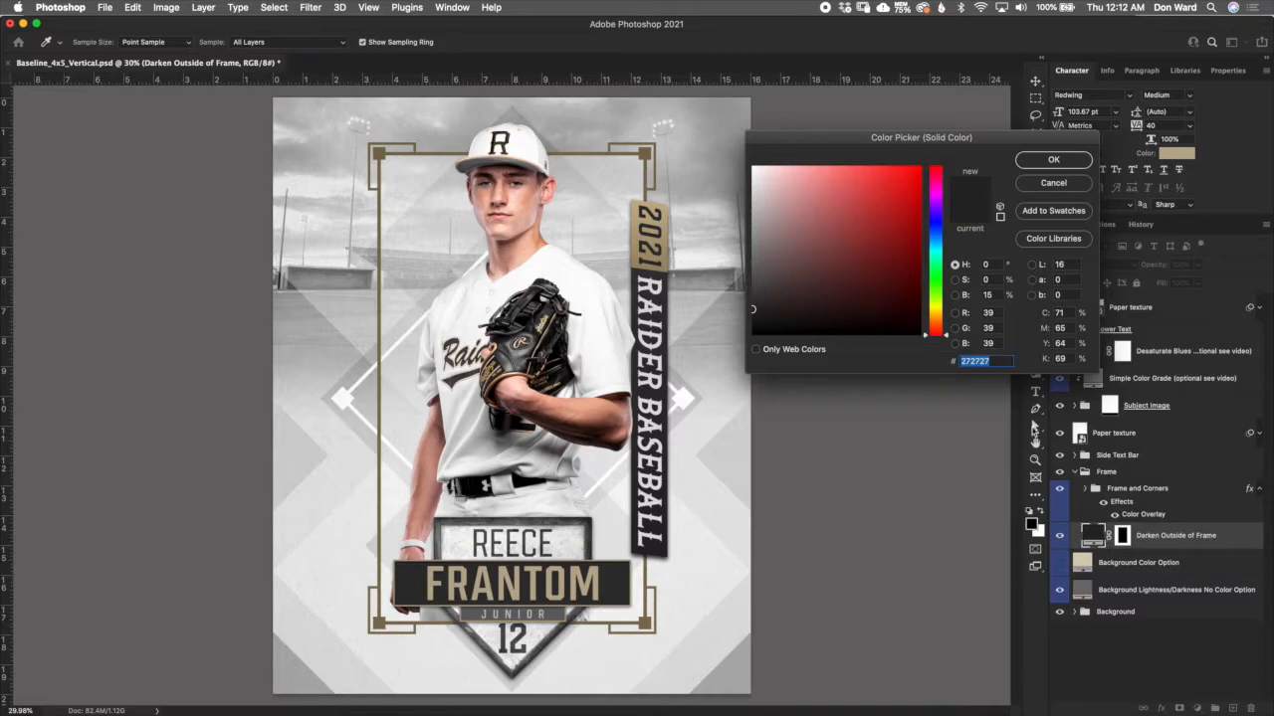
left_click(753, 335)
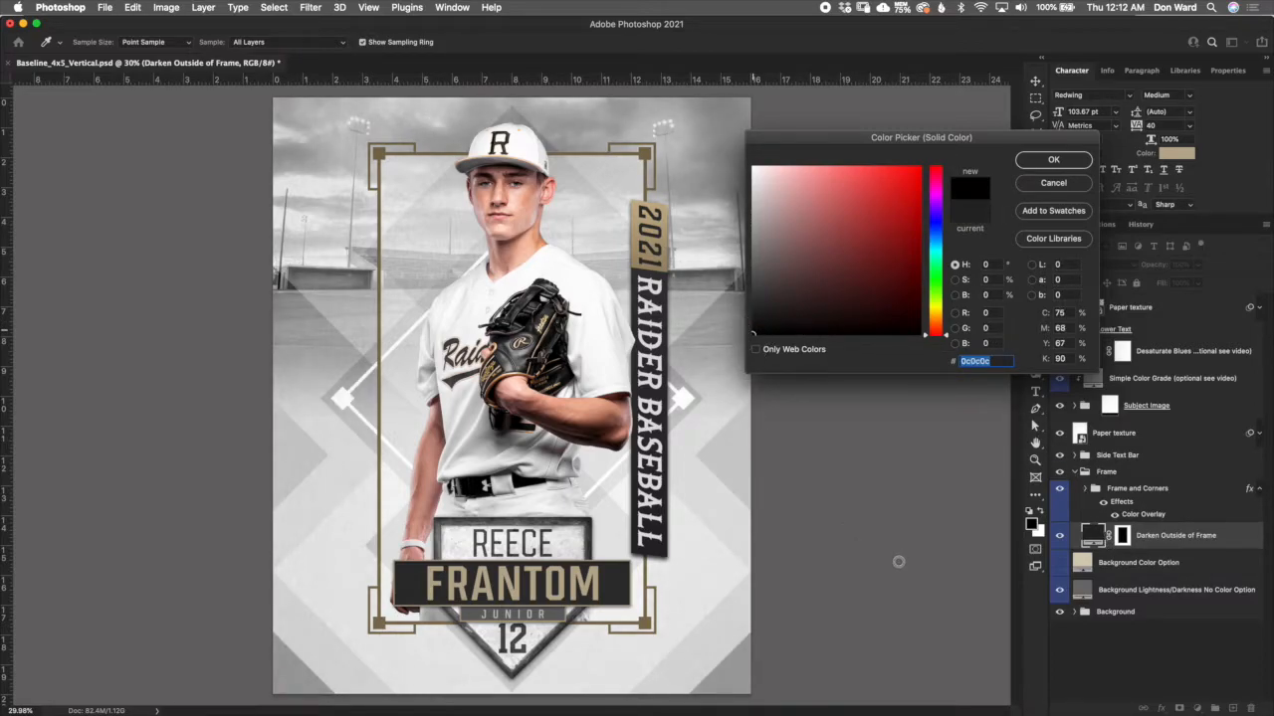
left_click(752, 231)
left_click(754, 179)
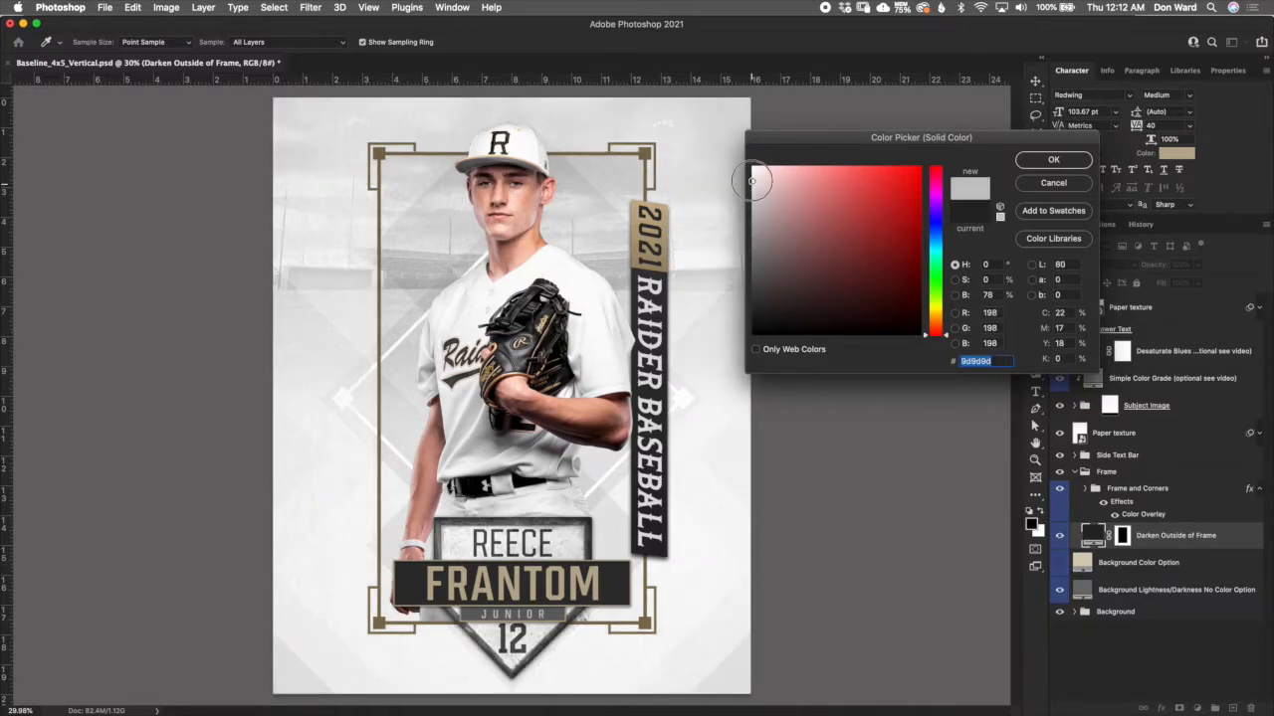
type("ffffff")
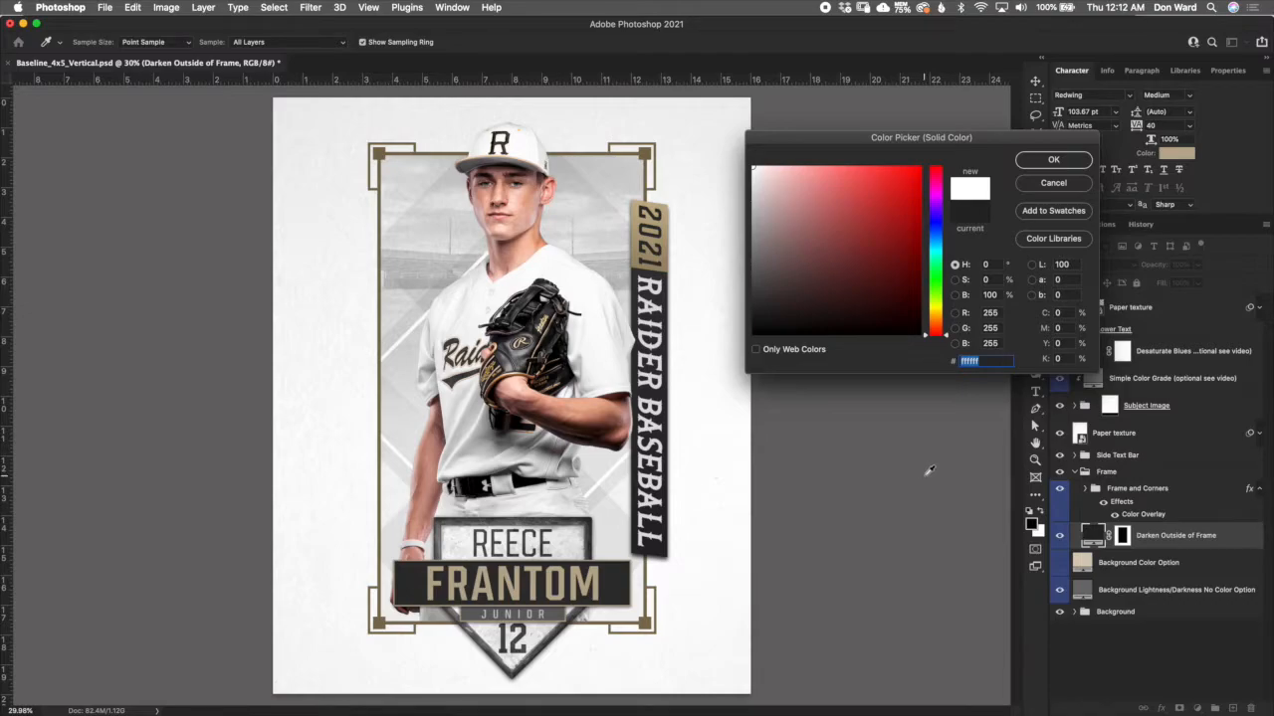
left_click(1062, 186)
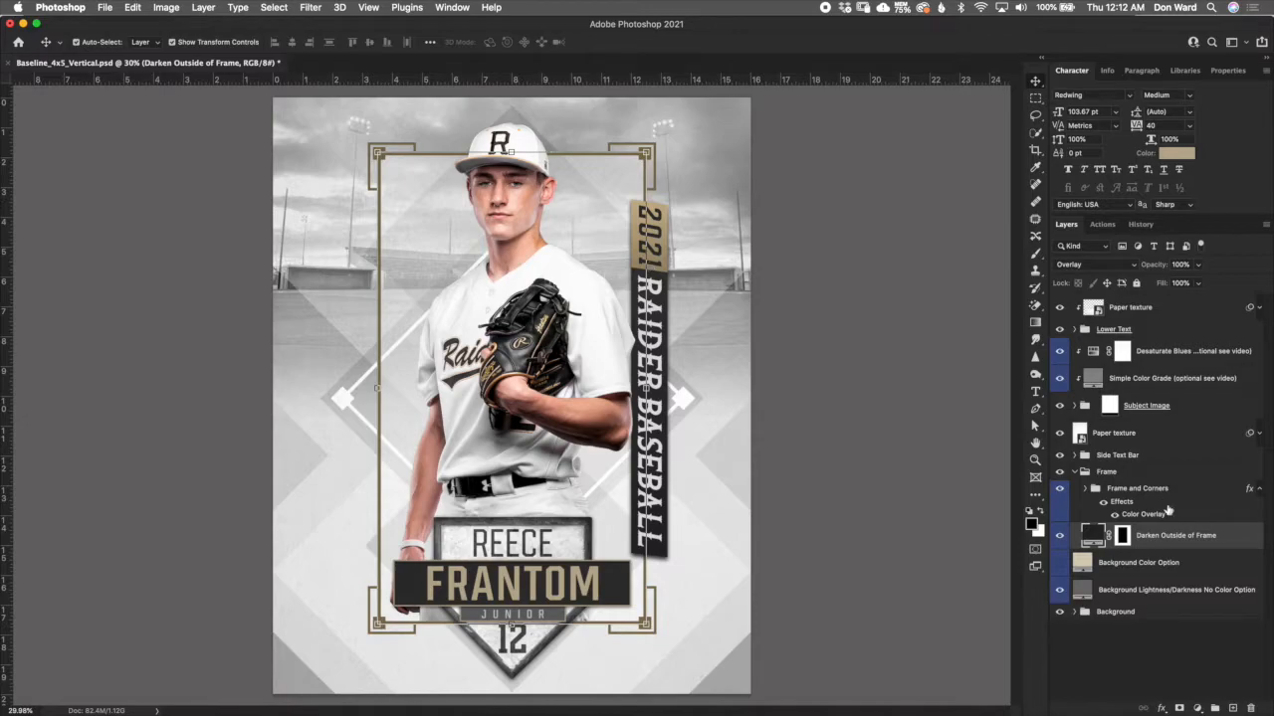
- Try a turquoise Color Overlay (hue 181) on the Frame and Corners group, and discard the change
left_click(1112, 505)
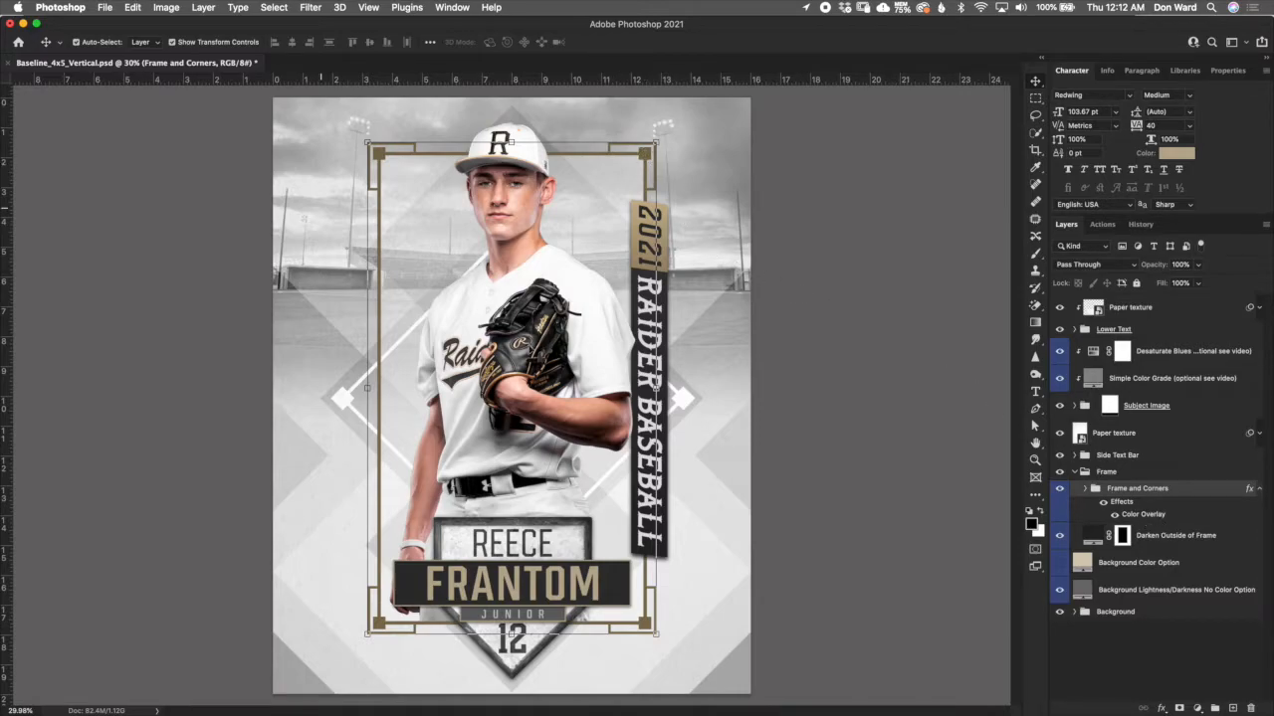
double_click(1144, 516)
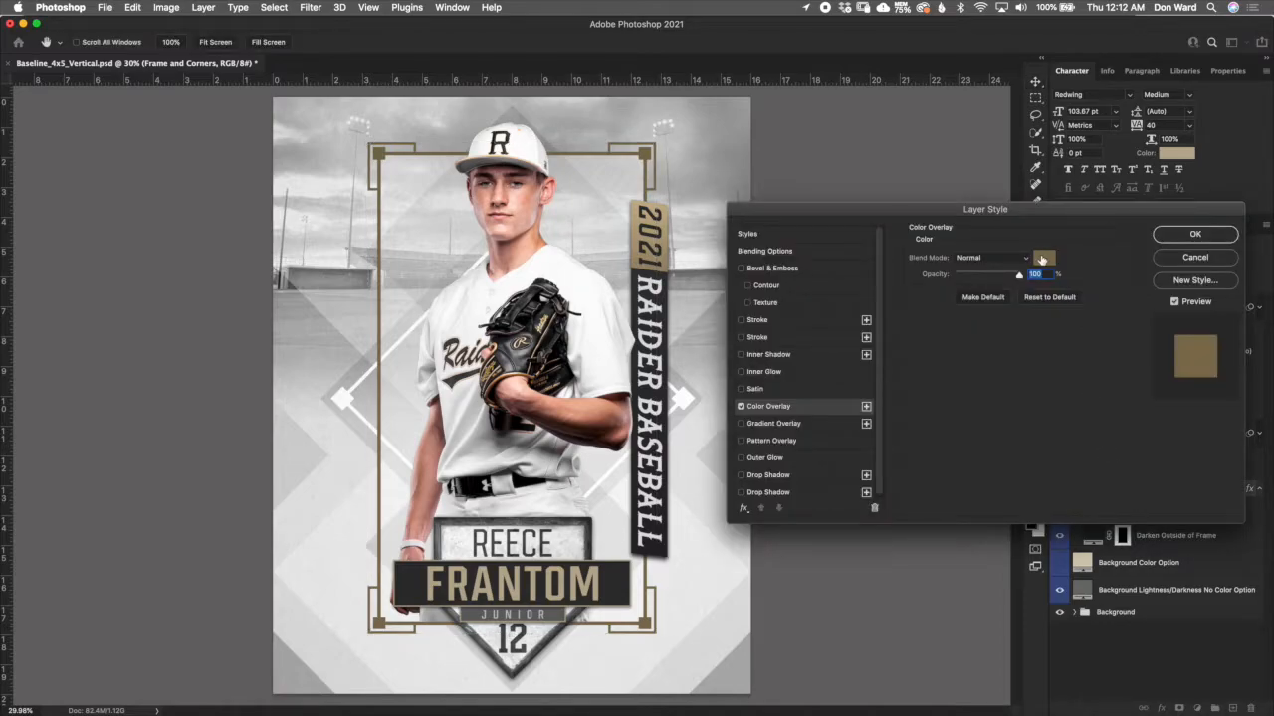
left_click(1042, 259)
left_click_drag(949, 321, 935, 248)
left_click(878, 200)
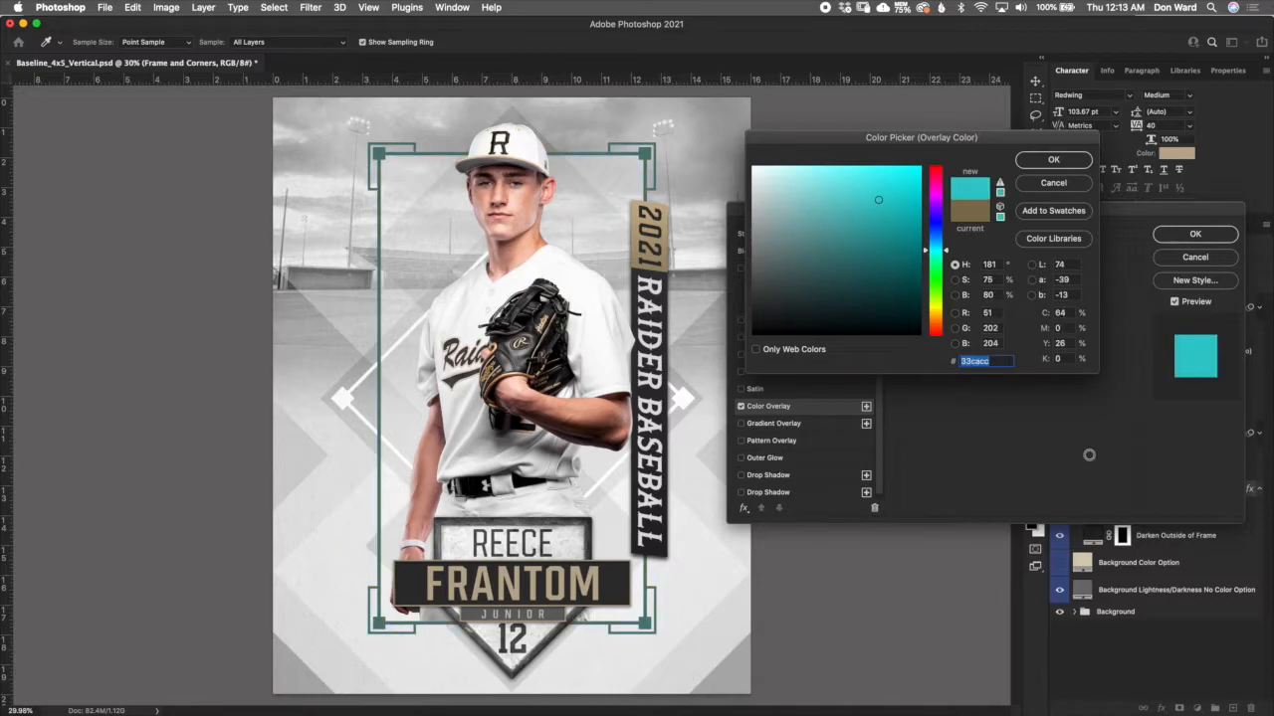
left_click(1061, 185)
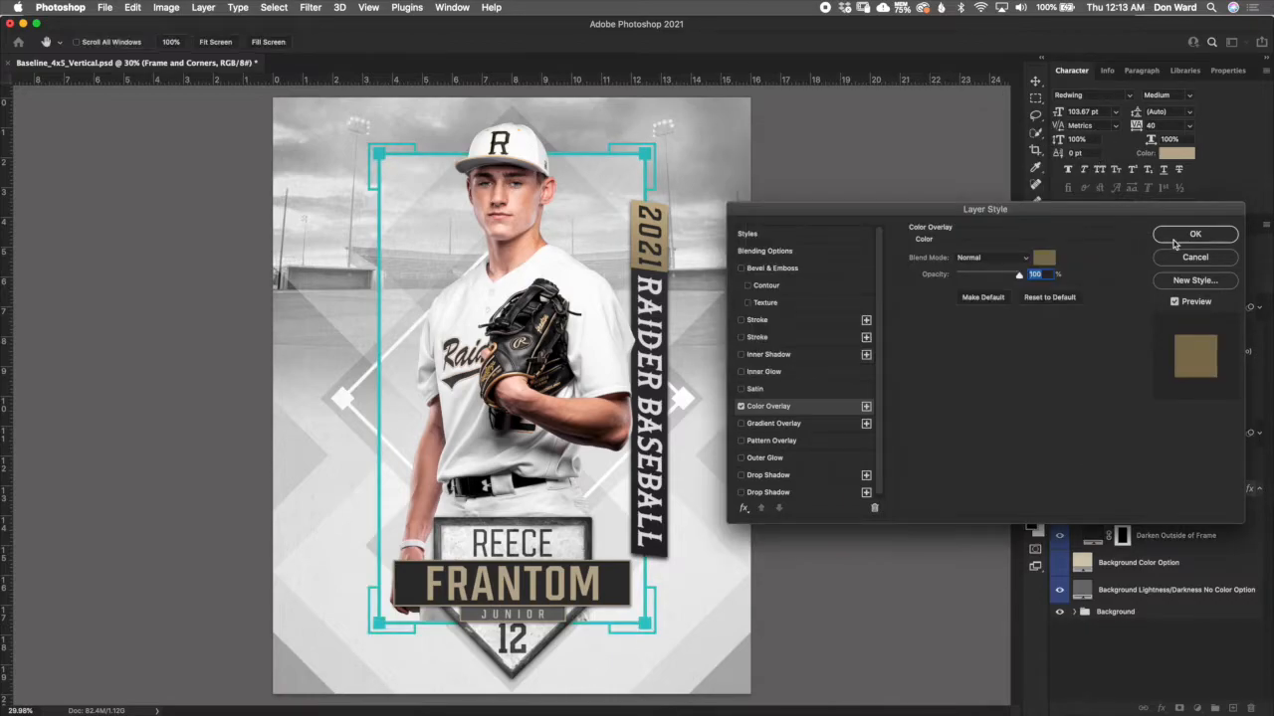
left_click(1198, 260)
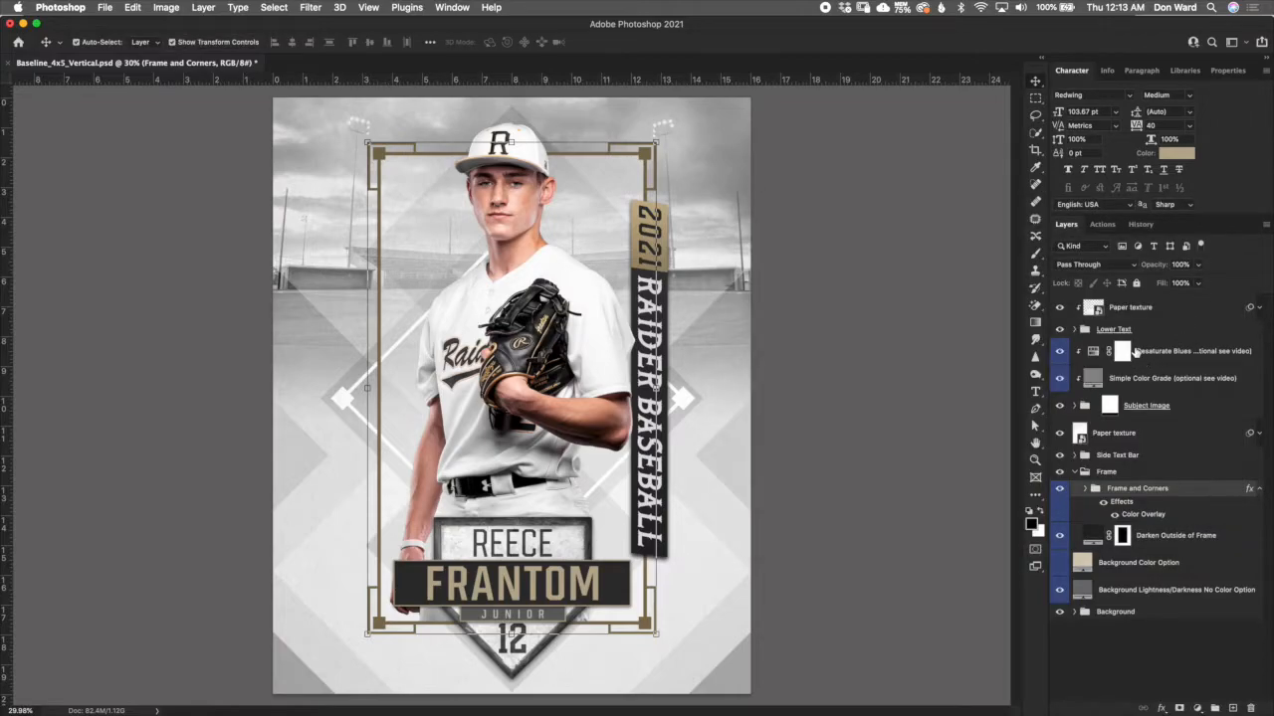
- Expand the Frame and Corners group, turn off its Color Overlay effect, and select the Corner Squares Small group
left_click(1086, 490)
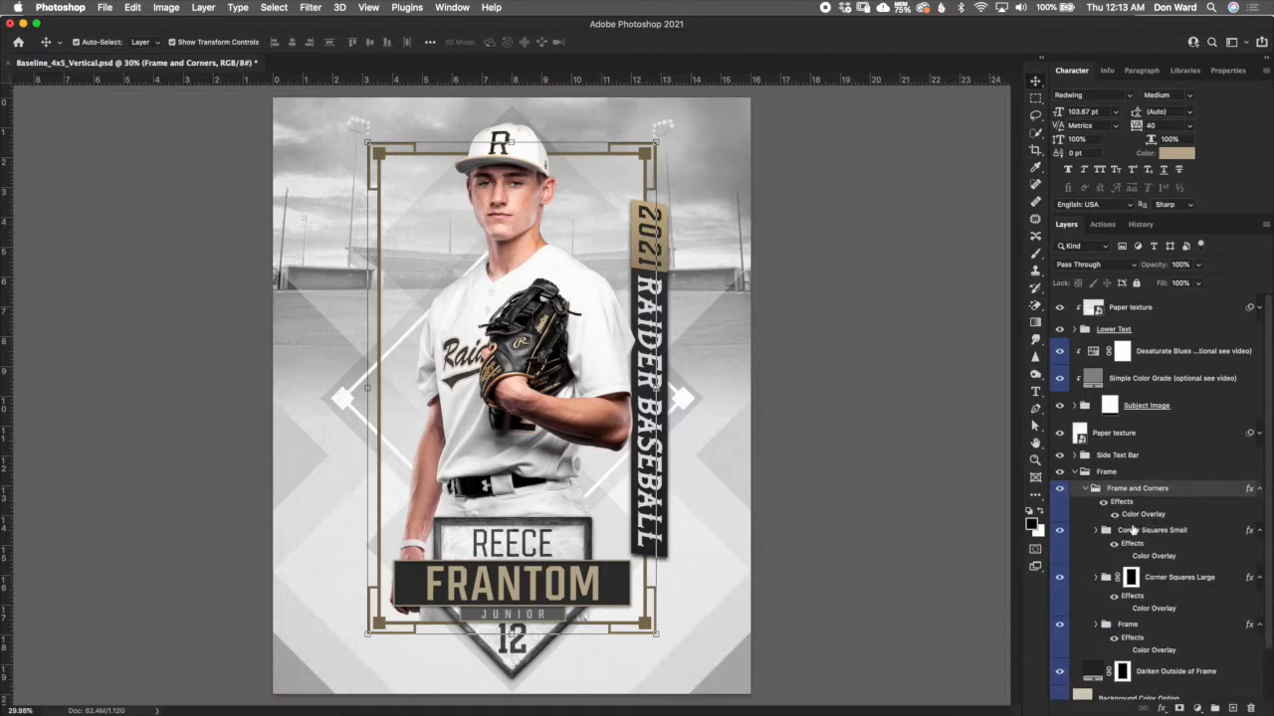
key("super+z")
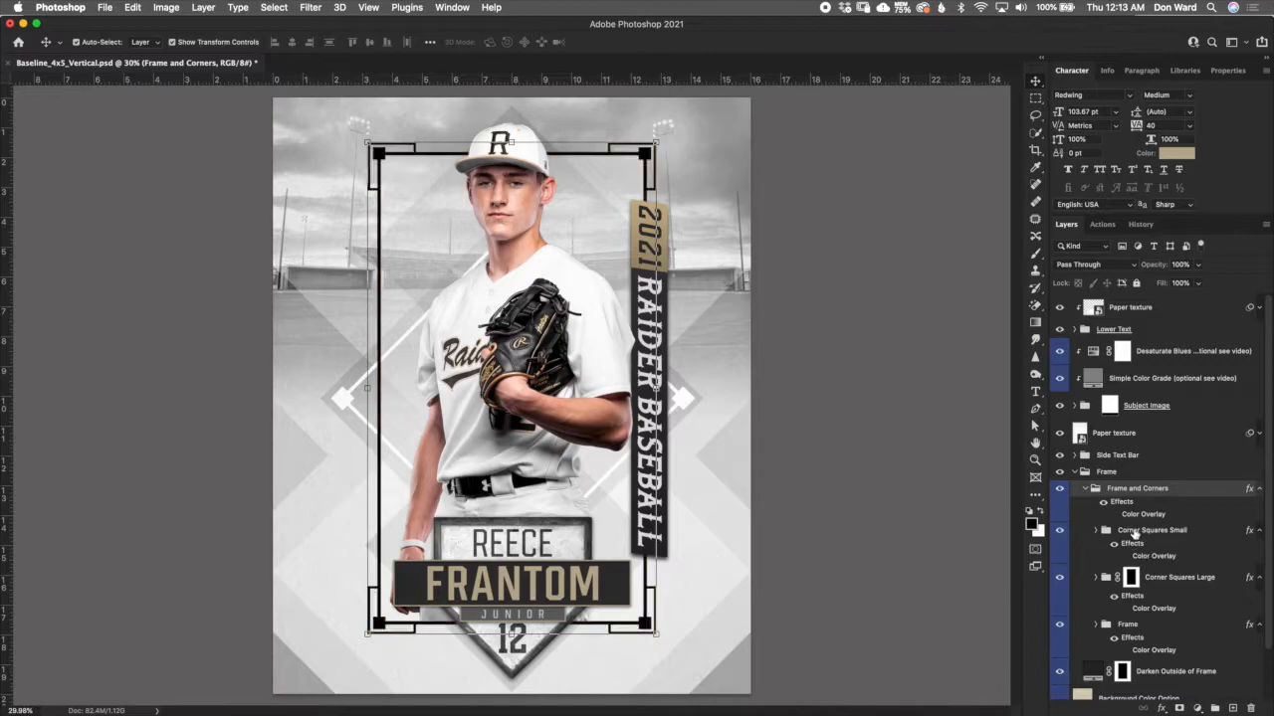
left_click(1149, 542)
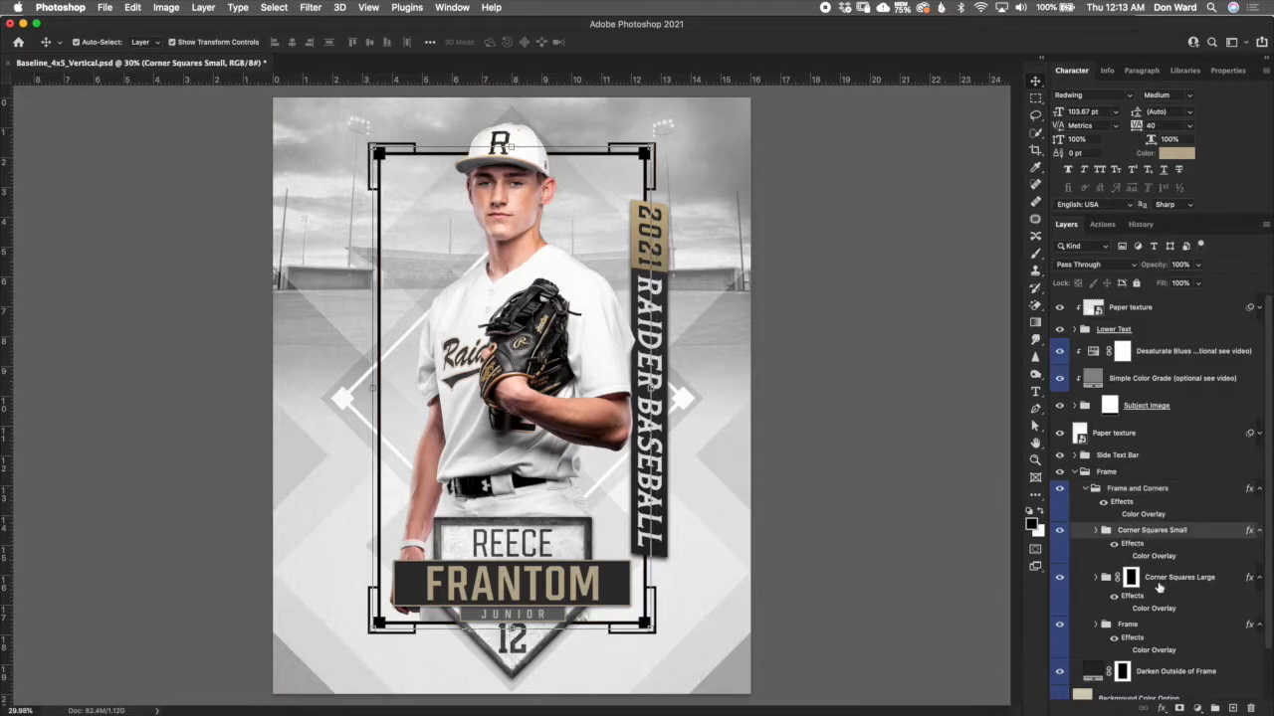
- Turn on the individual Color Overlay effects of the Corner Squares Small, Corner Squares Large and inner Frame groups
left_click(1159, 587)
left_click(1154, 533)
left_click(1115, 516)
left_click(1125, 557)
left_click(1130, 575)
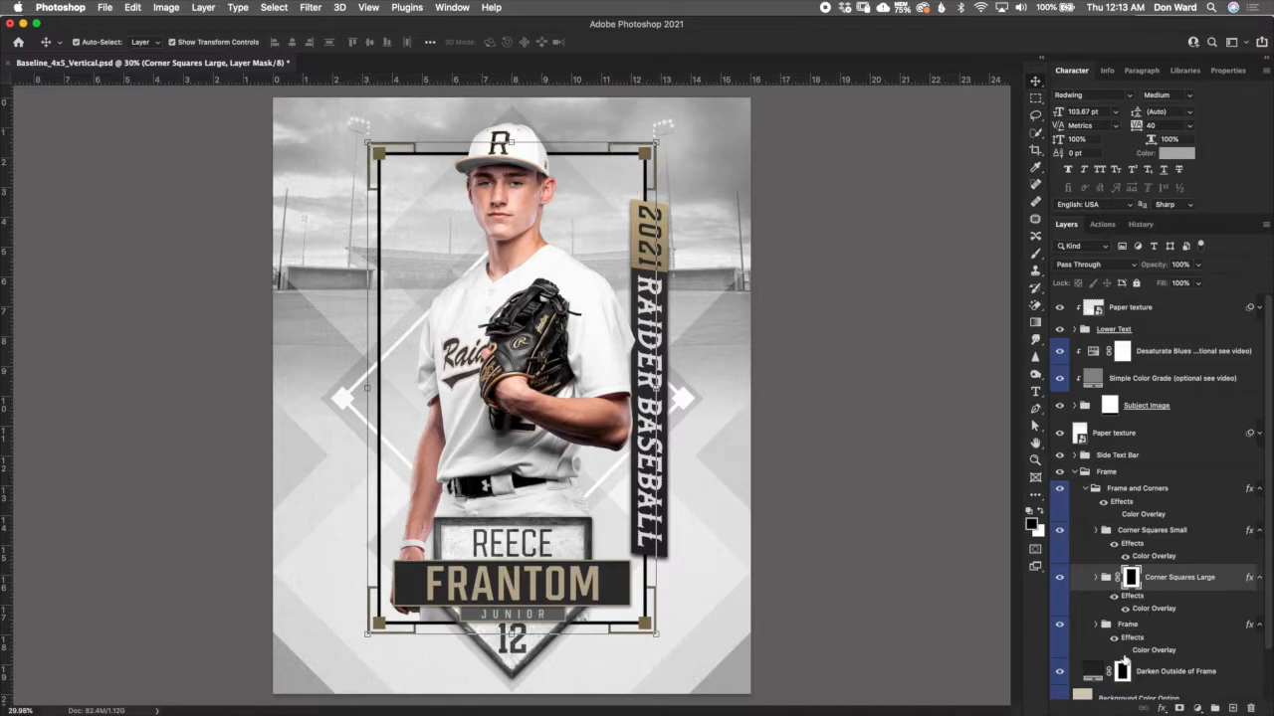
left_click_drag(1154, 609, 1167, 645)
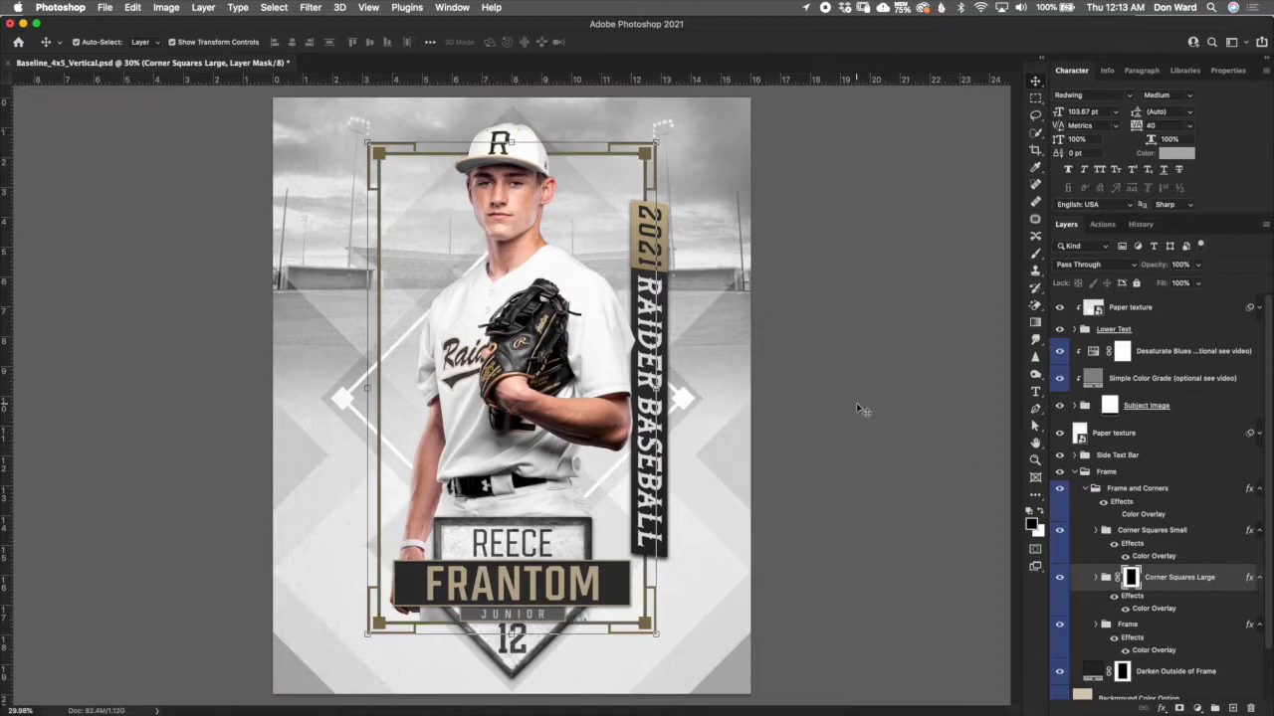
- Try a blue Color Overlay (hue 196) on the inner Frame group, discard that colour and close the layer style settings
double_click(1177, 638)
left_click(1043, 259)
left_click_drag(935, 294, 936, 243)
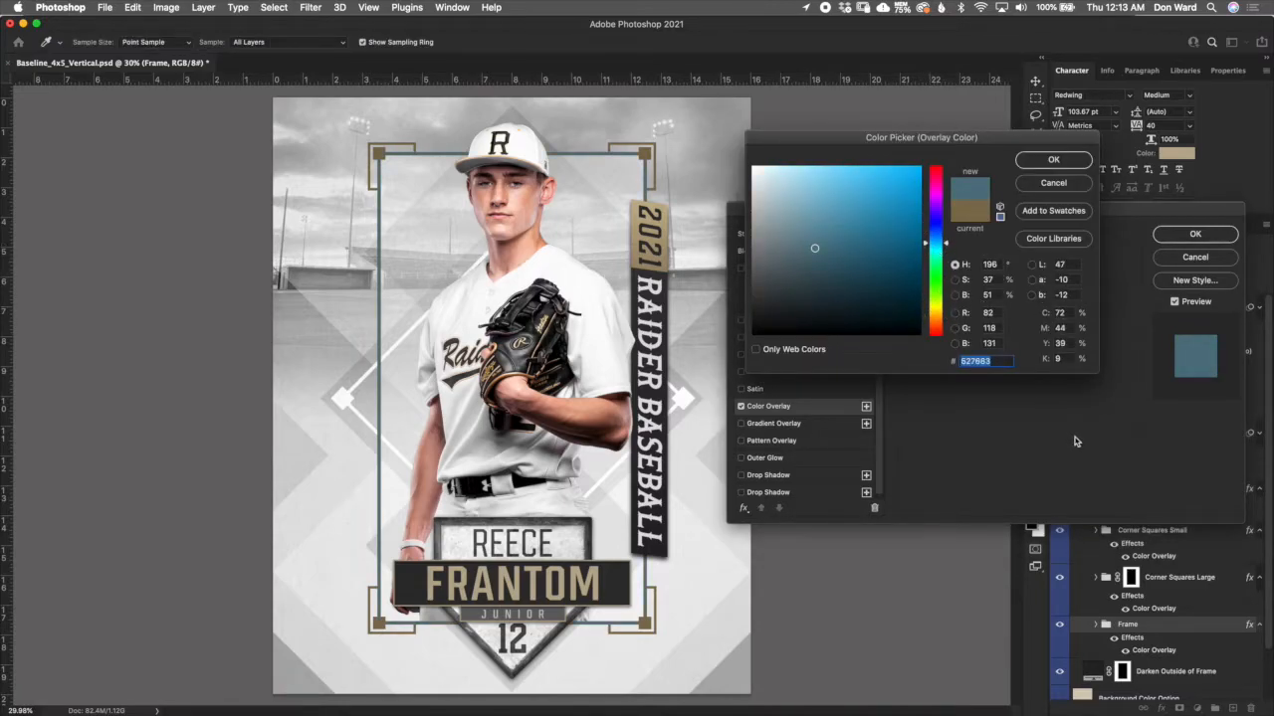
left_click(1070, 184)
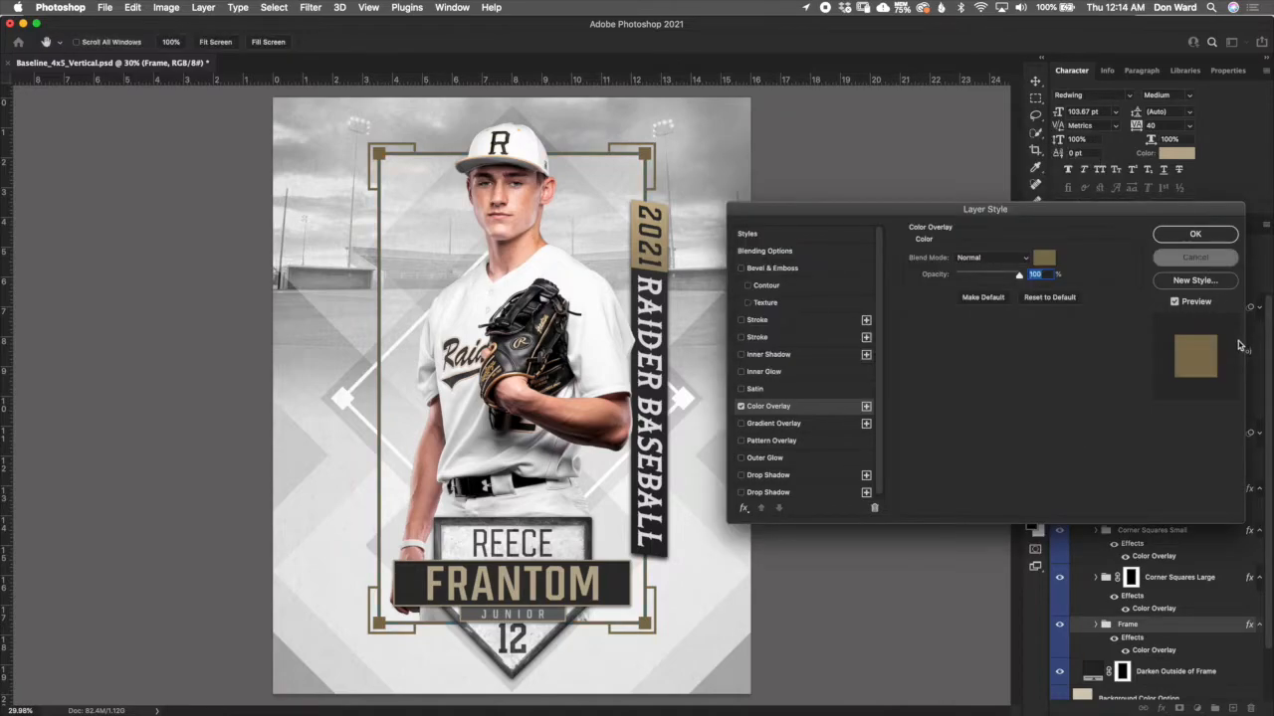
left_click(1195, 234)
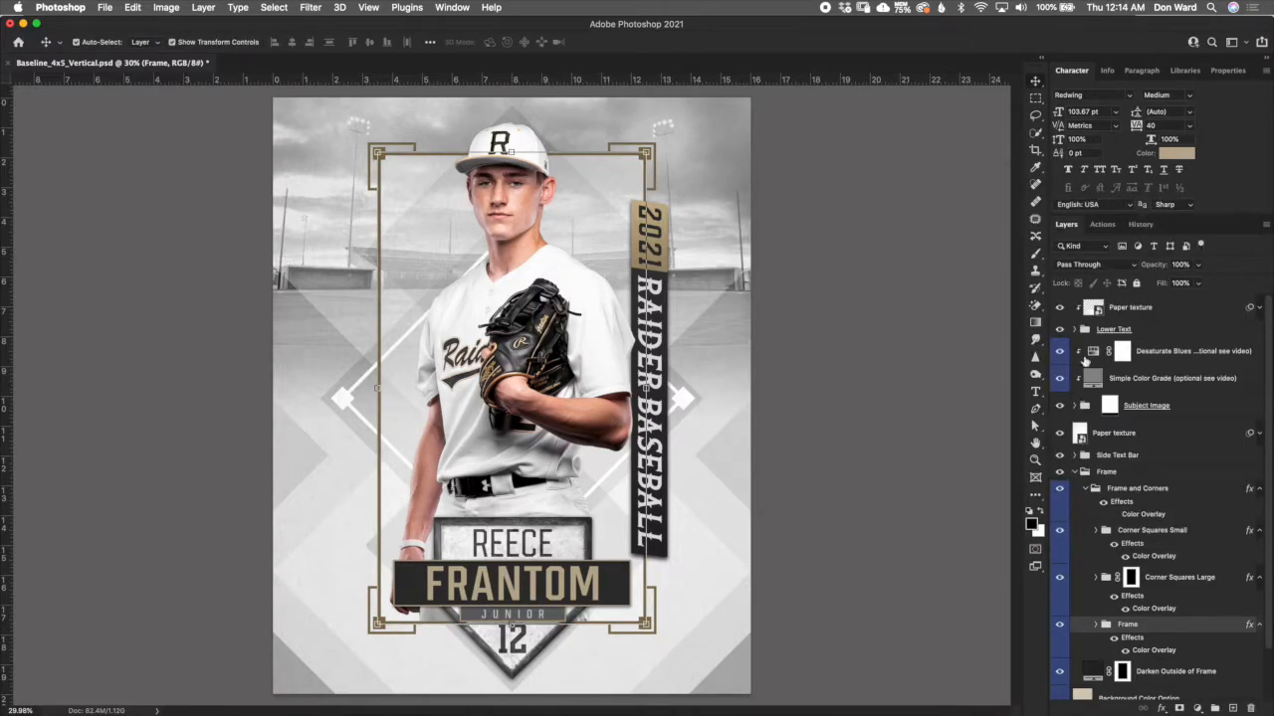
- Collapse the Frame and Corners and Frame groups, and deselect all layers
left_click(1094, 489)
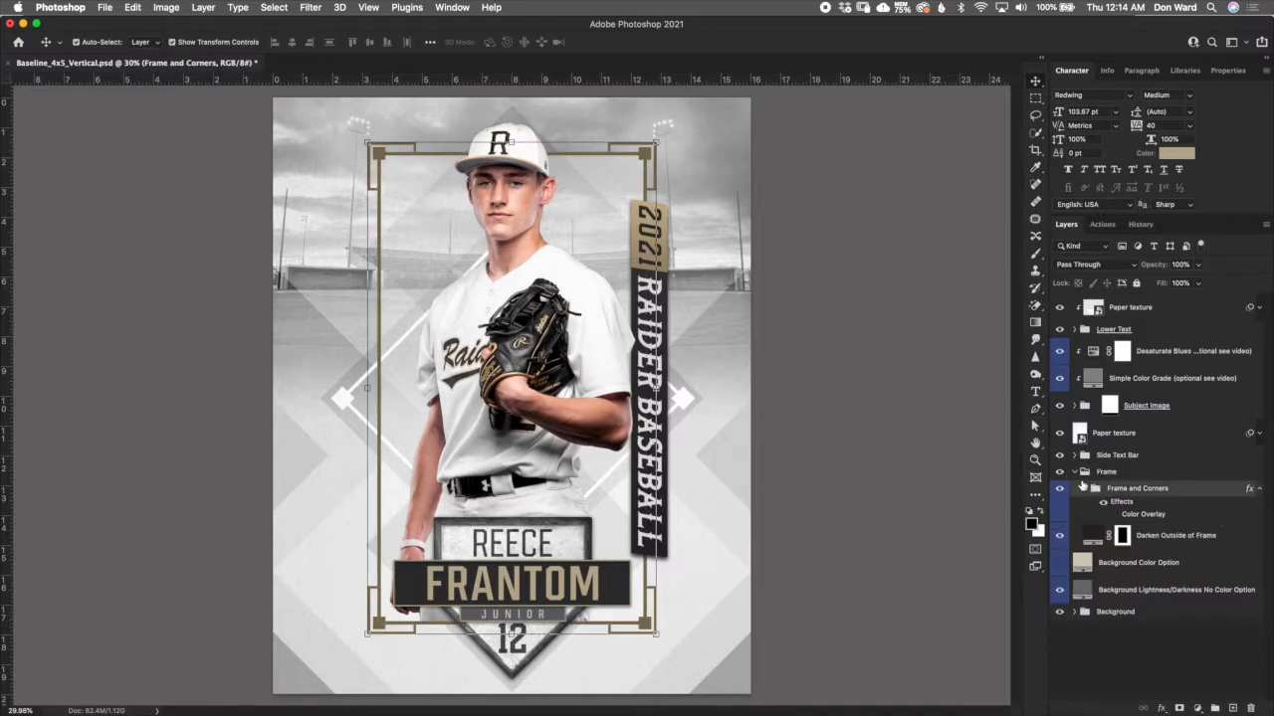
left_click(1075, 472)
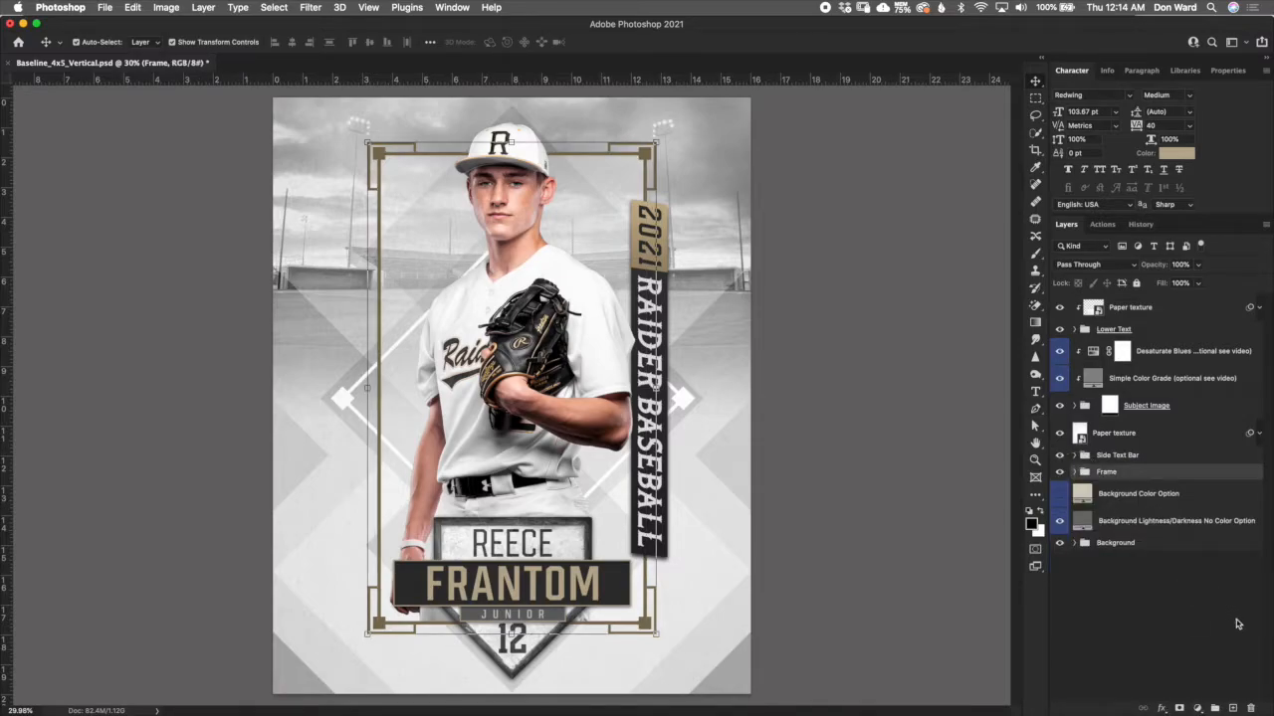
left_click(1003, 398)
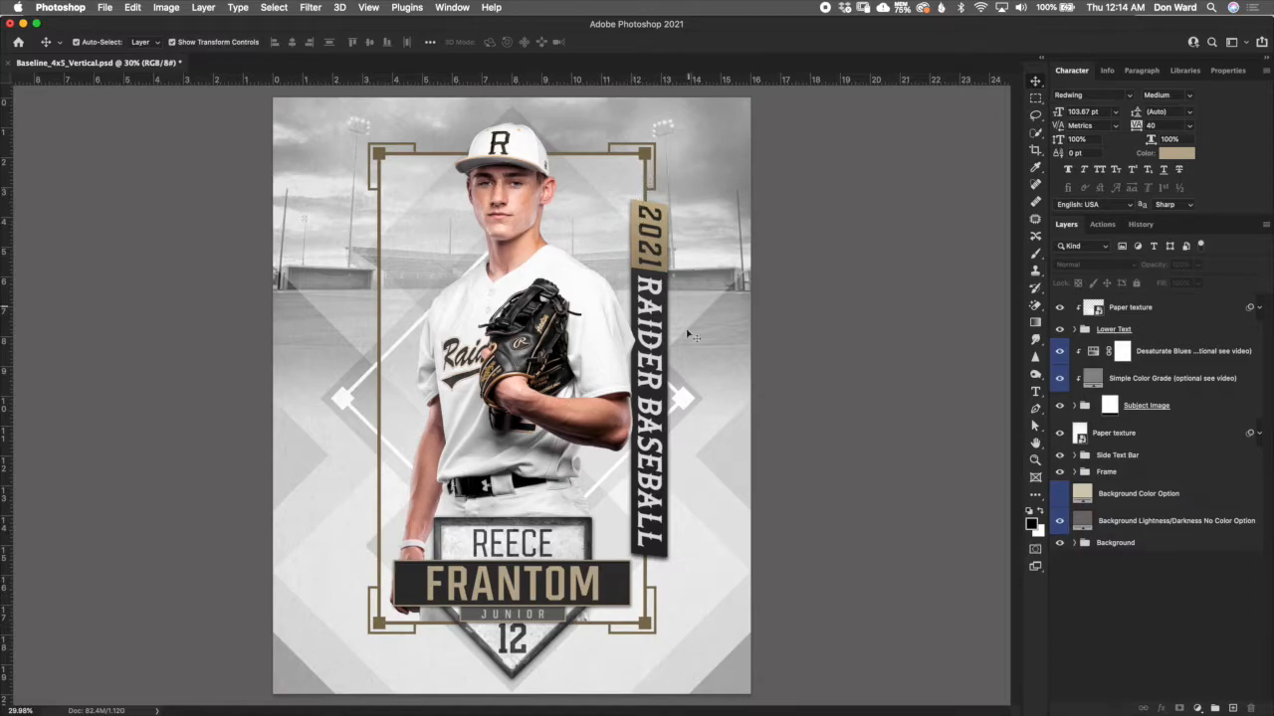
- Expand the Side Text Bar group, collapse its Bar Layers subgroup, and select the Year text layer
left_click(1142, 459)
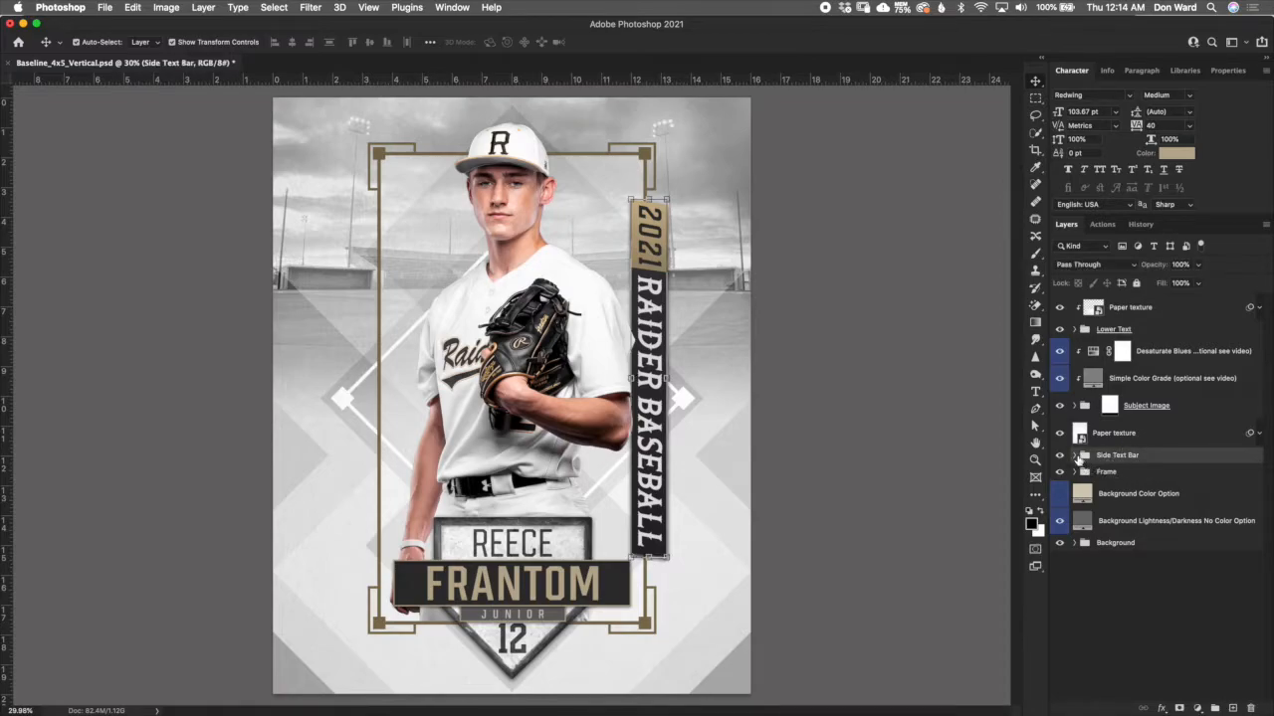
left_click(1074, 455)
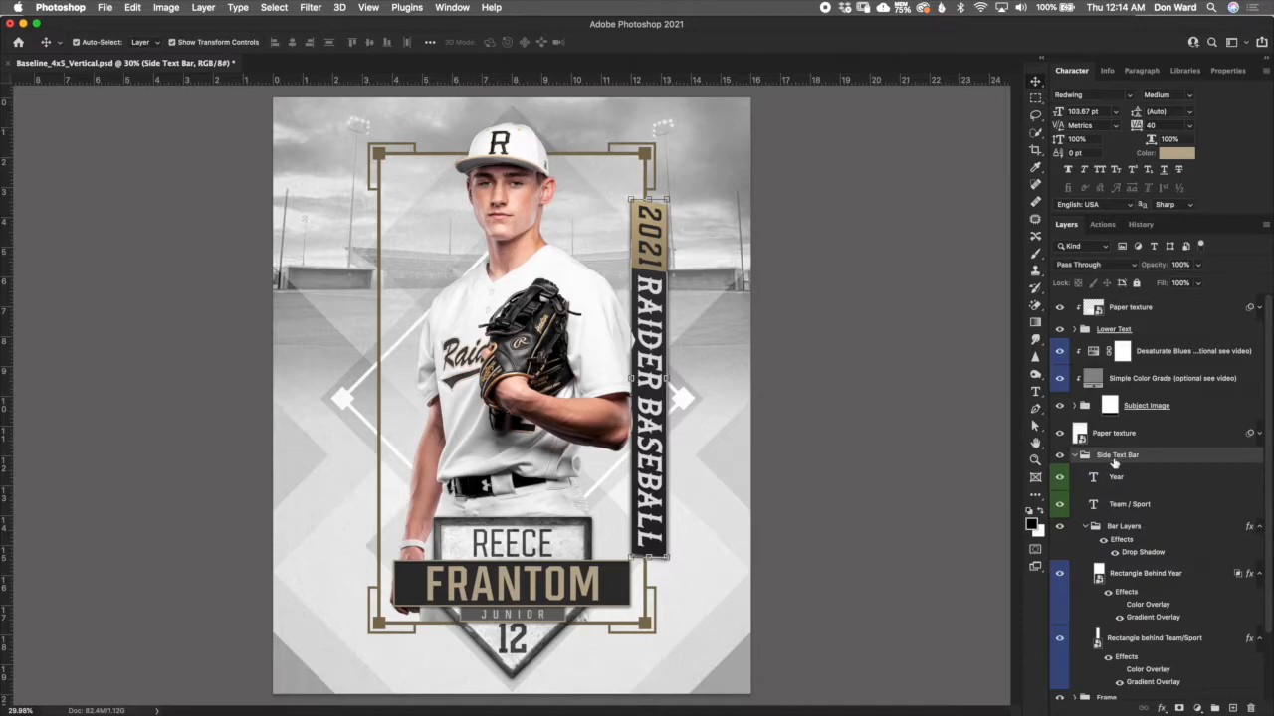
left_click_drag(1269, 429, 1266, 493)
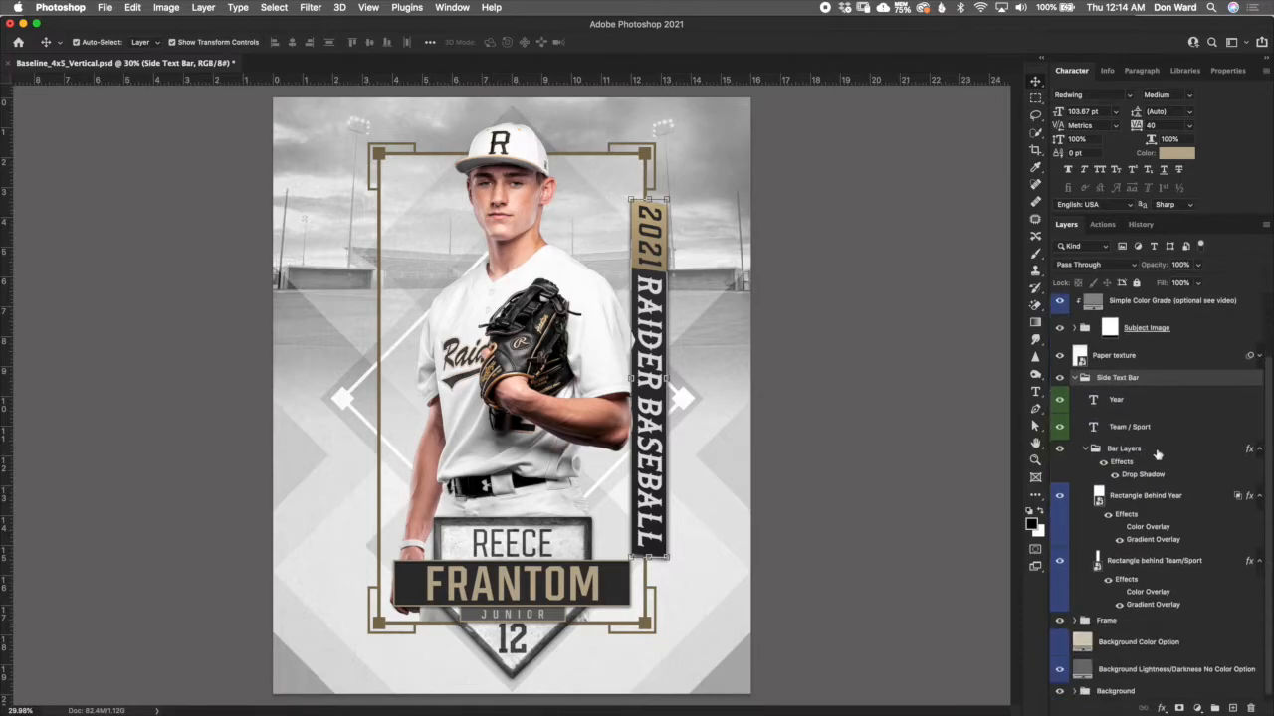
left_click(1086, 447)
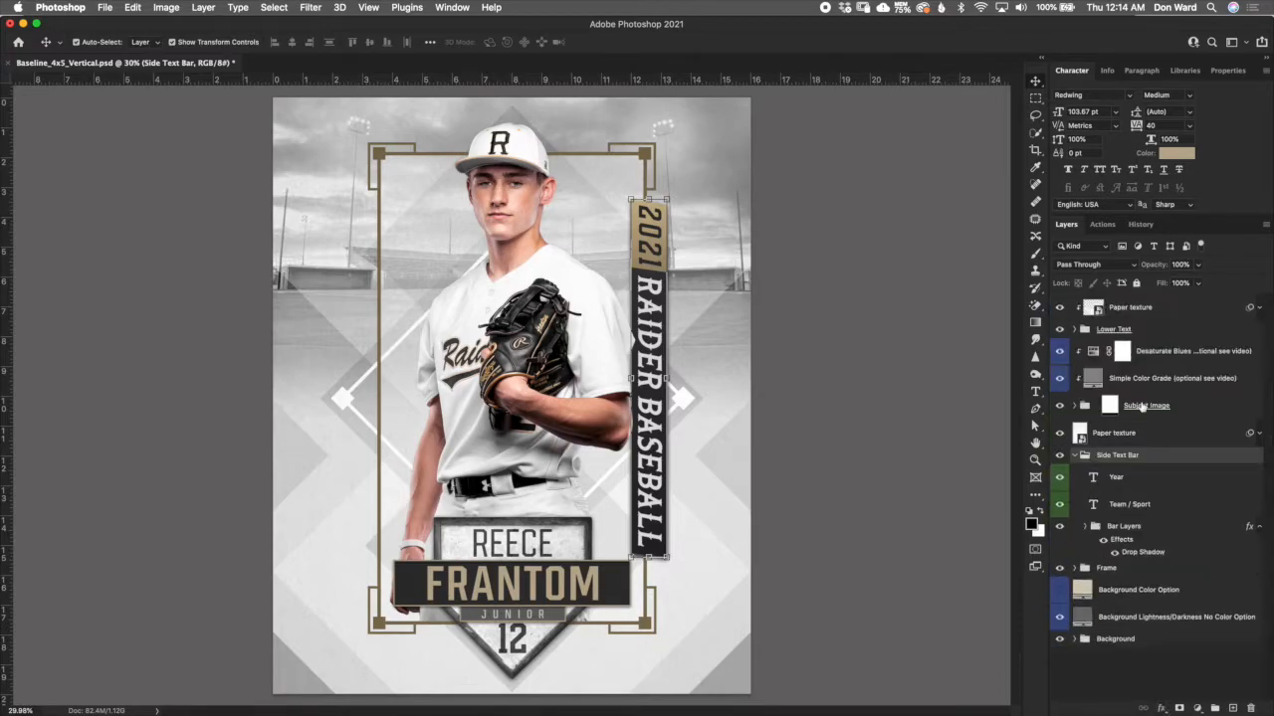
left_click(1142, 479)
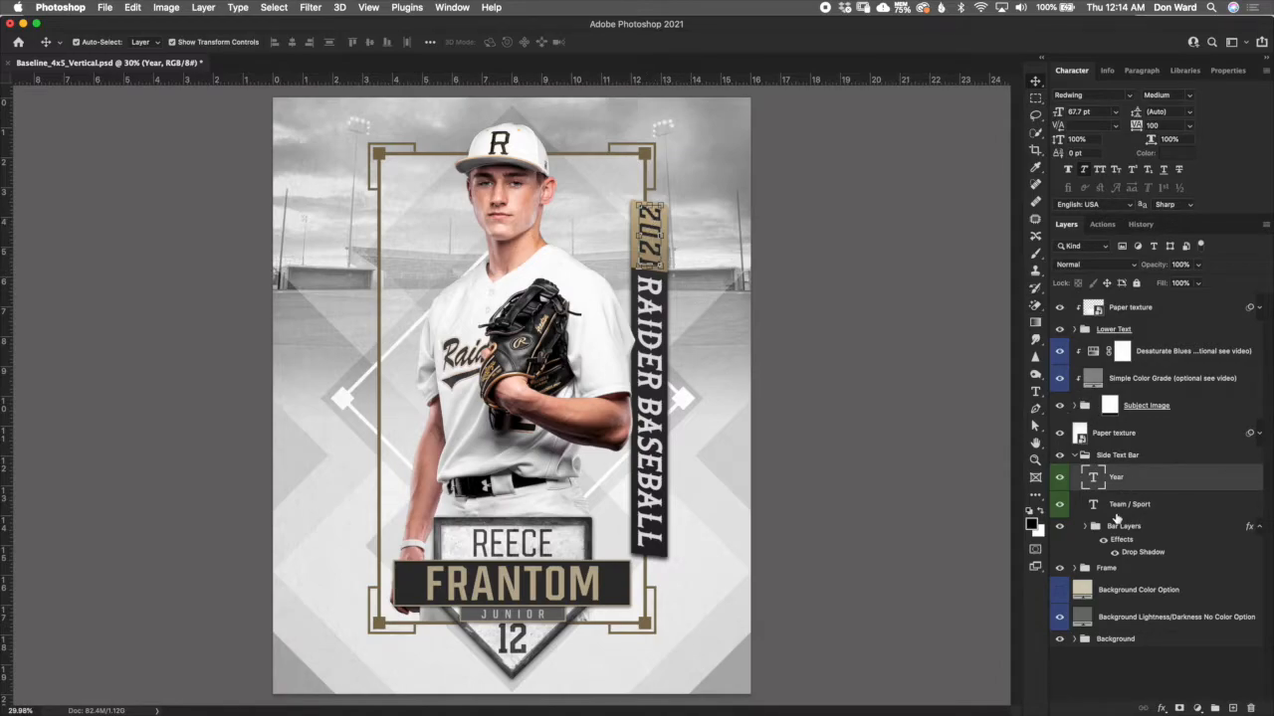
- Examine the Year text's colour in the text colour picker and leave text editing without applying a change
double_click(1098, 479)
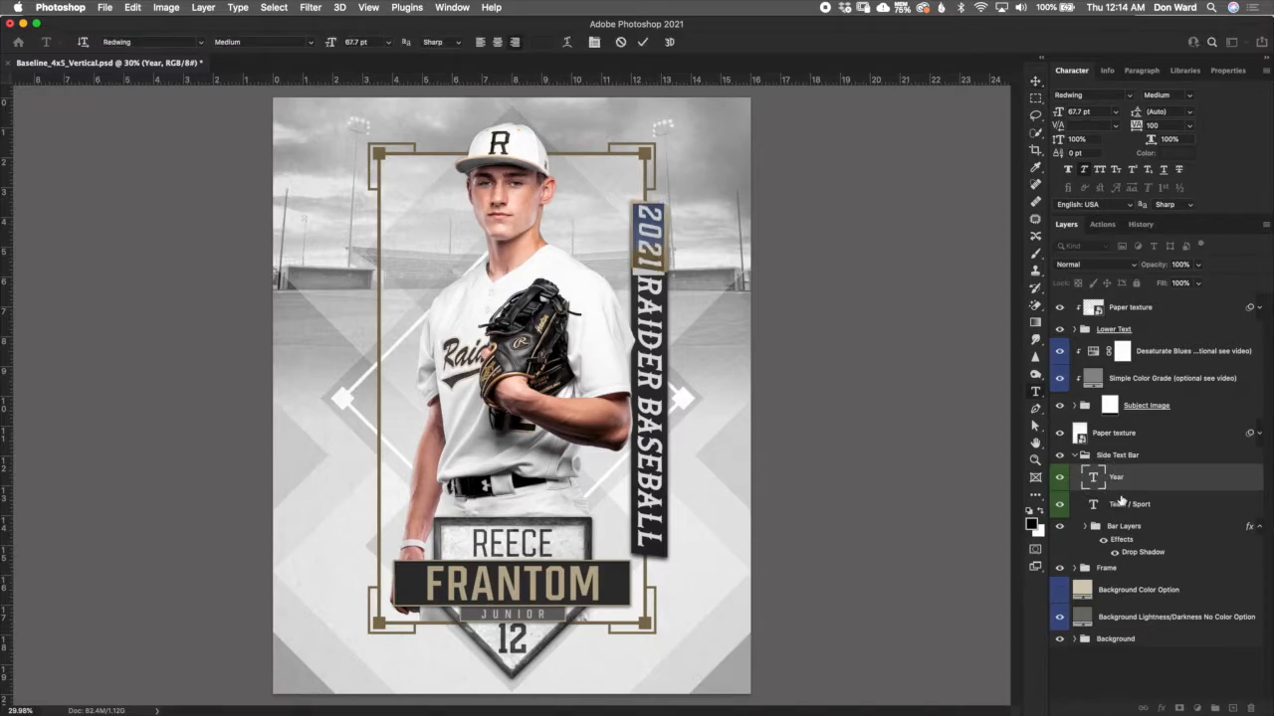
left_click(1174, 154)
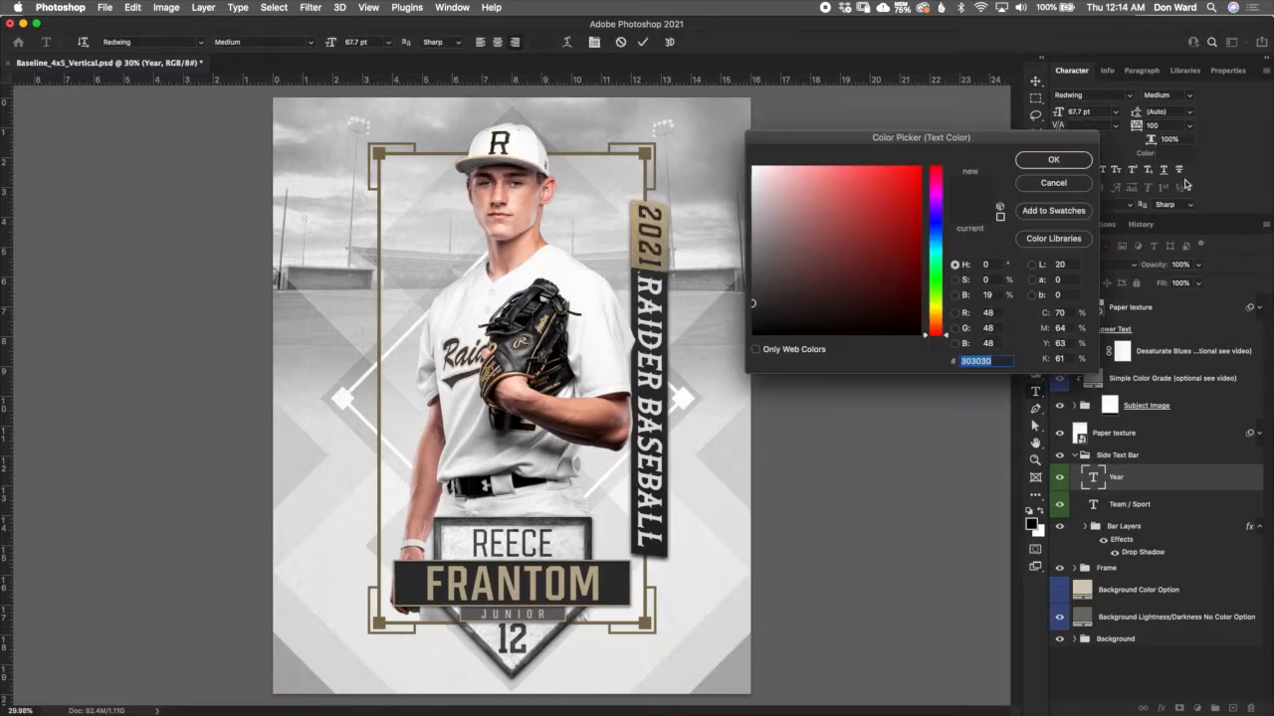
left_click(1081, 183)
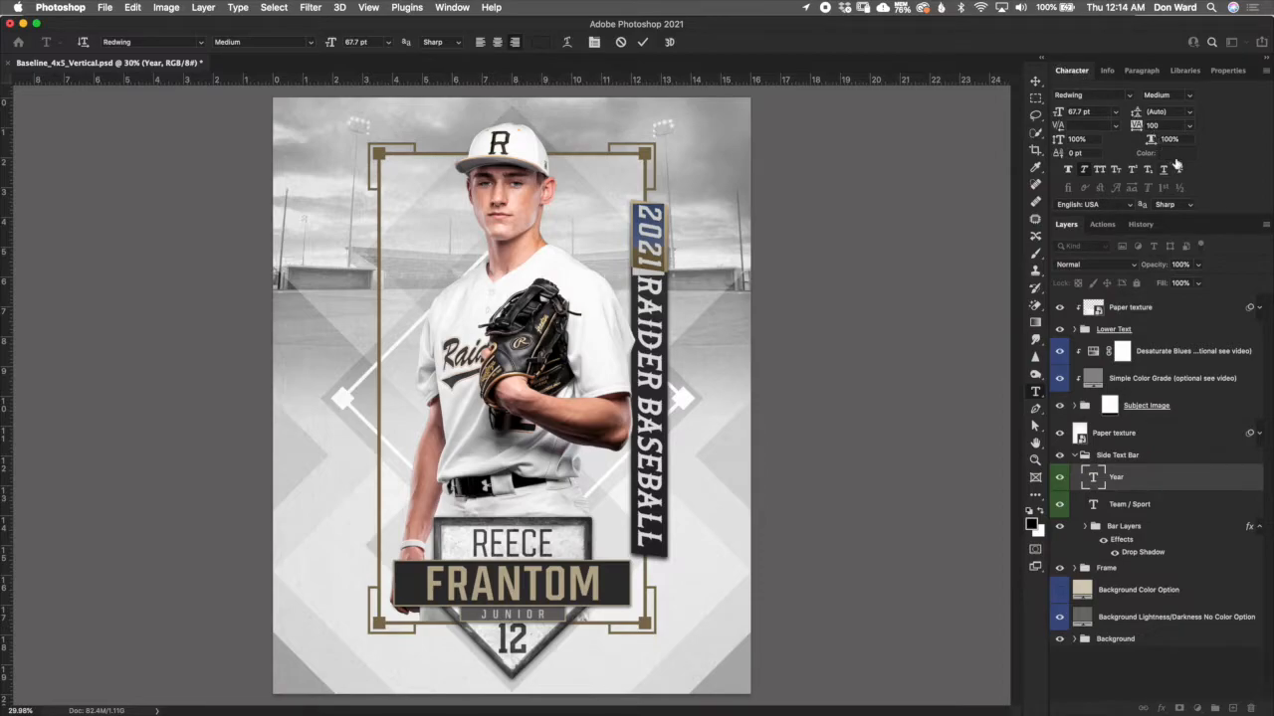
left_click(544, 43)
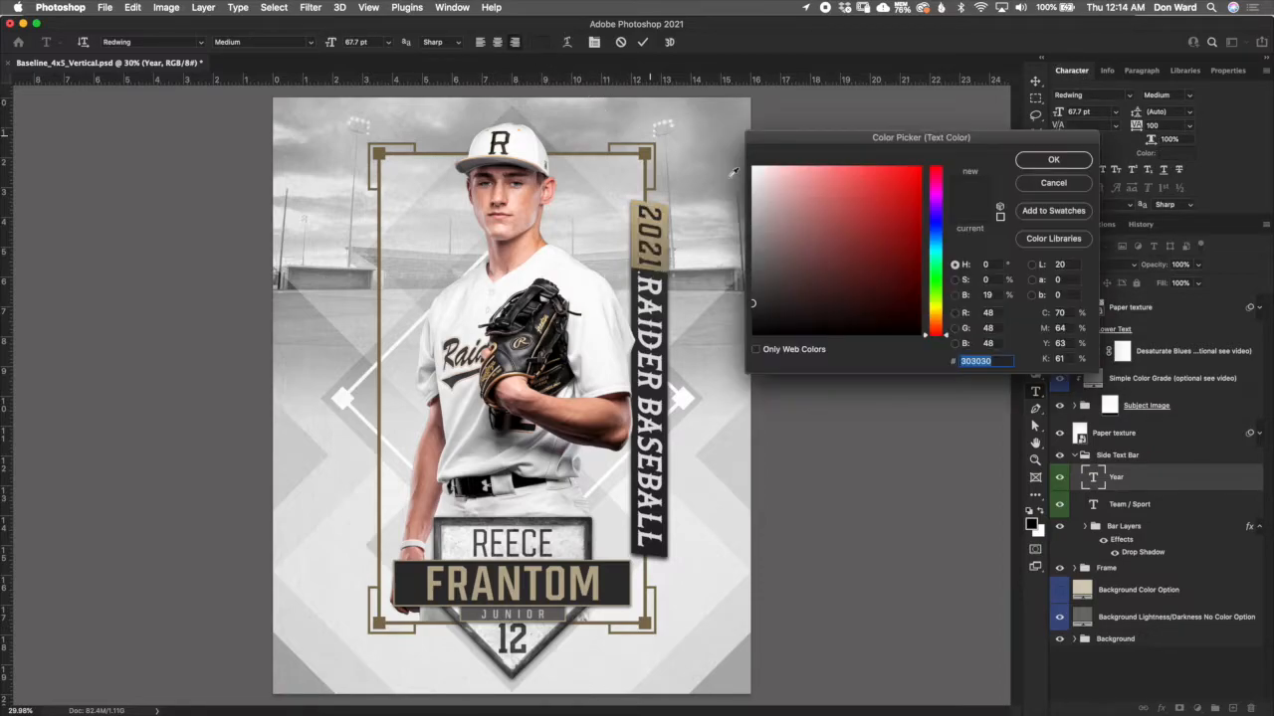
left_click(1035, 185)
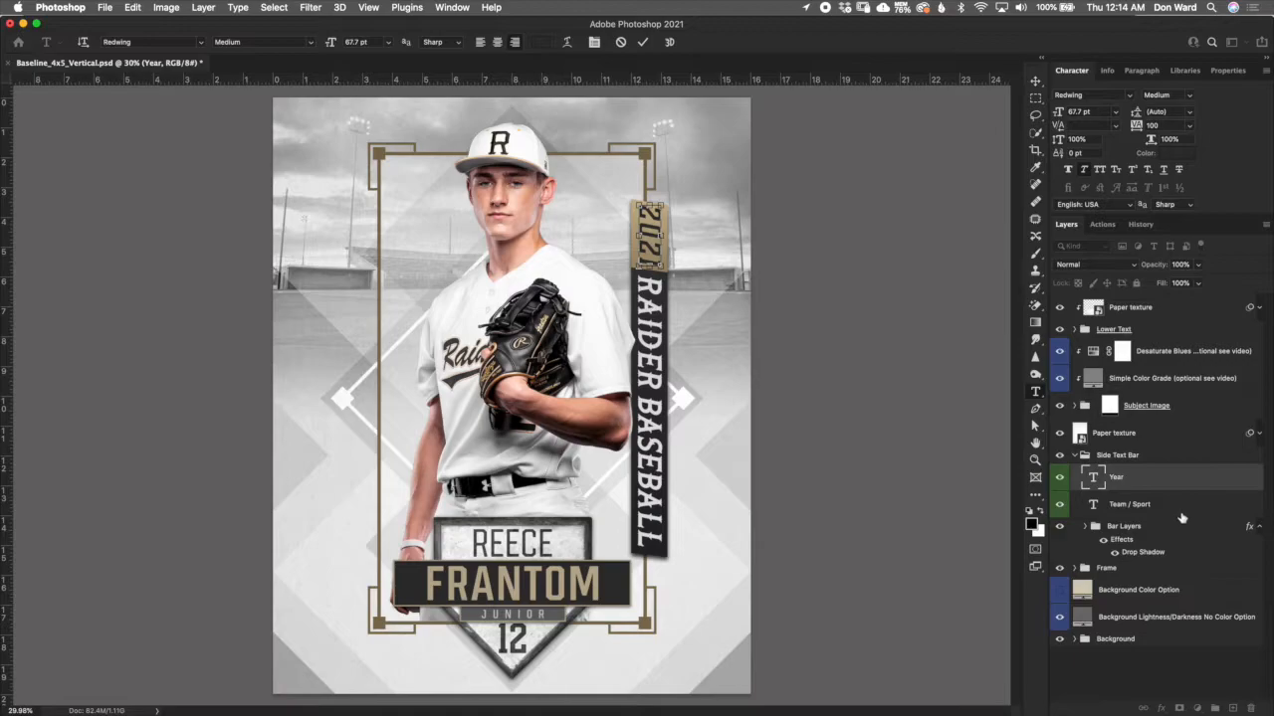
key("Escape")
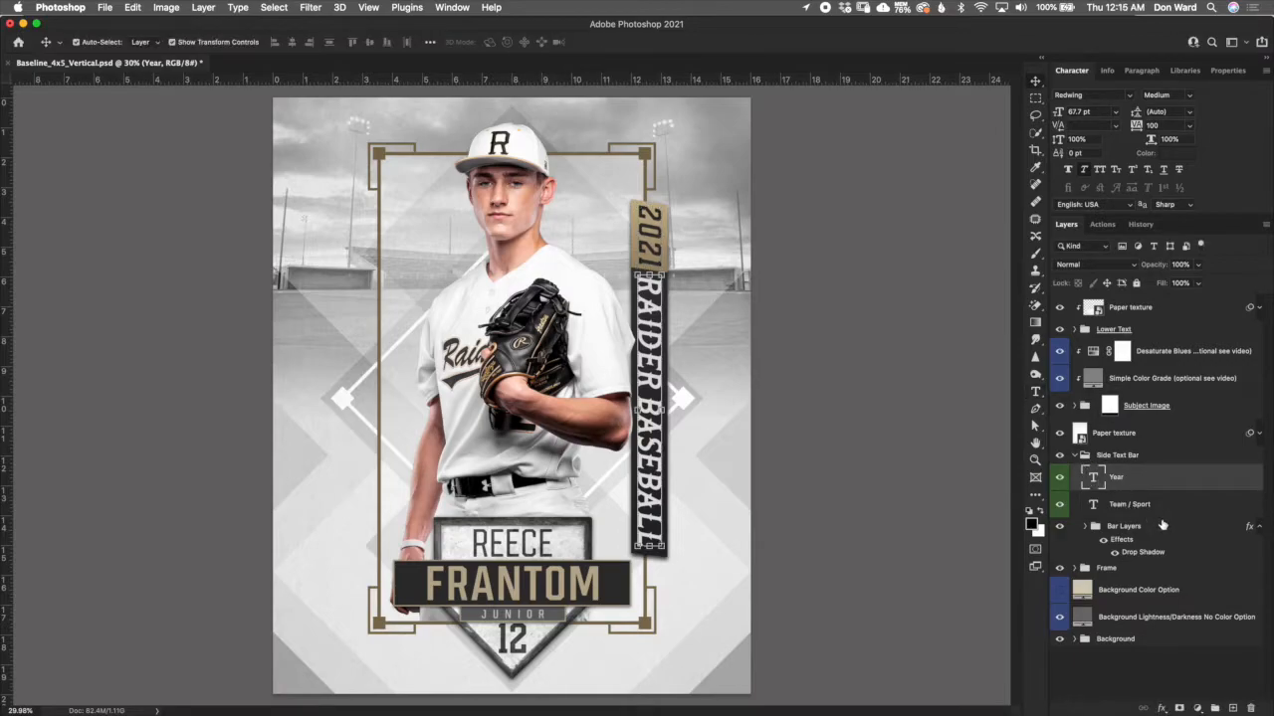
double_click(1162, 510)
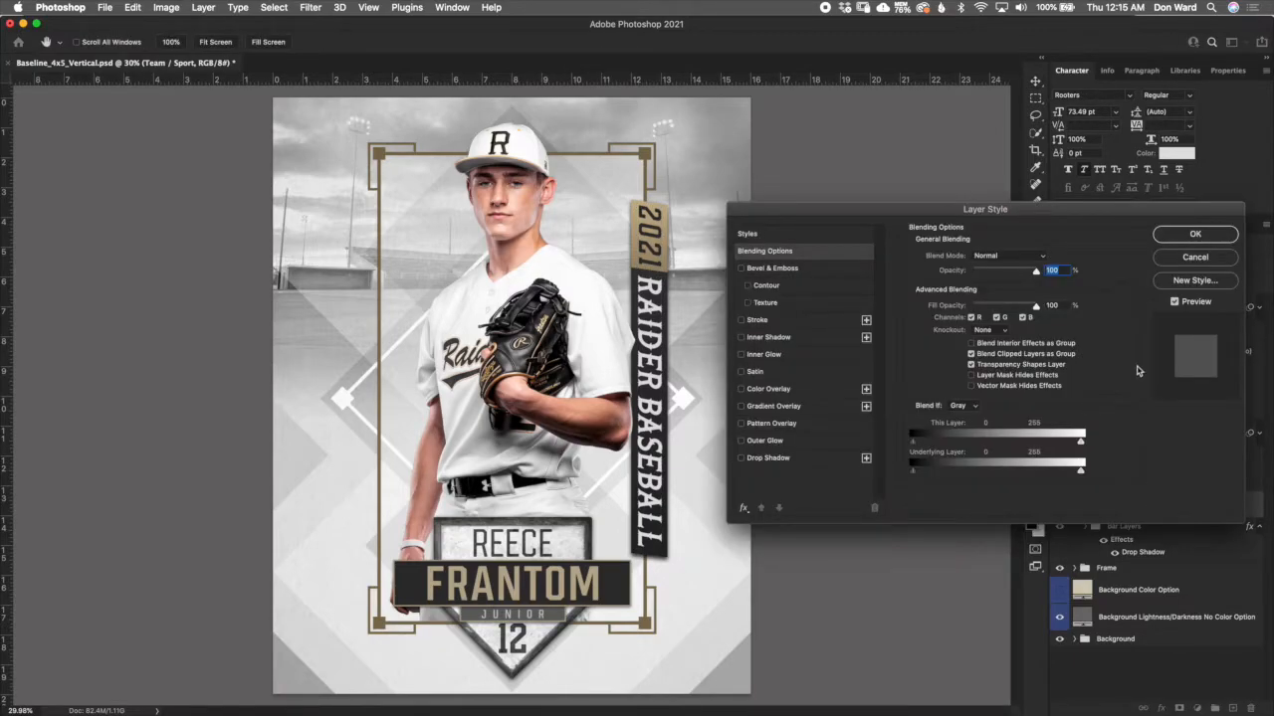
left_click(1194, 258)
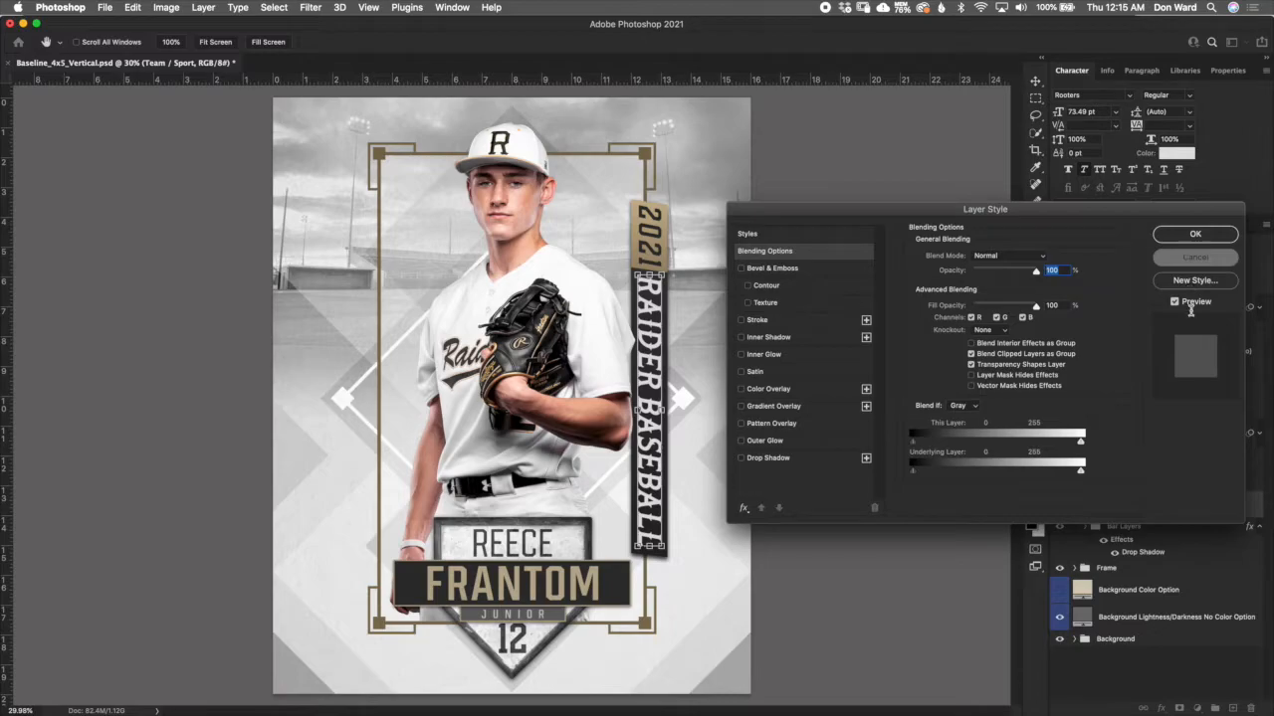
left_click(1197, 257)
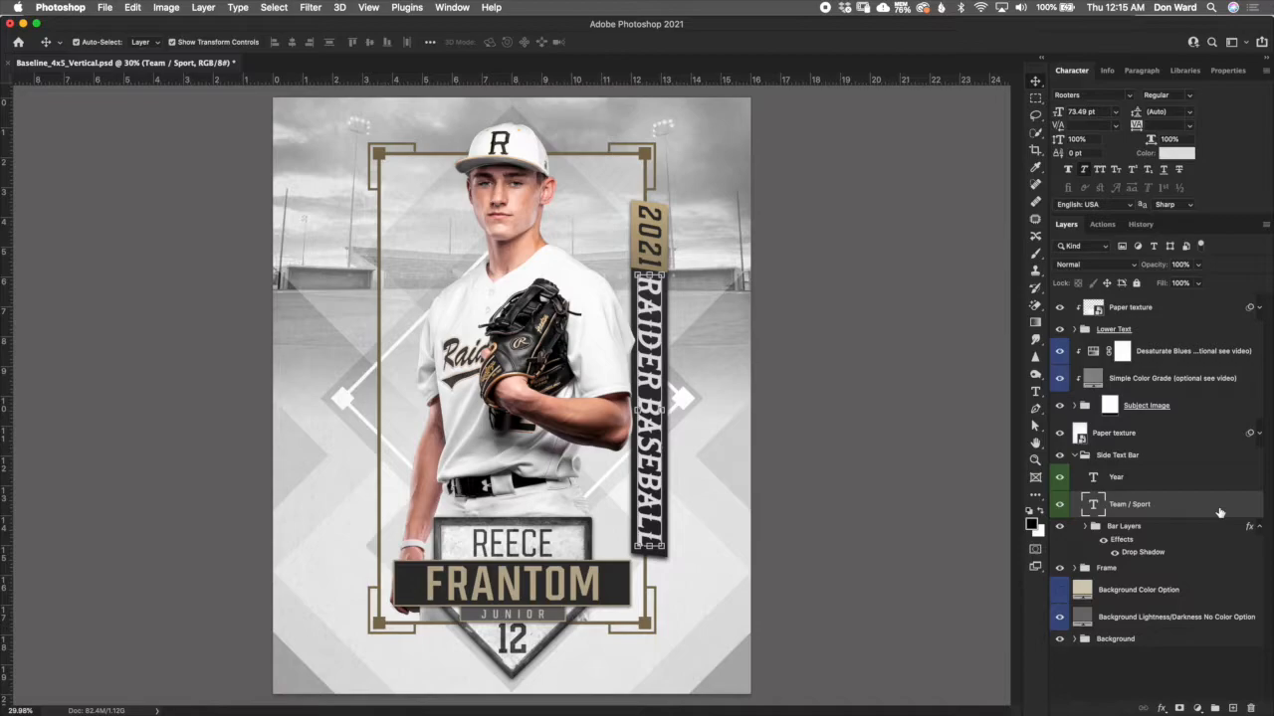
- Replace the Team / Sport text on the side bar with "BULLDOG BASEBALL"
double_click(1094, 507)
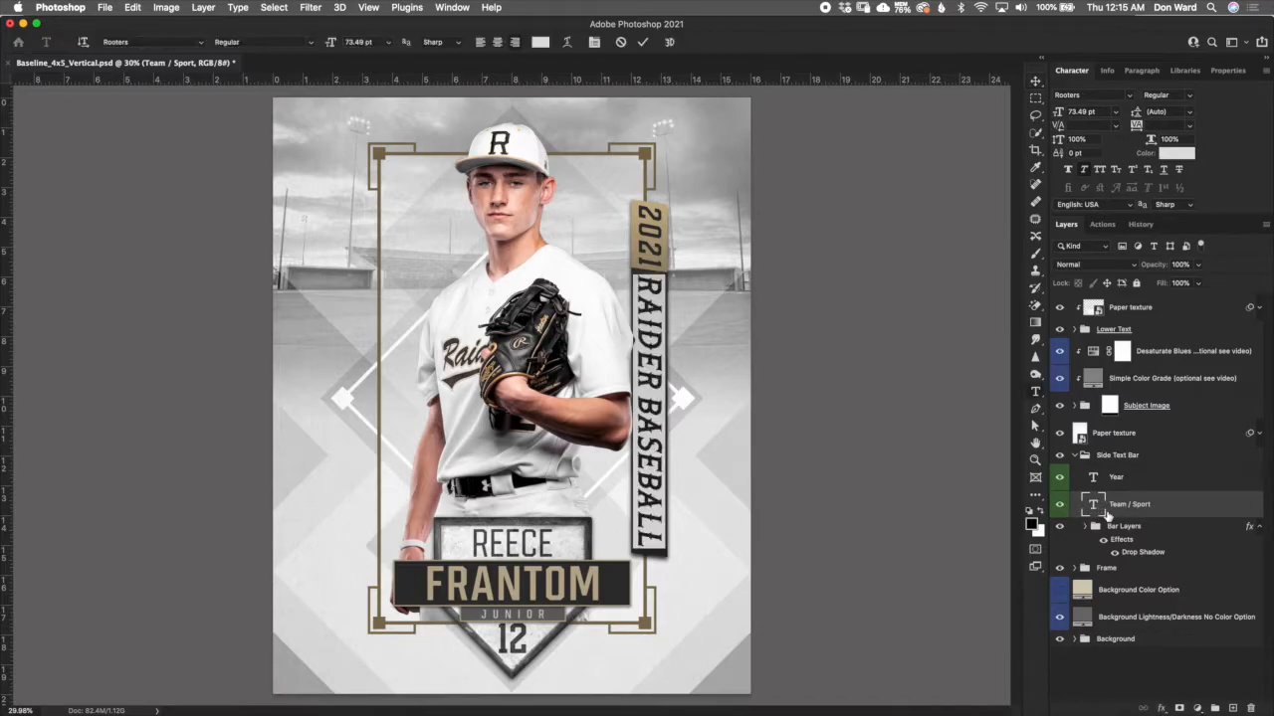
type("B")
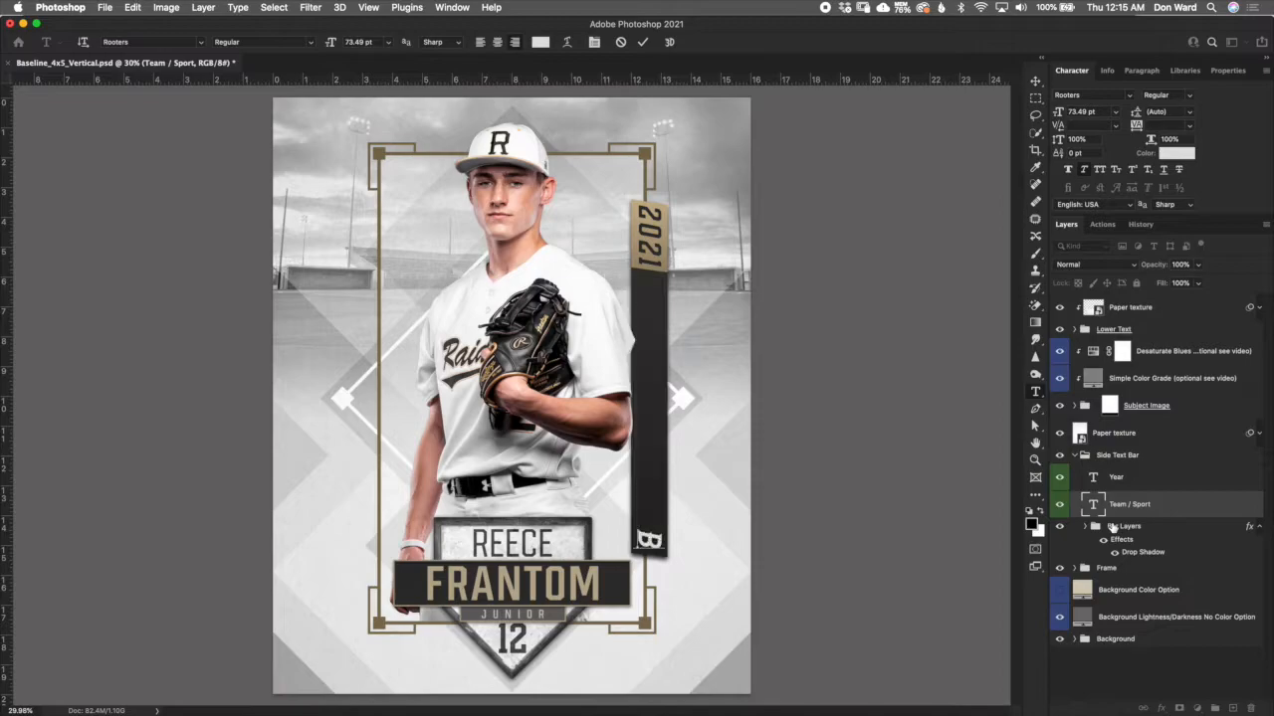
type("ULLDOG")
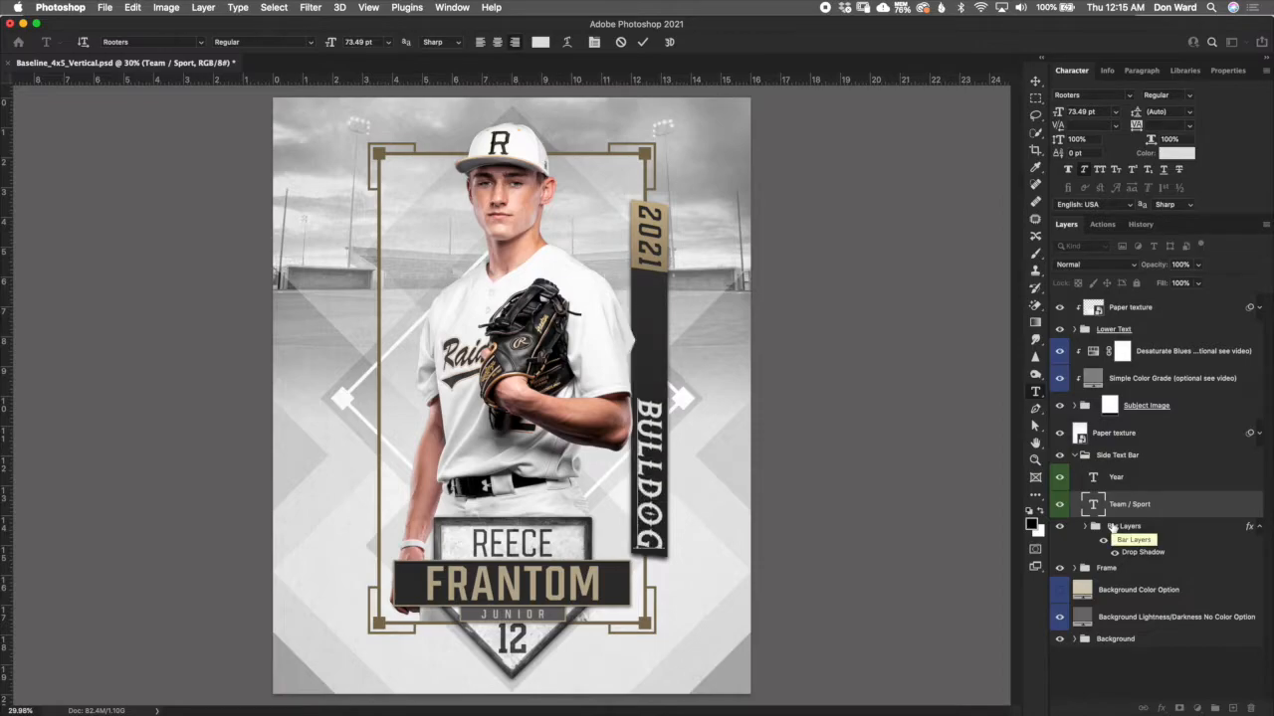
type(" BASEBALL")
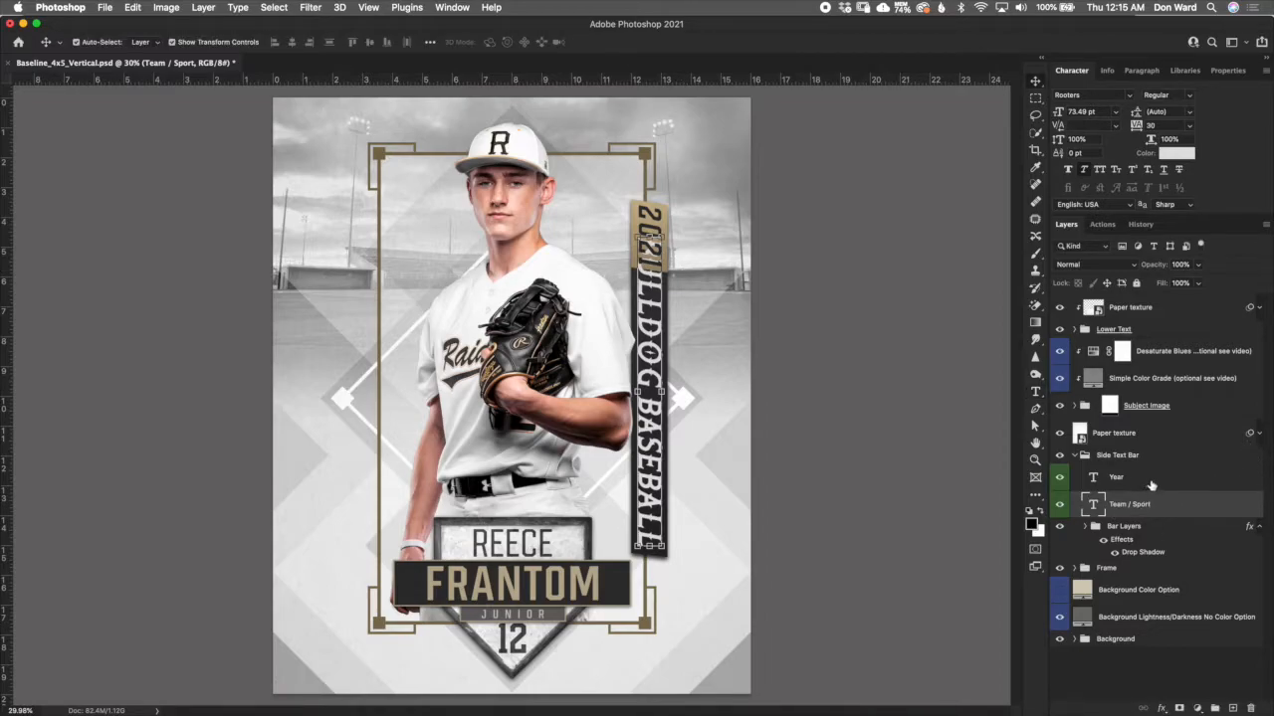
- Expand the Bar Layers group and nudge the Year text together with Rectangle Behind Year upward until they clear the BULLDOG BASEBALL text
left_click(1119, 527)
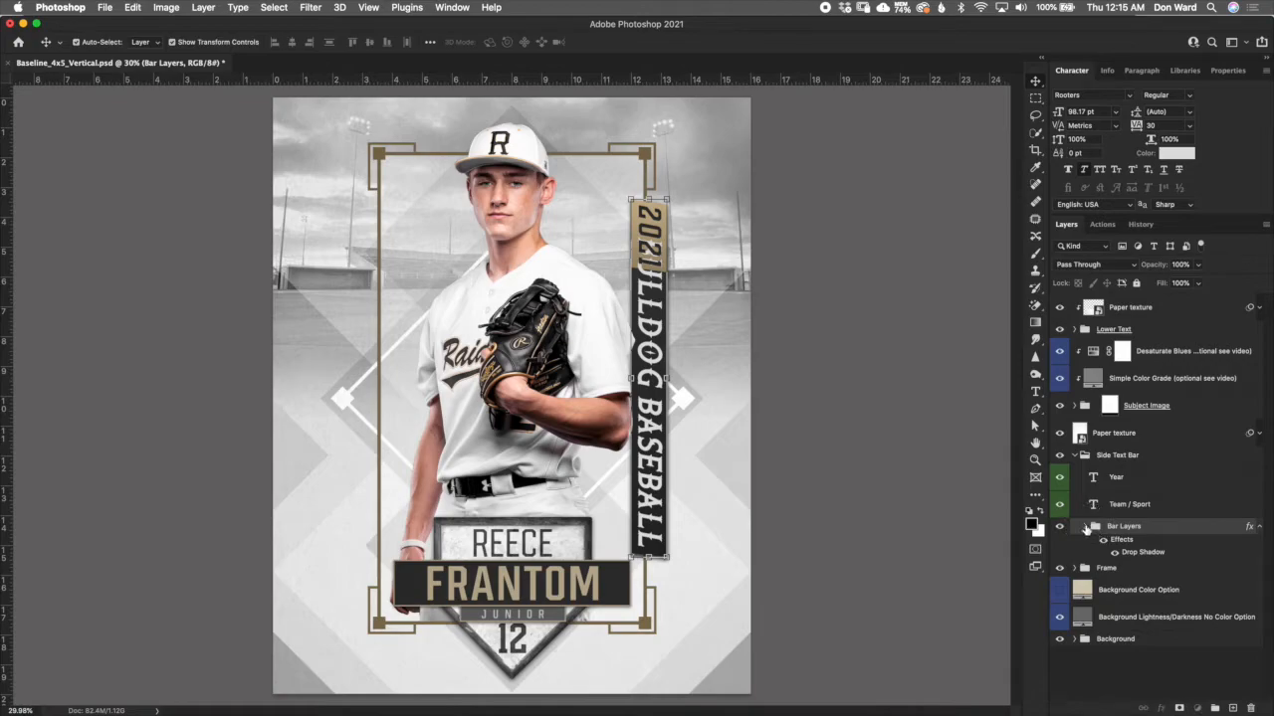
left_click(1086, 527)
left_click(1179, 581)
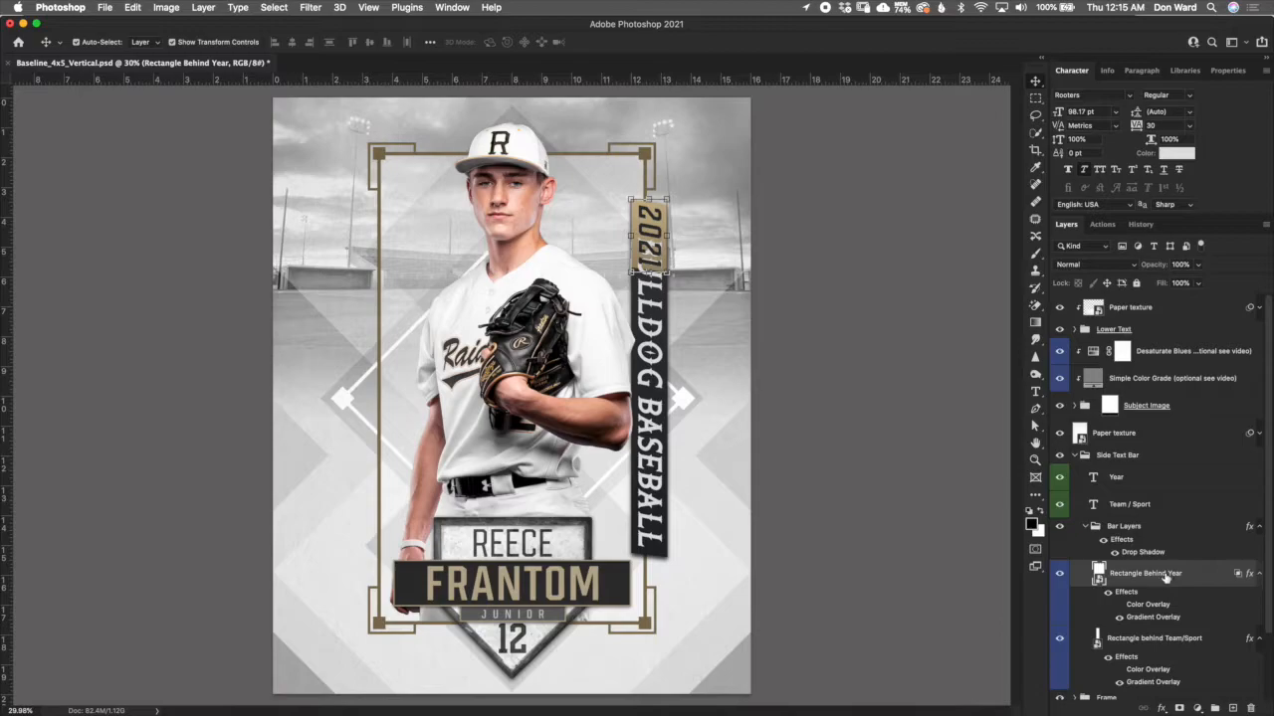
left_click(1150, 483, "super")
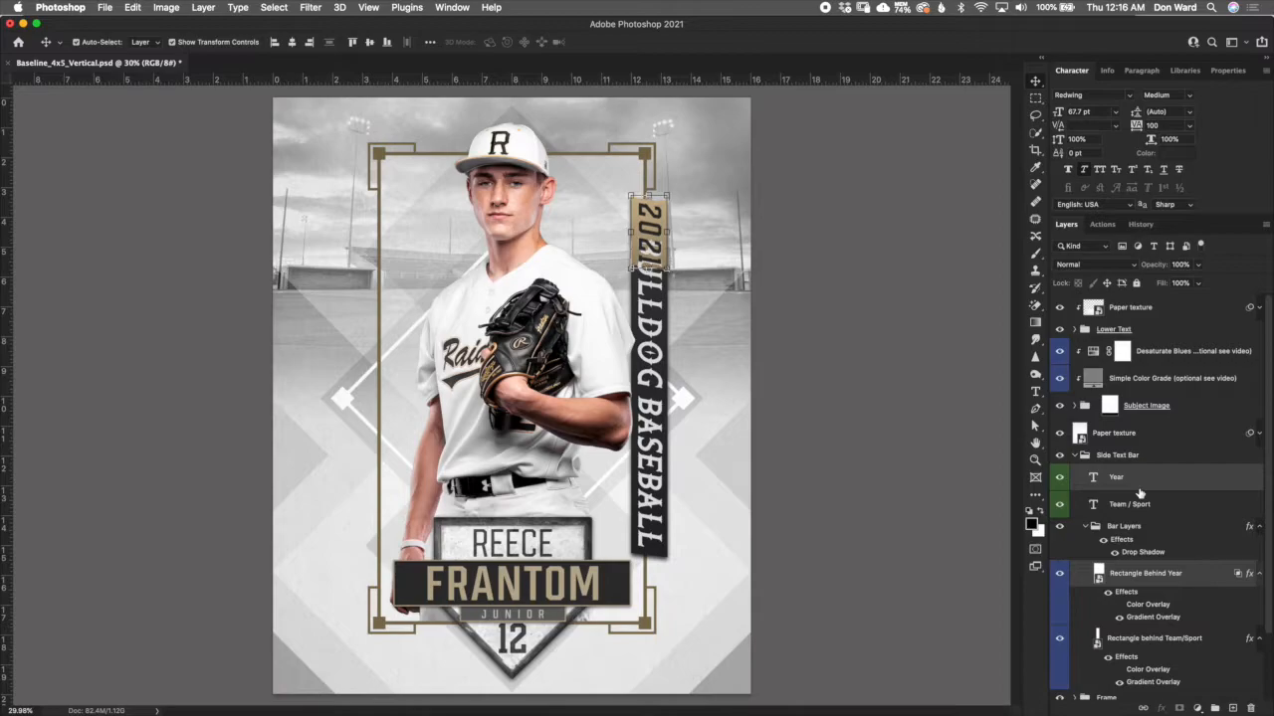
key("shift+Up")
key("shift+Up")
key("shift+Up")
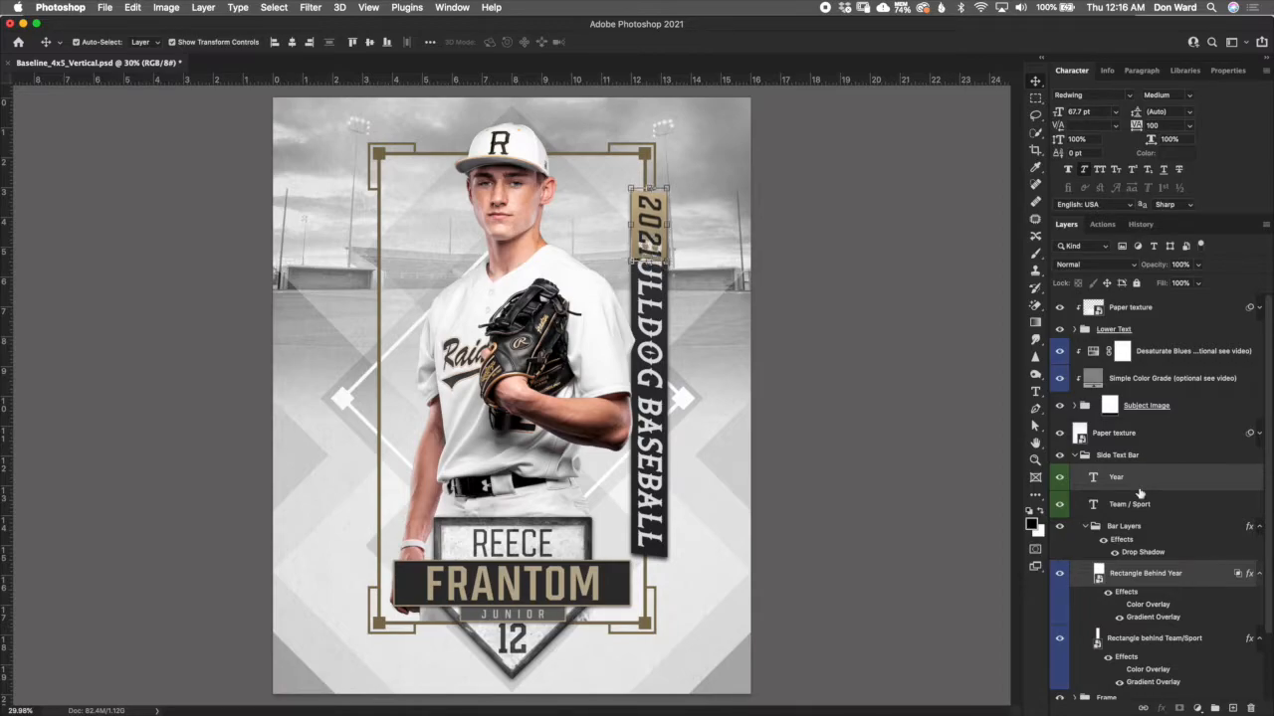
key("shift+Up")
key("shift+Up")
key("shift+Up")
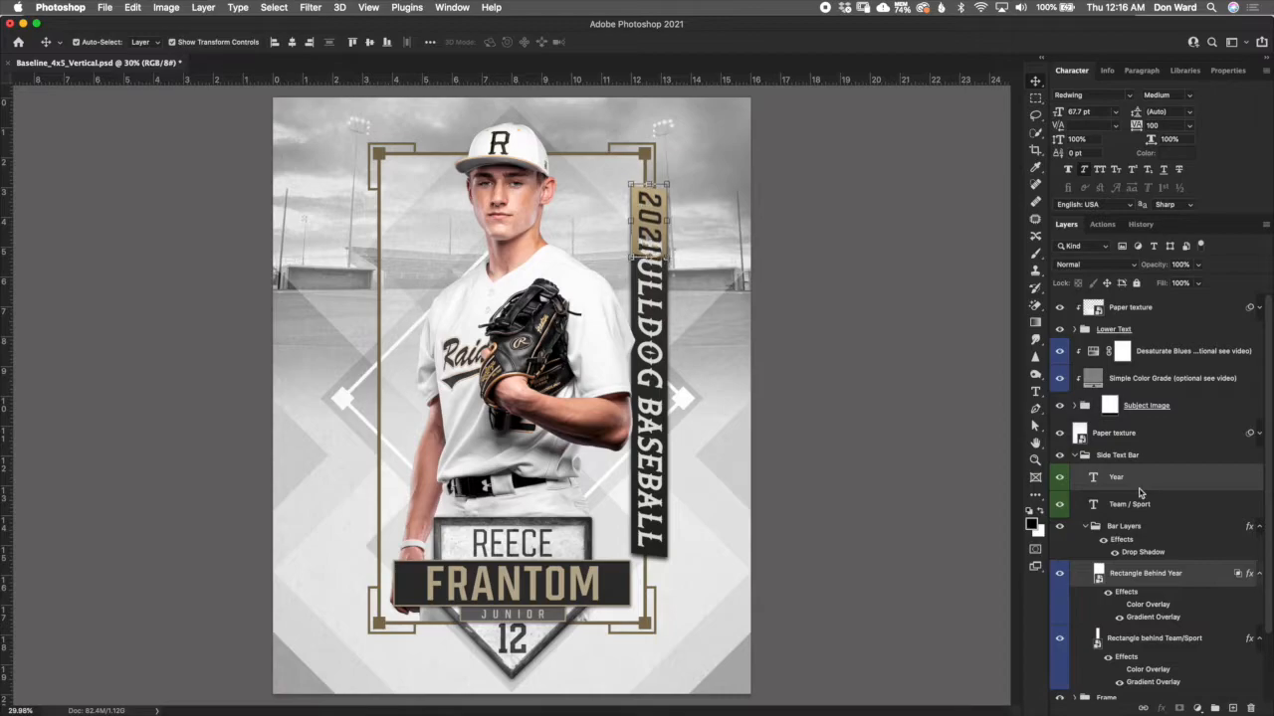
key("shift+Up")
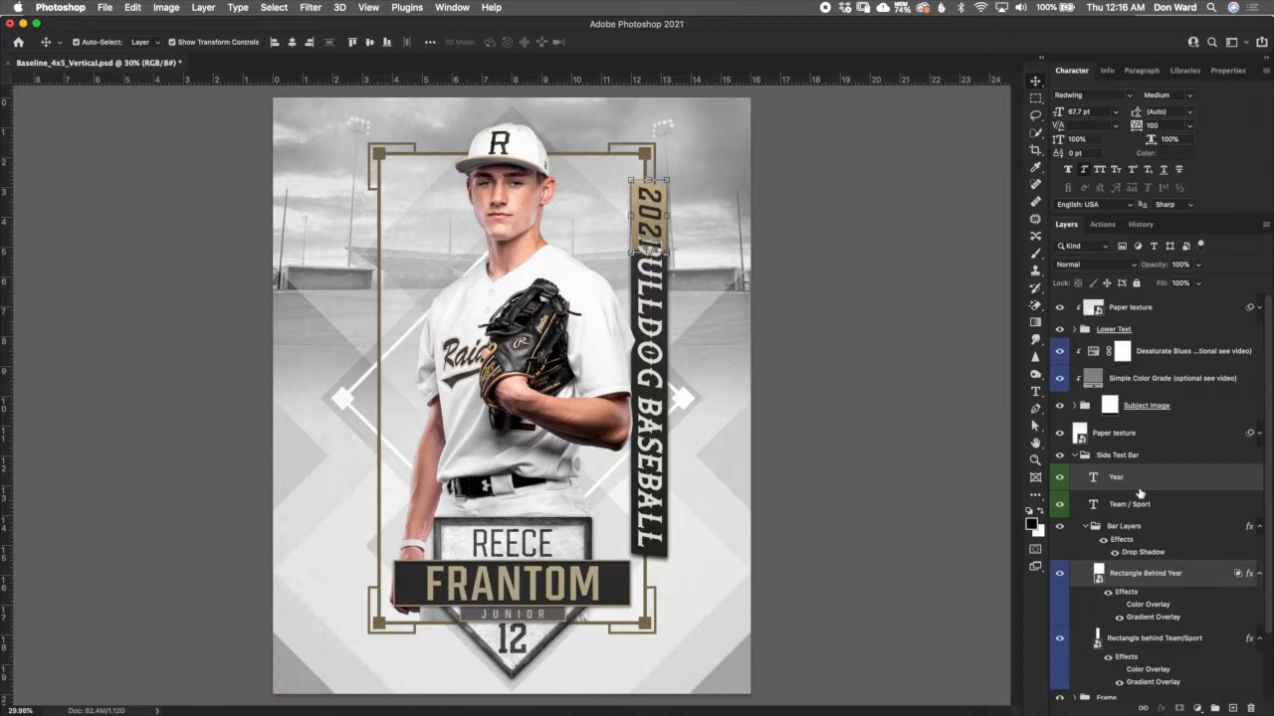
key("shift+Up")
key("shift+Up")
key("shift+Up")
key("shift+Up")
key("shift+Up")
key("shift+Up")
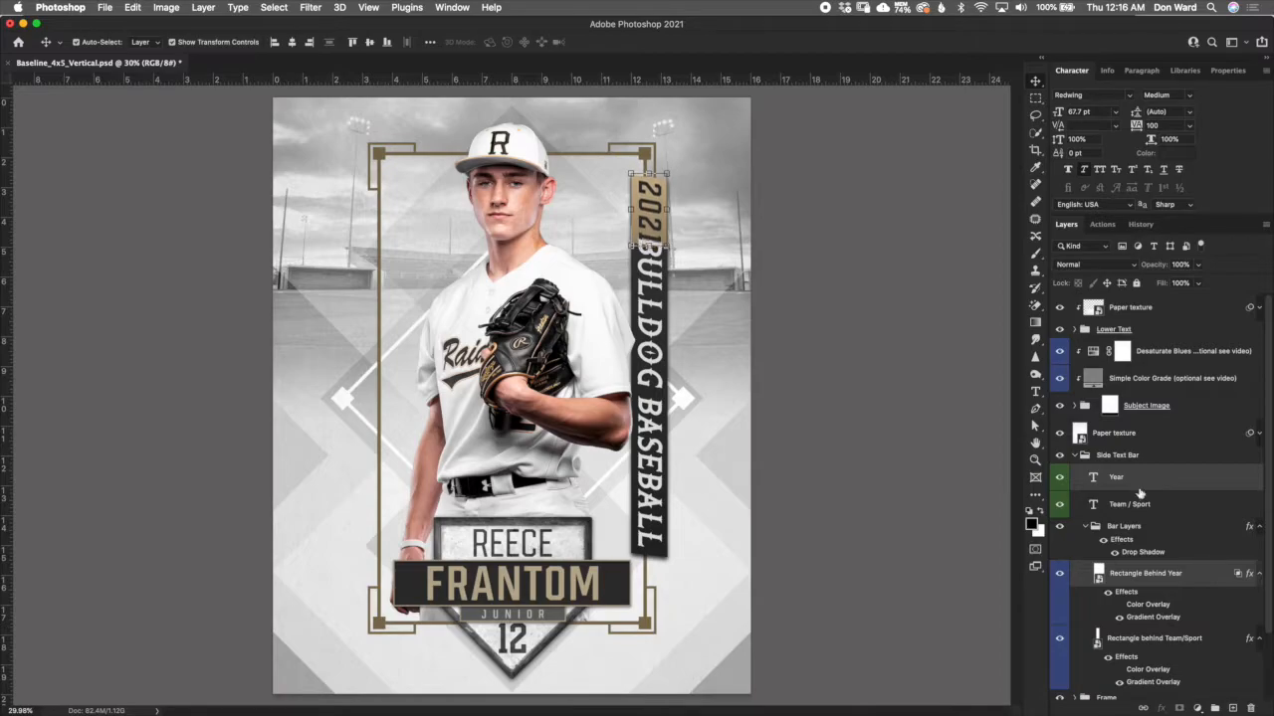
key("shift+Up")
key("shift+Up")
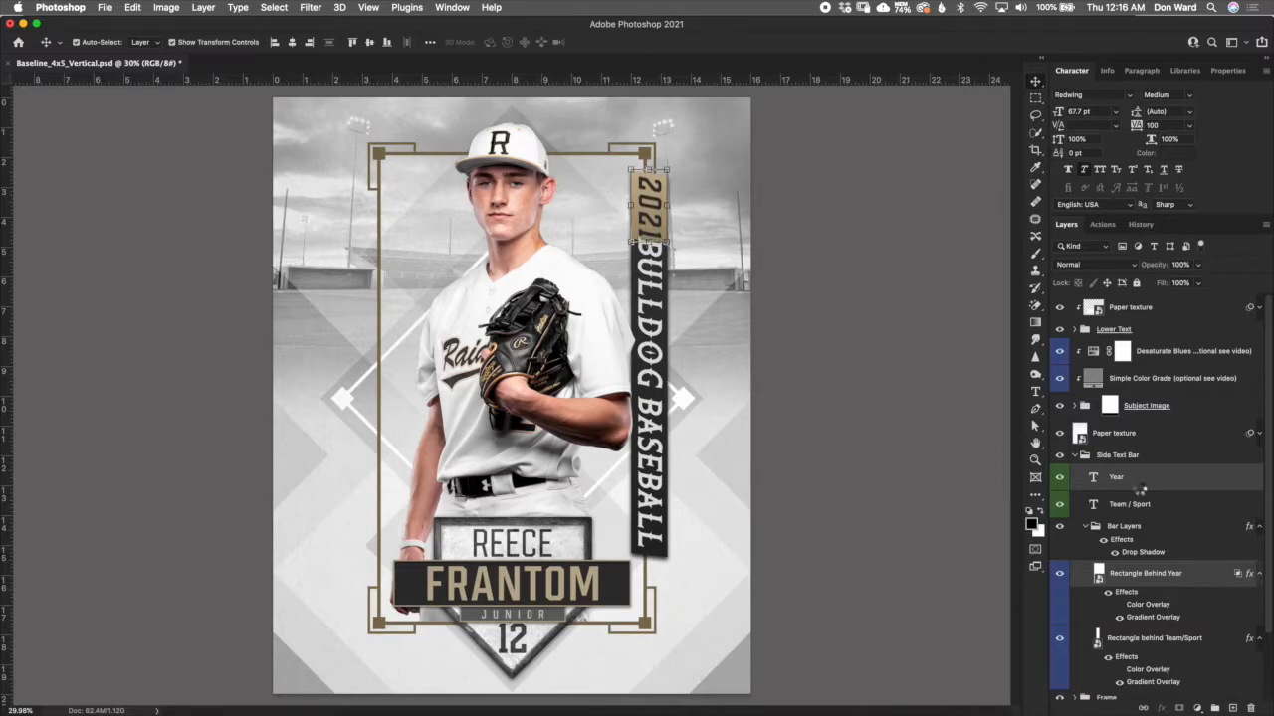
key("shift+Up")
key("shift+Up")
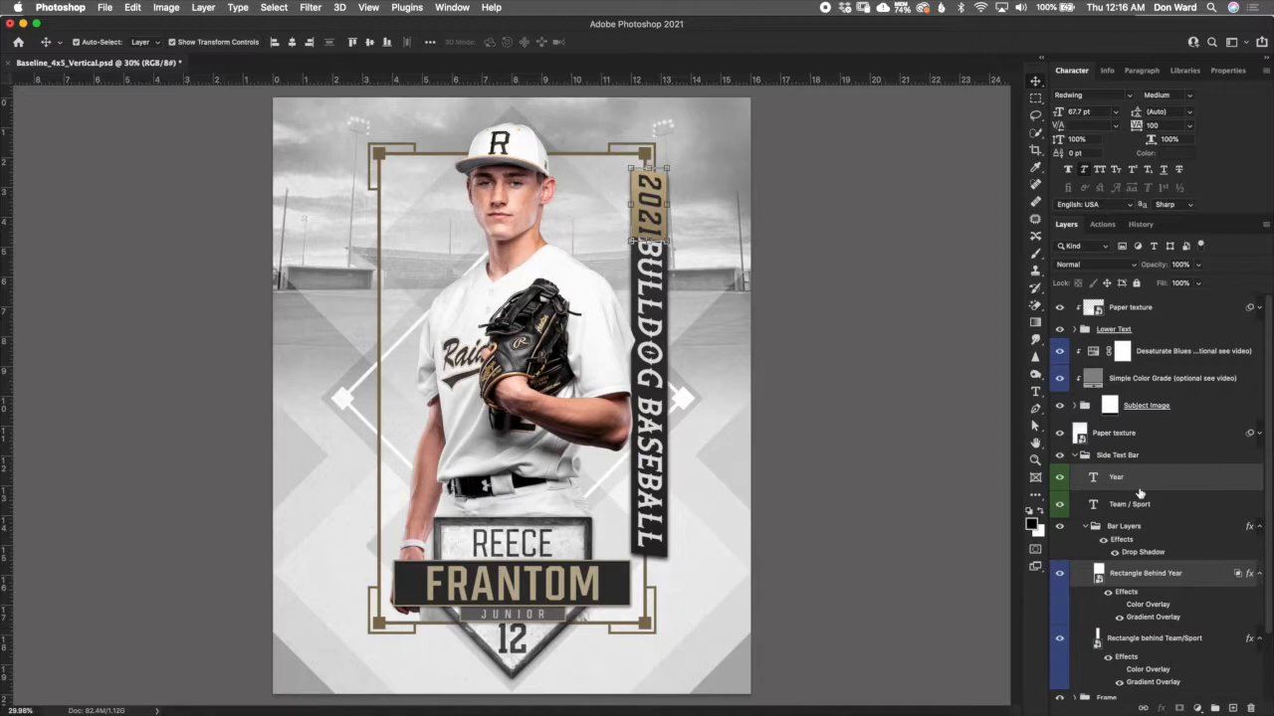
key("shift+Up")
key("shift+Up")
key("shift+Up")
key("shift+Up")
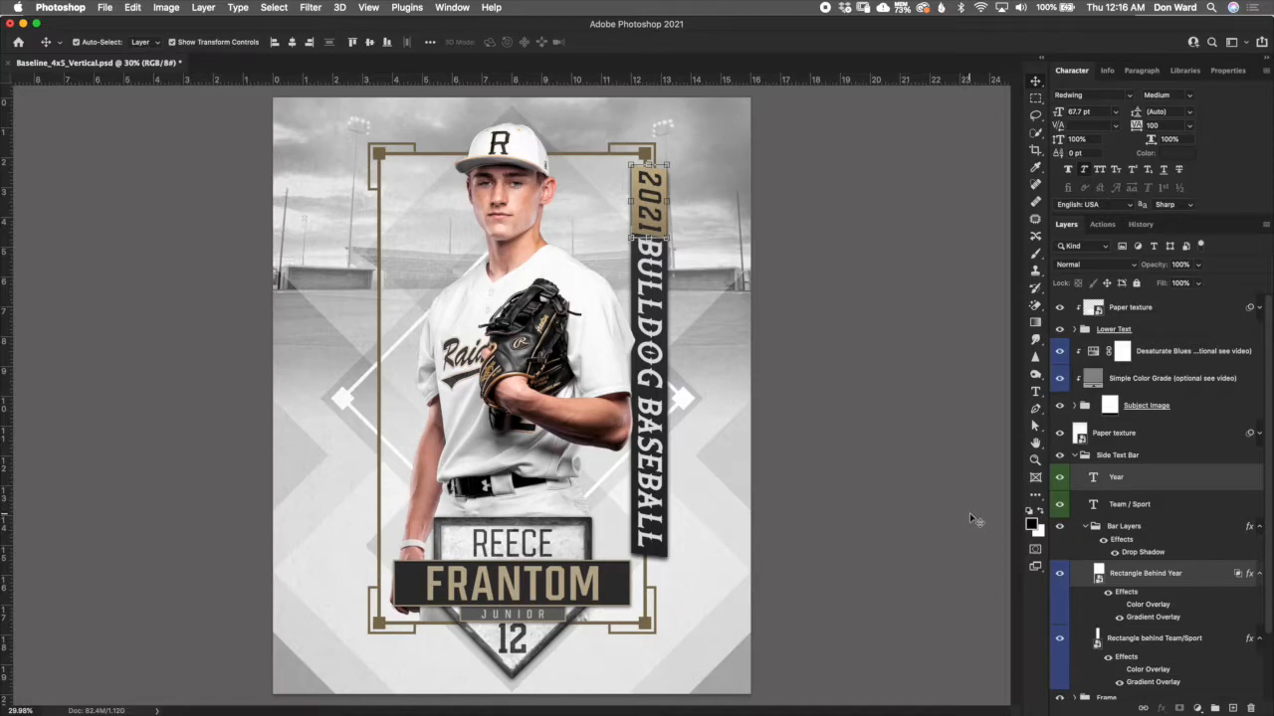
- Scale the whole Side Text Bar group down to about 97% and move it slightly lower along the frame
left_click(1123, 455)
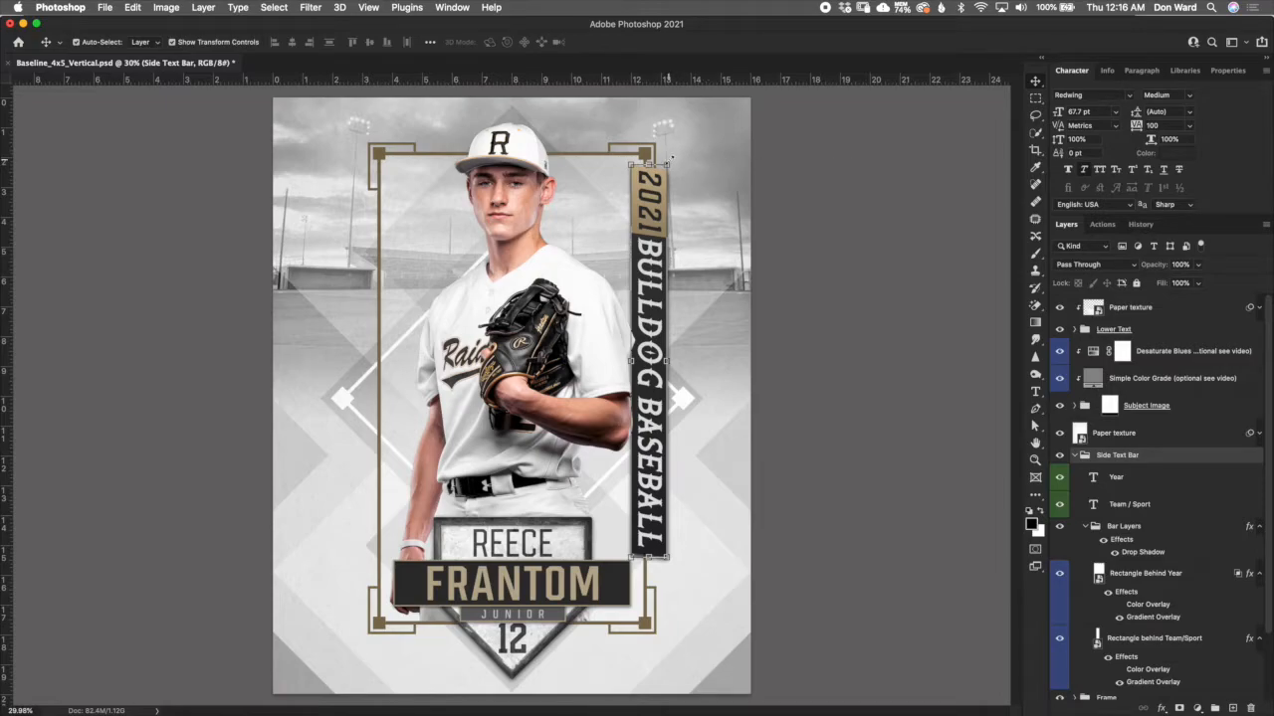
key("super+t")
left_click_drag(664, 163, 661, 236)
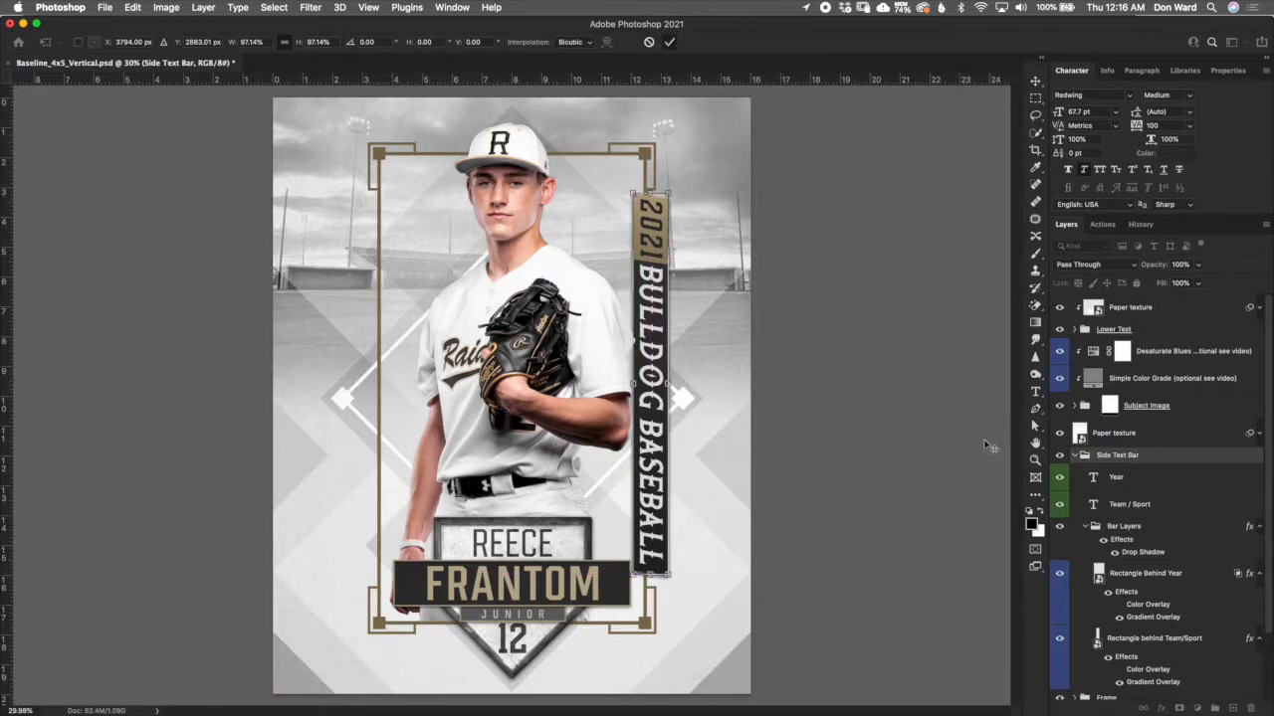
key("Return")
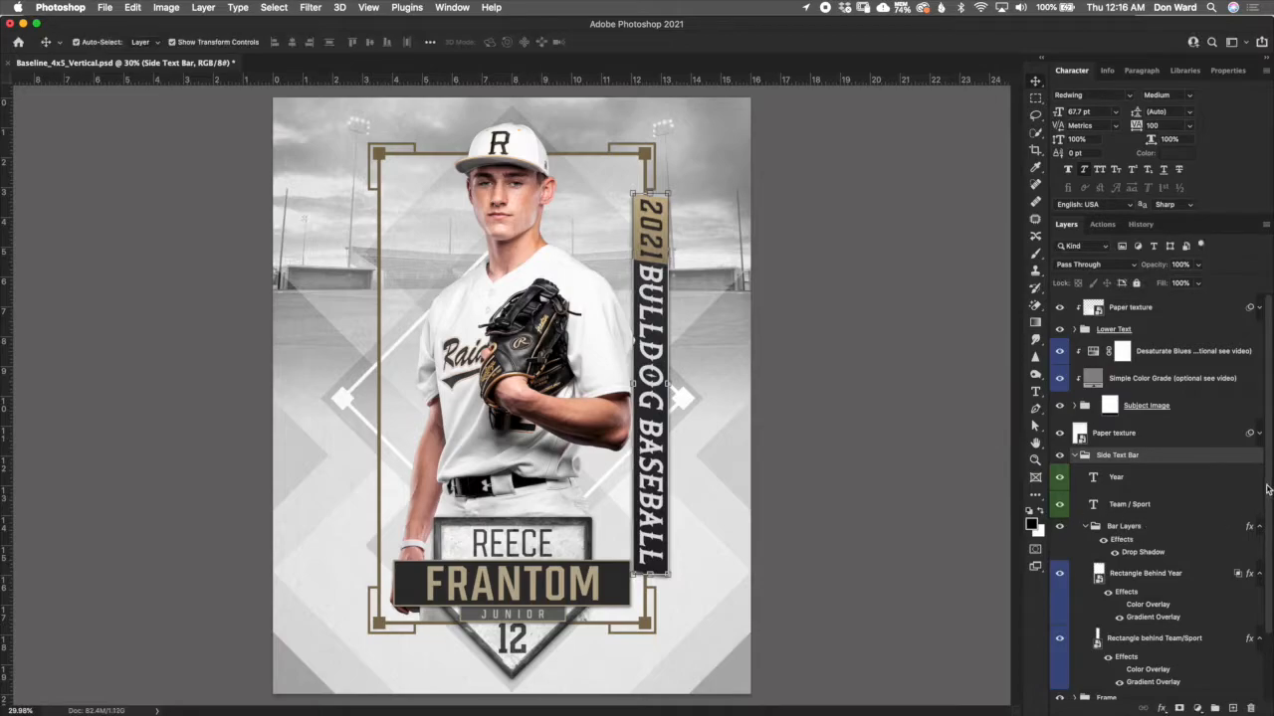
- Try shortening and stretching the Rectangle behind Team/Sport layer from its lower edge with a transform
scroll(1266, 493, "down", 2)
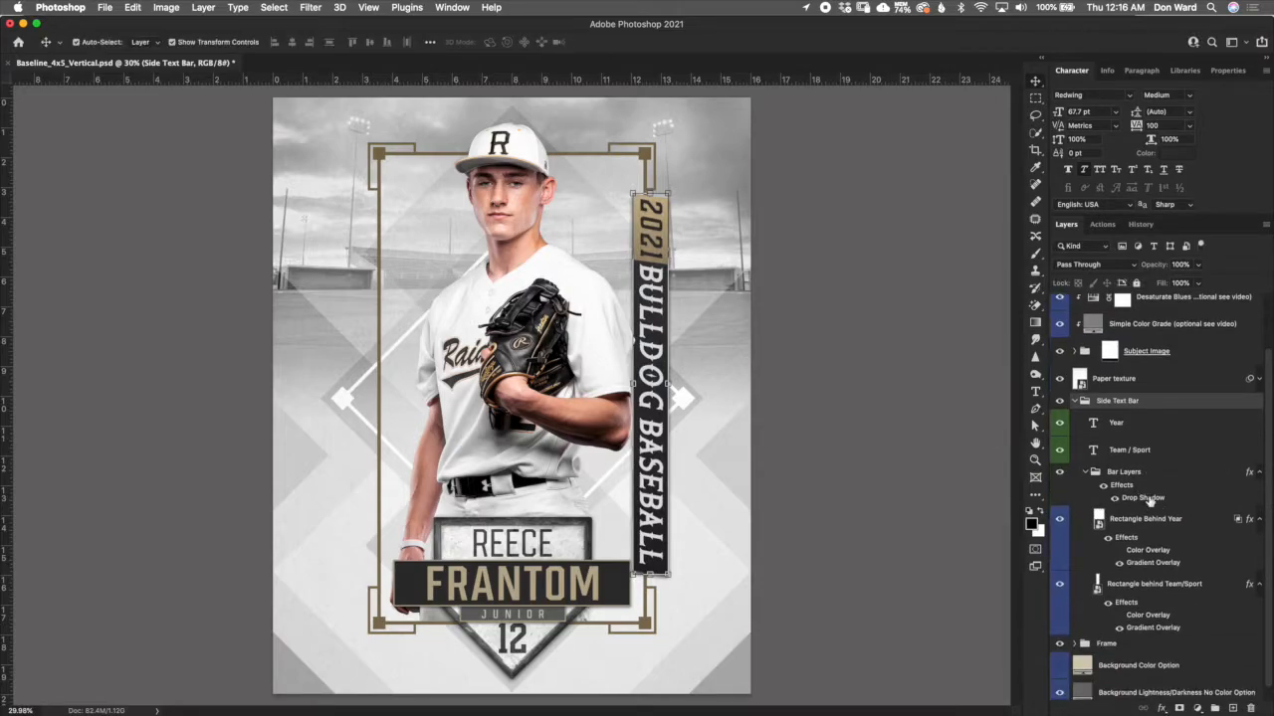
left_click(1174, 587)
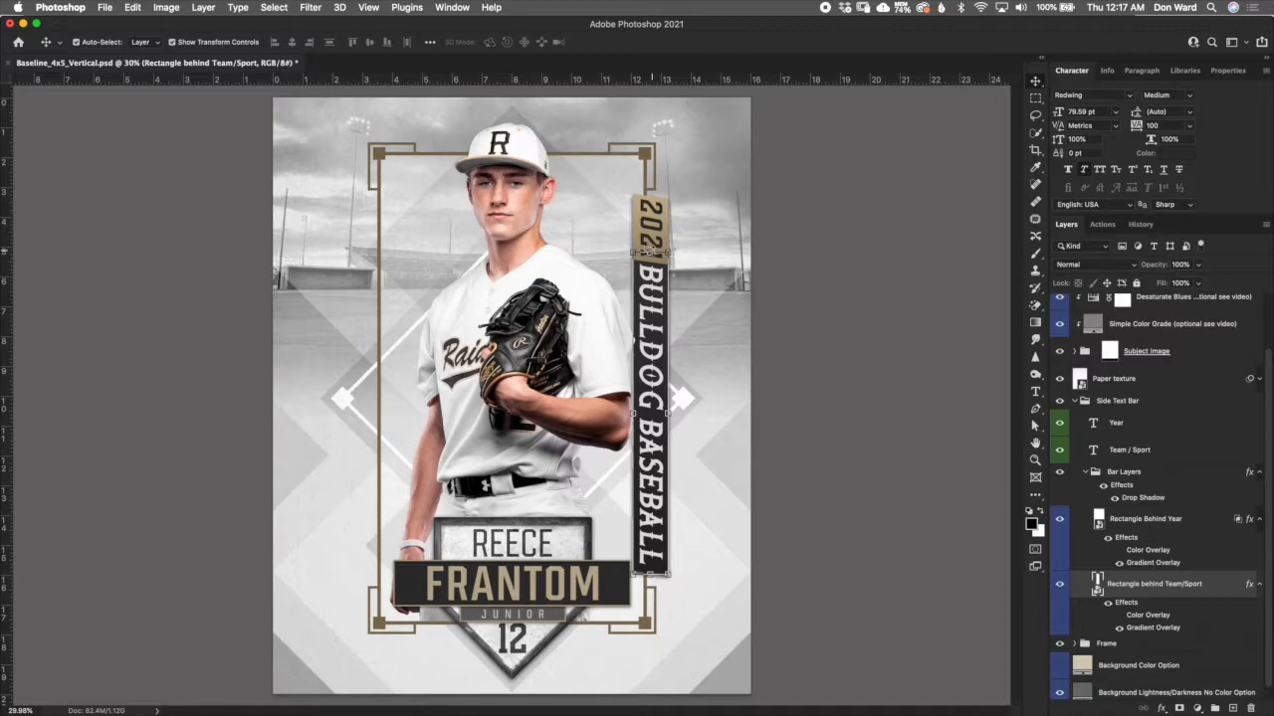
left_click(650, 574)
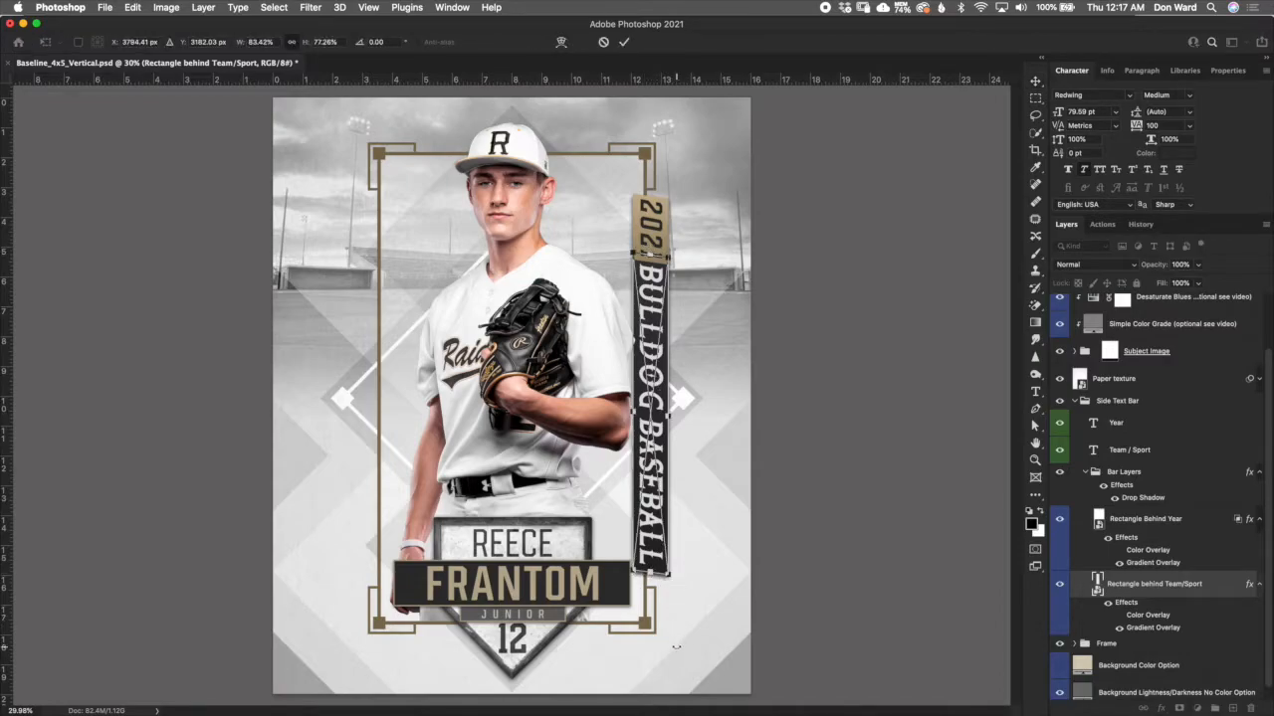
left_click_drag(650, 575, 635, 366)
mouse_move(655, 570)
left_mouse_down()
mouse_move(654, 691)
mouse_move(664, 393)
mouse_move(663, 615)
mouse_move(664, 517)
mouse_move(678, 685)
mouse_move(658, 591)
left_mouse_up()
left_click(624, 42)
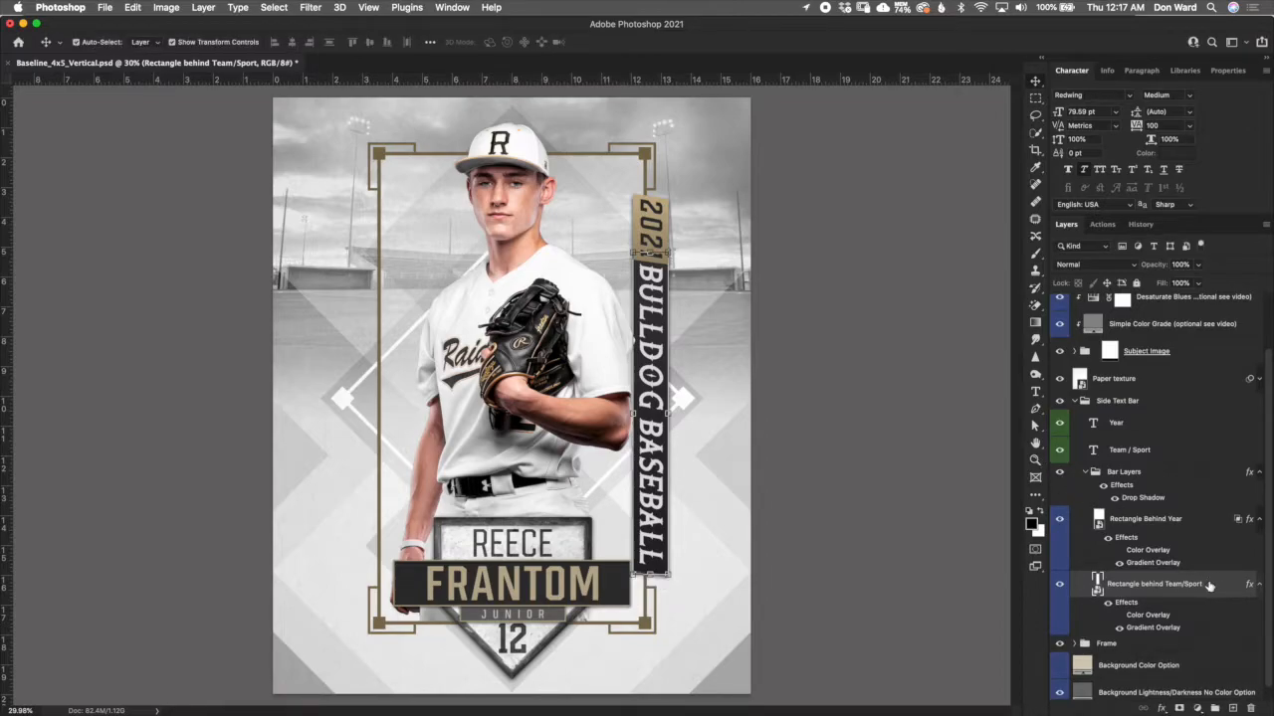
- Try recolouring only the word BASEBALL in the Team / Sport text with the gold sampled from behind the year (b7a580)
scroll(1264, 460, "up", 1)
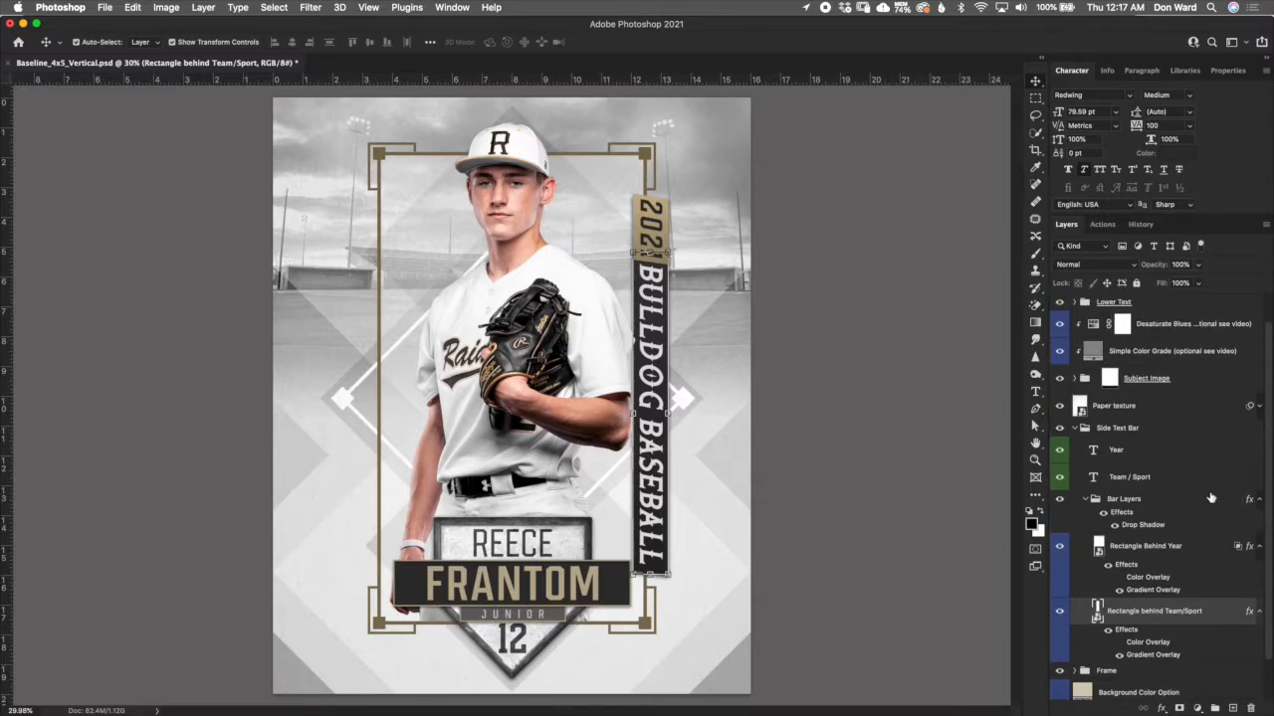
left_click(1142, 457)
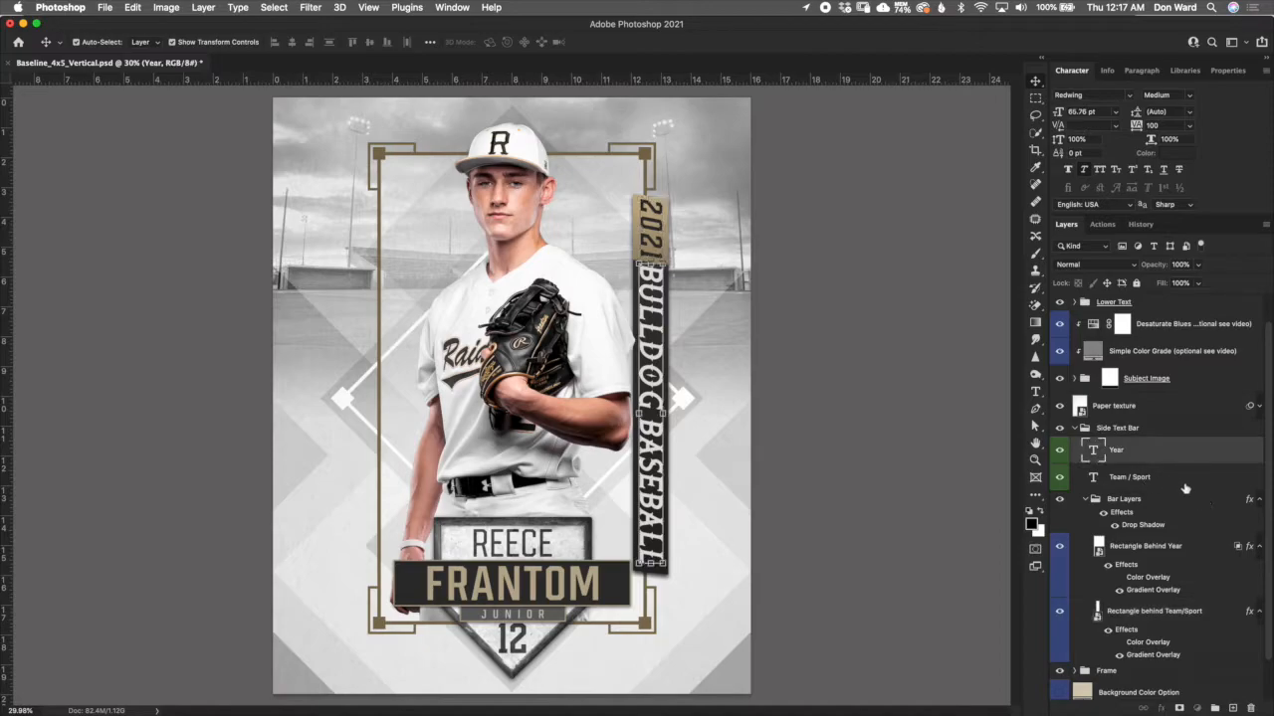
left_click(1181, 480)
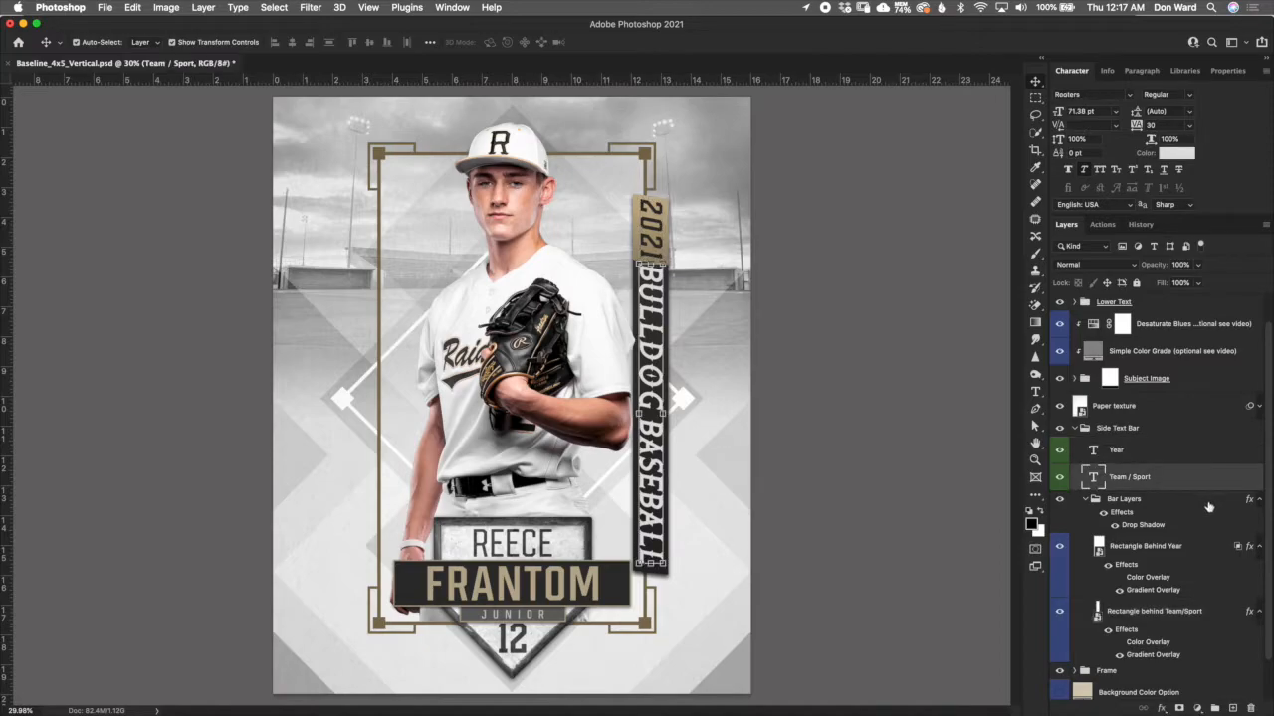
double_click(1094, 479)
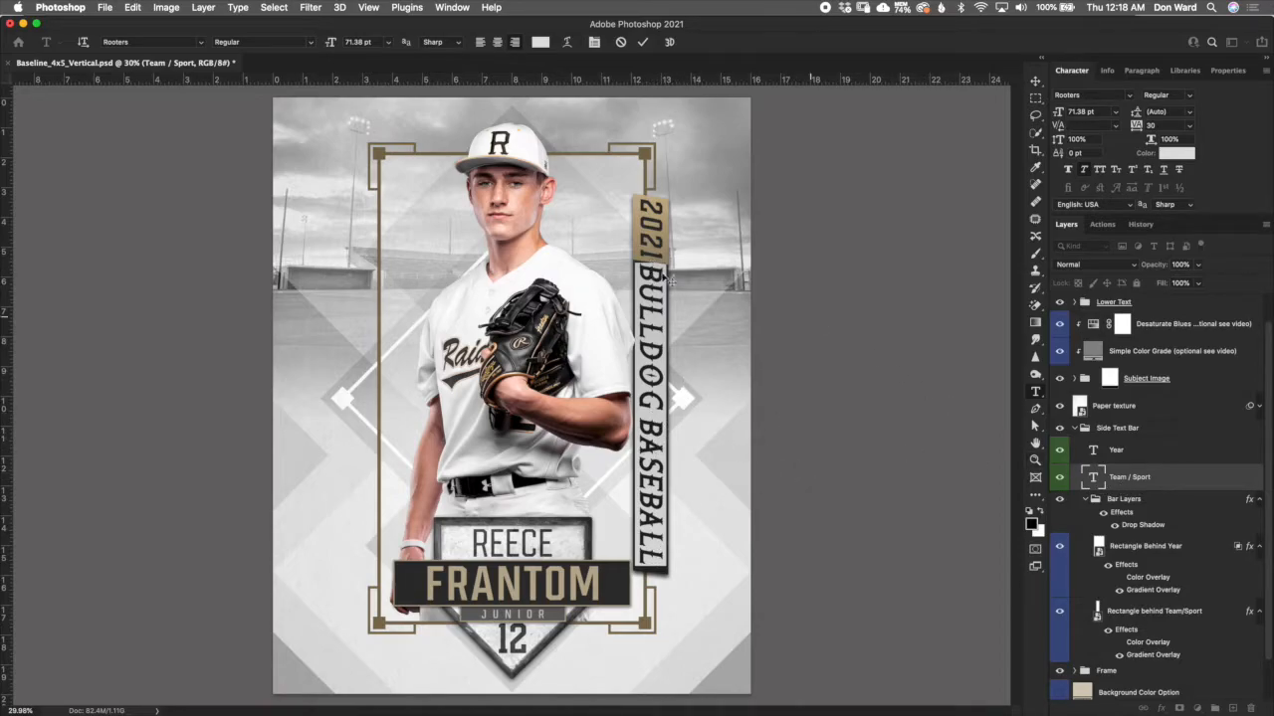
left_click(661, 417)
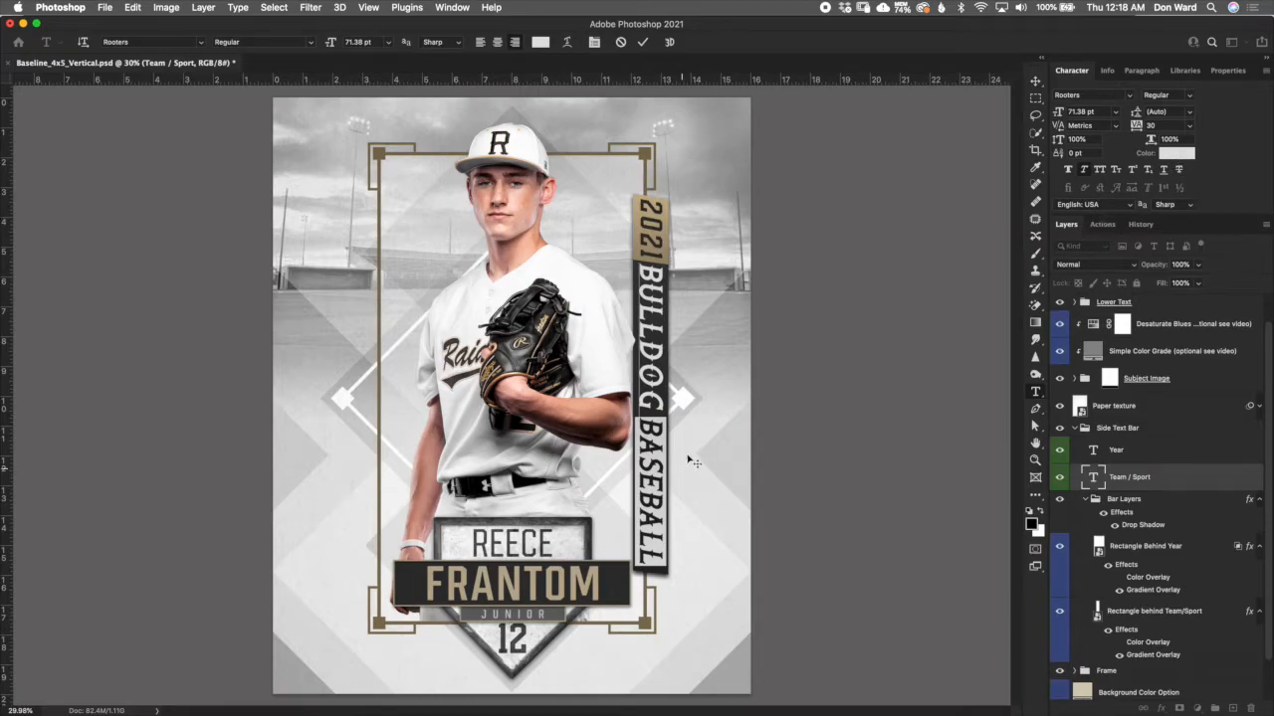
left_click(1177, 154)
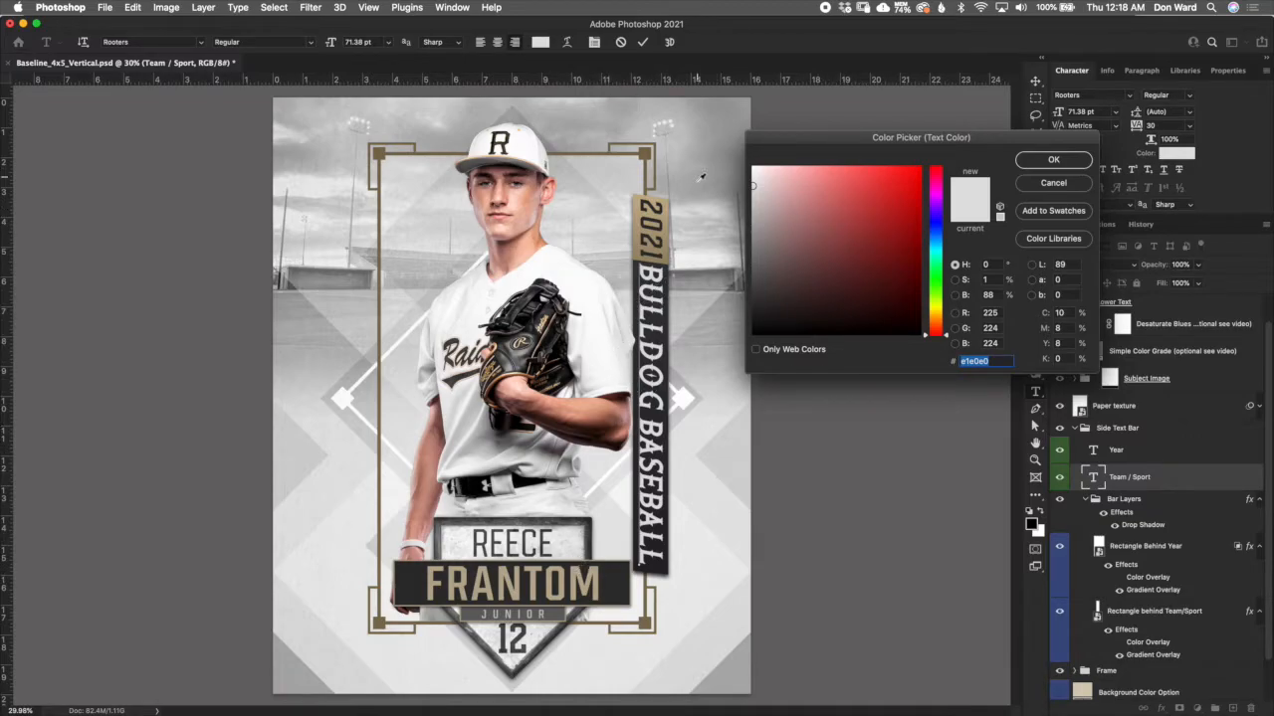
left_click(664, 225)
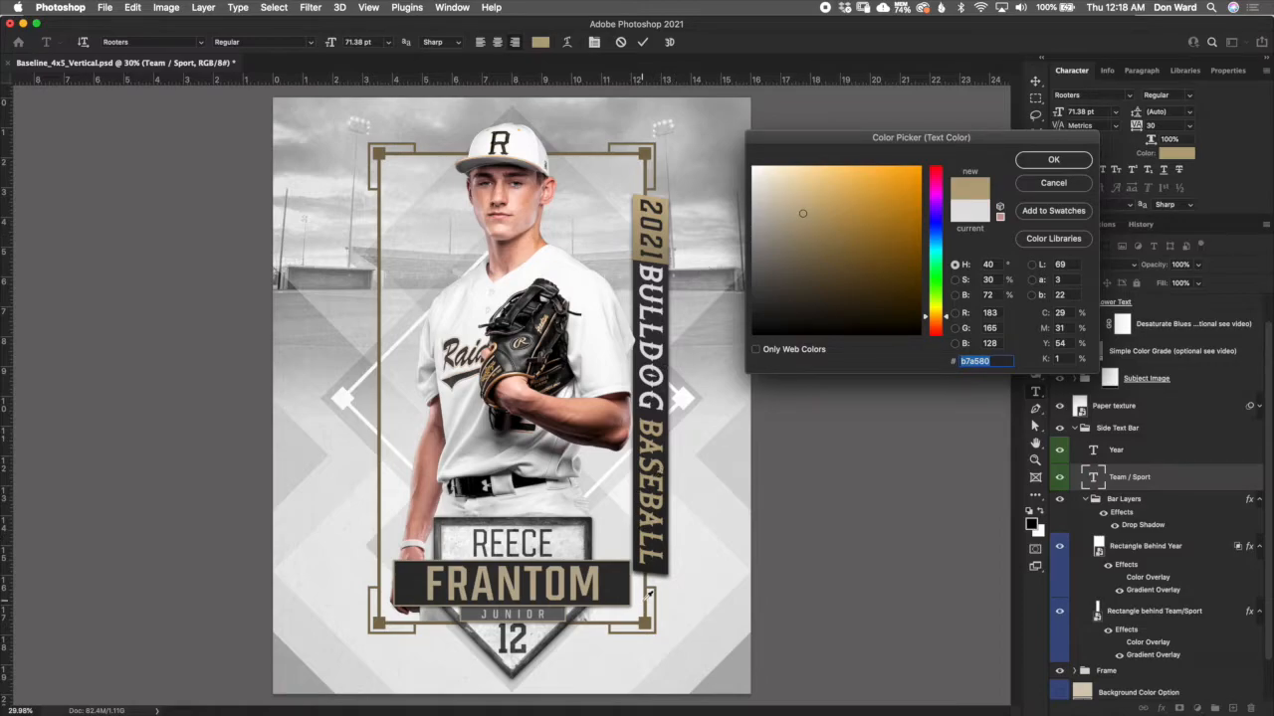
left_click(1052, 183)
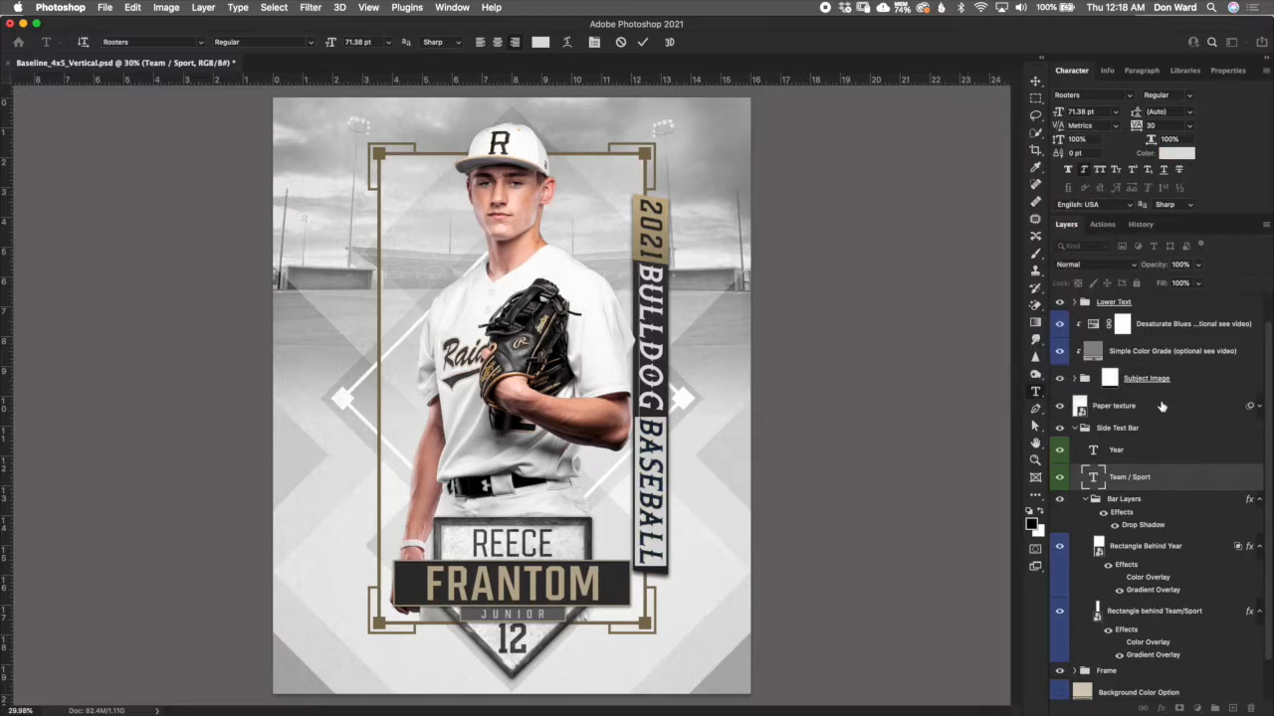
key("v")
- Add a layer mask to the Team / Sport text layer and activate the Brush tool for painting on it
left_click(1188, 459)
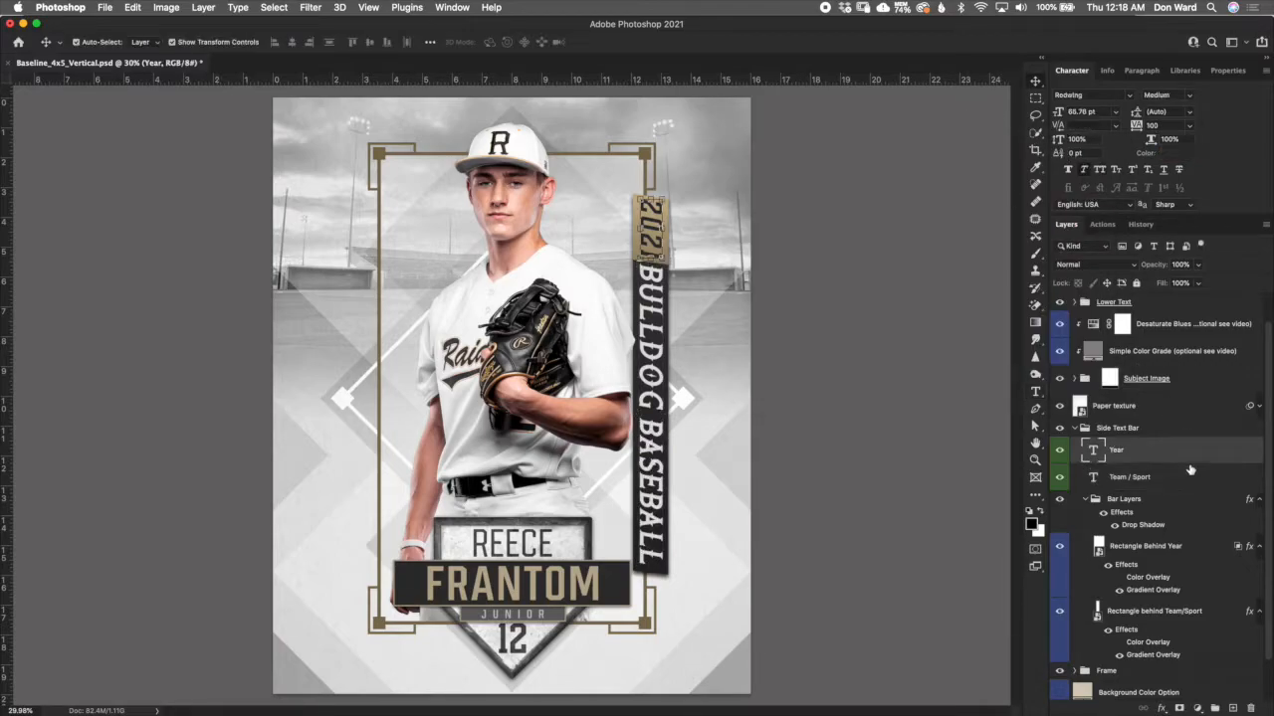
left_click(1181, 487)
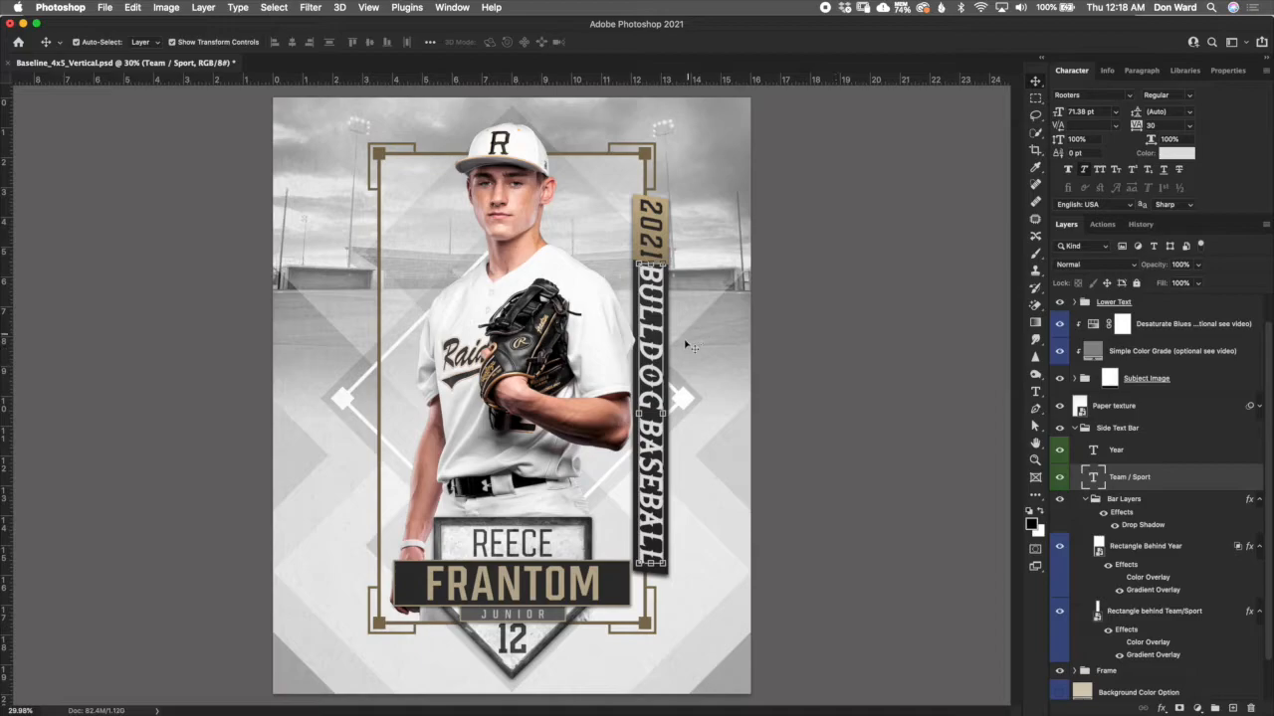
scroll(652, 375, "up", 3)
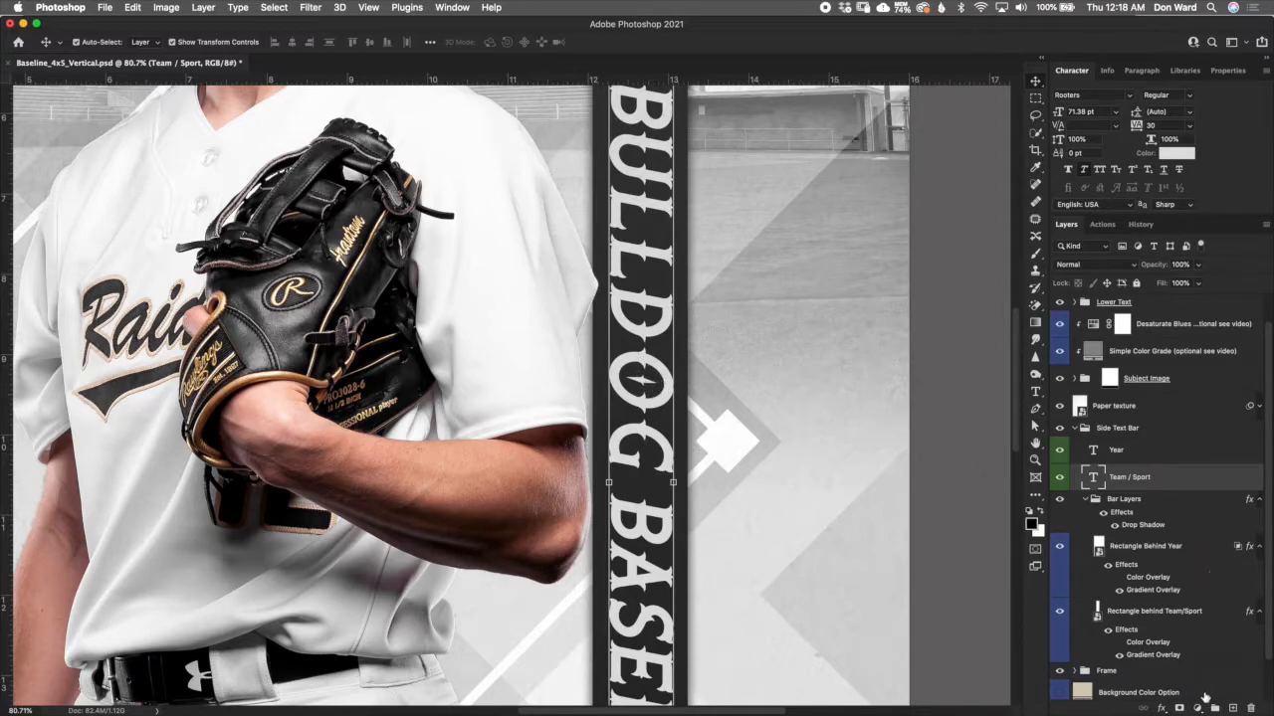
left_click(1179, 709)
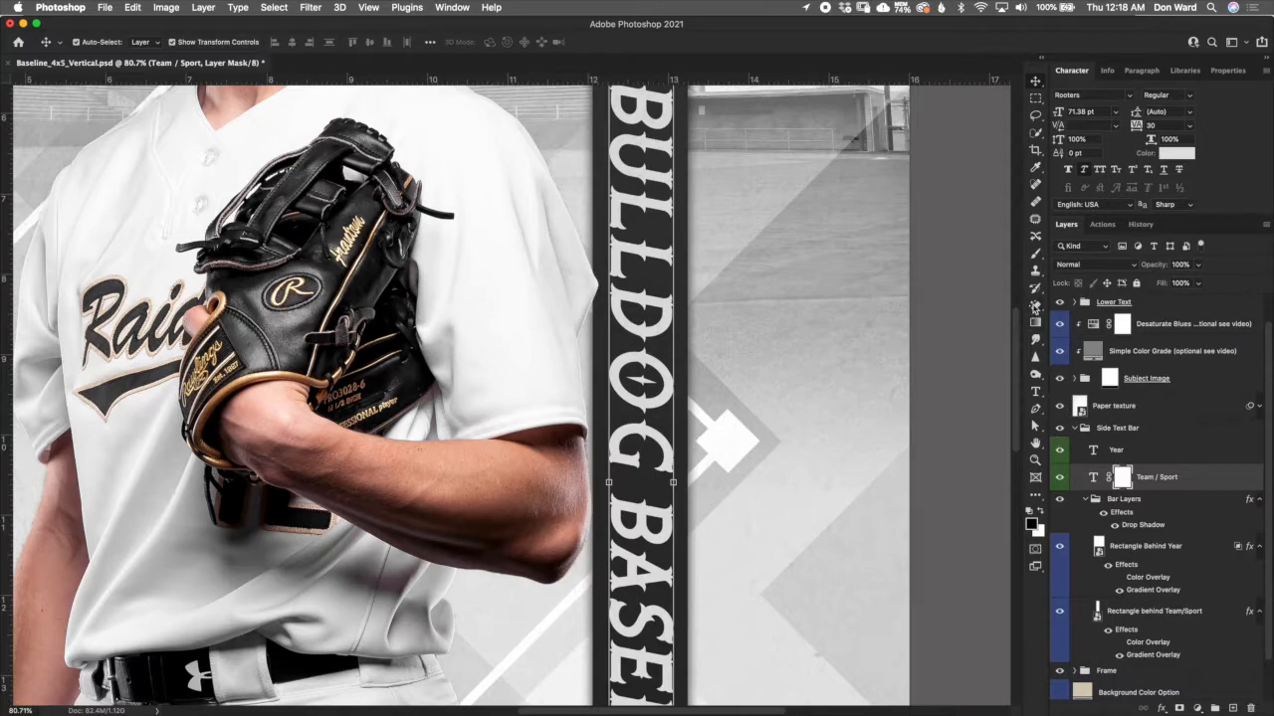
left_click(1038, 256)
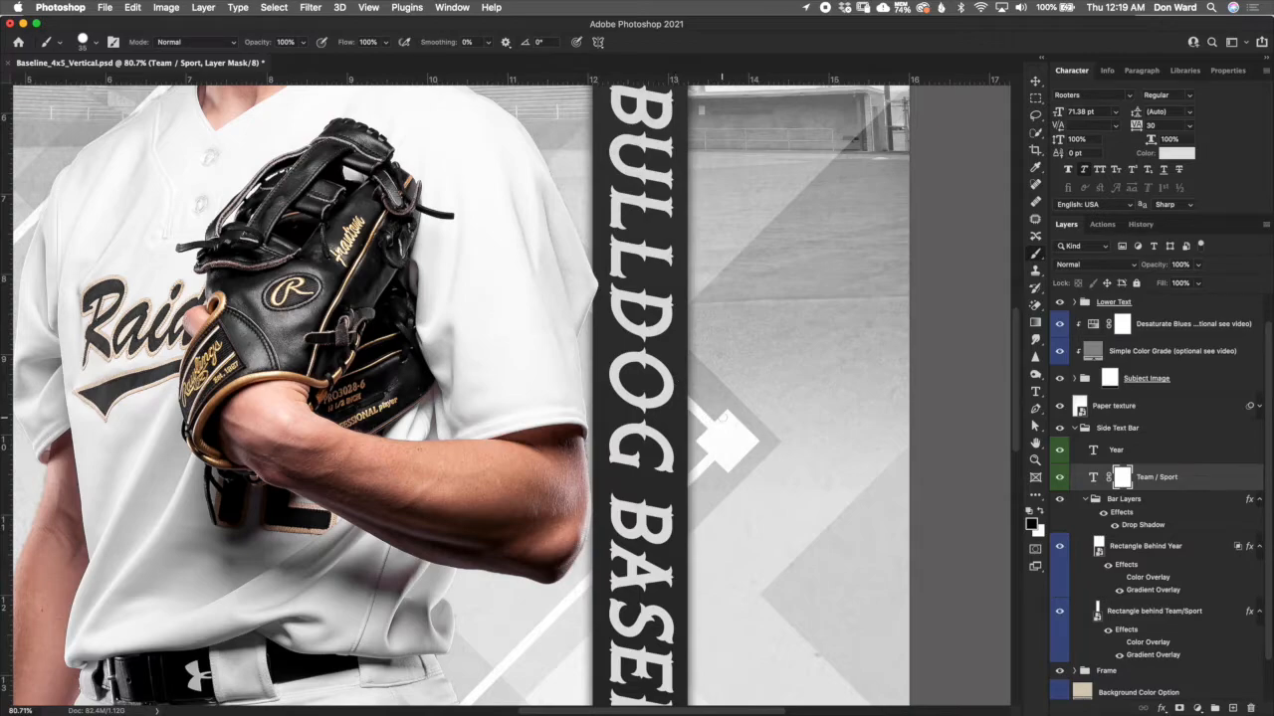
scroll(723, 410, "down", 6)
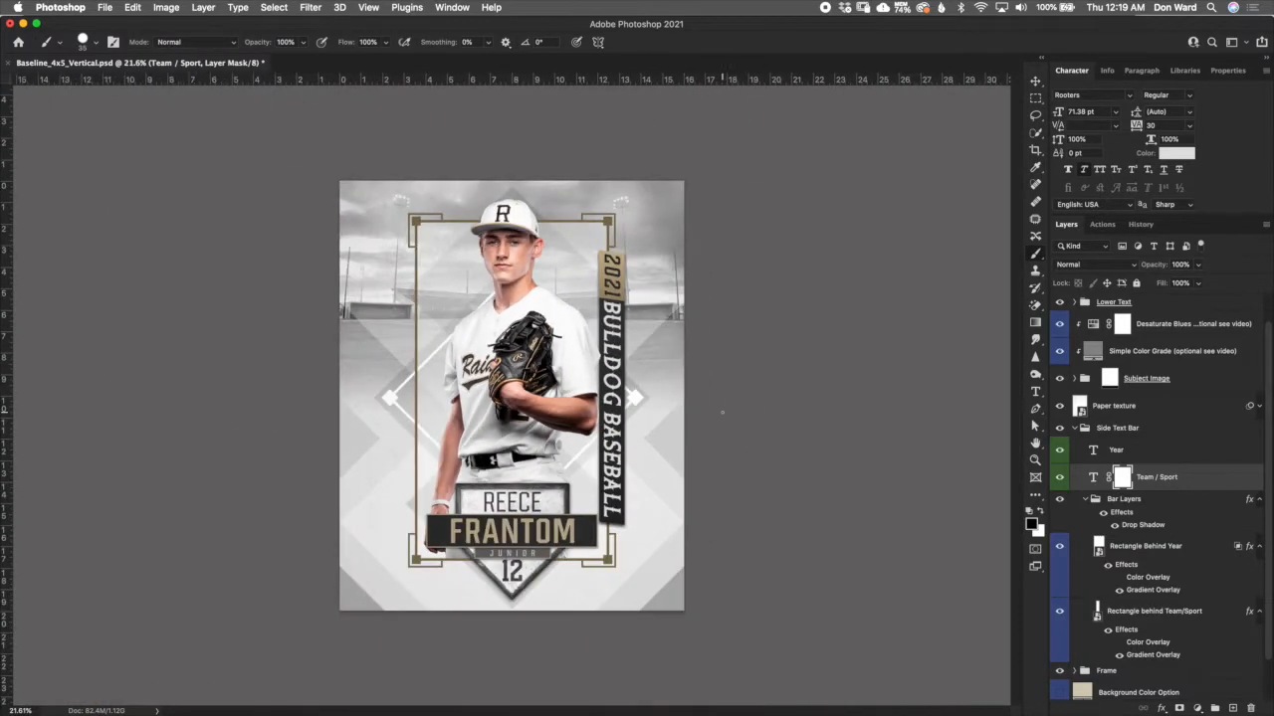
- Try dark red 782121 as the starting stop colour in the Gradient Overlay of the Rectangle behind Team/Sport layer
left_click(1190, 615)
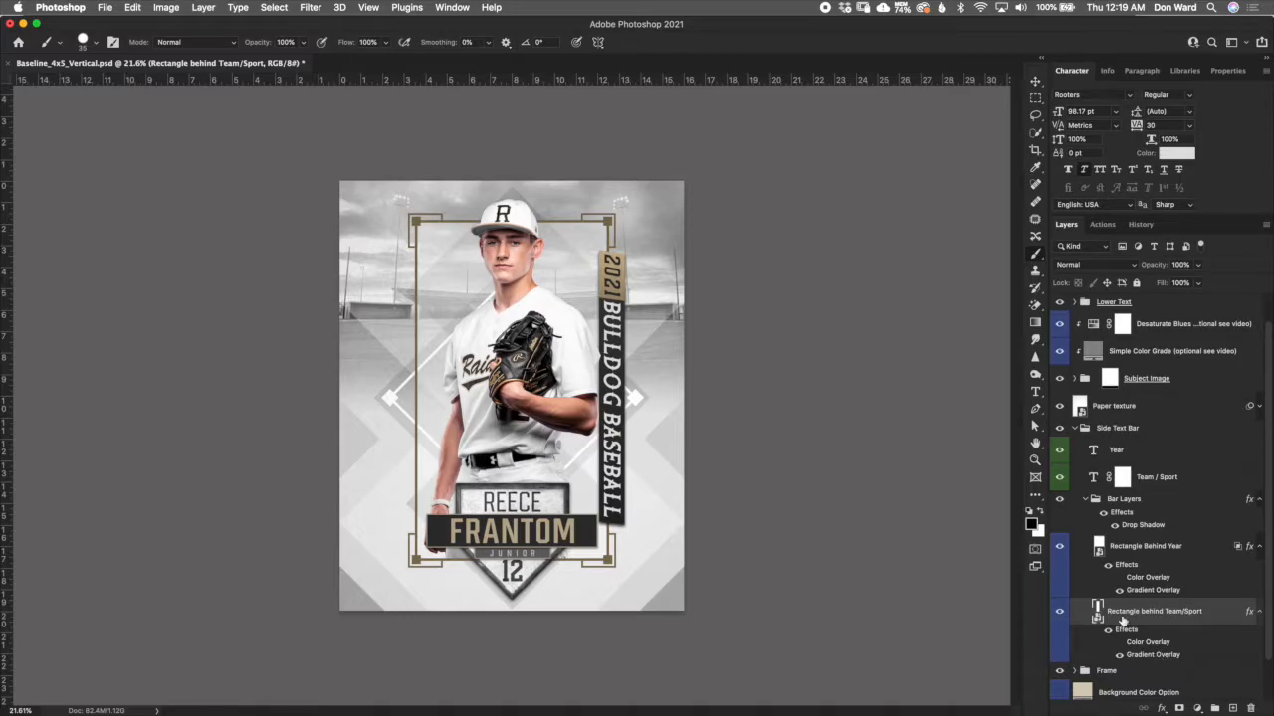
scroll(627, 448, "up", 5)
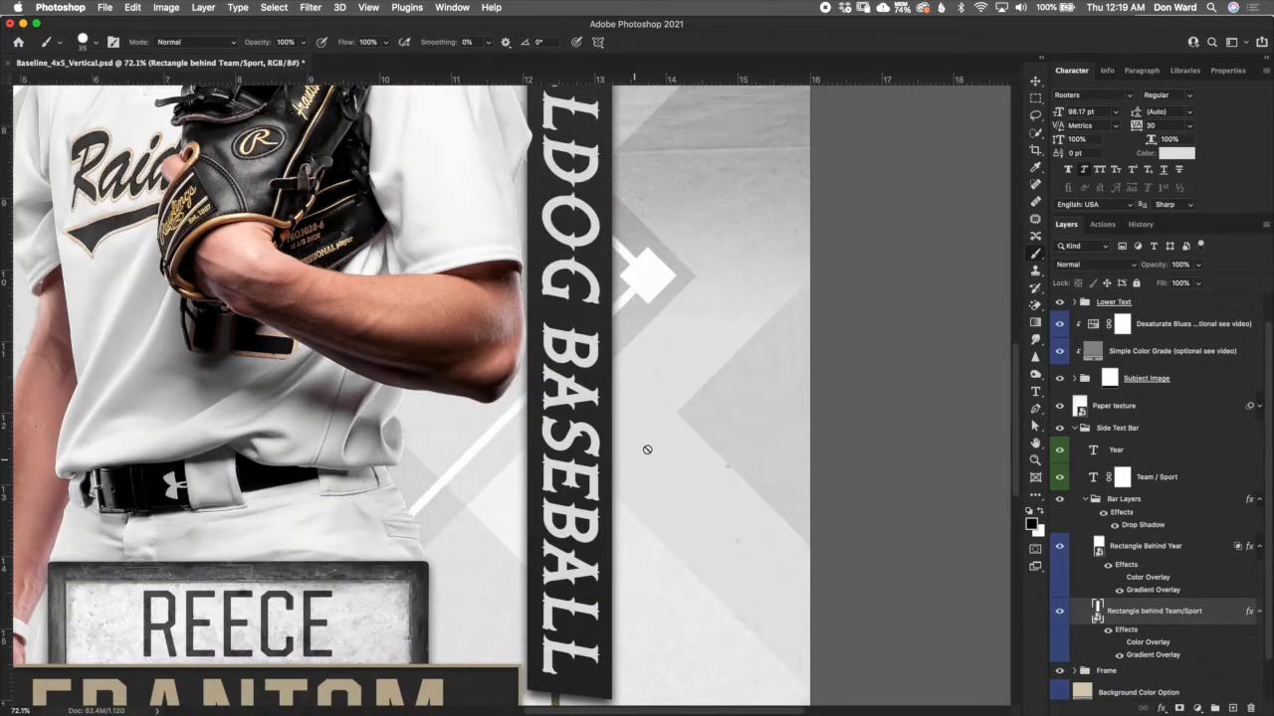
scroll(1014, 384, "up", 2)
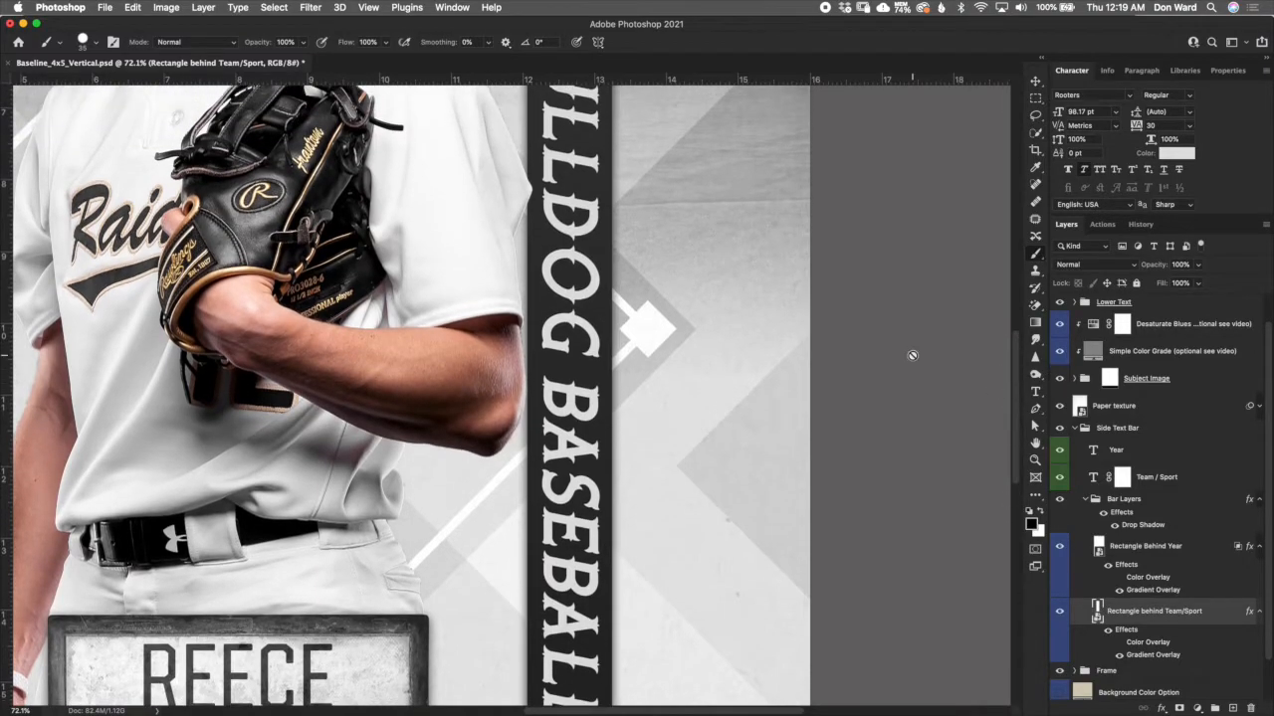
scroll(696, 456, "down", 2)
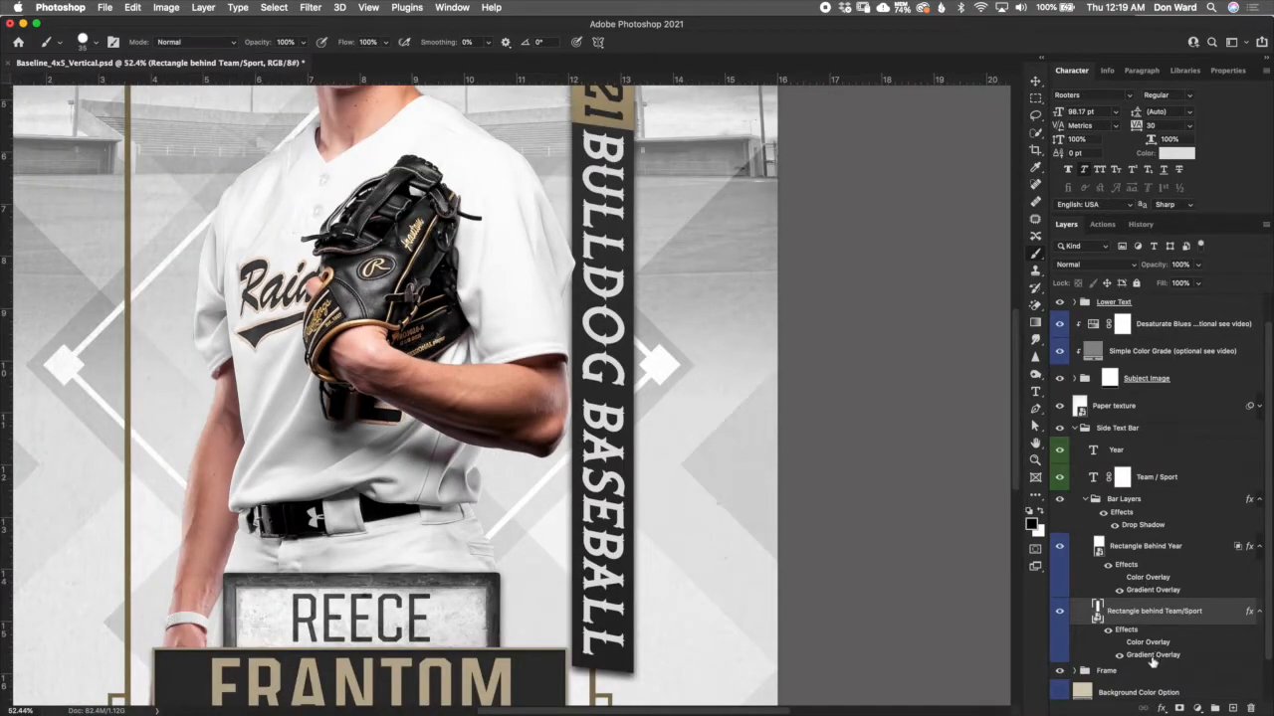
double_click(1152, 655)
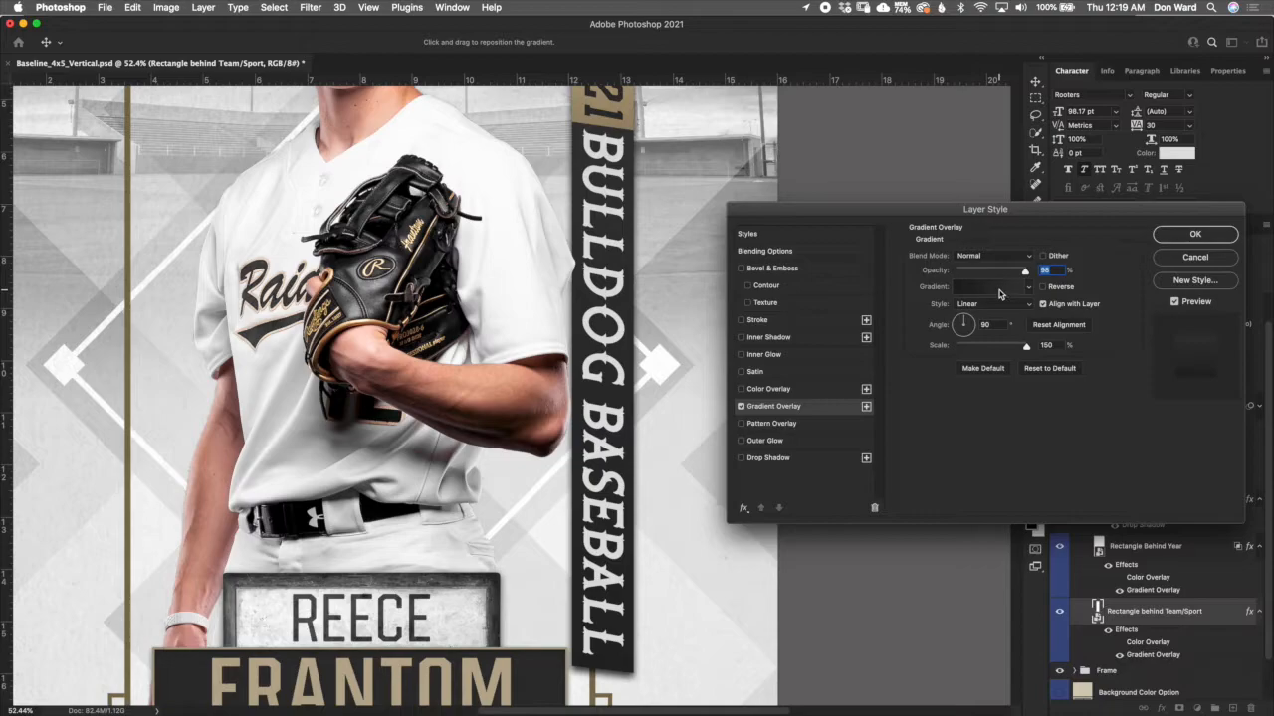
left_click(1000, 293)
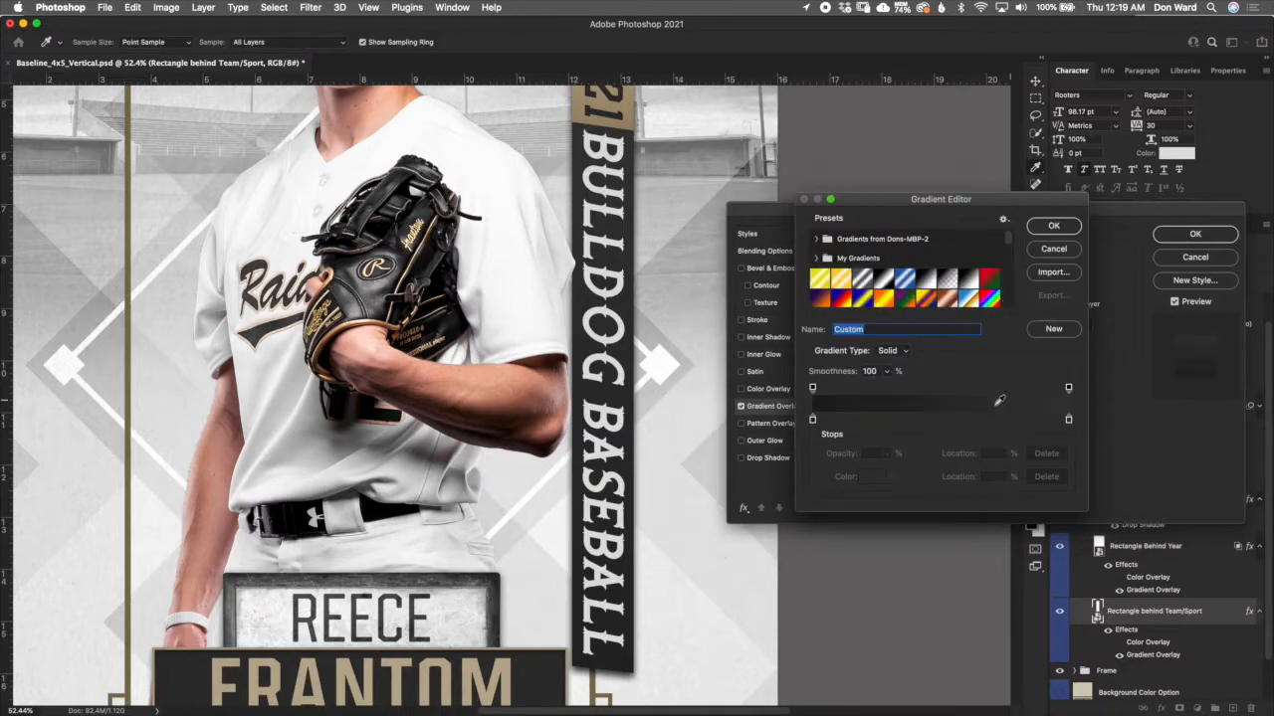
left_click(813, 419)
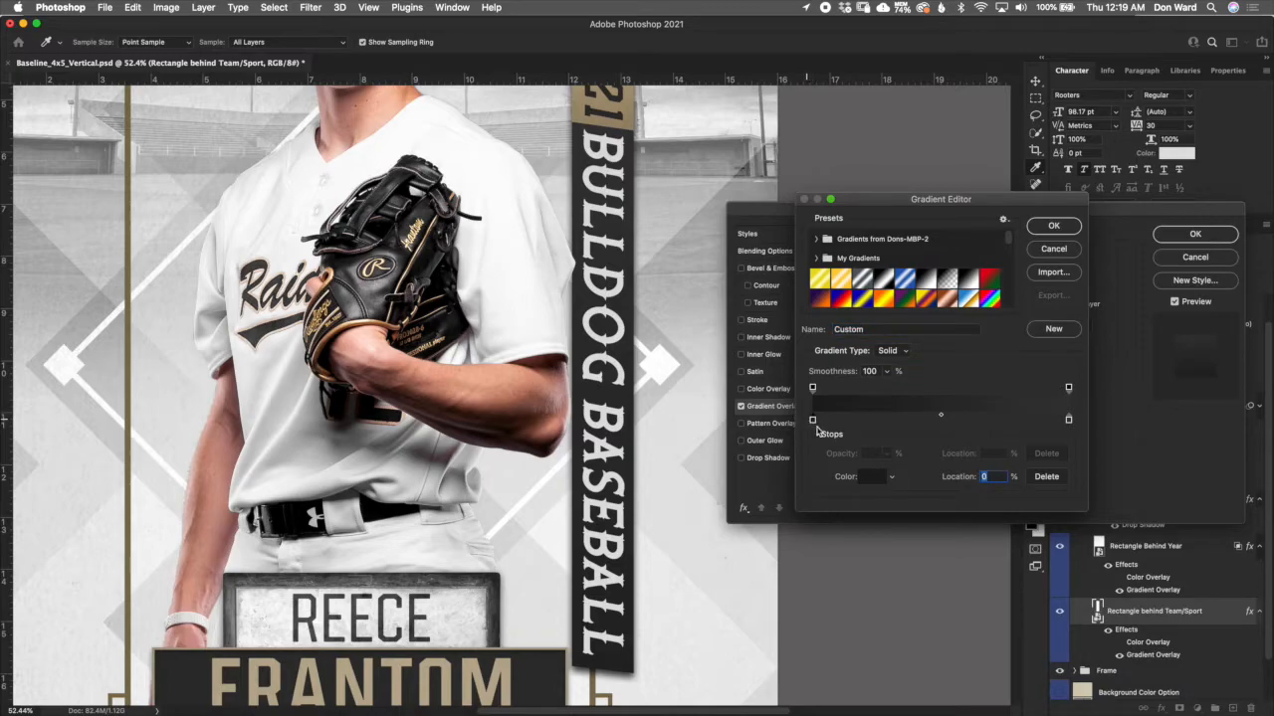
left_click(871, 478)
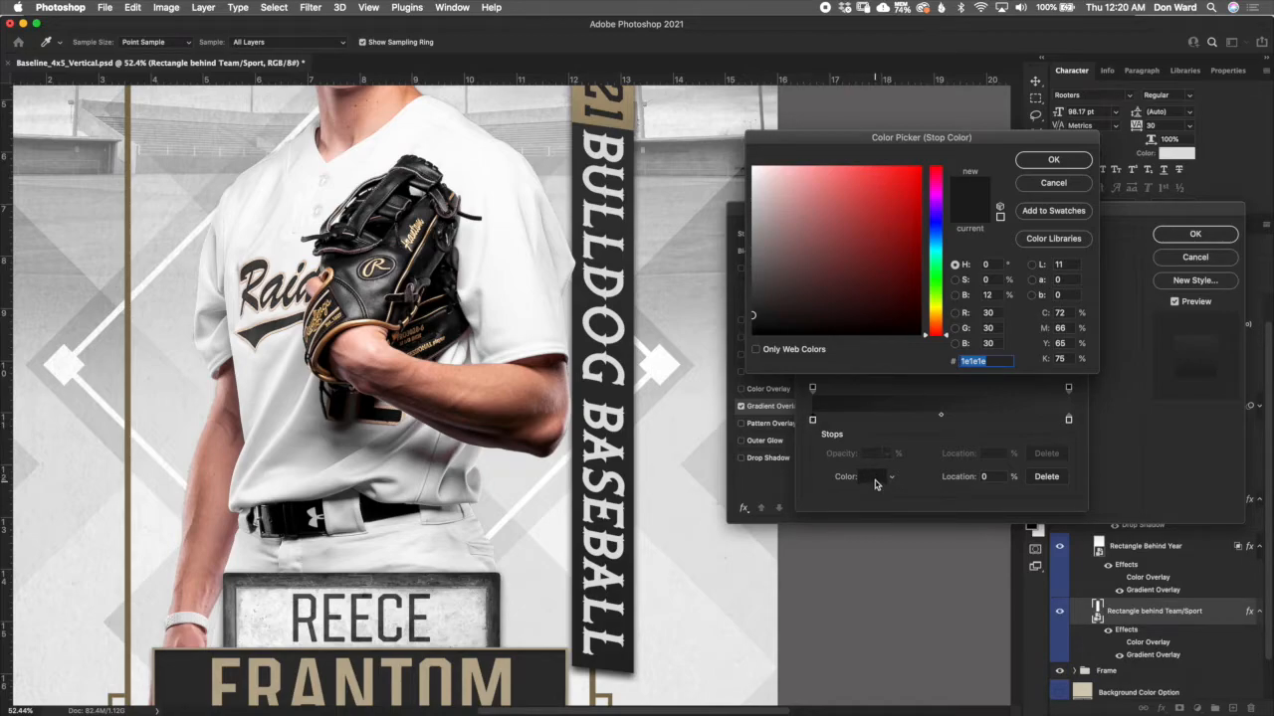
left_click(874, 256)
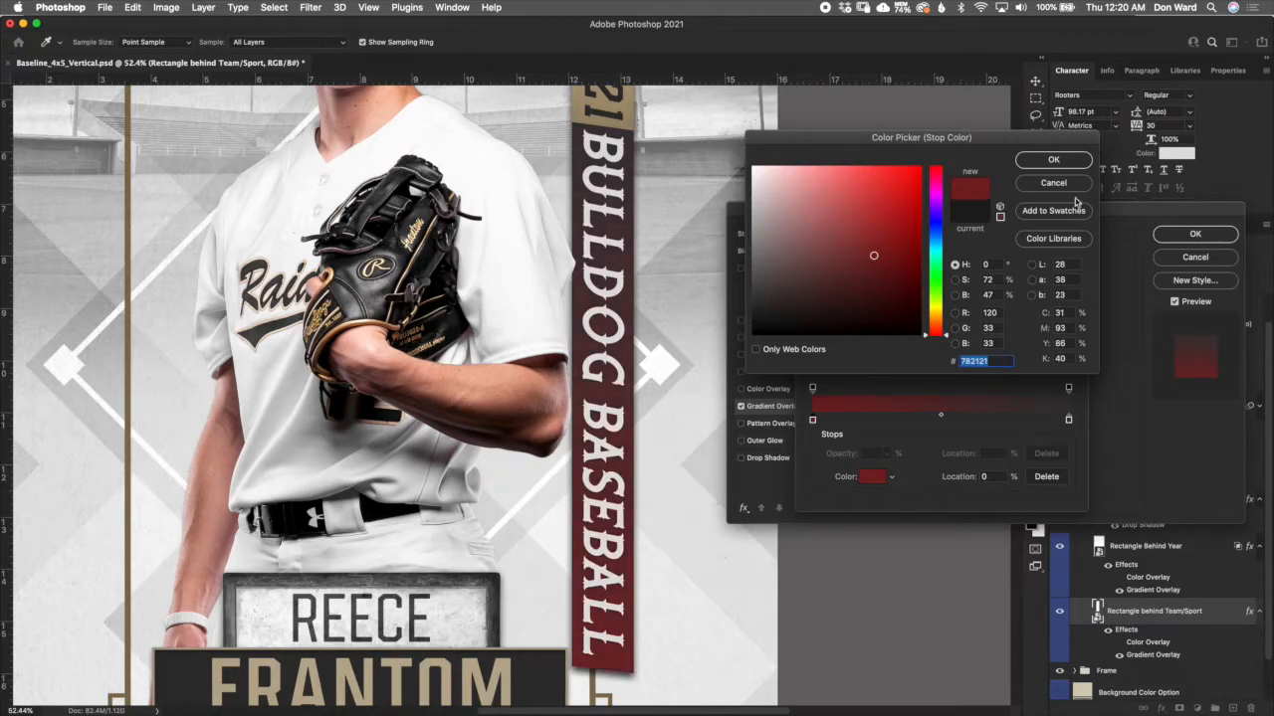
left_click(1059, 161)
left_click(1052, 226)
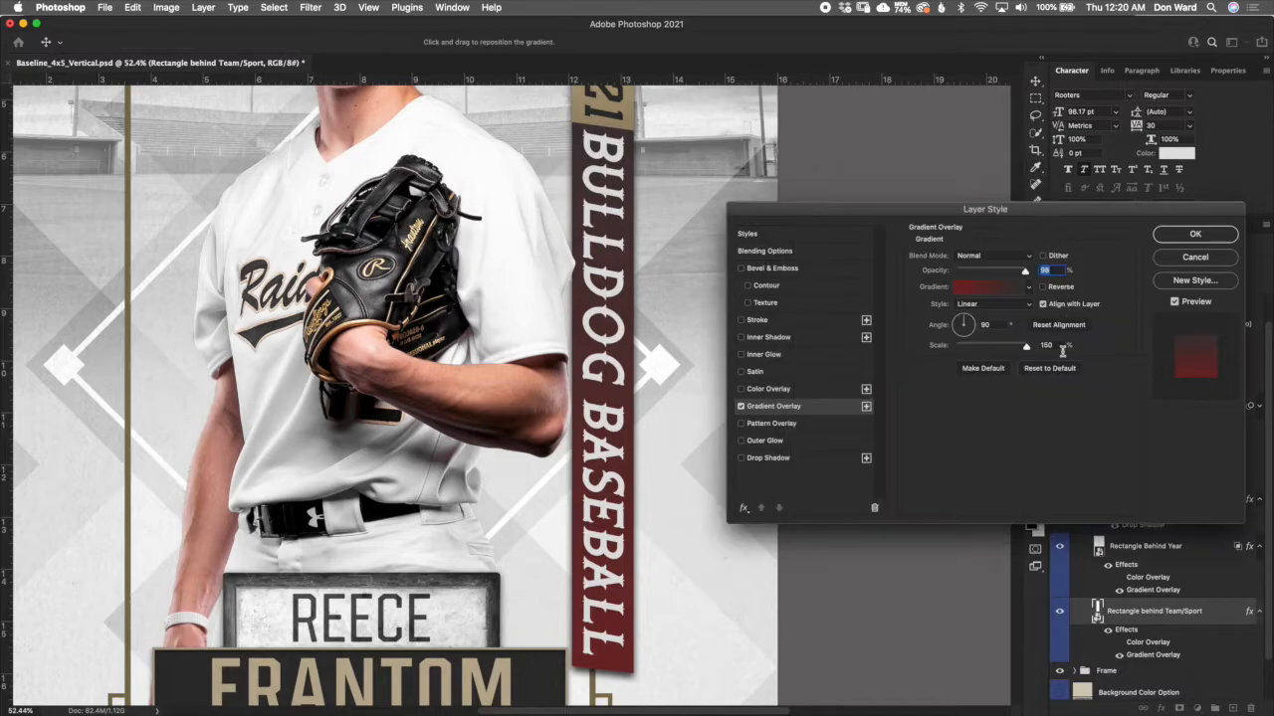
- Try red ff0000, pink bb7d7d, grey b0aeae and green 267f41 on the gradient's end stop, then discard all the gradient edits
left_click(998, 286)
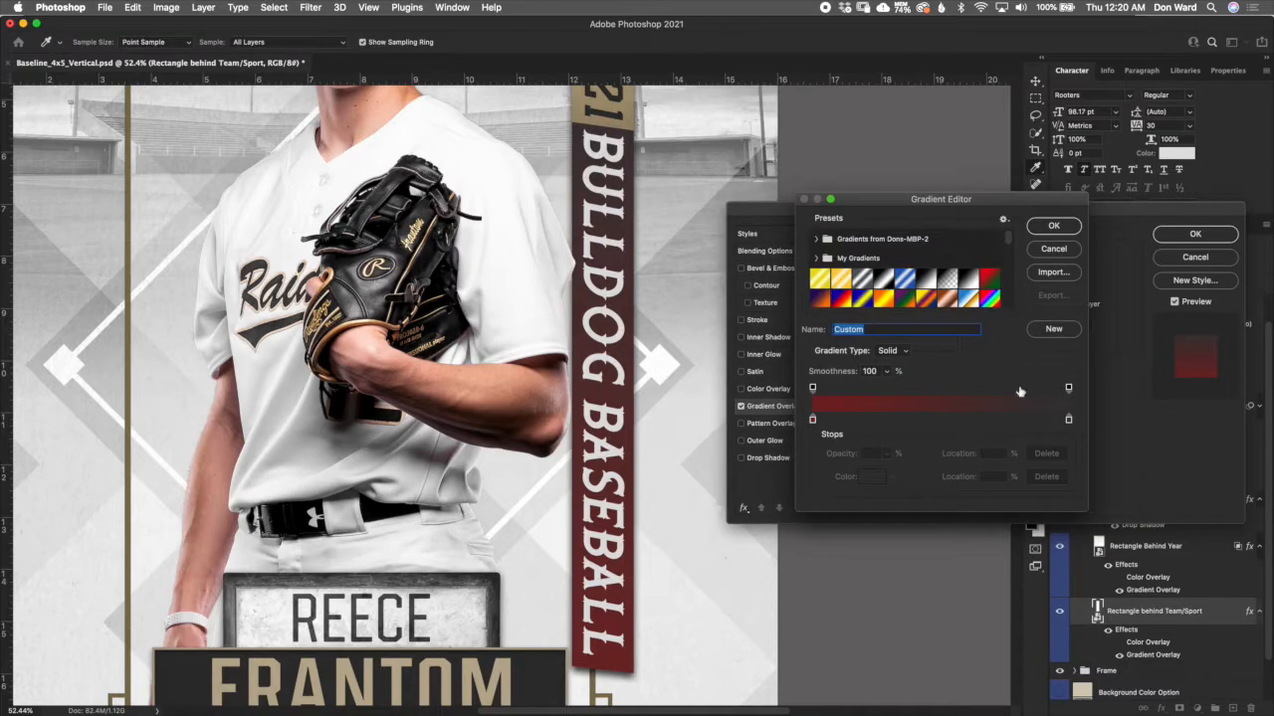
left_click(1070, 420)
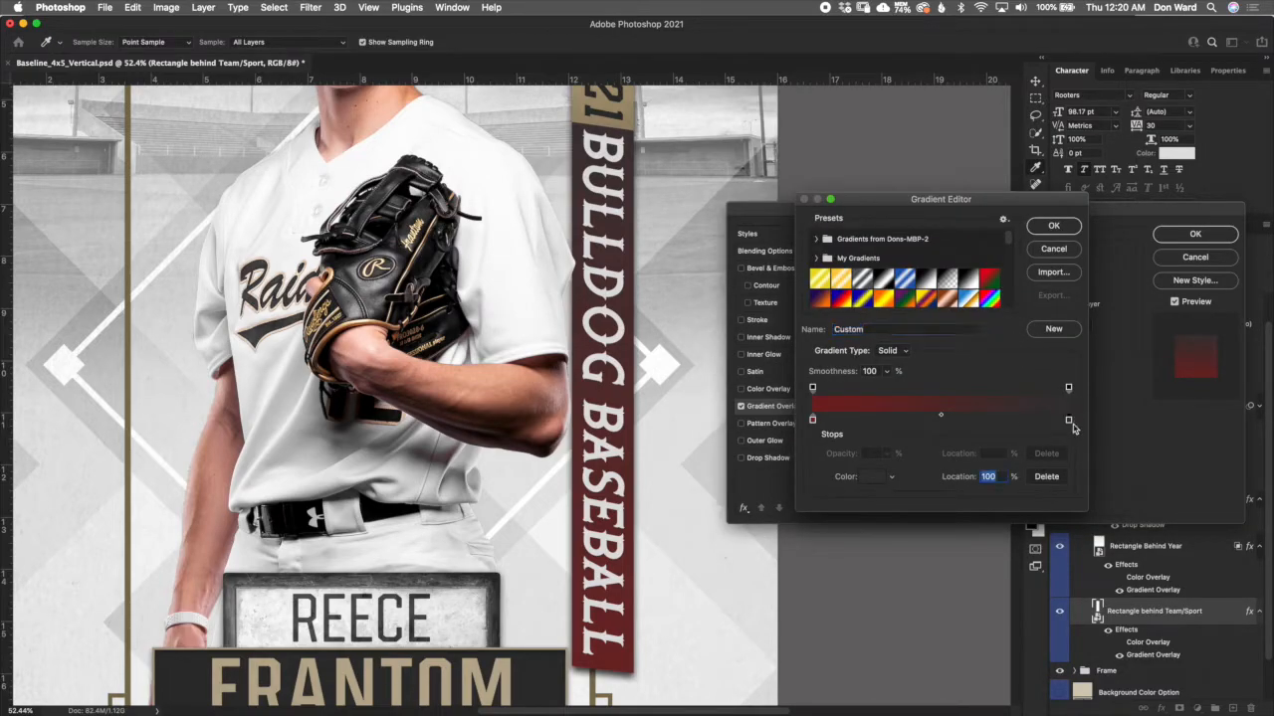
left_click(872, 482)
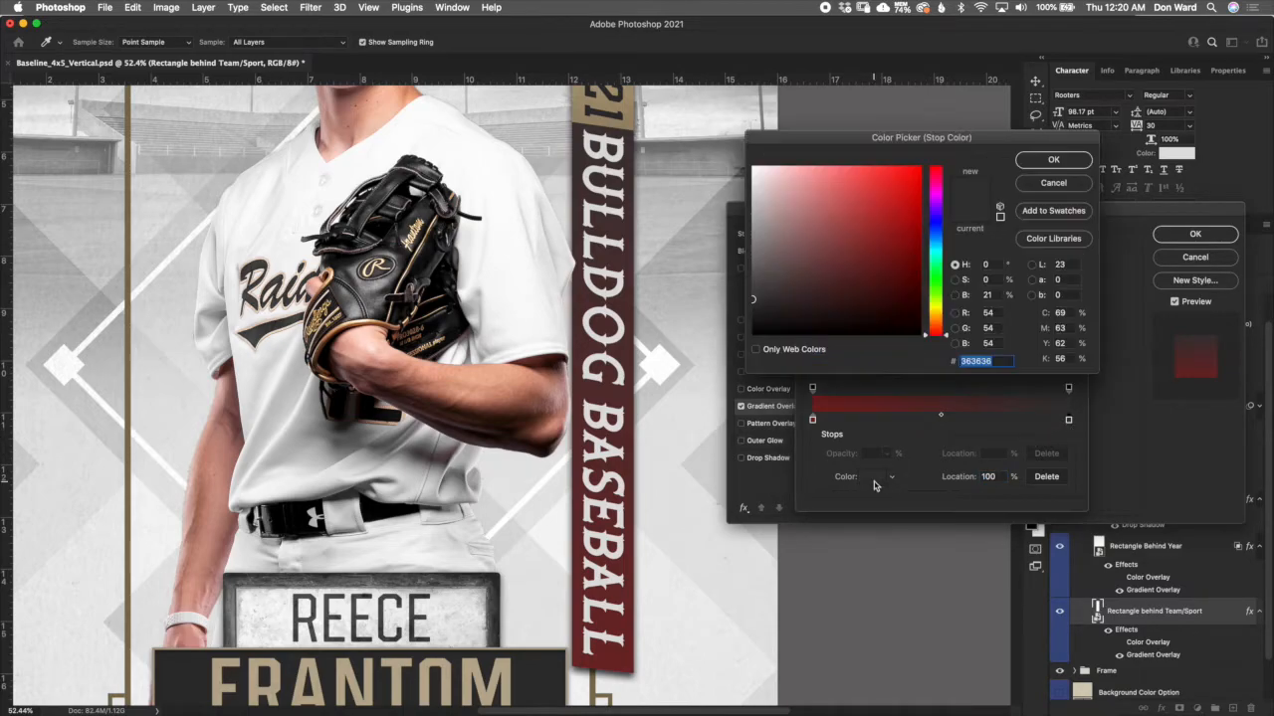
left_click(918, 169)
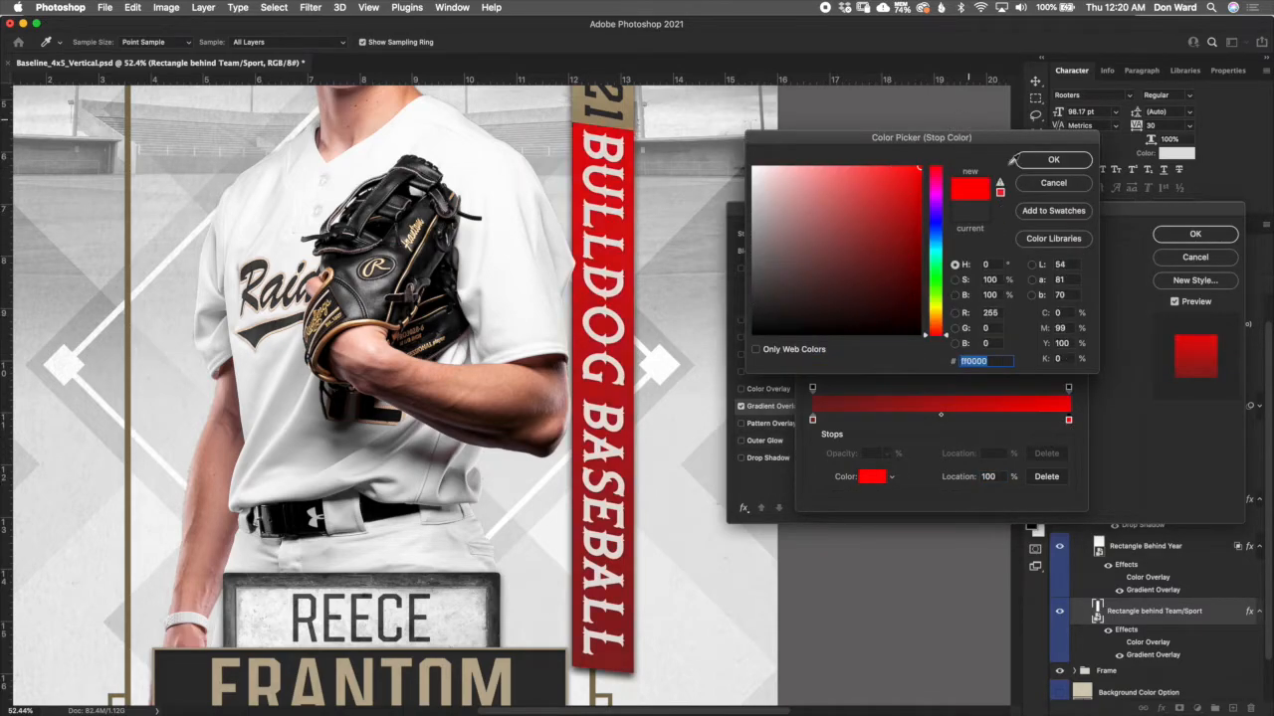
left_click(808, 211)
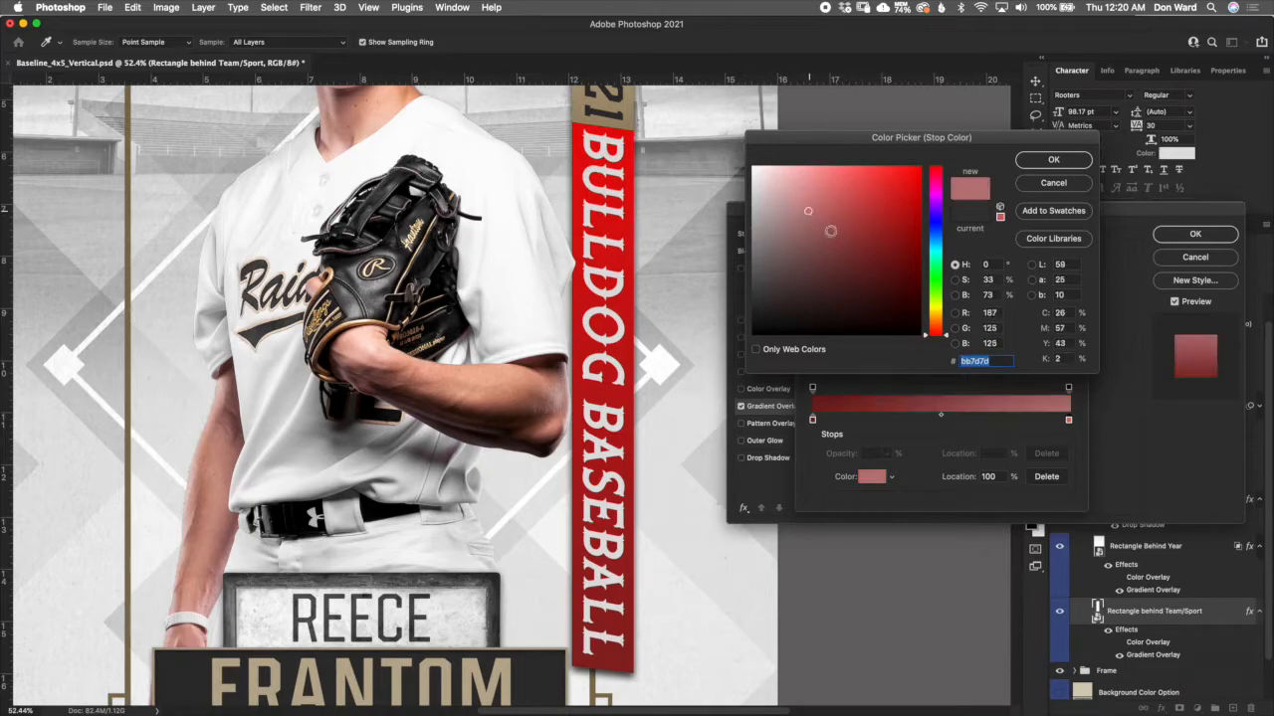
left_click(753, 218)
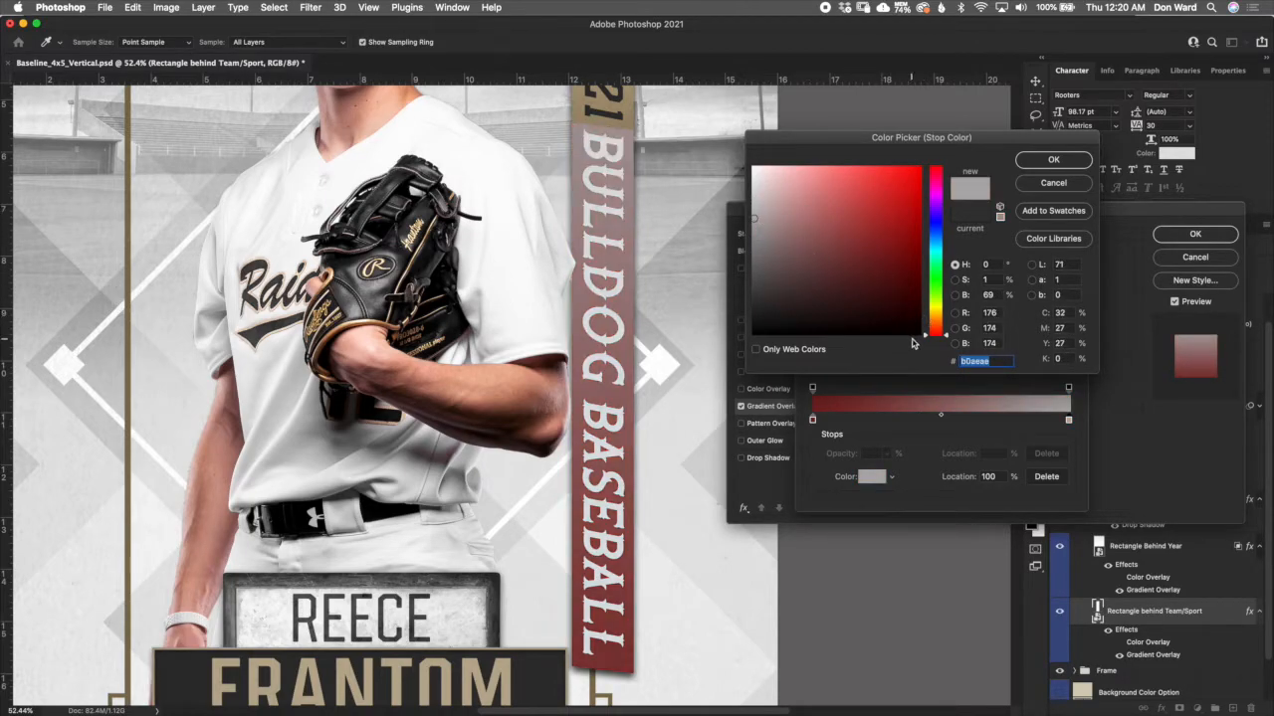
left_click_drag(936, 332, 936, 271)
left_click(865, 249)
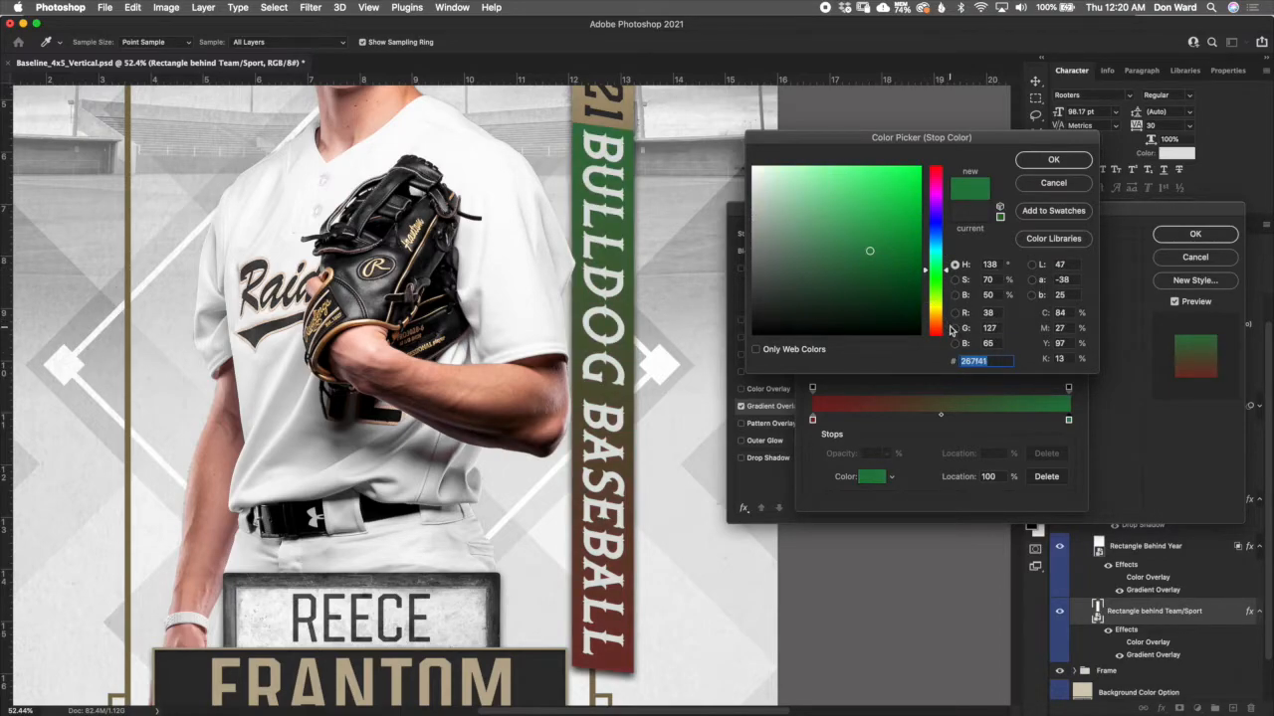
left_click(1064, 184)
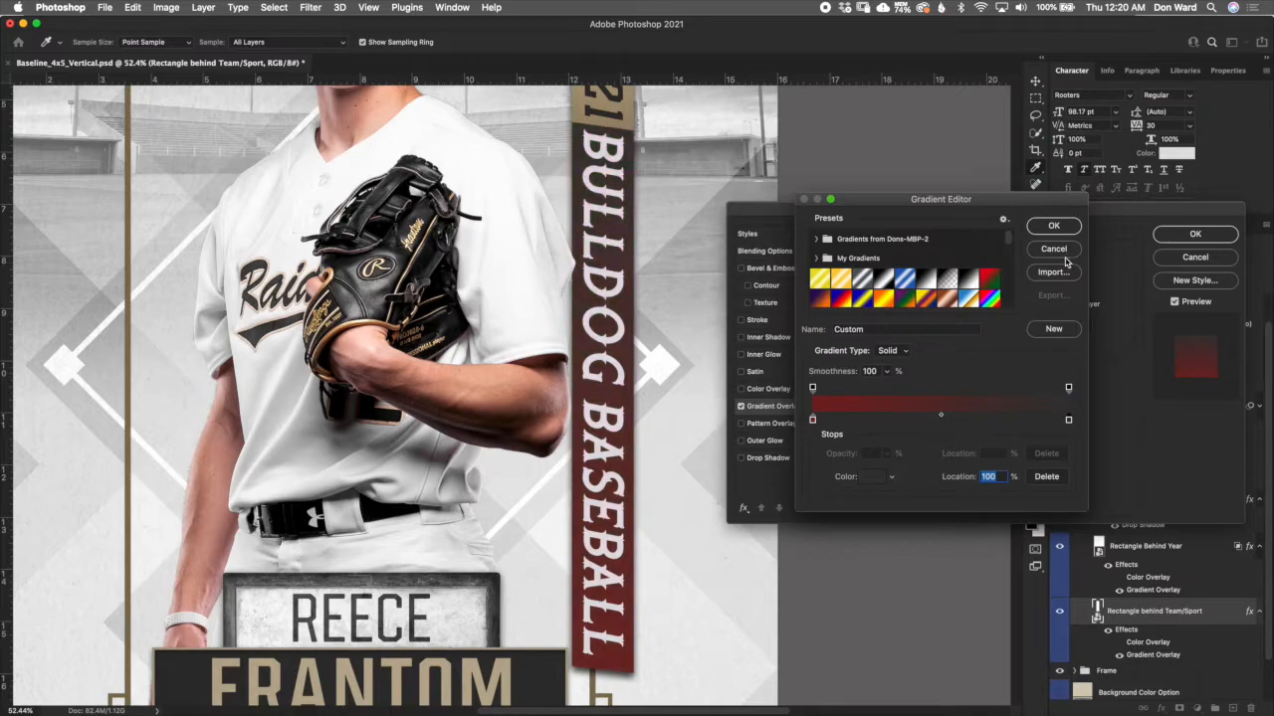
left_click(1055, 249)
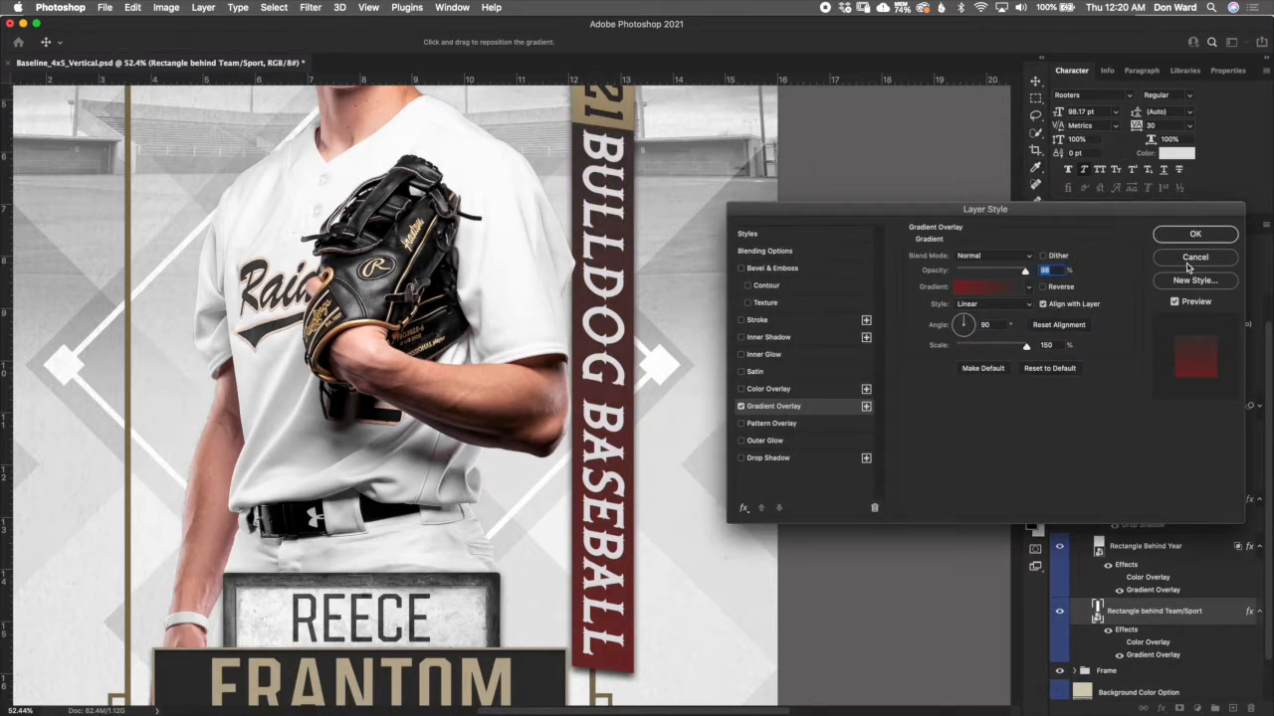
key("Escape")
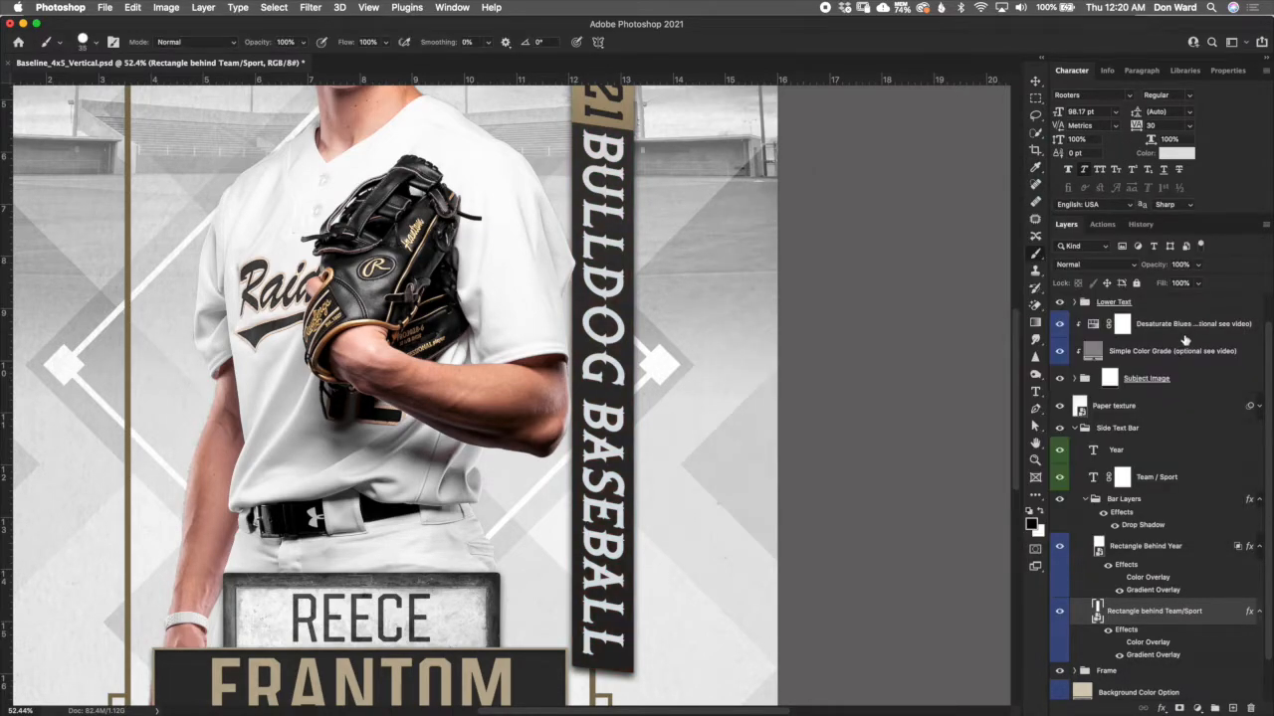
- Try dark red 751313 as the Color Overlay of the Rectangle behind Team/Sport layer, then discard the colour change
double_click(1146, 643)
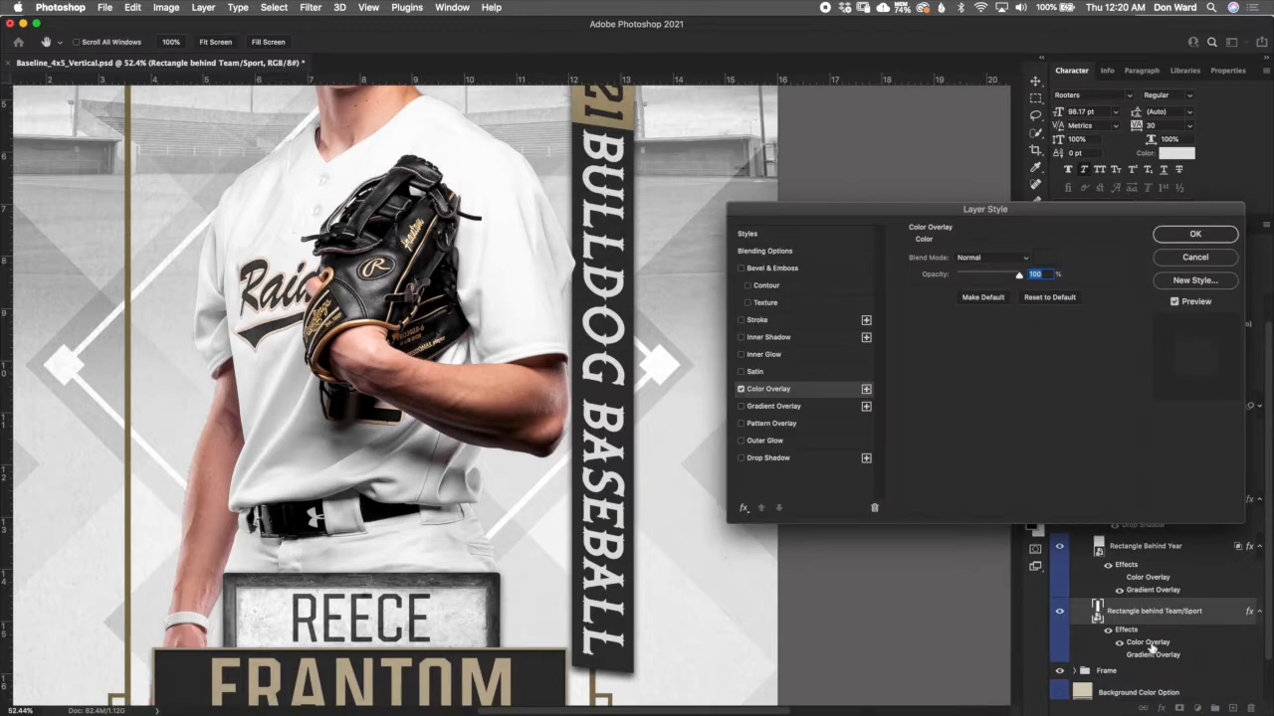
left_click(1048, 264)
left_click_drag(893, 235, 893, 258)
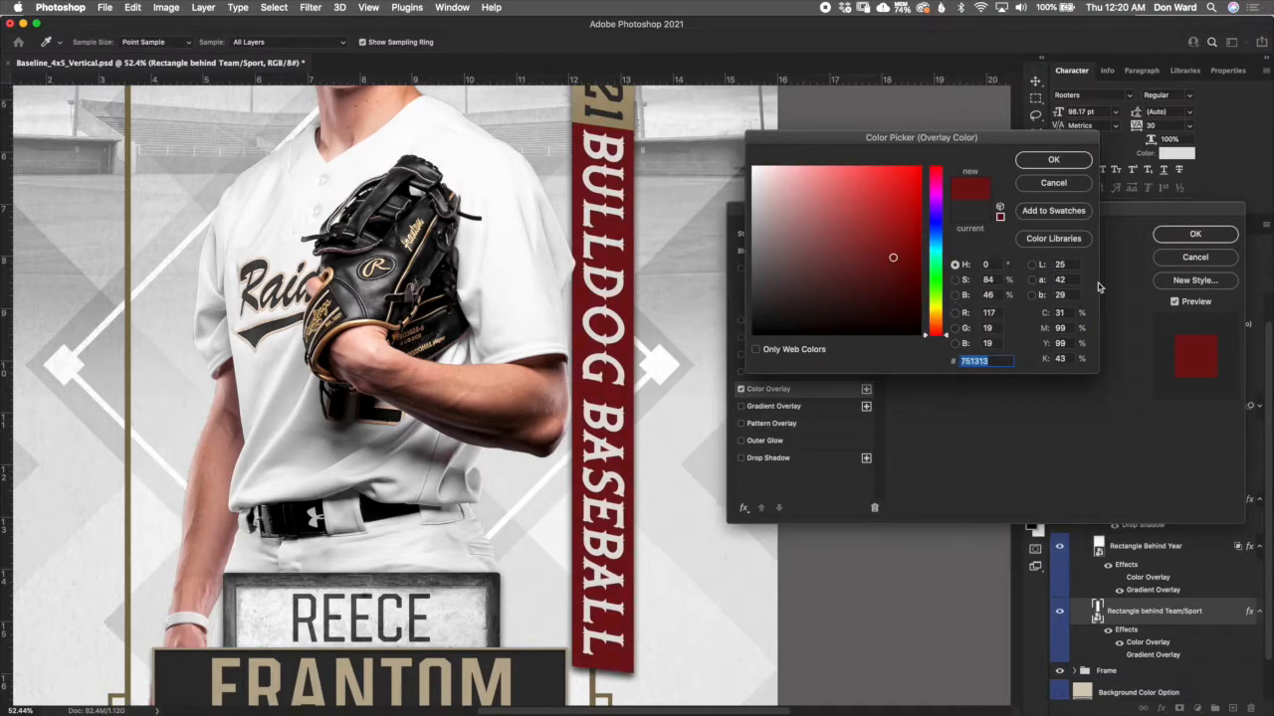
left_click(1073, 188)
left_click(1213, 261)
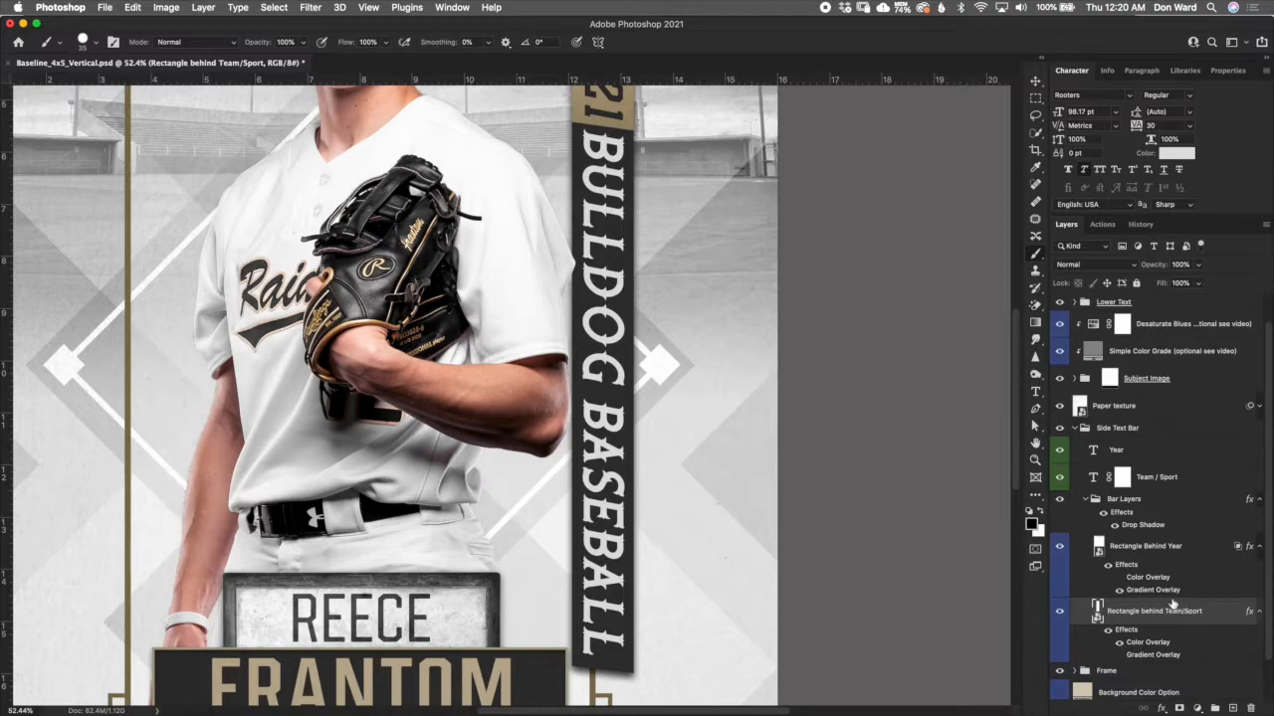
- Check the Rectangle Behind Year layer, then collapse the Bar Layers and Side Text Bar groups
left_click(1154, 554)
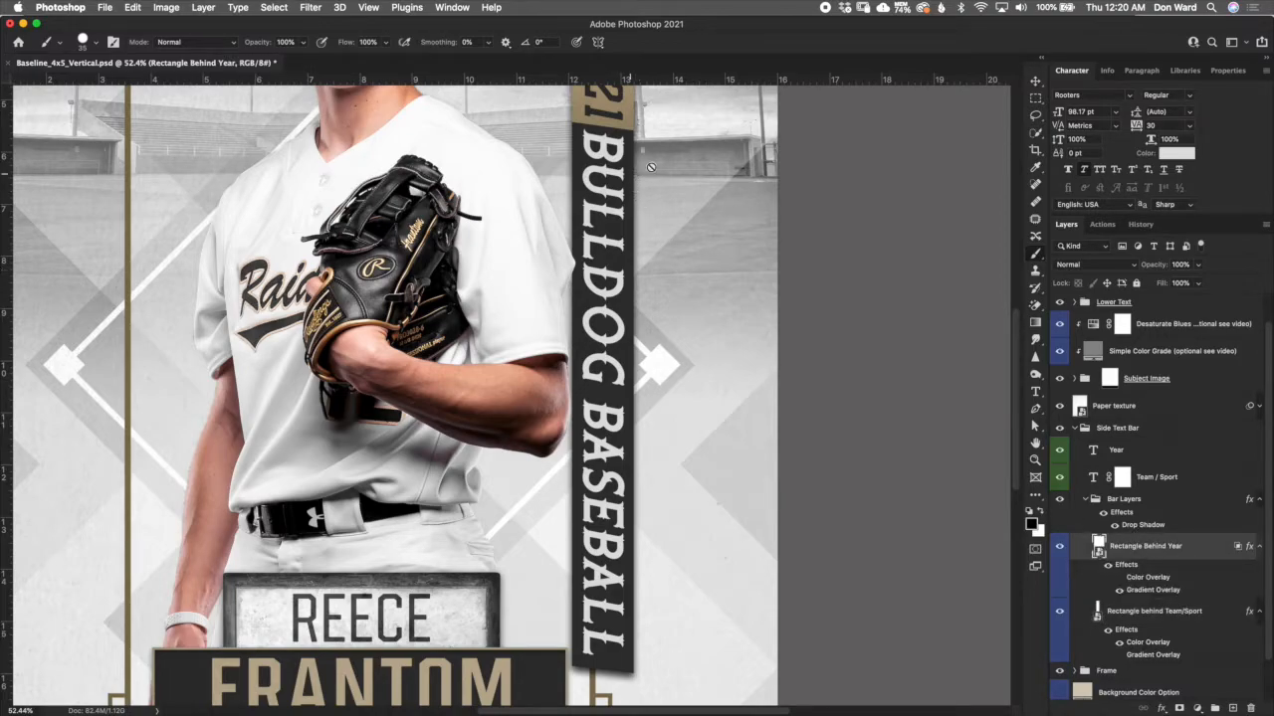
scroll(995, 299, "up", 5)
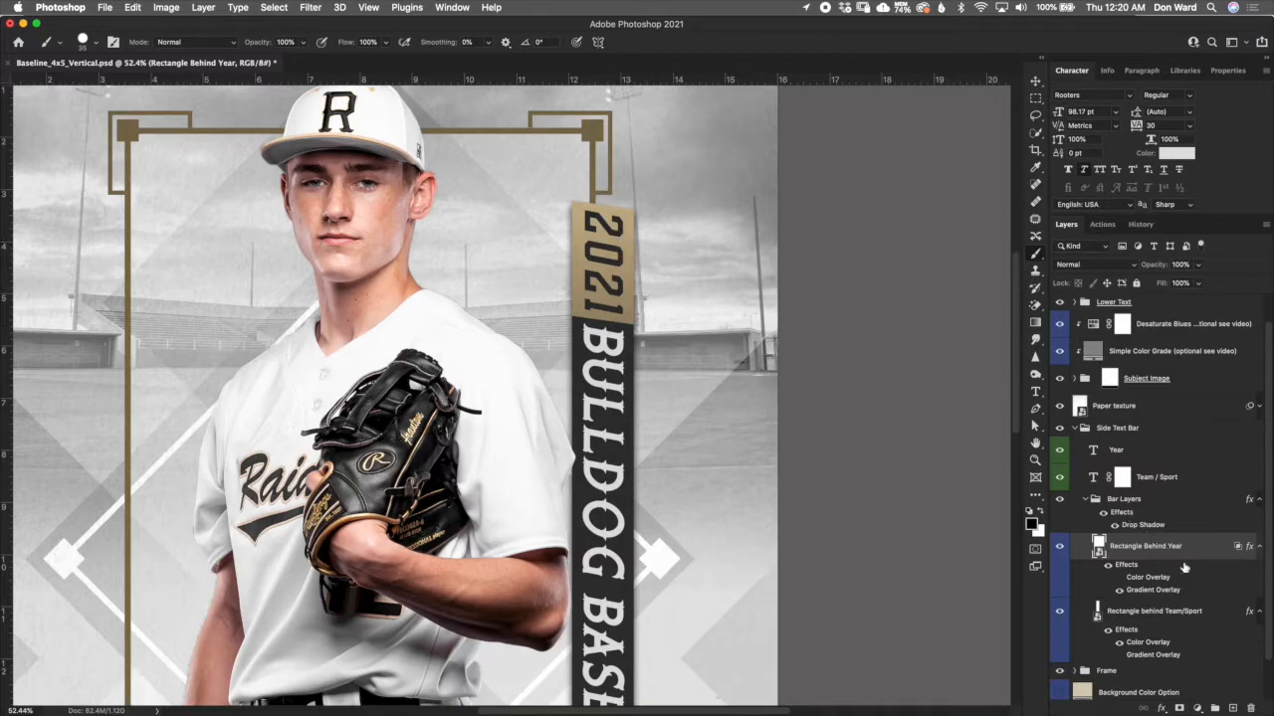
left_click(1086, 500)
left_click(1072, 454)
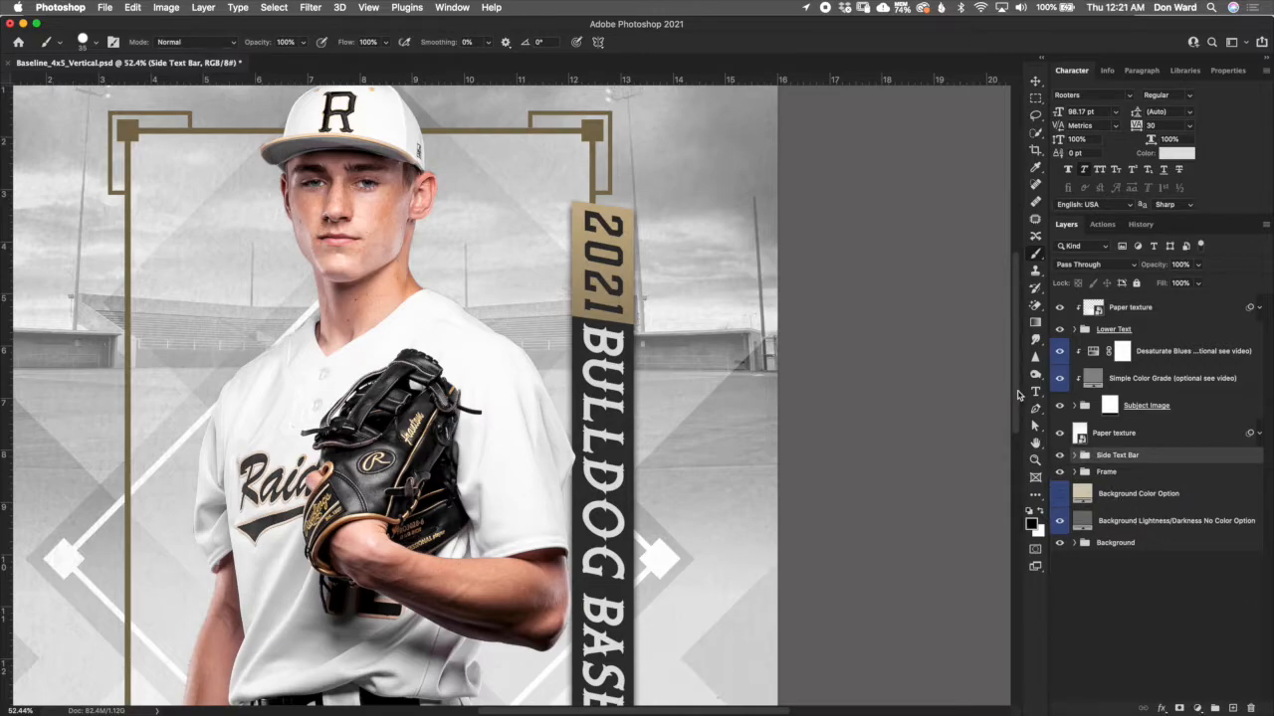
scroll(753, 343, "down", 5)
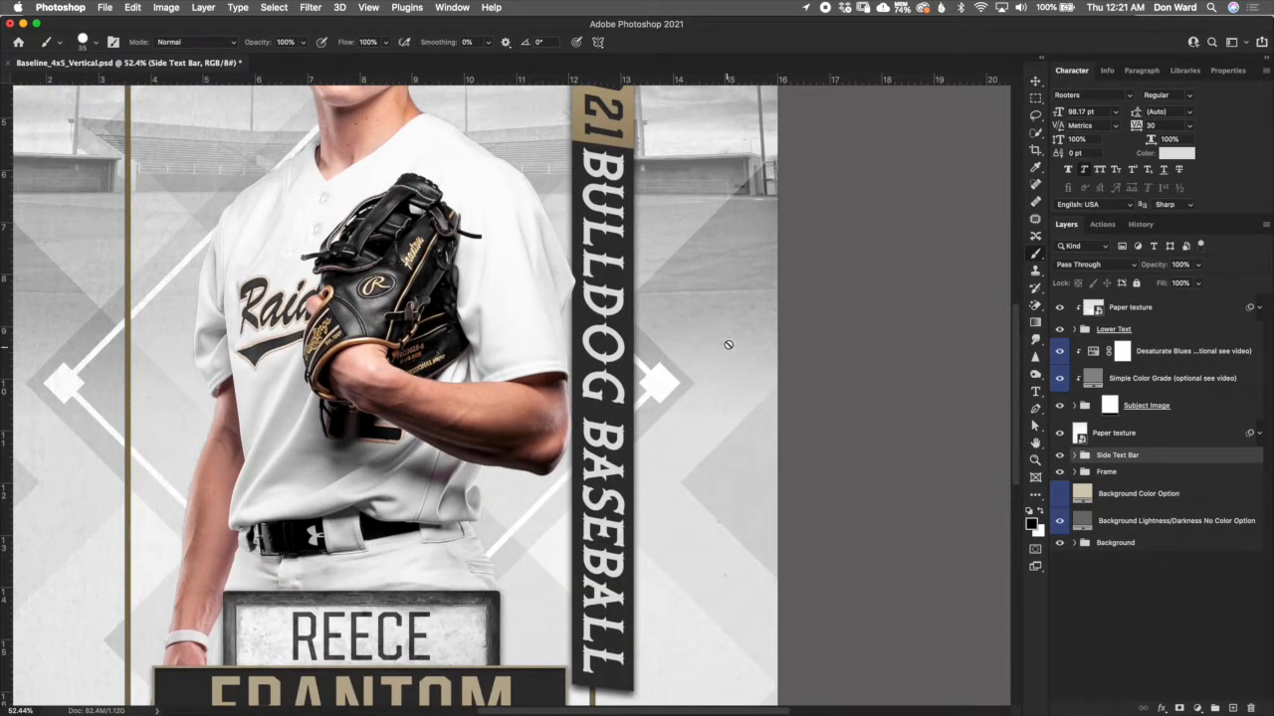
scroll(725, 345, "down", 3)
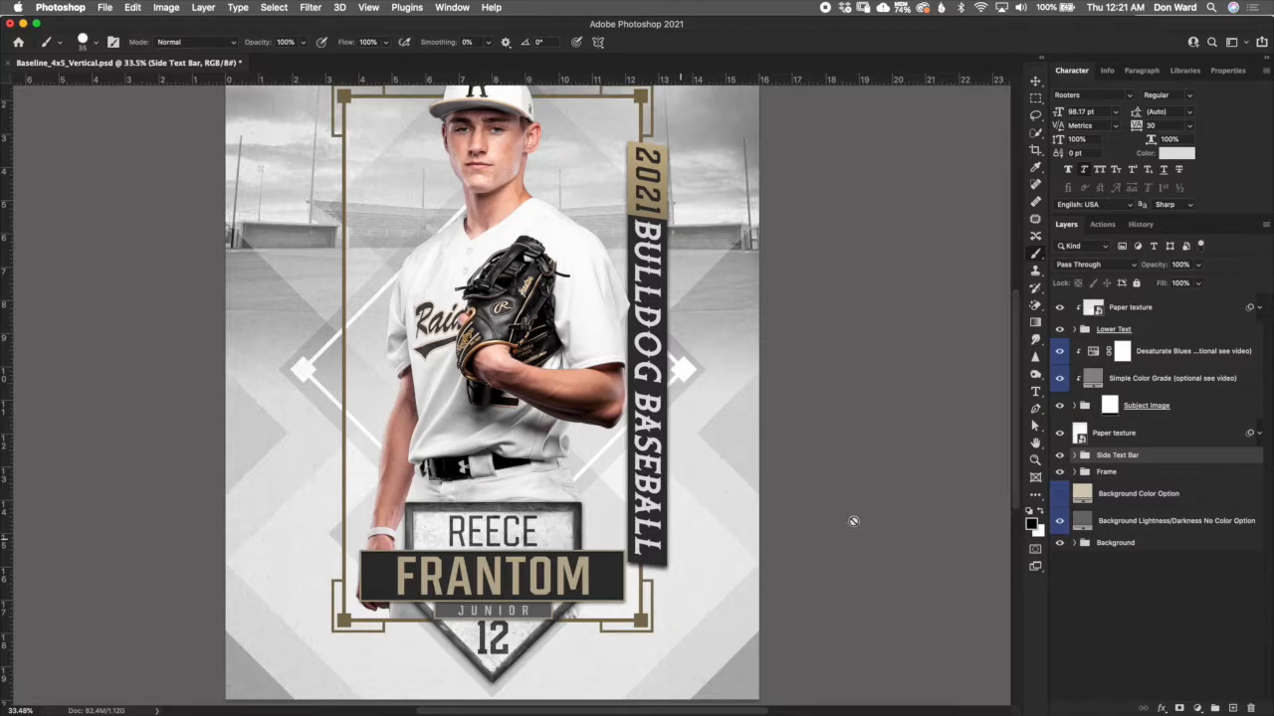
left_click(140, 7)
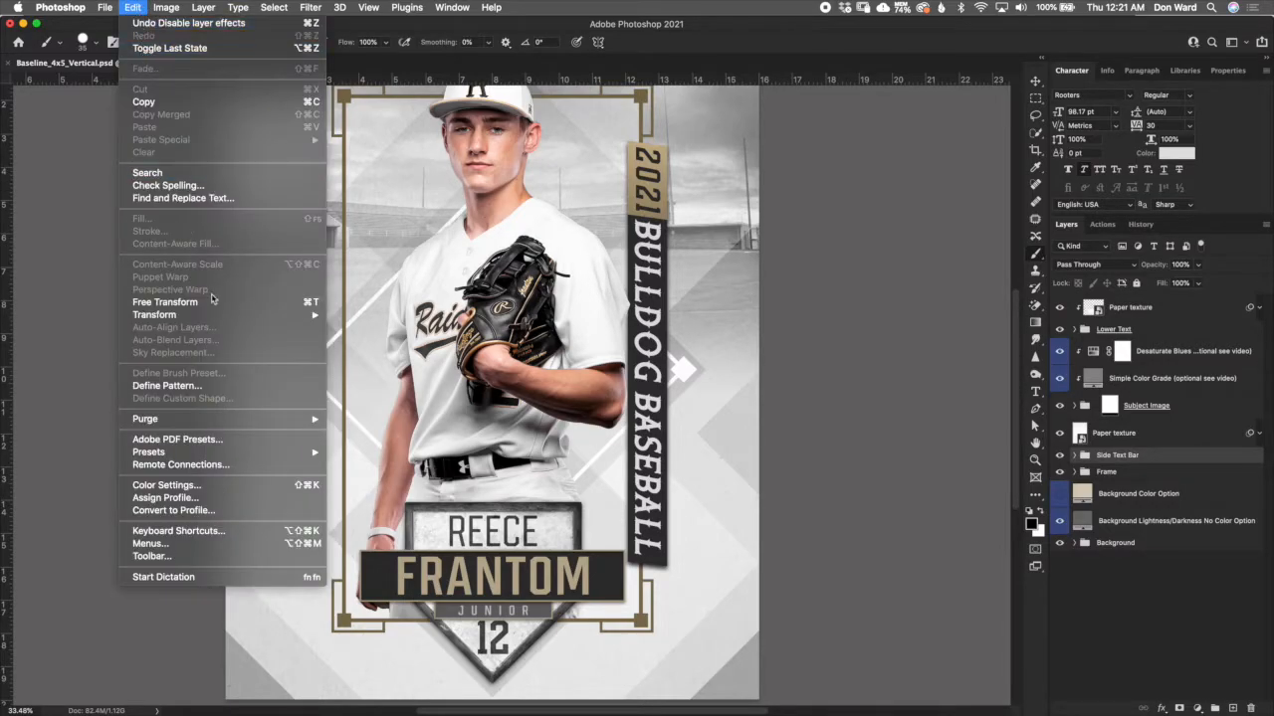
mouse_move(262, 320)
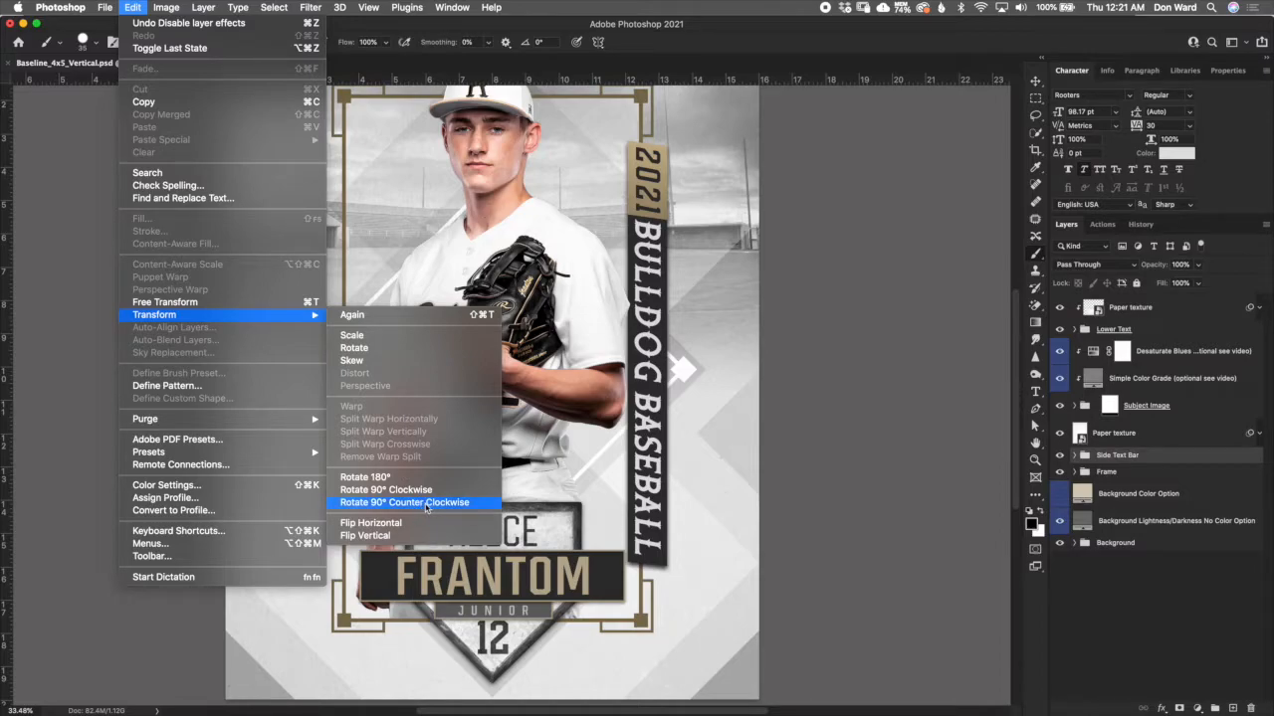
left_click(361, 28)
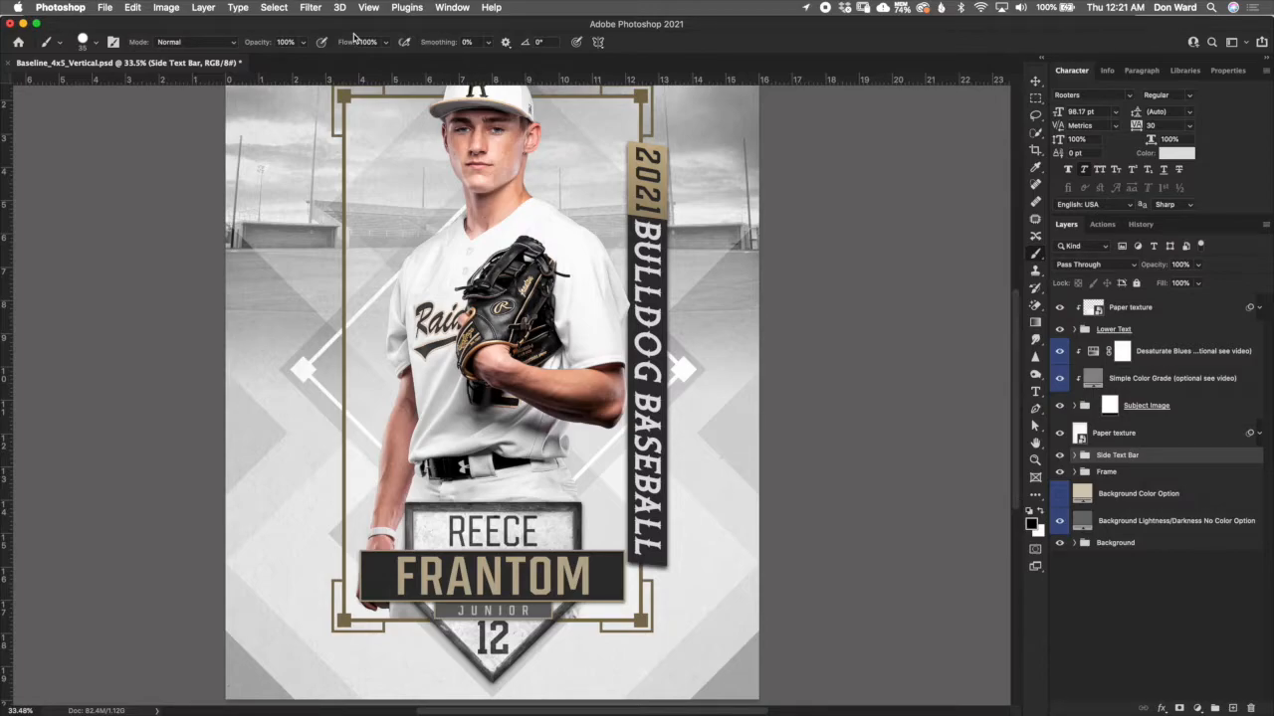
- Expand the Lower Text group, select its First Name layer and look through the text and plate layers inside
left_click(1150, 332)
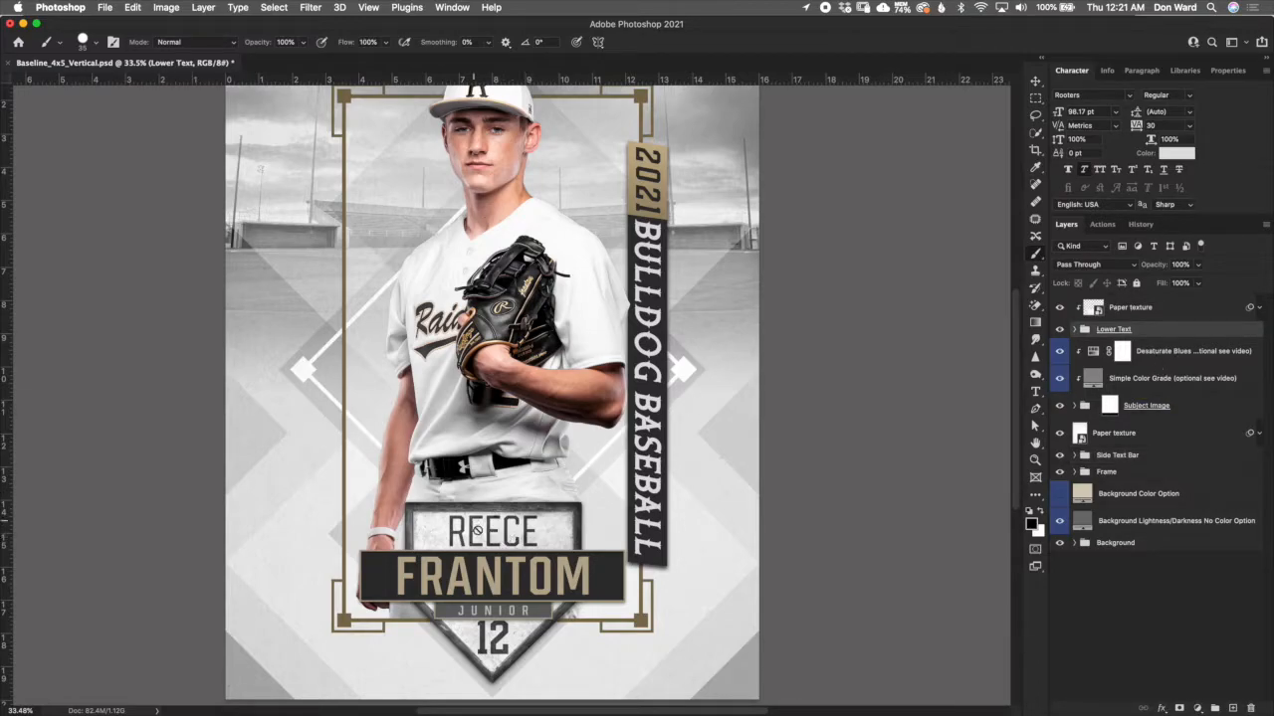
left_click(1074, 330)
scroll(1244, 358, "down", 1)
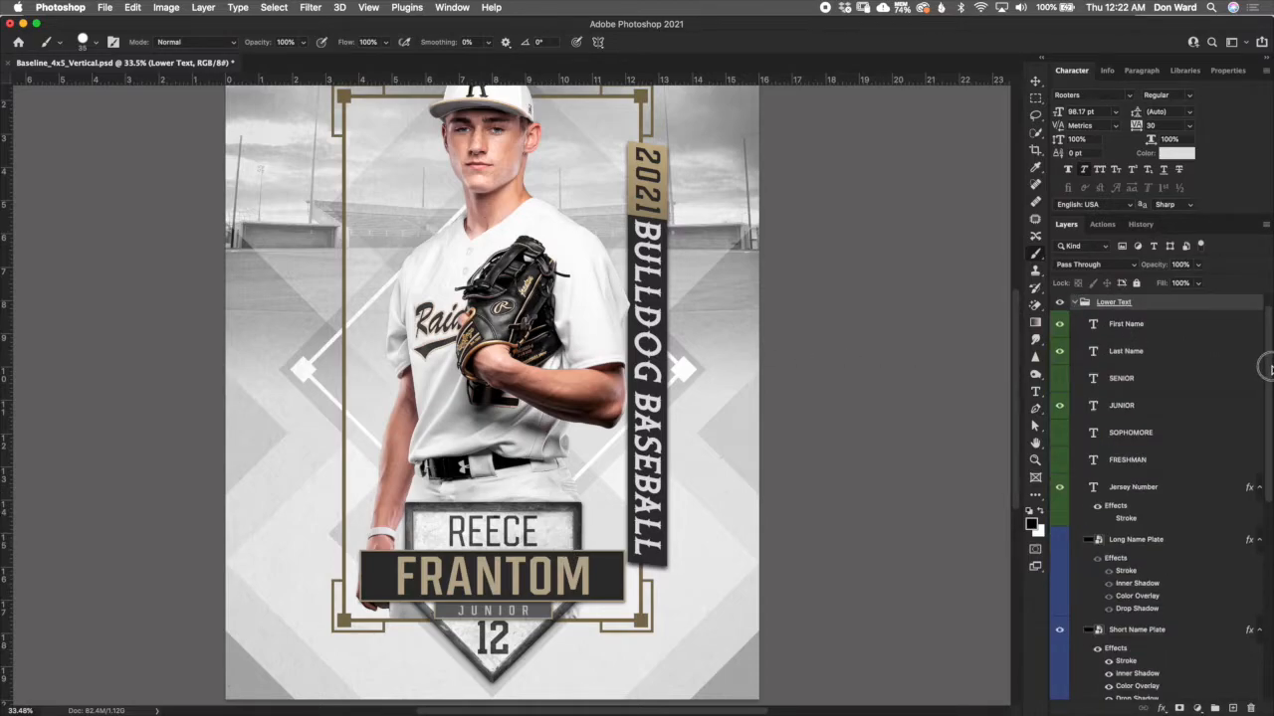
left_click(1184, 325)
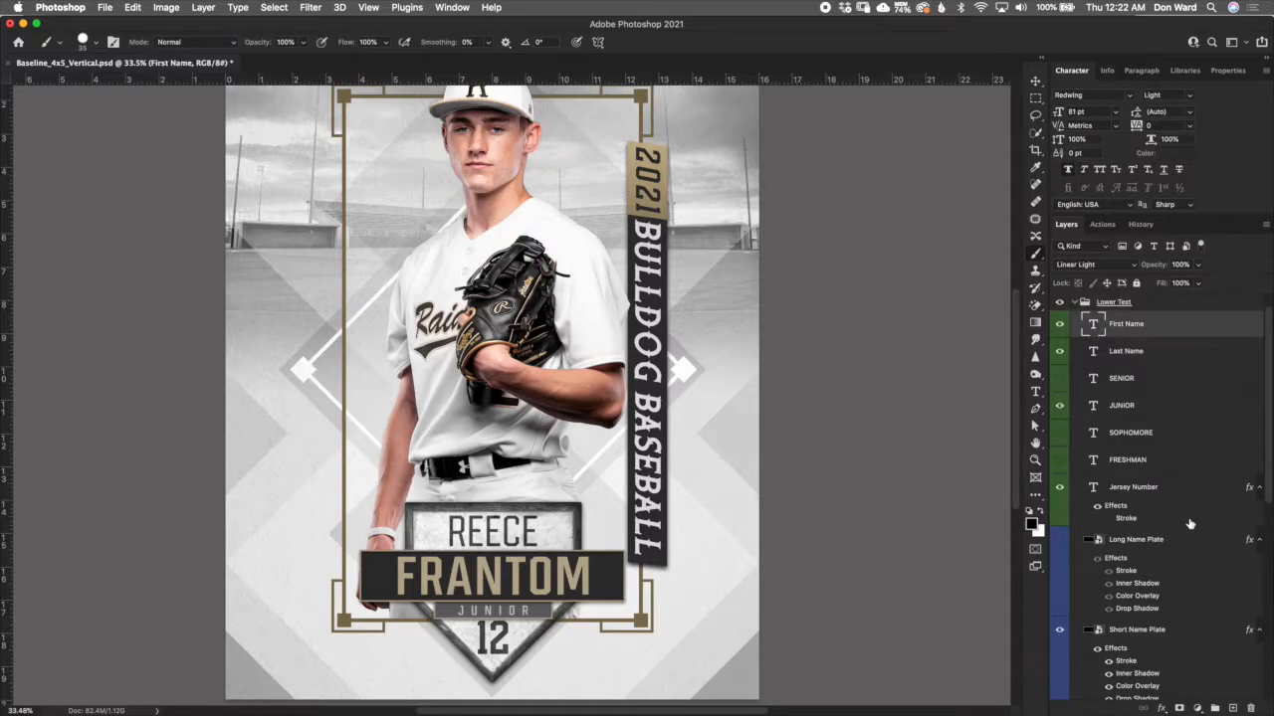
scroll(1145, 503, "down", 3)
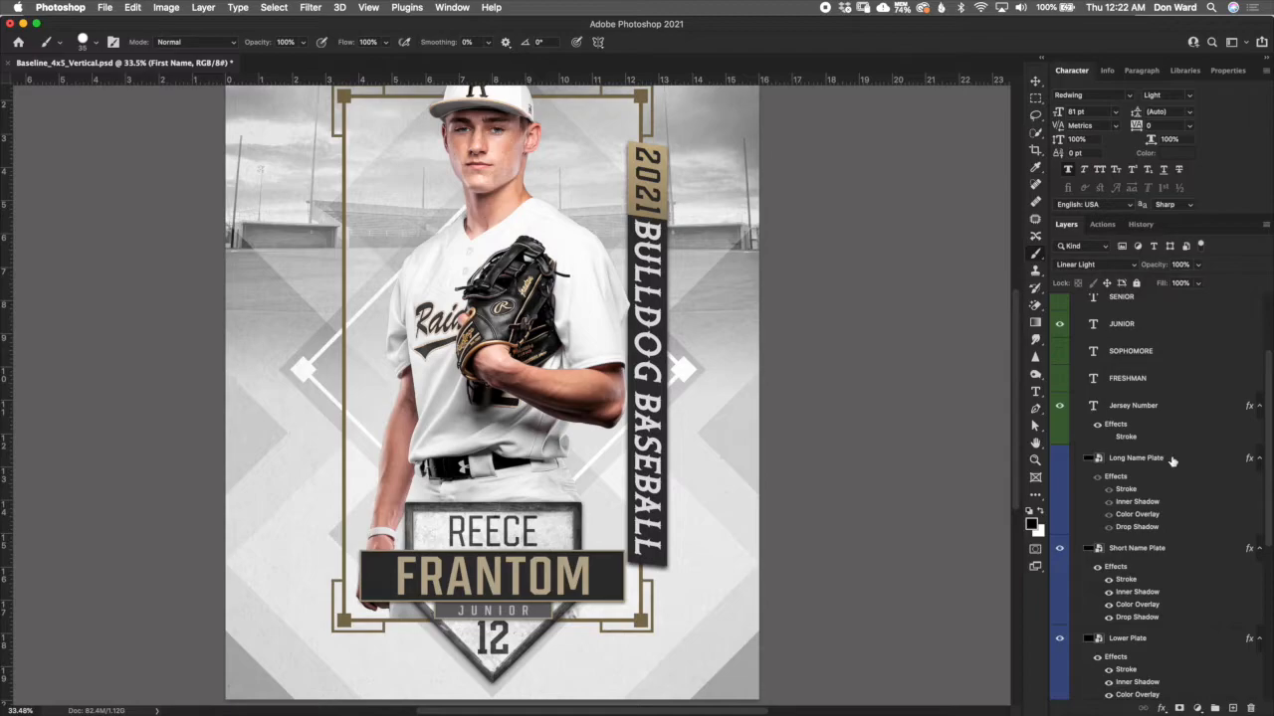
scroll(1271, 518, "down", 5)
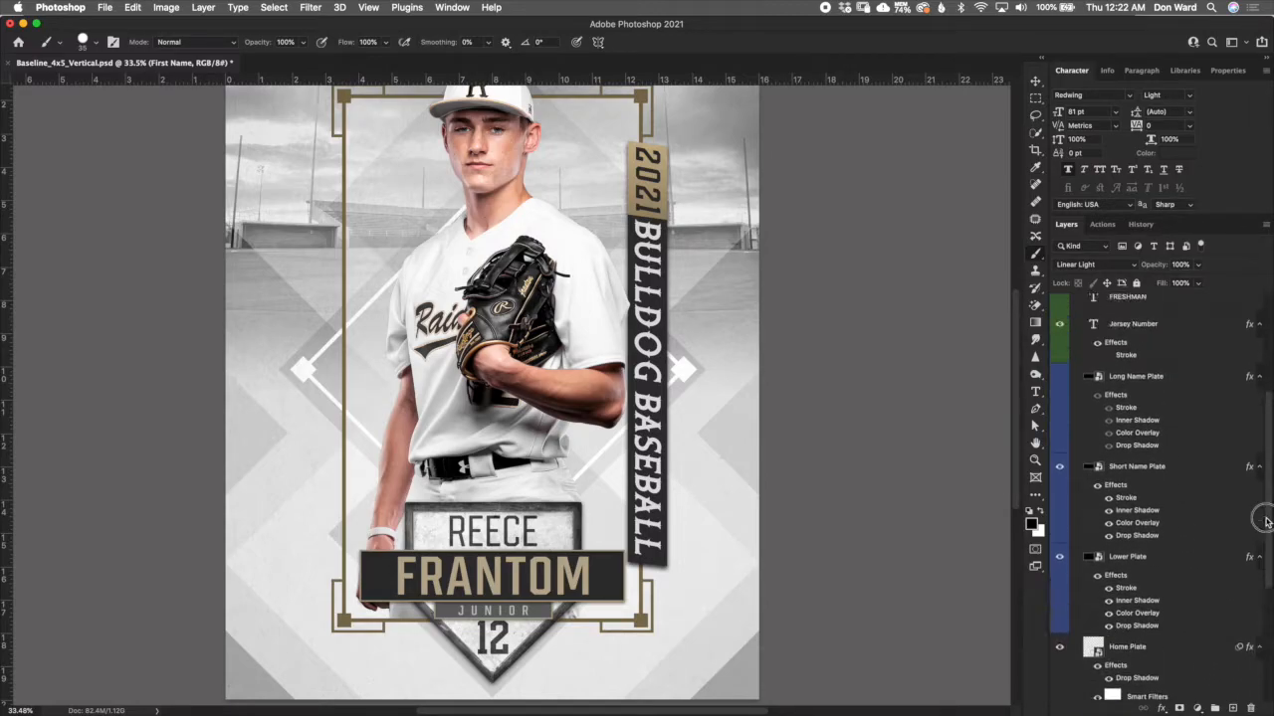
scroll(1269, 555, "up", 9)
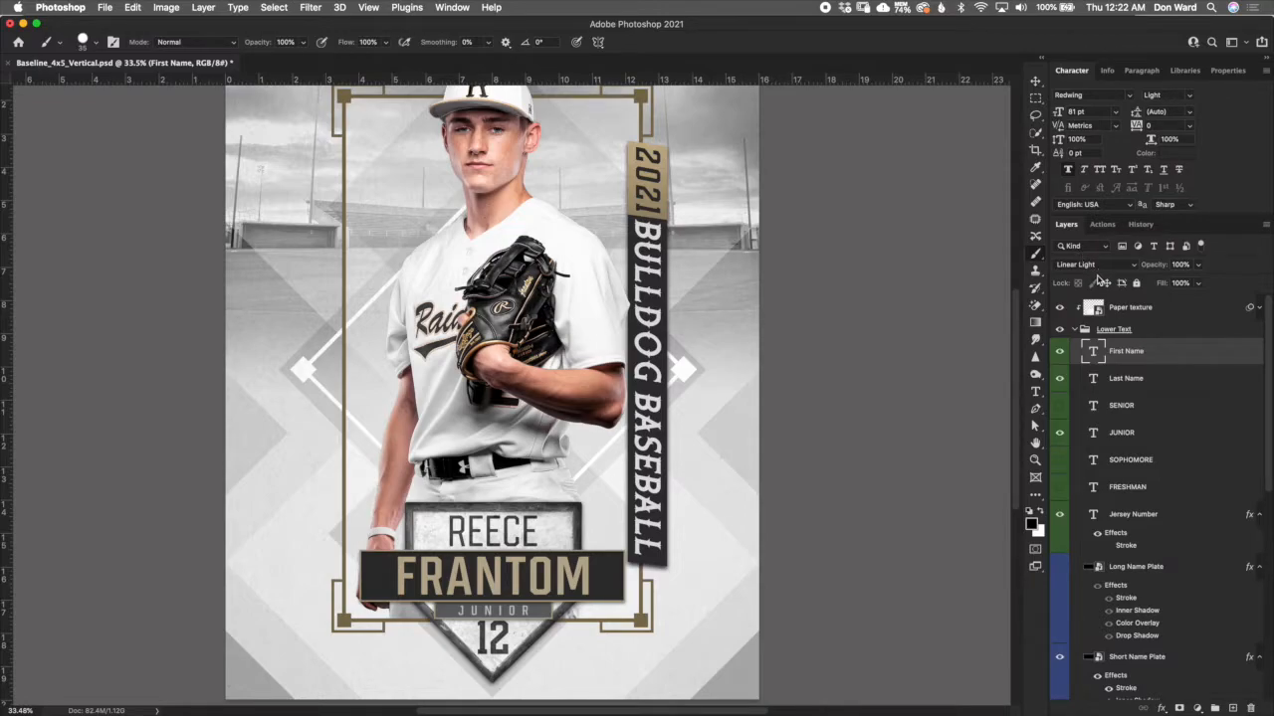
- Try the Normal blend mode on the First Name text, then return it to Linear Light
scroll(496, 530, "up", 5)
scroll(496, 529, "up", 4)
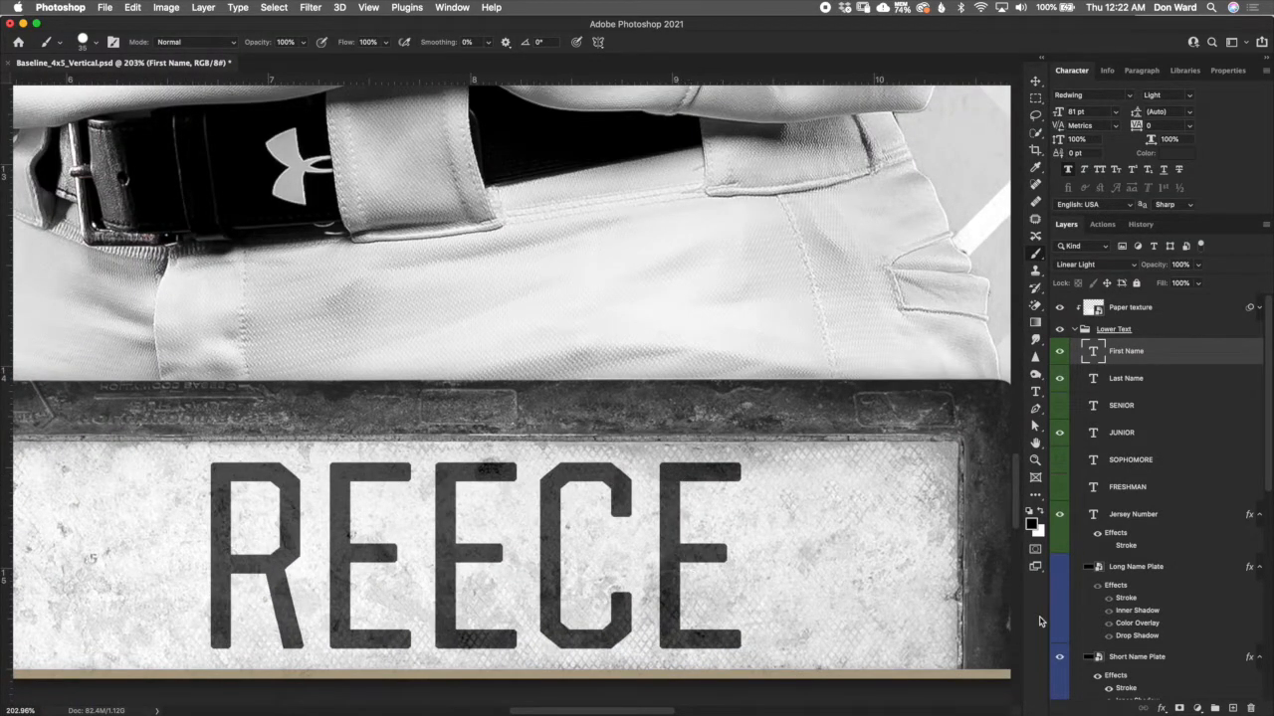
left_click(1108, 266)
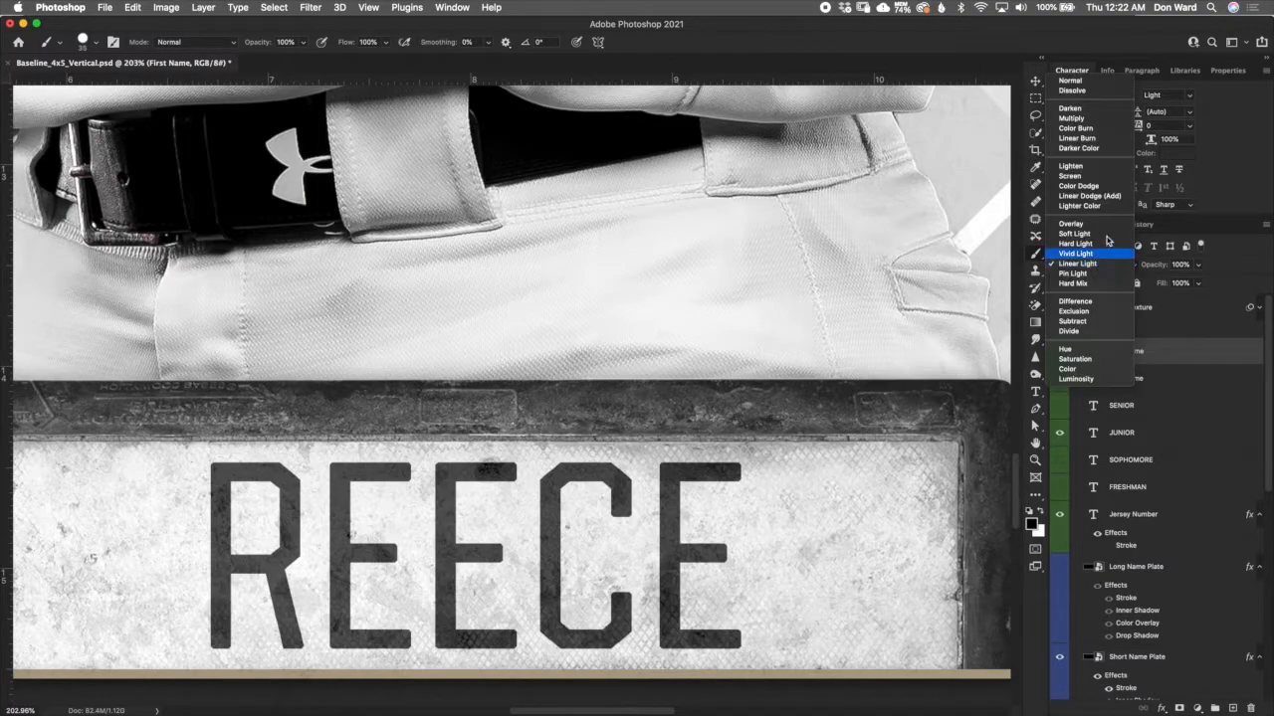
left_click(1106, 82)
left_click_drag(1155, 269, 1184, 271)
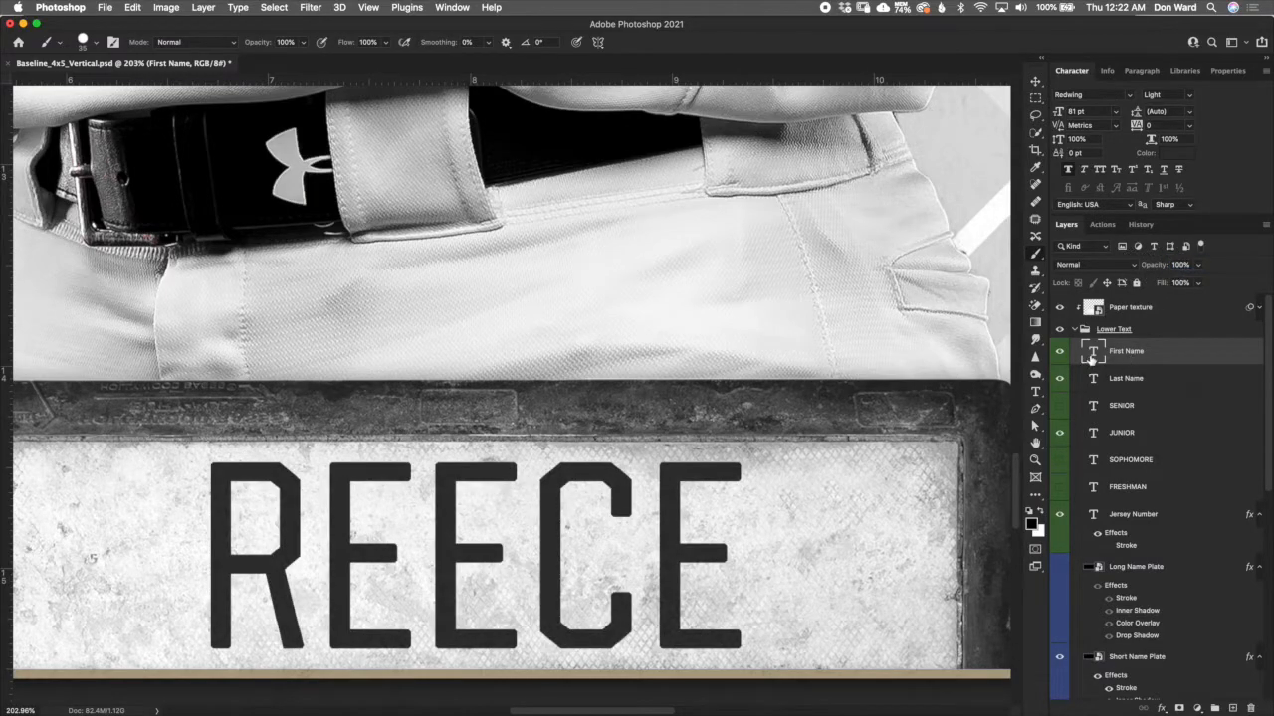
left_click(1089, 264)
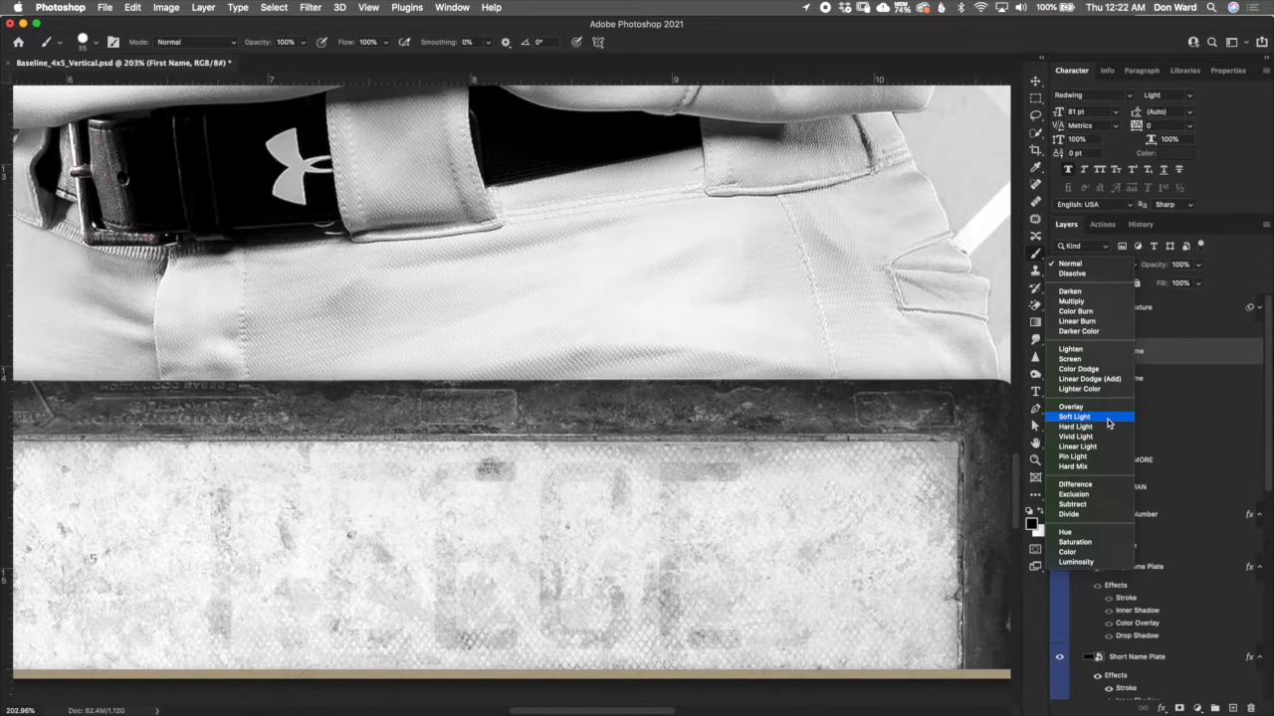
left_click(1094, 446)
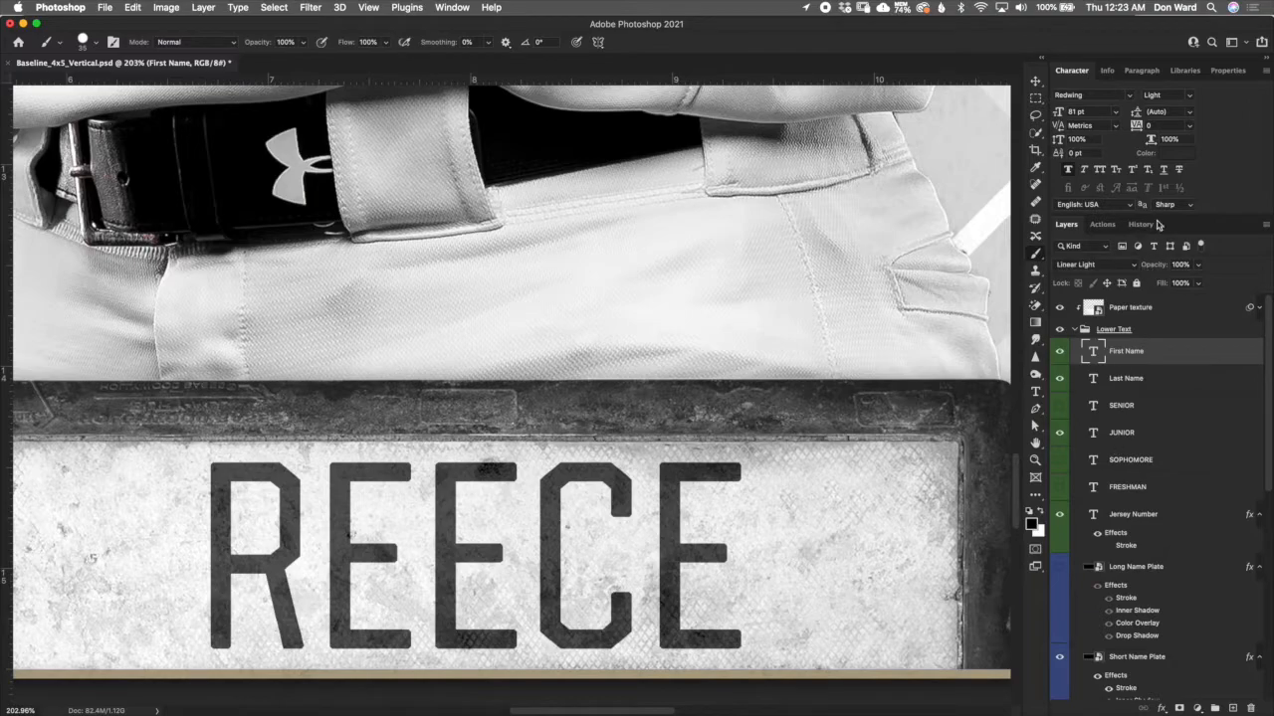
- Try red d22a2a and dark red 770f0f as the First Name text colour, then discard the change
double_click(1092, 353)
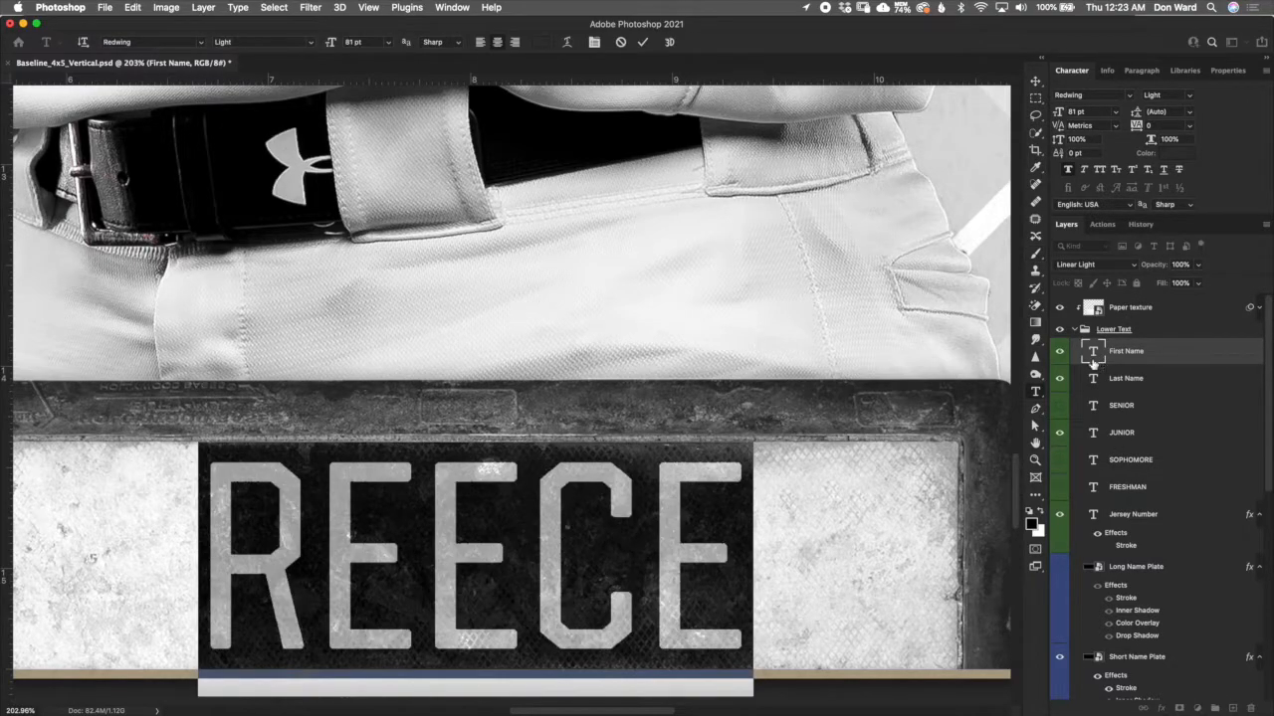
left_click(540, 41)
left_click(886, 194)
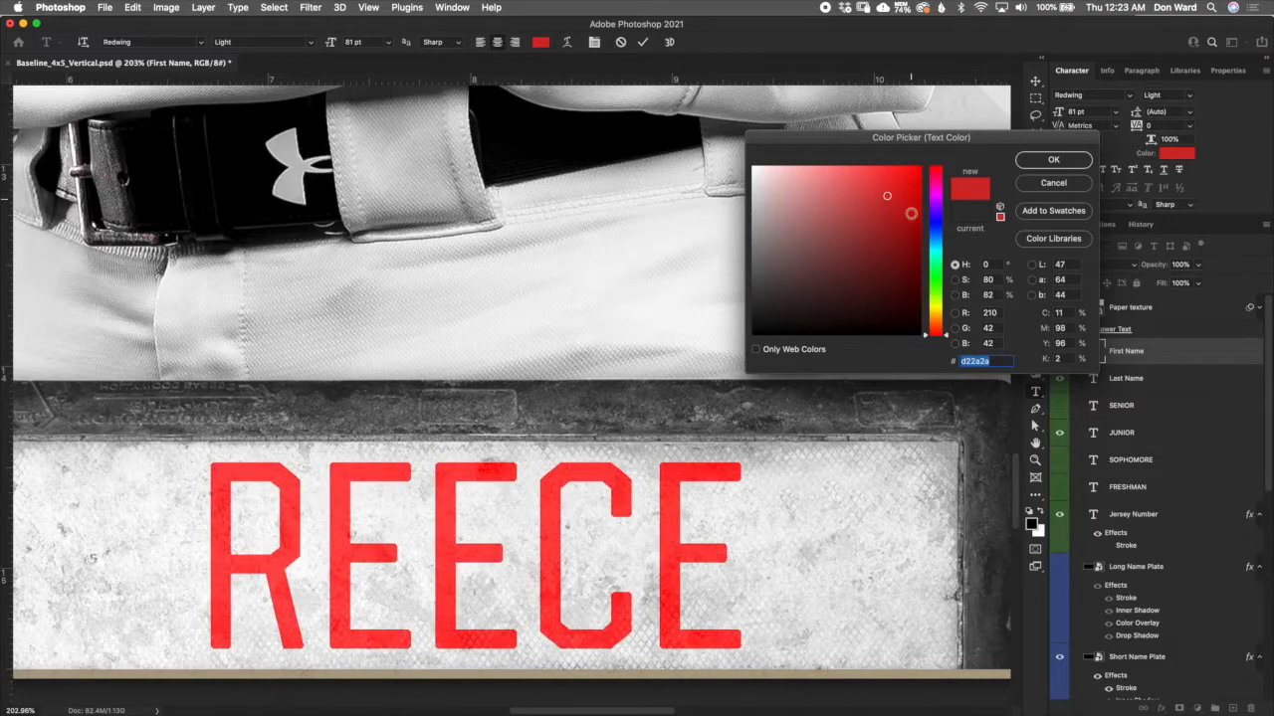
left_click(903, 260)
left_click(900, 256)
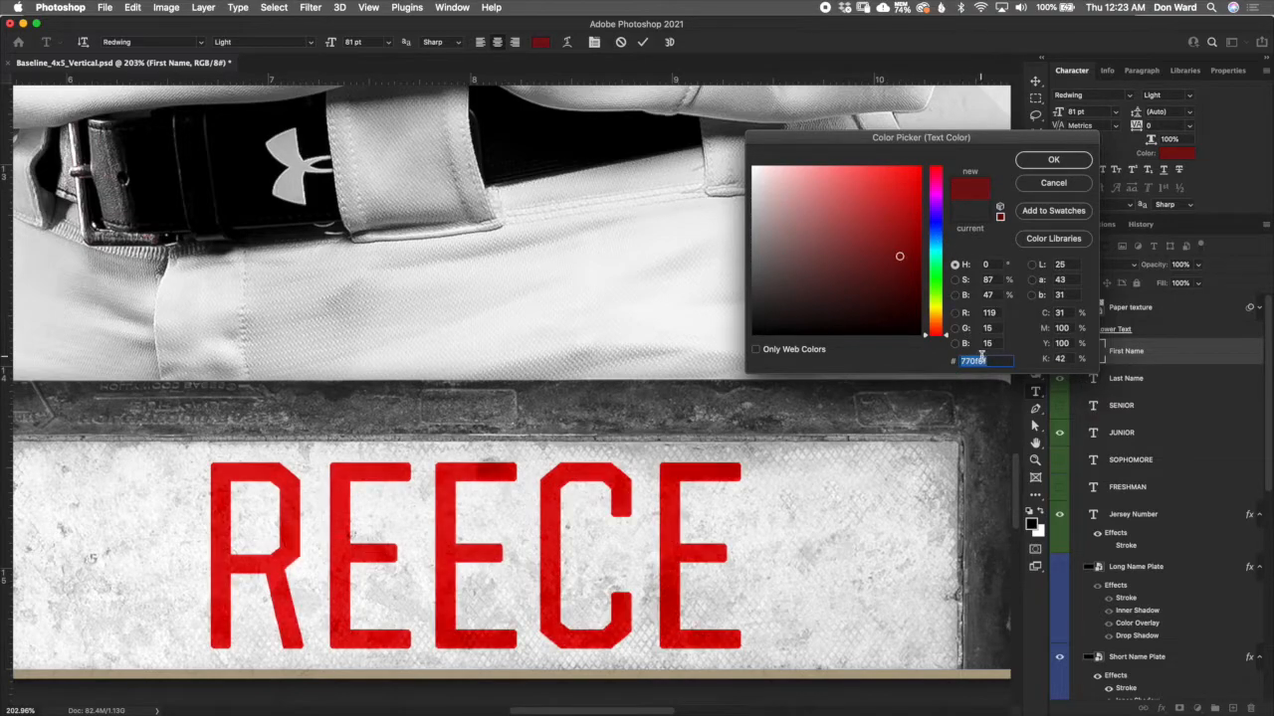
left_click(1053, 183)
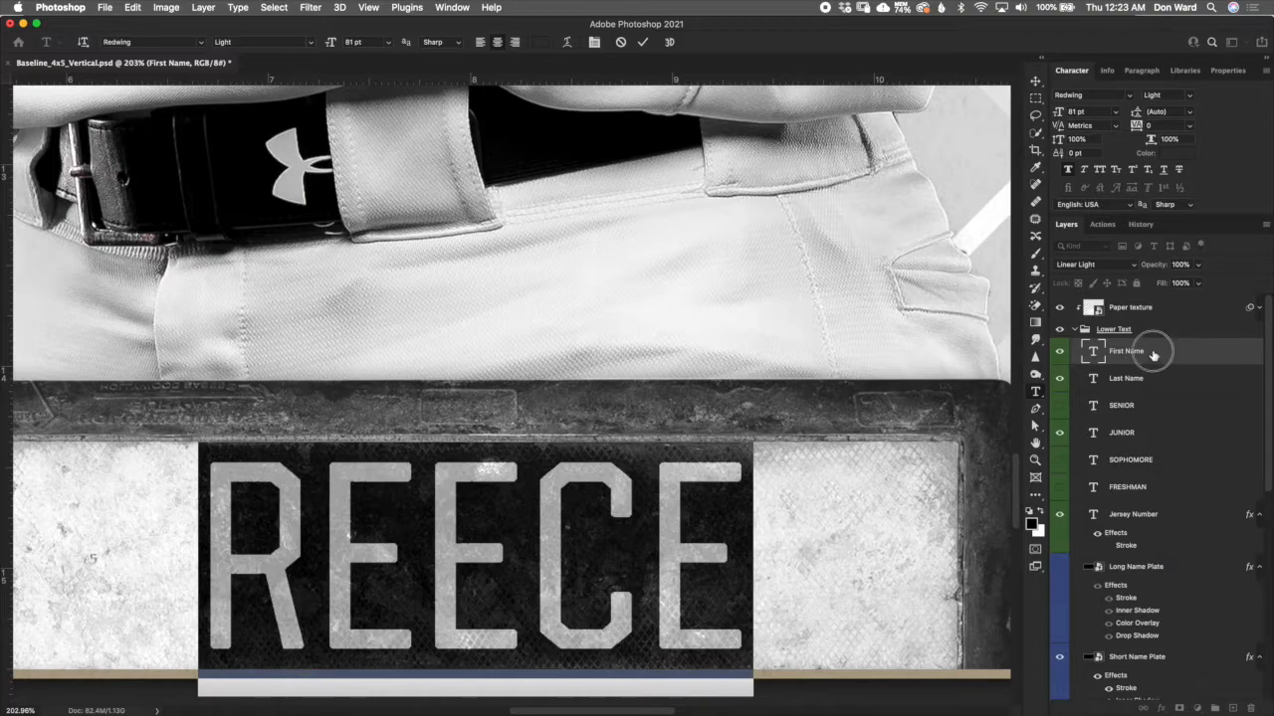
key("super+h")
key("b")
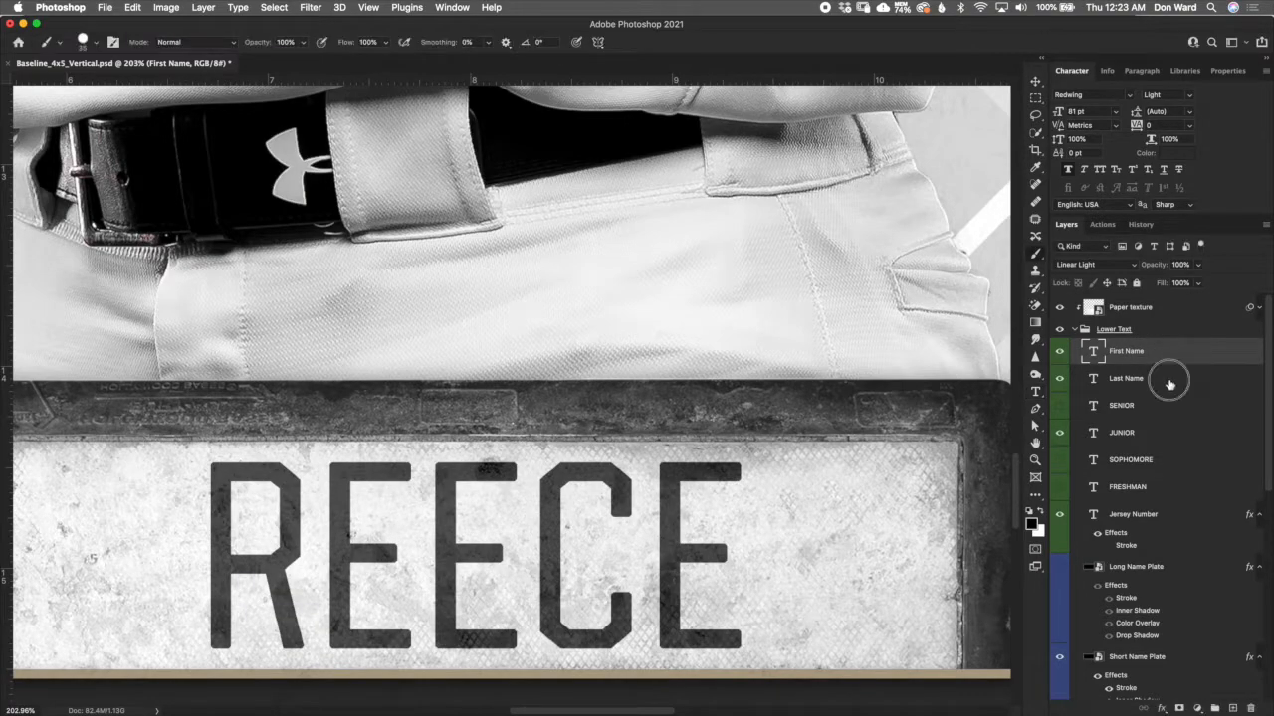
- Hide the JUNIOR layer and show the SENIOR layer as the class year on the lower plate
left_click(1170, 382)
left_click(1158, 416)
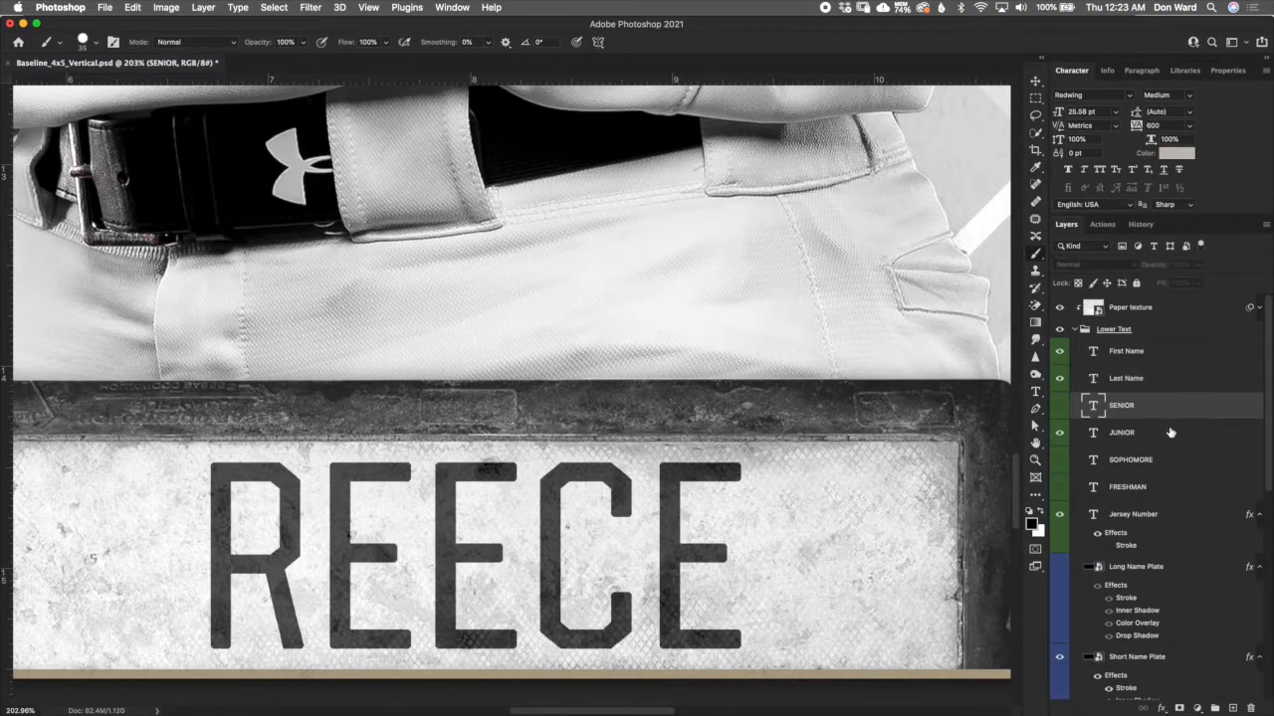
scroll(808, 499, "down", 5)
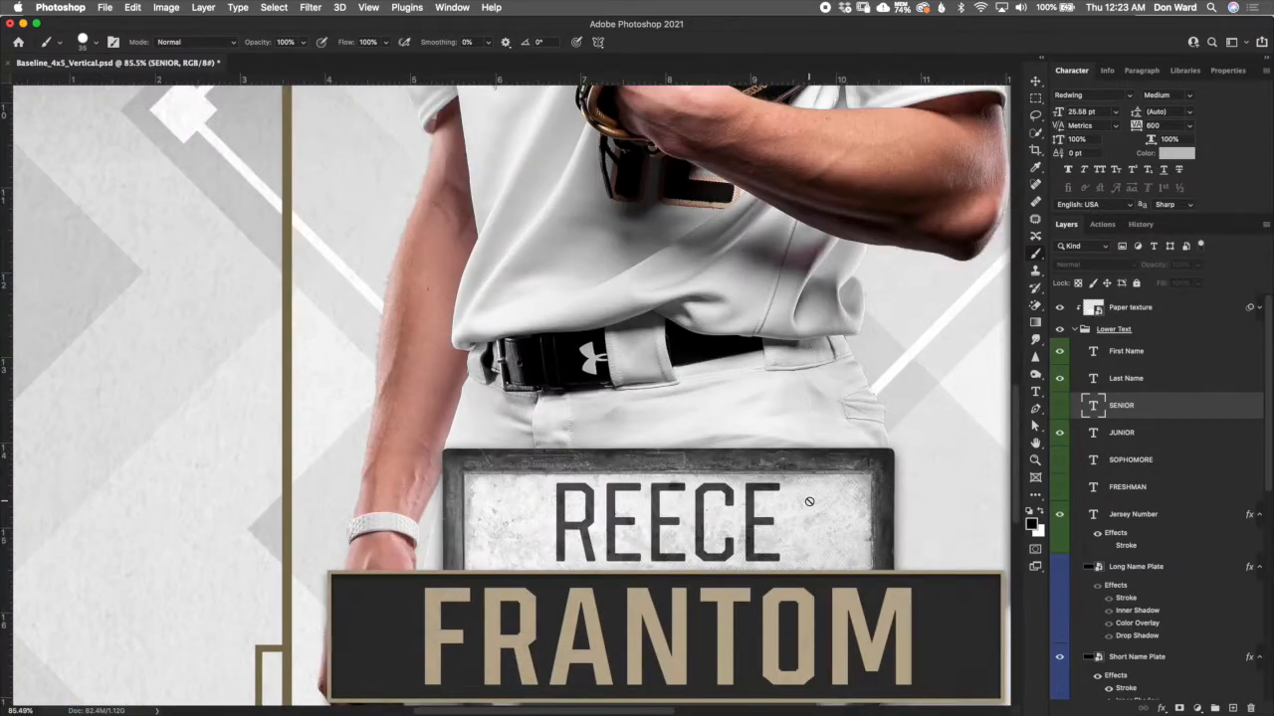
scroll(808, 500, "down", 1)
left_click_drag(802, 475, 595, 277)
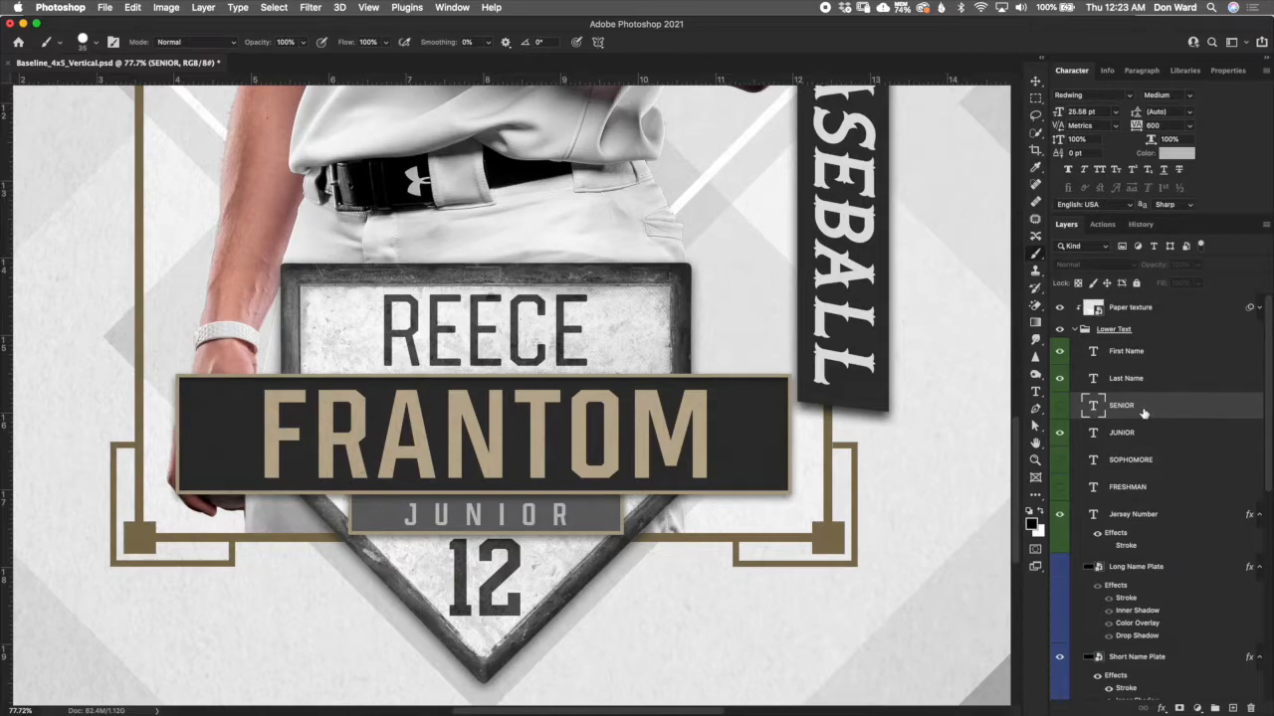
left_click(1060, 433)
left_click(1059, 406)
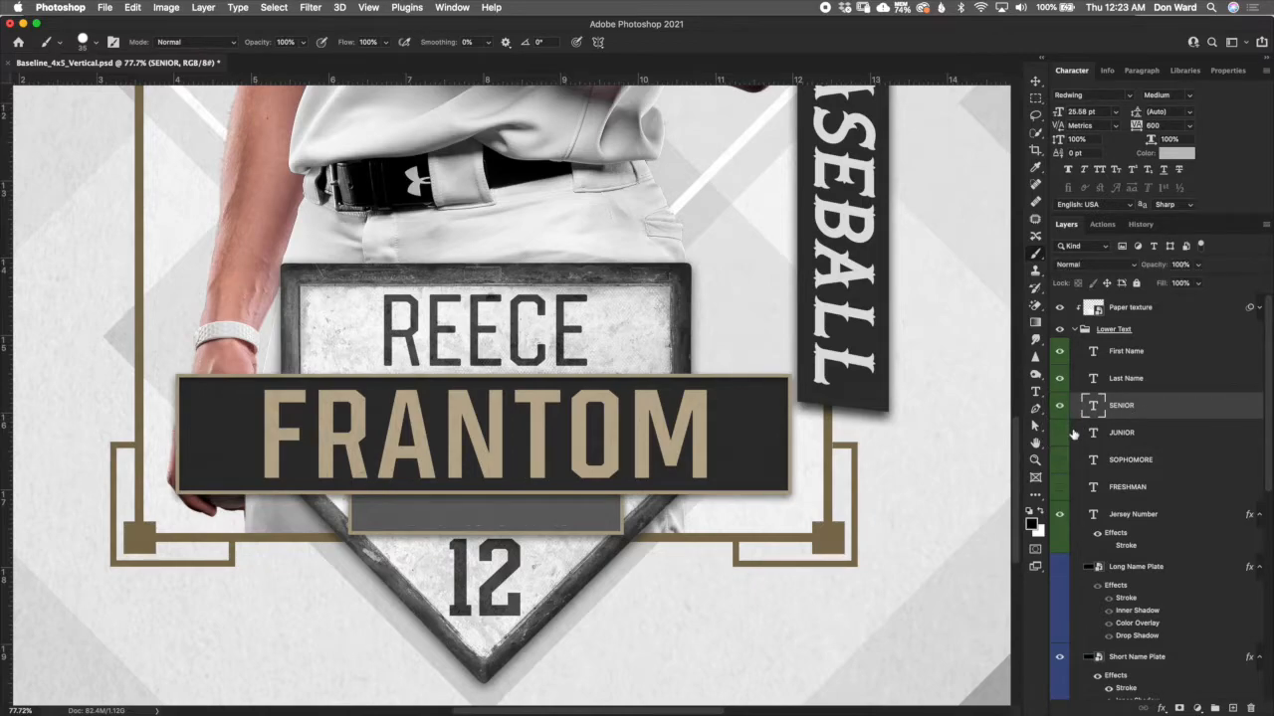
- Try the JUNIOR and SOPHOMORE layers in place of SENIOR, then hide them and show SENIOR again
left_click(1060, 434)
left_click(1061, 407)
left_click(1061, 435)
left_click(1061, 461)
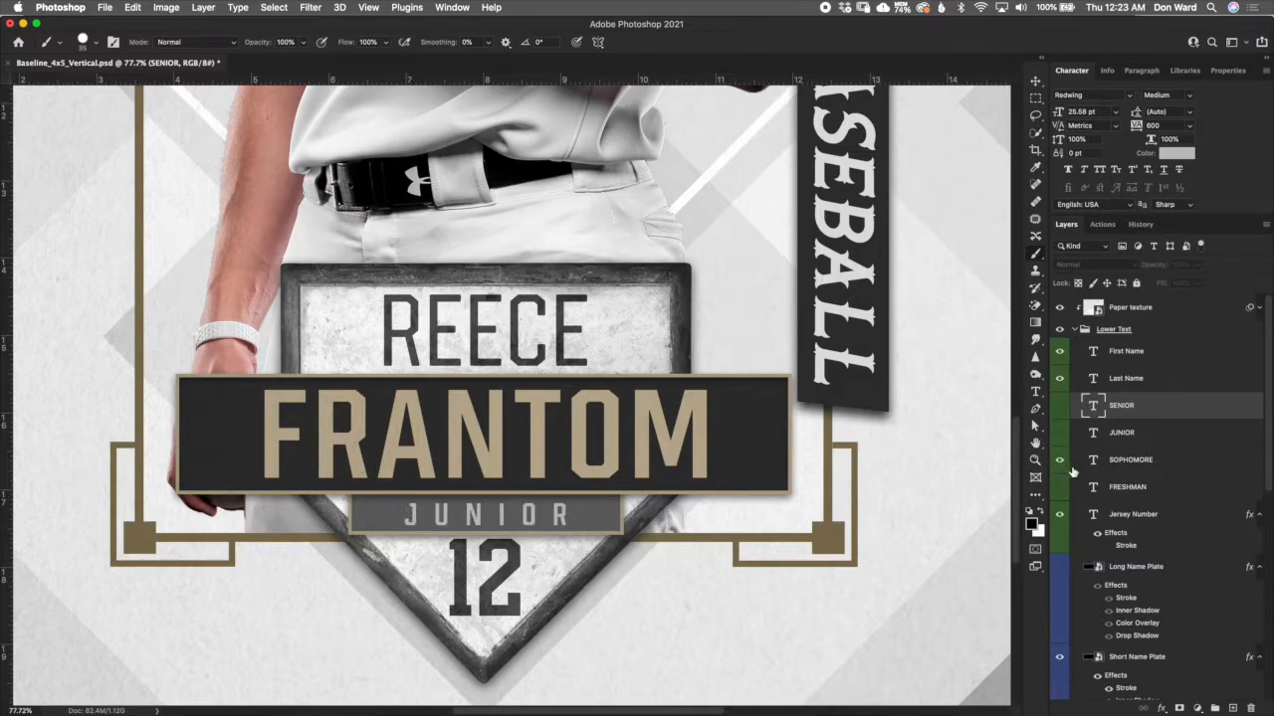
left_click(1060, 462)
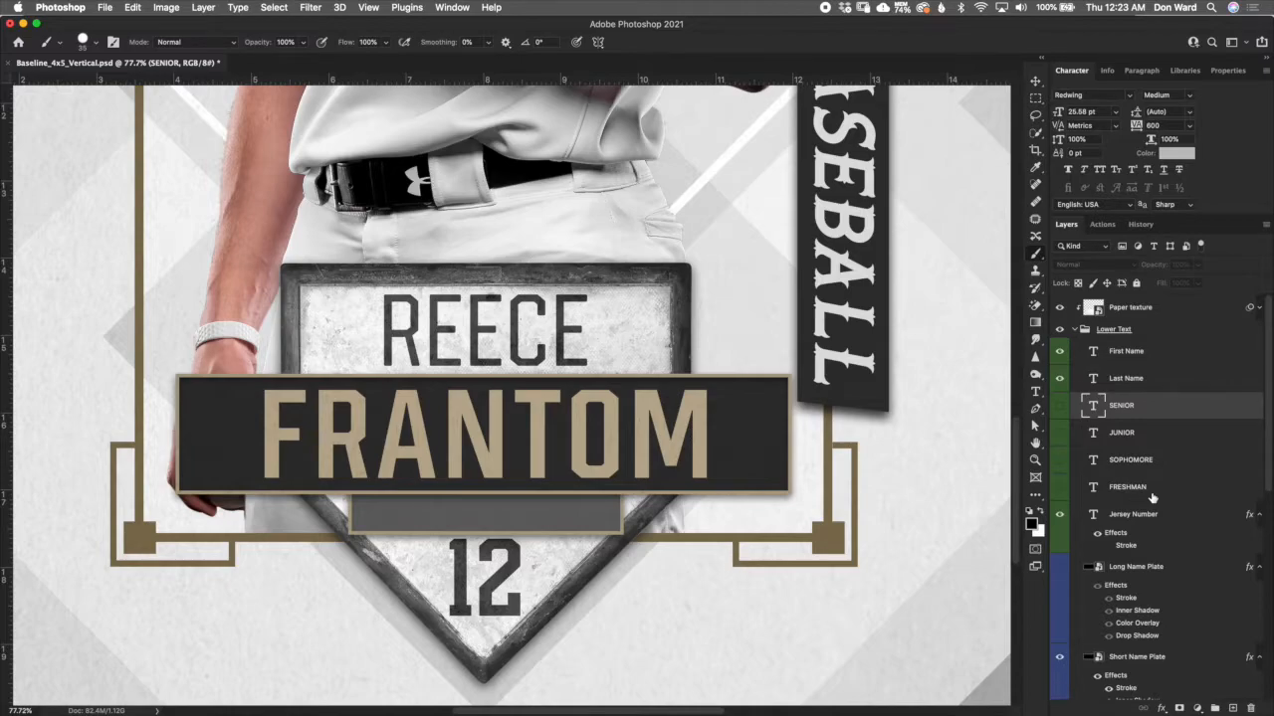
left_click(1060, 406)
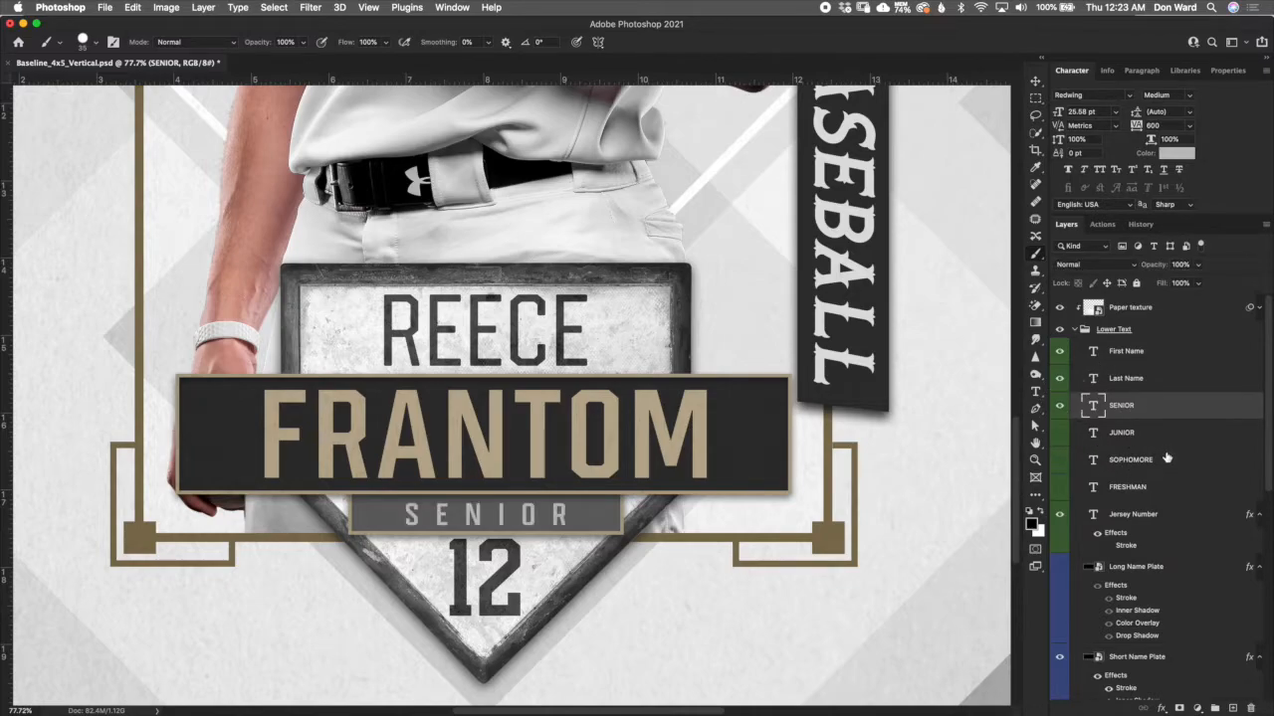
scroll(1178, 577, "down", 5)
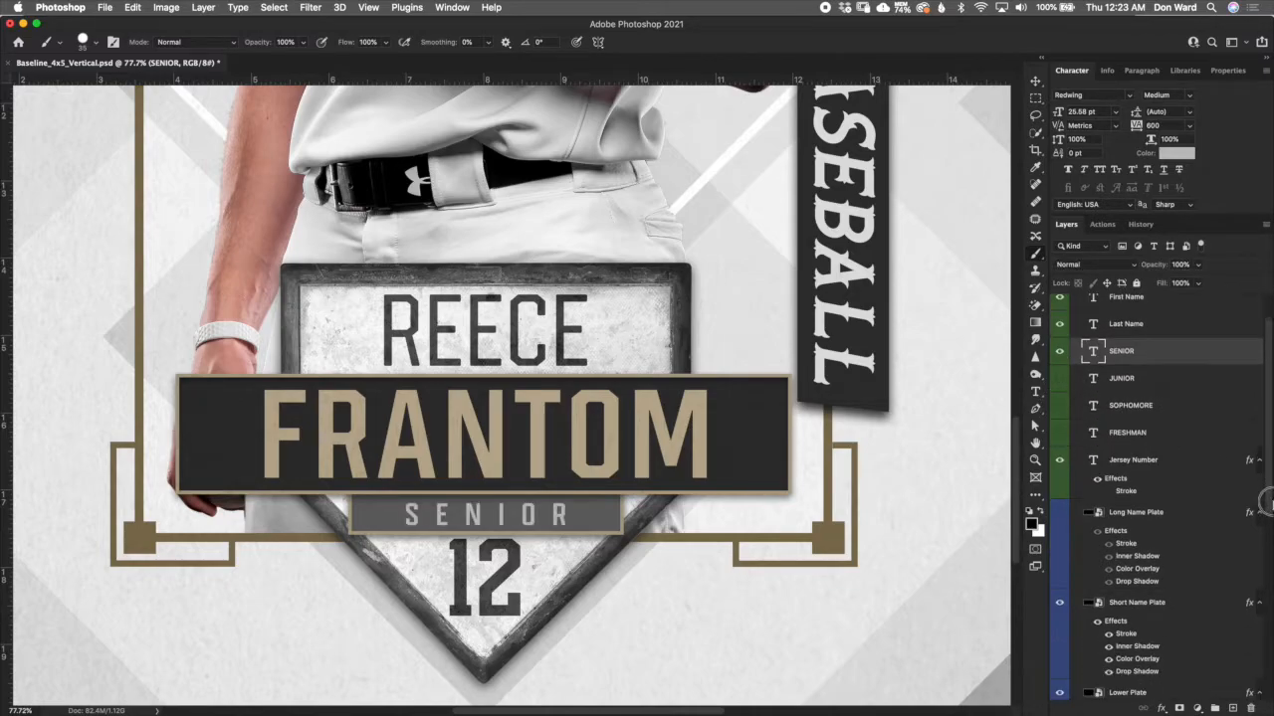
- Hide the Lower Plate layer behind the class year and show it again
left_click(1160, 584)
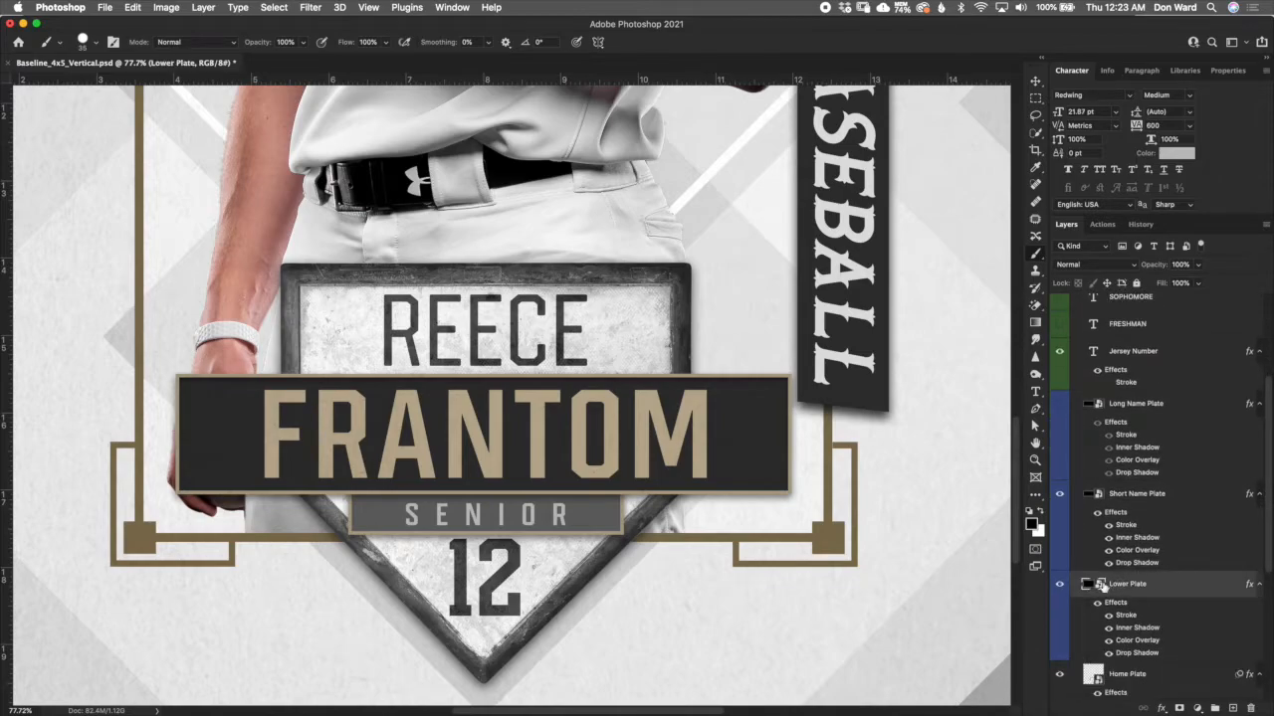
left_click(1061, 590)
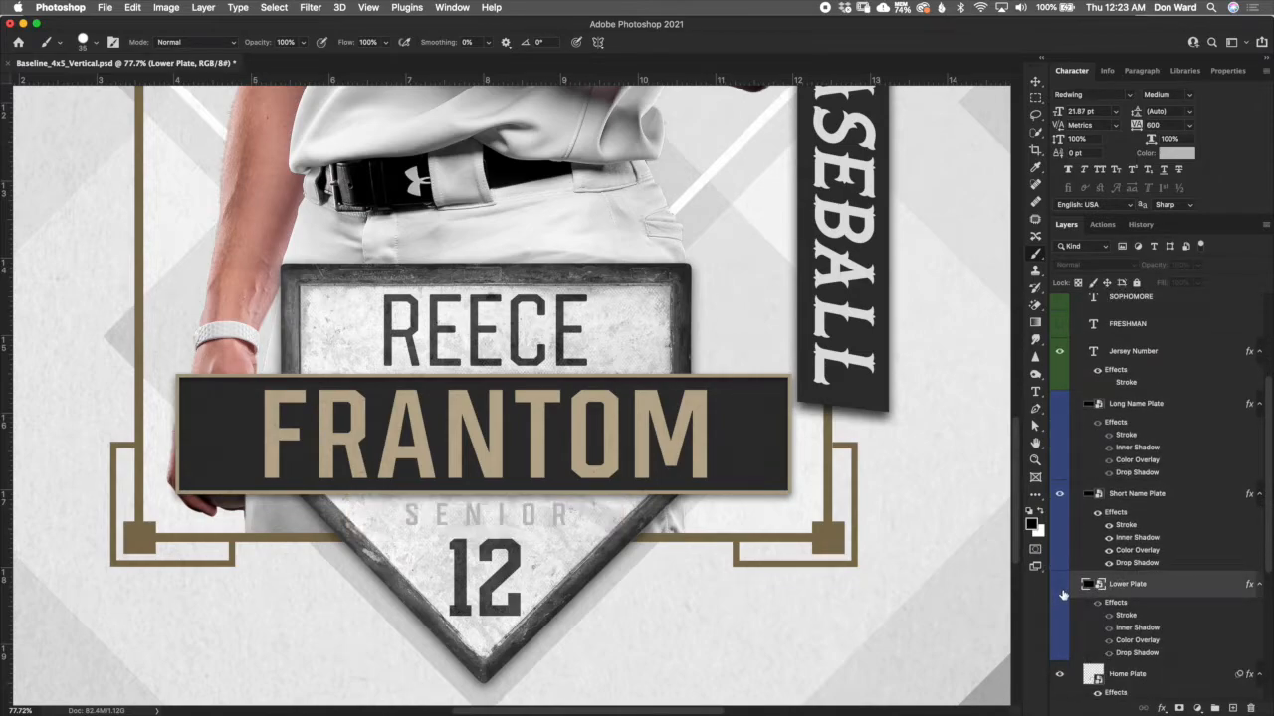
left_click(1061, 590)
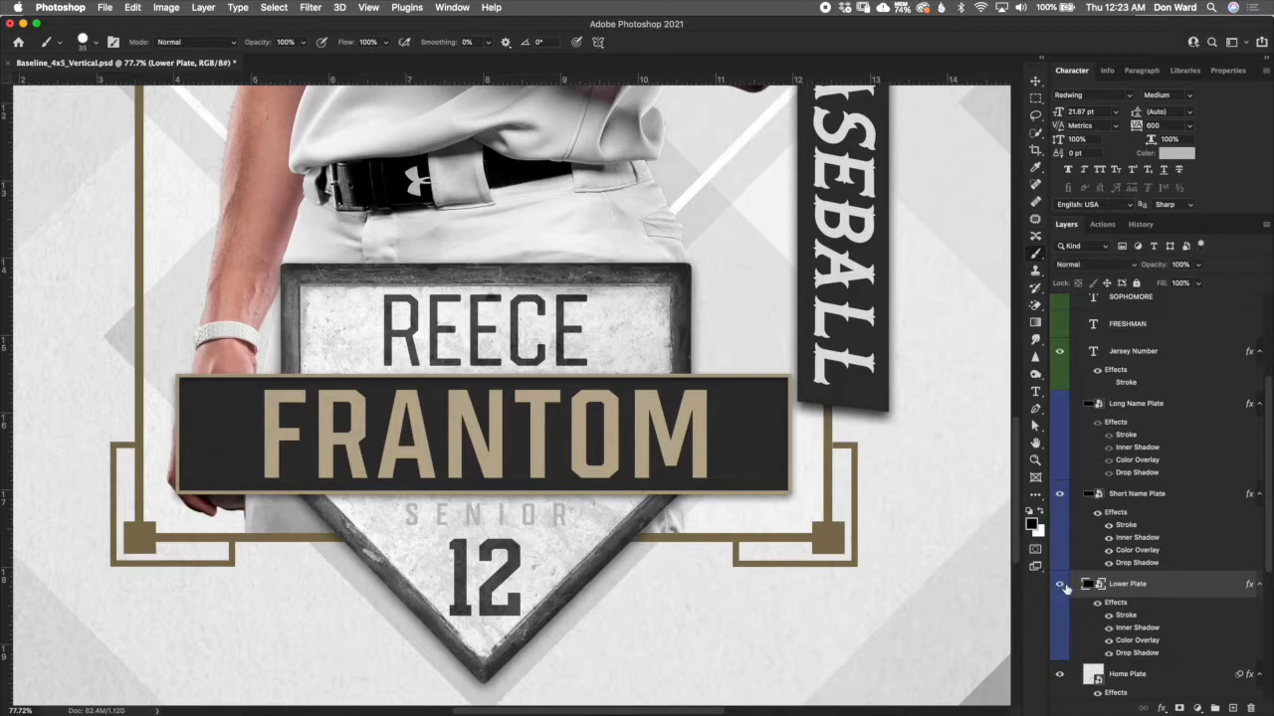
left_click_drag(1264, 572, 1269, 519)
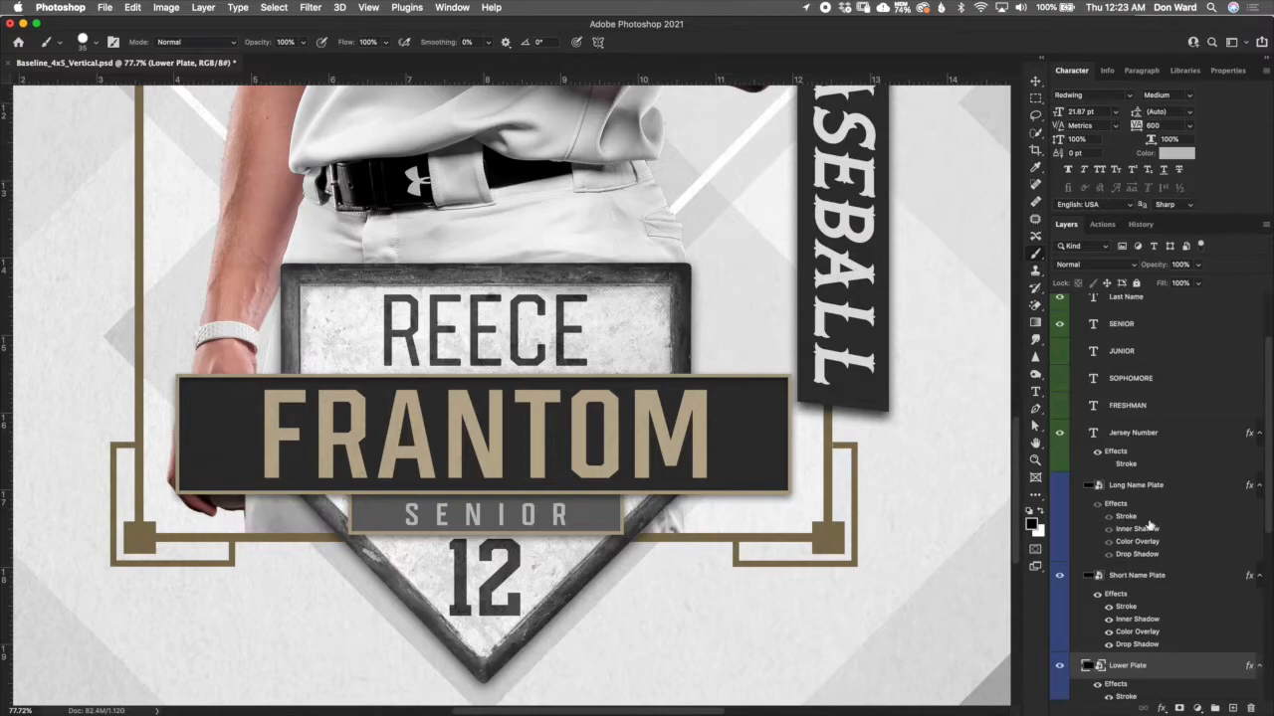
- Try the Long Name Plate layer in place of the Short Name Plate behind the last name, and restore the Short Name Plate
left_click(1140, 575)
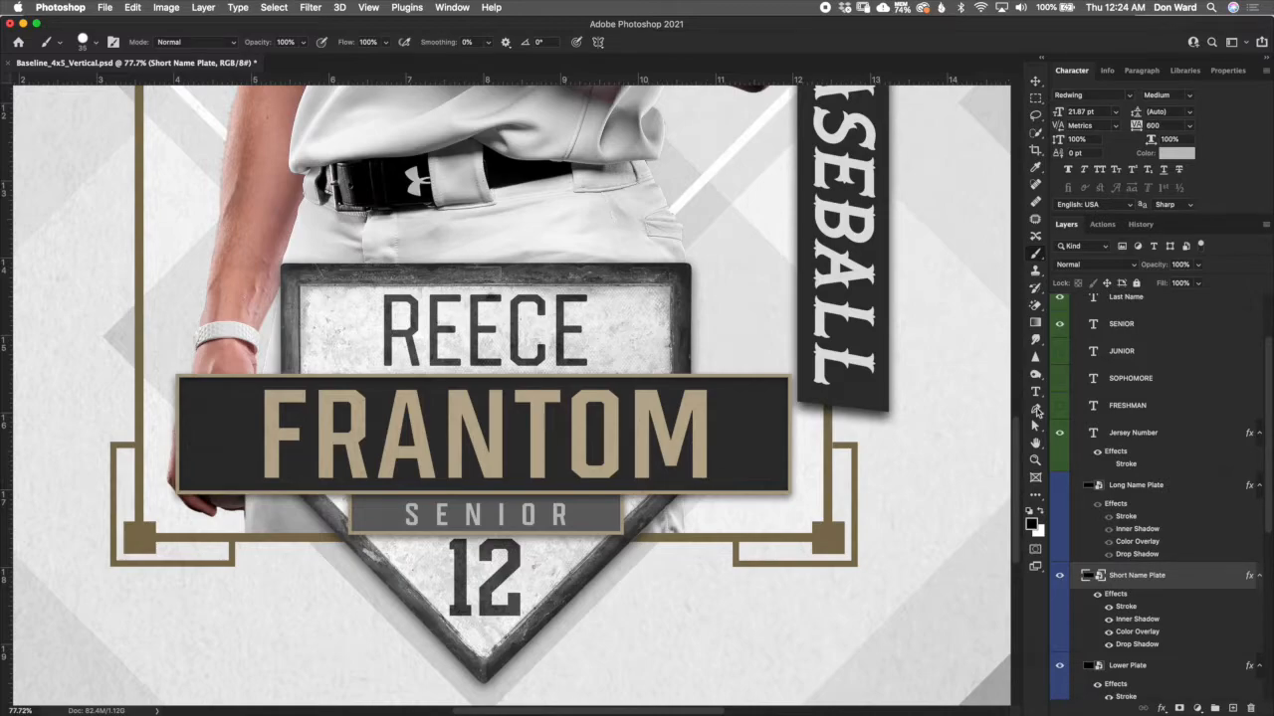
left_click(1124, 491)
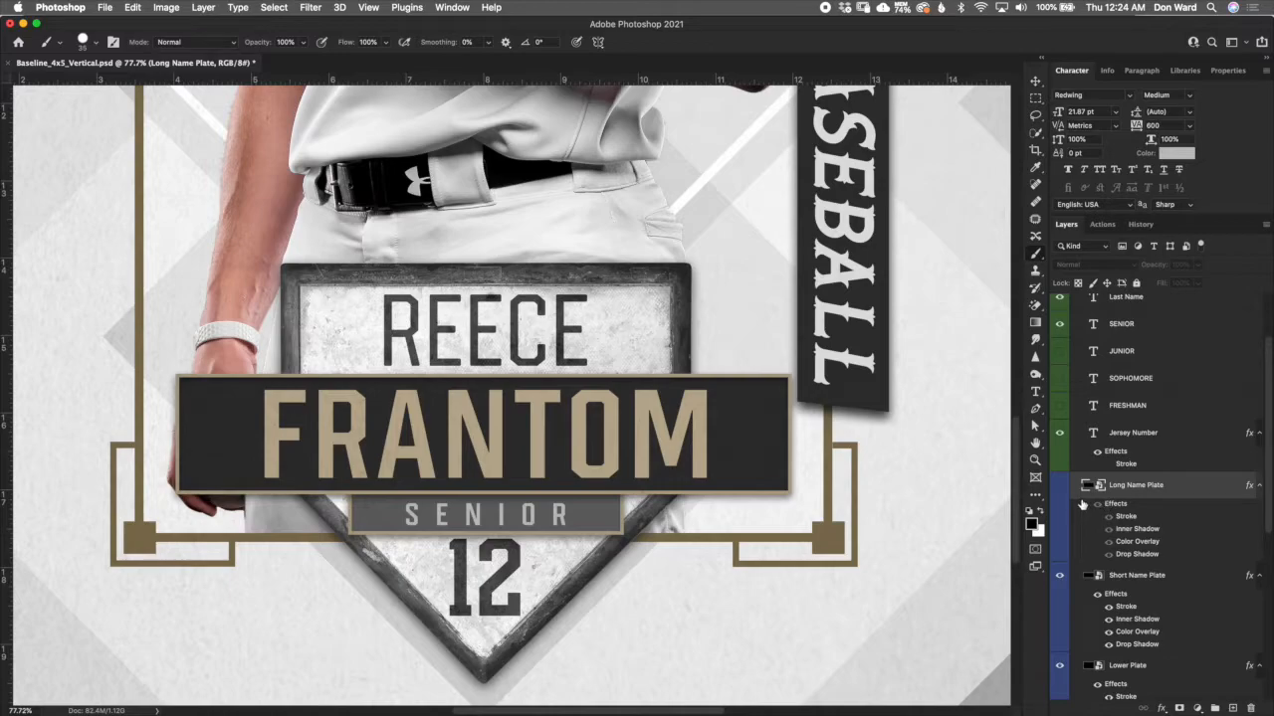
left_click(1059, 486)
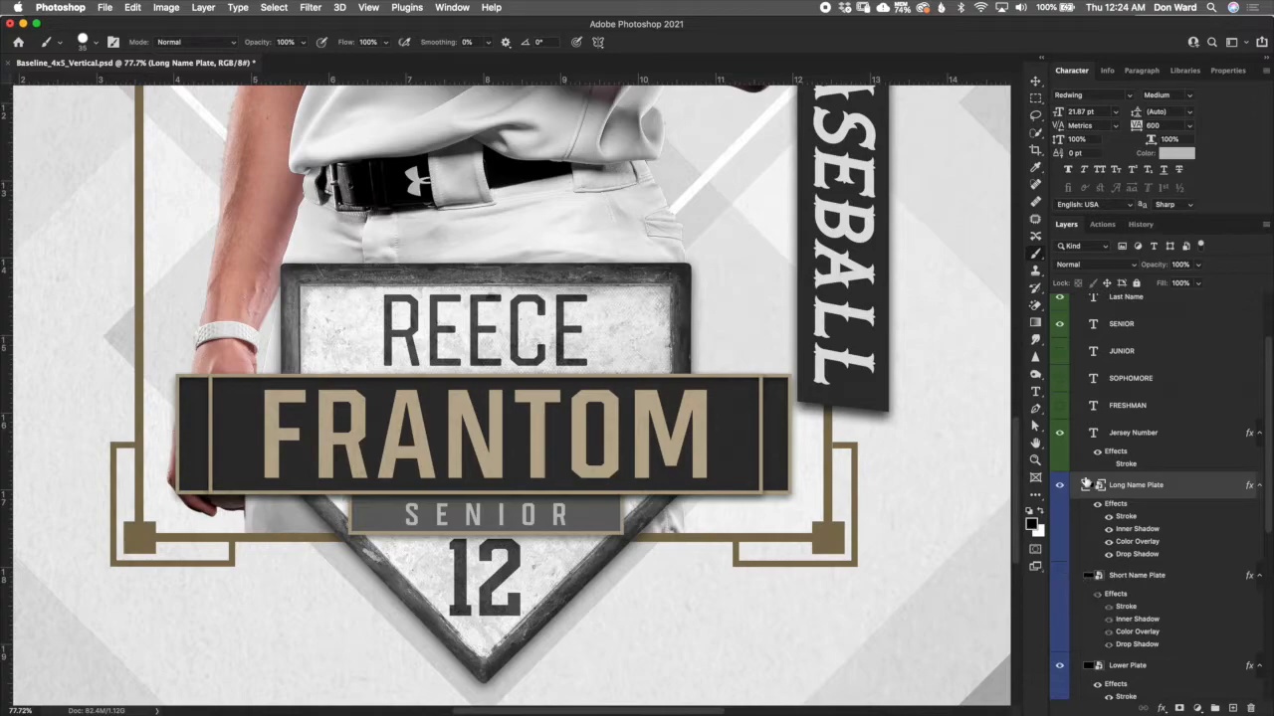
left_click(1060, 575)
left_click(1059, 575)
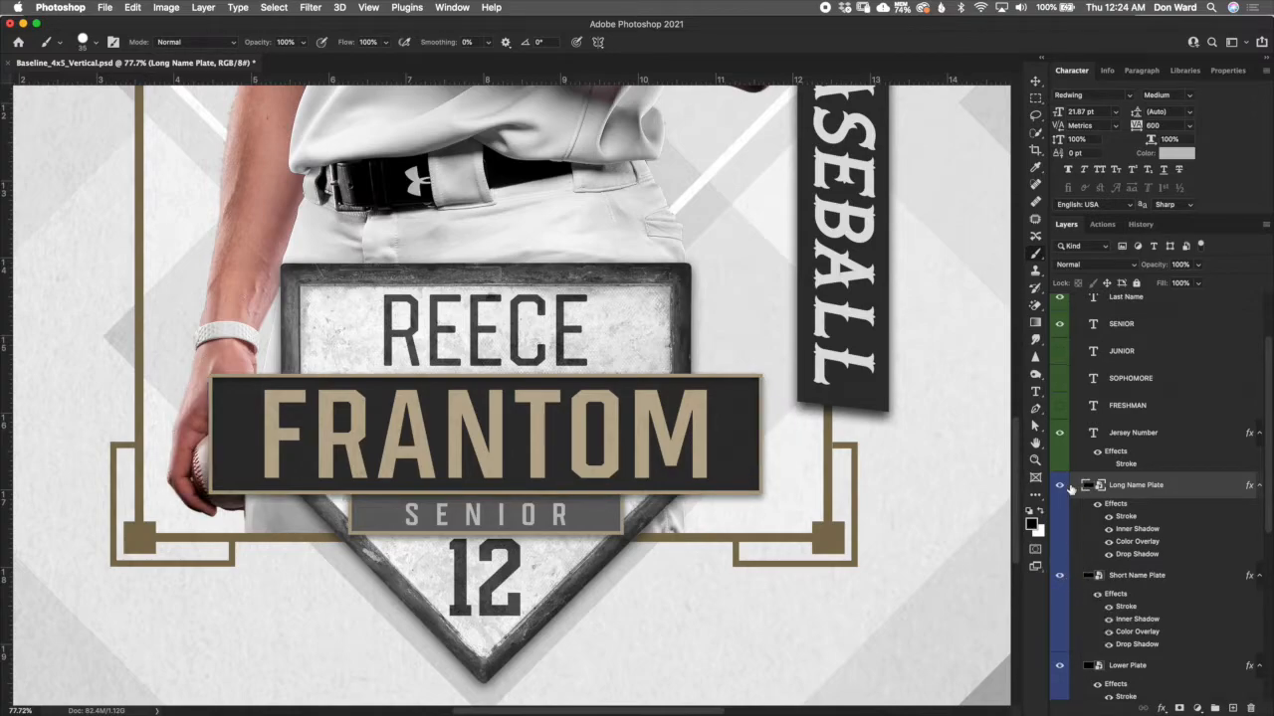
left_click(1063, 488)
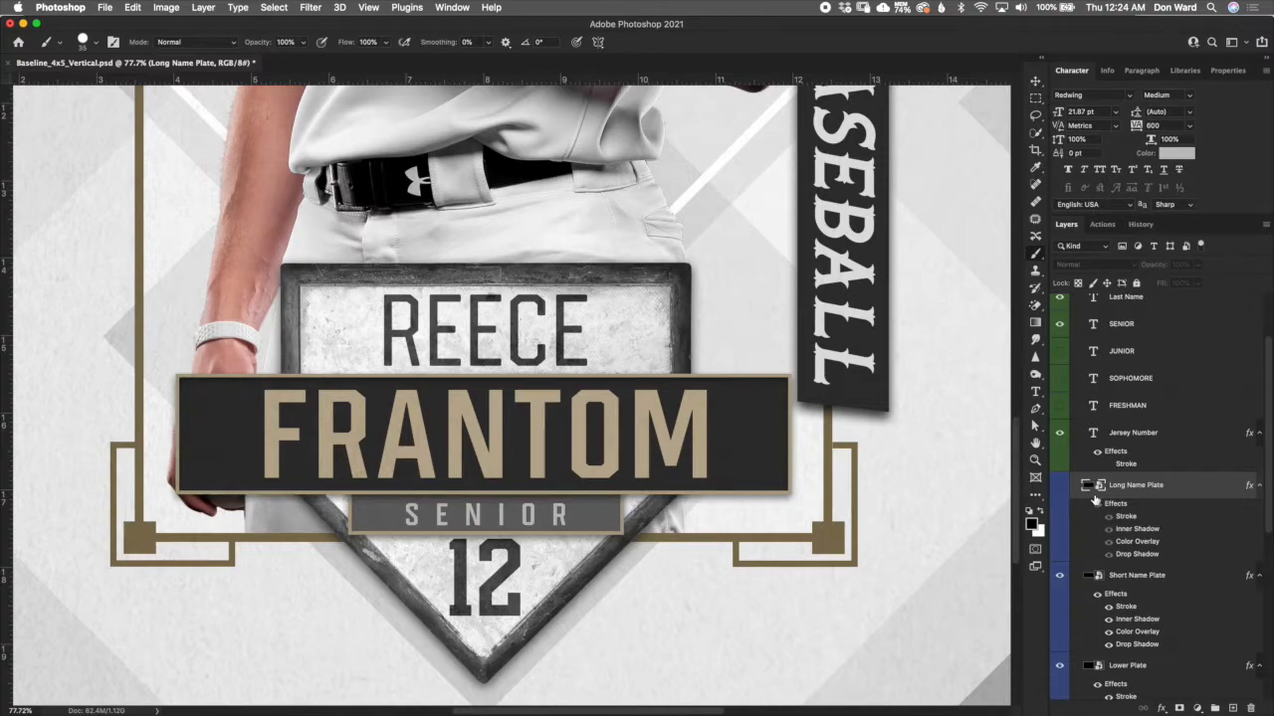
- Stretch the Short Name Plate to 250.93% width and centre it horizontally on the poster
left_click(1134, 585)
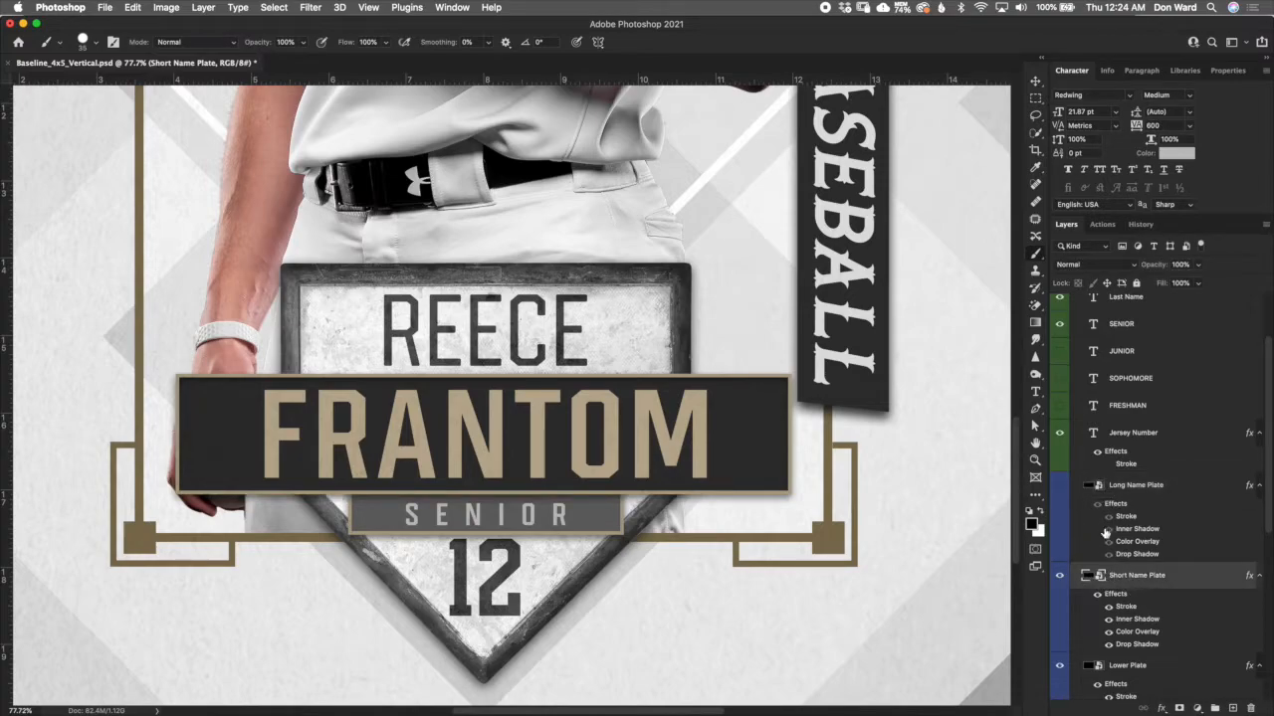
left_click(1036, 81)
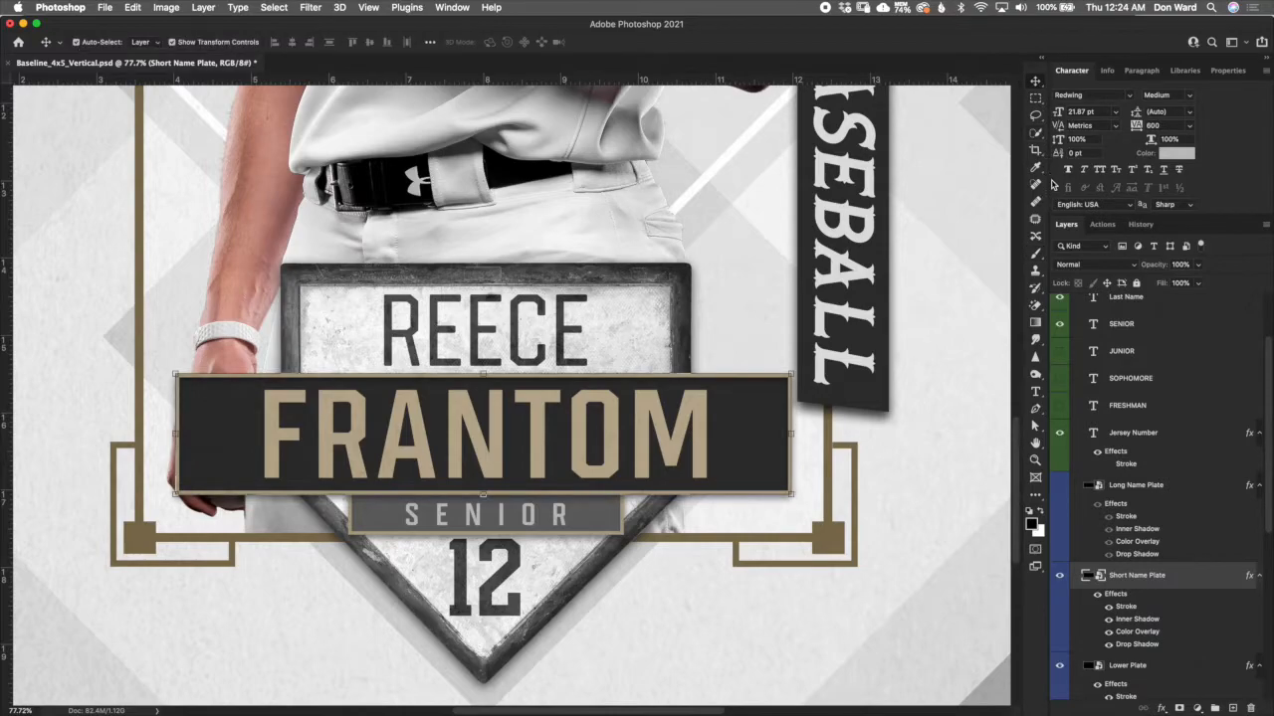
left_click(793, 433)
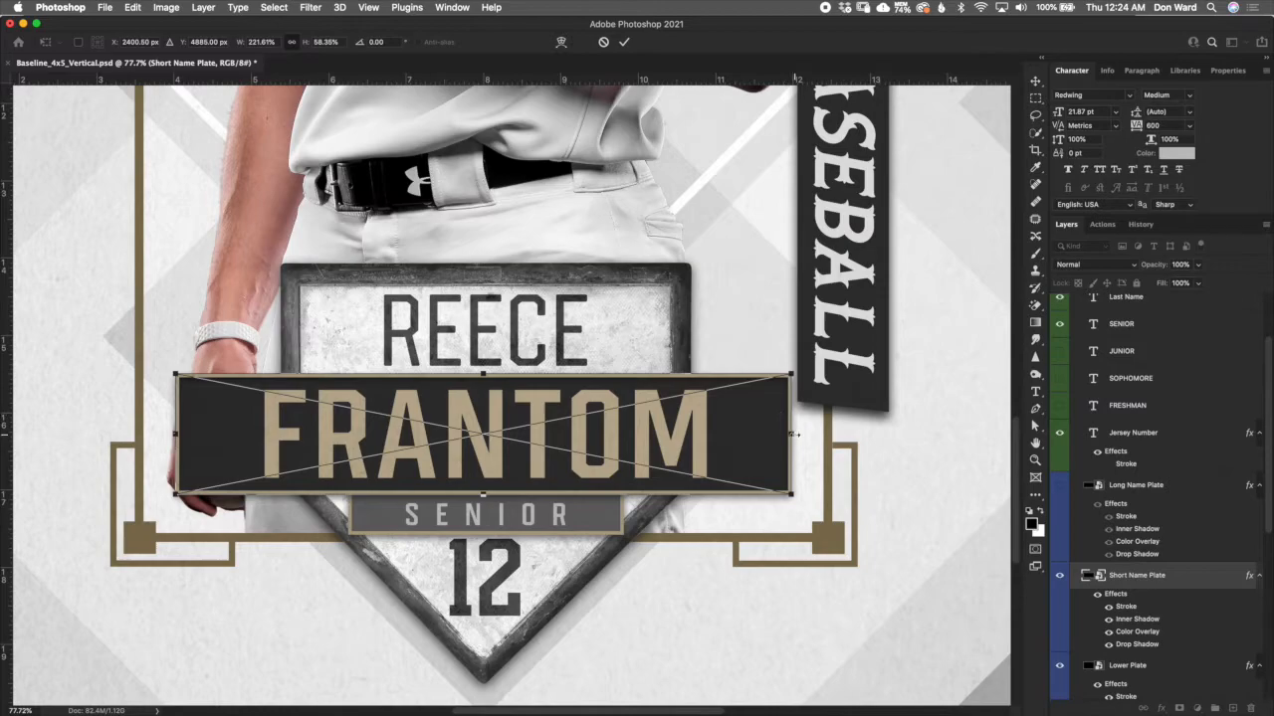
left_click_drag(792, 434, 873, 456)
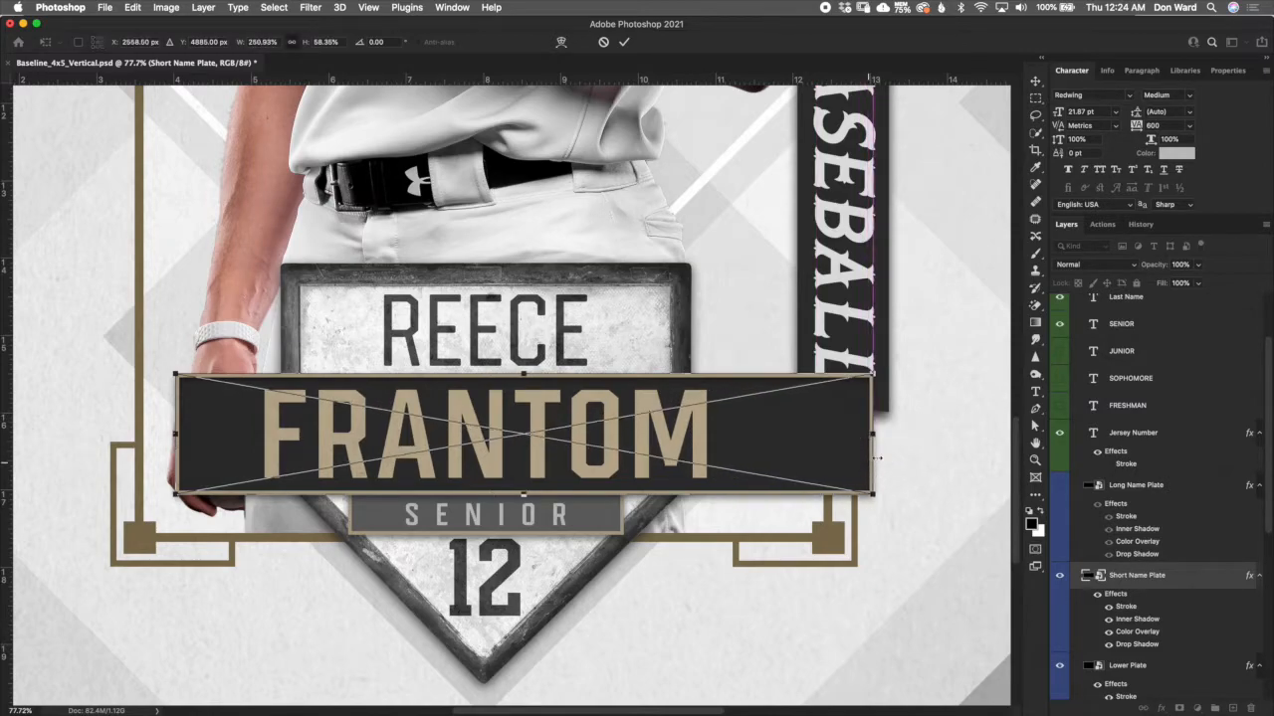
left_click(624, 42)
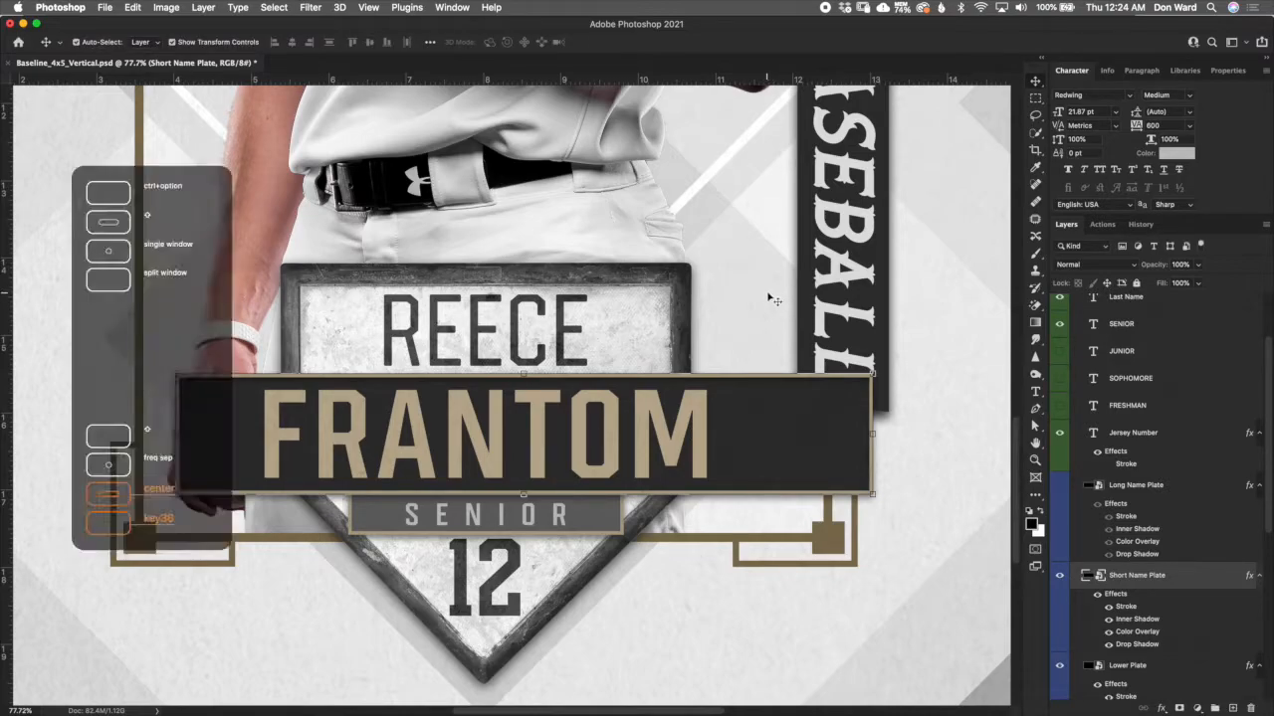
key("F2")
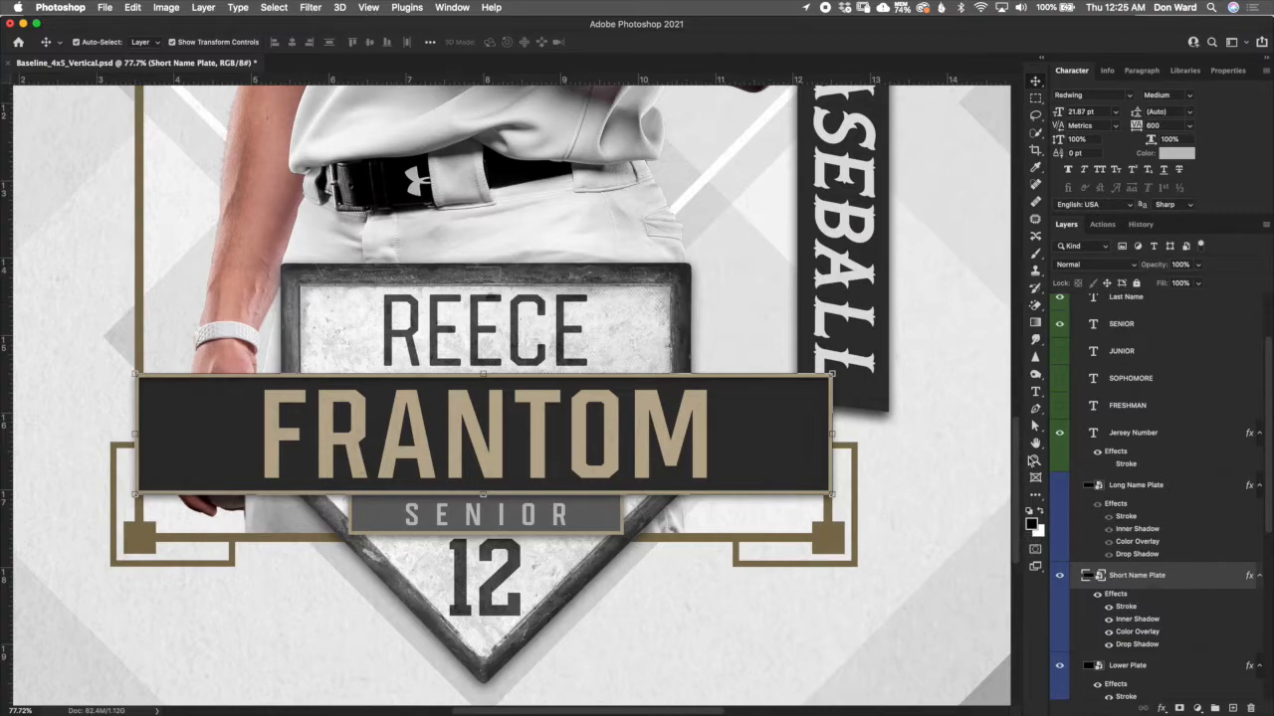
- Select the entire canvas, view the Align Layers to Selection options without applying one, and deselect
left_click(274, 6)
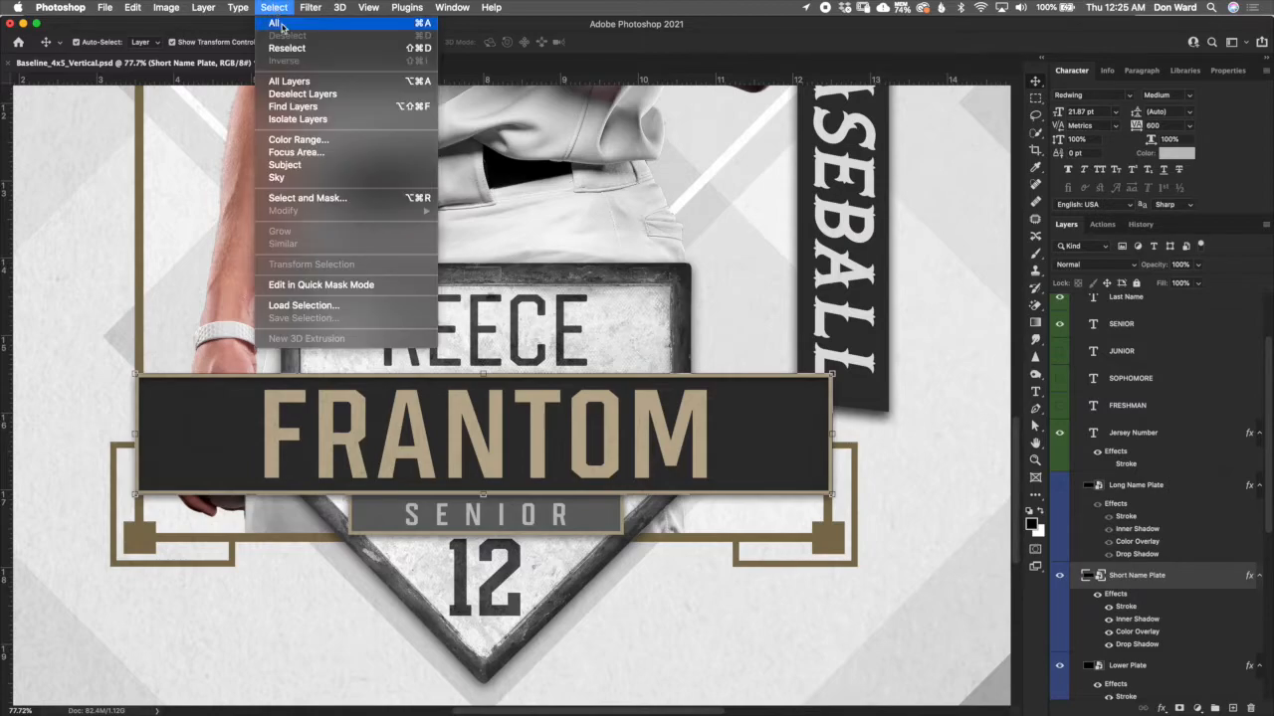
left_click(283, 21)
left_click(204, 8)
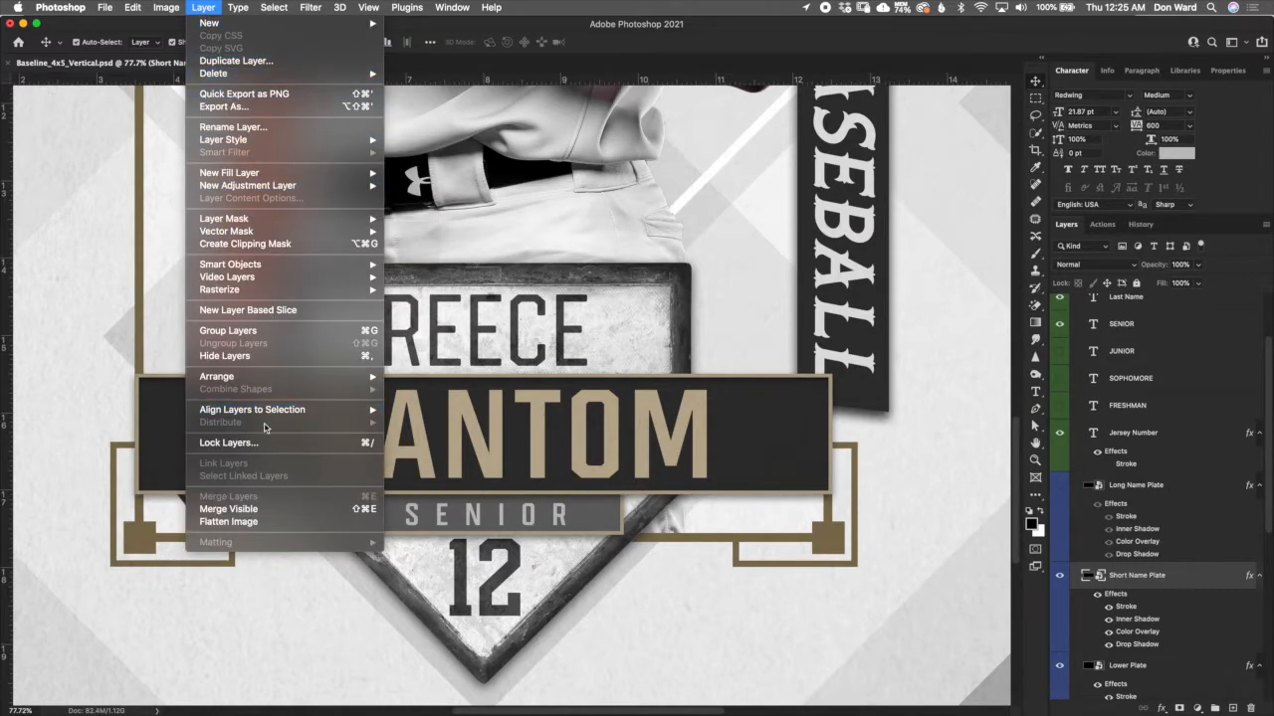
mouse_move(327, 412)
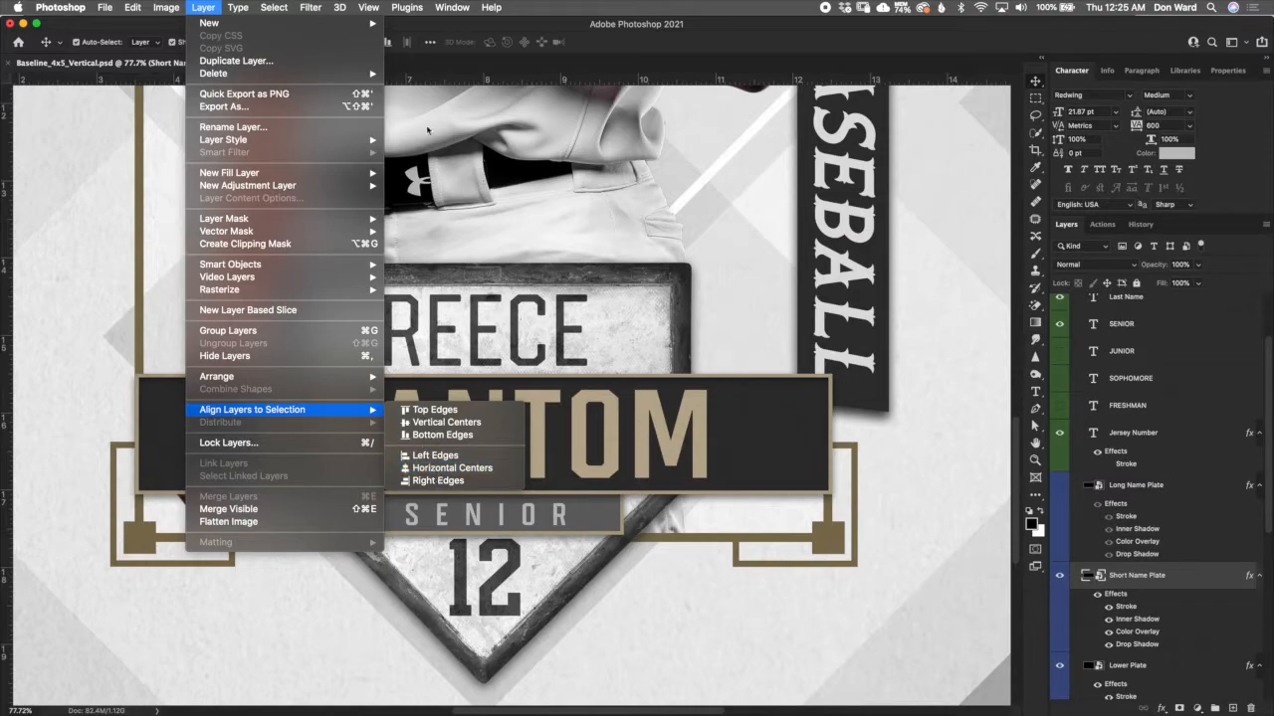
left_click(484, 28)
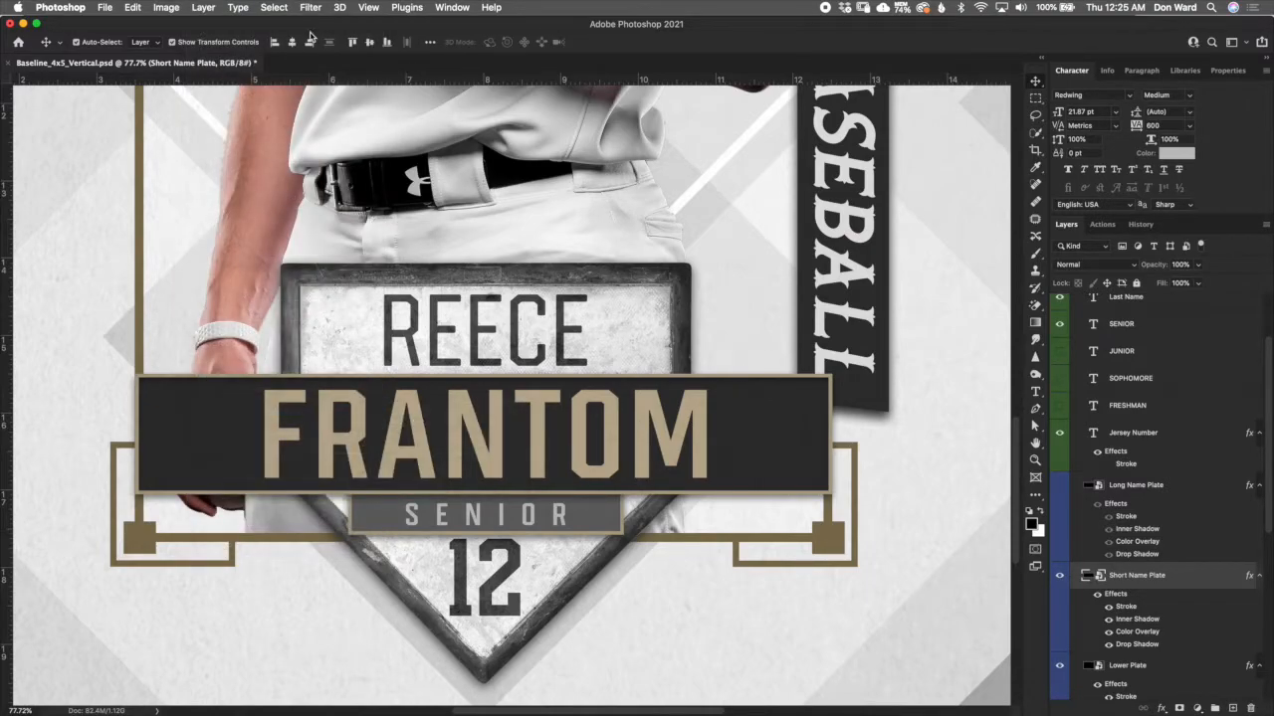
left_click(274, 12)
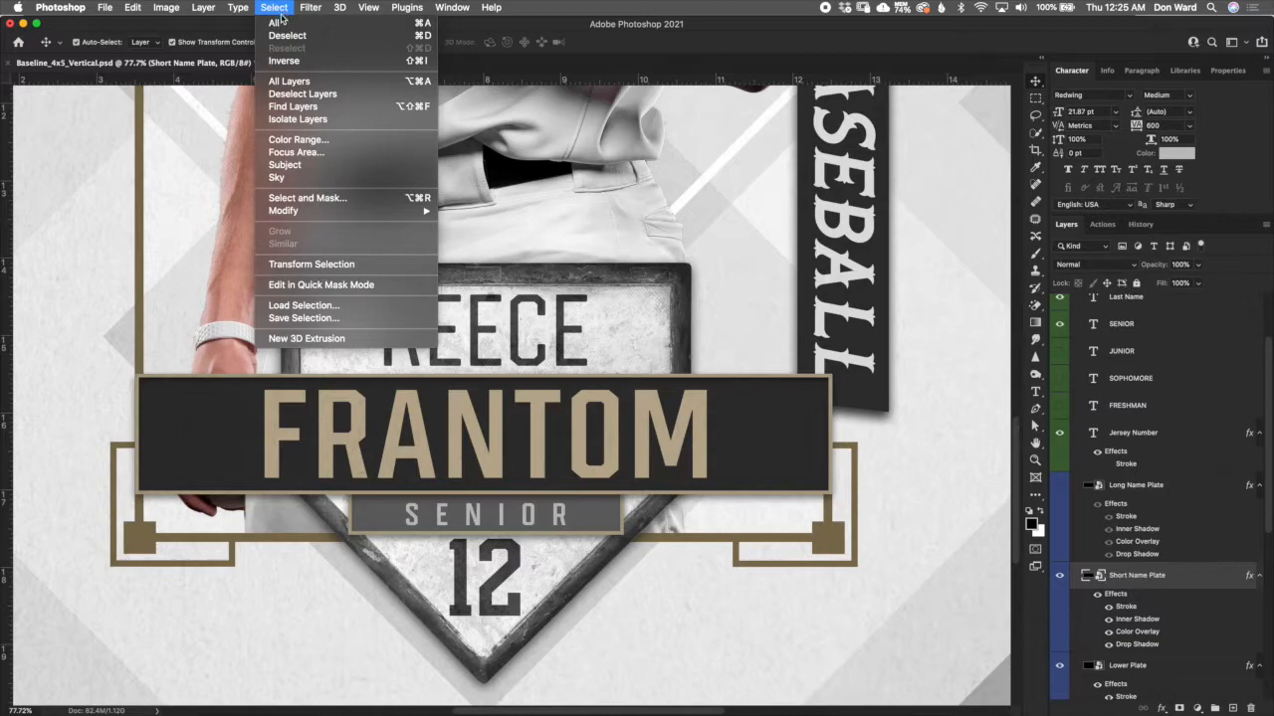
left_click(286, 36)
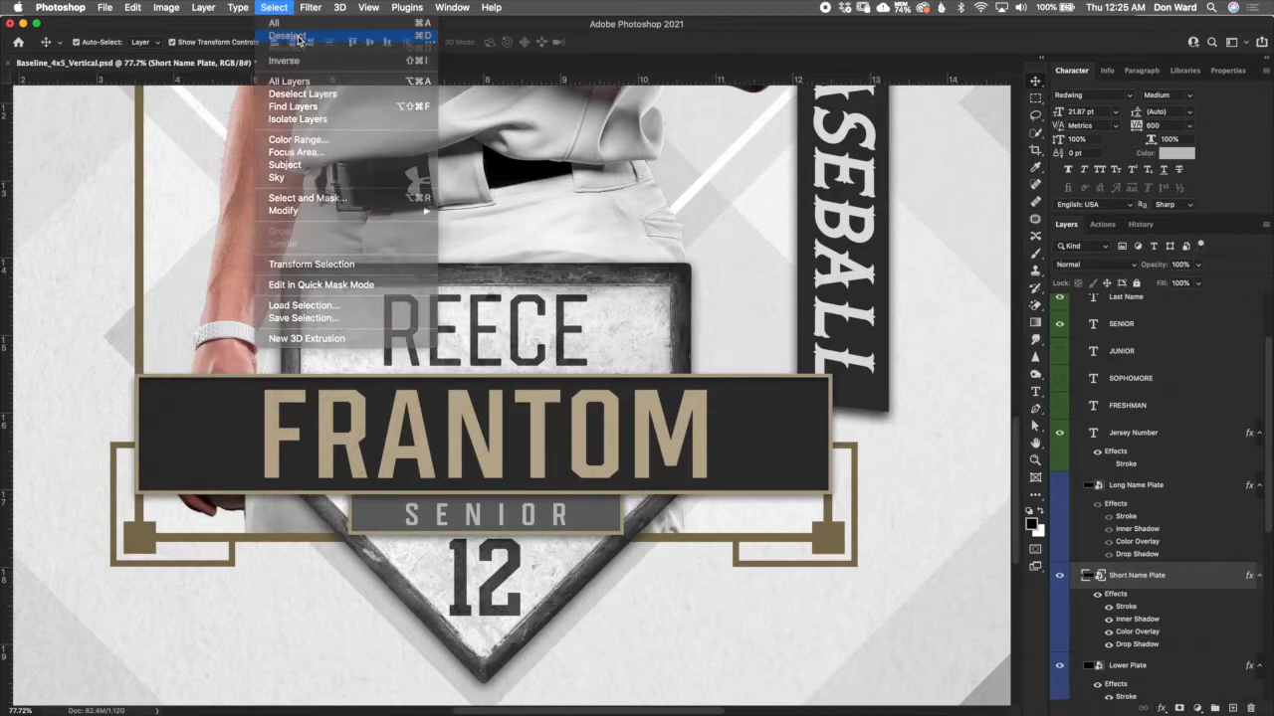
- Try red c10e2f as the Short Name Plate's stroke colour, and discard the change
key("super+0")
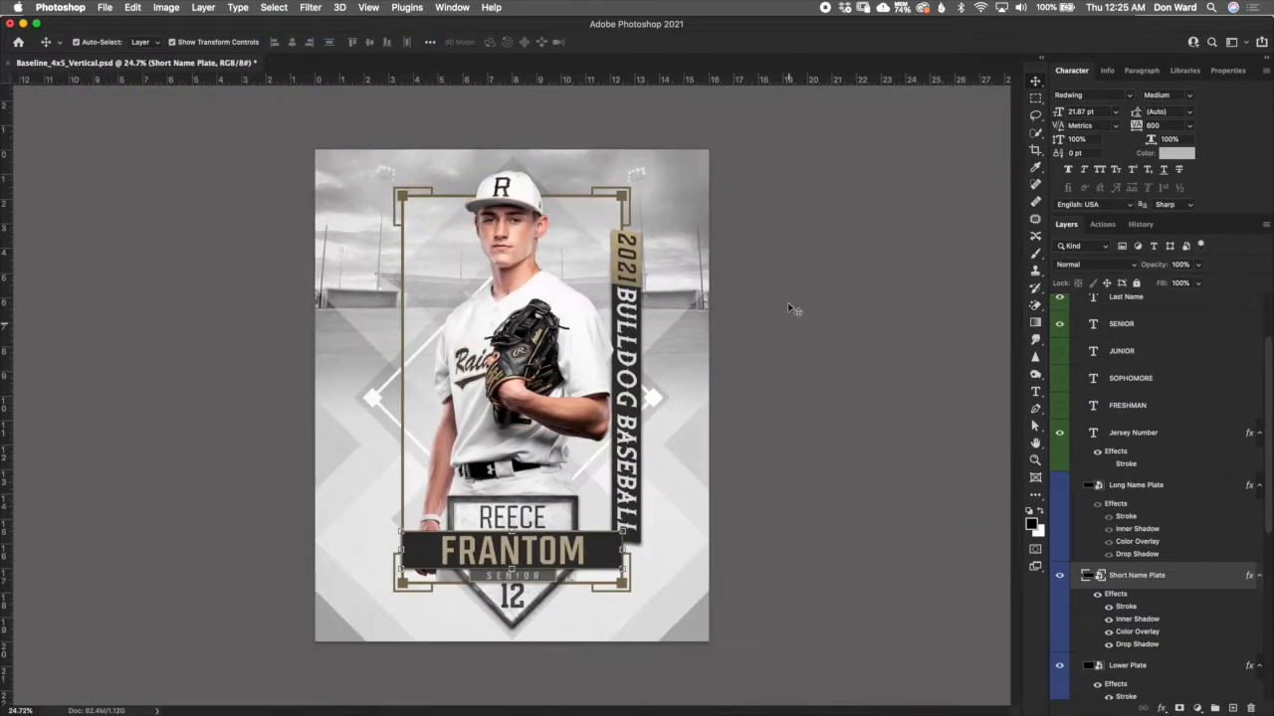
scroll(718, 435, "down", 2)
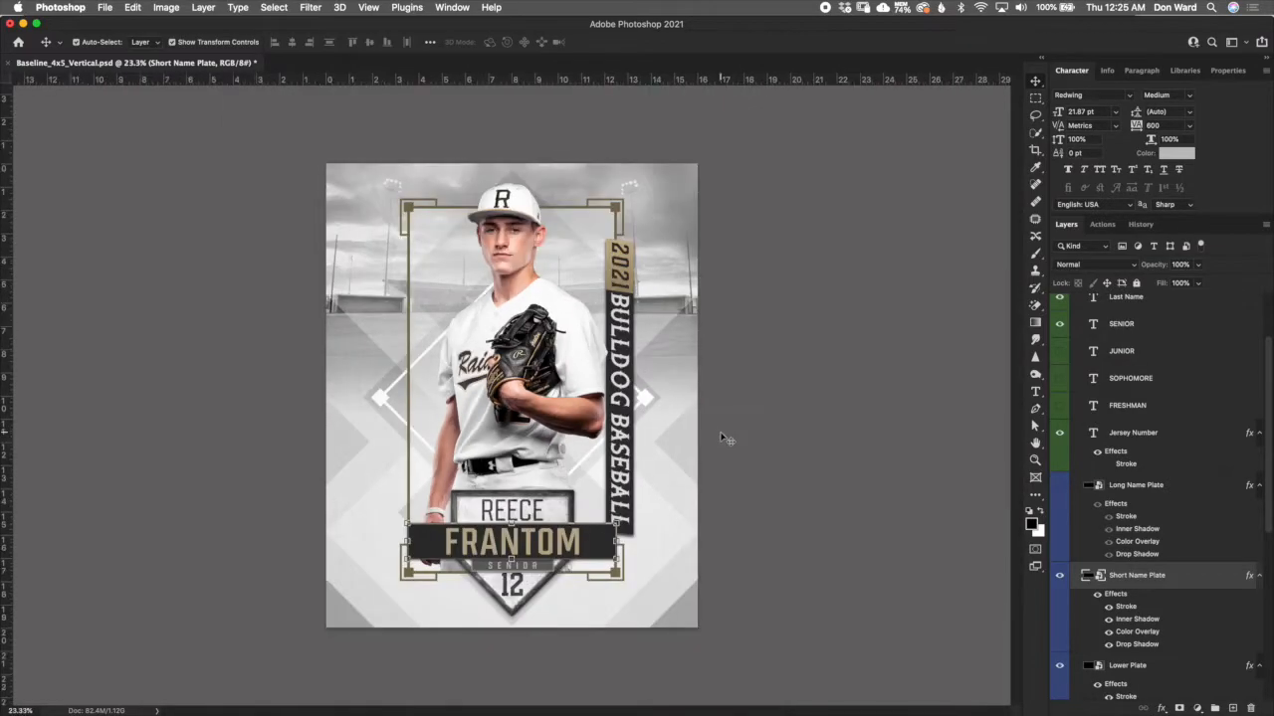
scroll(630, 451, "up", 3)
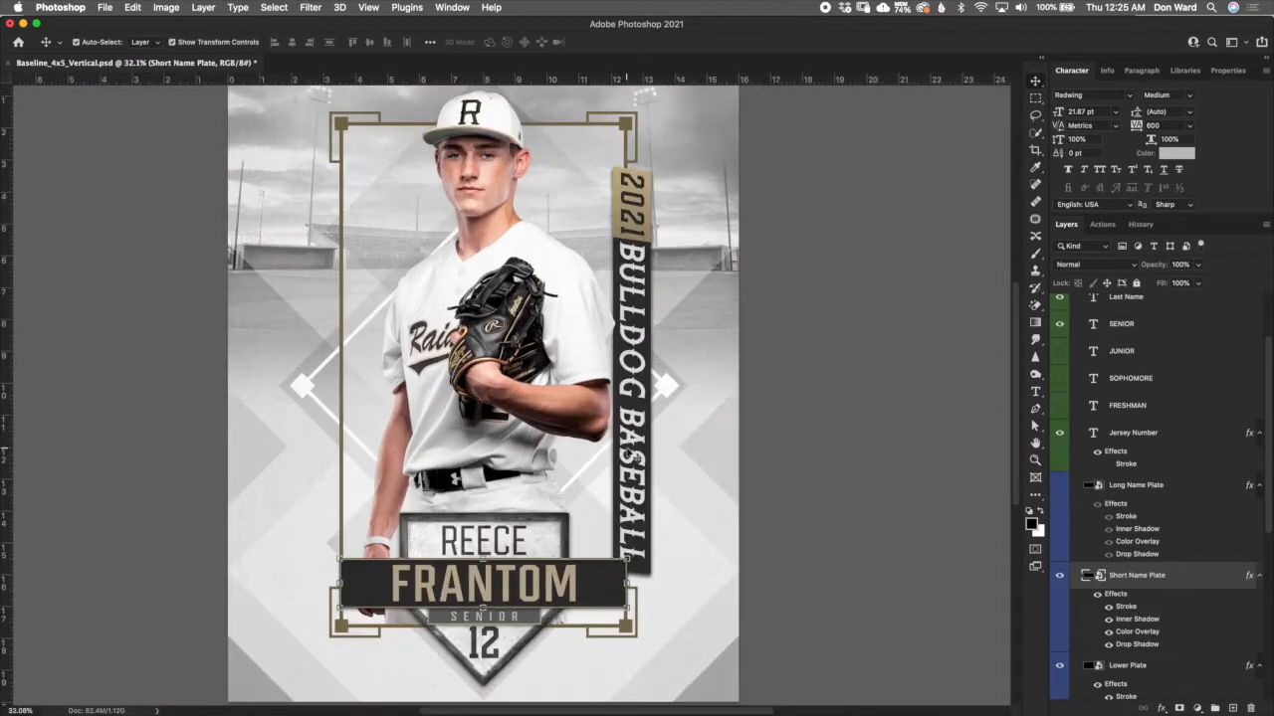
scroll(531, 616, "up", 1)
scroll(534, 615, "up", 1)
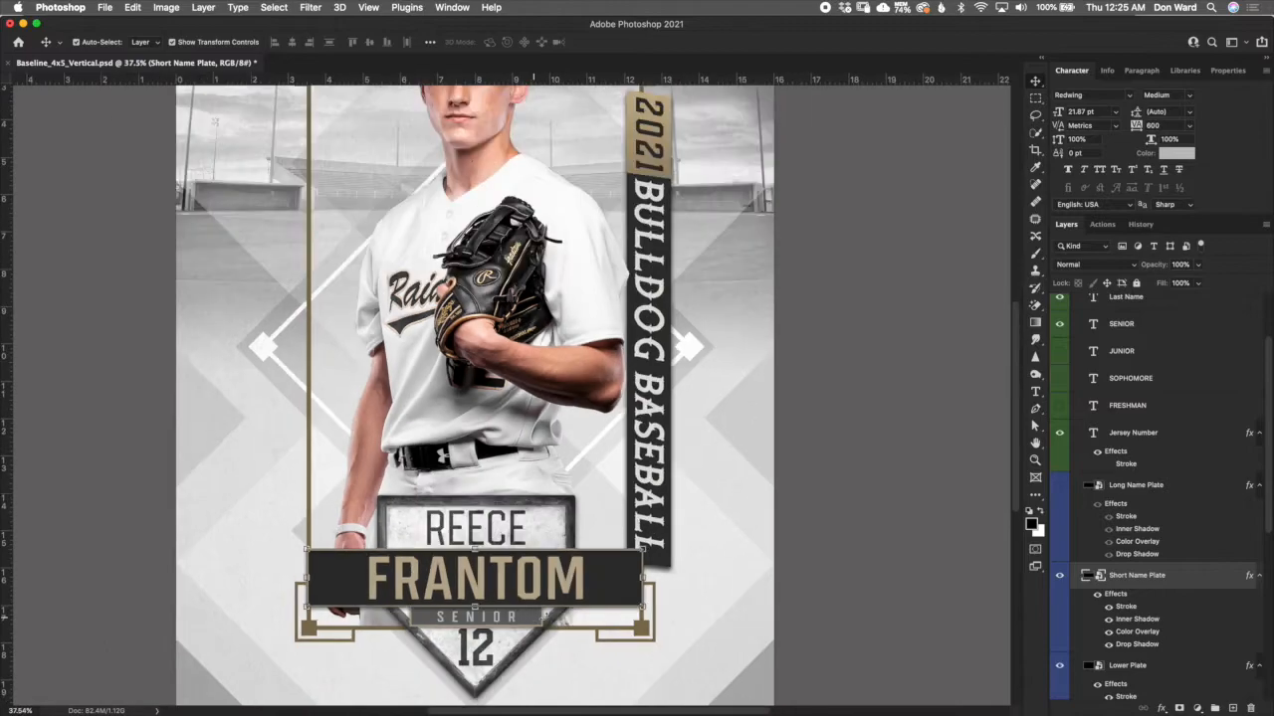
scroll(534, 615, "up", 2)
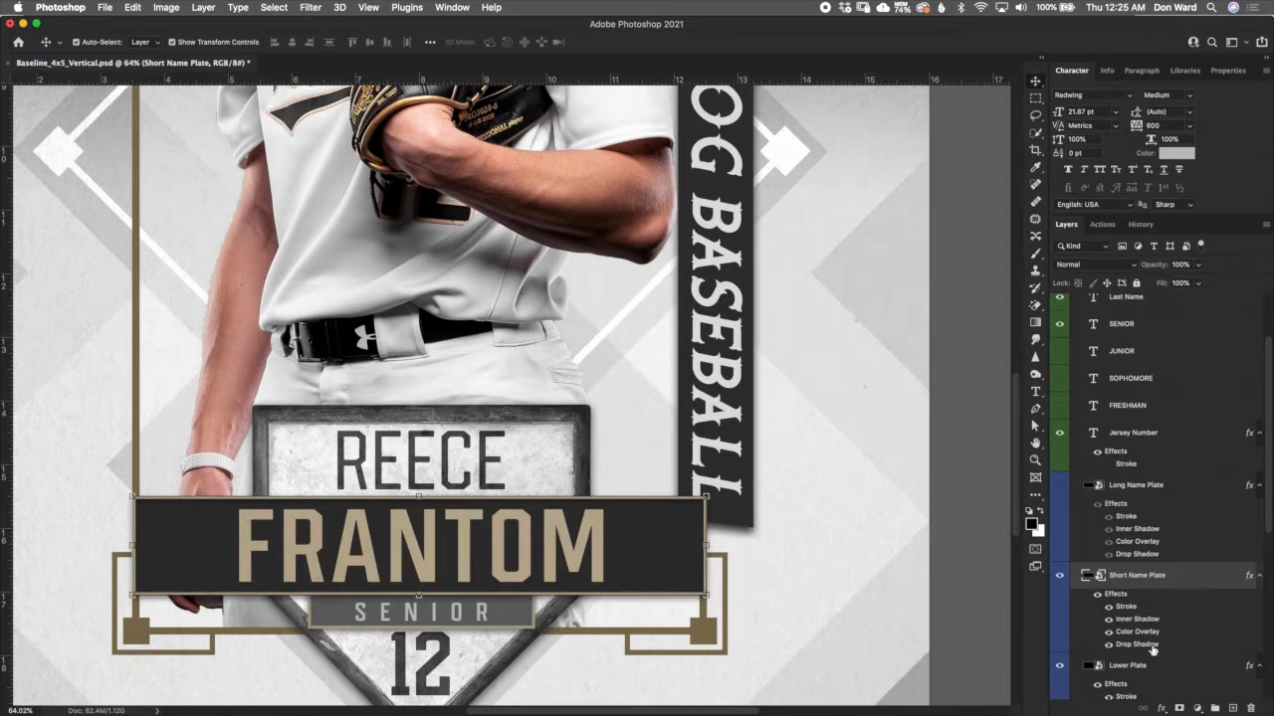
double_click(1128, 607)
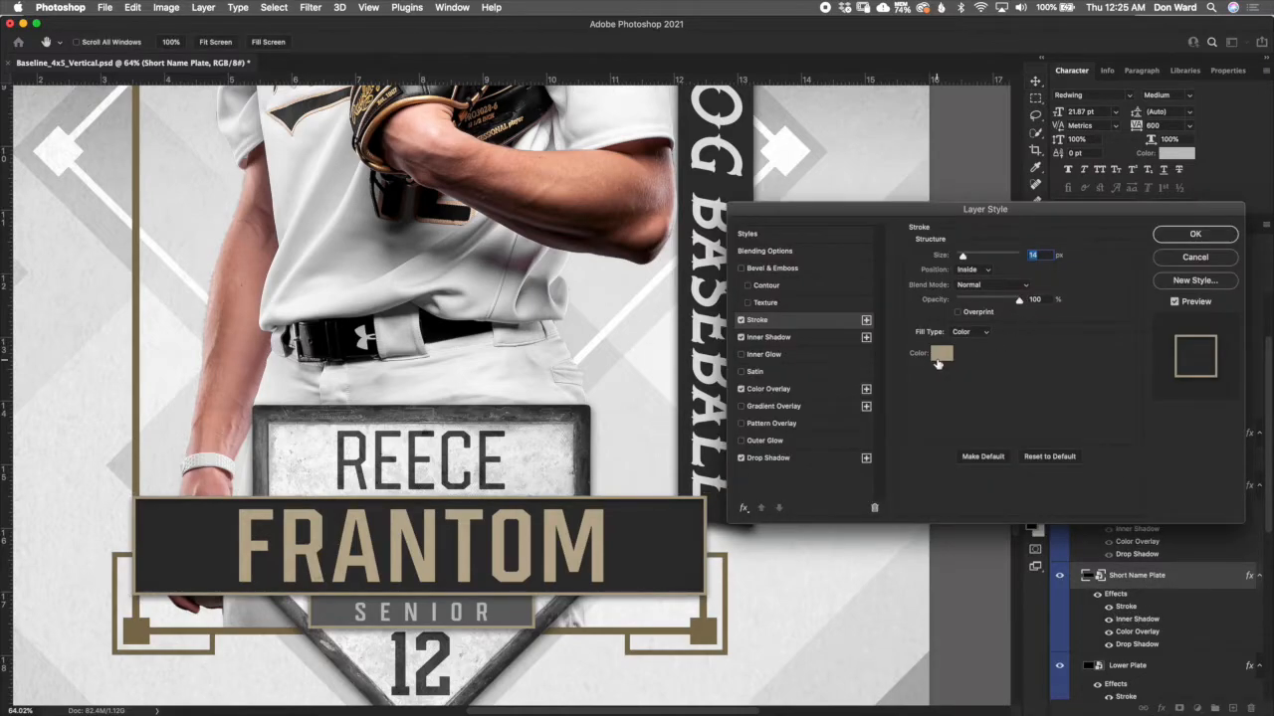
left_click(940, 354)
left_click(936, 173)
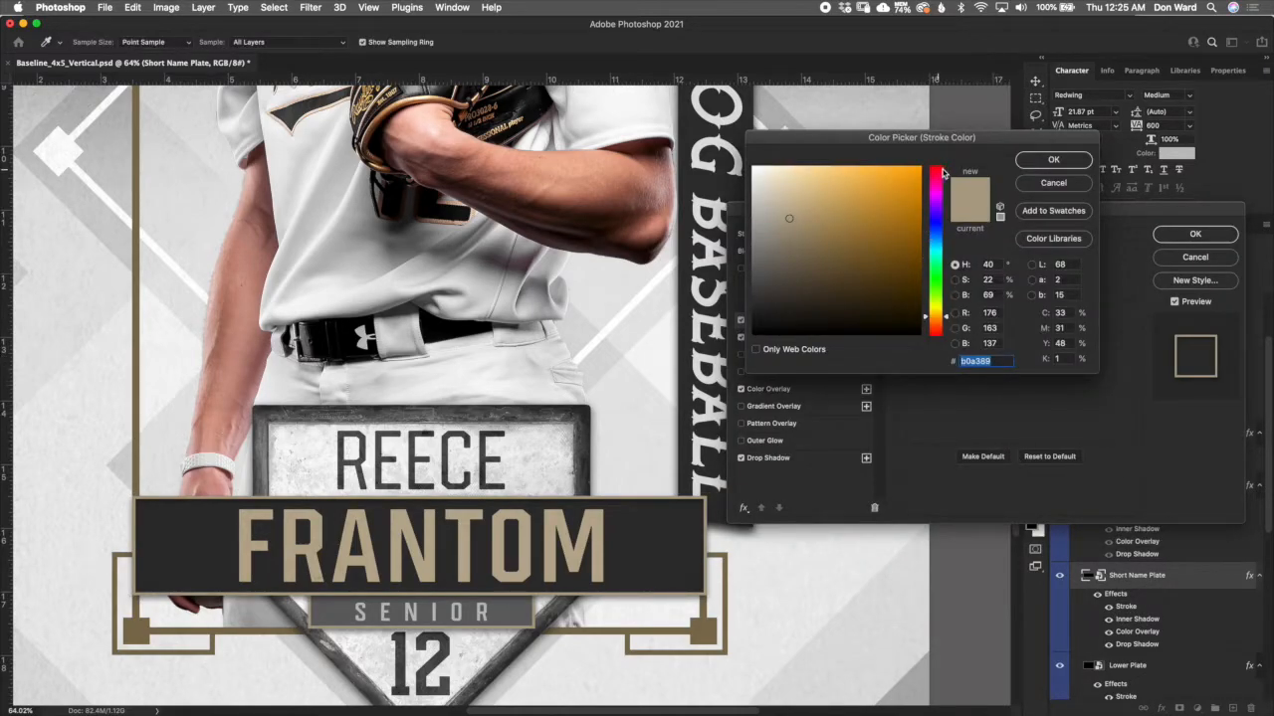
left_click(909, 207)
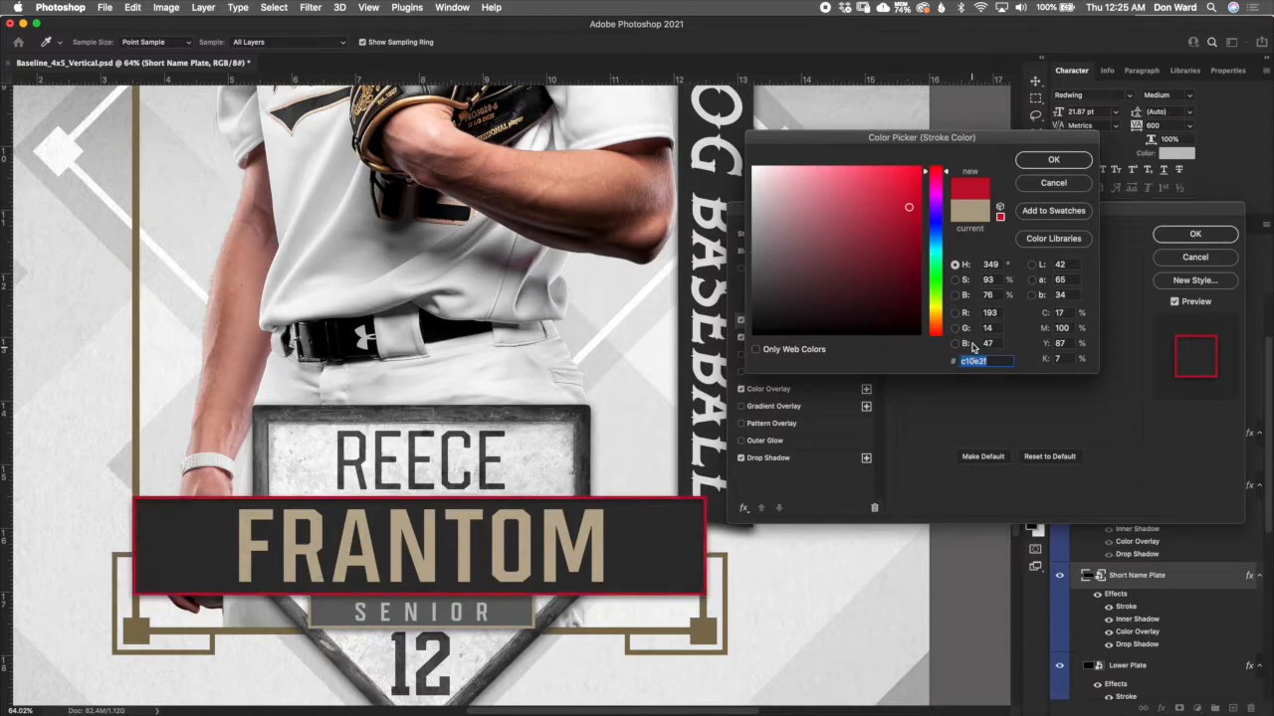
left_click(1064, 183)
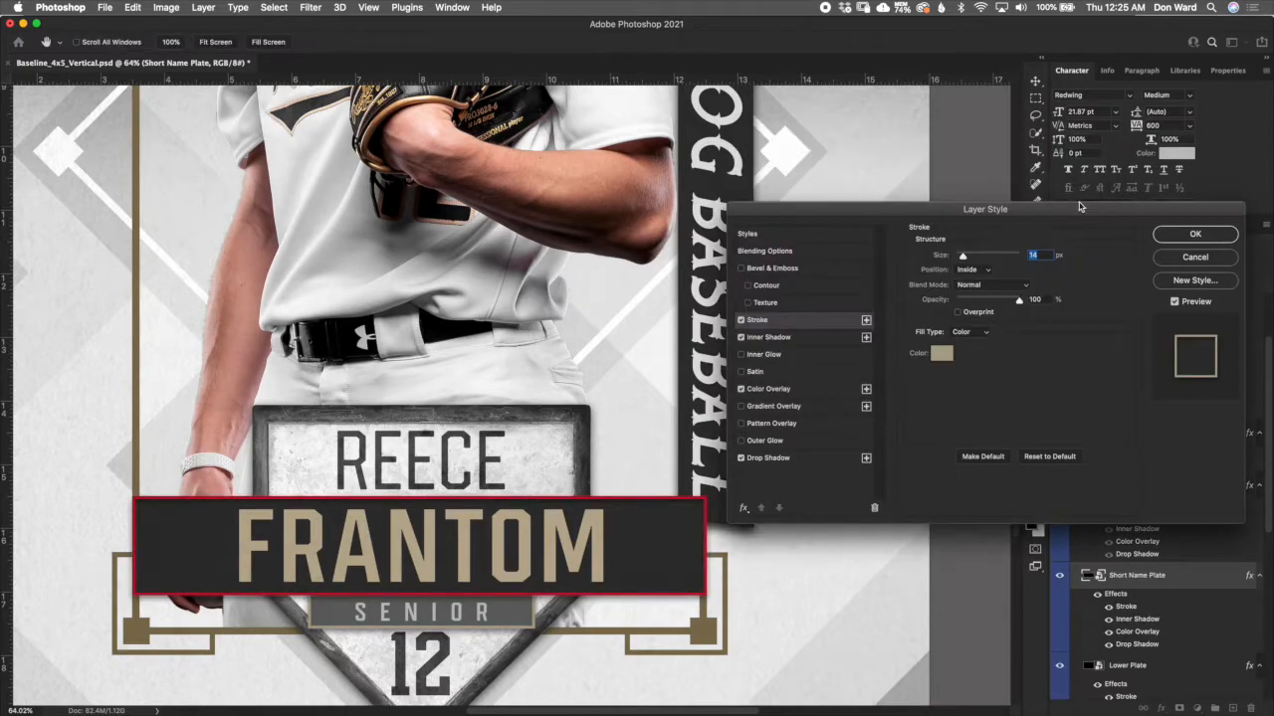
left_click(1199, 257)
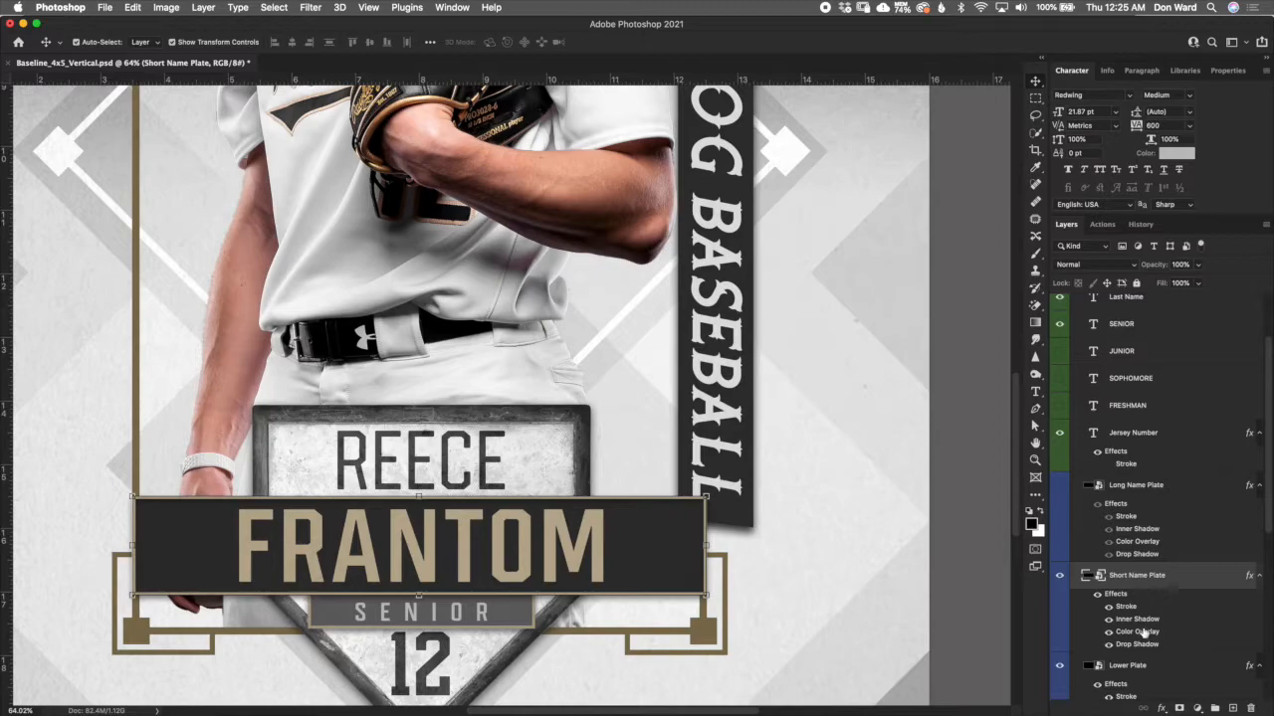
- Try red b41919 as the Short Name Plate's colour overlay, and discard the change
double_click(1137, 631)
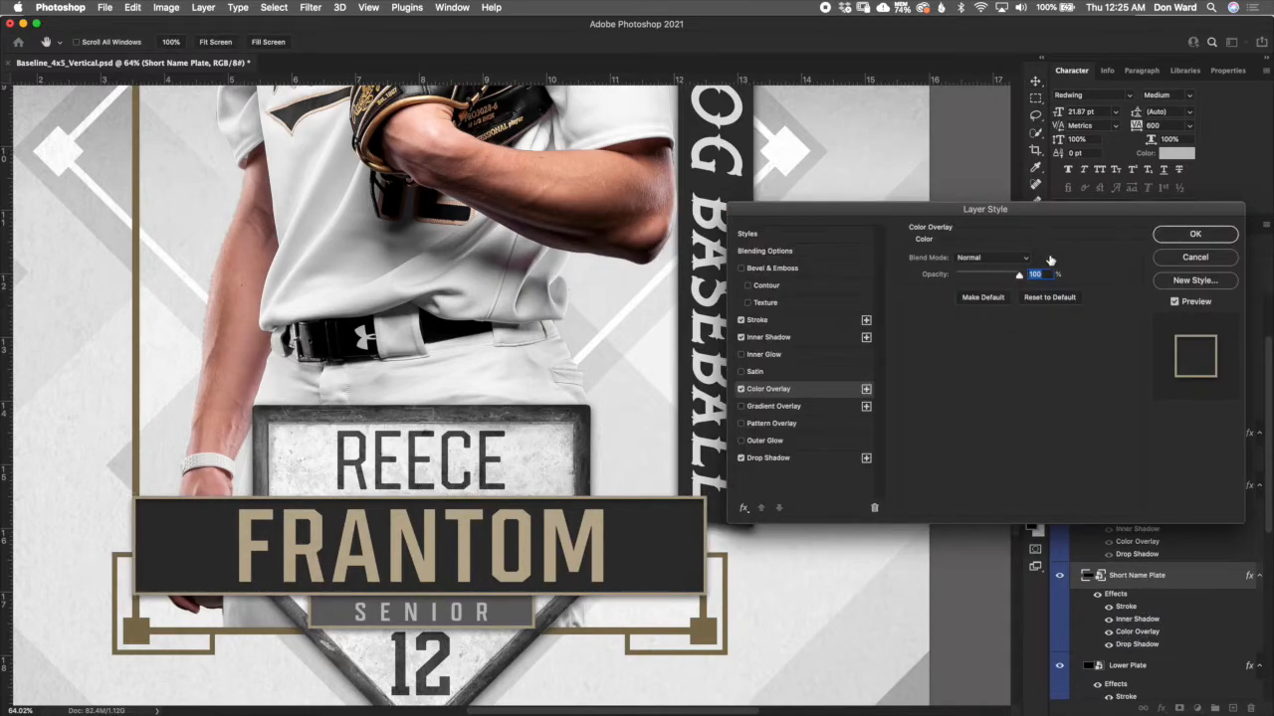
left_click(1053, 260)
left_click(897, 216)
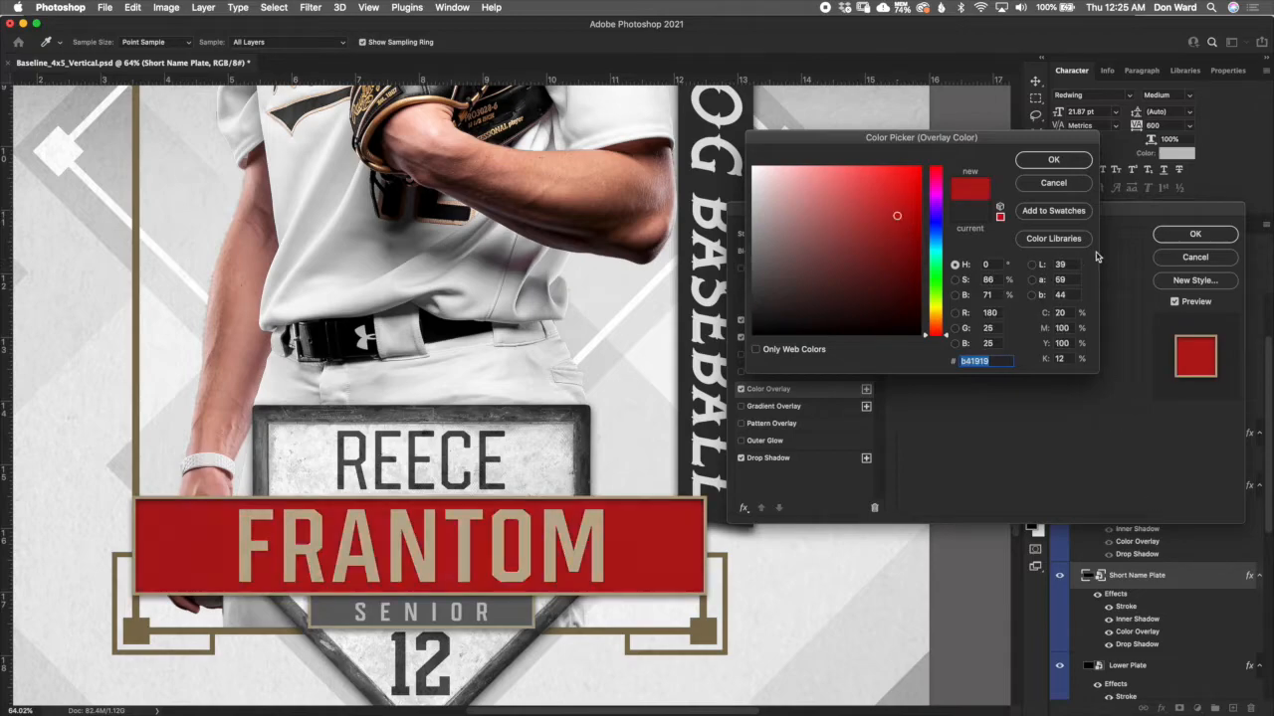
left_click(1074, 185)
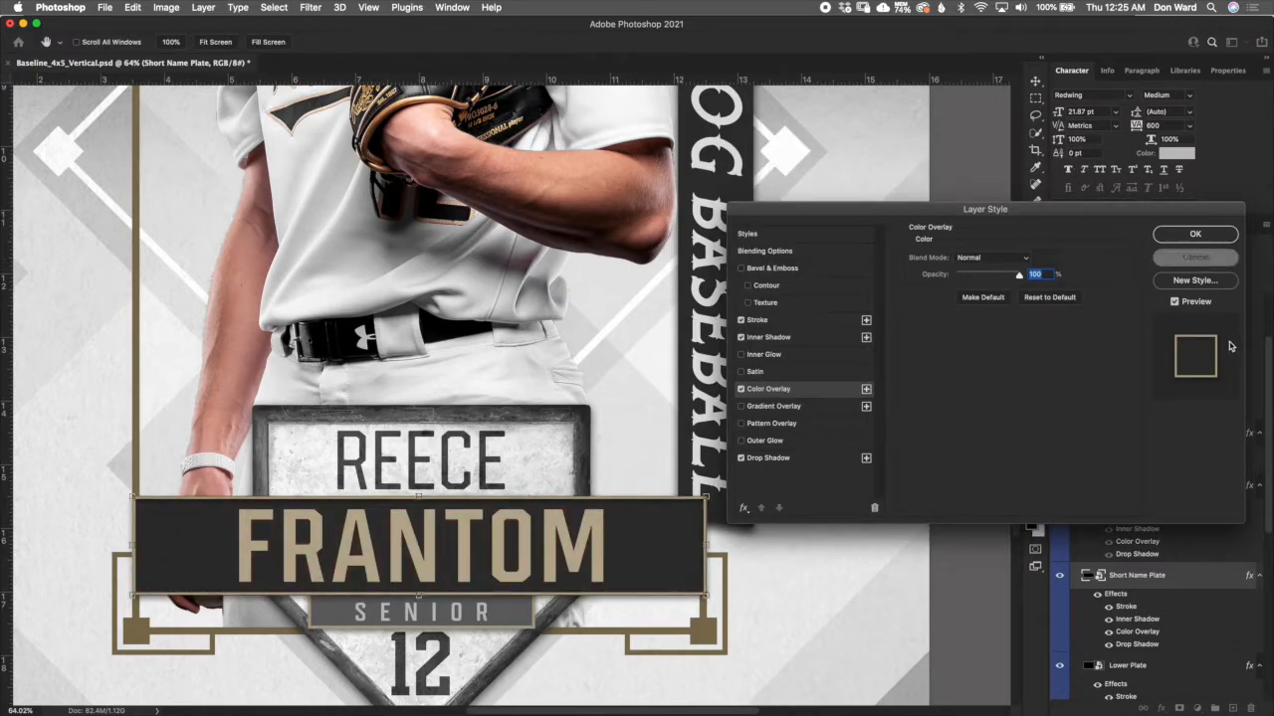
left_click(1208, 255)
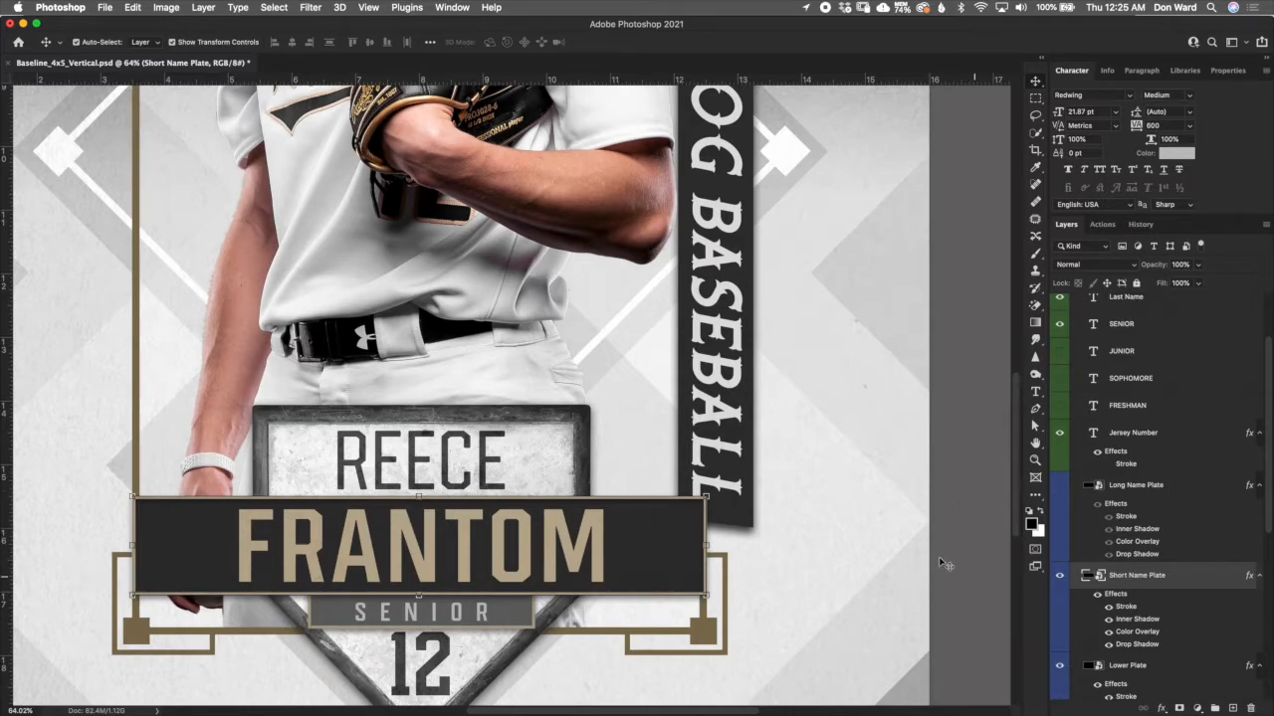
- Select the Home Plate layer below the Lower Plate layer in the Lower Text group
scroll(898, 529, "down", 3)
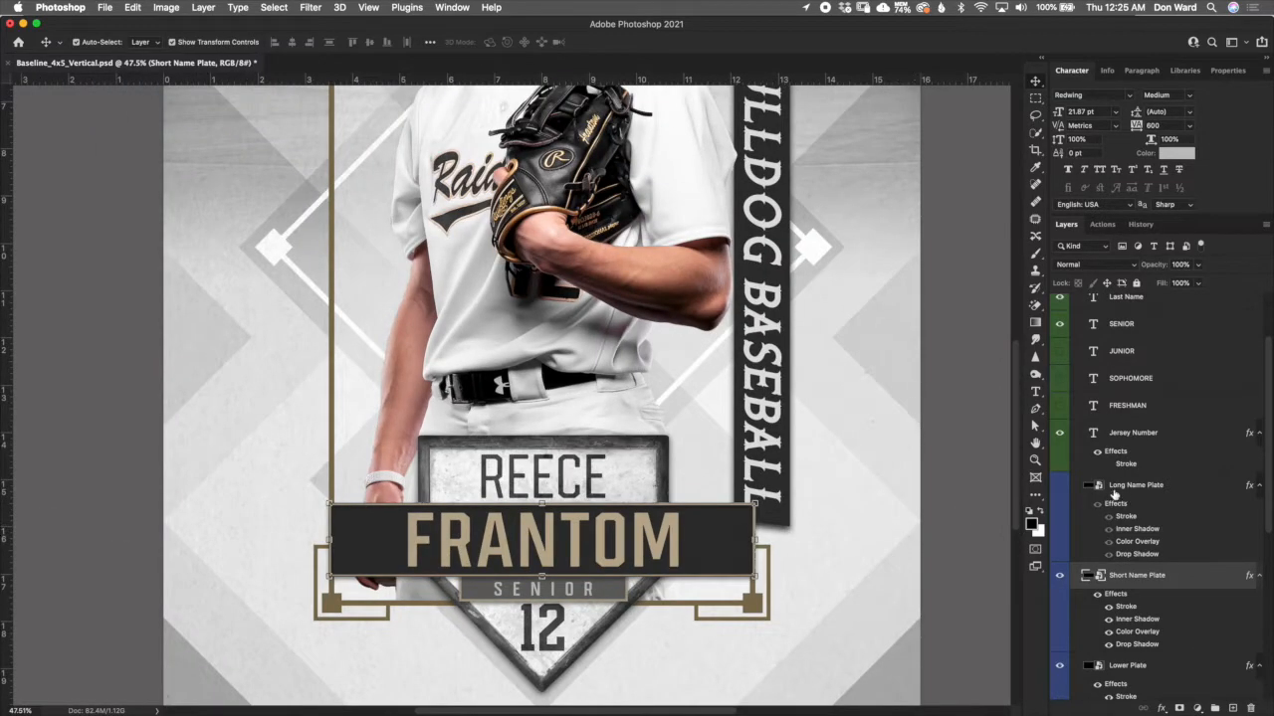
left_click_drag(1266, 504, 1266, 591)
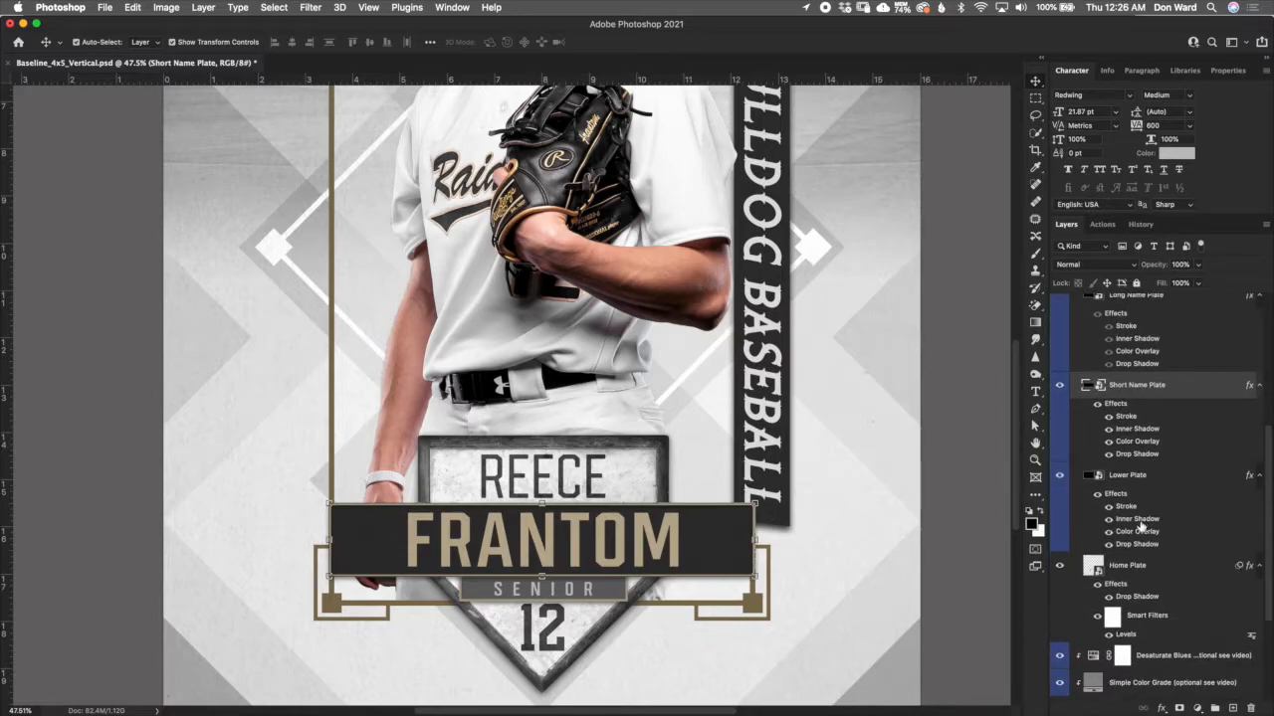
left_click(1160, 573)
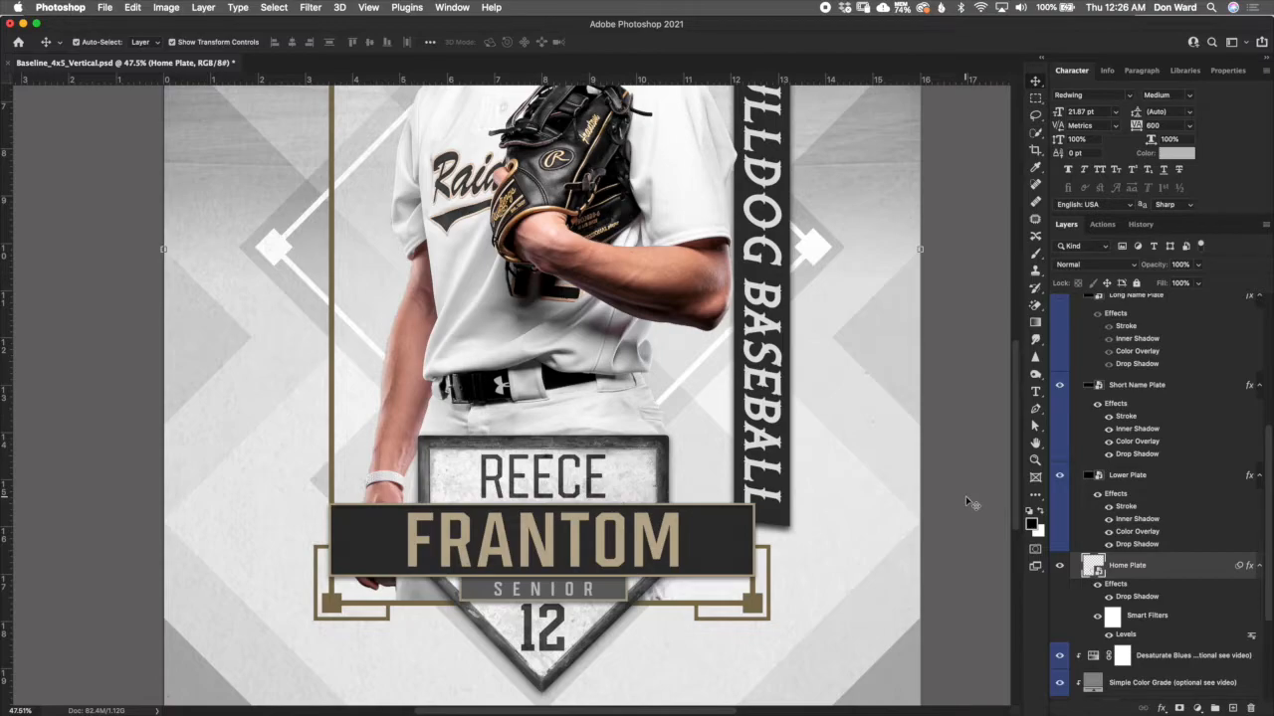
- Collapse the Lower Text group and select the Paper texture layer clipped above it
scroll(1262, 547, "up", 10)
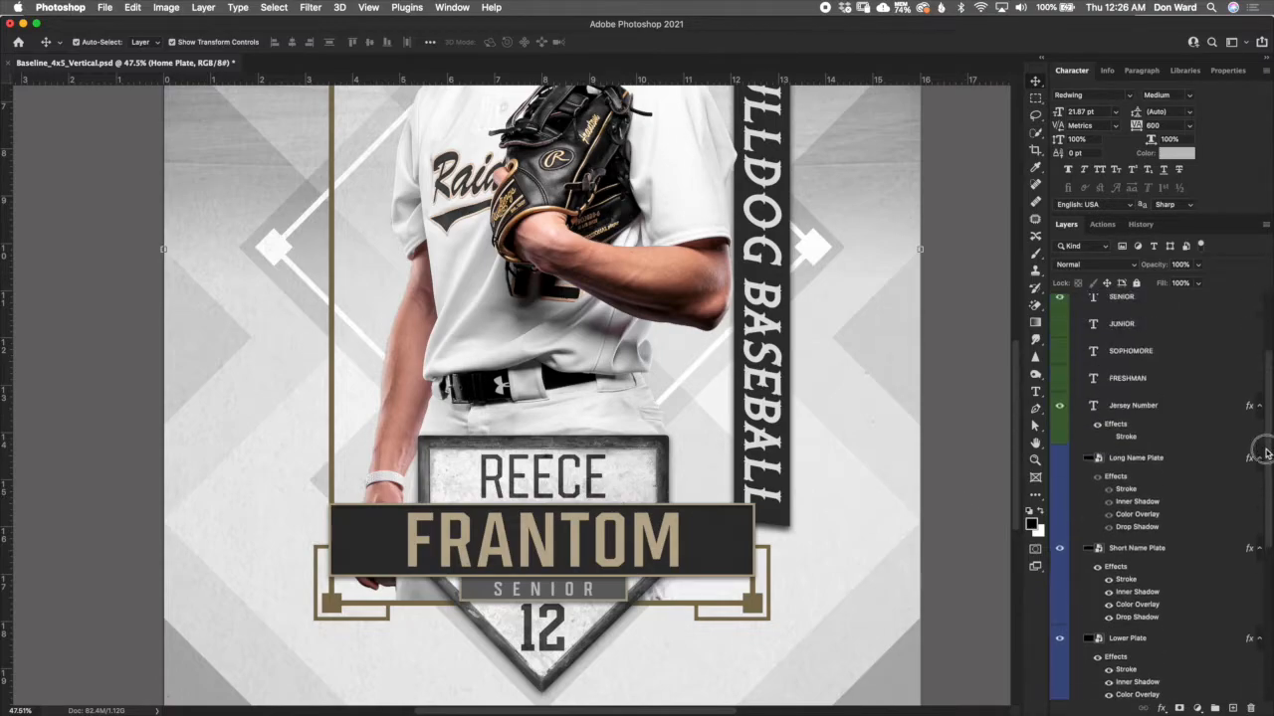
left_click(1134, 328)
left_click(1078, 329)
left_click(1149, 317)
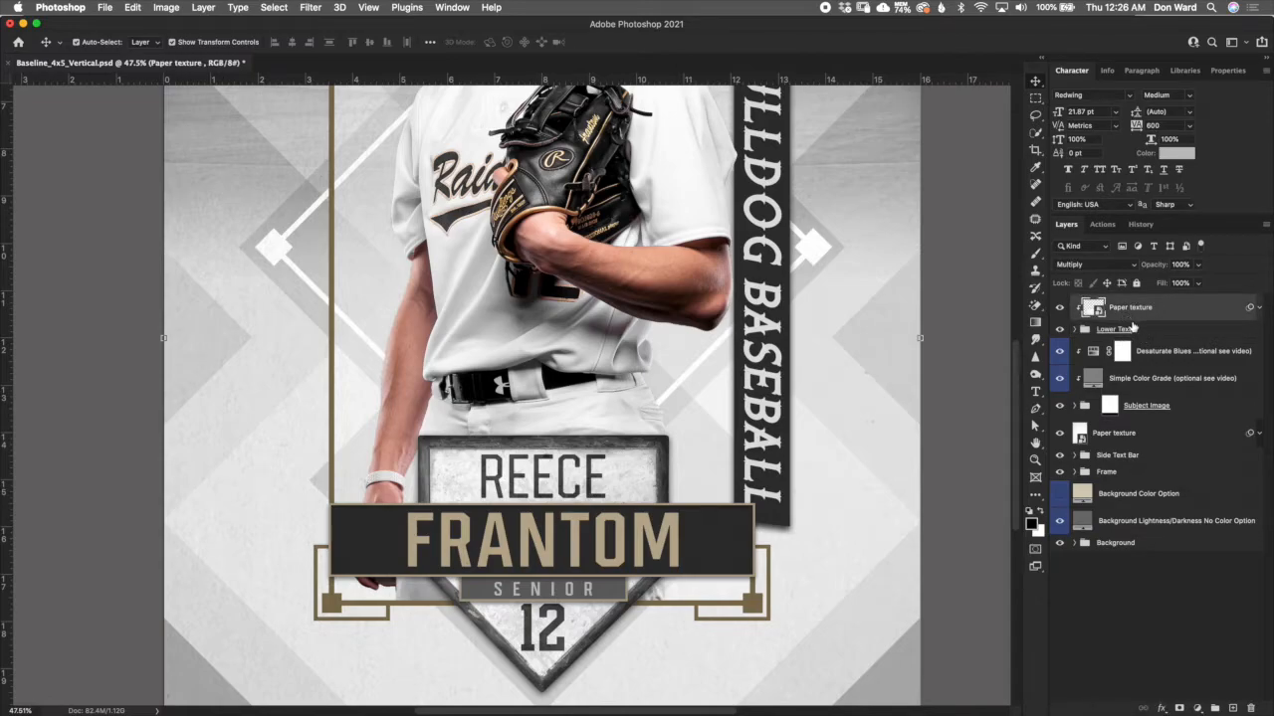
- Compare the last name's lettering with the upper Paper texture layer off and on, and examine the texture on the background close up
scroll(670, 548, "up", 6)
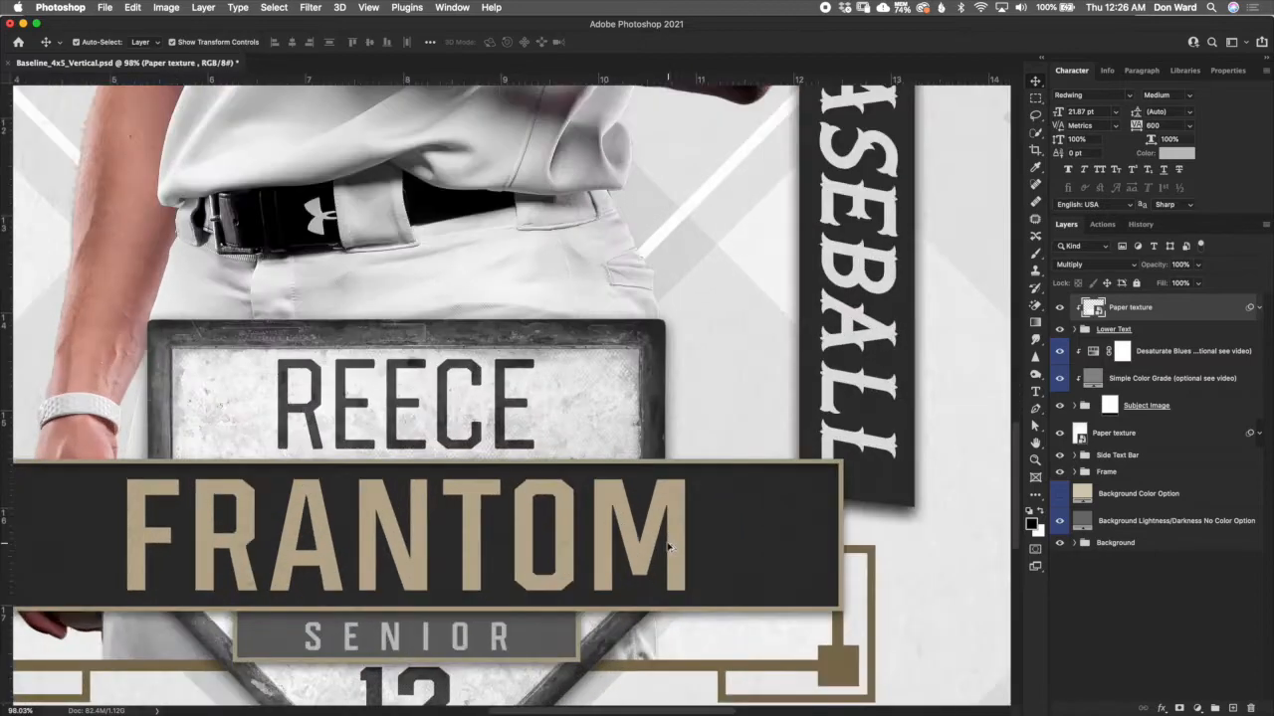
scroll(655, 543, "up", 2)
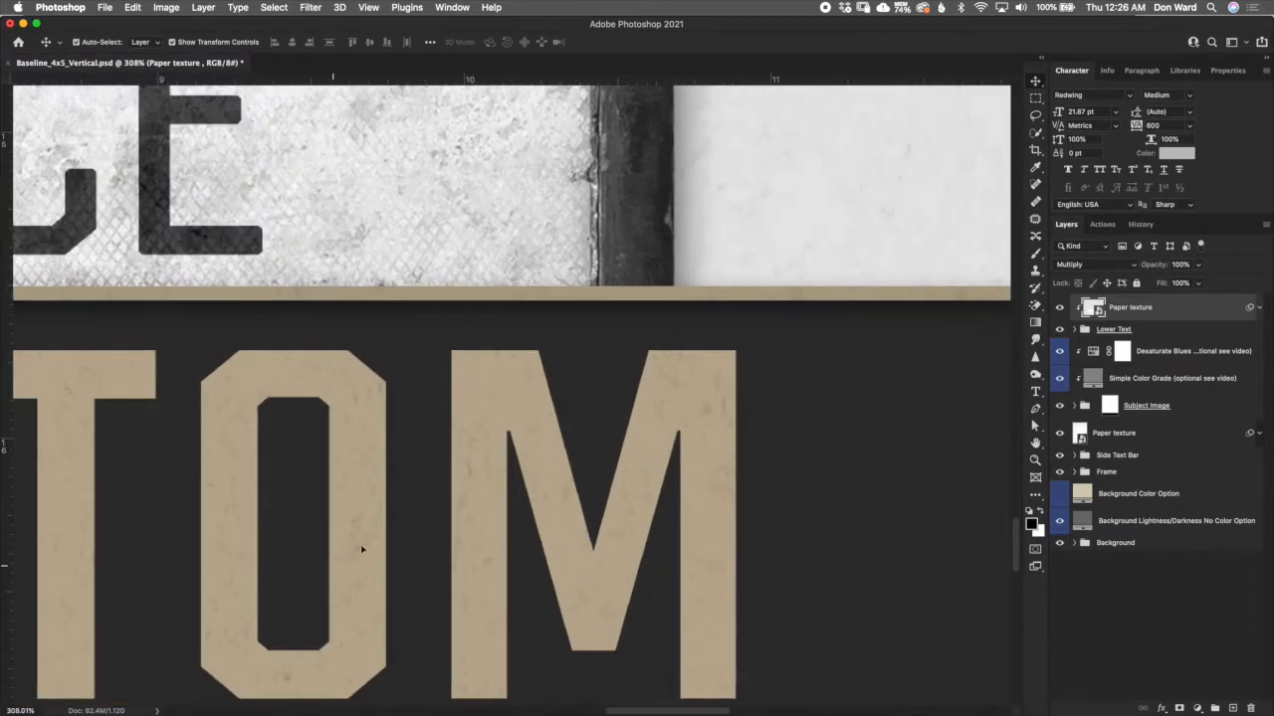
left_click(1058, 307)
left_click(1058, 308)
scroll(748, 563, "down", 5)
scroll(94, 422, "up", 5)
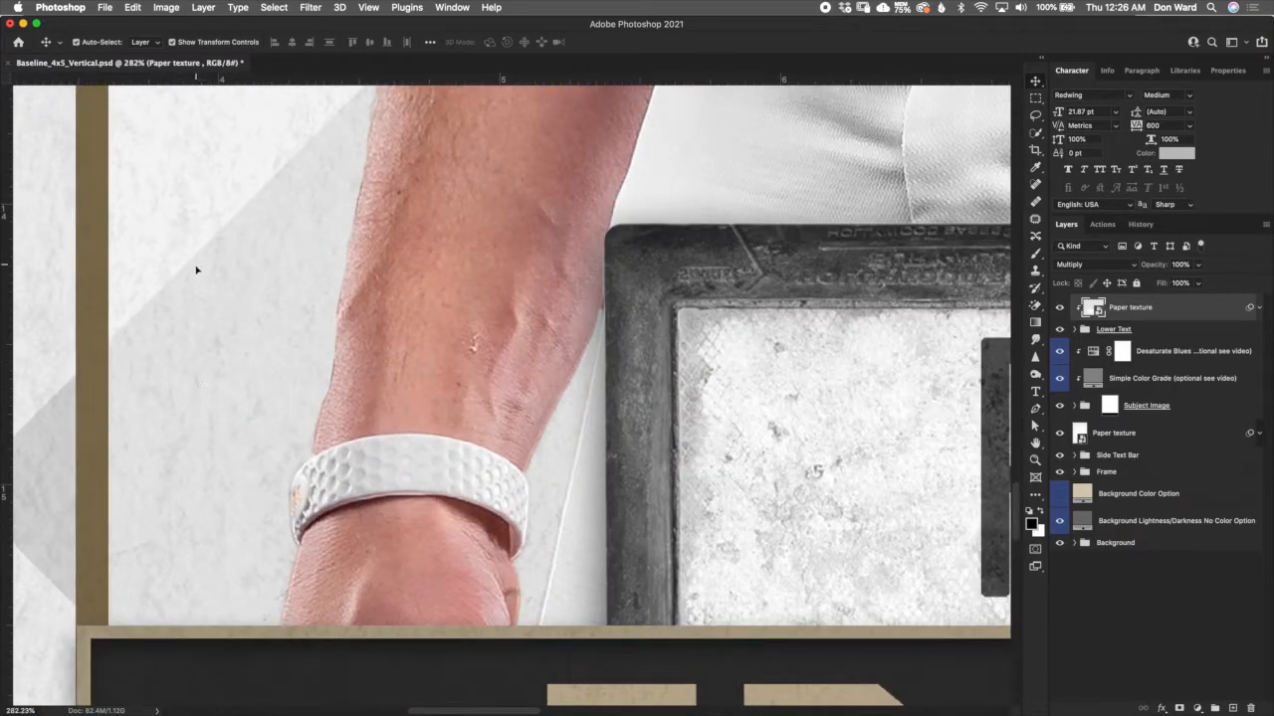
left_click_drag(188, 279, 726, 543)
scroll(772, 469, "down", 10)
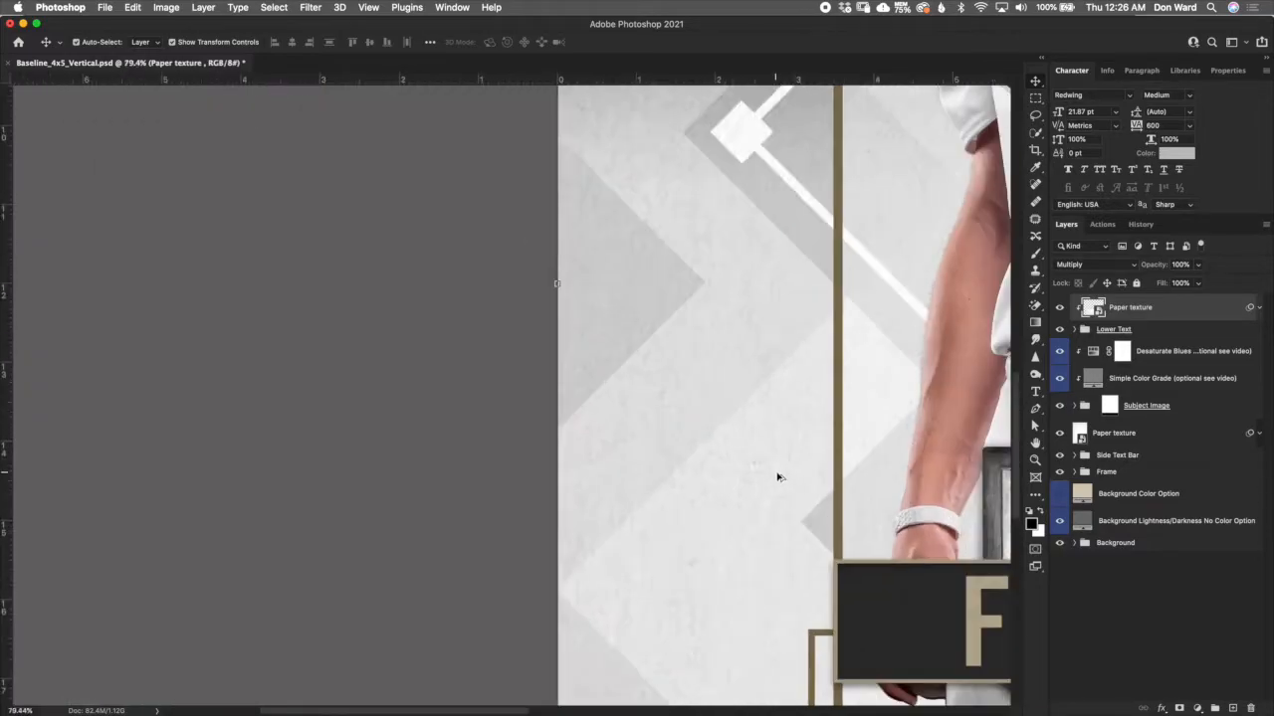
key("super+0")
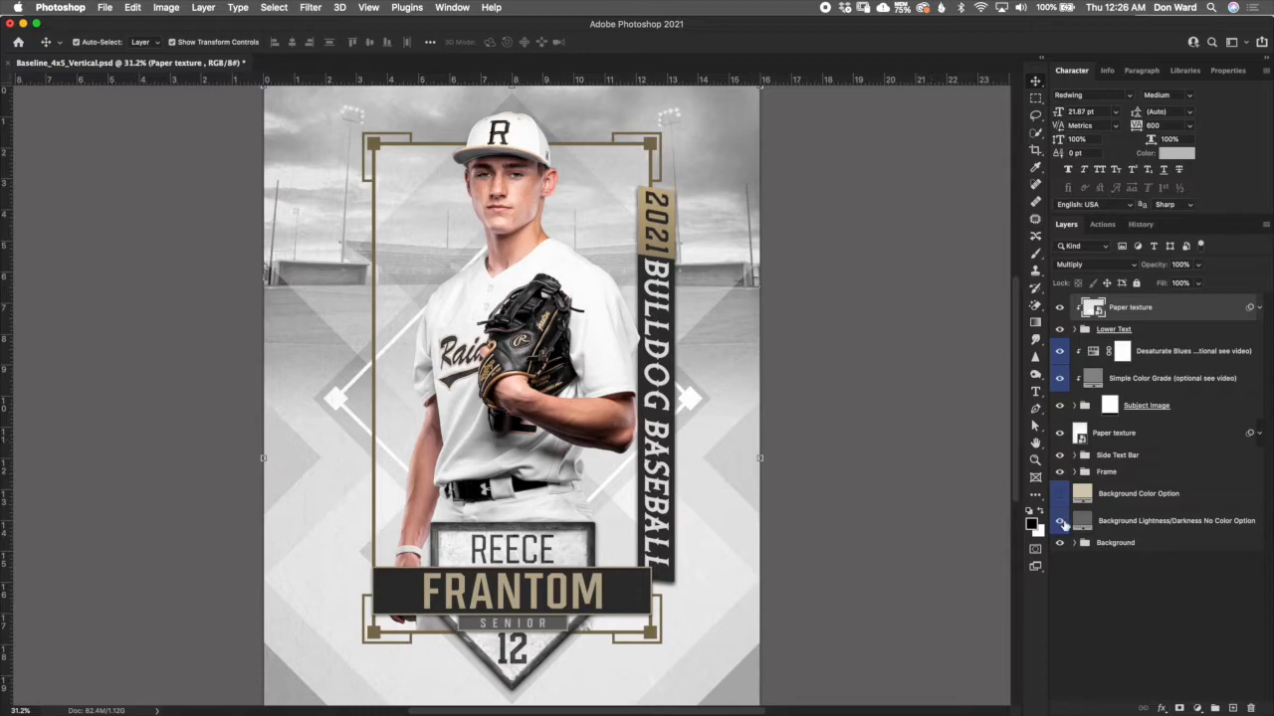
- Review the layer order by selecting the Lower Text, Background and Side Text Bar groups and the lower Paper texture layer in turn
left_click(1144, 332)
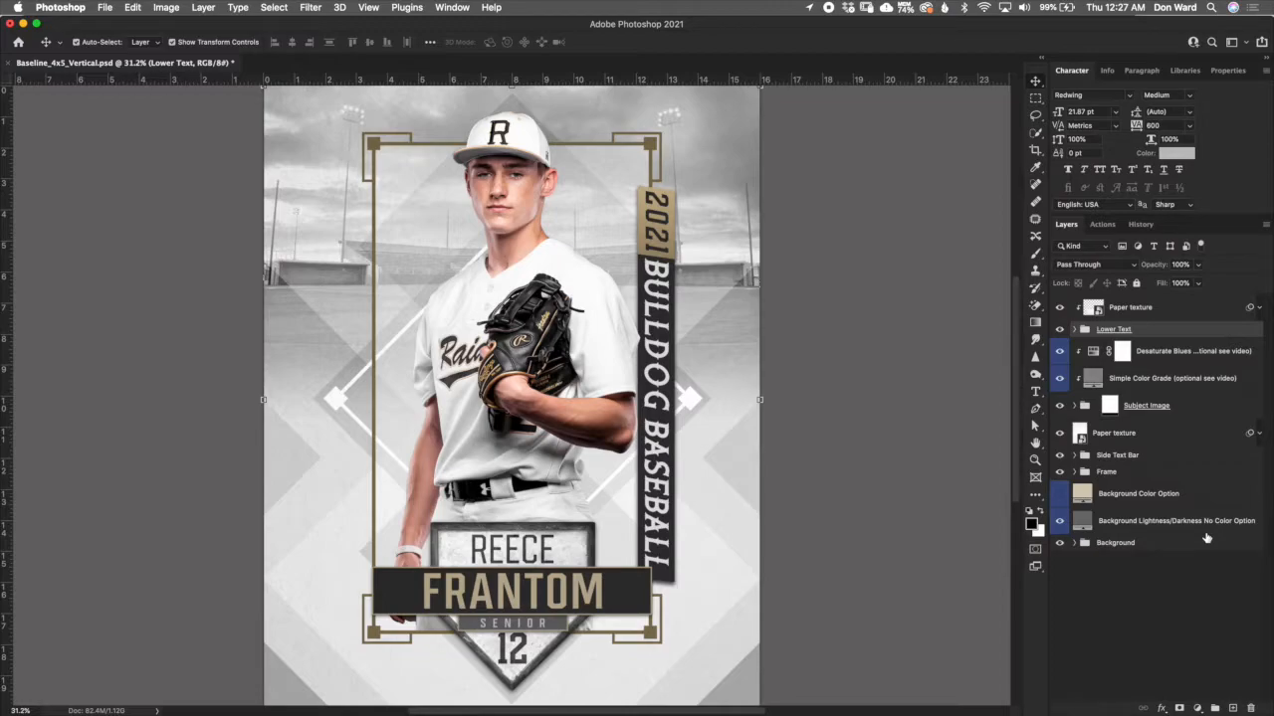
left_click(1149, 571)
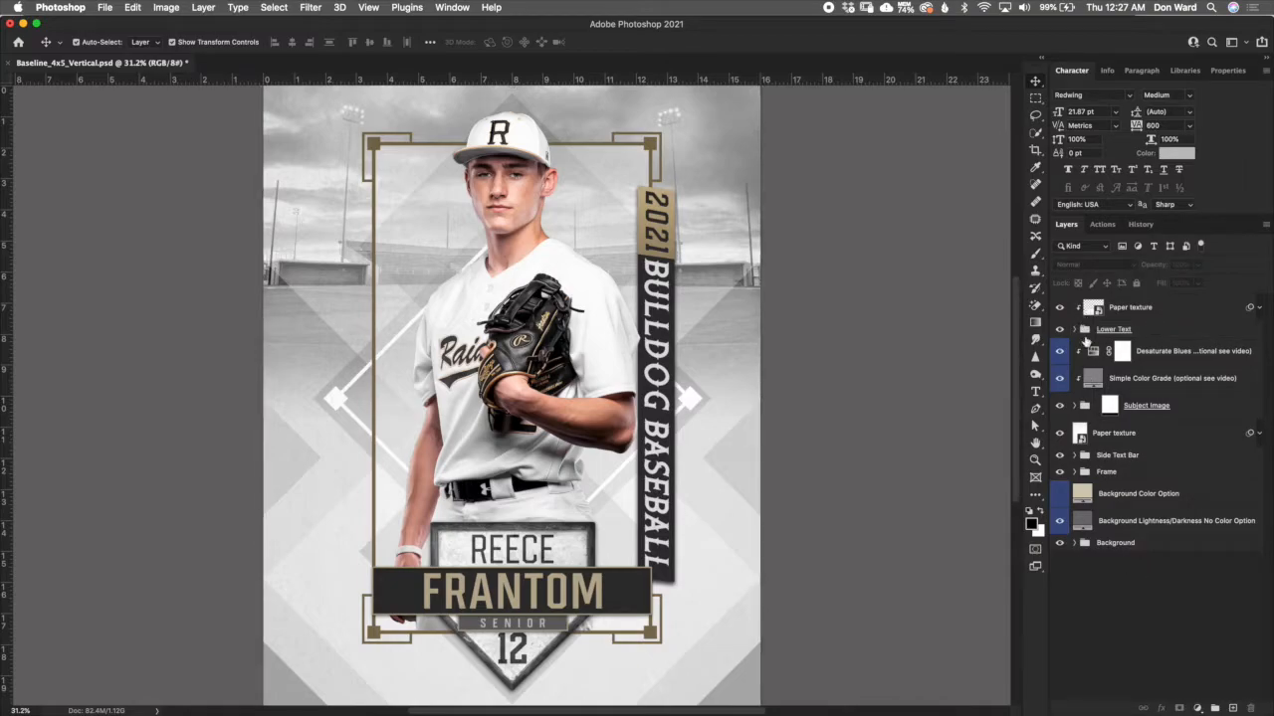
left_click(1142, 552)
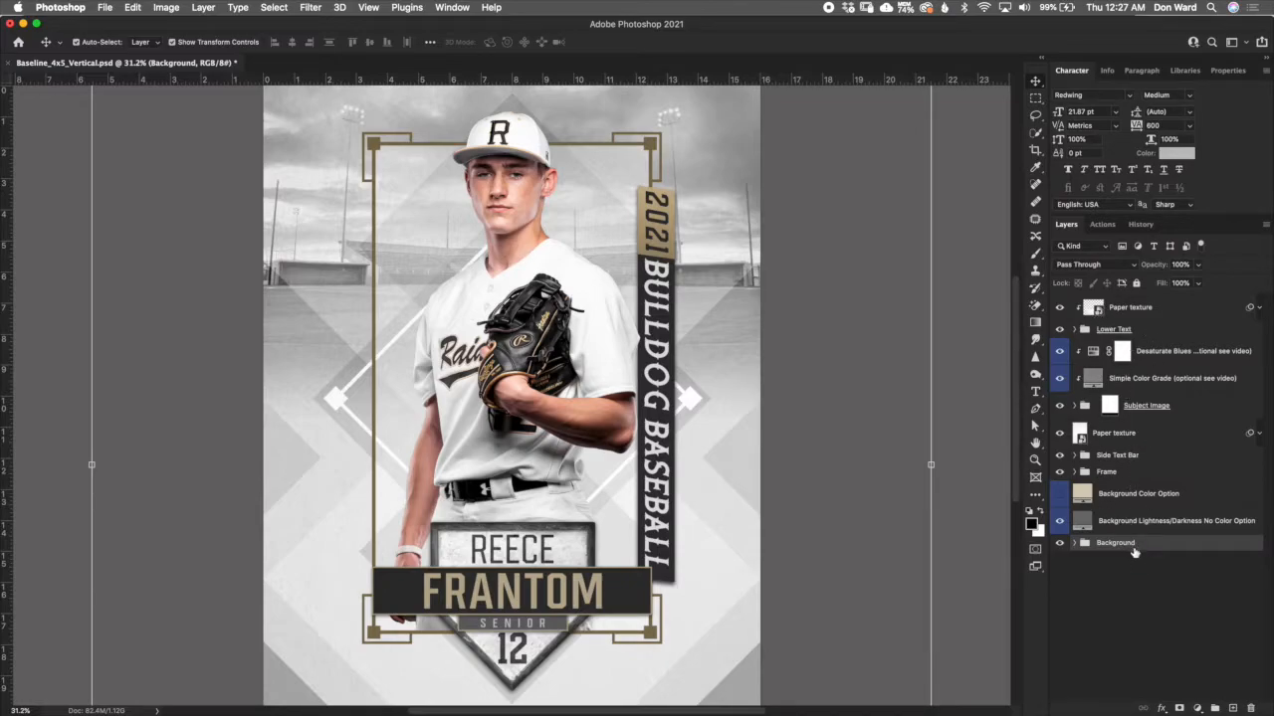
left_click(1136, 458)
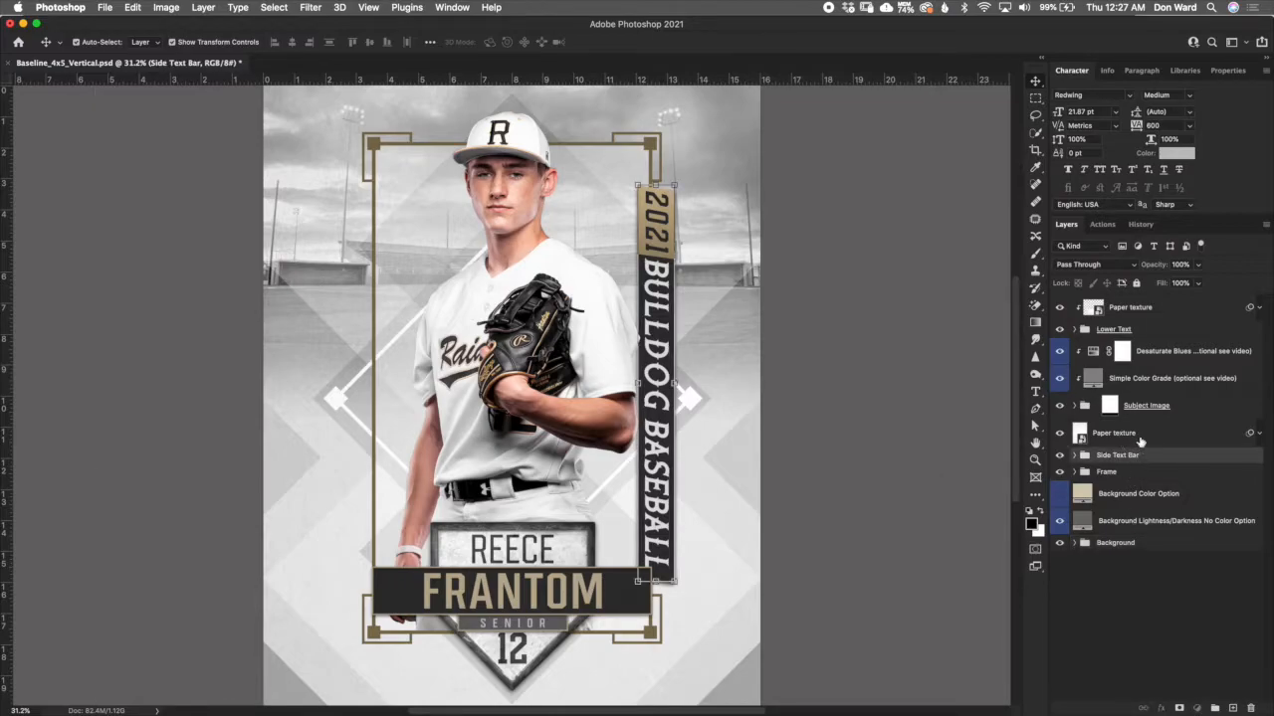
left_click(1142, 439)
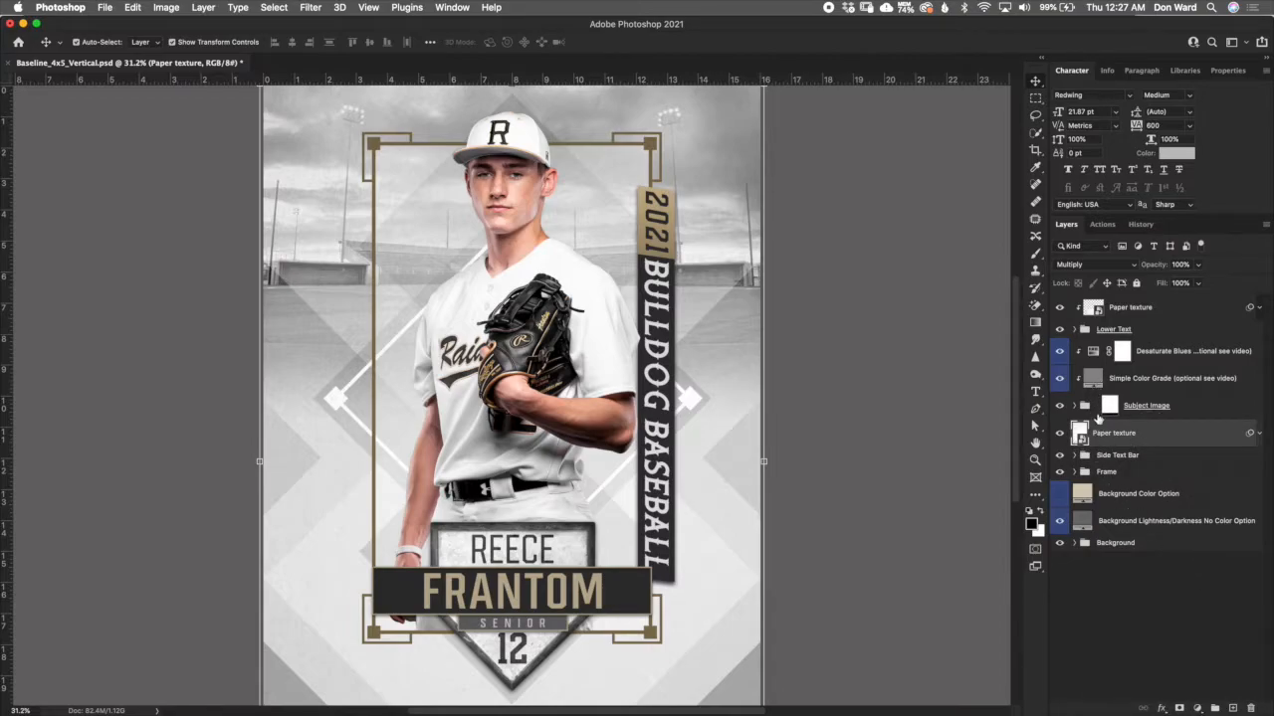
- Select the Subject Image group and expand it to show the Sample Subject layer
left_click(1164, 406)
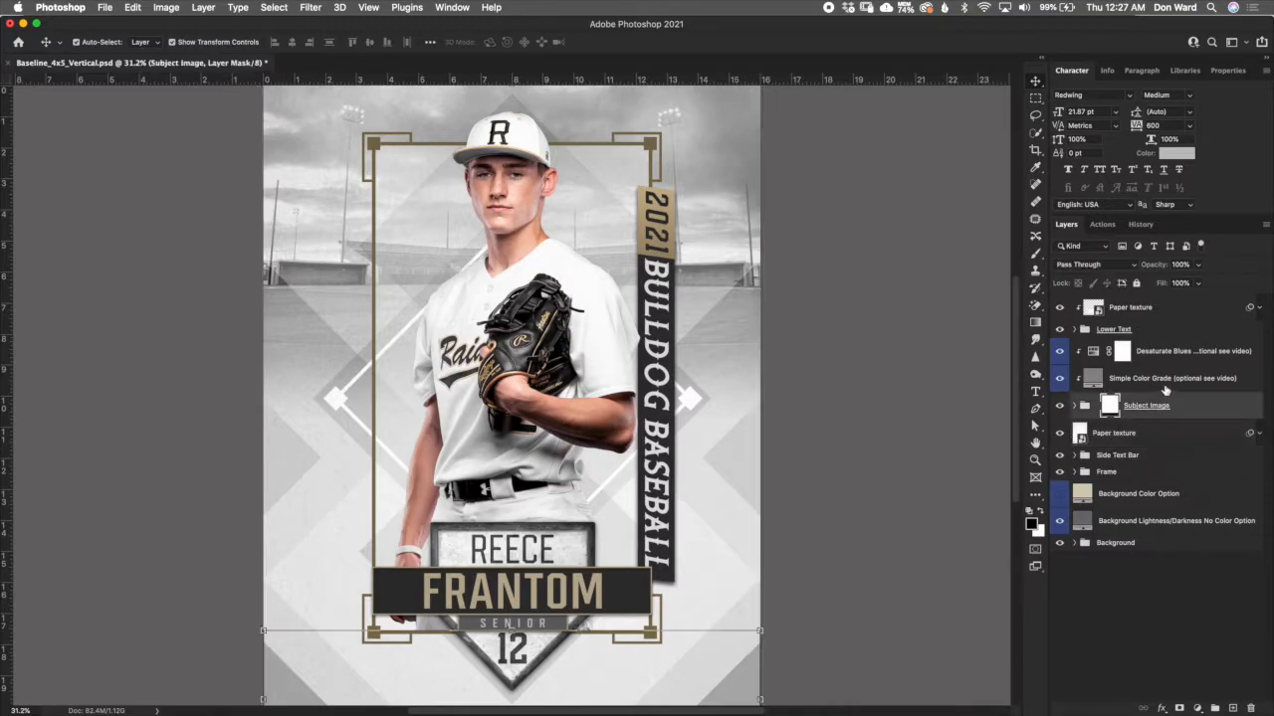
left_click(1121, 383)
left_click(1082, 407)
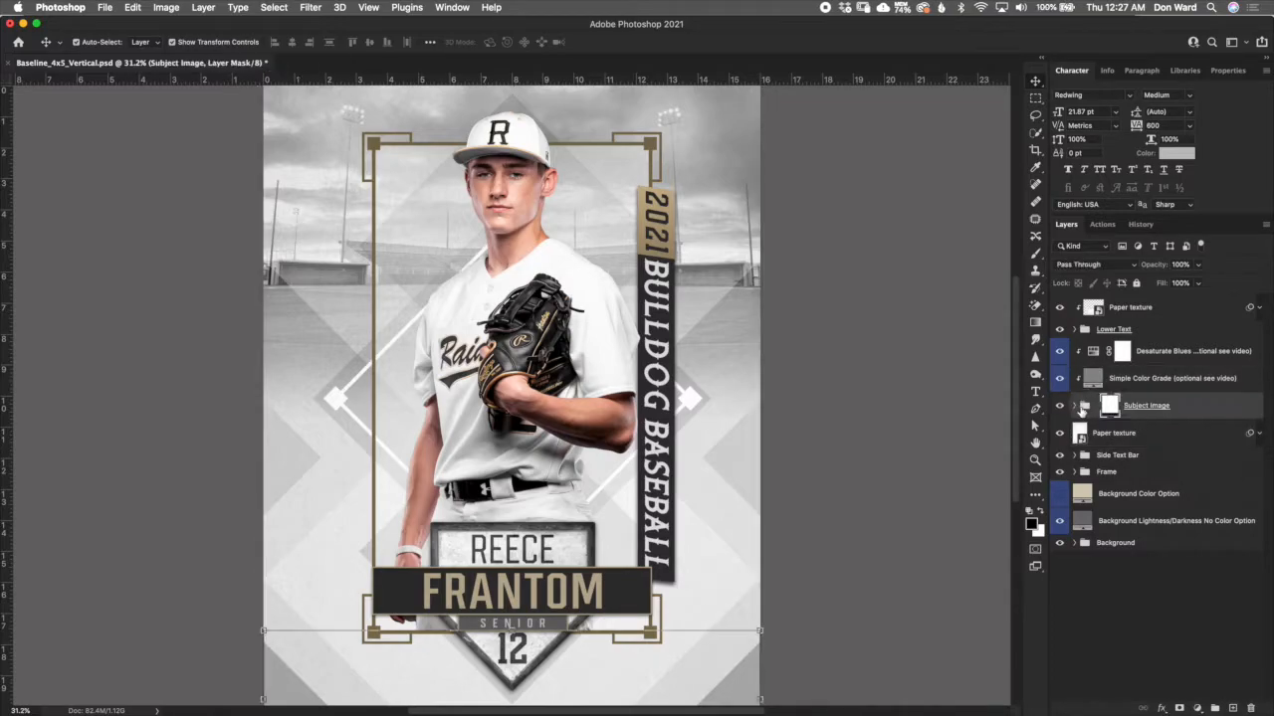
left_click(1075, 406)
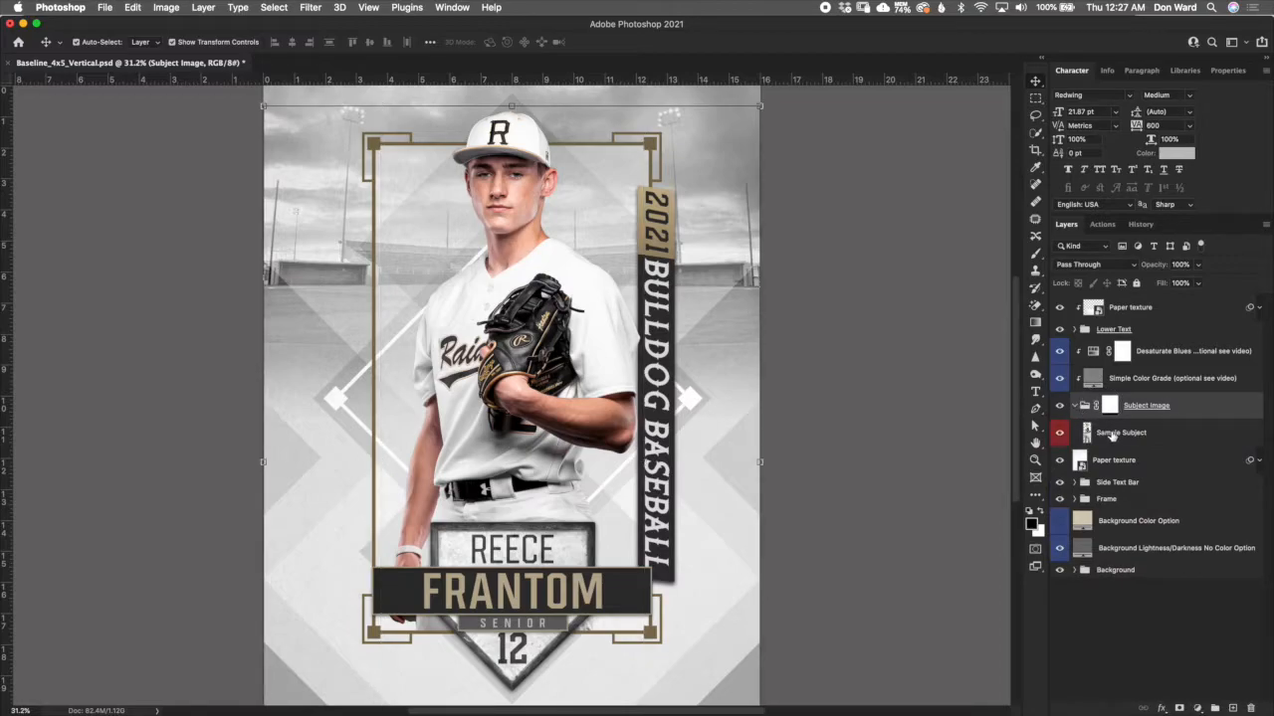
- Select the Simple Color Grade and Desaturate Blues layers clipped to the Subject Image group in turn
left_click(1098, 381)
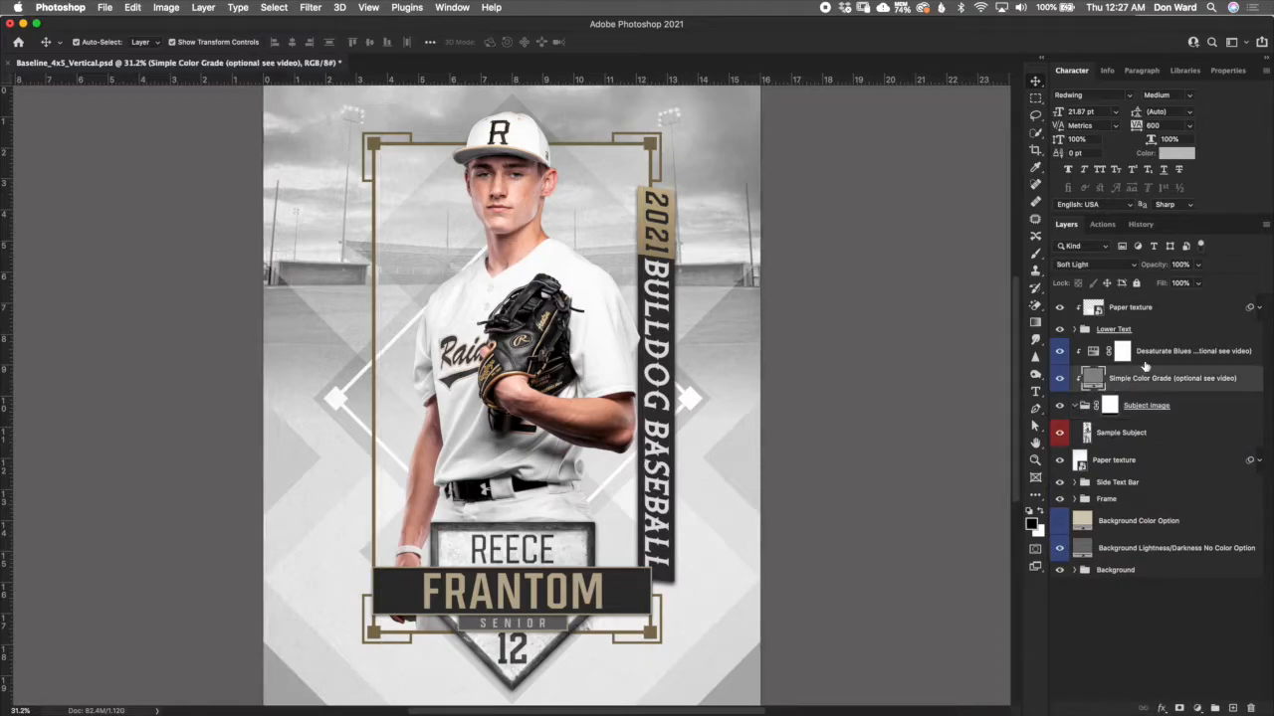
left_click(1154, 354)
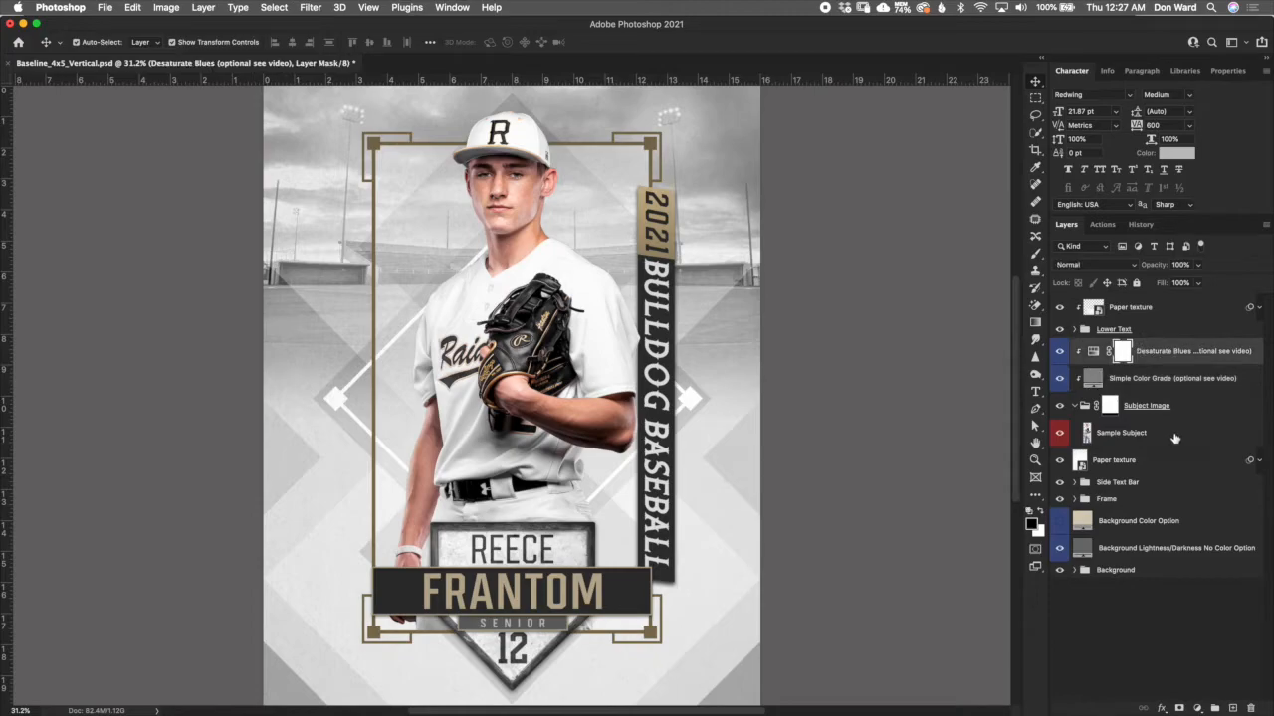
left_click(1145, 390)
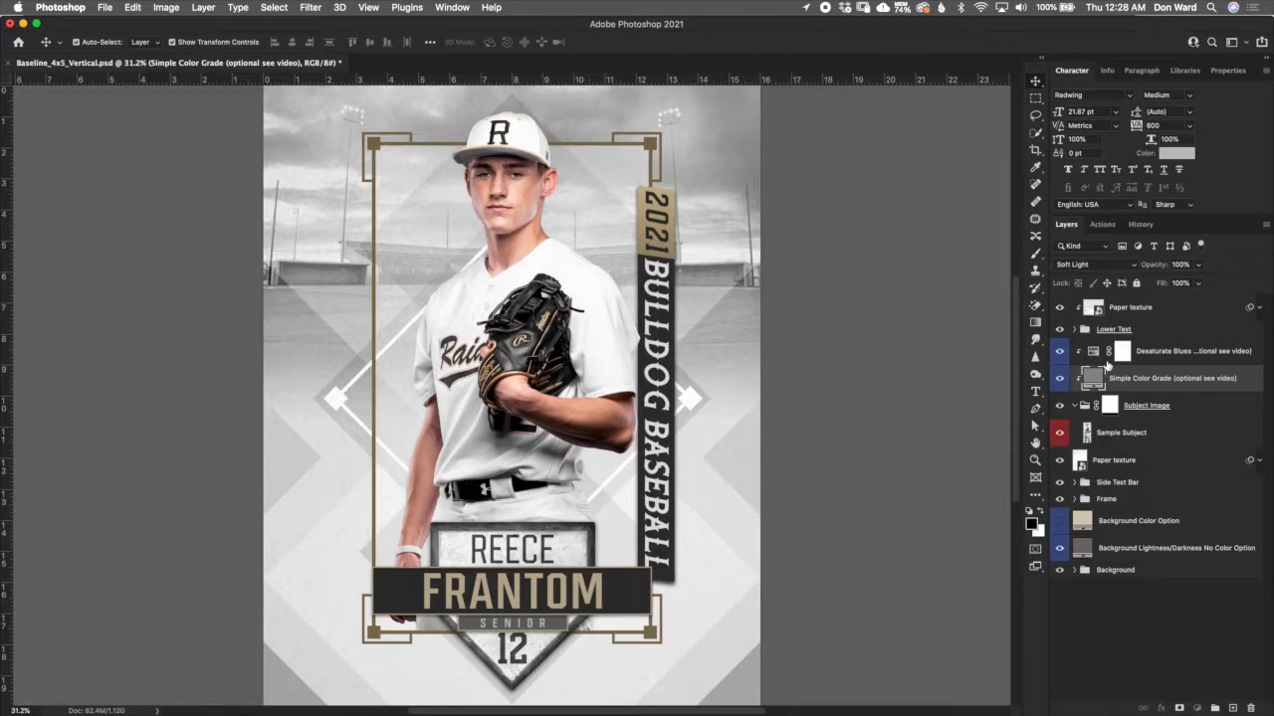
left_click(1115, 356)
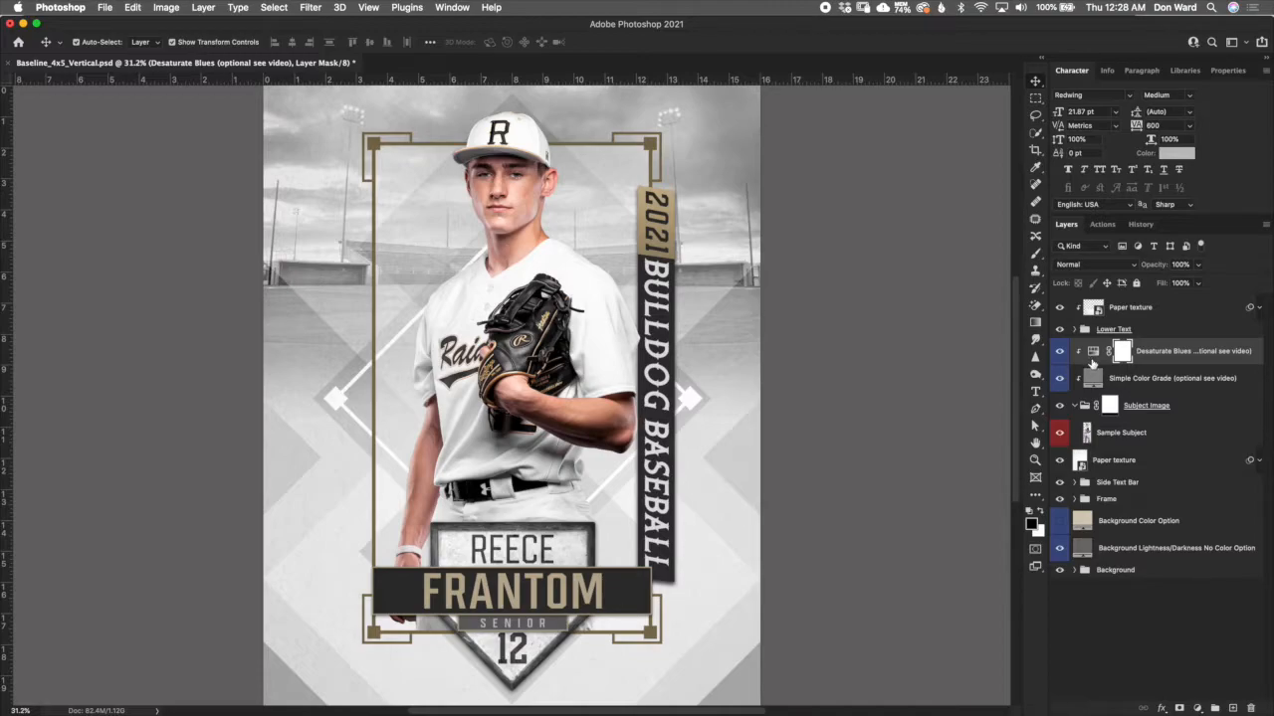
- Review the Desaturate Blues layer's Hue/Saturation settings for Blues and Cyans, and check the layer's effect on the poster
left_click(1094, 353)
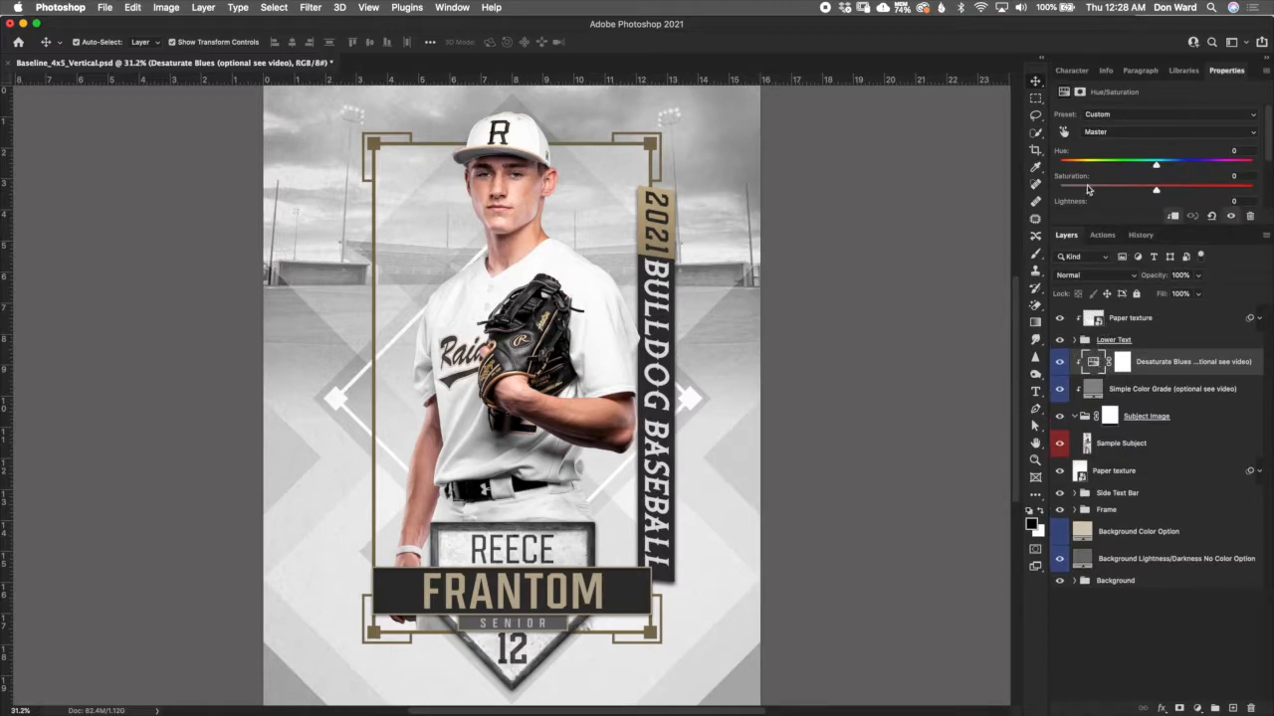
left_click(1117, 131)
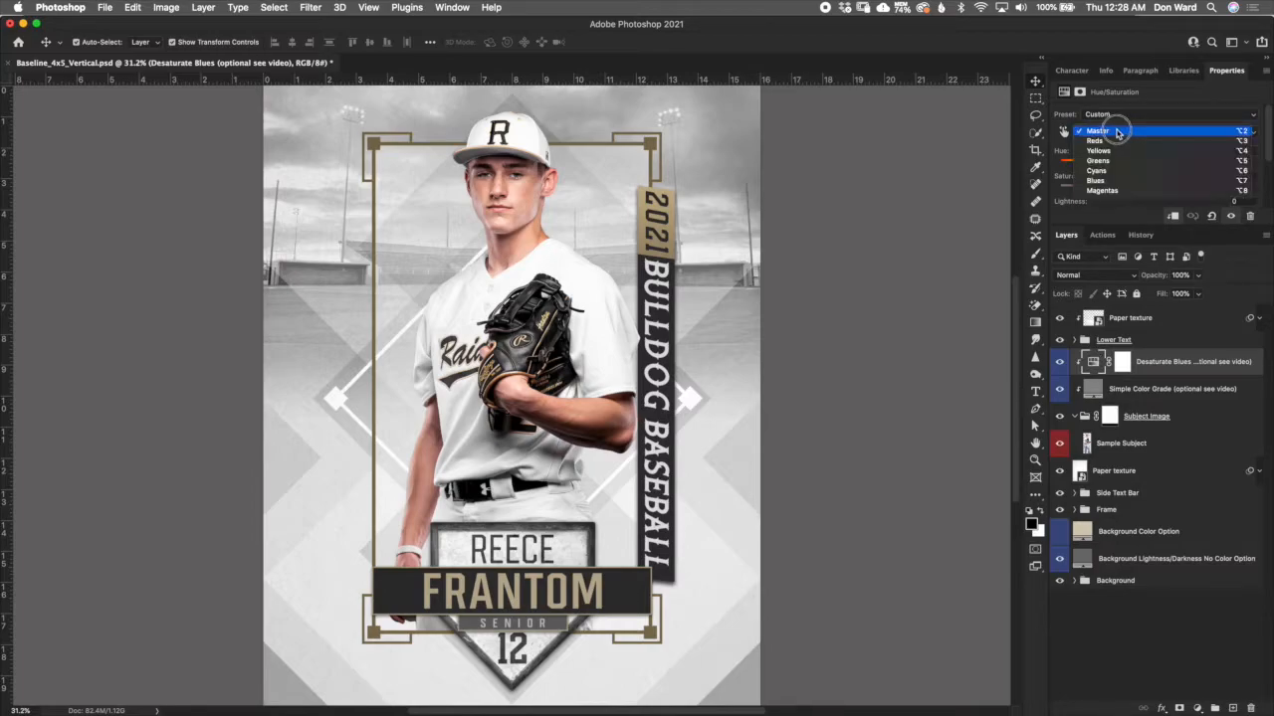
left_click(1124, 180)
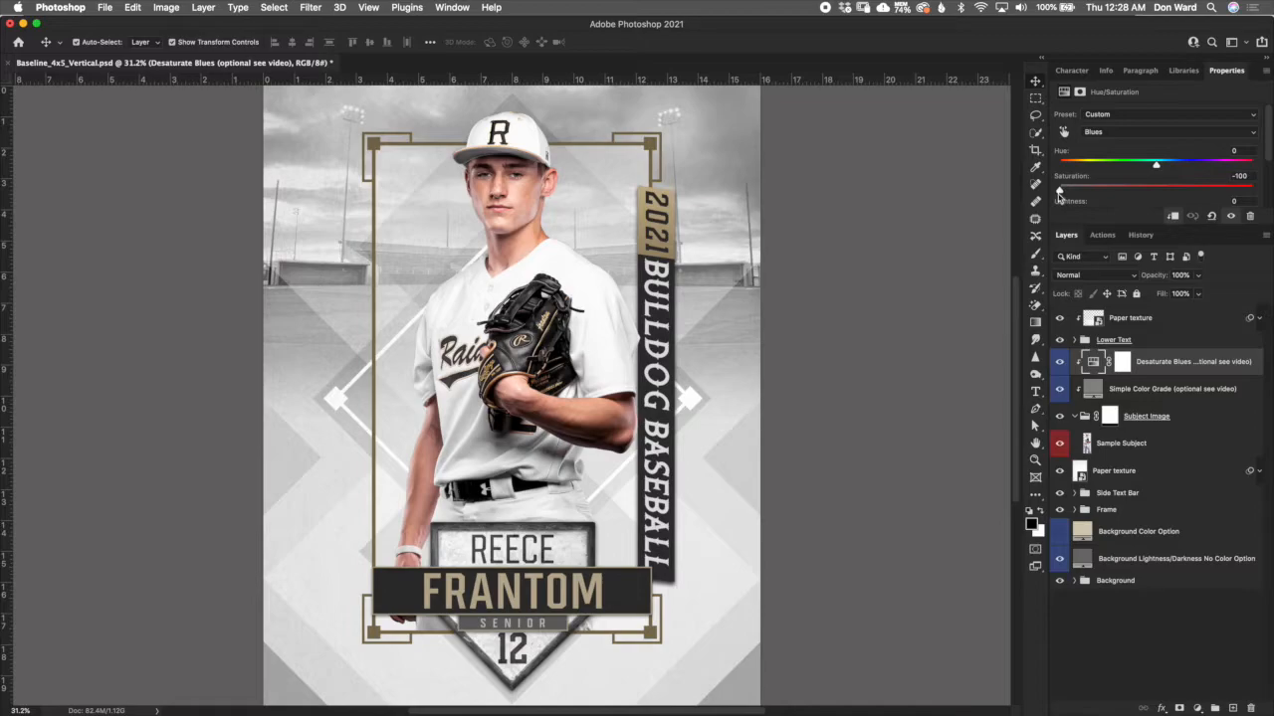
left_click(1106, 132)
left_click(1105, 121)
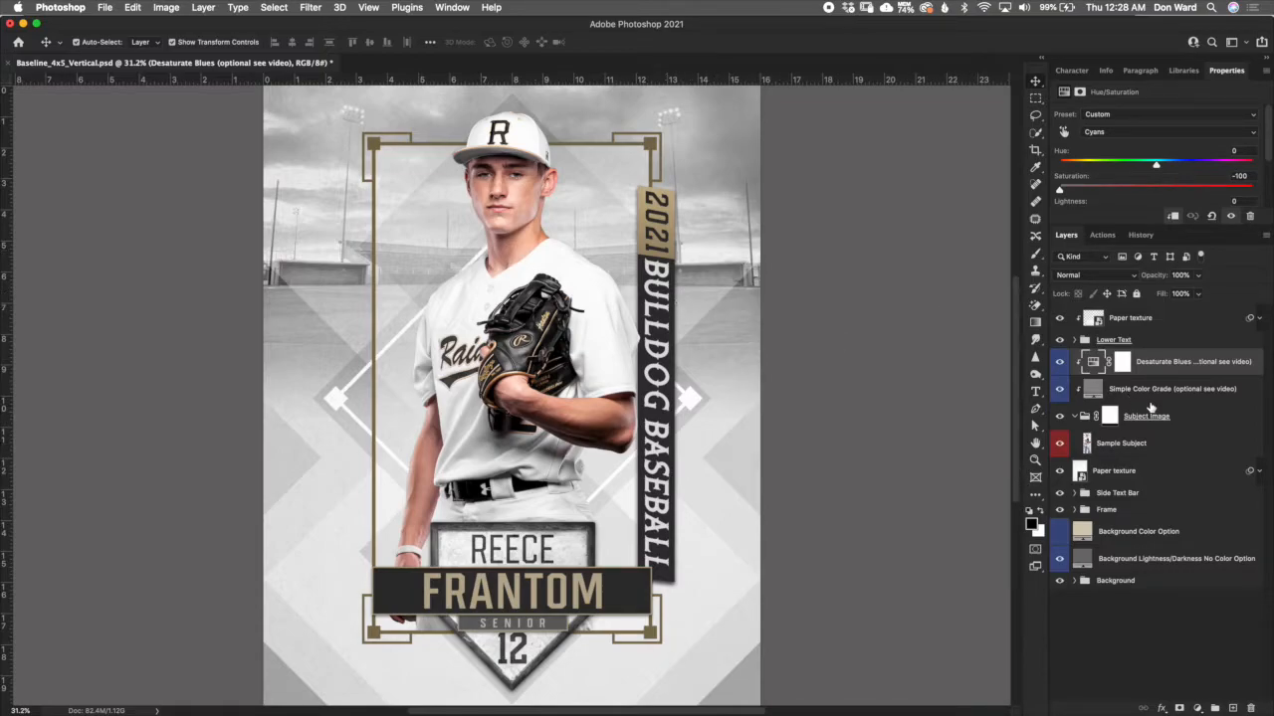
left_click(1093, 362)
left_click(1059, 363)
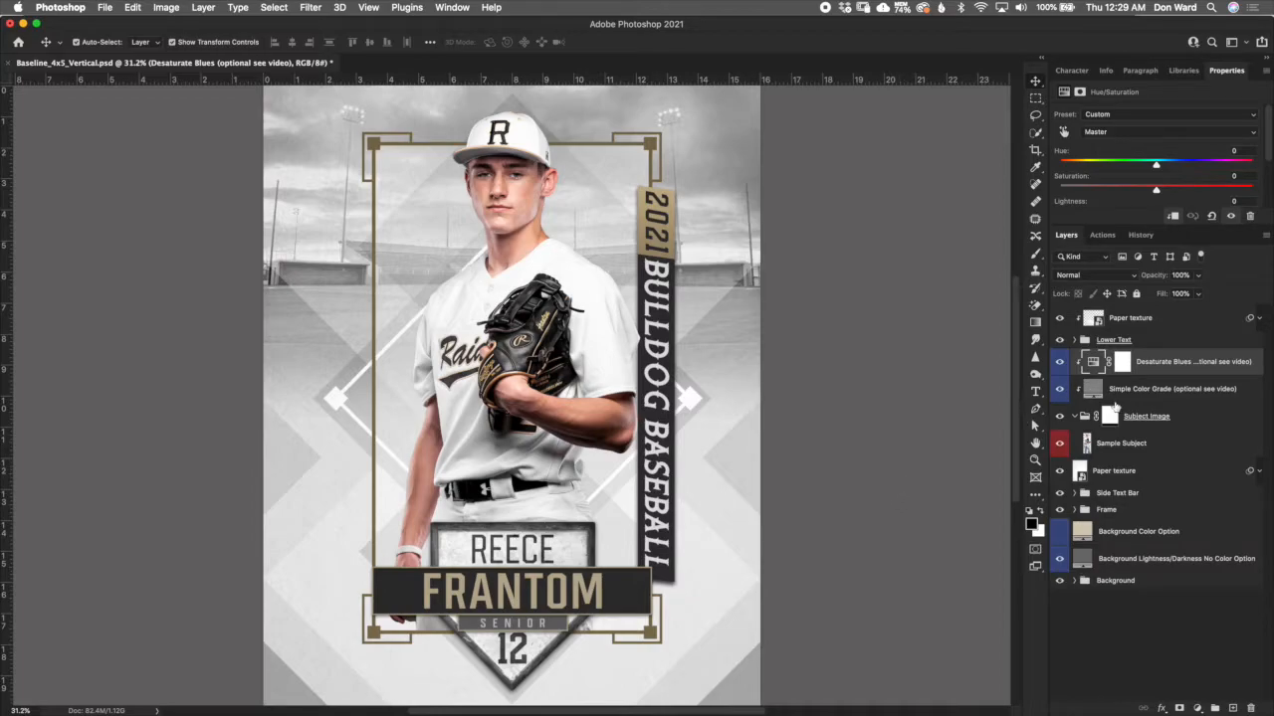
- Collapse the Subject Image group and compare the poster with the Simple Color Grade layer off and on
left_click(1110, 394)
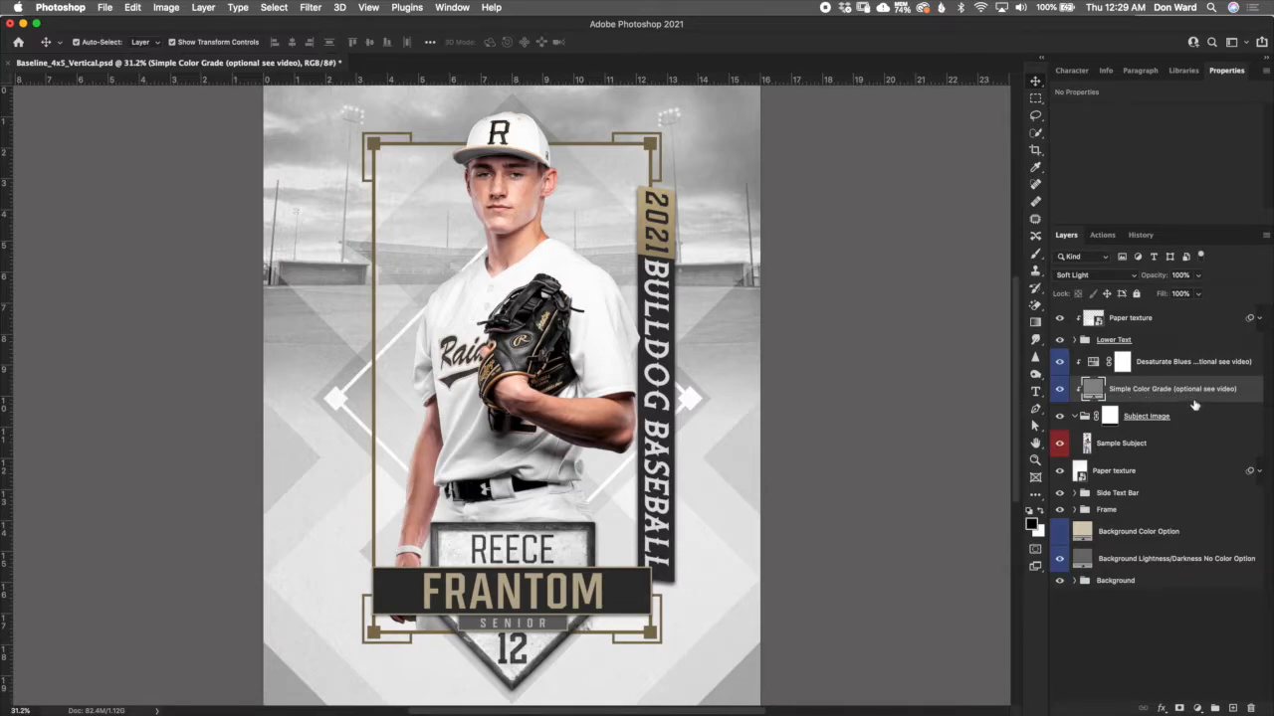
left_click(1075, 415)
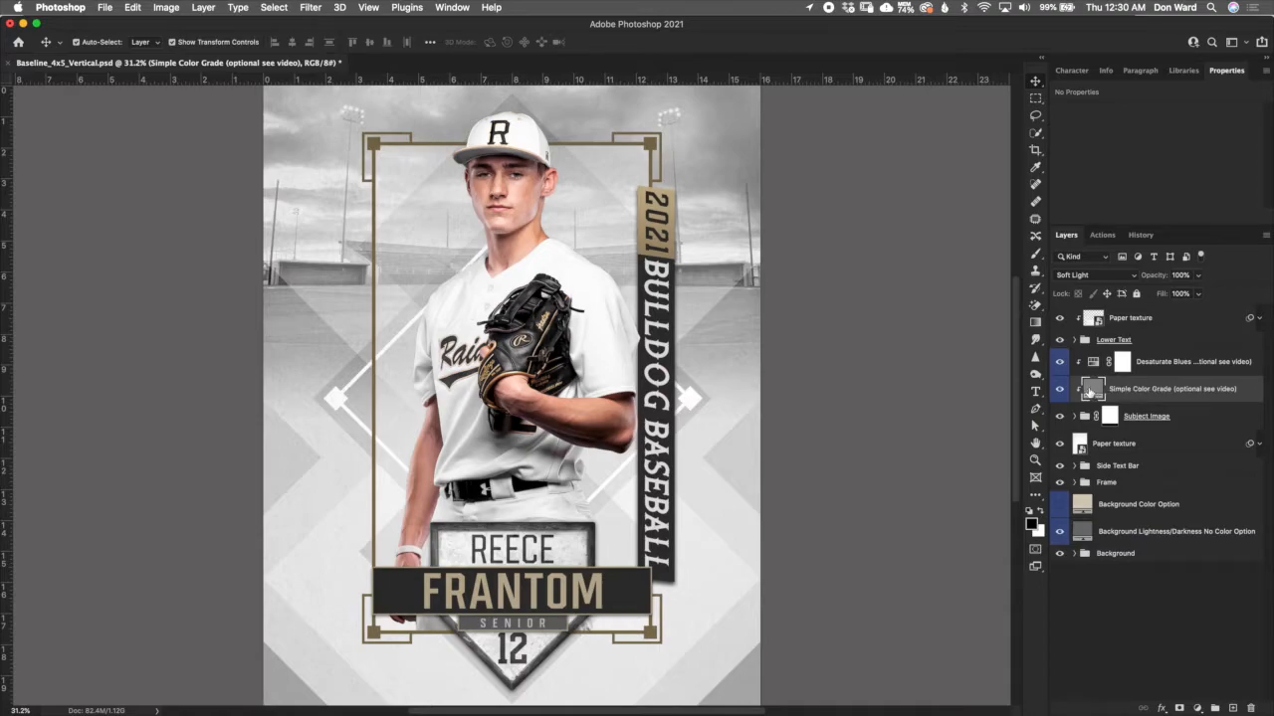
left_click(1059, 389)
left_click(1060, 389)
- Open the Simple Color Grade layer's fill colour and try progressively lighter greys, up to about #cac8c8, on the subject
double_click(1094, 390)
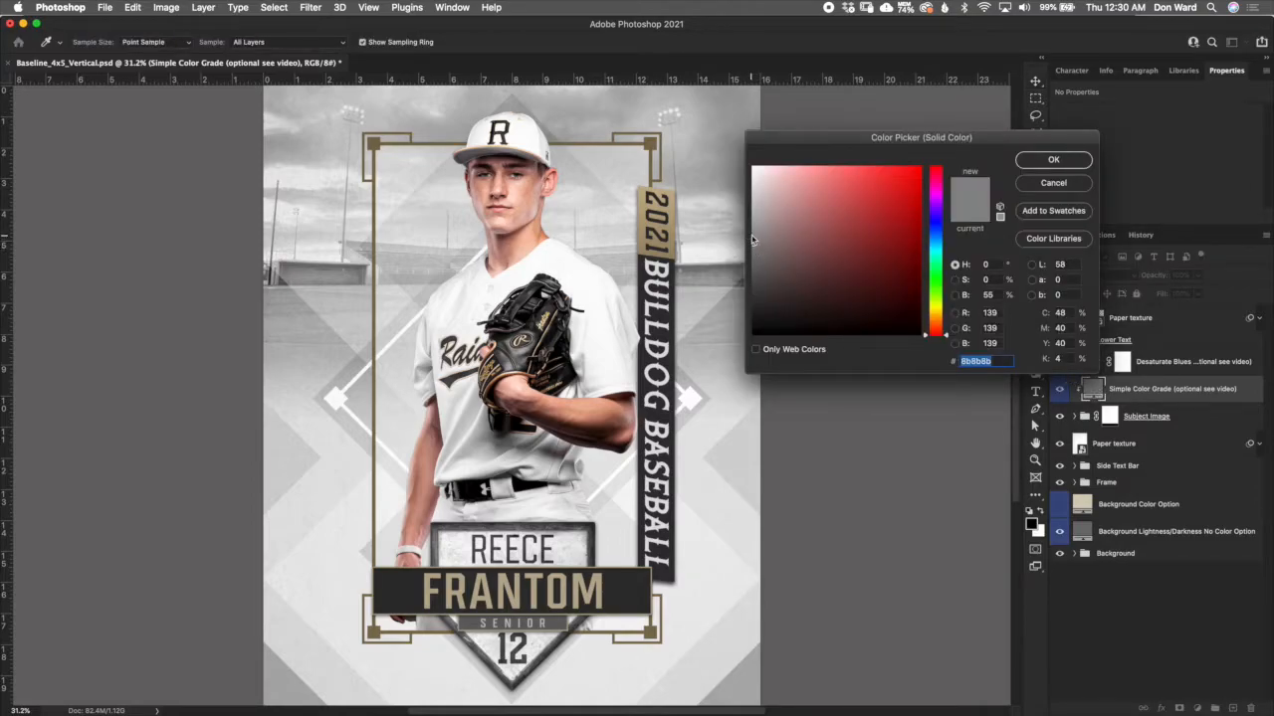
left_click(752, 234)
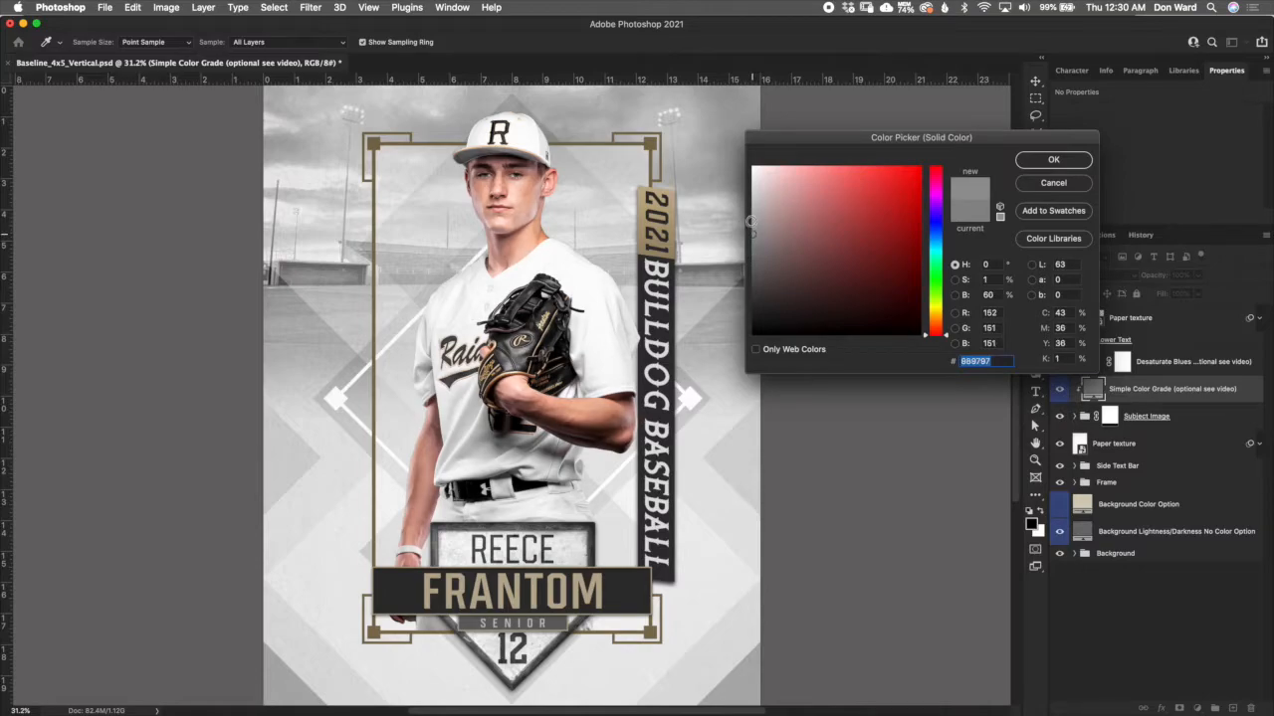
left_click(753, 220)
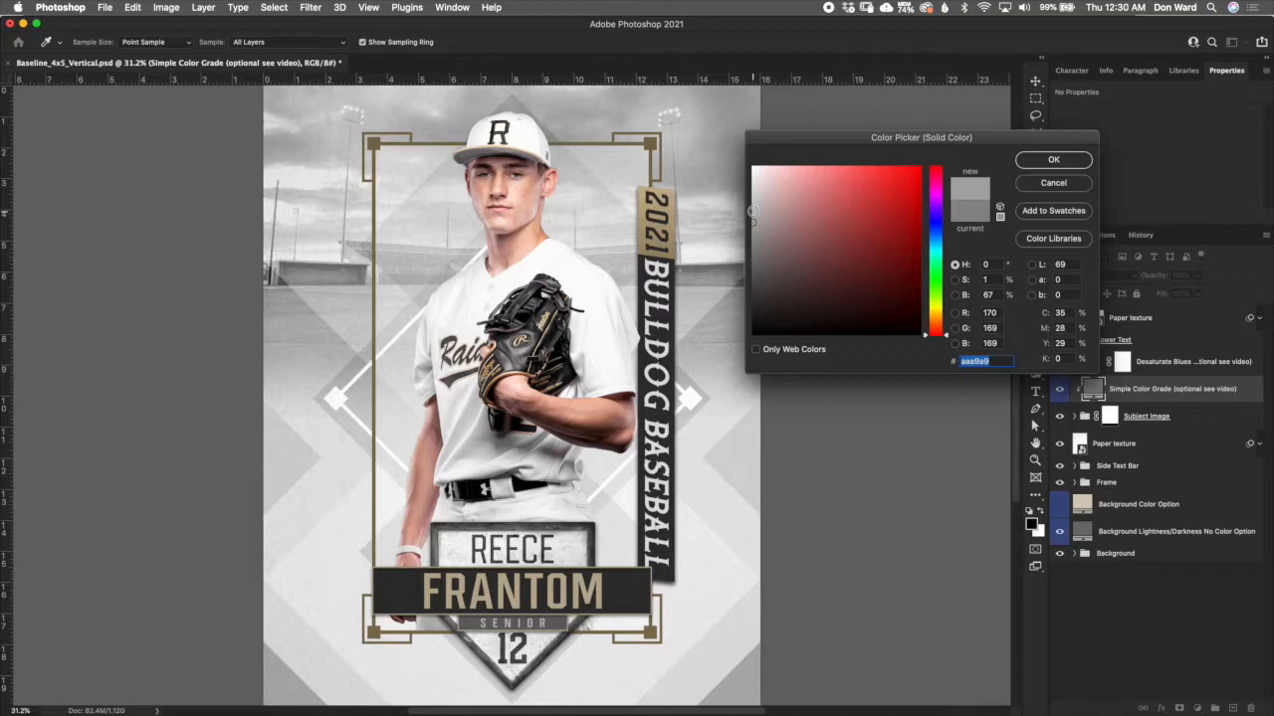
left_click(753, 211)
left_click(753, 203)
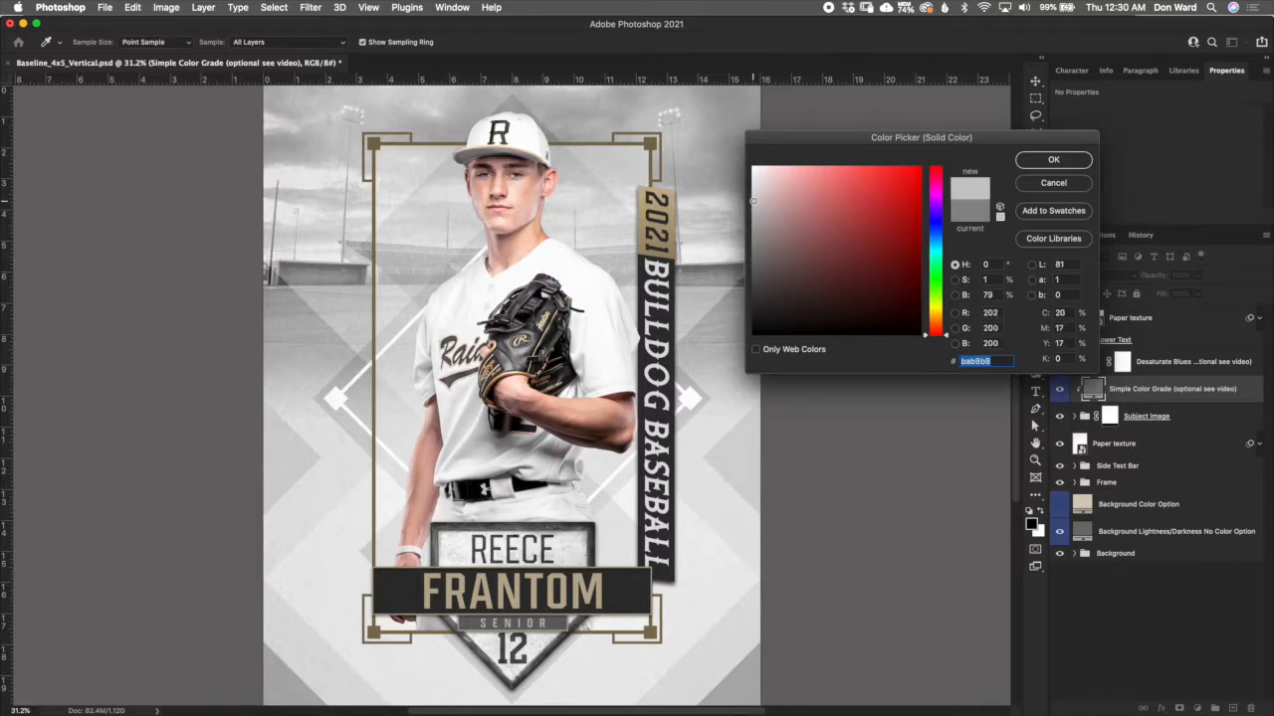
left_click(753, 220)
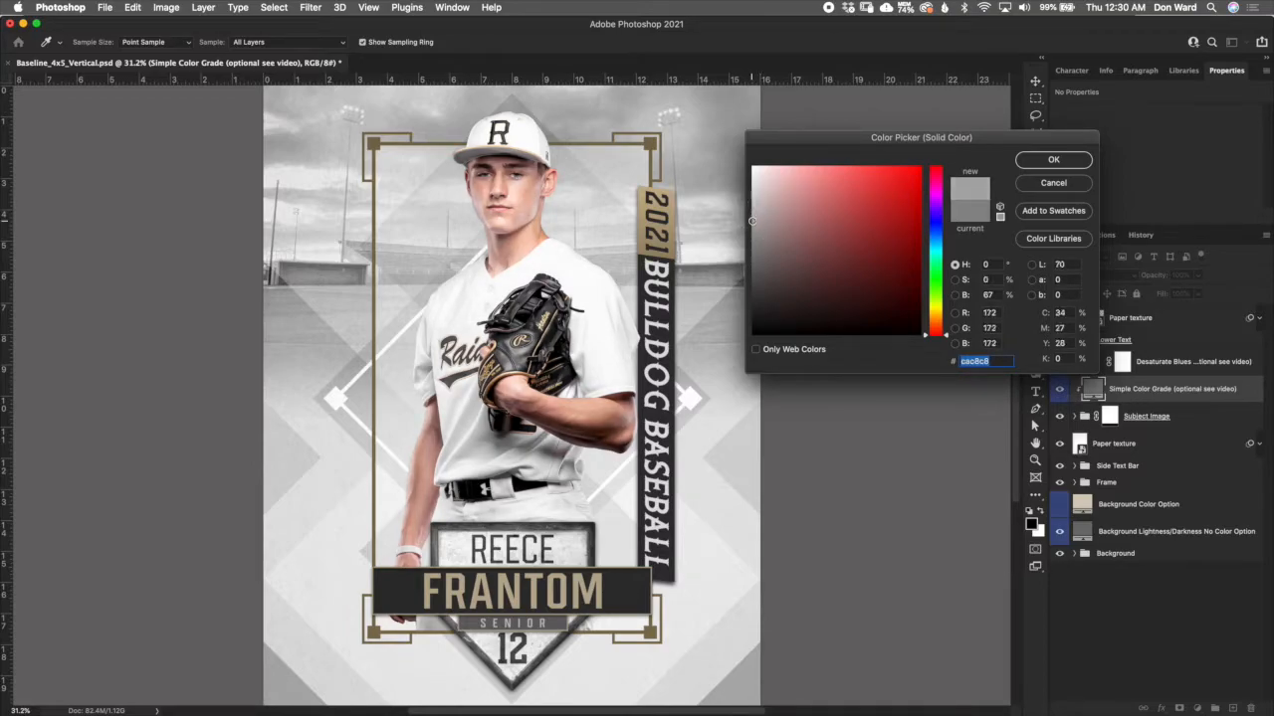
- Try darker greys such as #767575 and #636161 for the Simple Color Grade fill, then bring it back to mid grey #908f8f
left_click(753, 256)
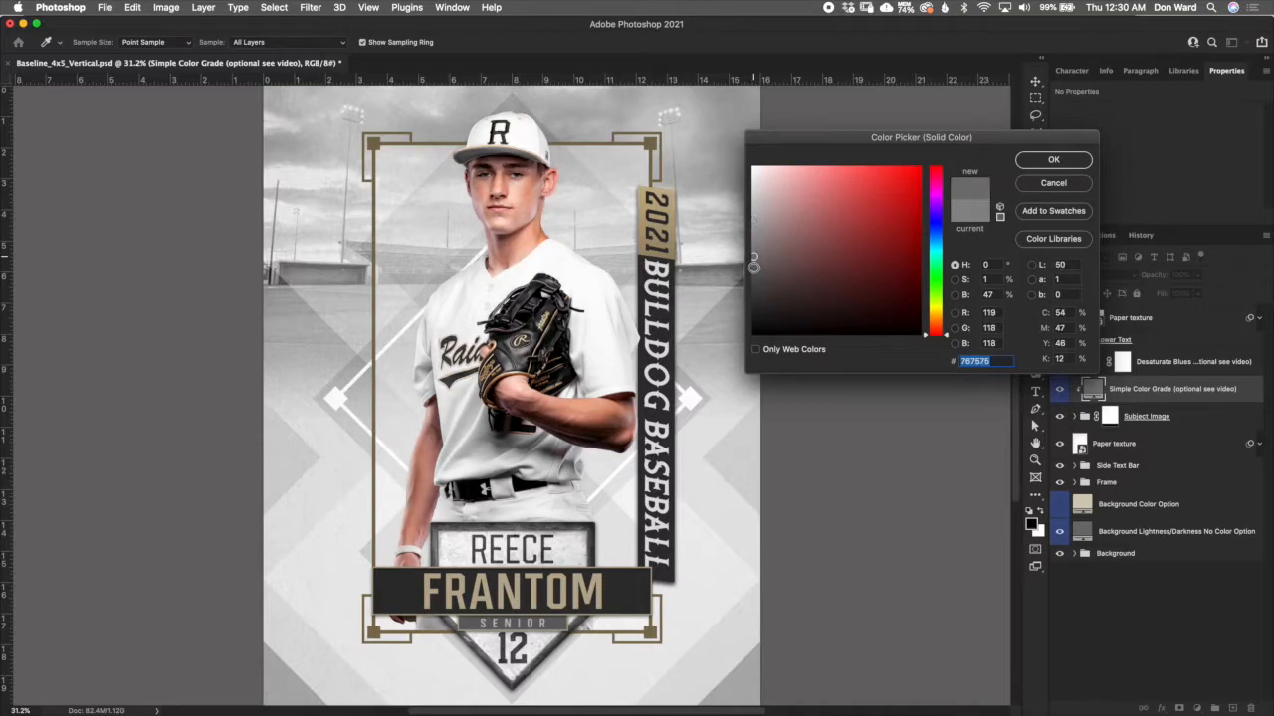
left_click(755, 270)
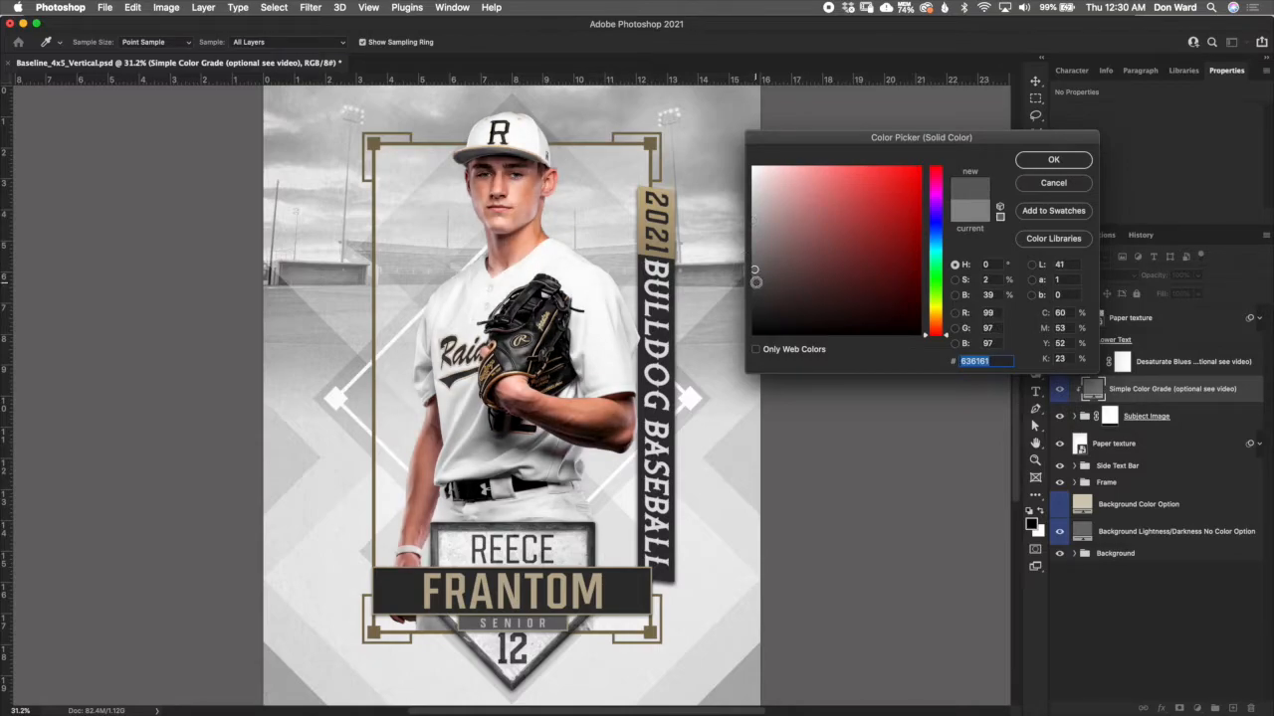
left_click(754, 264)
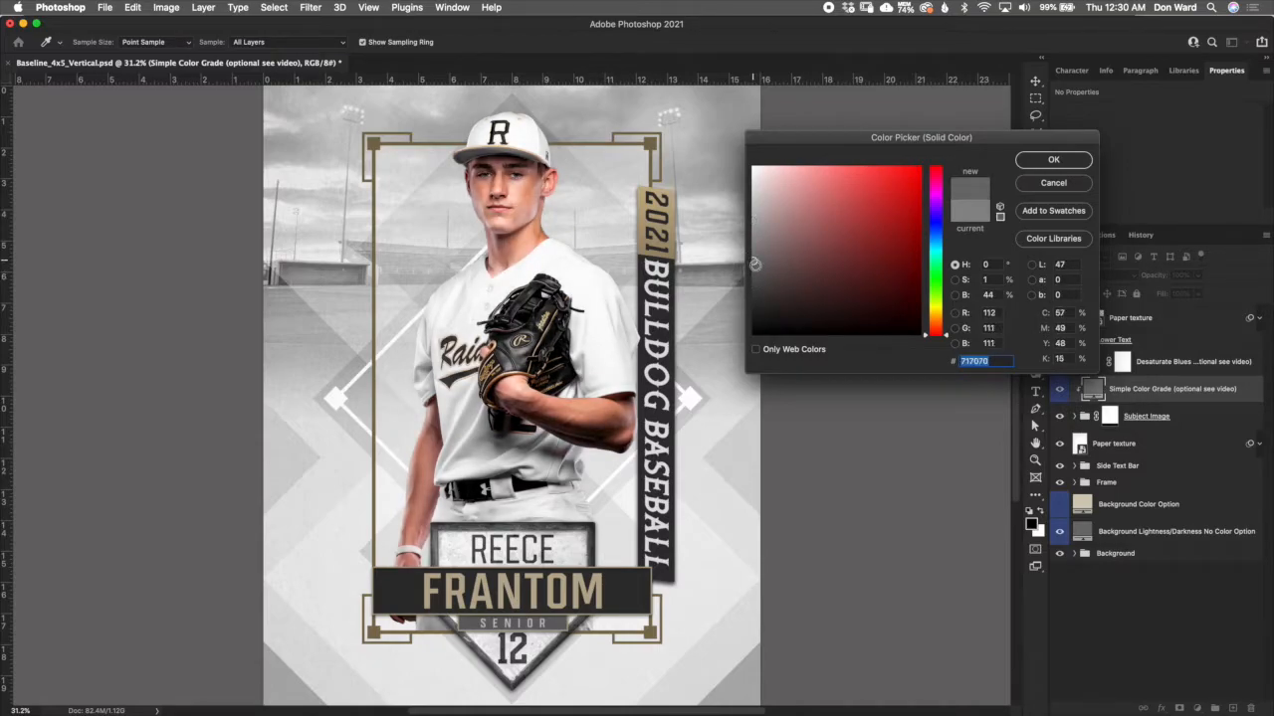
left_click_drag(754, 263, 755, 252)
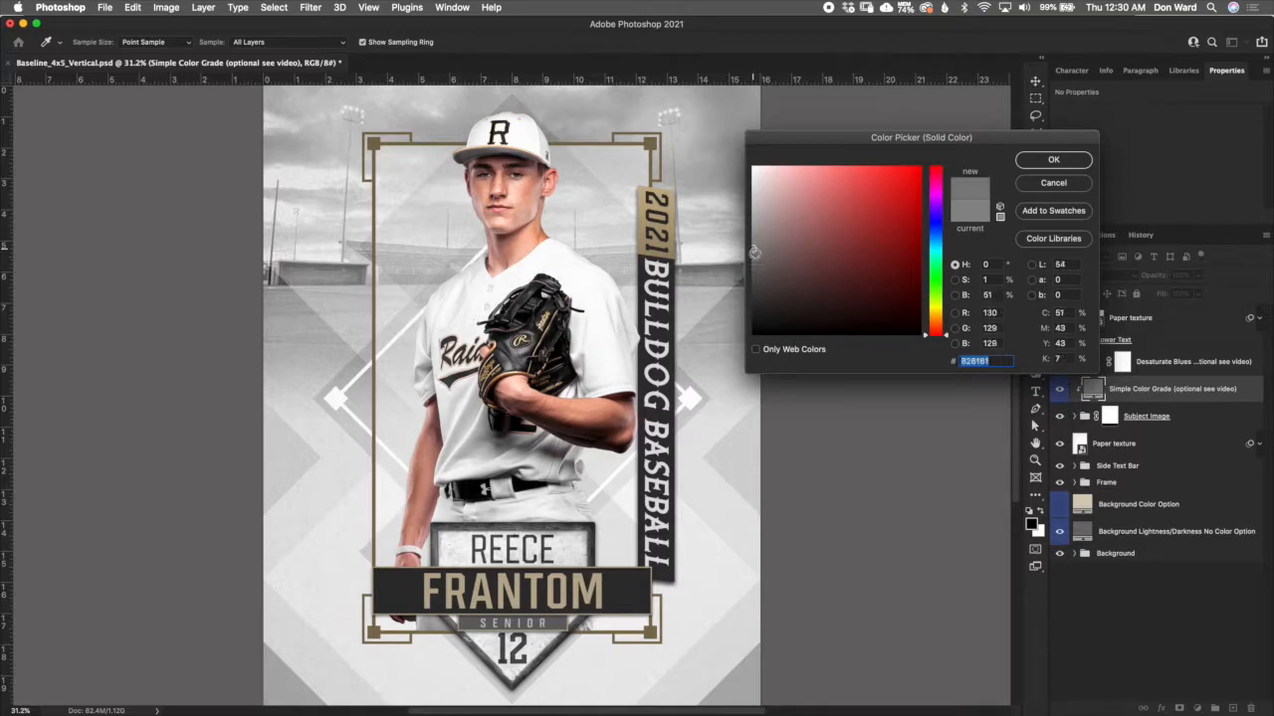
left_click(753, 240)
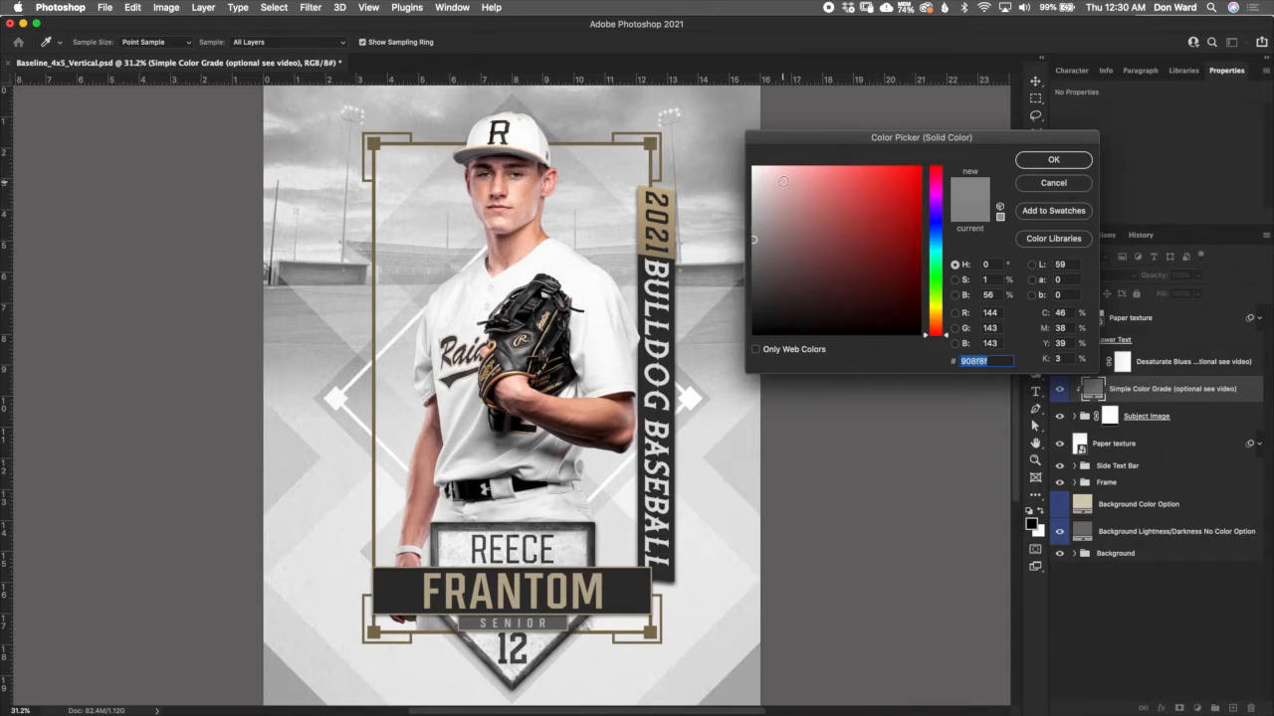
- Try a muted red tint, #9d7b7b, for the Simple Color Grade fill and discard the colour changes
mouse_move(783, 183)
left_mouse_down()
mouse_move(785, 197)
mouse_move(782, 175)
left_mouse_up()
left_click(788, 231)
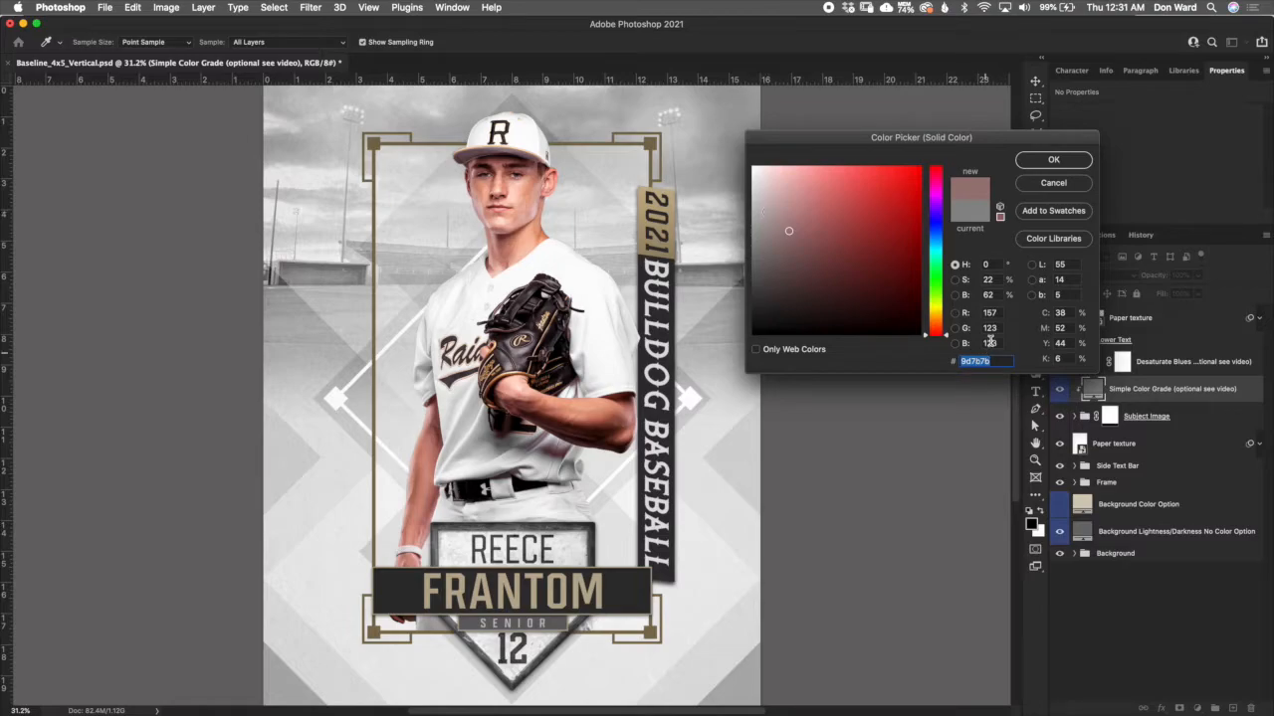
left_click(1052, 185)
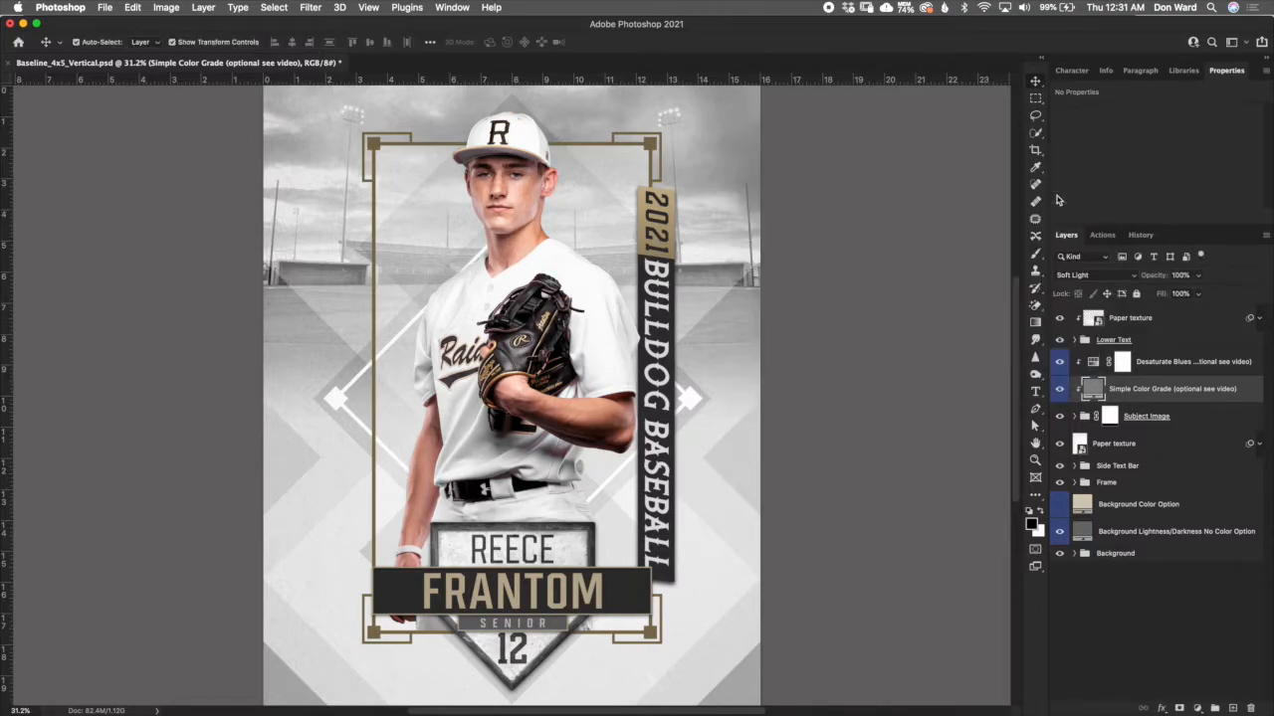
- Compare the poster with the Simple Color Grade layer off and on, and inspect the Subject Image group and its Sample Subject layer
left_click(1060, 389)
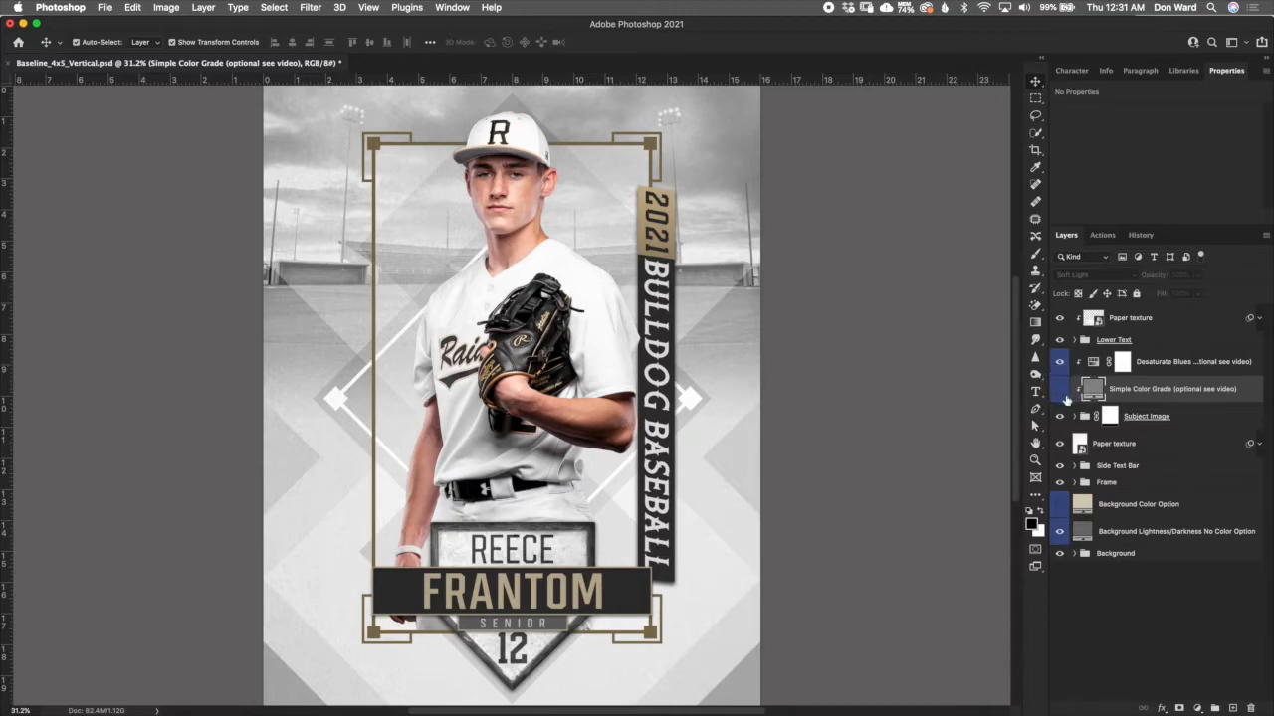
left_click(1059, 390)
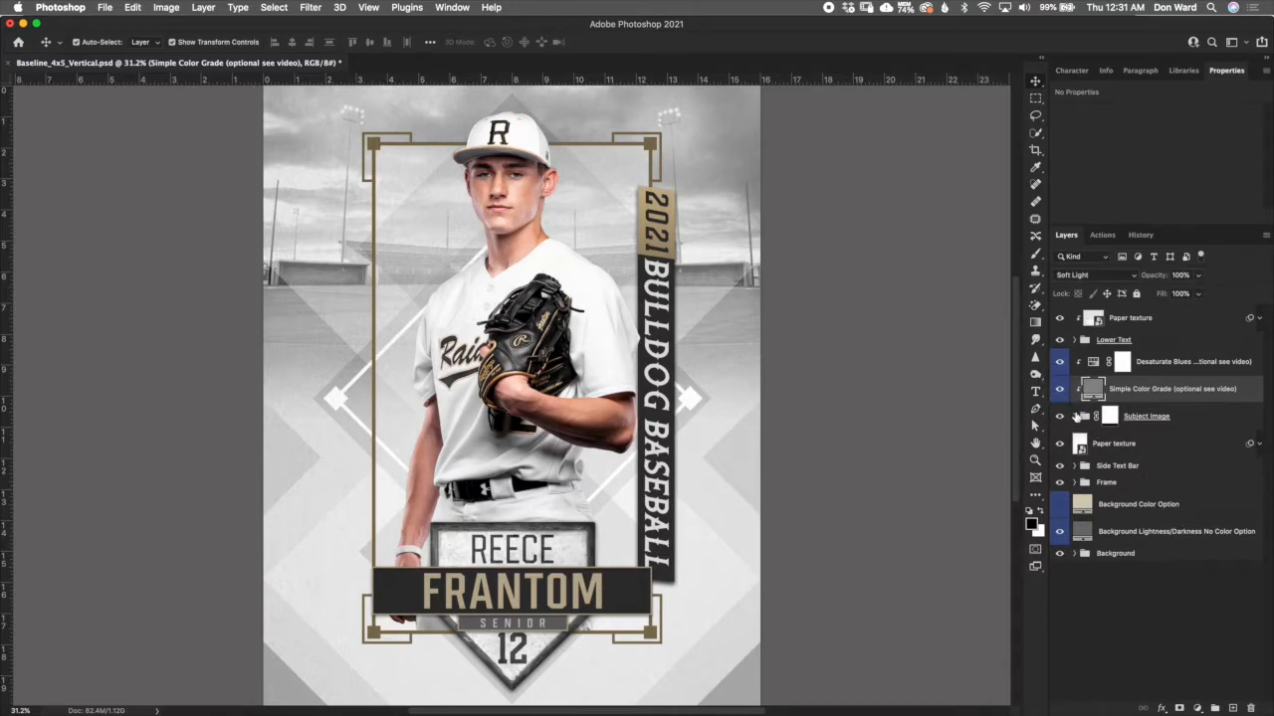
left_click(1075, 417)
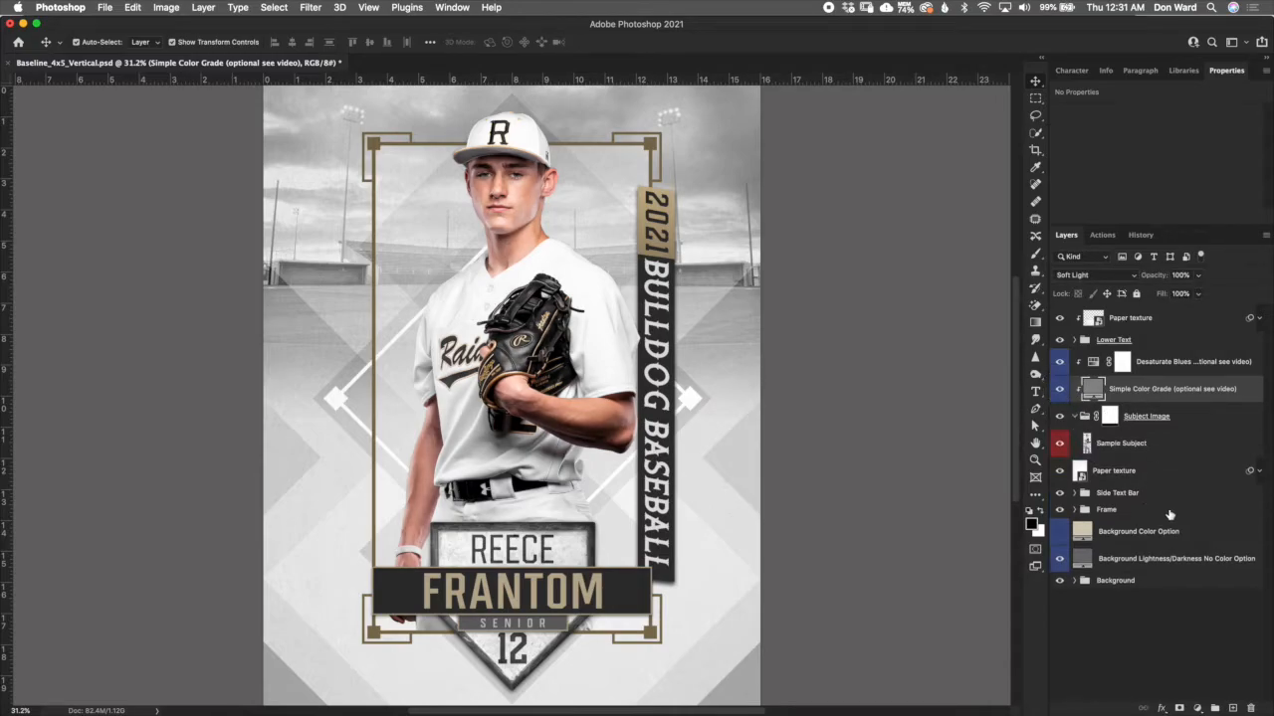
left_click(1144, 417)
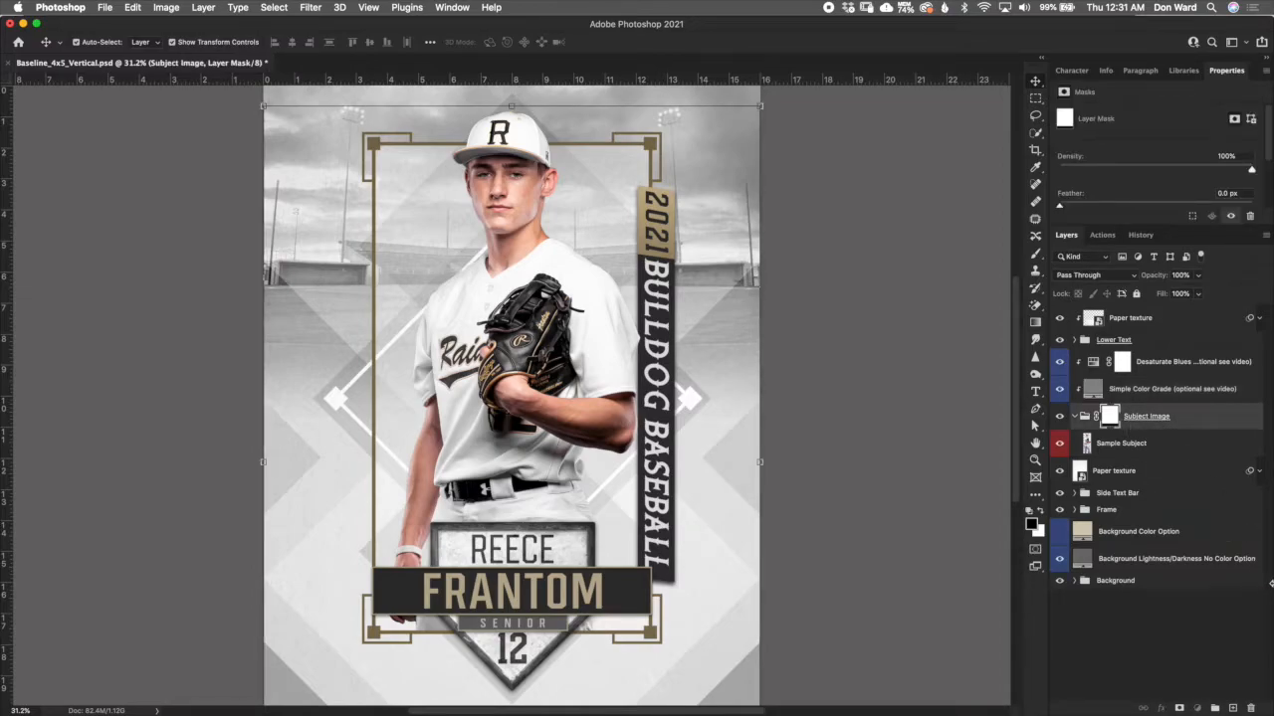
left_click(1149, 445)
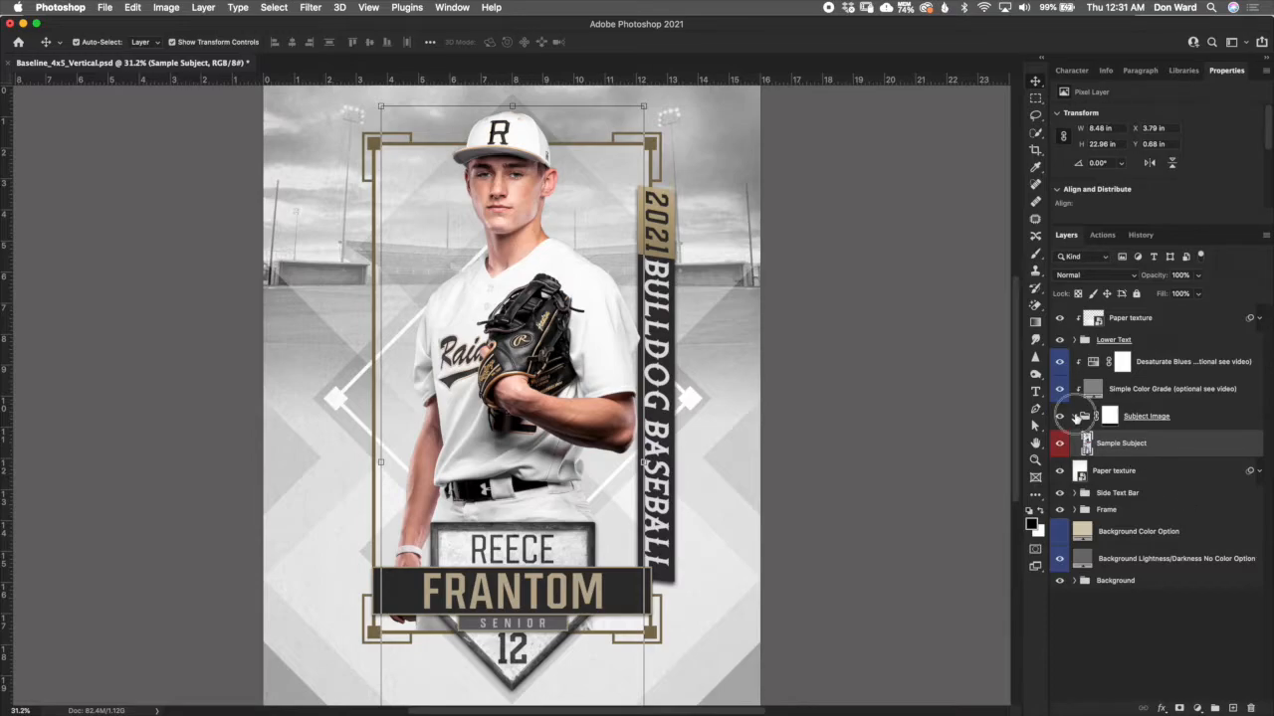
left_click(1074, 417)
- Select the Paper texture layer directly below the Subject Image group and examine its grain on the background up close
left_click(1160, 448)
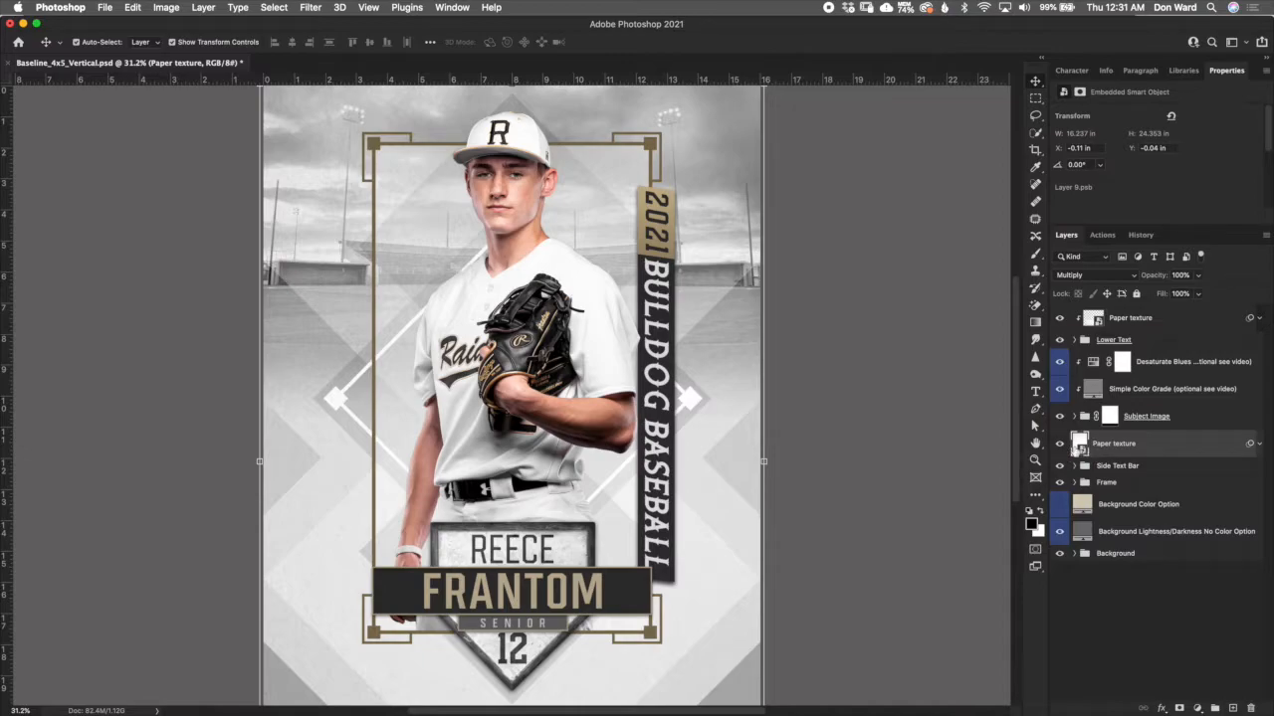
scroll(729, 510, "up", 10)
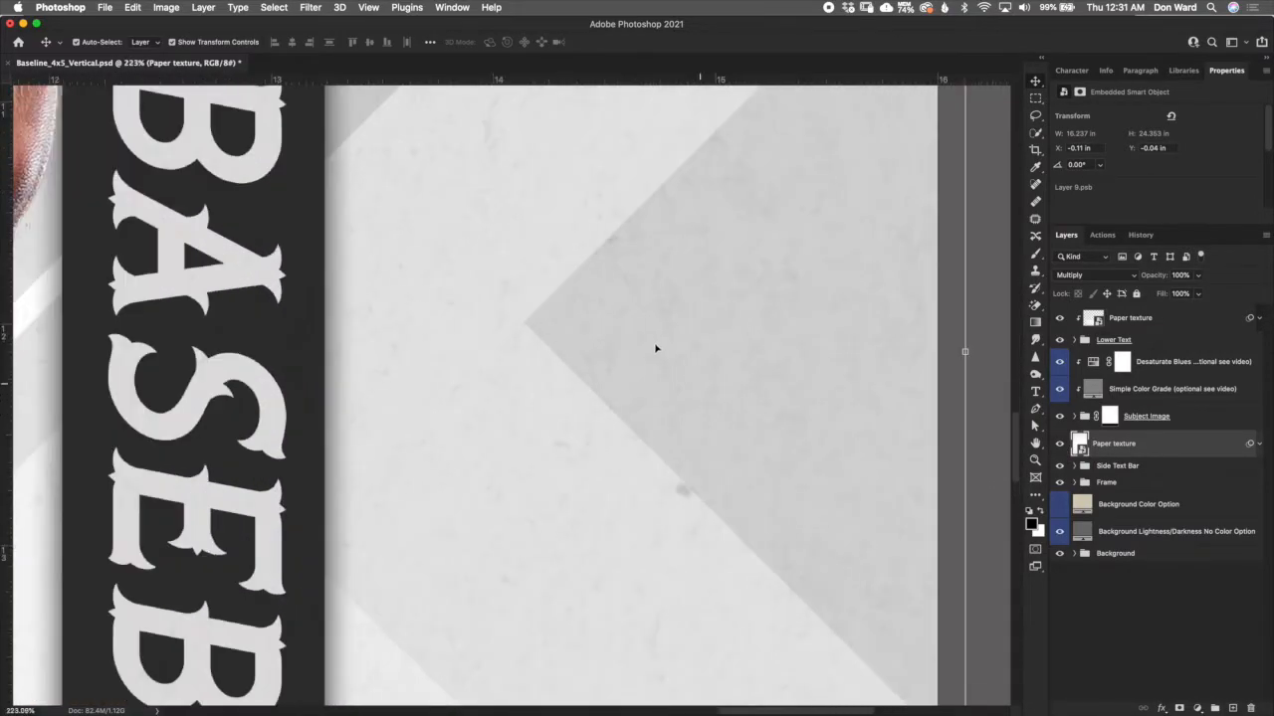
scroll(494, 270, "down", 5)
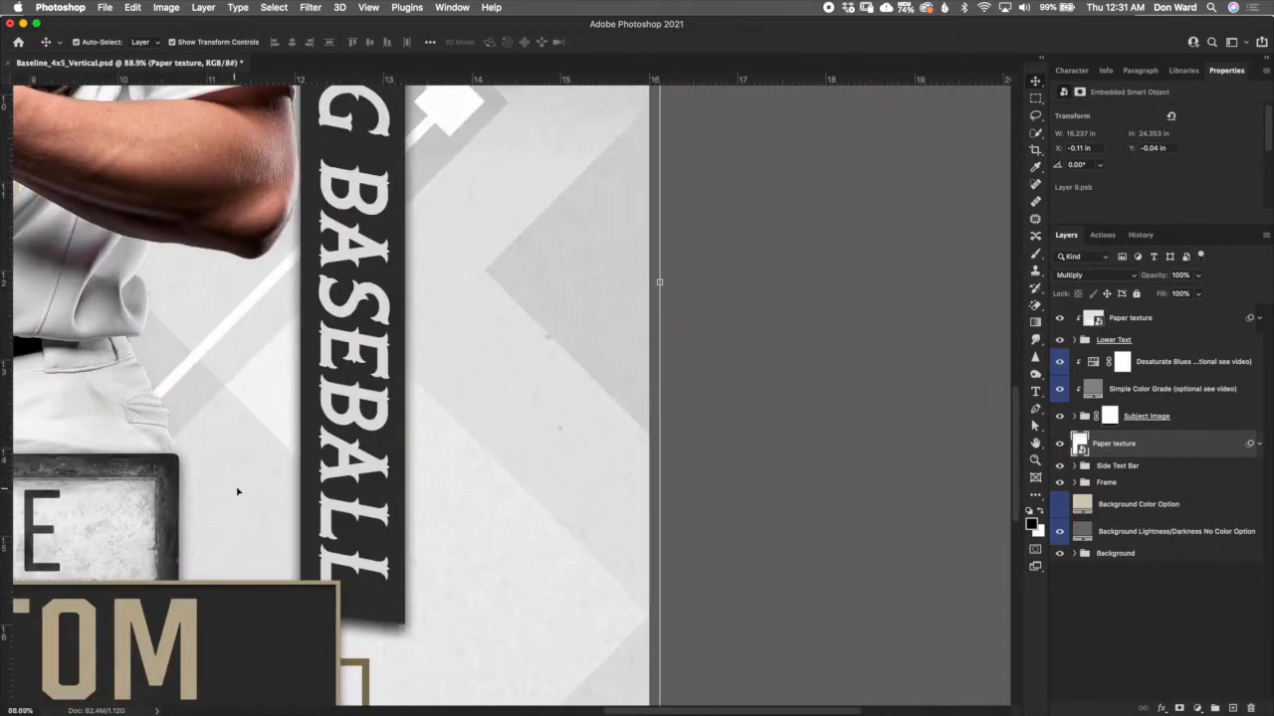
scroll(237, 490, "up", 5)
scroll(261, 446, "down", 10)
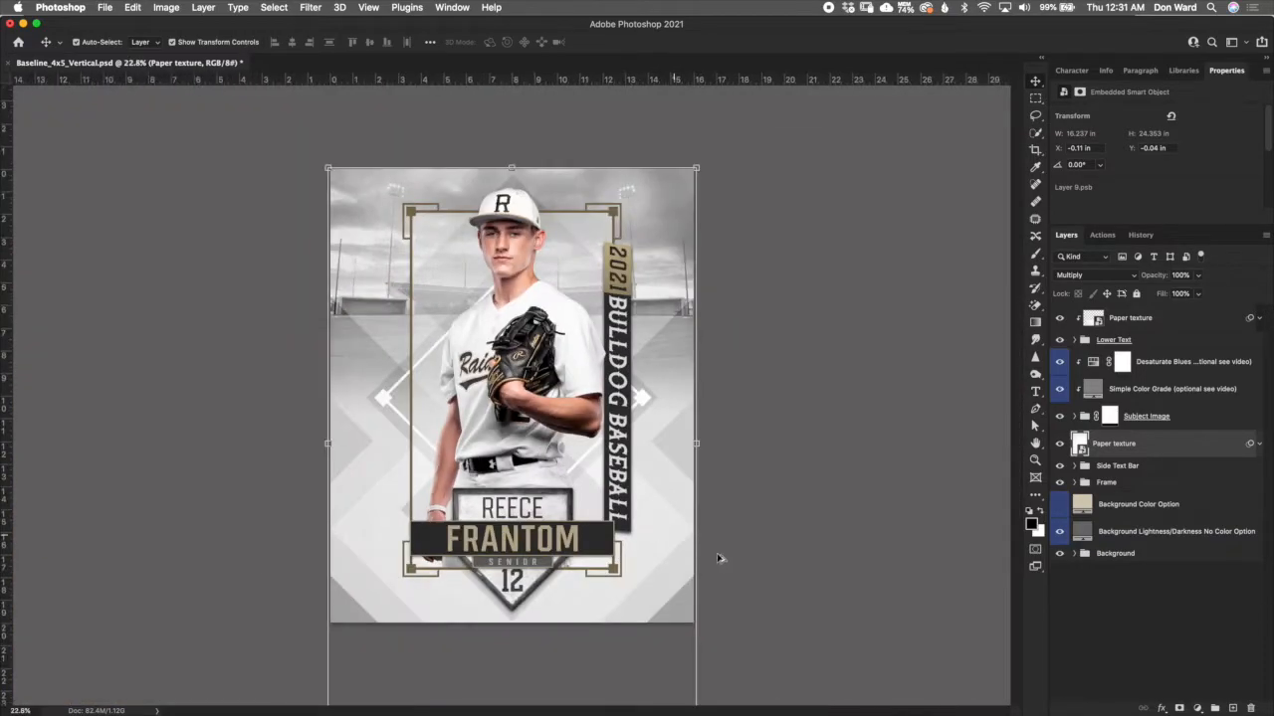
- Select the Background Color Option and Background Lightness/Darkness No Color Option layers in turn, and make the Background Color Option layer visible
left_click(1157, 507)
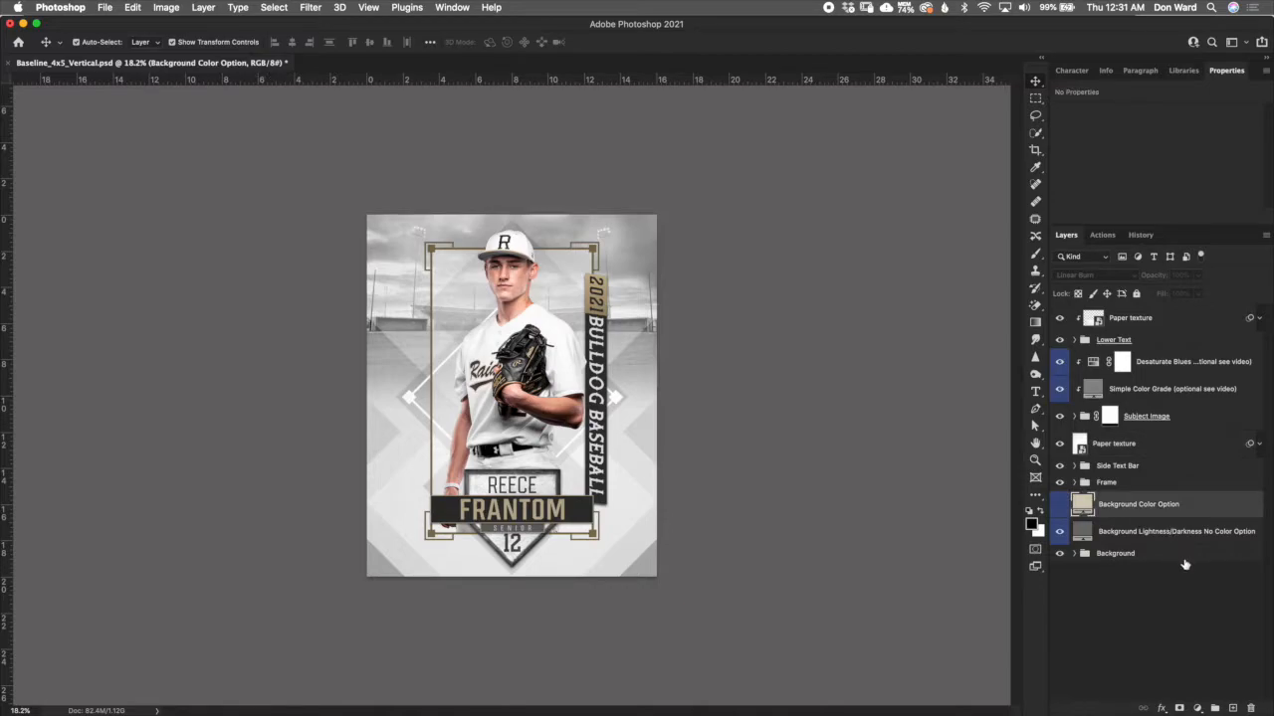
left_click(1166, 534)
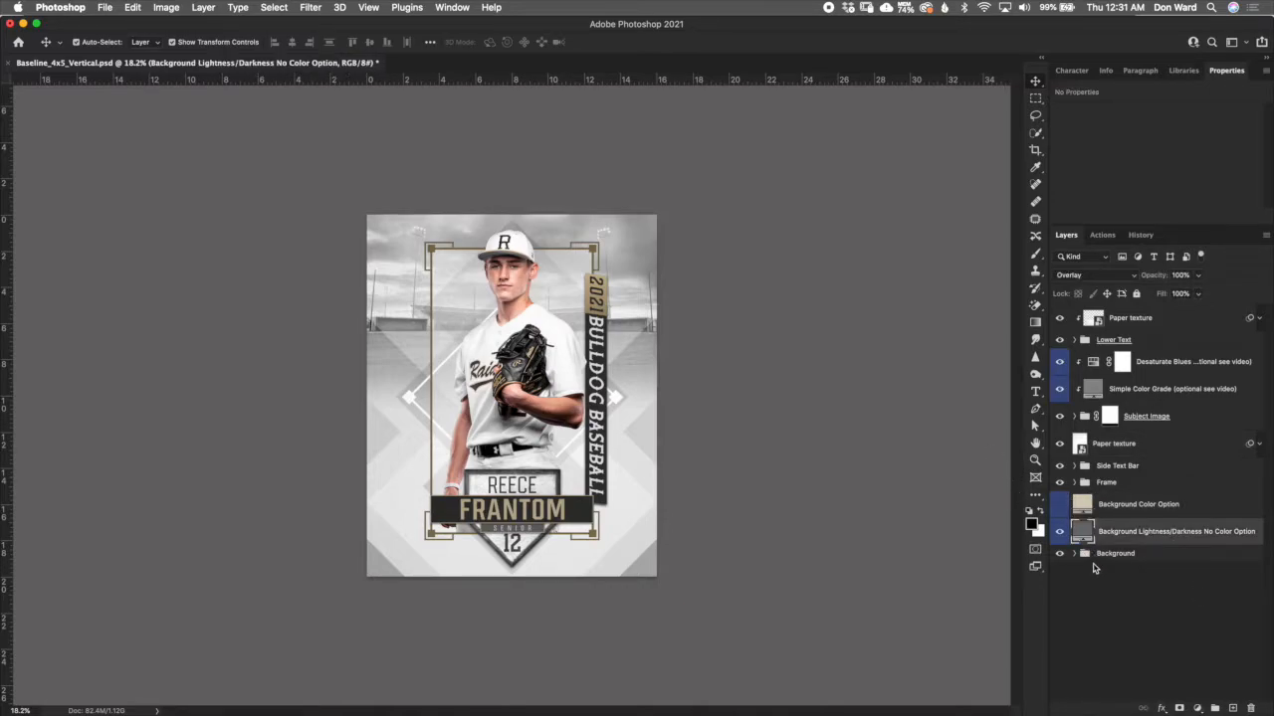
left_click(1086, 509)
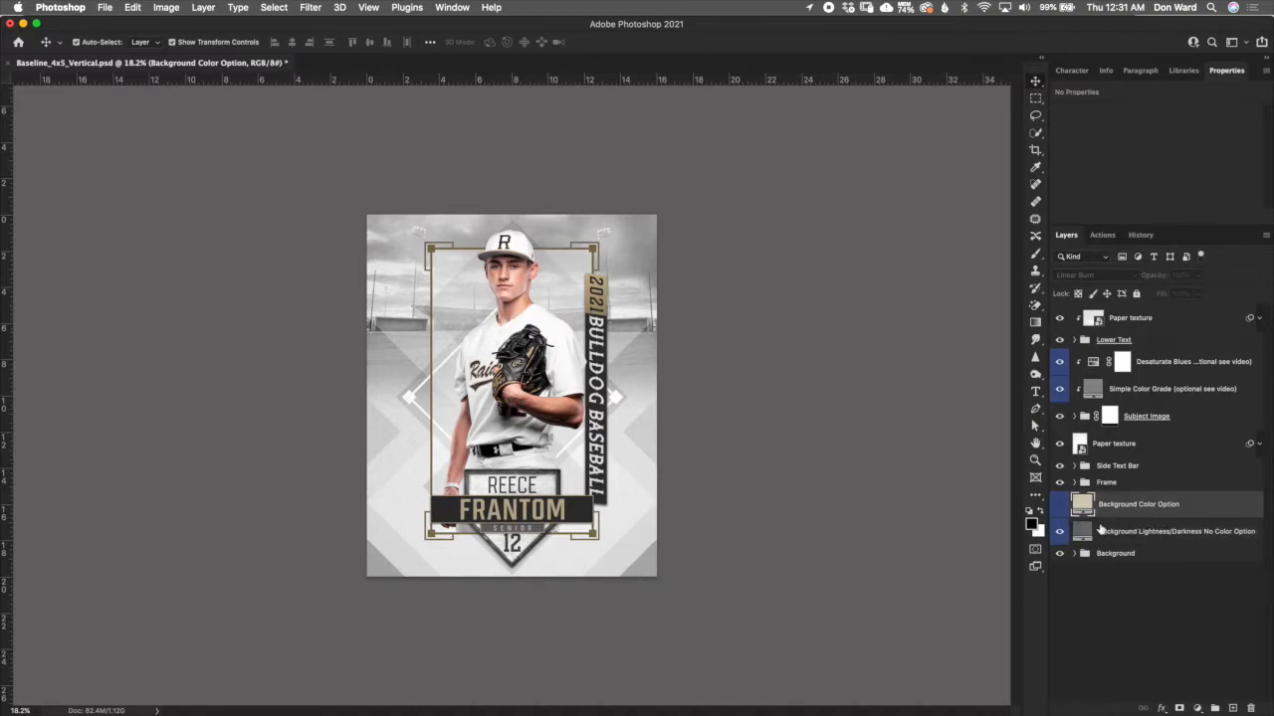
left_click(1060, 507)
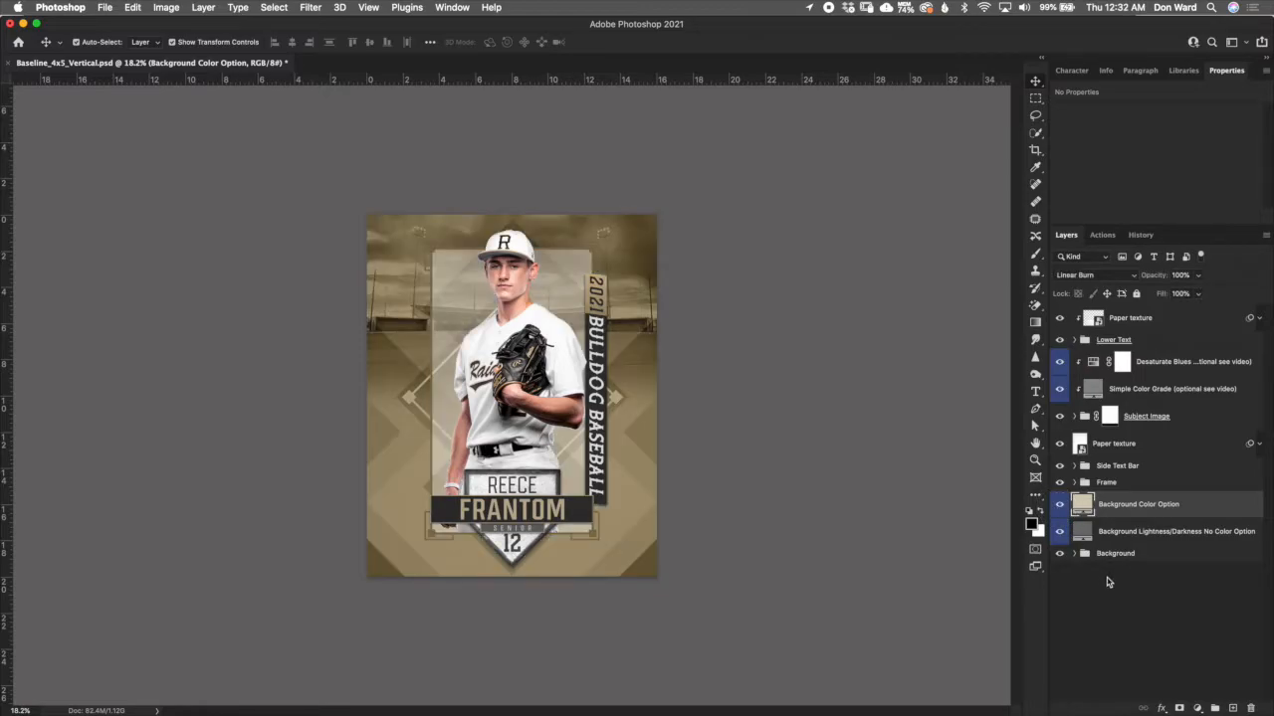
scroll(646, 423, "up", 2)
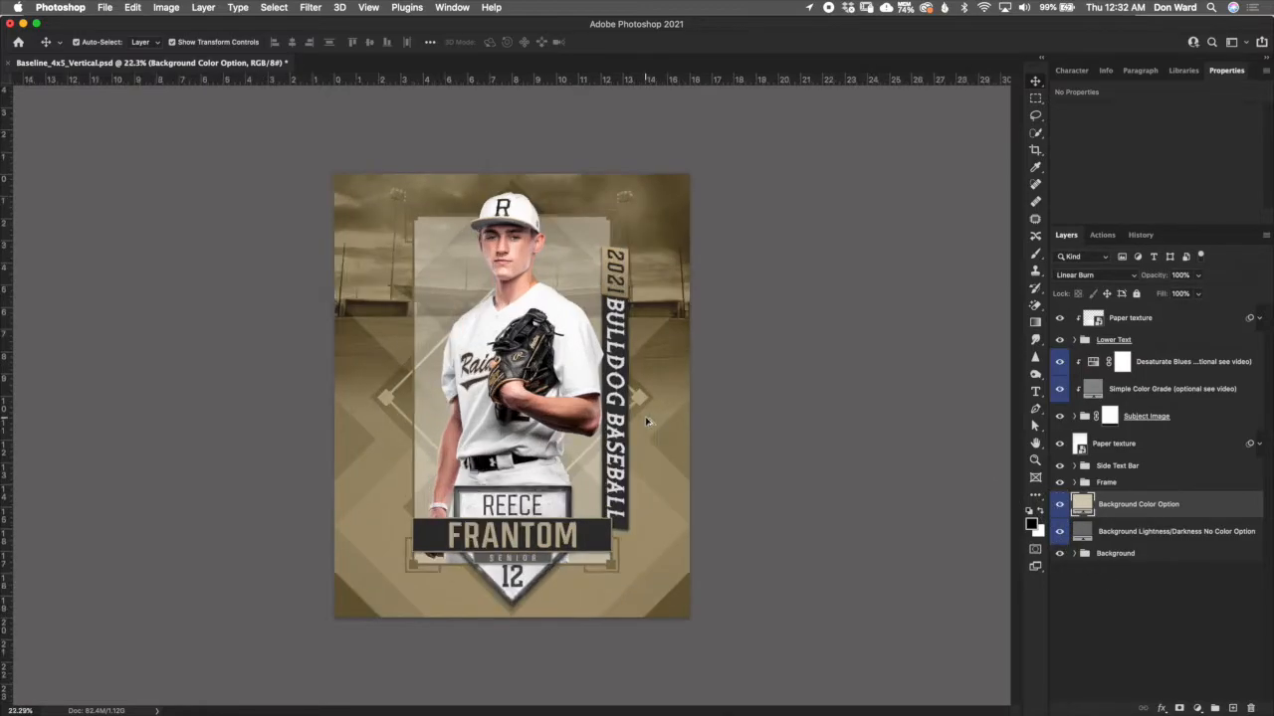
scroll(647, 423, "up", 1)
scroll(656, 428, "up", 1)
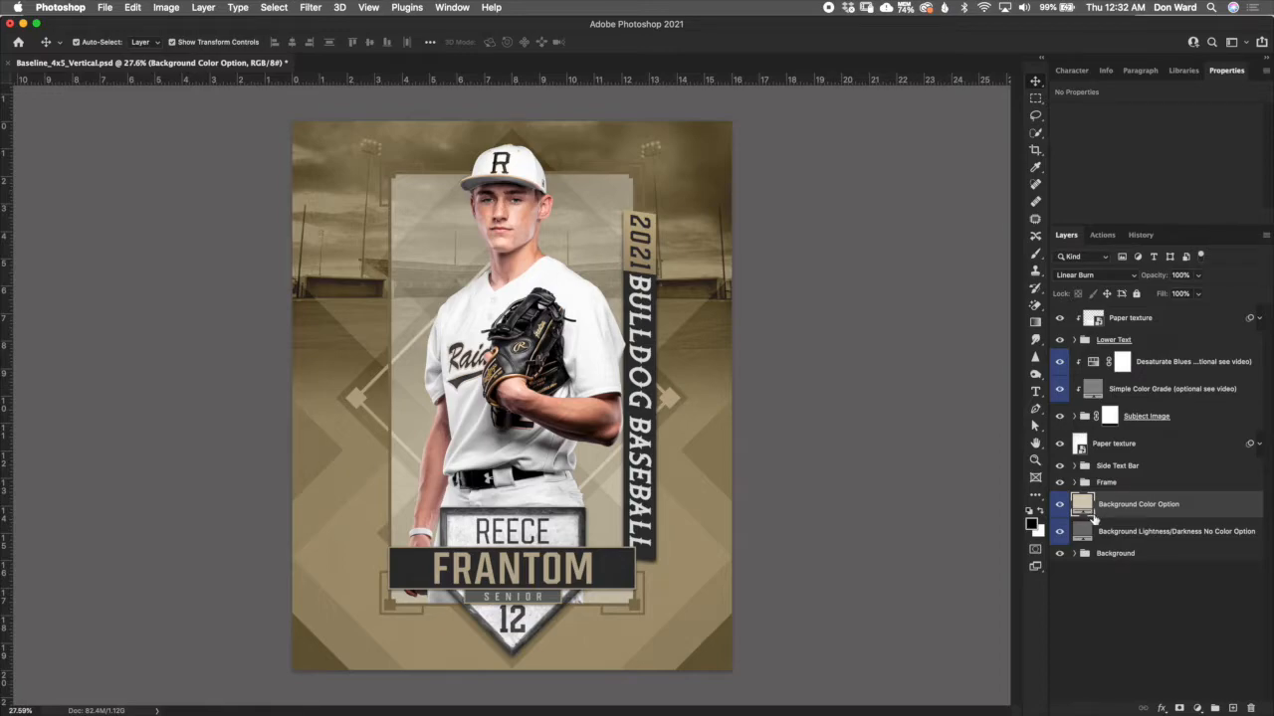
- Try a more saturated gold, #d5b056, for the Background Color Option fill in Linear Burn mode and discard the colour change
double_click(1088, 508)
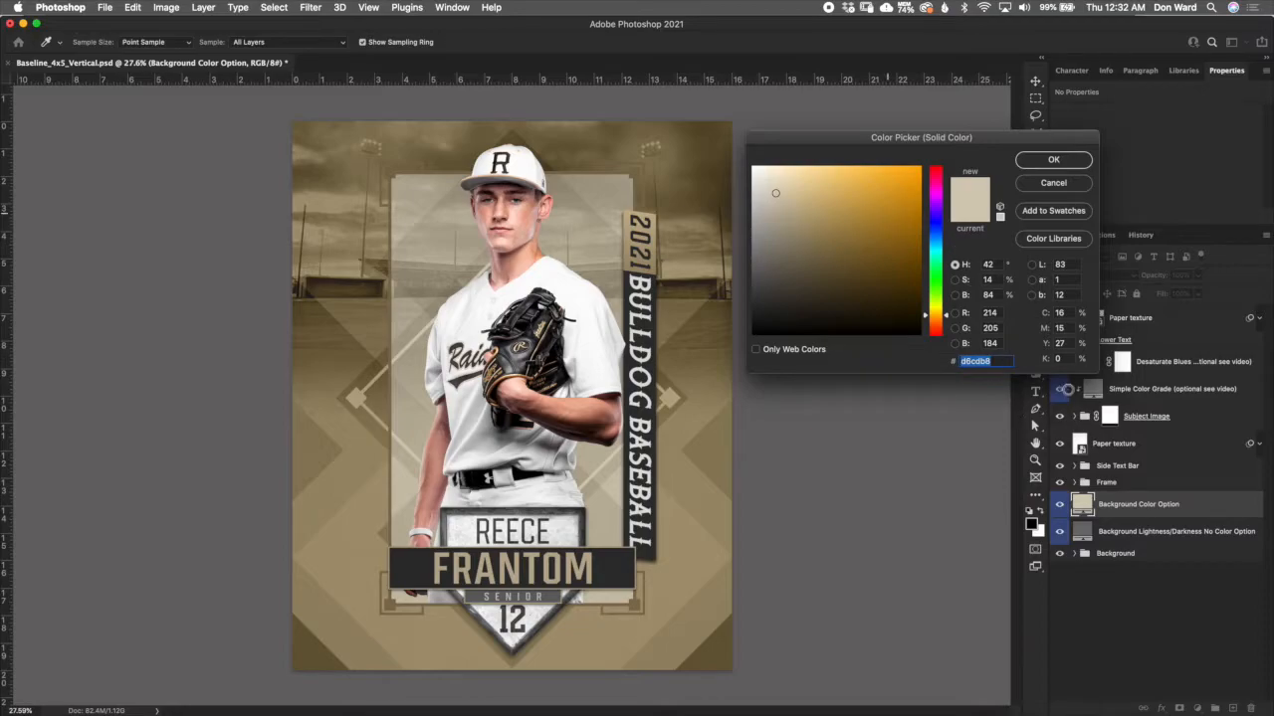
left_click(834, 227)
left_click(853, 194)
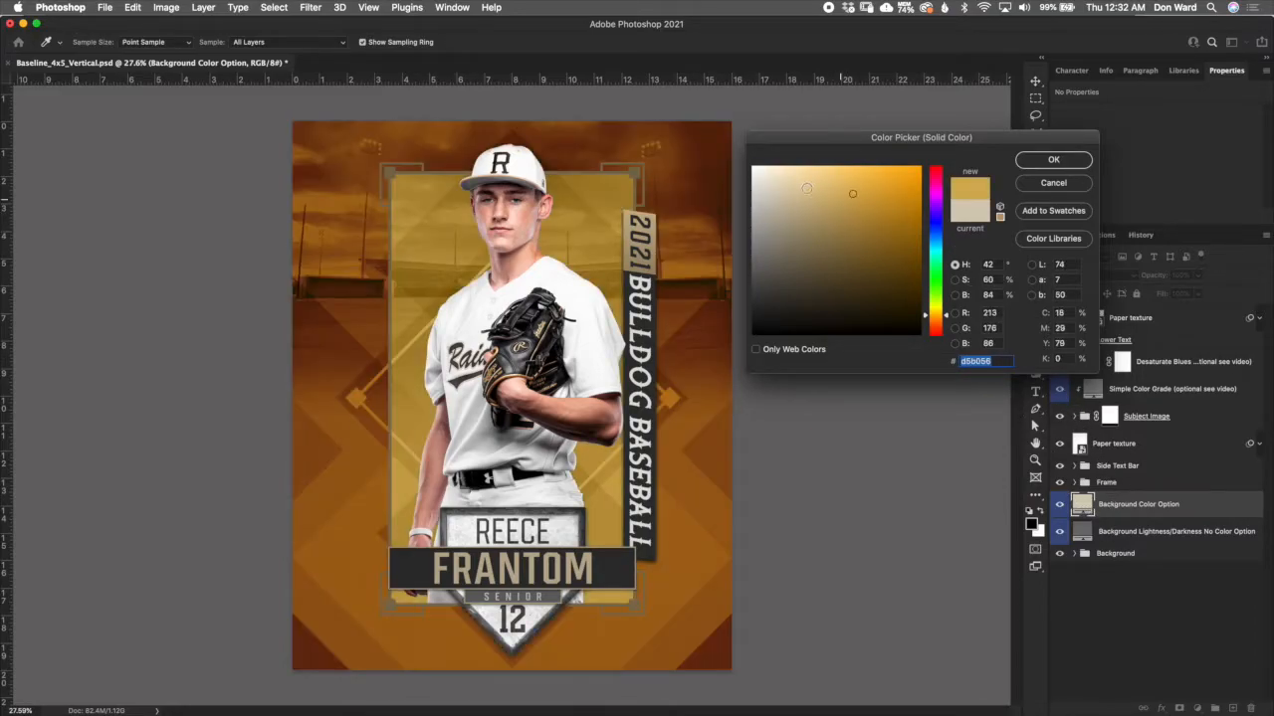
left_click(1061, 187)
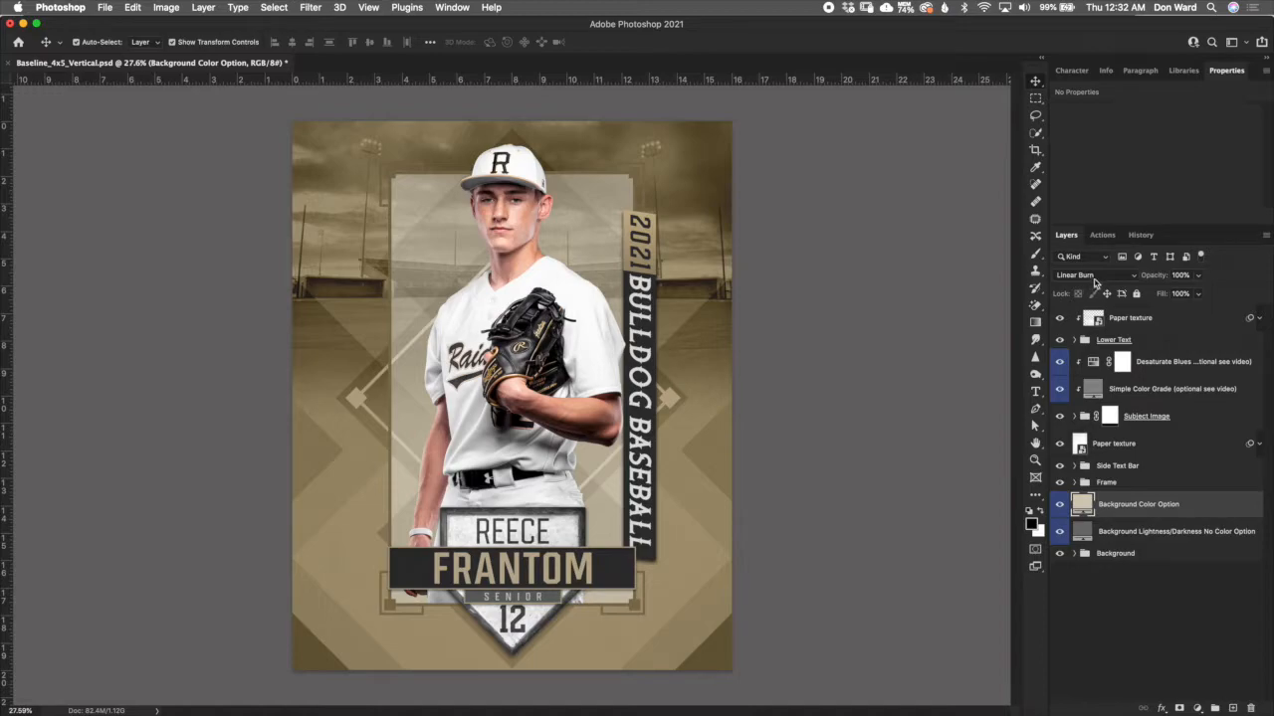
- Try Overlay blending with dark gold tones such as #98741d on the Background Color Option layer, discarding the colour and undoing the blending change
left_click(1094, 276)
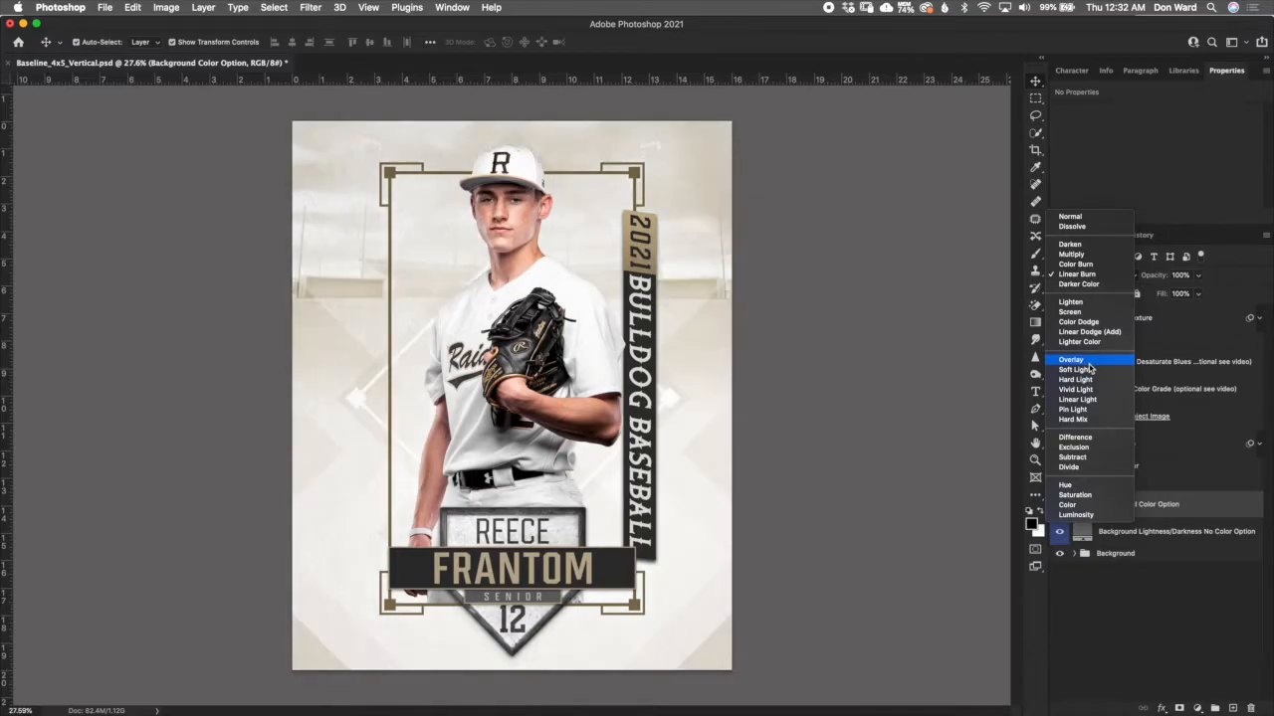
left_click(1086, 362)
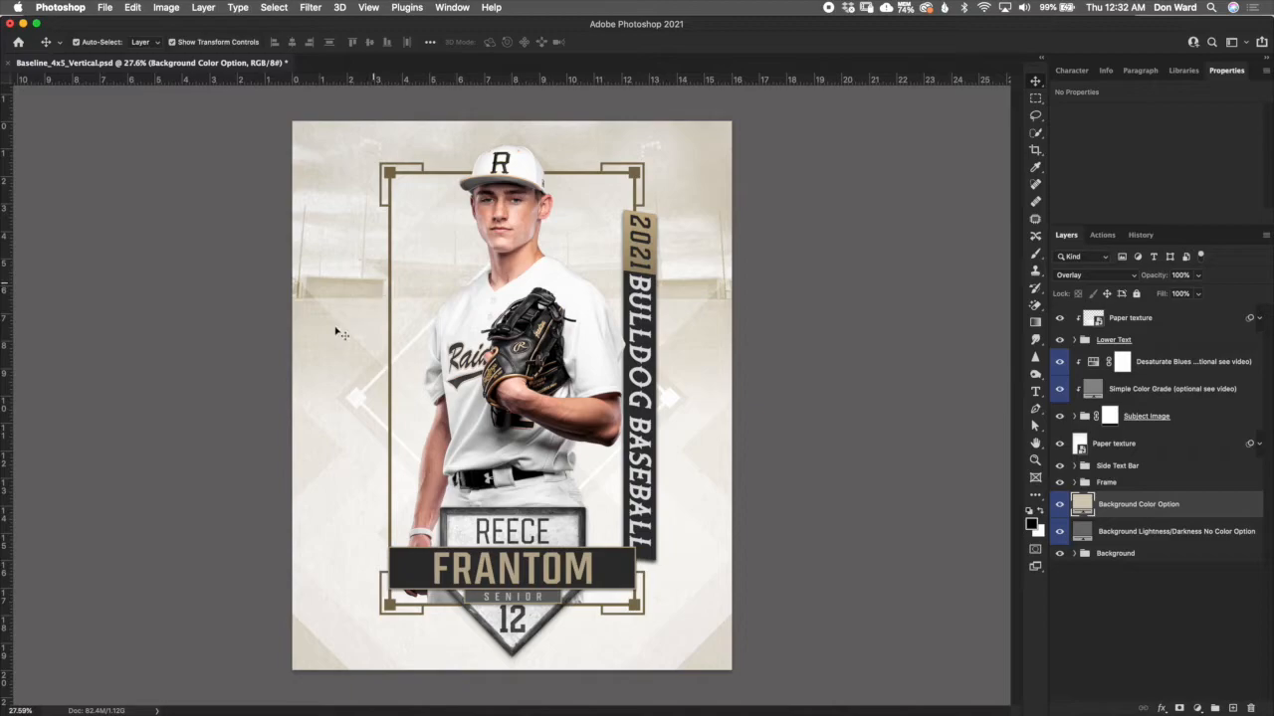
double_click(1082, 505)
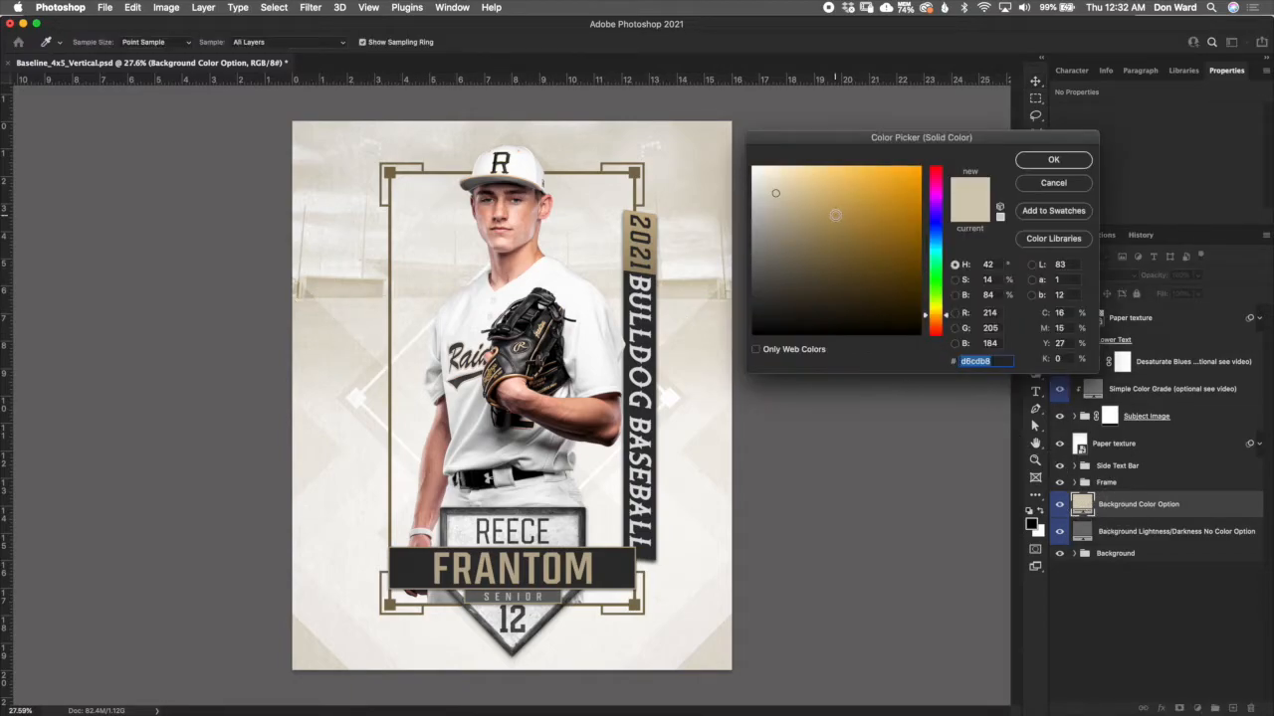
left_click(837, 217)
left_click(887, 234)
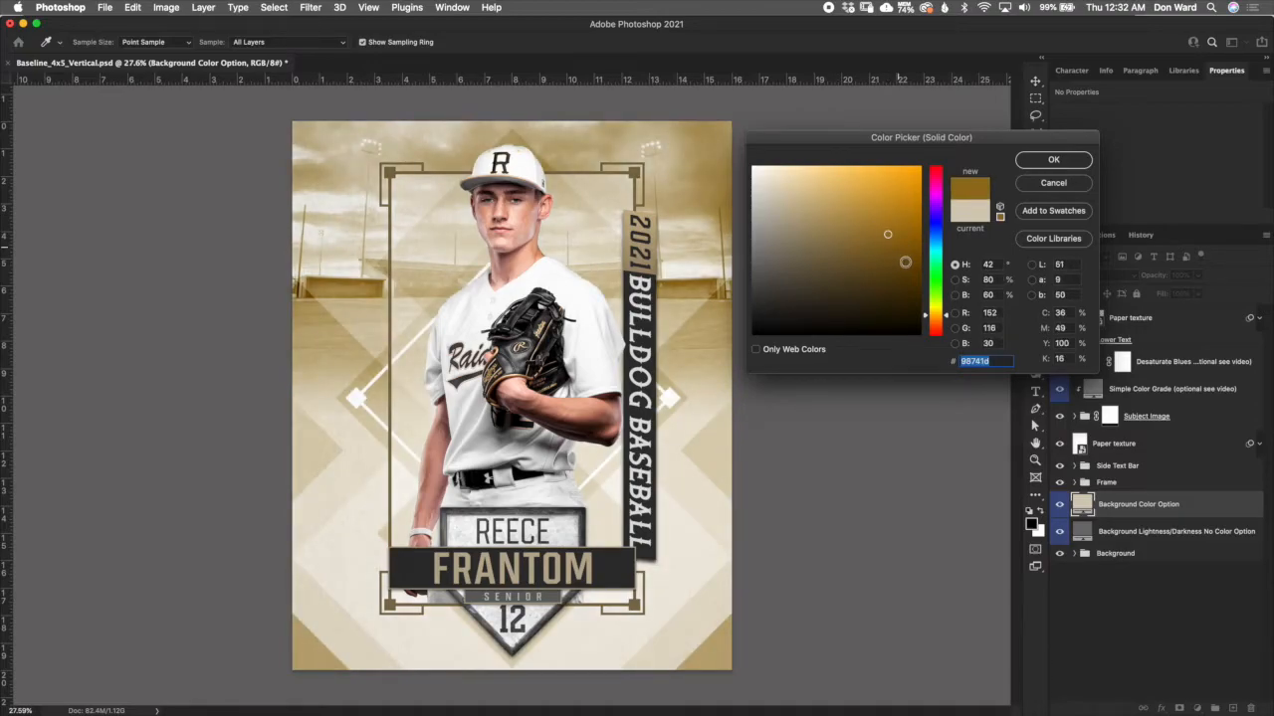
left_click(906, 262)
left_click(884, 236)
left_click(1080, 188)
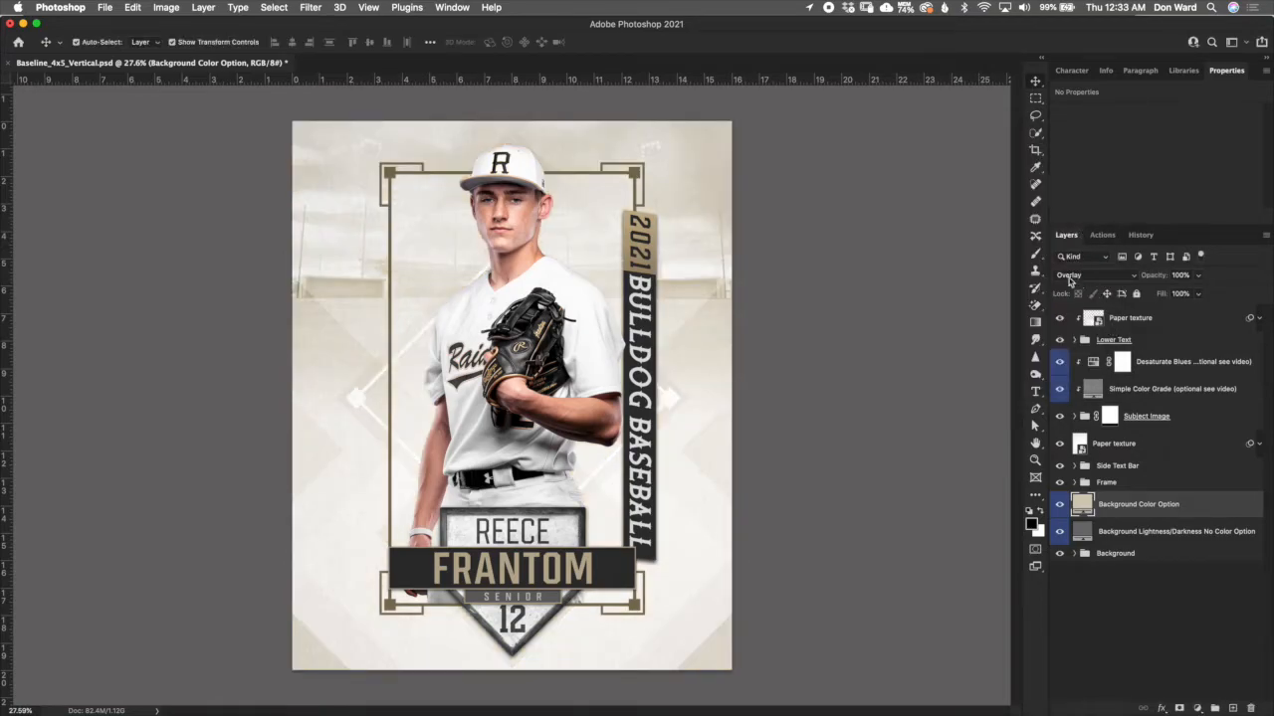
left_click(132, 7)
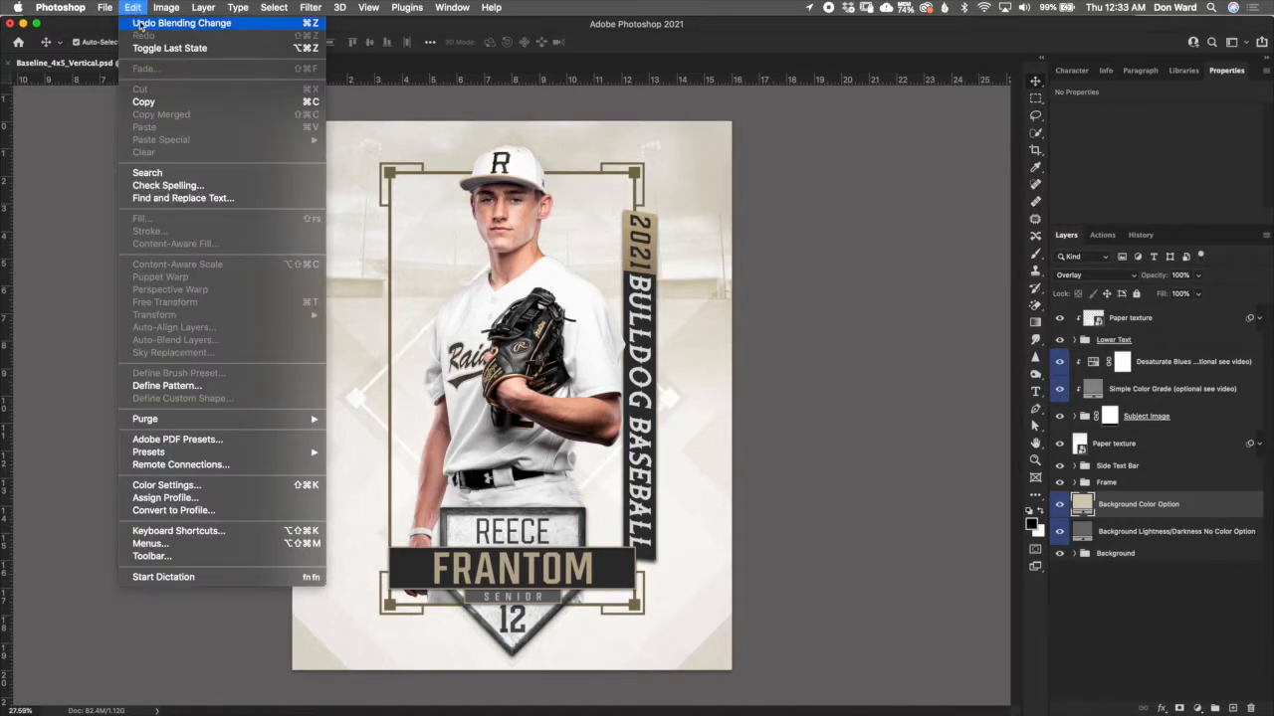
left_click(140, 24)
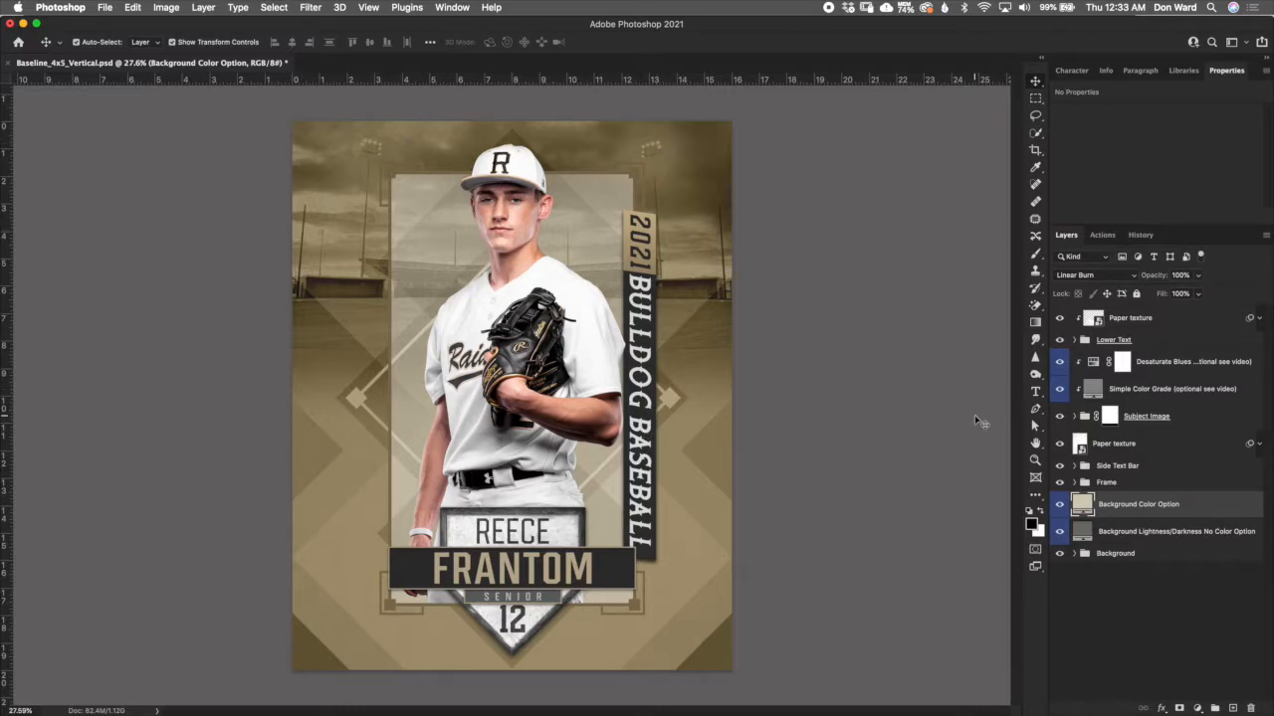
- Try red tints such as #da897b and #ad6d63 for the Background Color Option fill and discard the colour changes
double_click(1082, 505)
left_click_drag(941, 314, 941, 332)
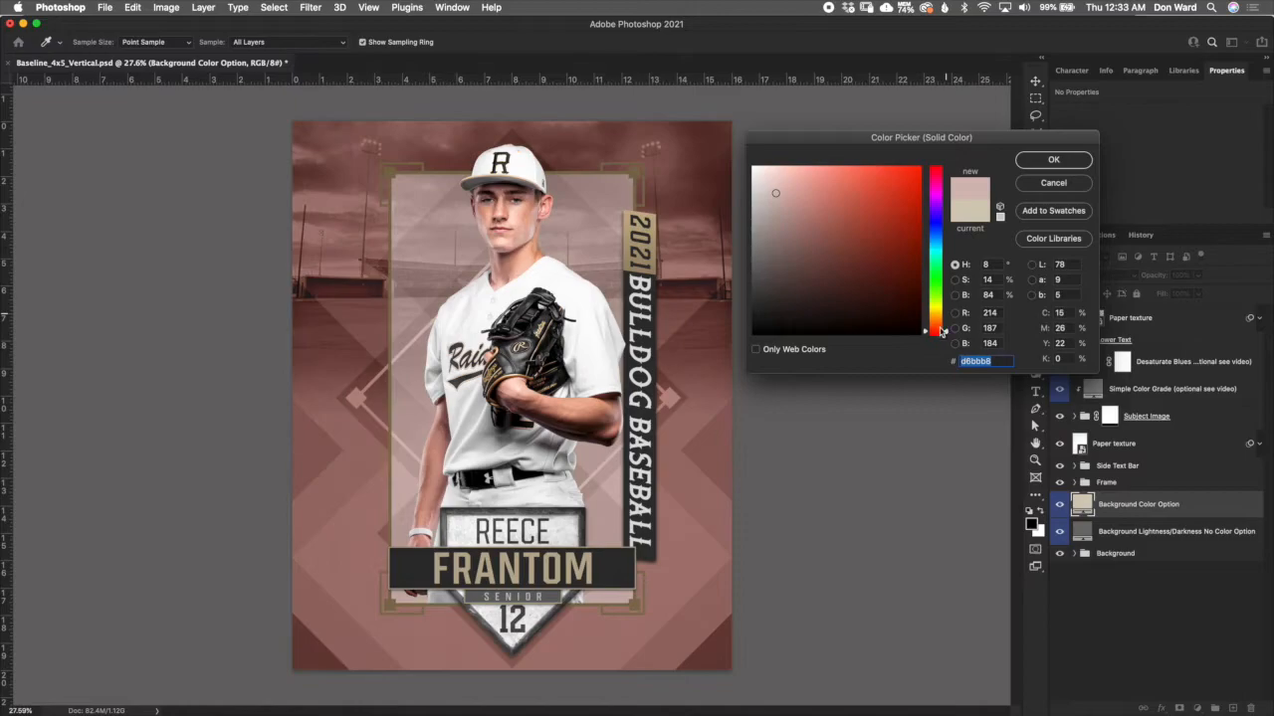
left_click(833, 203)
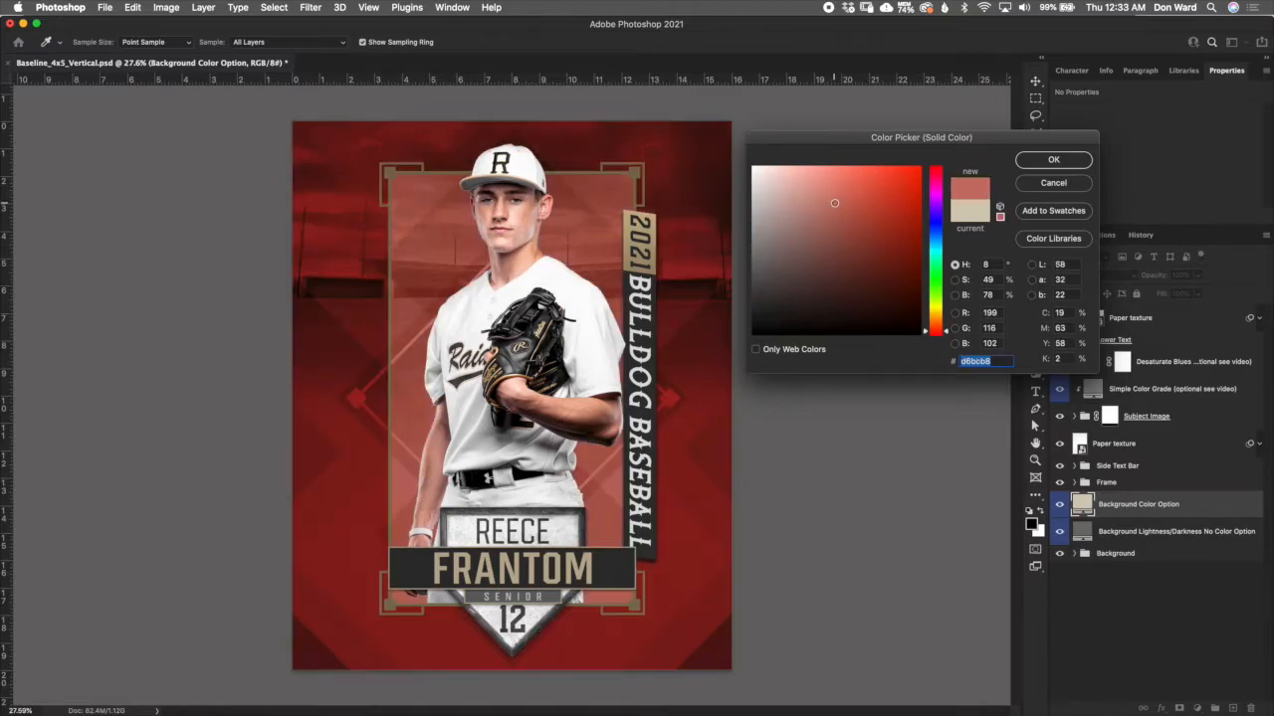
left_click(825, 190)
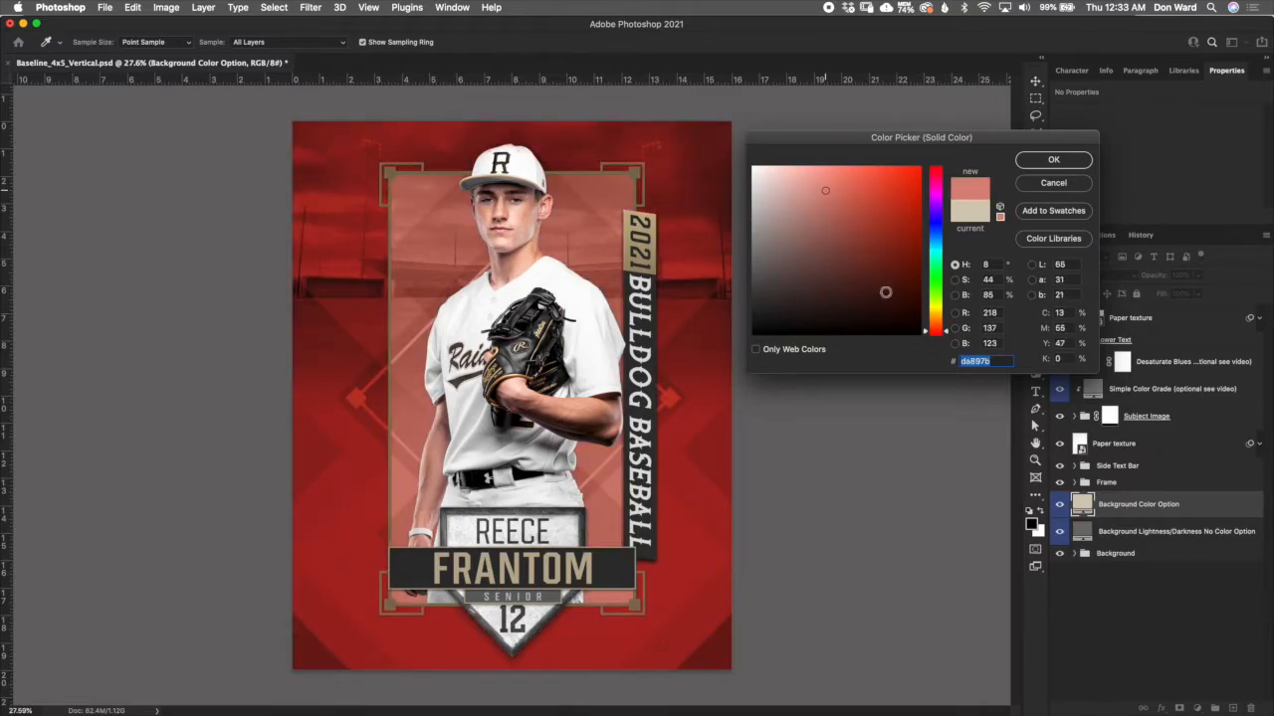
left_click(824, 220)
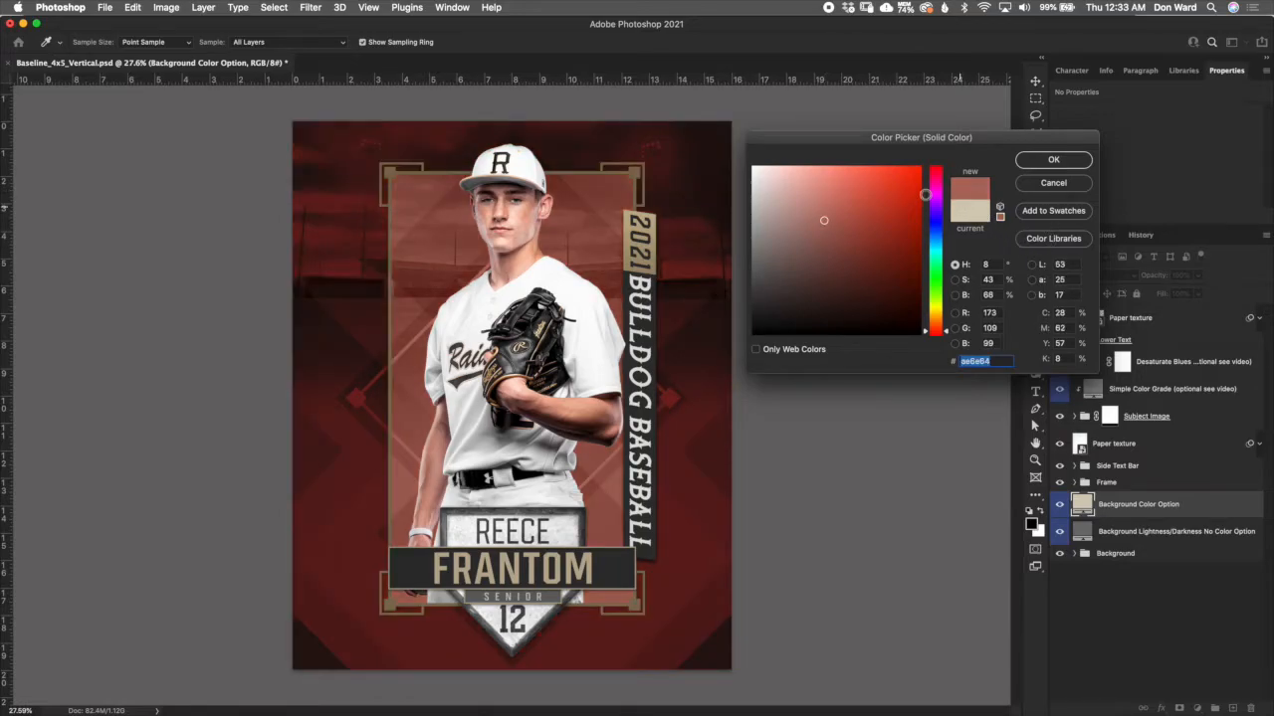
left_click(1082, 189)
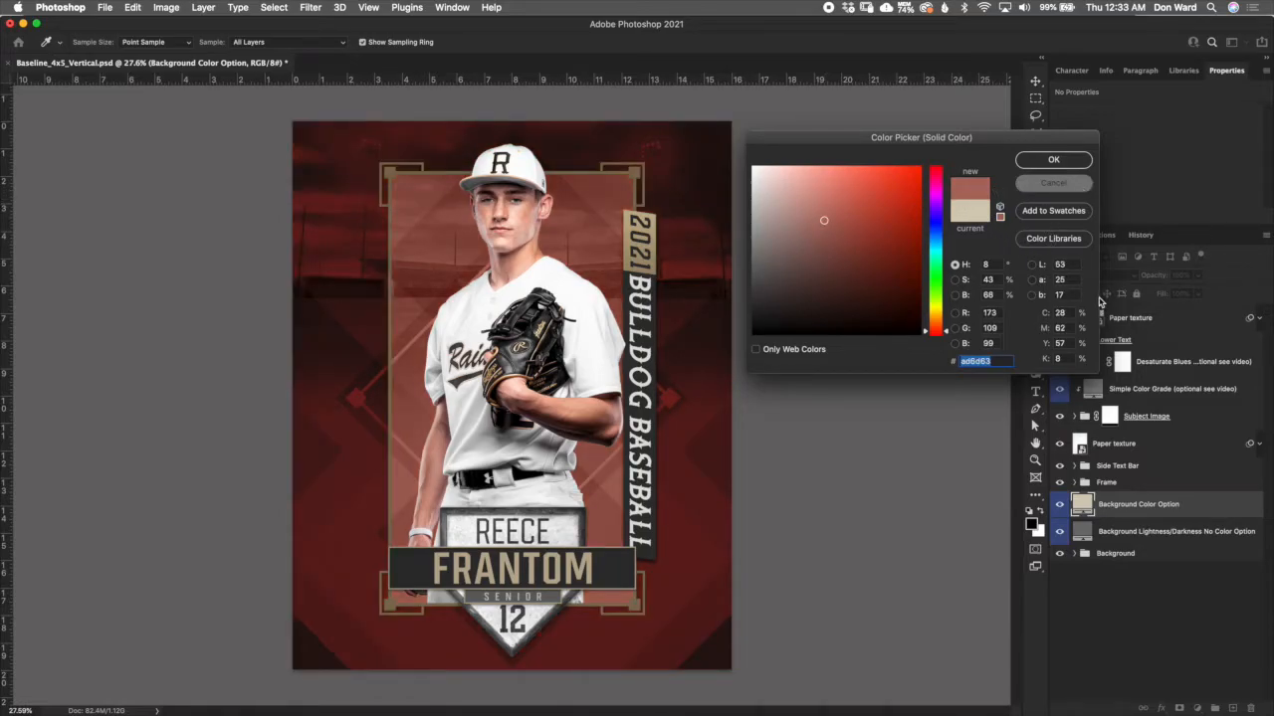
key("Escape")
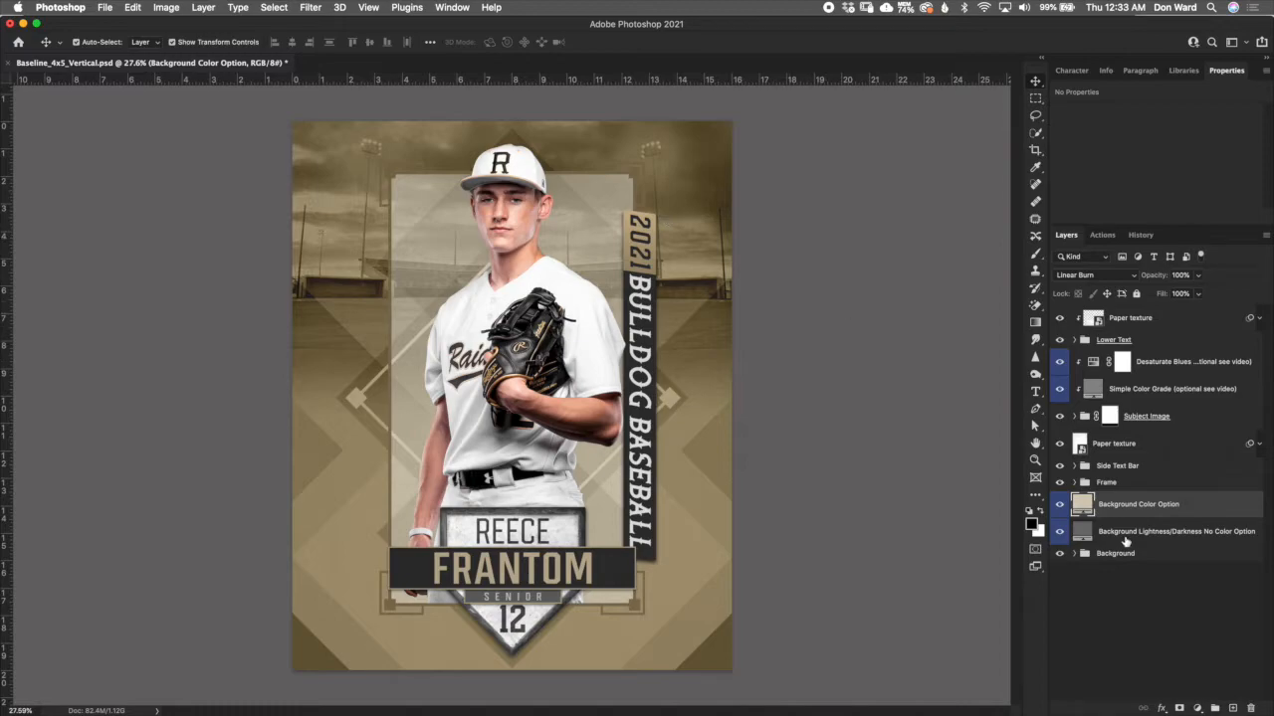
- Hide the Background Color Option layer and compare the poster with the Background Lightness/Darkness No Color Option layer off and on
left_click(1059, 505)
left_click(1136, 539)
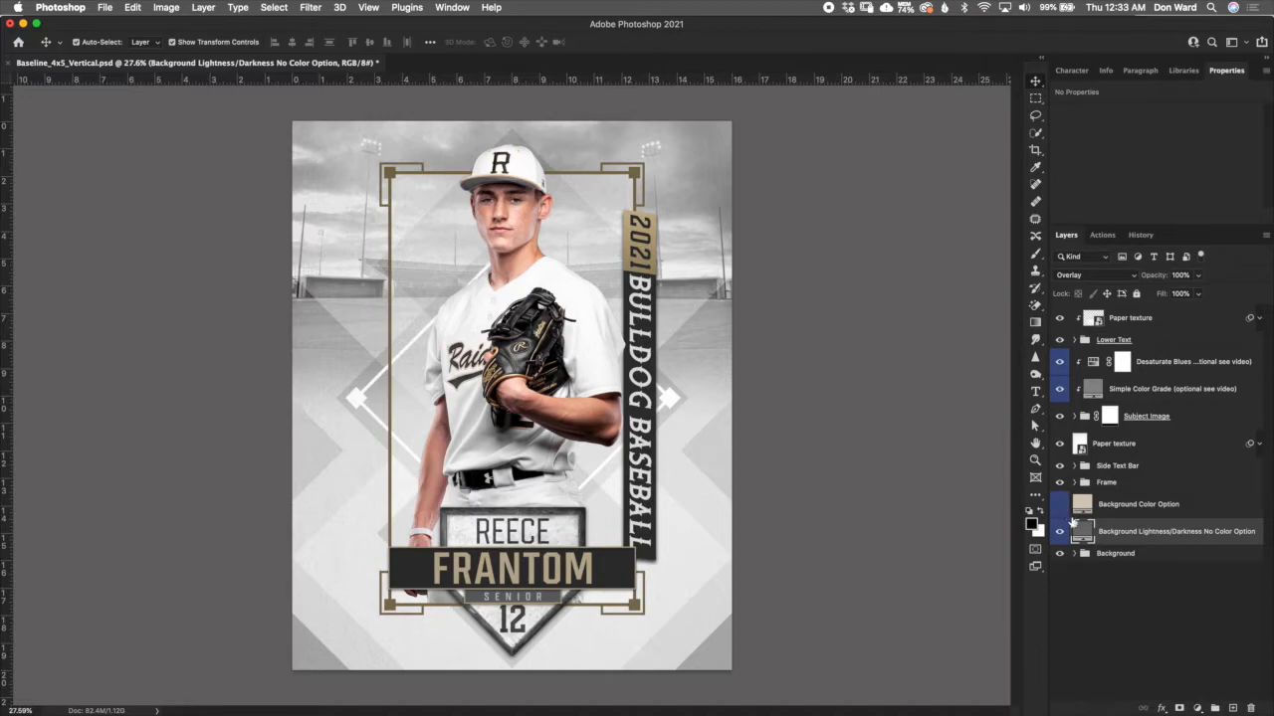
left_click(1060, 532)
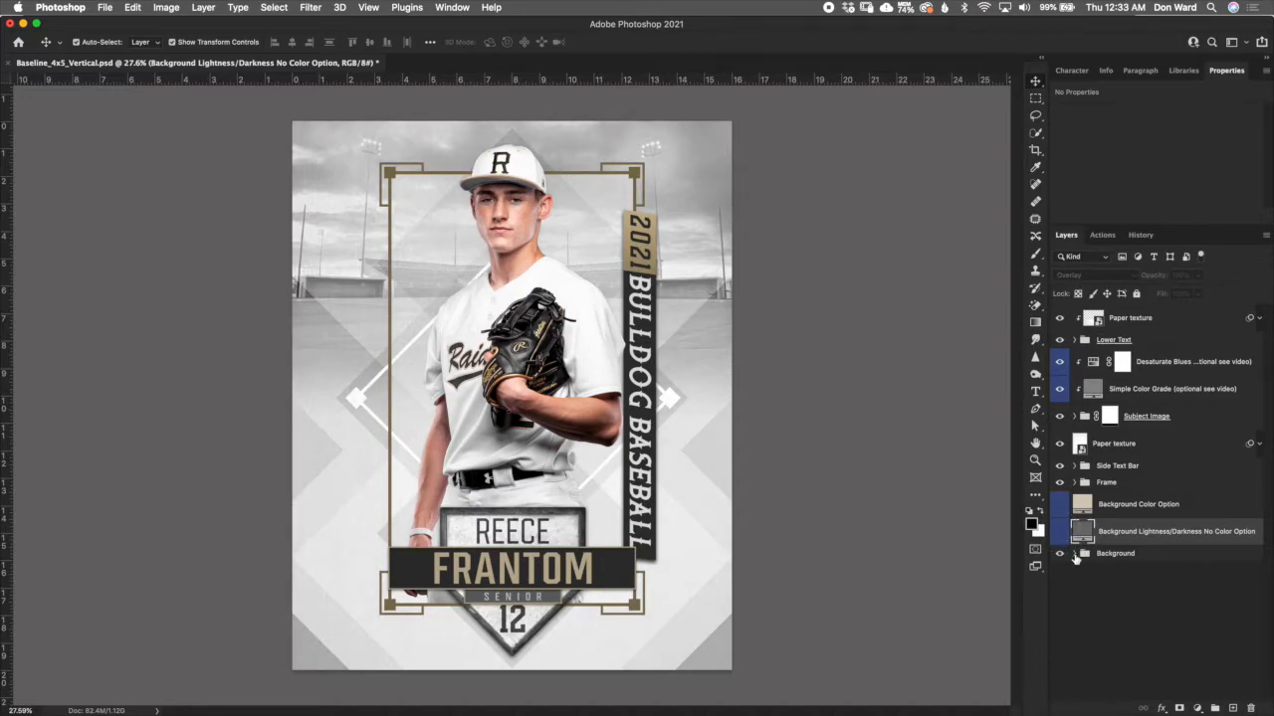
left_click(1061, 534)
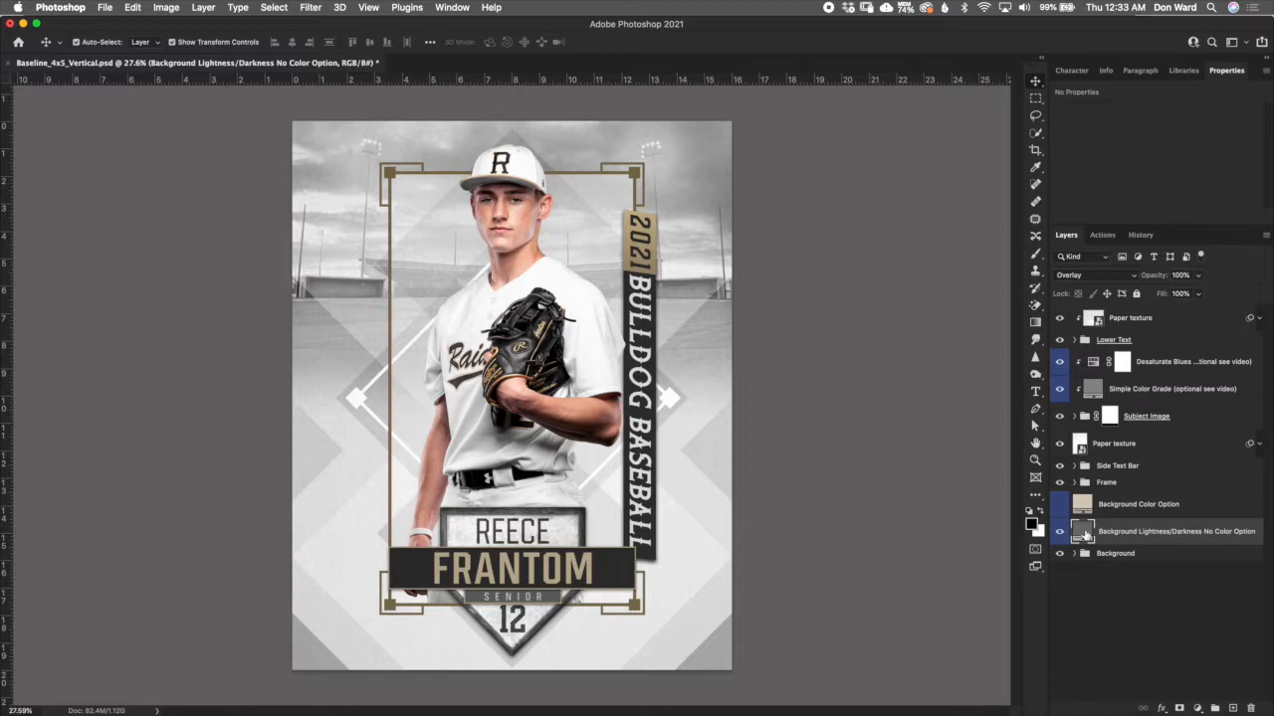
- Try lighter and darker greys down to #3e3e3e for the Background Lightness/Darkness No Color Option fill and discard the changes
double_click(1084, 535)
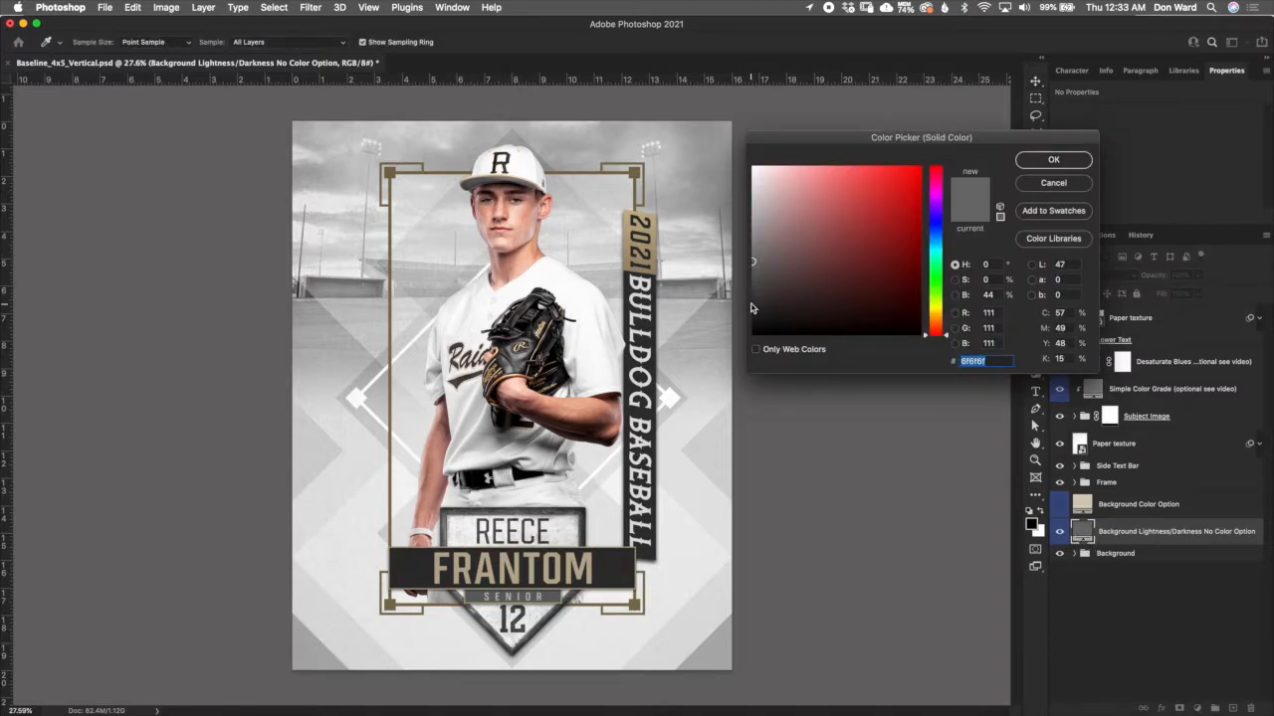
left_click(754, 250)
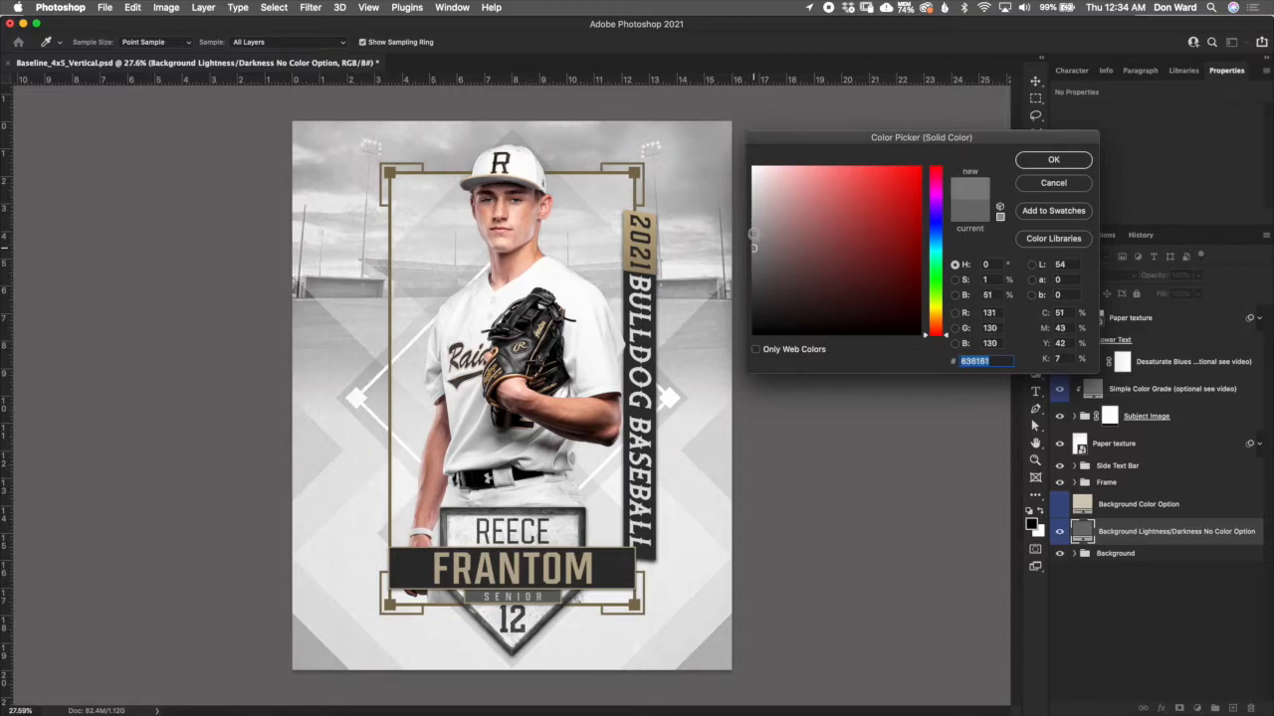
left_click(754, 275)
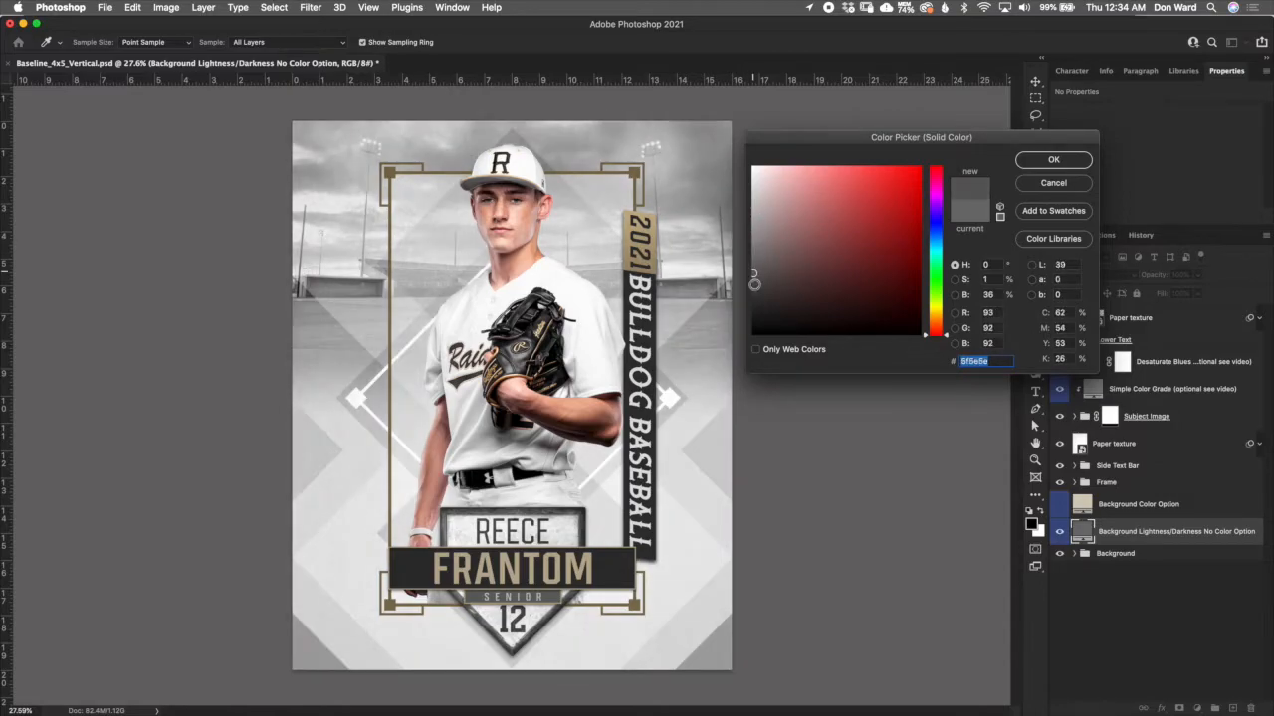
left_click(754, 297)
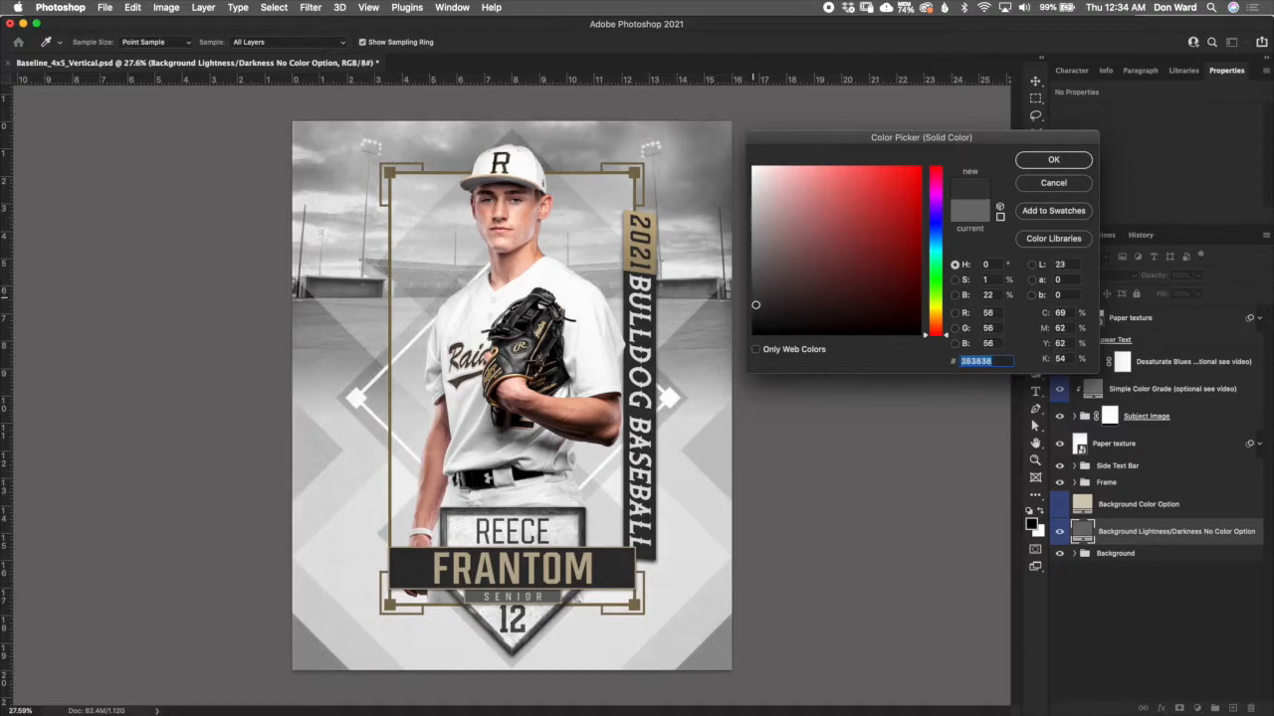
mouse_move(753, 297)
left_mouse_down()
mouse_move(753, 316)
mouse_move(753, 294)
left_mouse_up()
left_click(1065, 189)
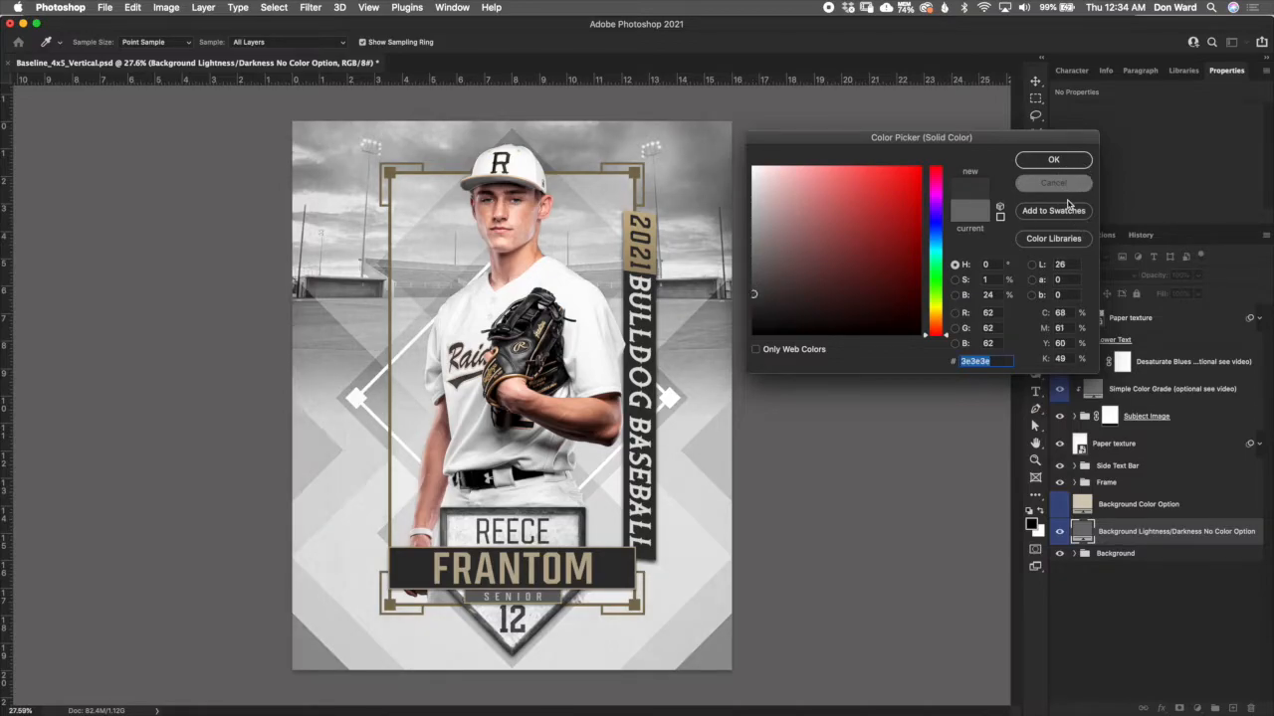
- Select and expand the Background group to review the groups and layers it contains
left_click(1123, 581)
left_click(1127, 557)
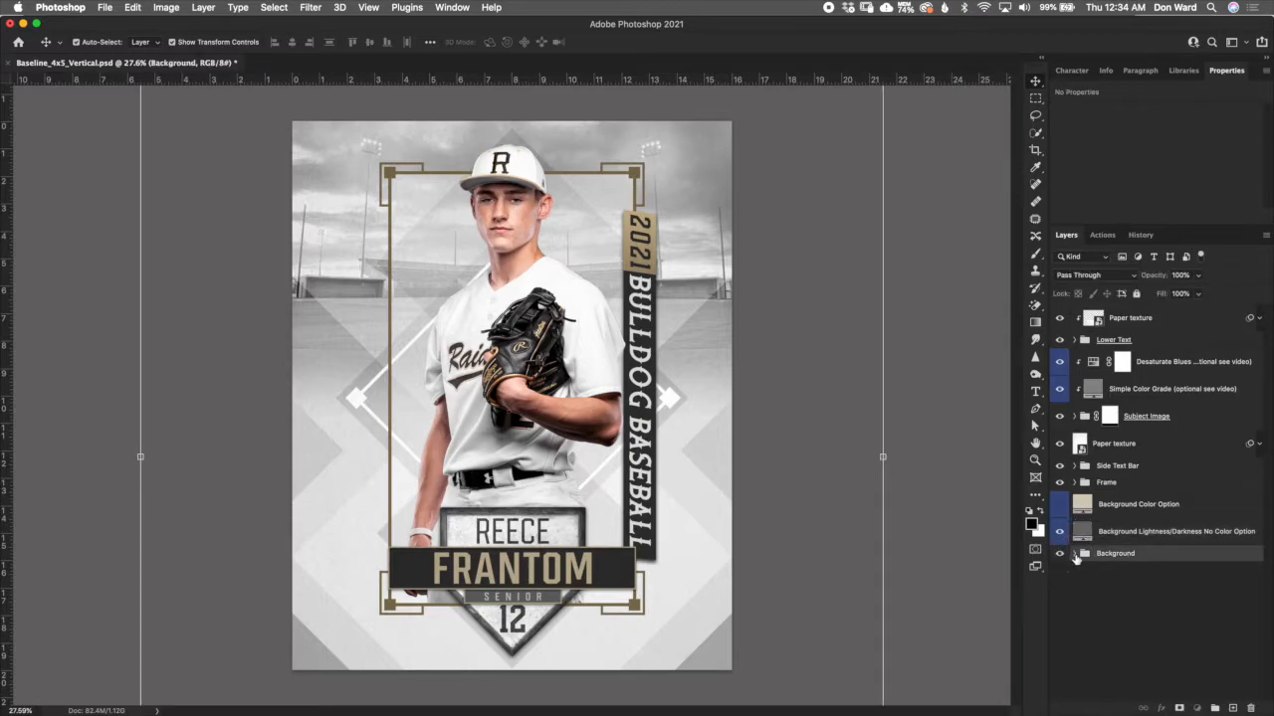
left_click(1074, 554)
scroll(1269, 546, "down", 3)
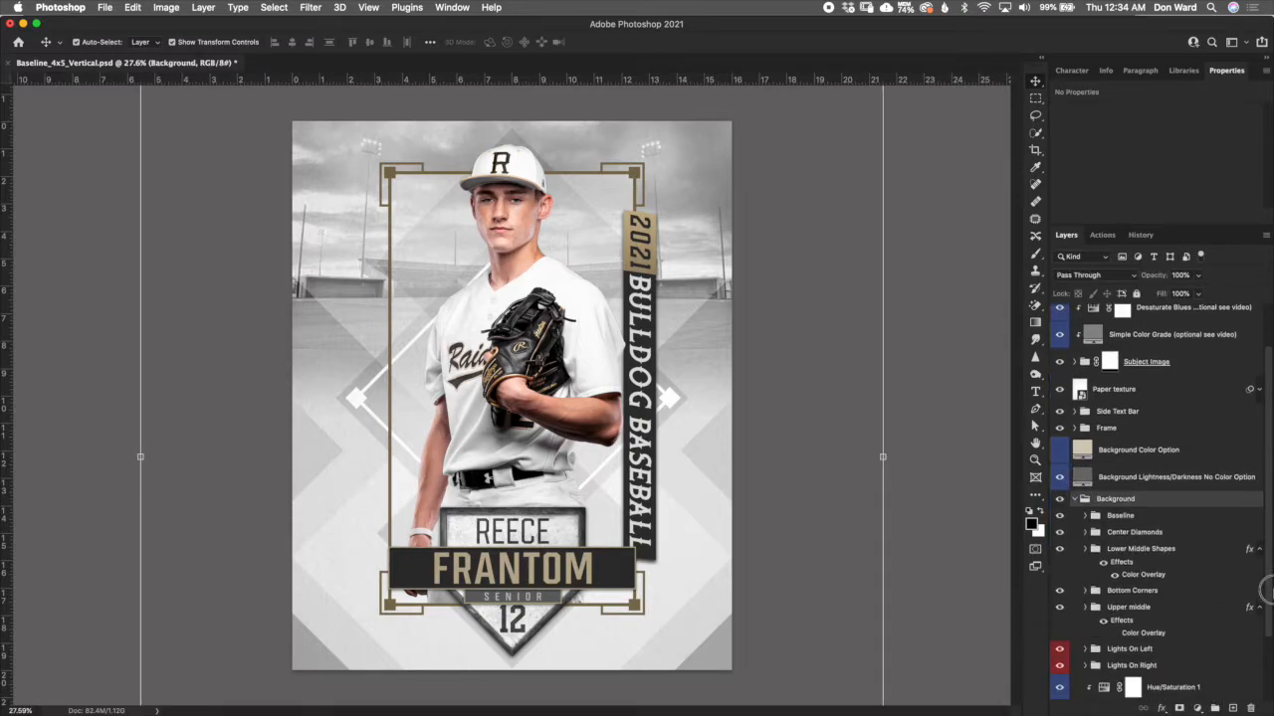
- Expand the Baseline group inside Background and inspect its Home, Baseline, Third, Second and First layers one by one
left_click(1142, 492)
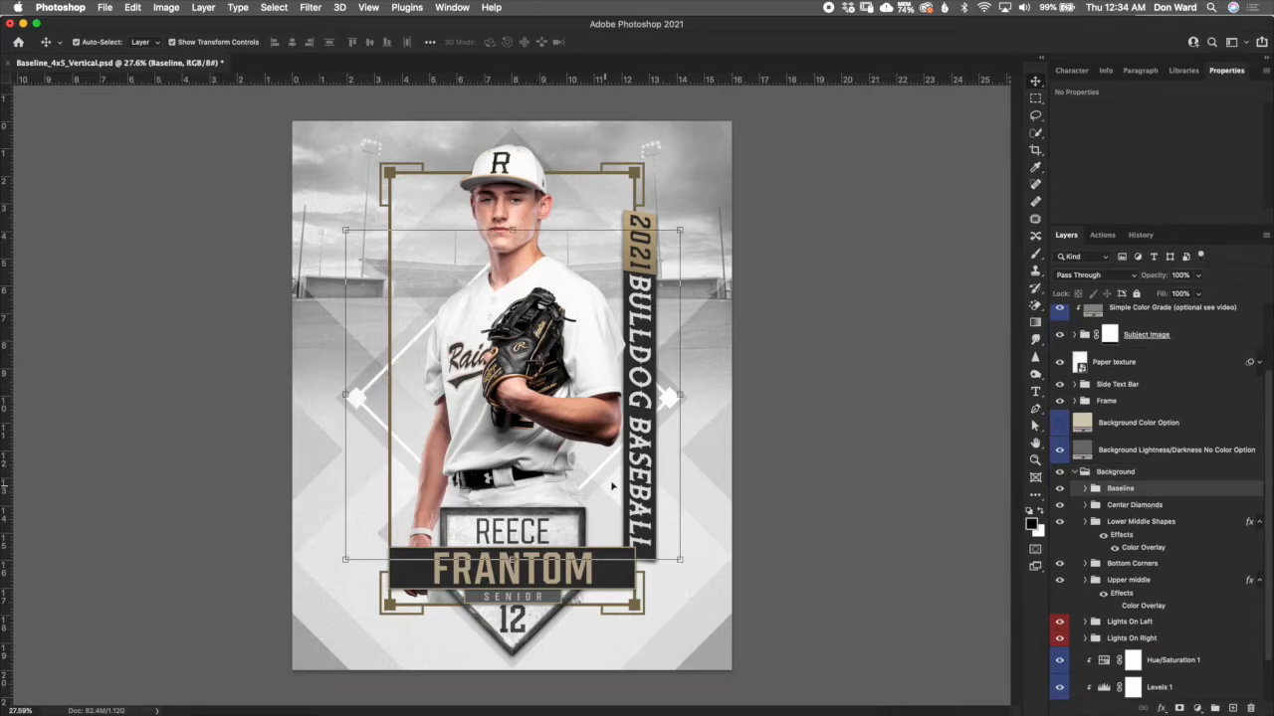
left_click(1084, 489)
left_click(1183, 515)
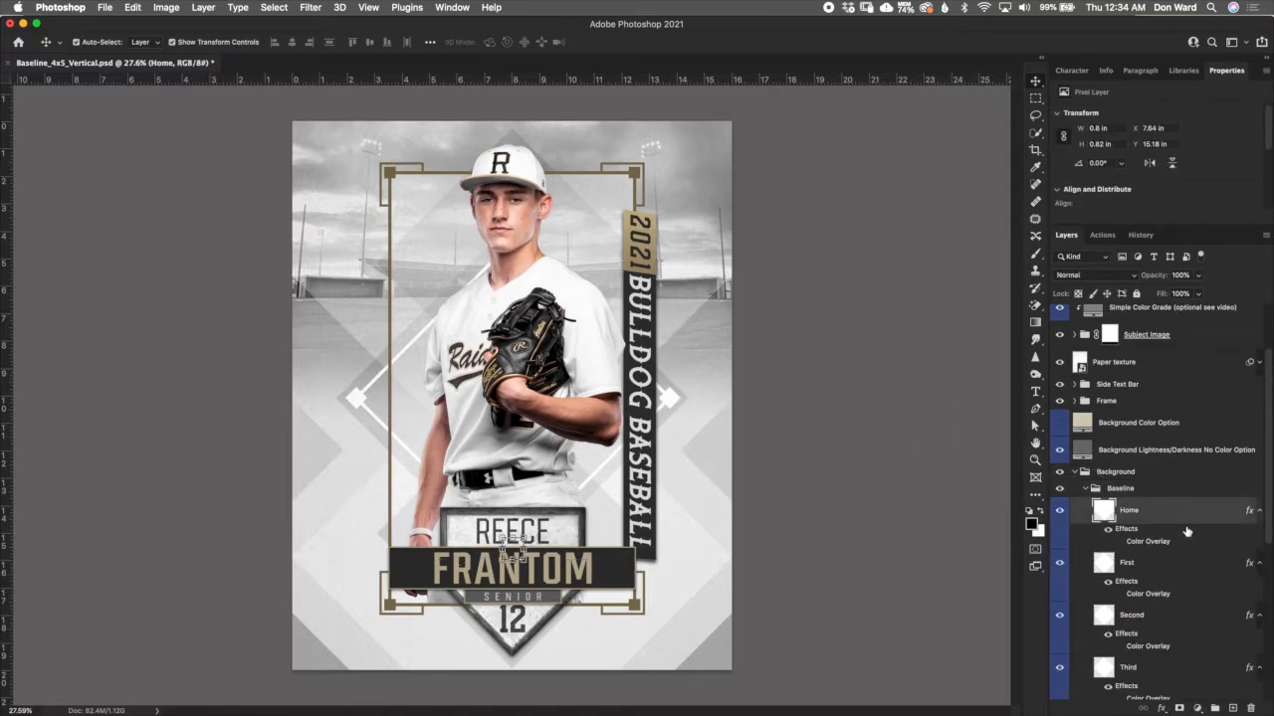
scroll(1266, 512, "down", 3)
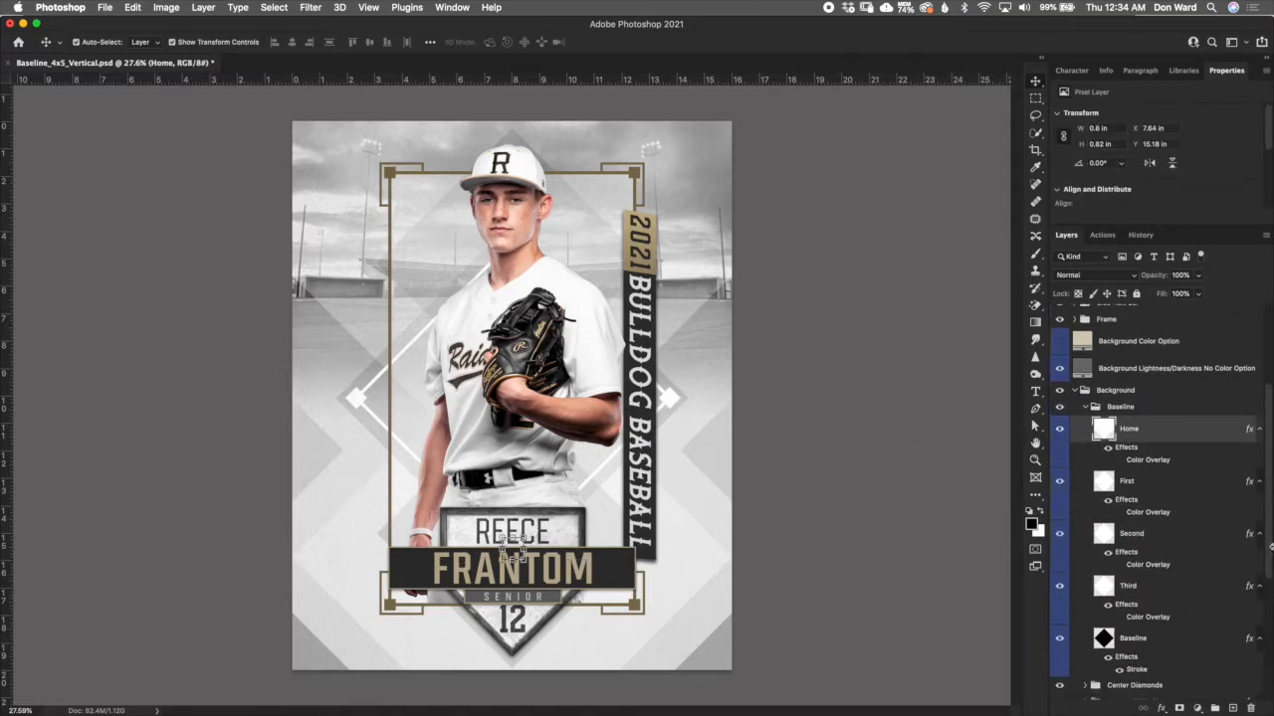
left_click(1168, 647)
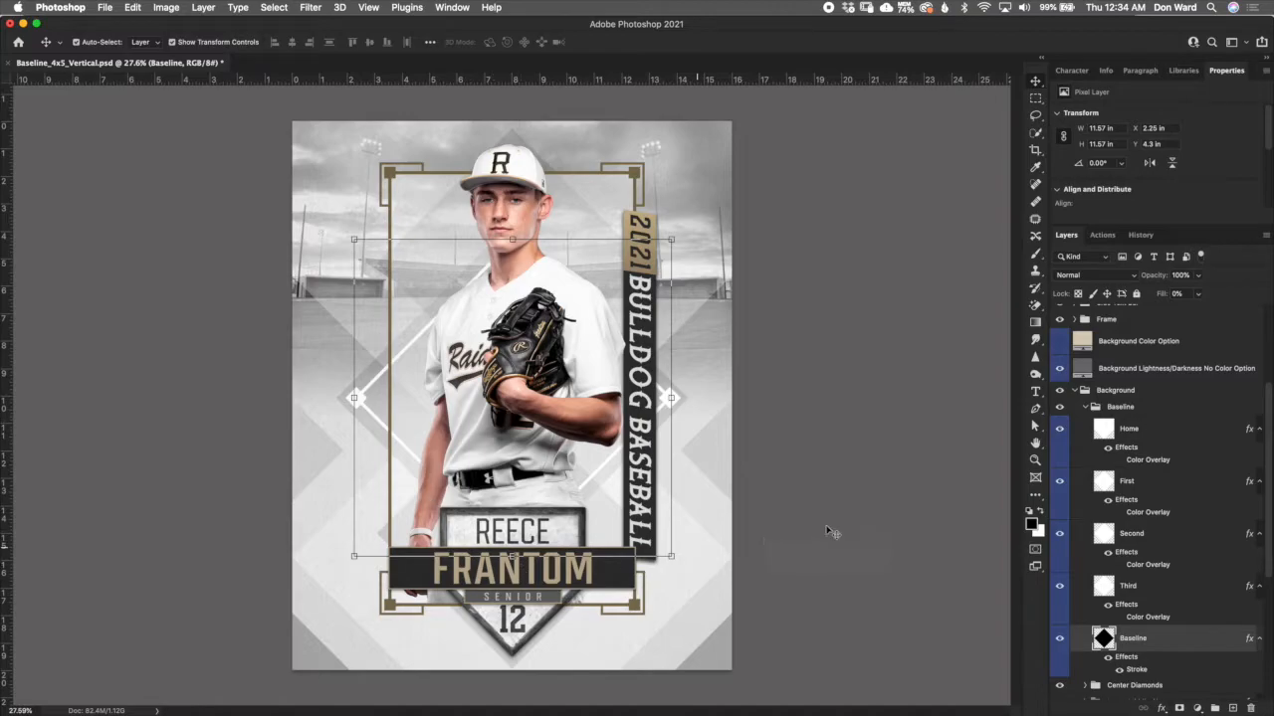
left_click(1178, 589)
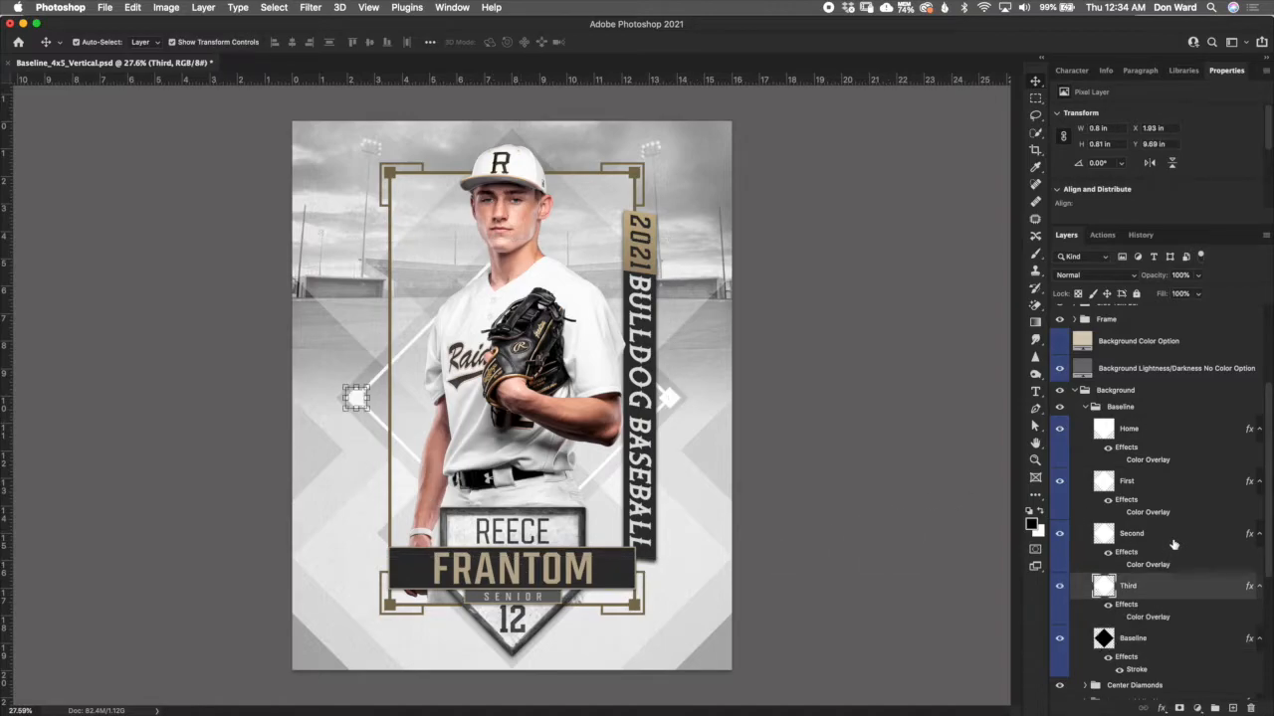
left_click(1174, 544)
left_click(1172, 488)
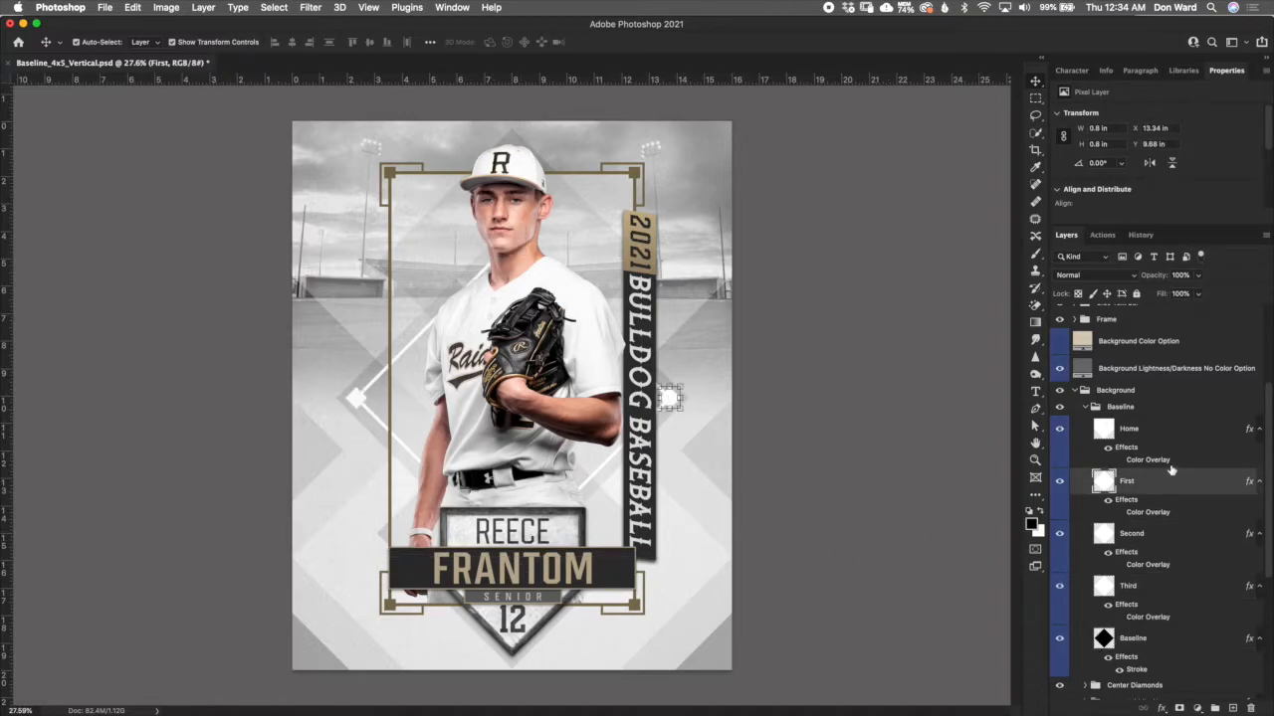
left_click(1158, 439)
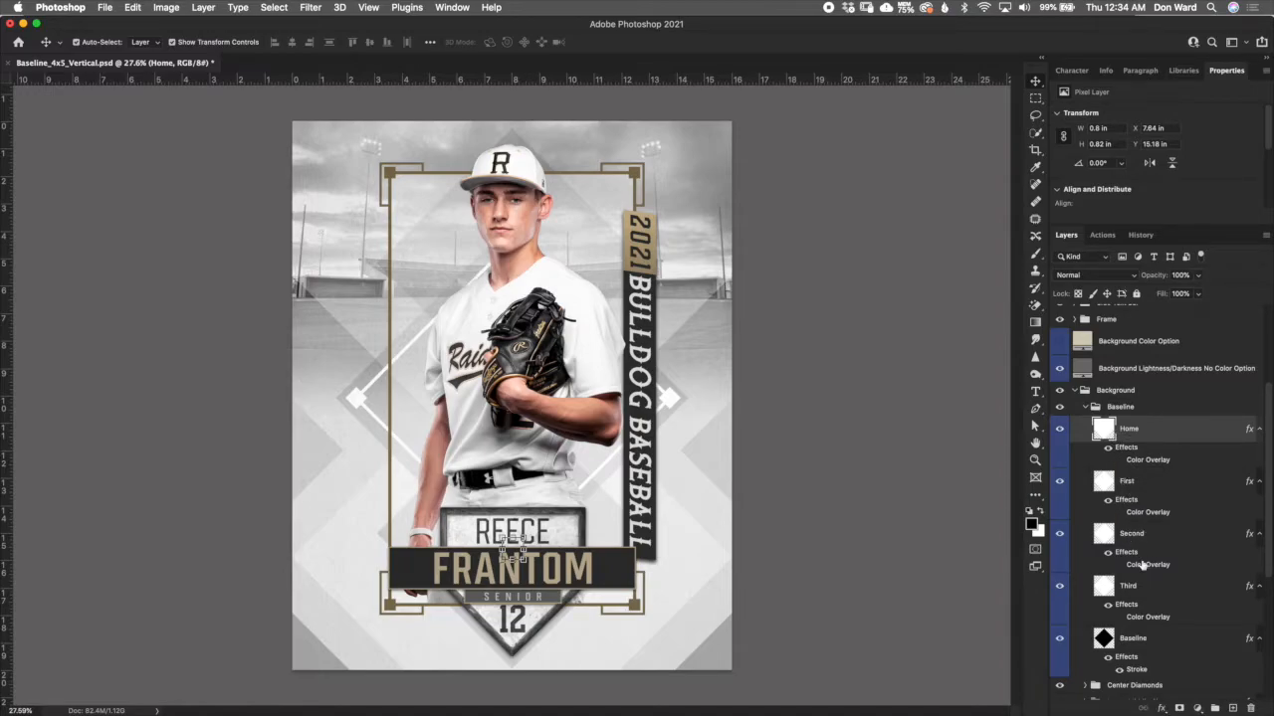
- Collapse the Baseline group and select the Center Diamonds group to inspect its extent on the poster
left_click(1087, 408)
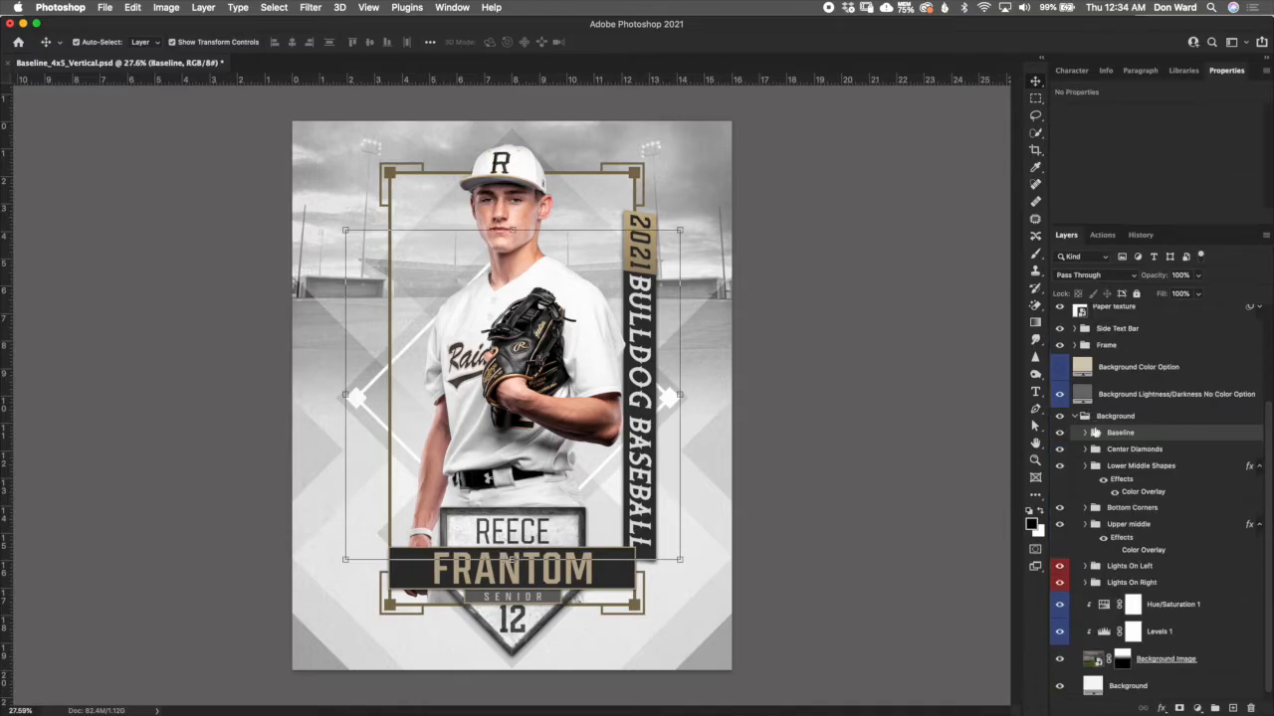
left_click(1135, 450)
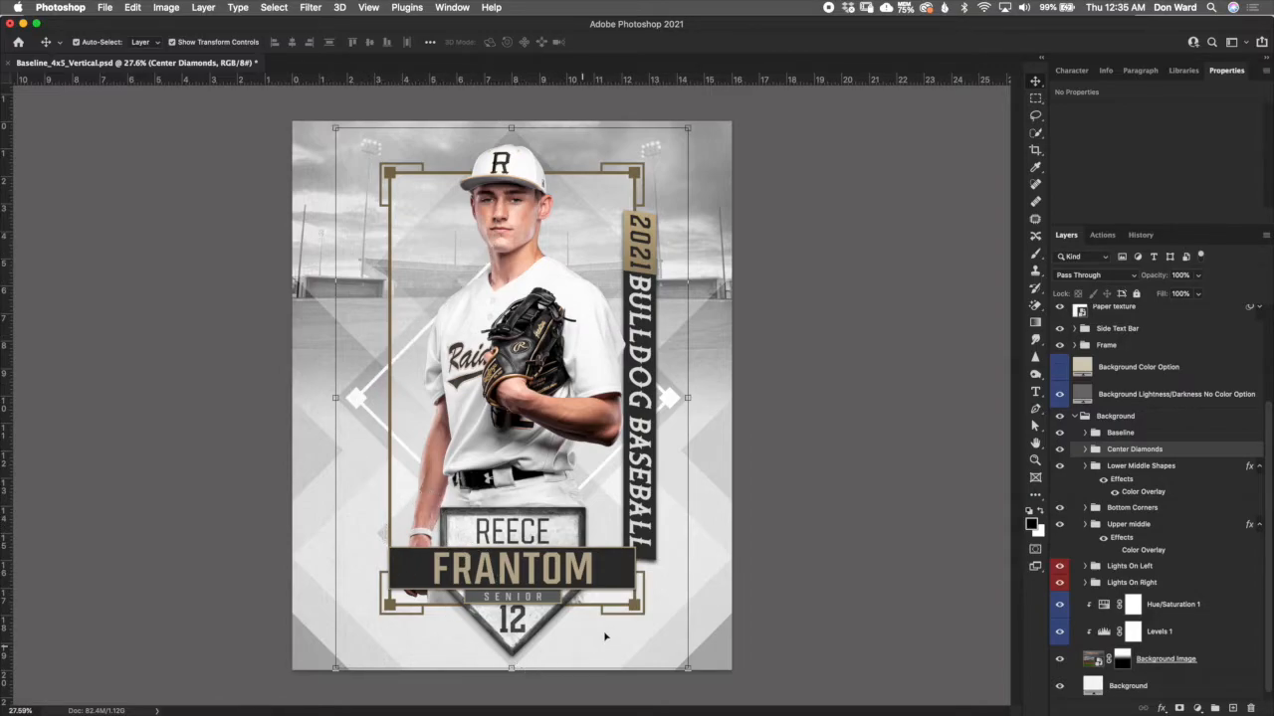
- Toggle the Center Diamonds group's visibility, expand it to inspect the Top and Middle layers, and collapse it again
left_click(1059, 450)
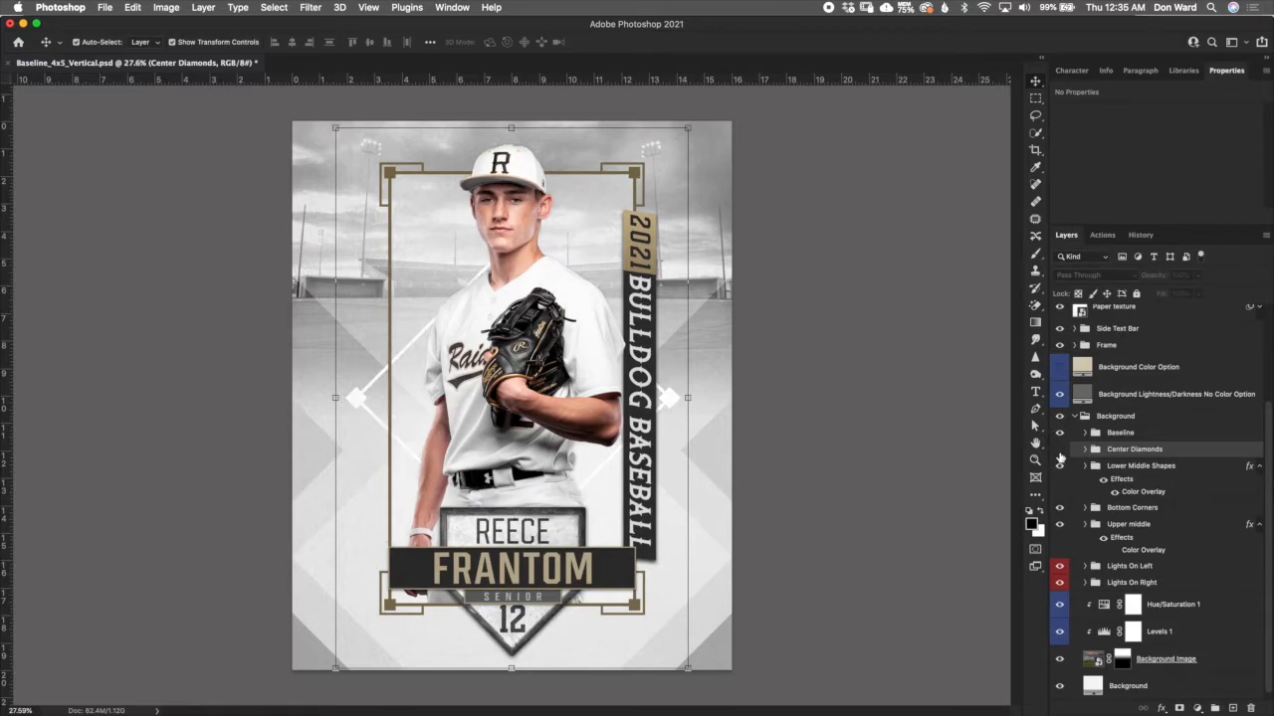
left_click(1060, 453)
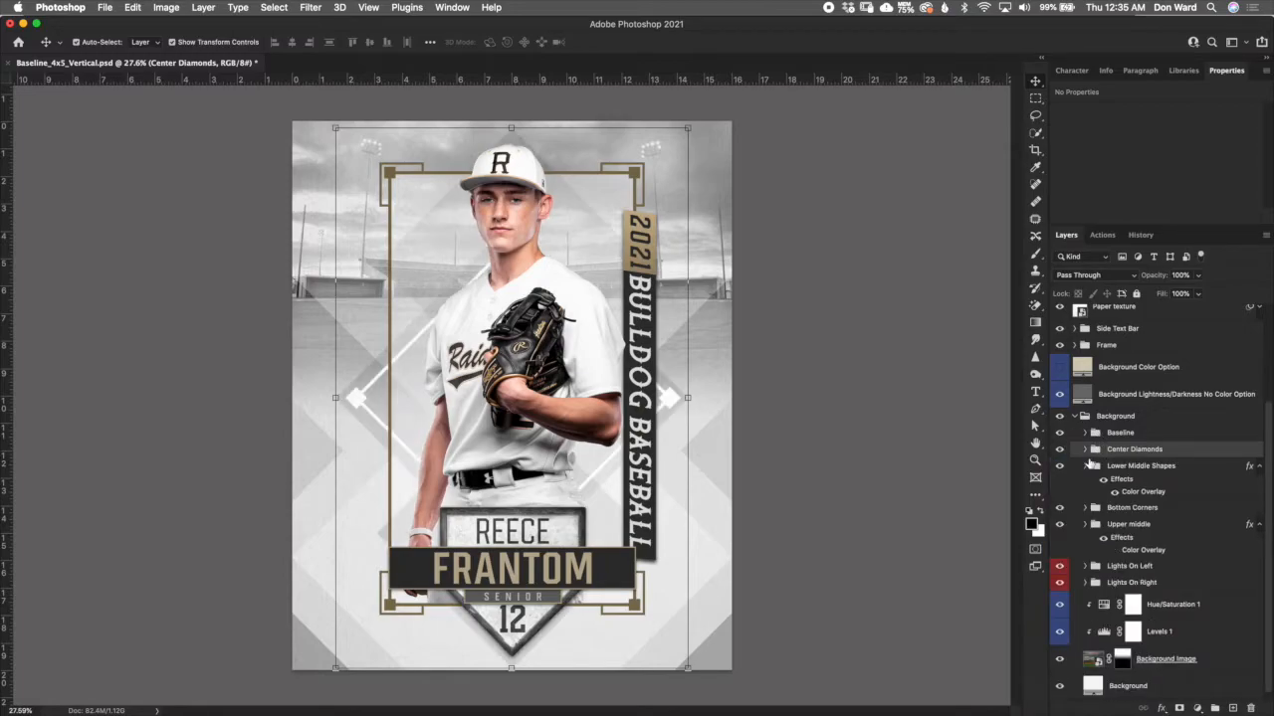
left_click(1084, 451)
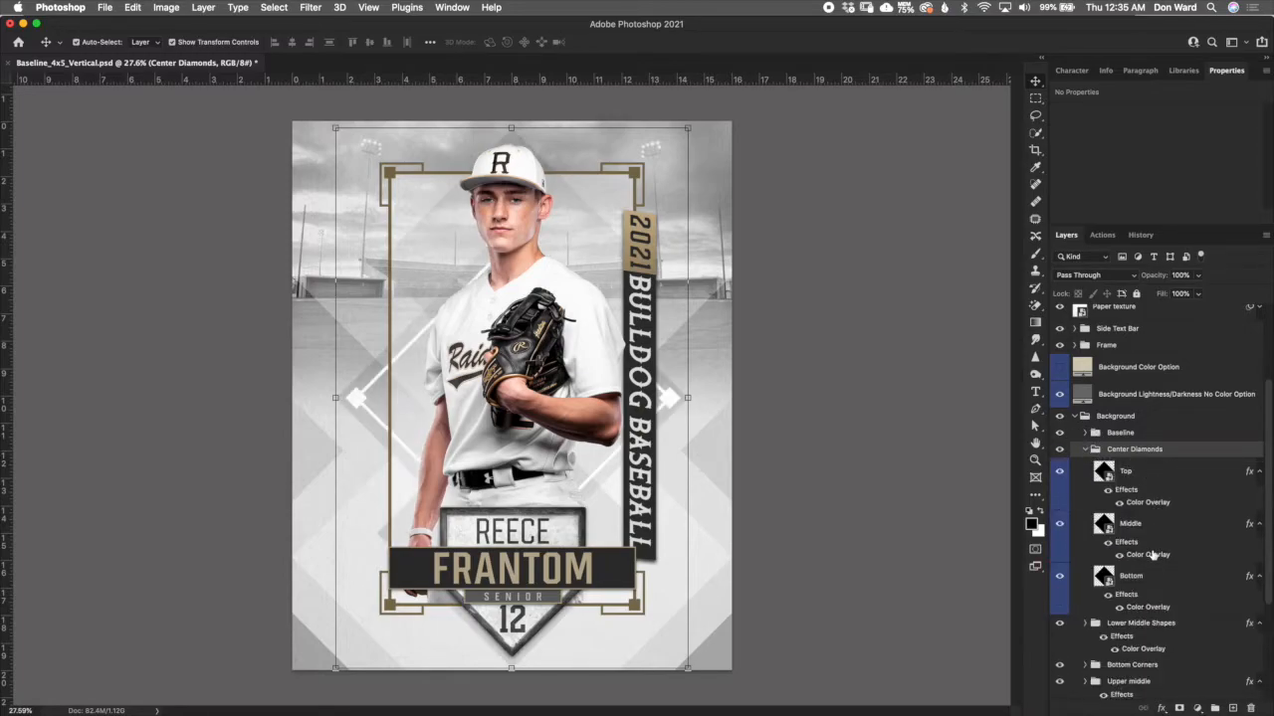
left_click(1160, 484)
left_click(1178, 530)
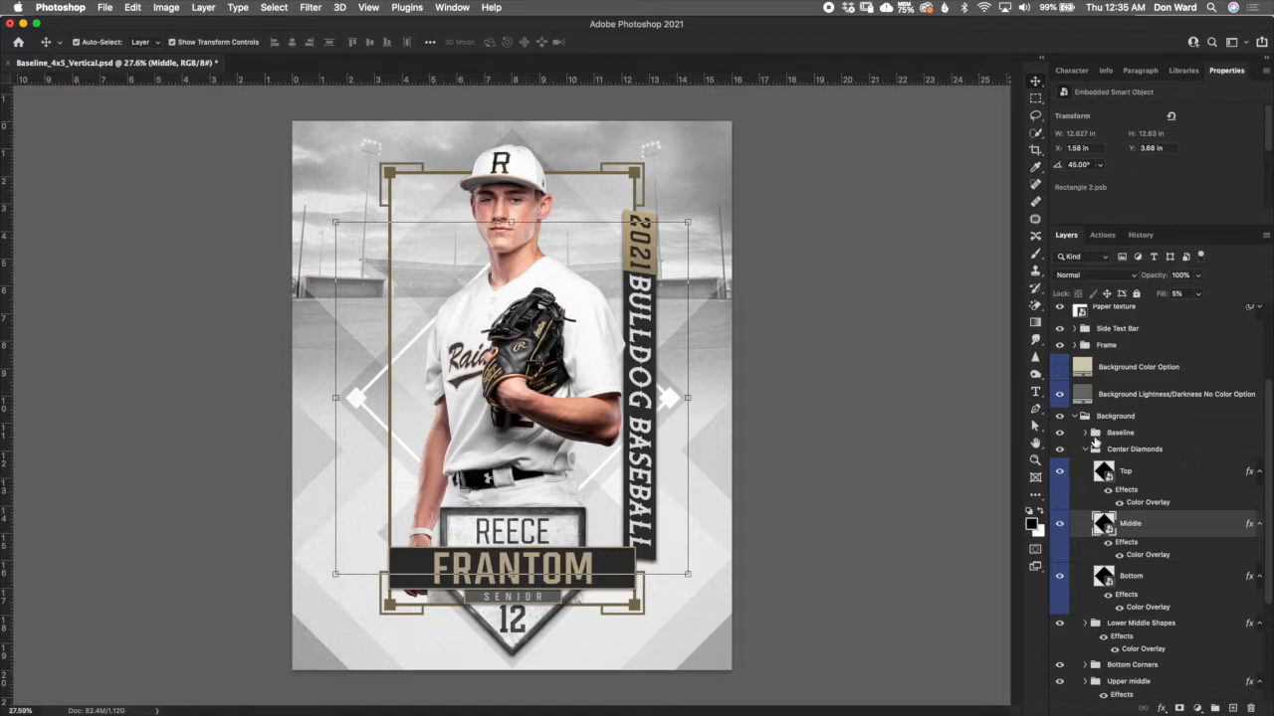
left_click(1091, 450)
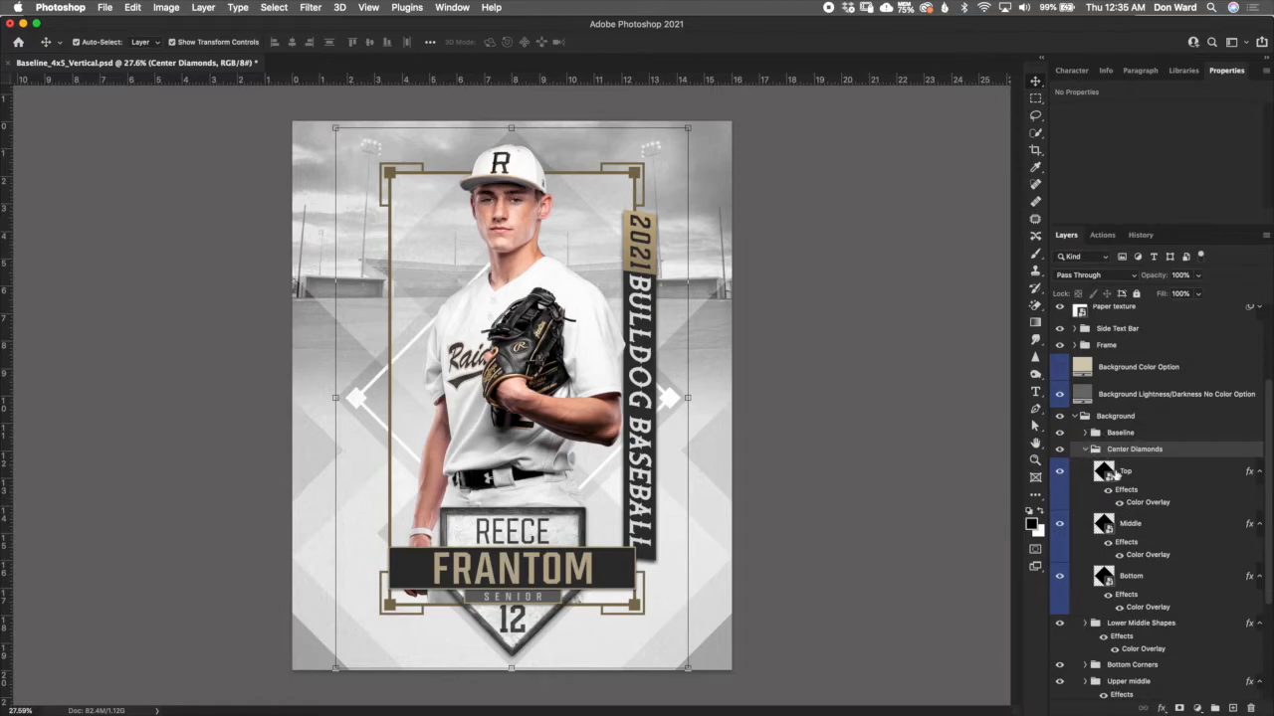
left_click(1085, 449)
- Inspect the extent of the Lower Middle Shapes group and the layers inside the Bottom Corners group
left_click(1134, 467)
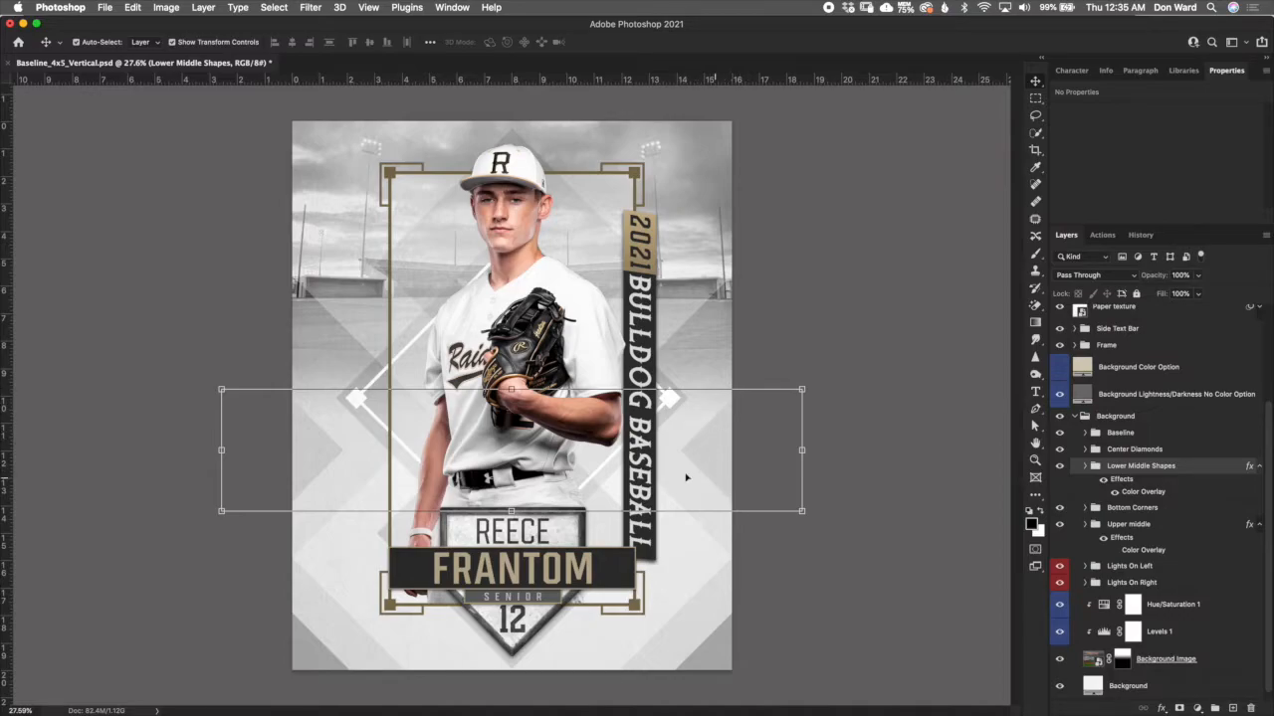
left_click(304, 428)
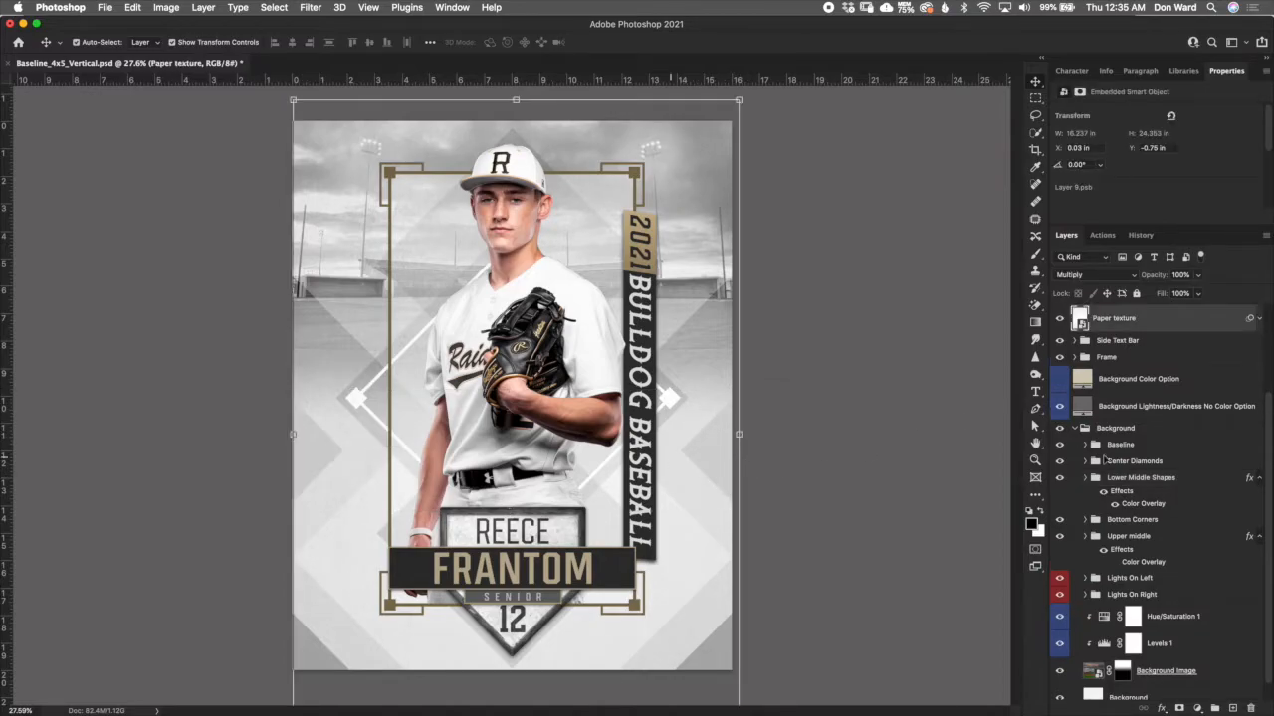
left_click(1151, 524)
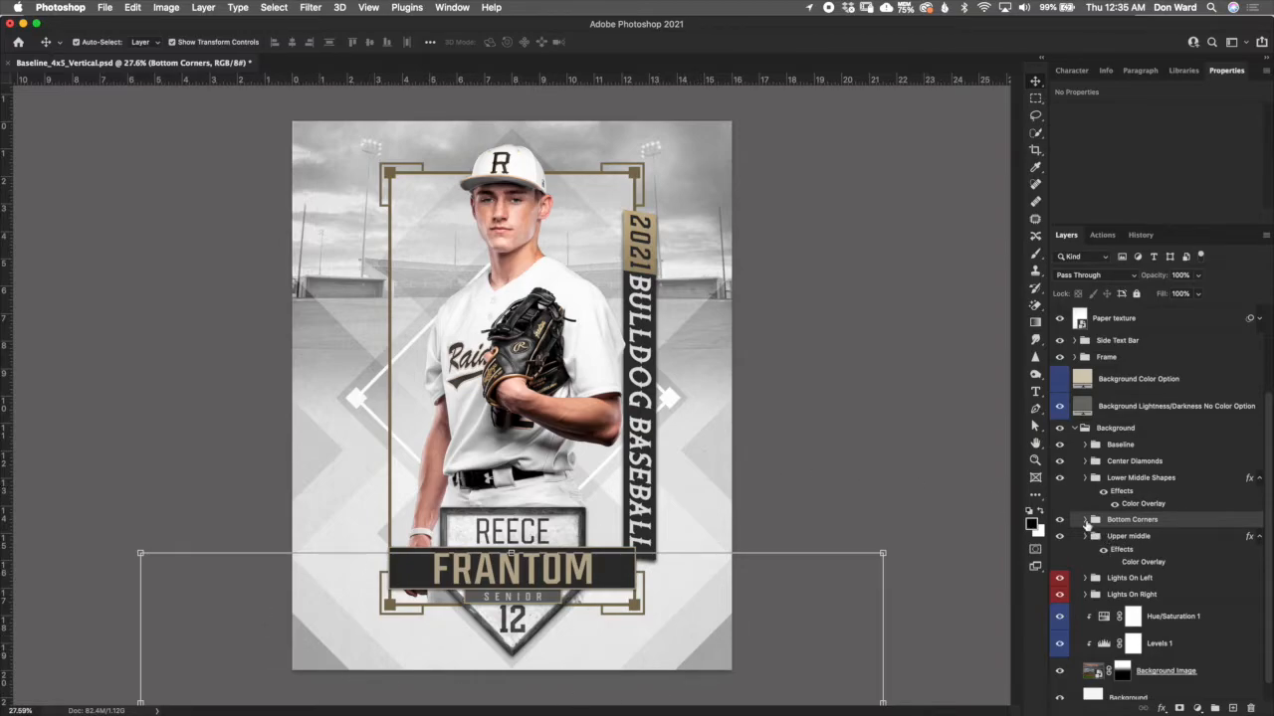
left_click(1085, 519)
left_click_drag(1269, 541, 1267, 567)
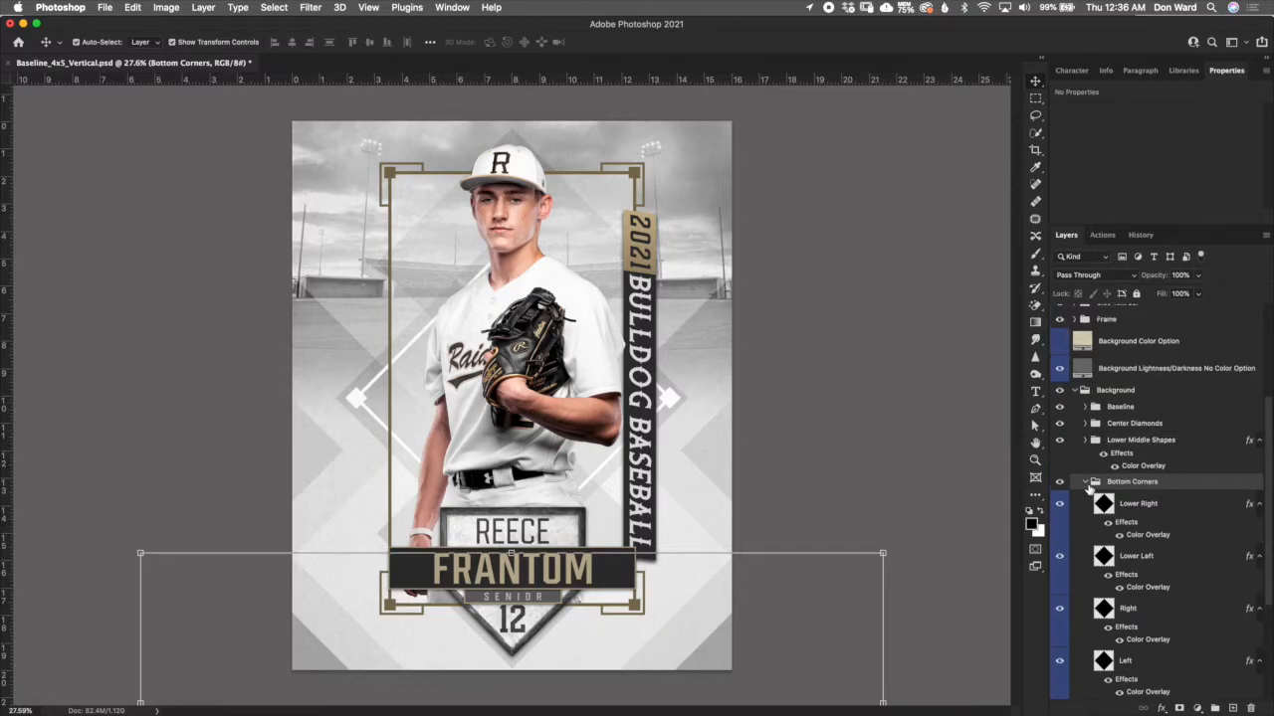
left_click(1085, 483)
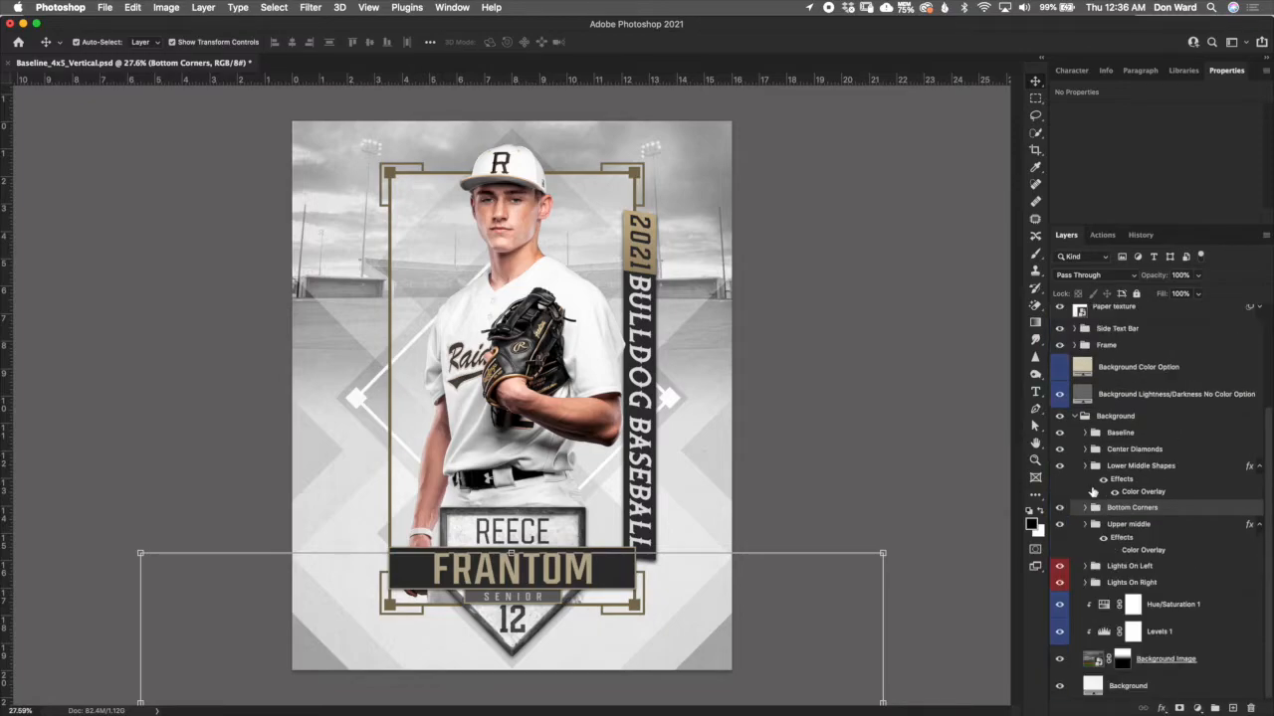
- Select the Upper middle group, expand it to review its layers, and collapse it
left_click(1152, 534)
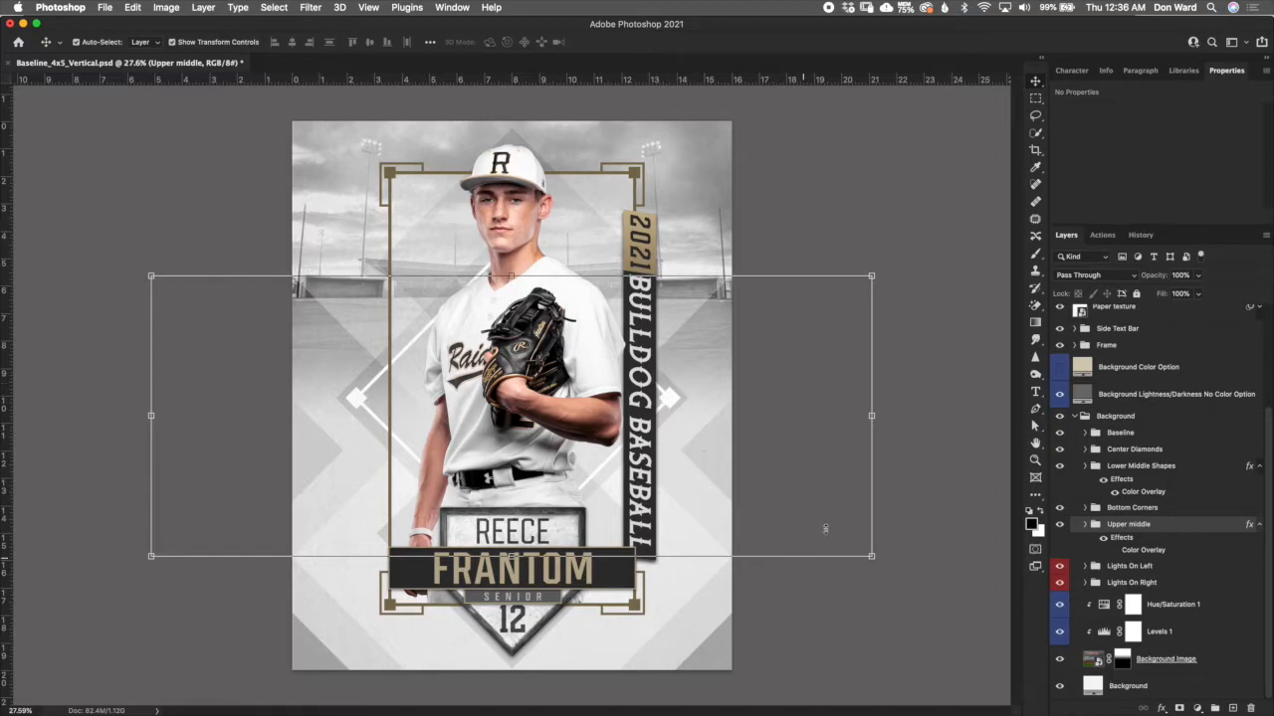
left_click(1085, 524)
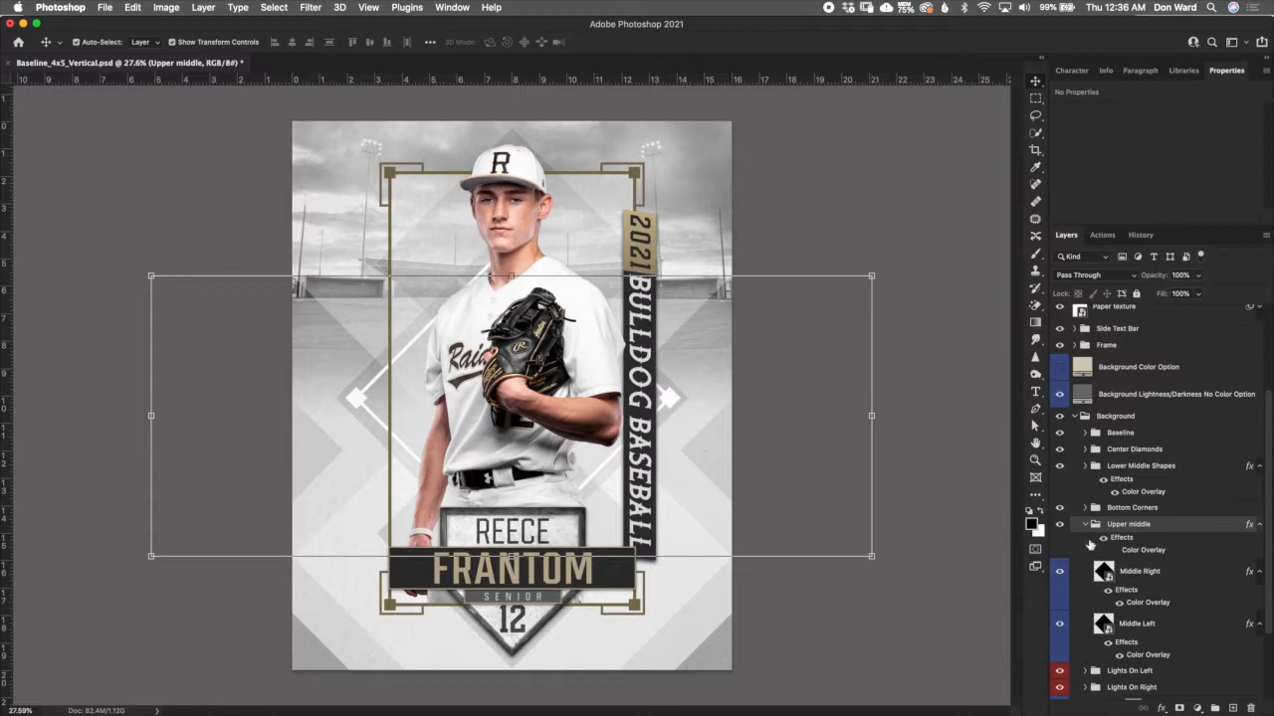
left_click(1084, 524)
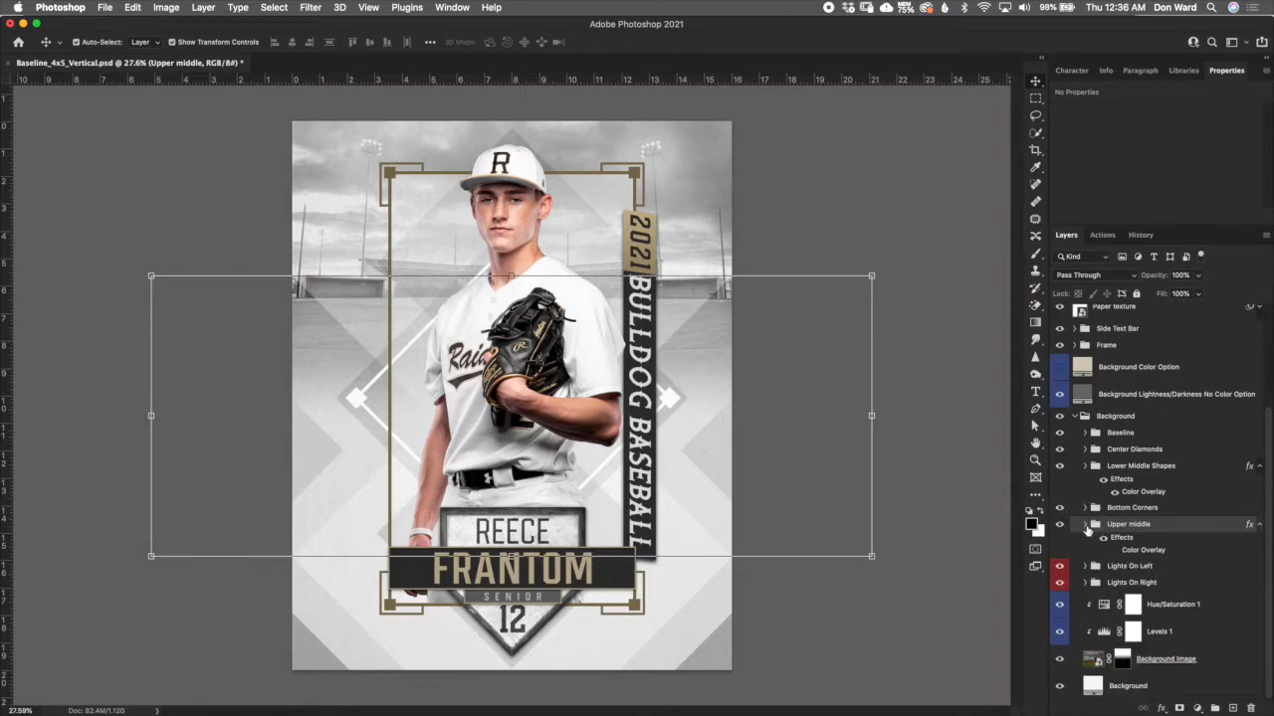
- Hide the Lights On Left and Lights On Right groups to compare the stadium lights, and show both again
left_click(1136, 567)
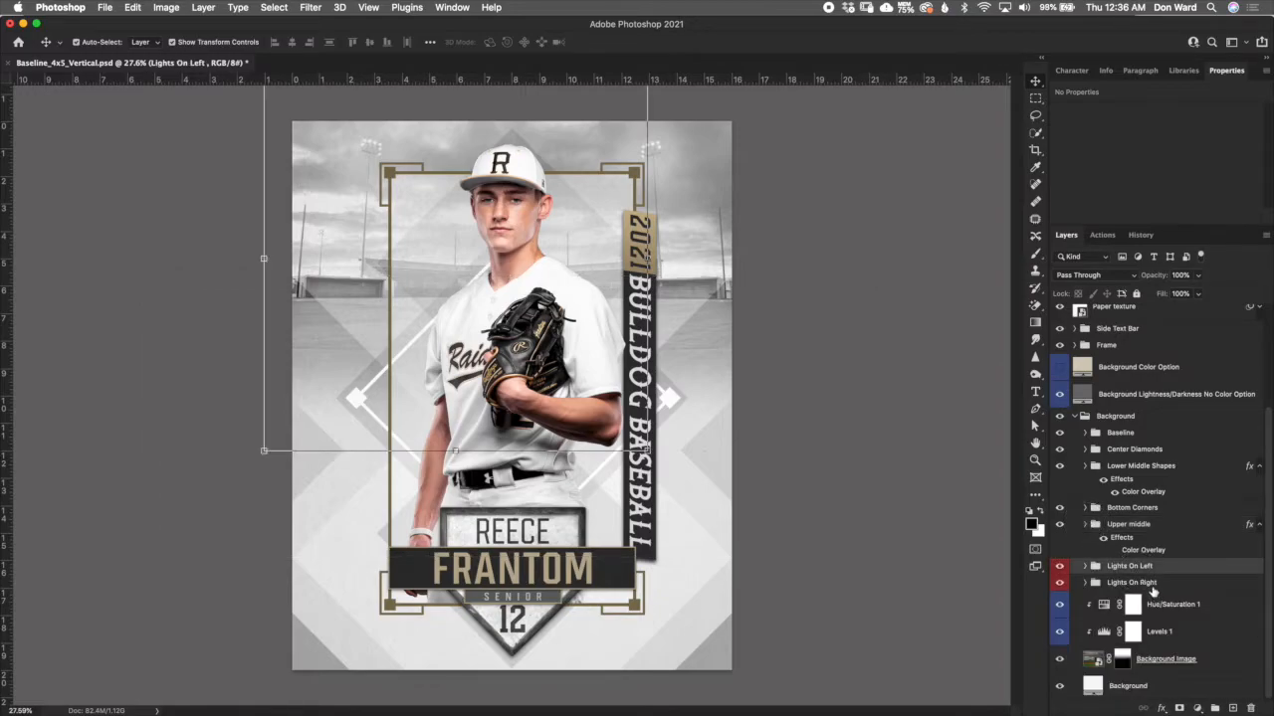
left_click(1059, 565)
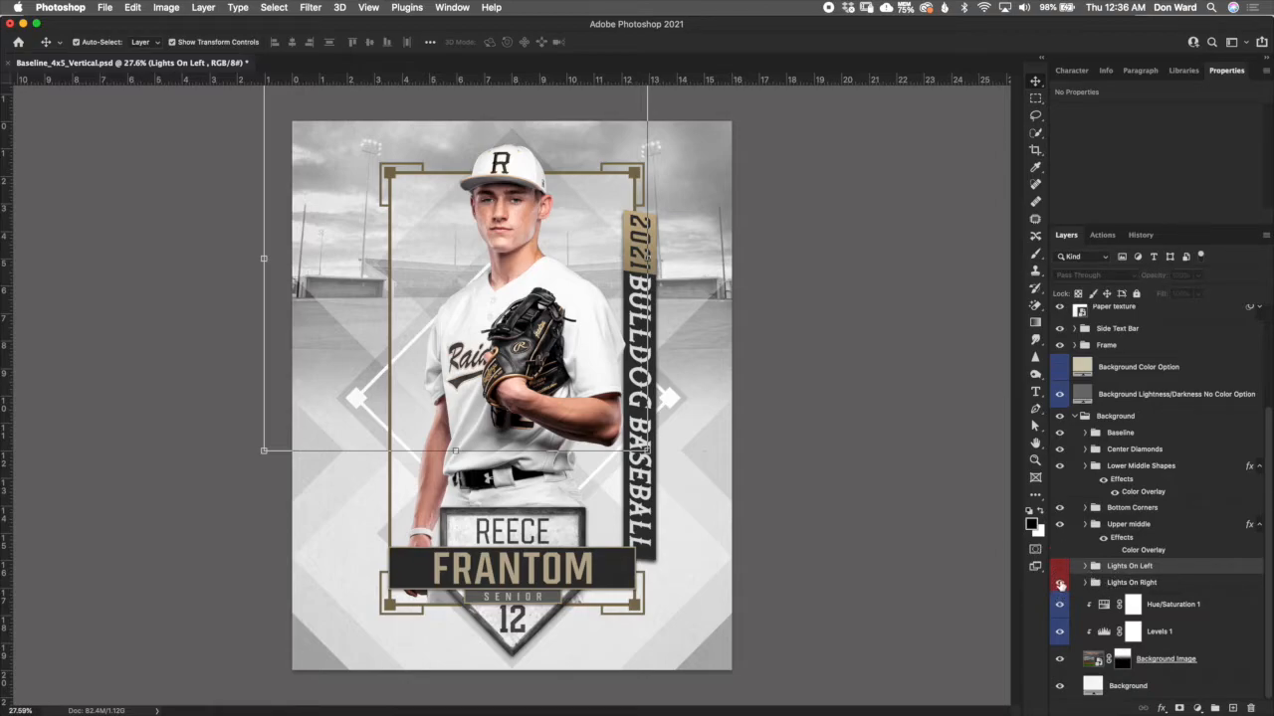
left_click(1058, 582)
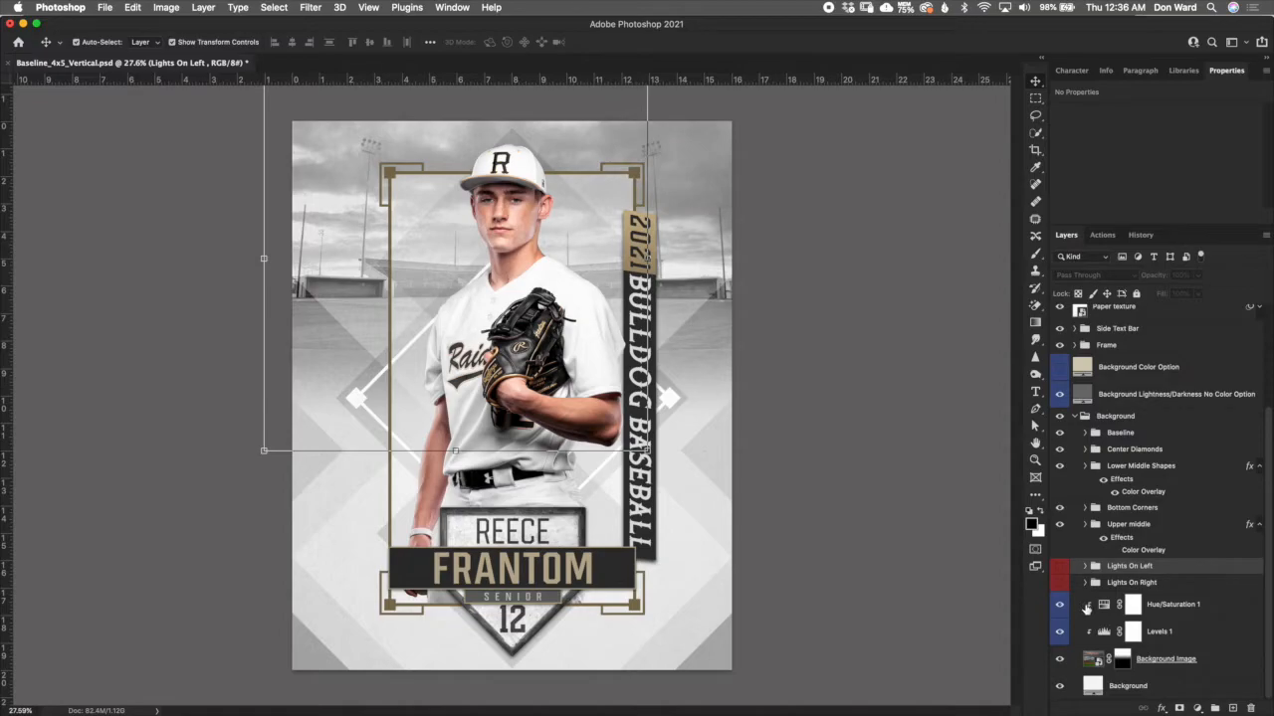
left_click(1058, 582)
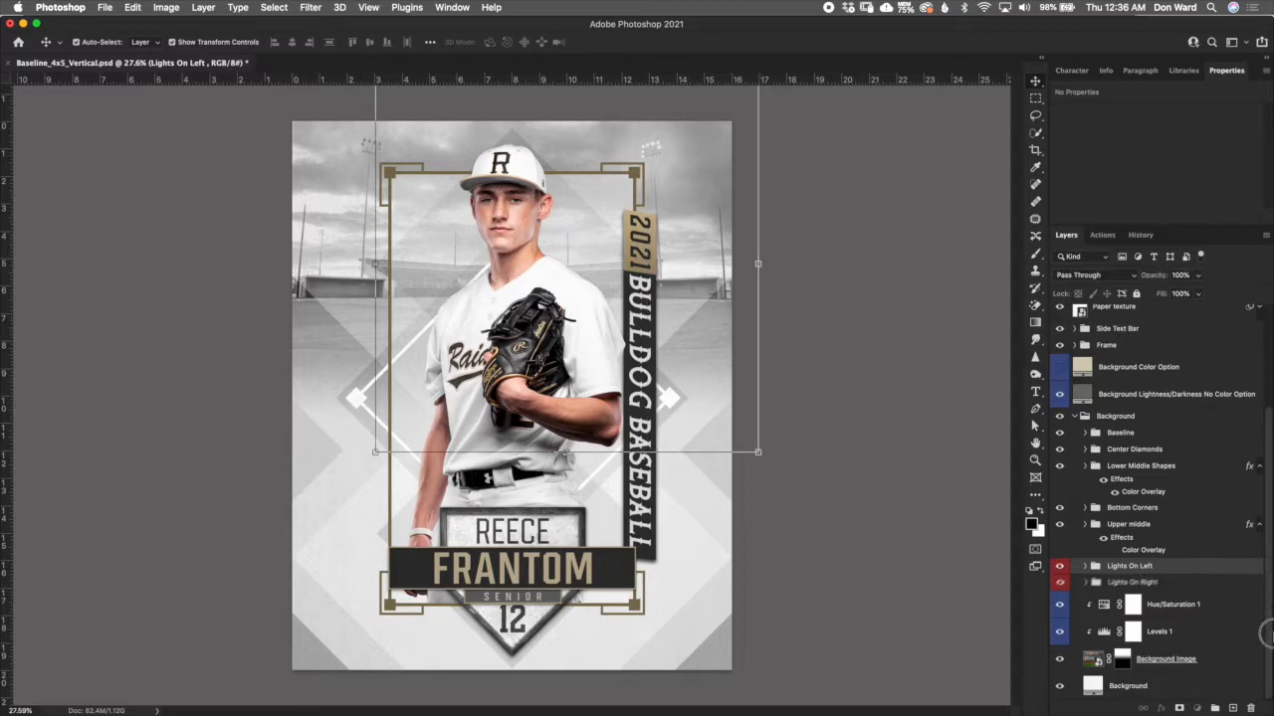
- Select the Background Image layer and review the Hue/Saturation 1 and Levels 1 adjustments clipped to it
left_click(1112, 667)
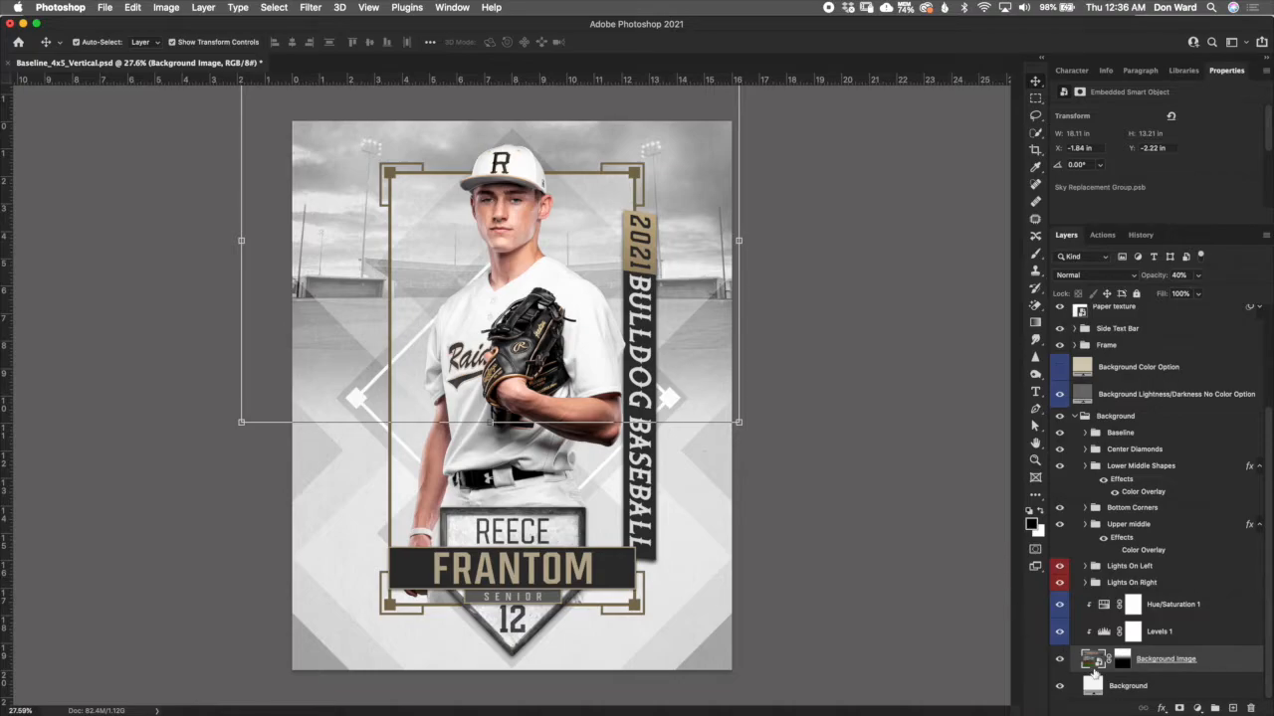
left_click(1127, 604)
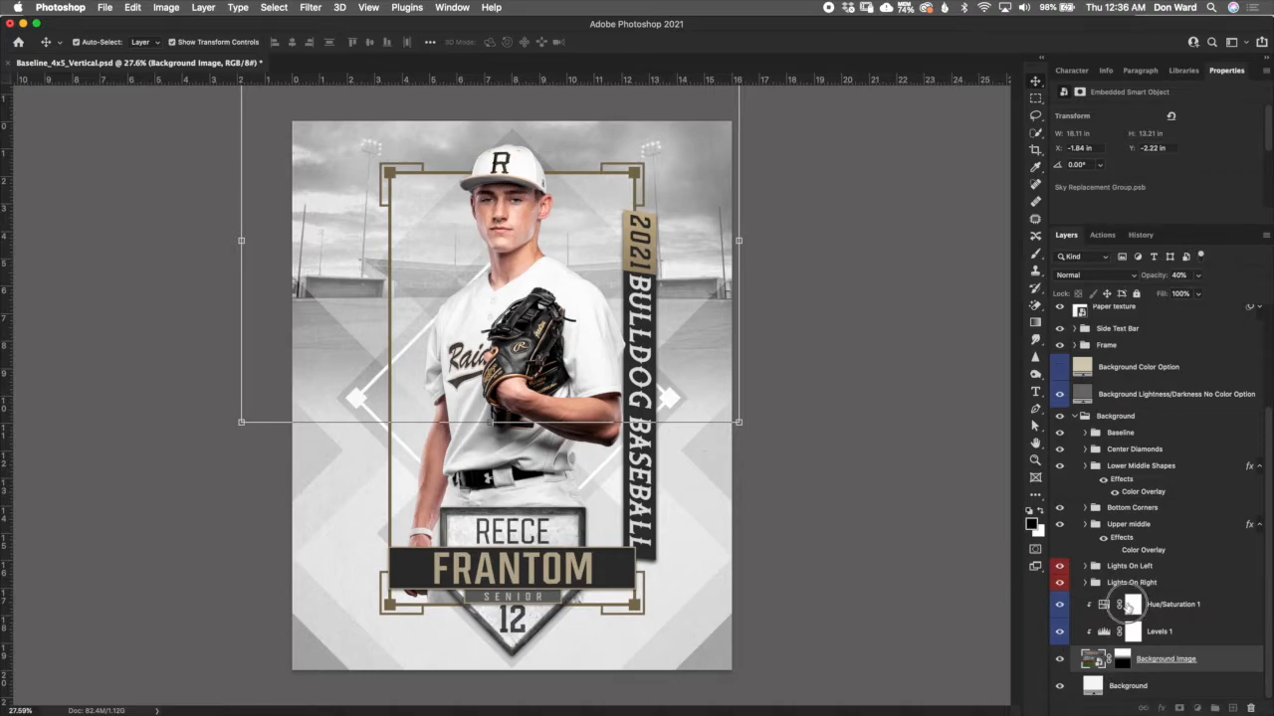
left_click(1222, 633)
left_click(1203, 607)
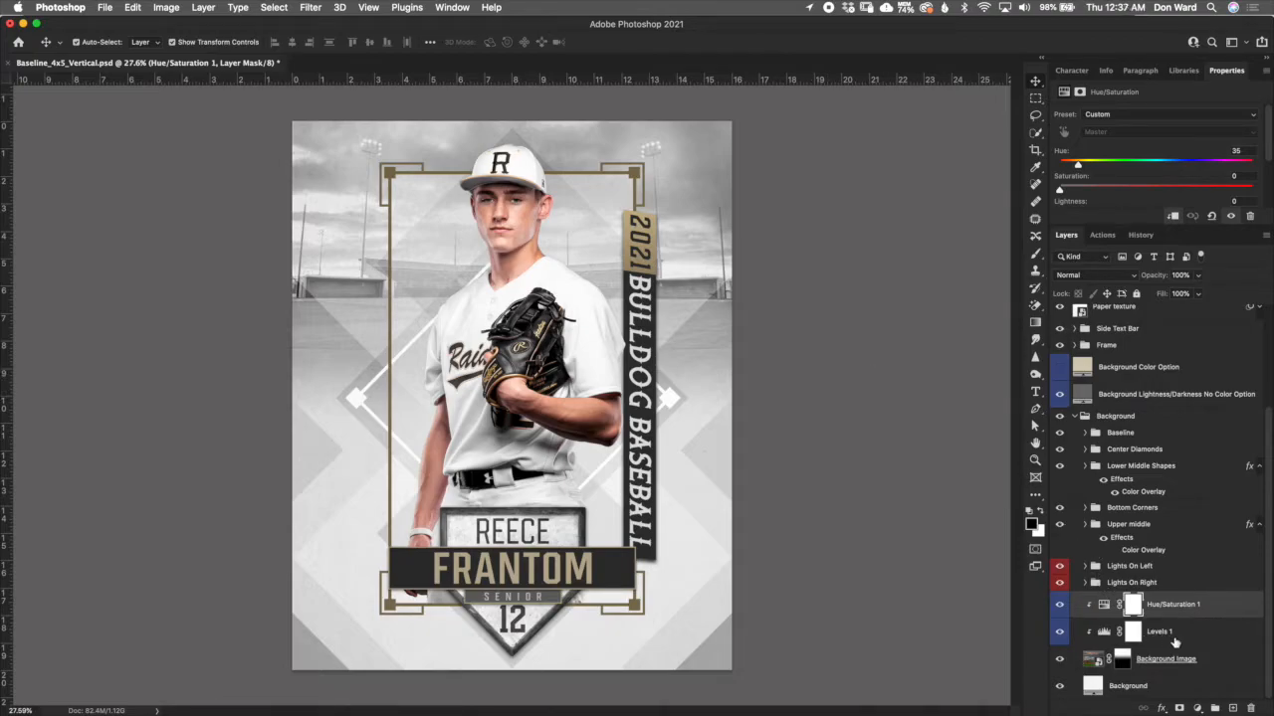
- Toggle the Levels 1 adjustment off and on to compare its effect on the background image
left_click(1183, 637)
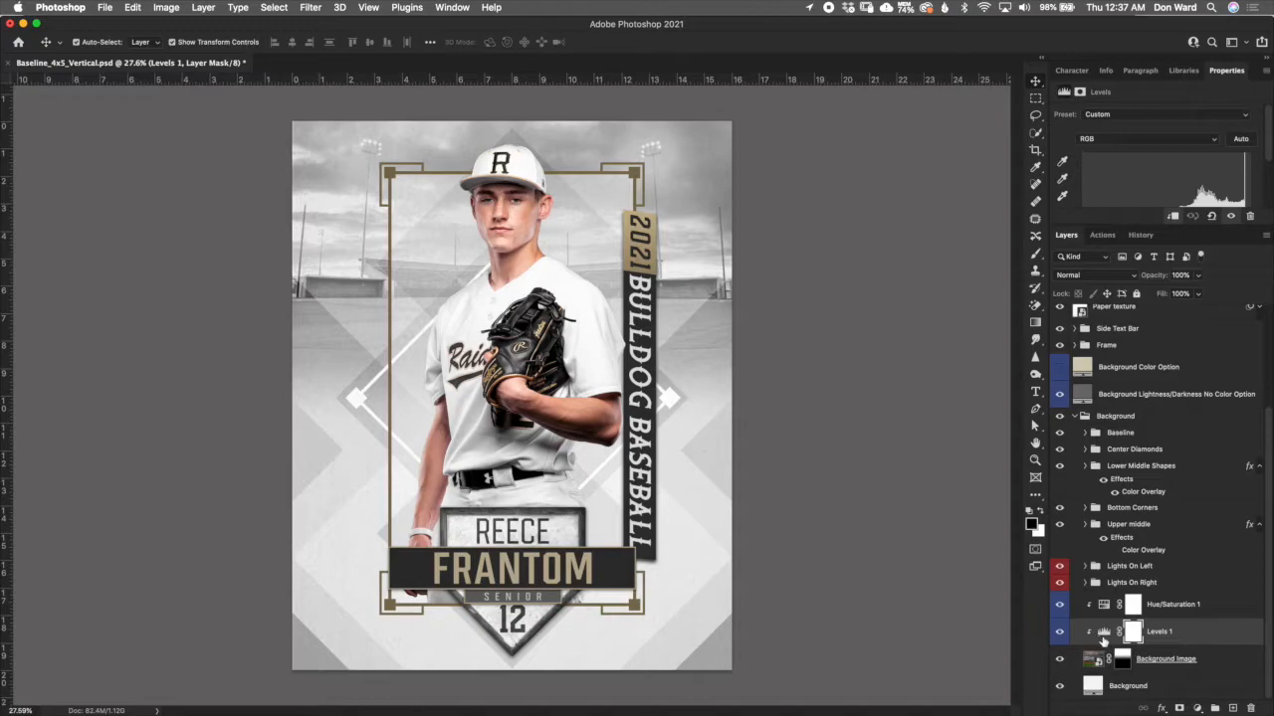
left_click(1063, 639)
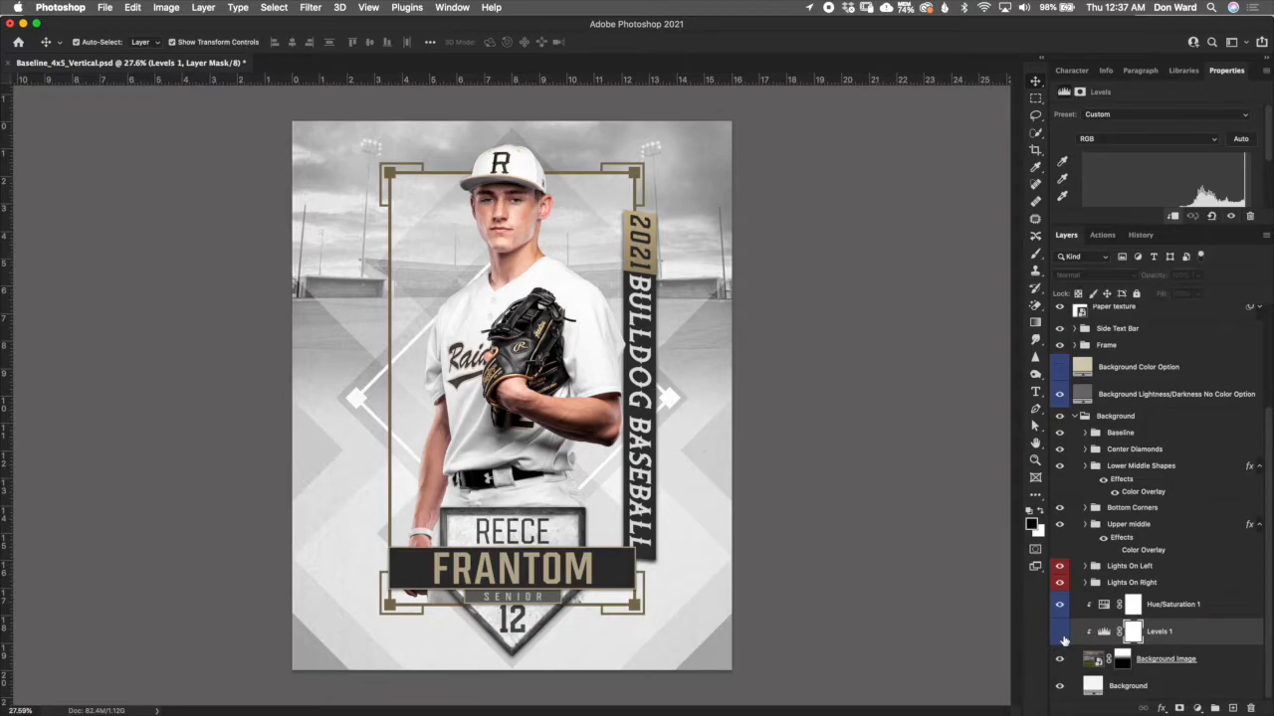
left_click(1062, 633)
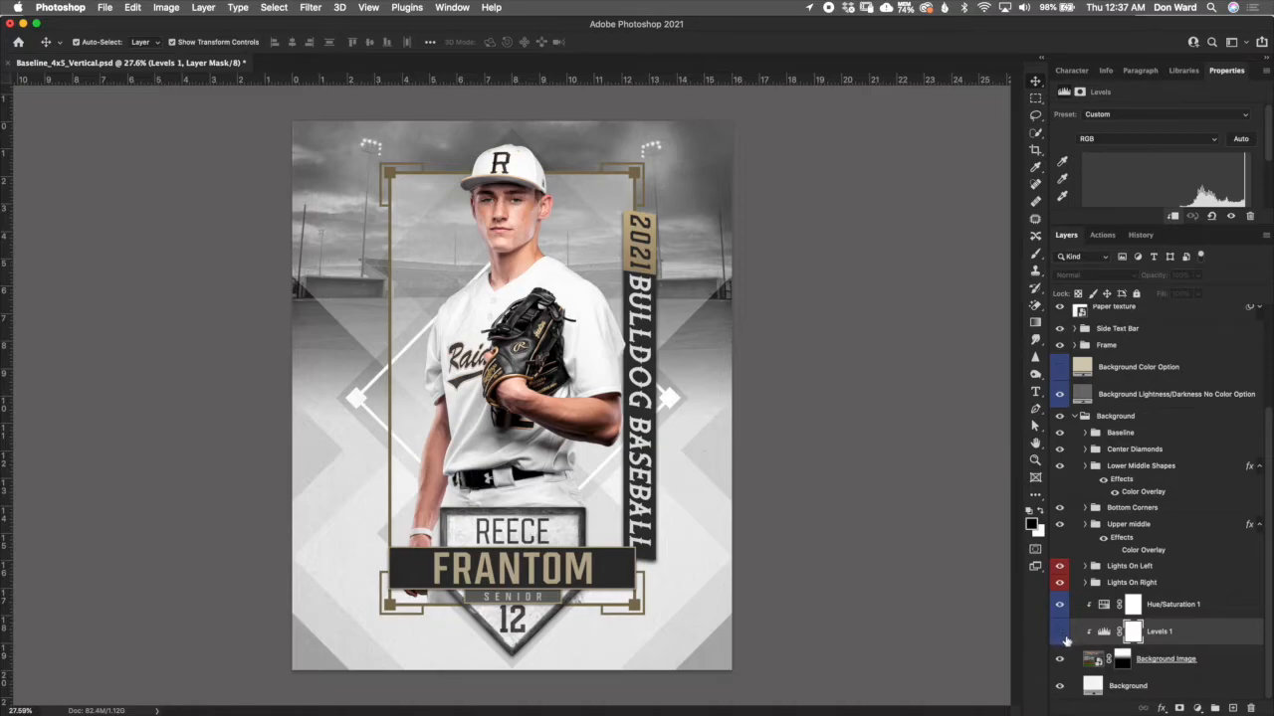
left_click(1063, 635)
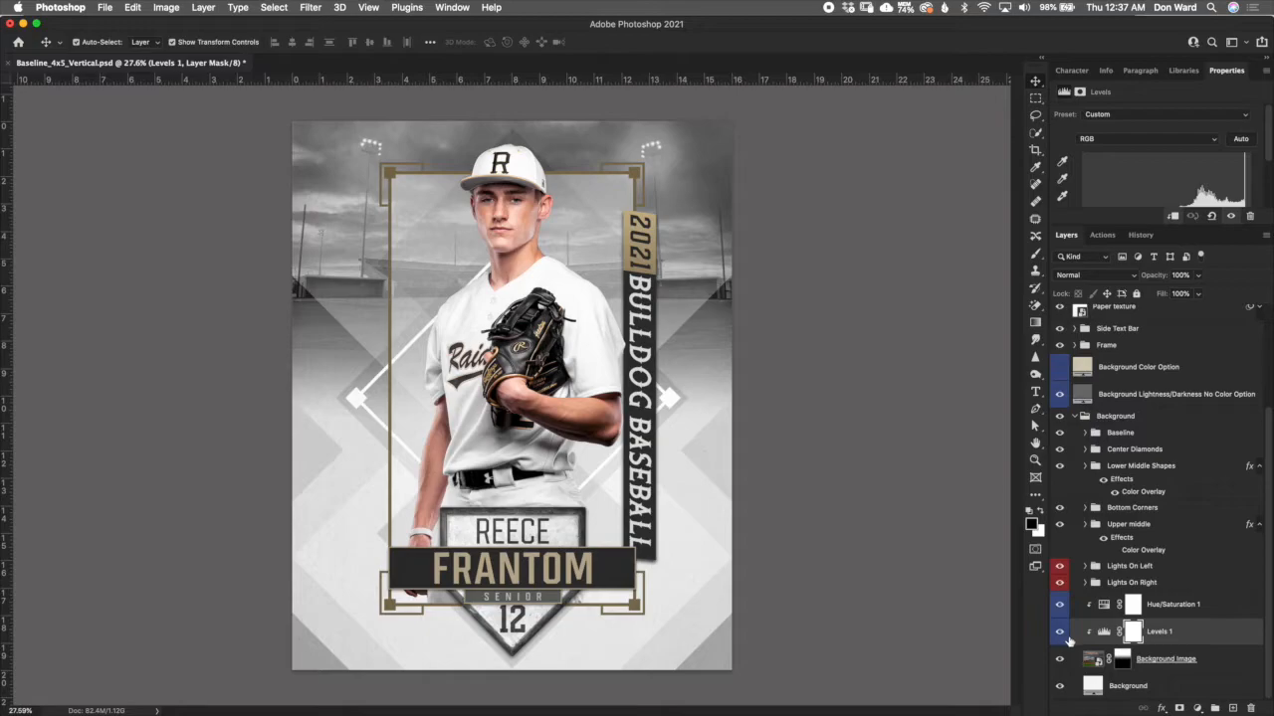
- Try the Background Image layer at 99% opacity and set it back to 40%
left_click(1122, 662)
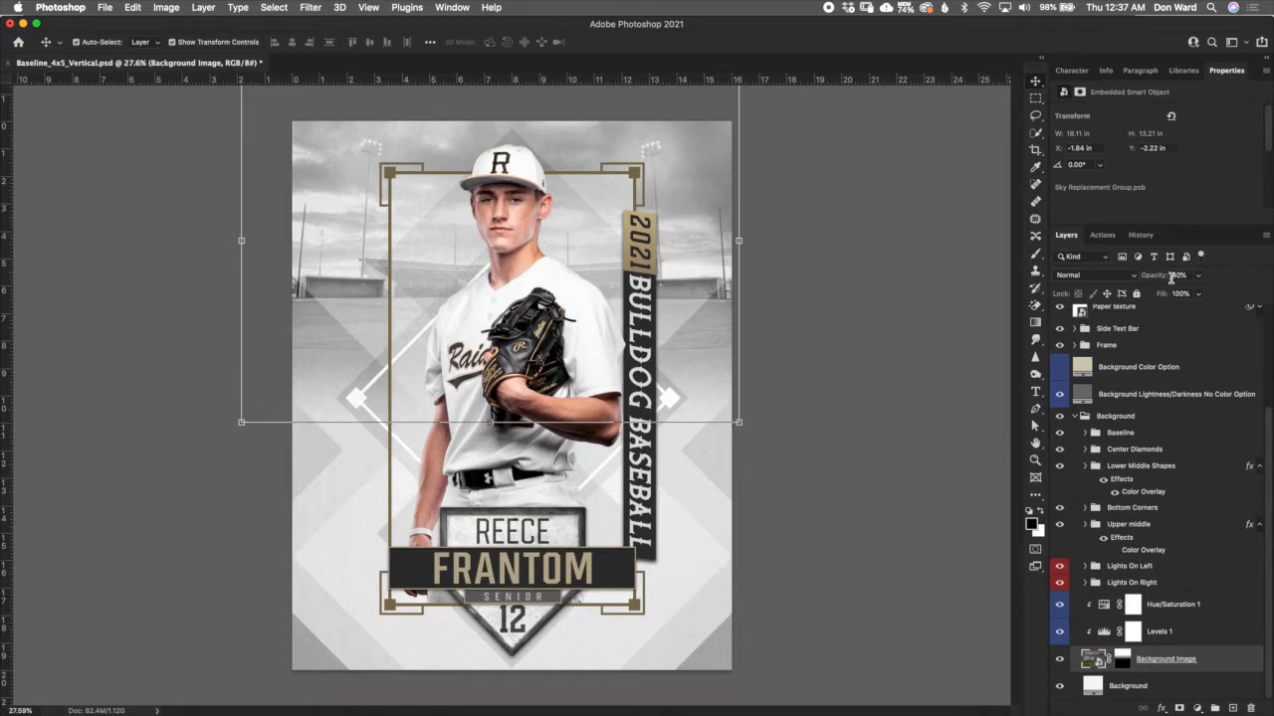
left_click_drag(1152, 281, 1267, 304)
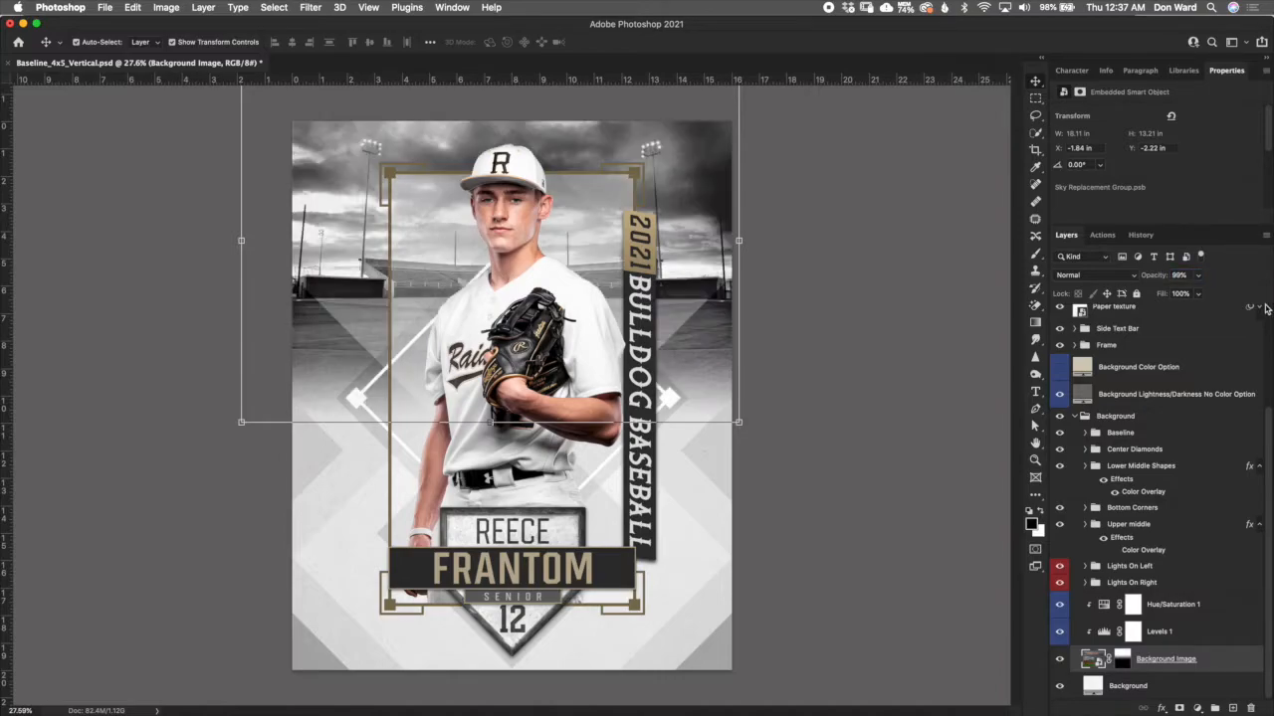
left_click(1180, 275)
type("40")
key("Return")
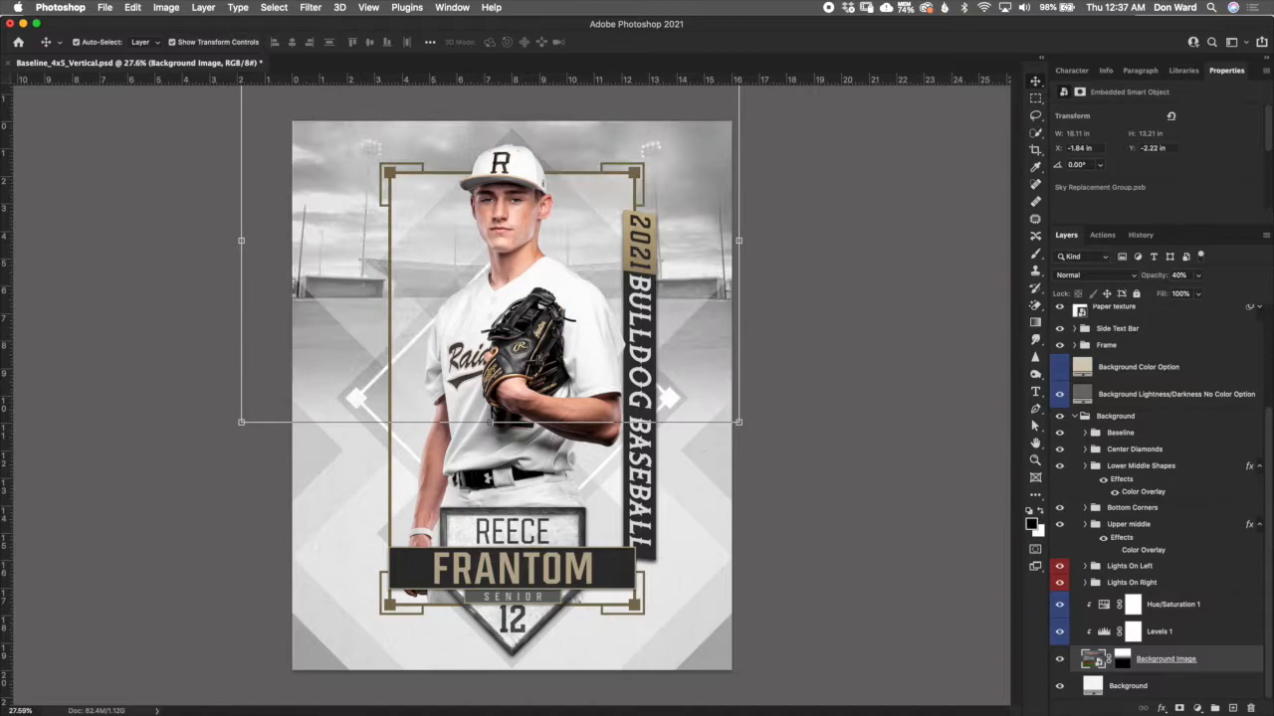
- Try dark red #9e2020 as the bottom Background fill layer's colour and discard the change
left_click(1134, 688)
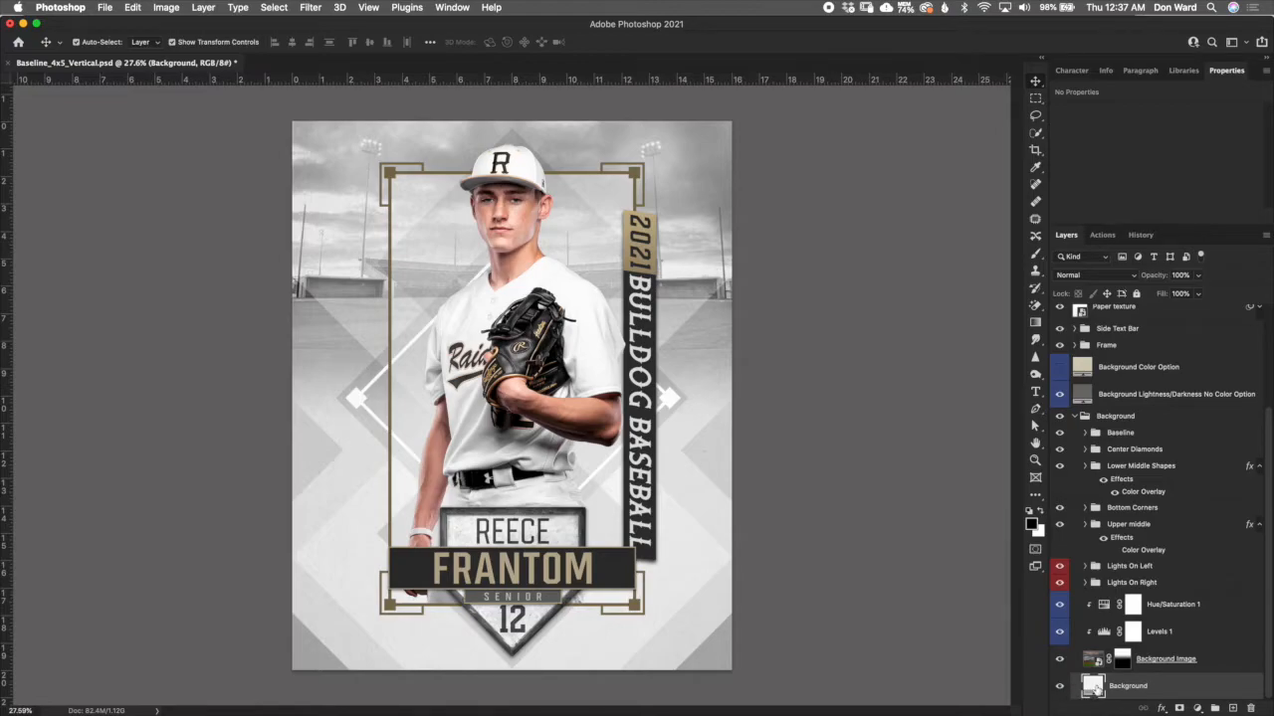
double_click(1095, 687)
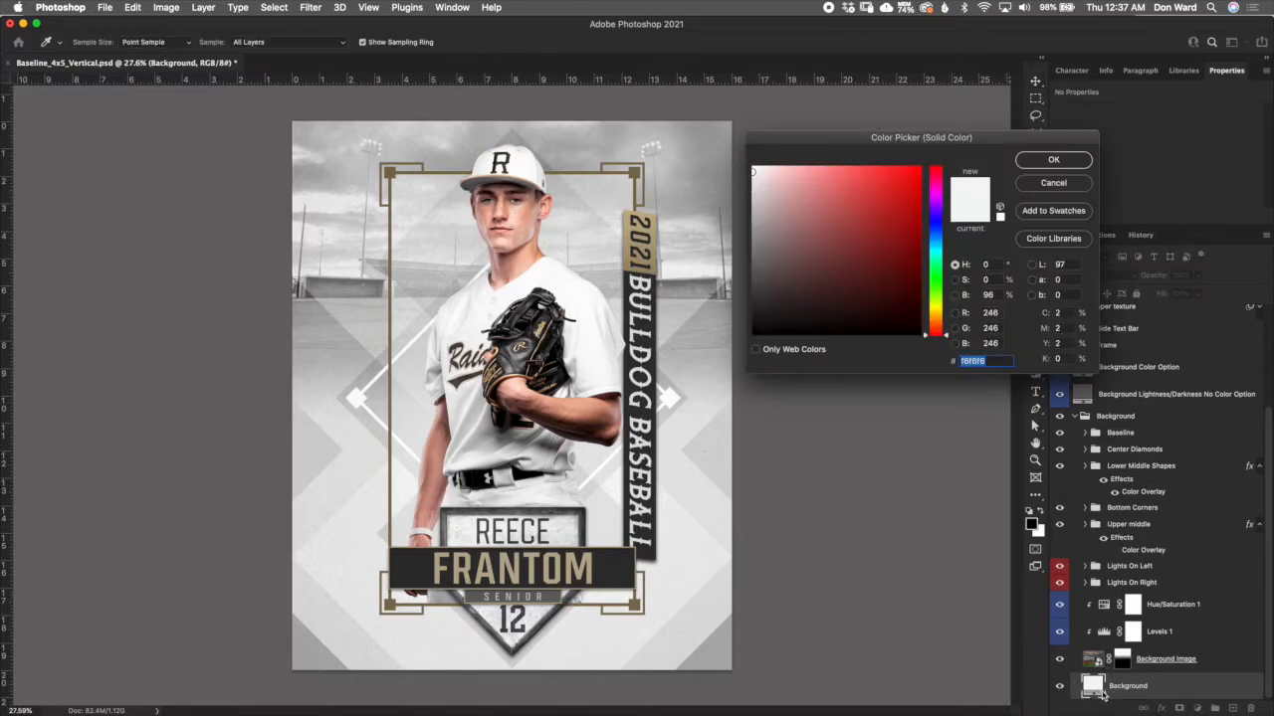
left_click(887, 232)
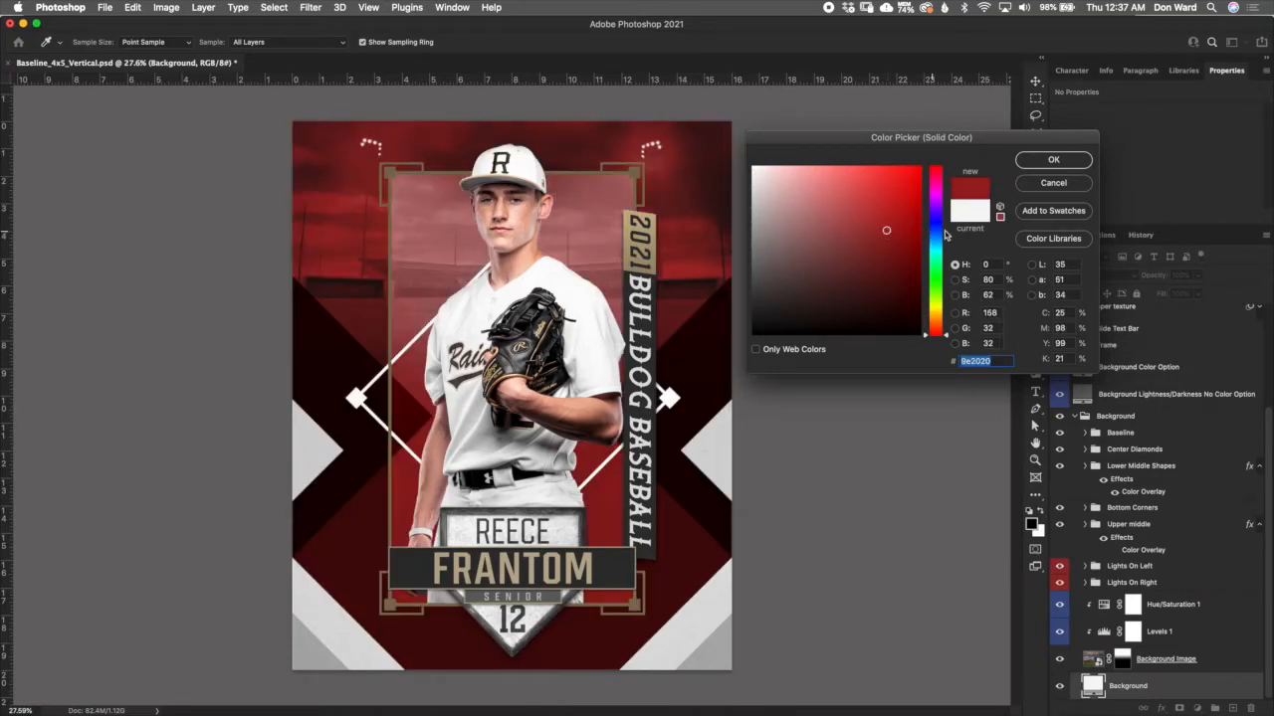
left_click(1081, 189)
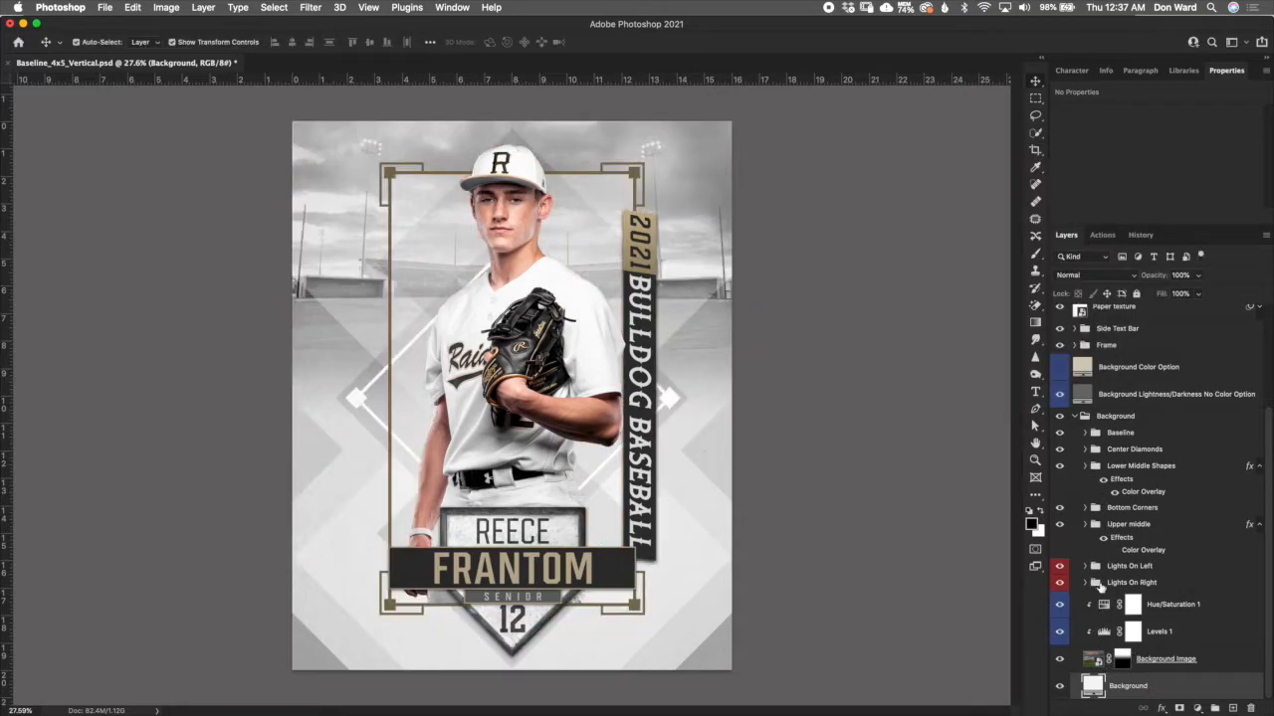
- Open the Background Image smart object to view its stadium photo, and close it to return to the poster
left_click(1094, 660)
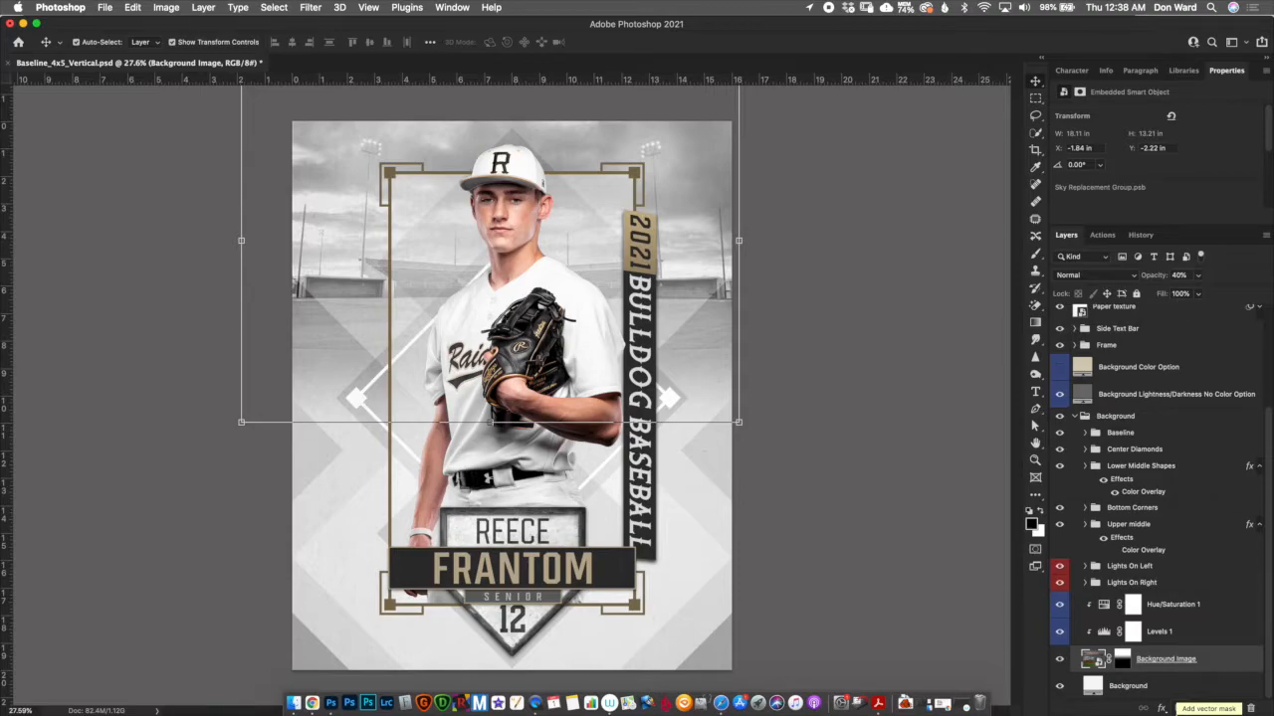
double_click(1093, 658)
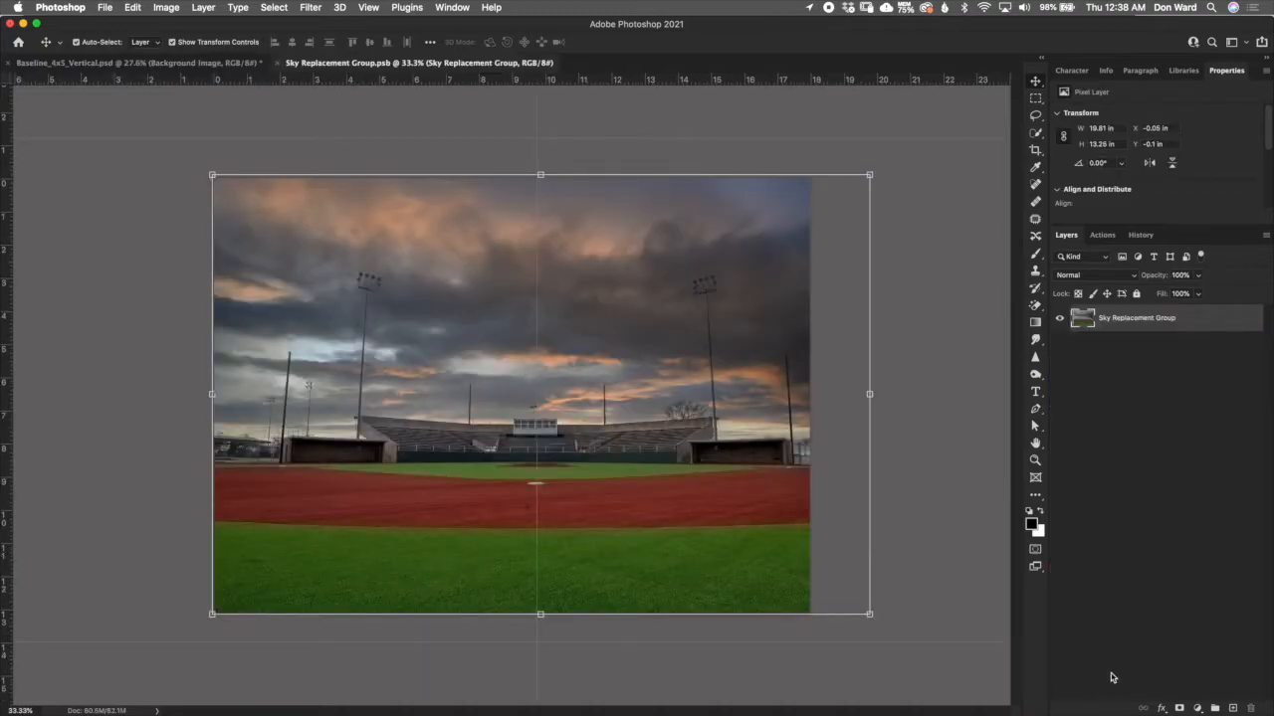
left_click(280, 63)
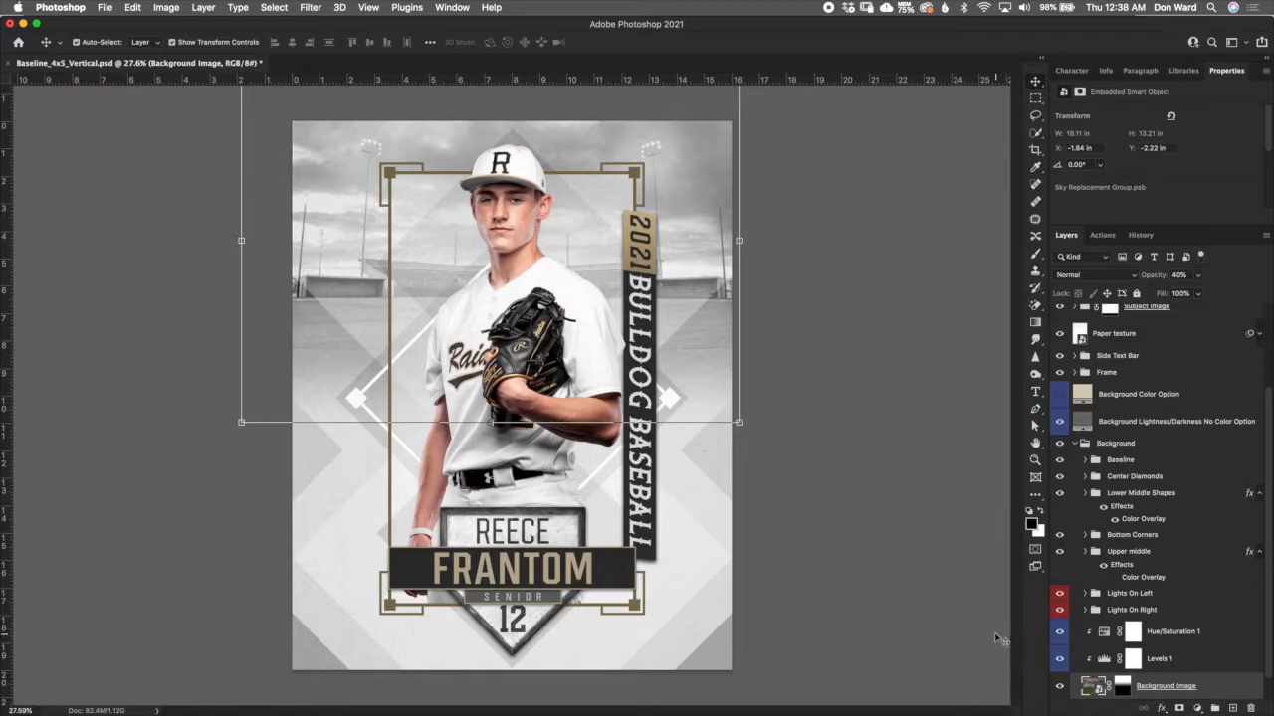
scroll(1266, 597, "down", 1)
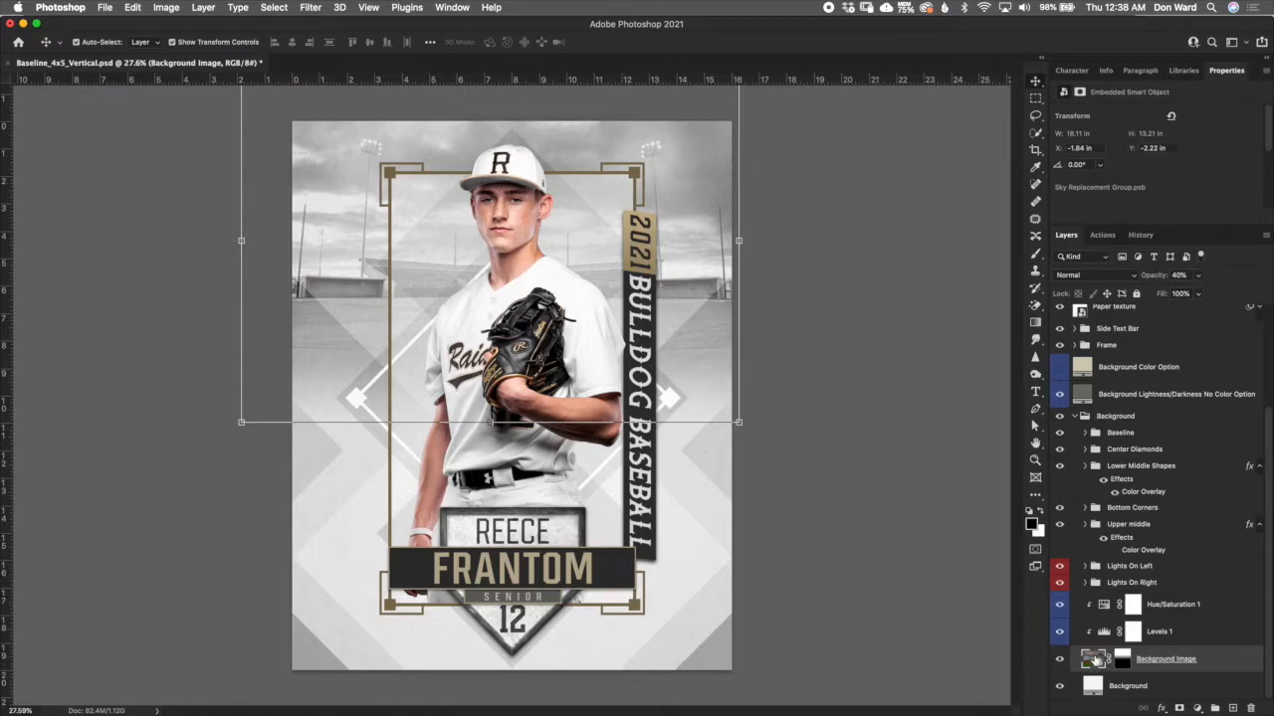
- Release the Levels 1 and Hue/Saturation 1 adjustments from their clipping to the Background Image layer
left_click(1188, 644, "alt")
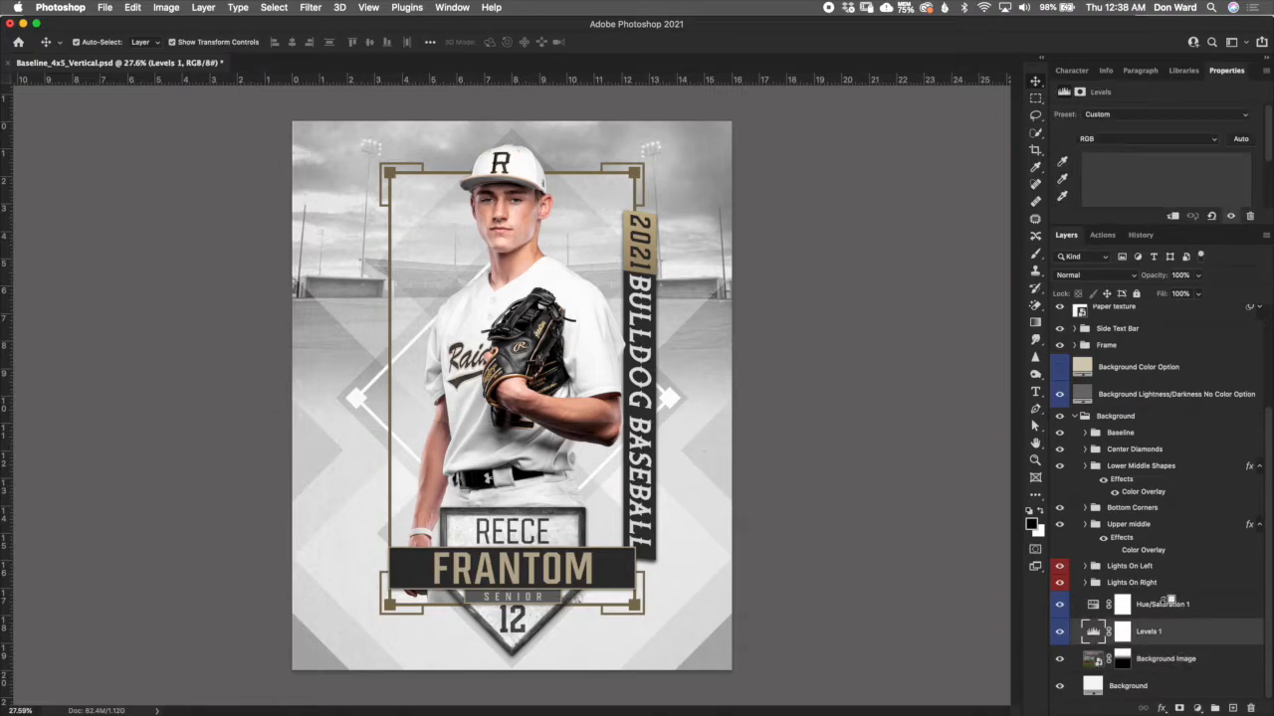
left_click(1206, 614, "alt")
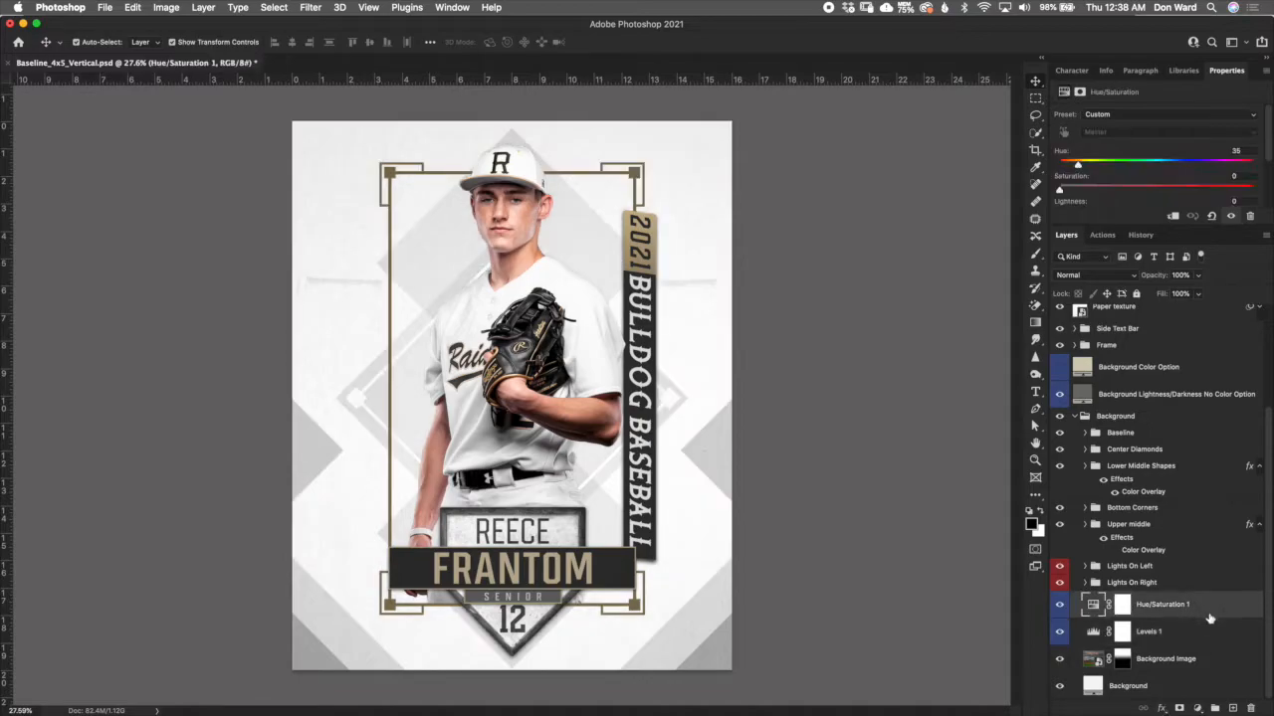
left_click(1180, 637)
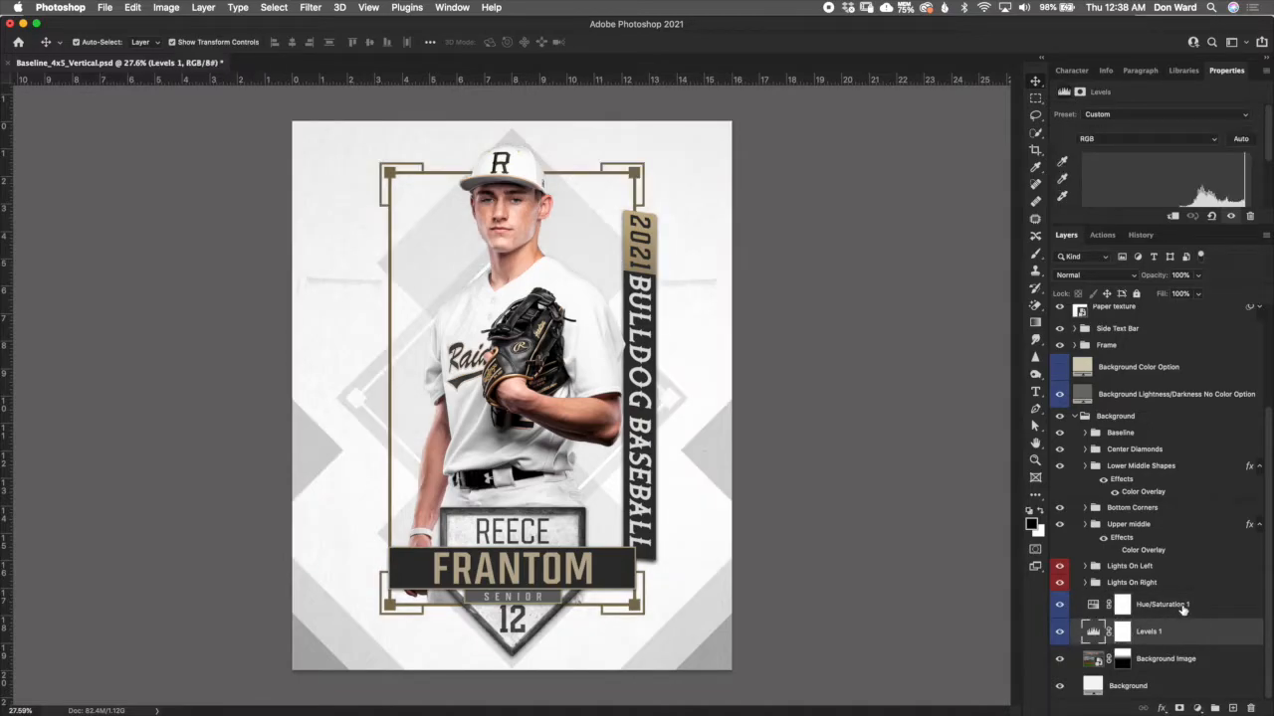
left_click(1200, 614)
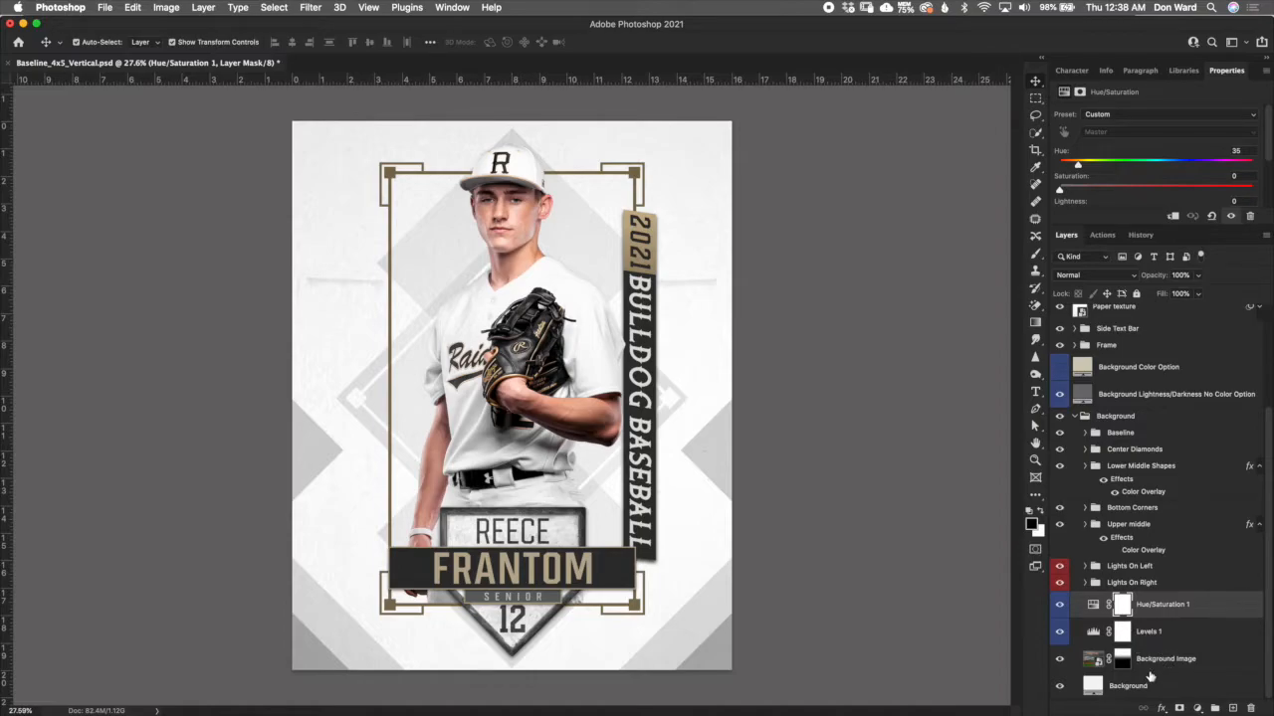
- Duplicate the Background Image layer directly above the original and delete the original, leaving the copy as the replacement image
left_click(1093, 658)
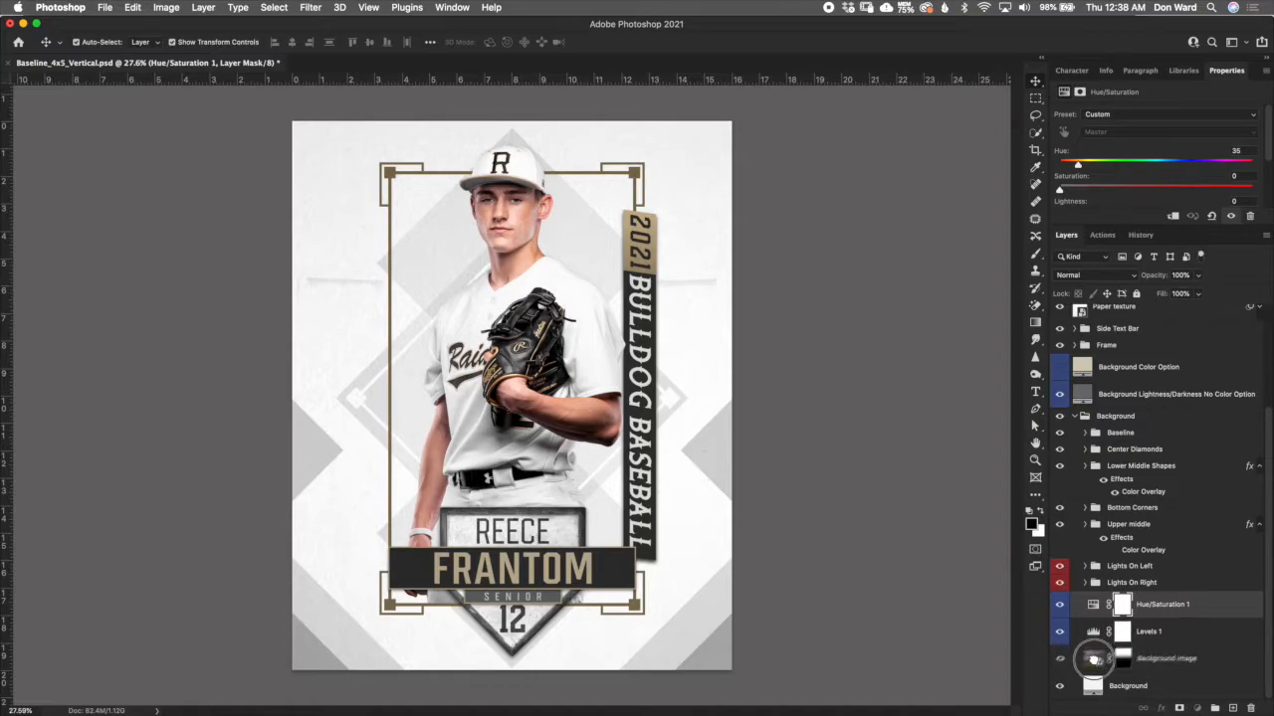
left_click(1093, 658)
left_click_drag(1222, 660, 1223, 646)
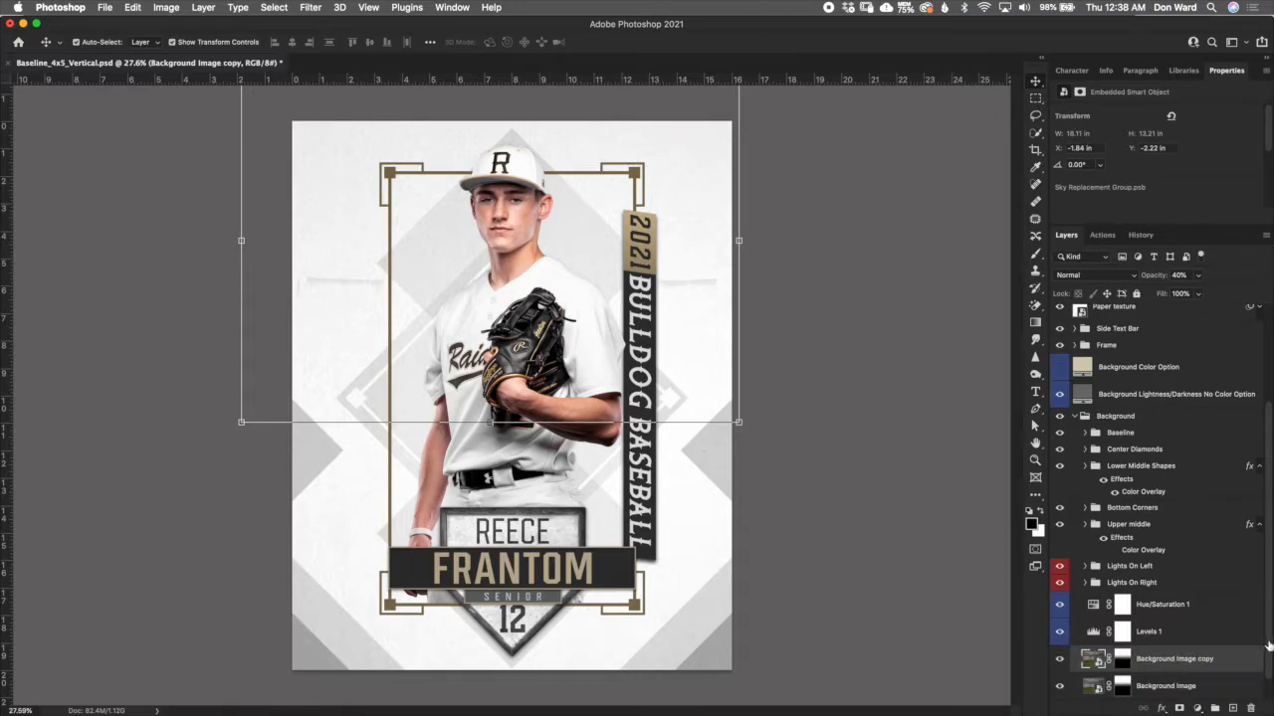
scroll(1265, 671, "down", 1)
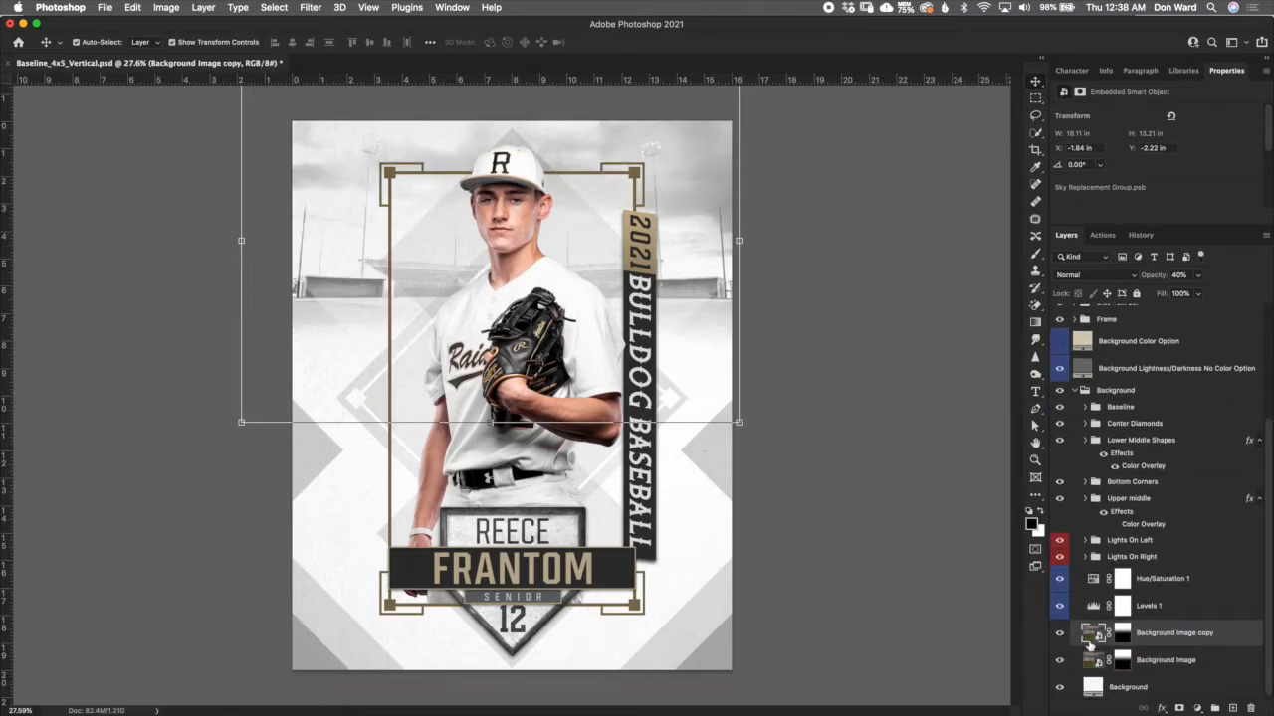
left_click(1105, 666)
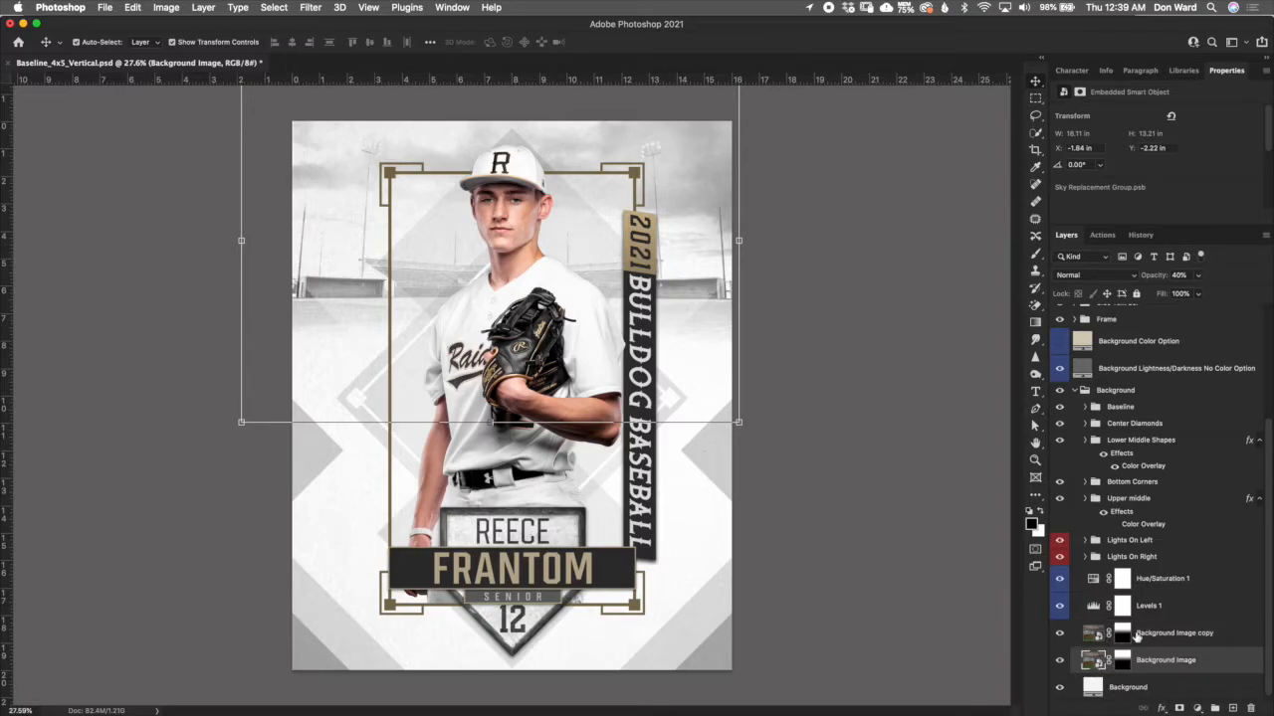
key("Delete")
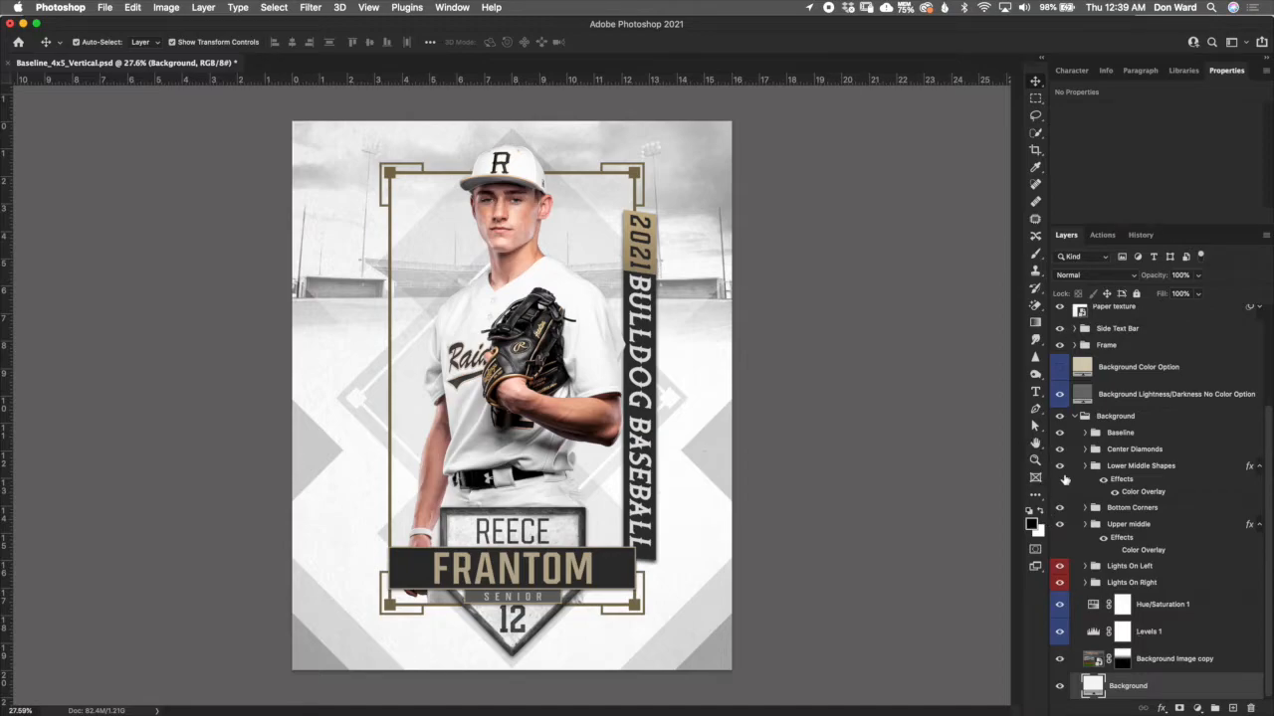
- Clip the Levels 1 and Hue/Saturation 1 adjustments to the Background Image copy layer
left_click(1152, 657)
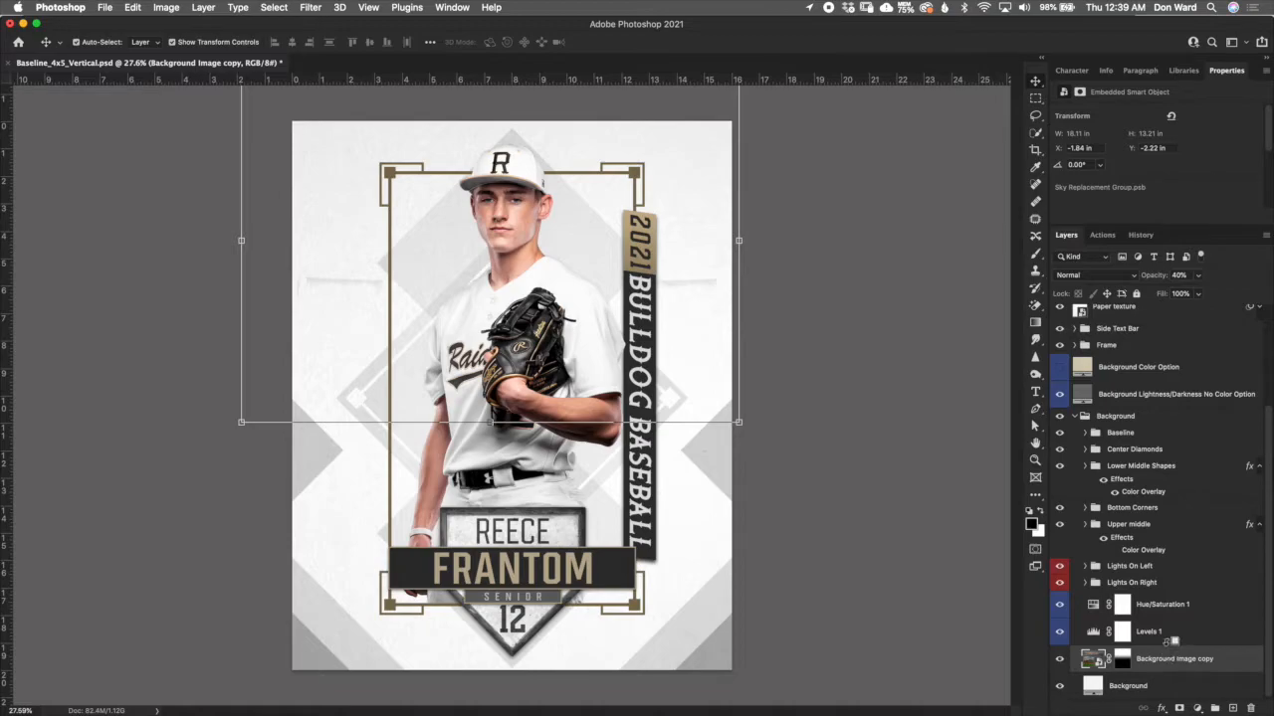
left_click(1167, 643, "alt")
left_click(1168, 618, "alt")
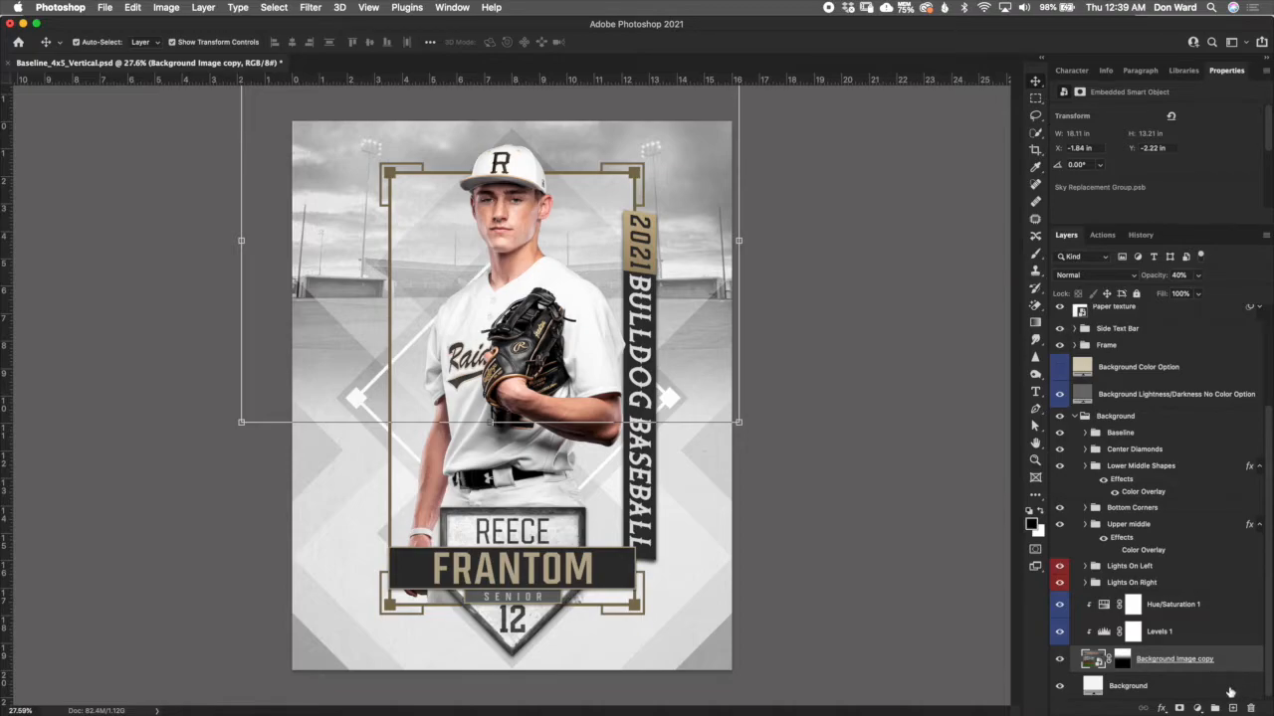
left_click(1203, 635)
key("alt+bracketright")
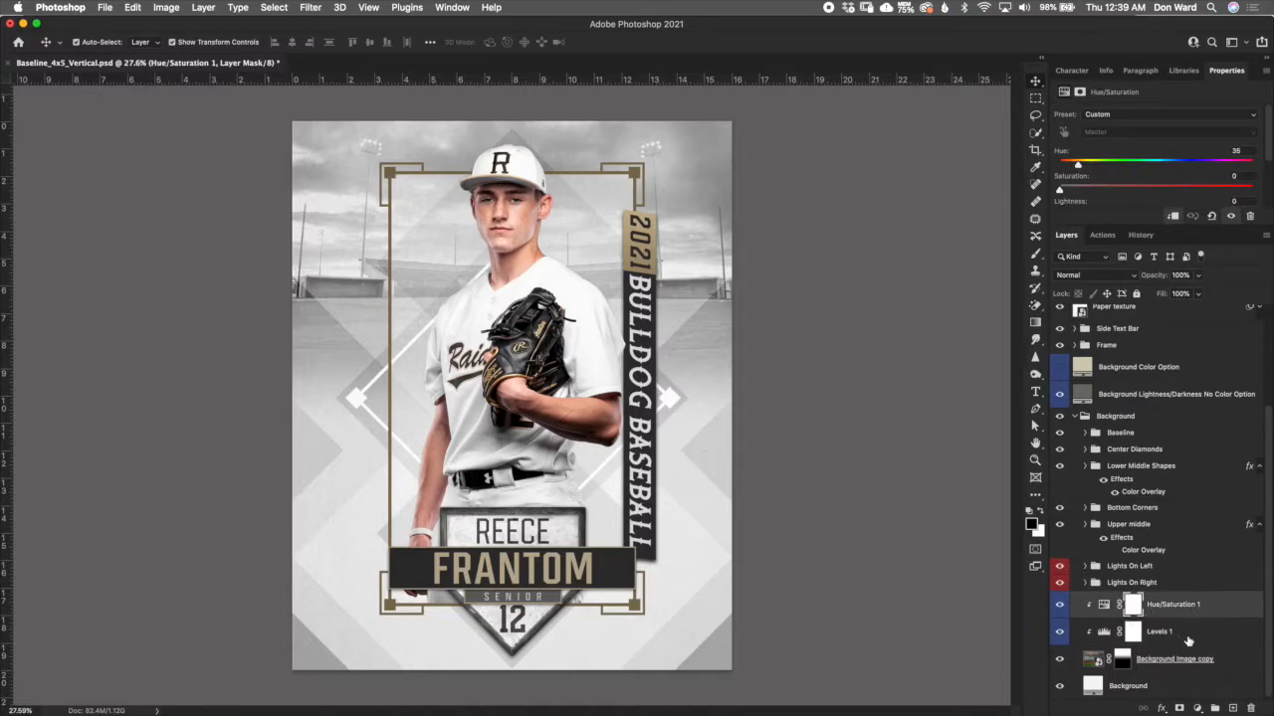
- Try different black and white input levels in Levels 1, including white at 255, and finish with the white input at 176
left_click(1098, 637)
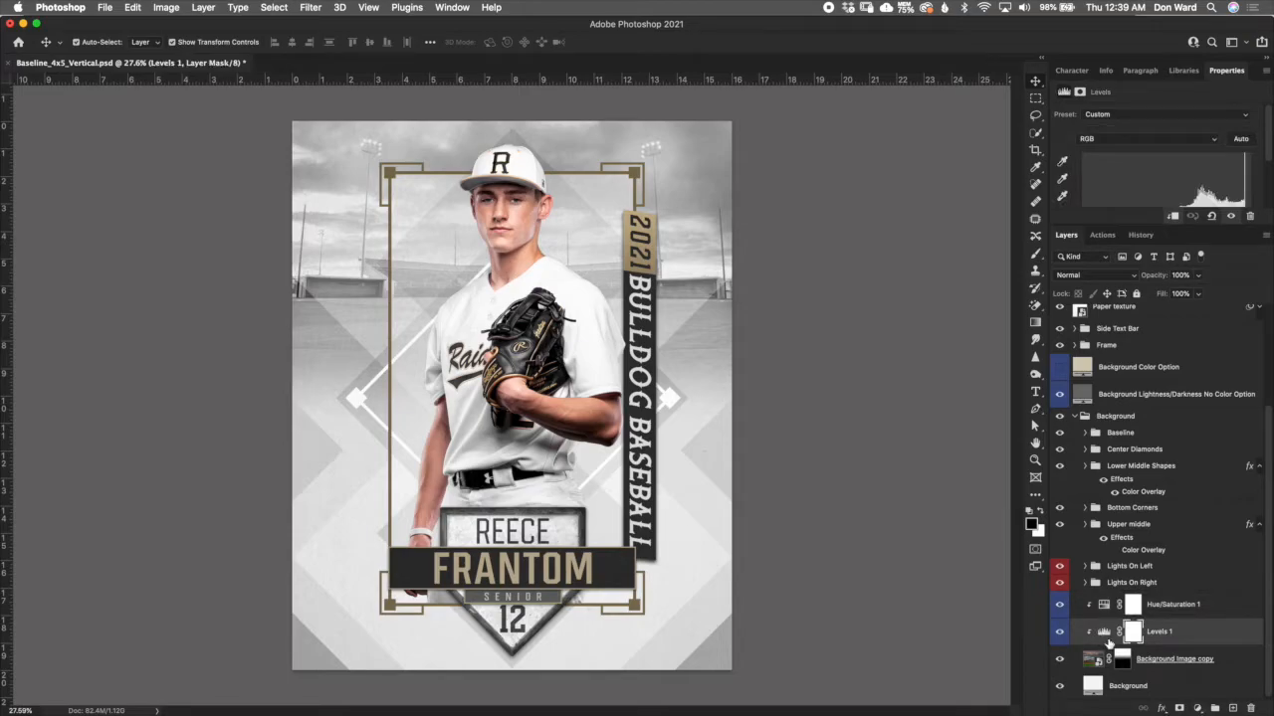
left_click(1103, 633)
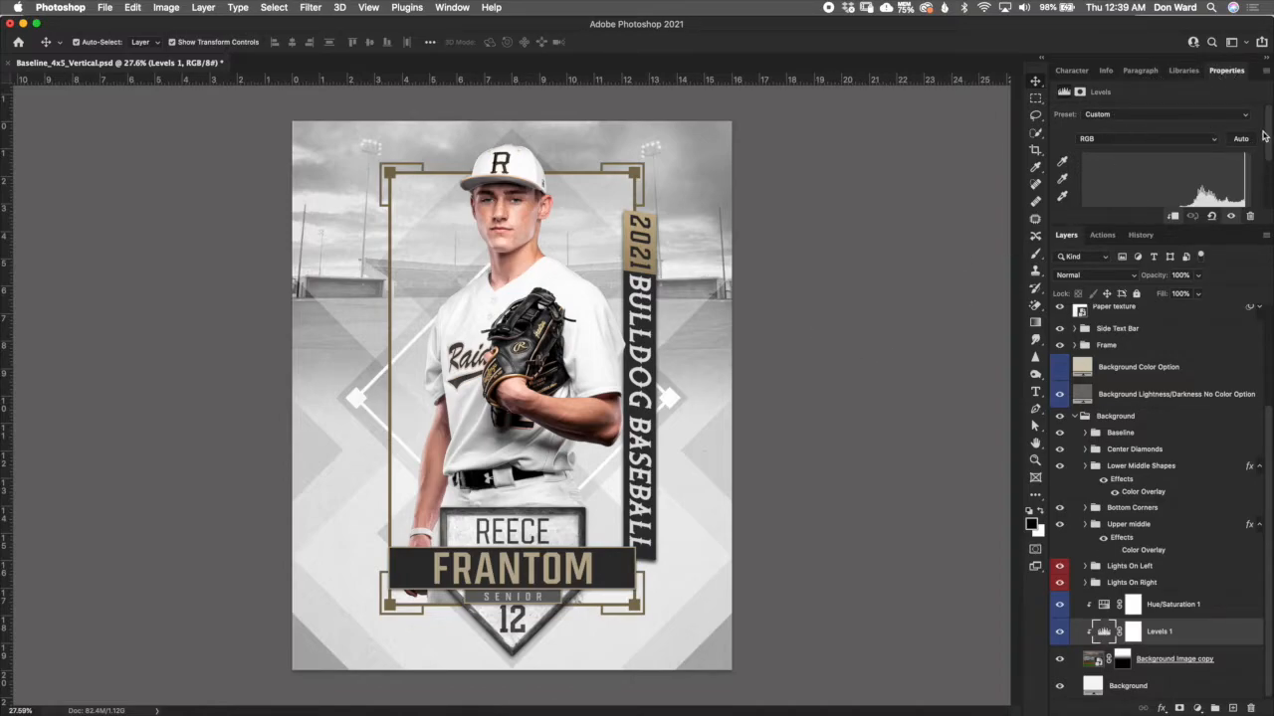
left_click_drag(1270, 138, 1269, 160)
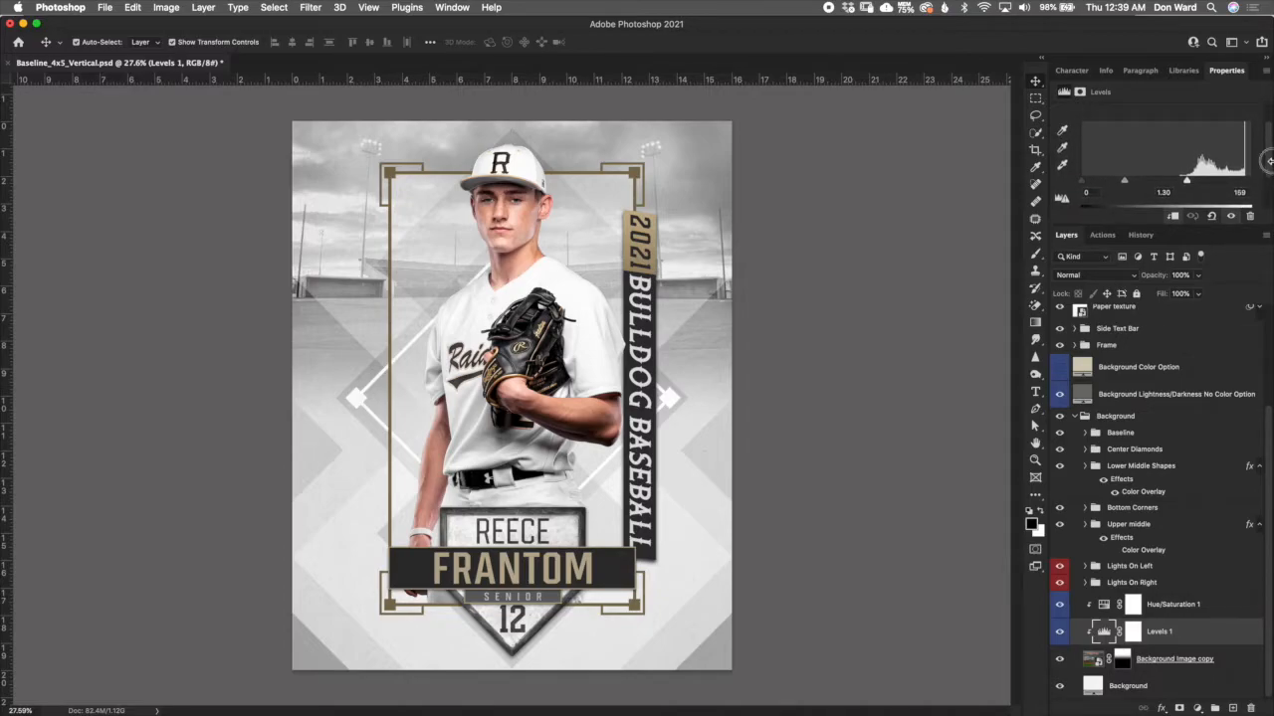
left_click_drag(1269, 173, 1270, 177)
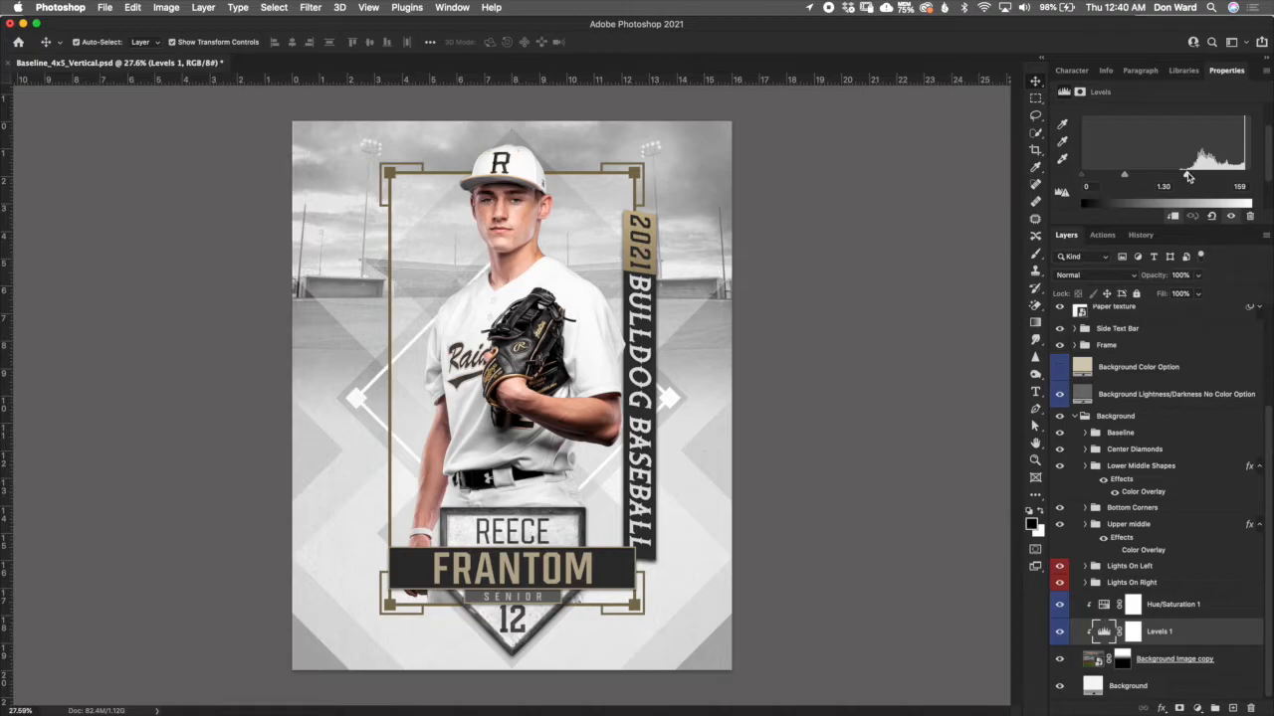
left_click_drag(1187, 176, 1245, 173)
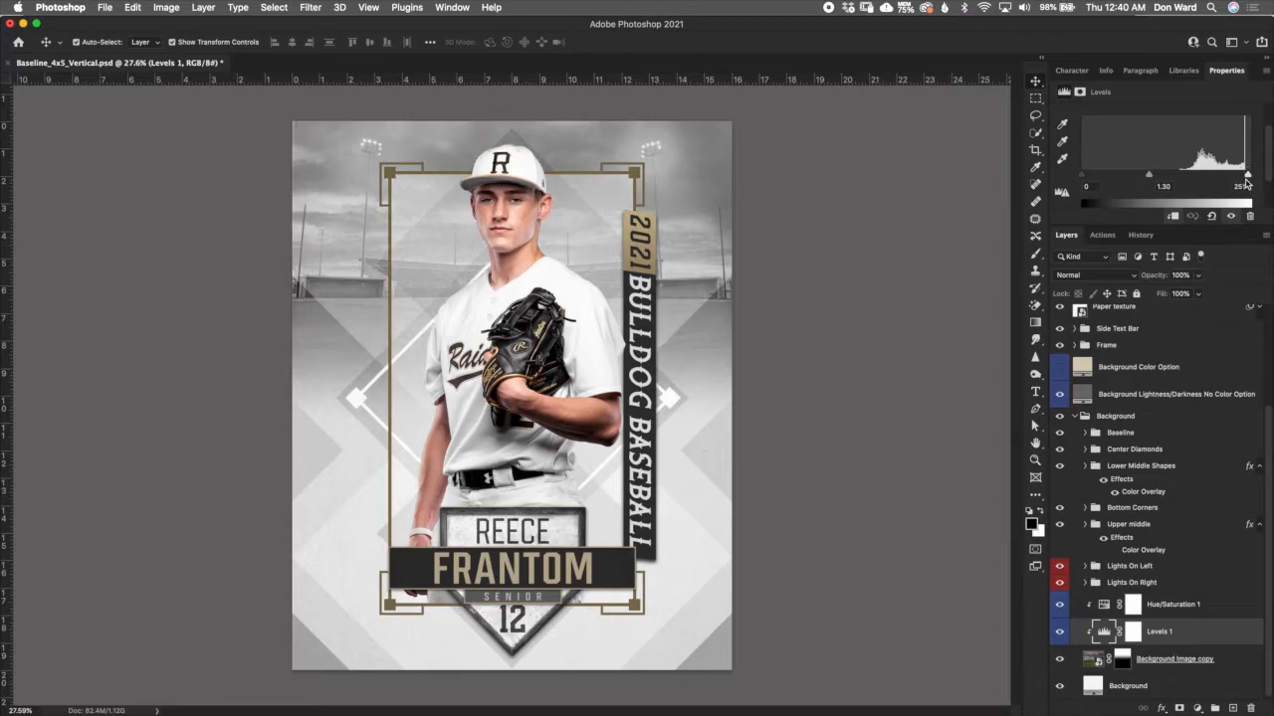
left_click_drag(1246, 176, 1187, 191)
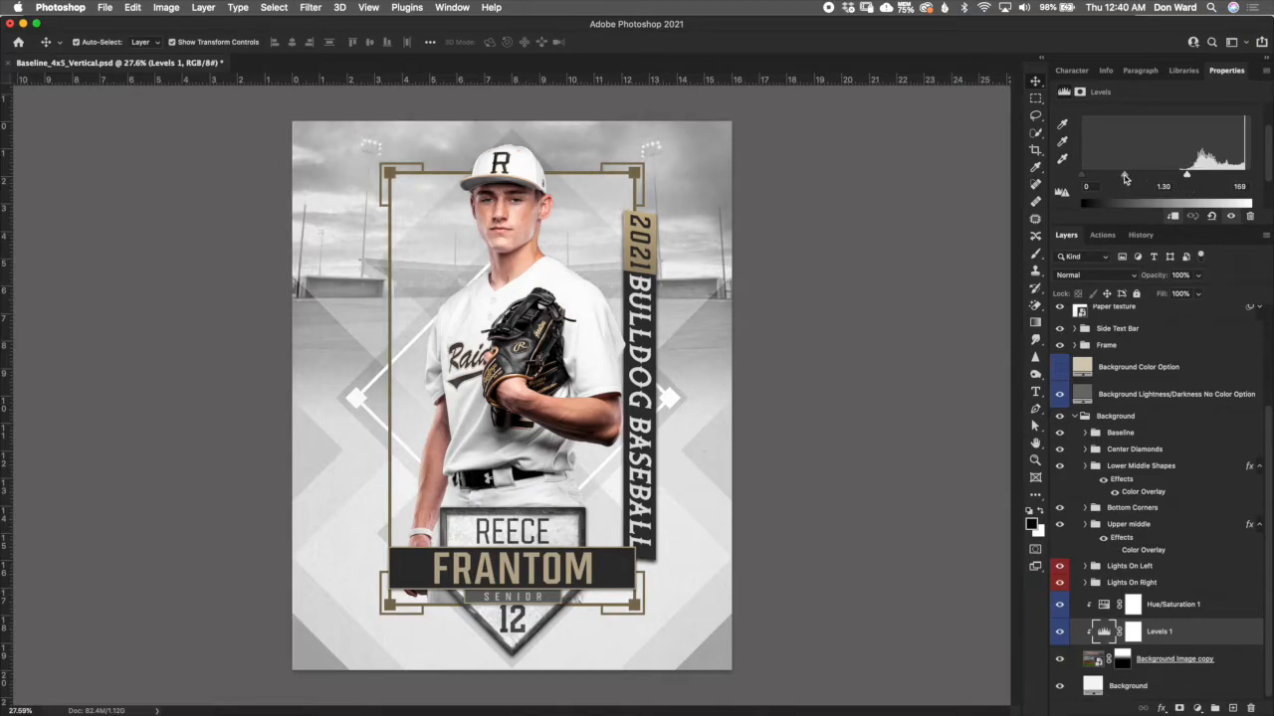
left_click_drag(1087, 181, 1123, 177)
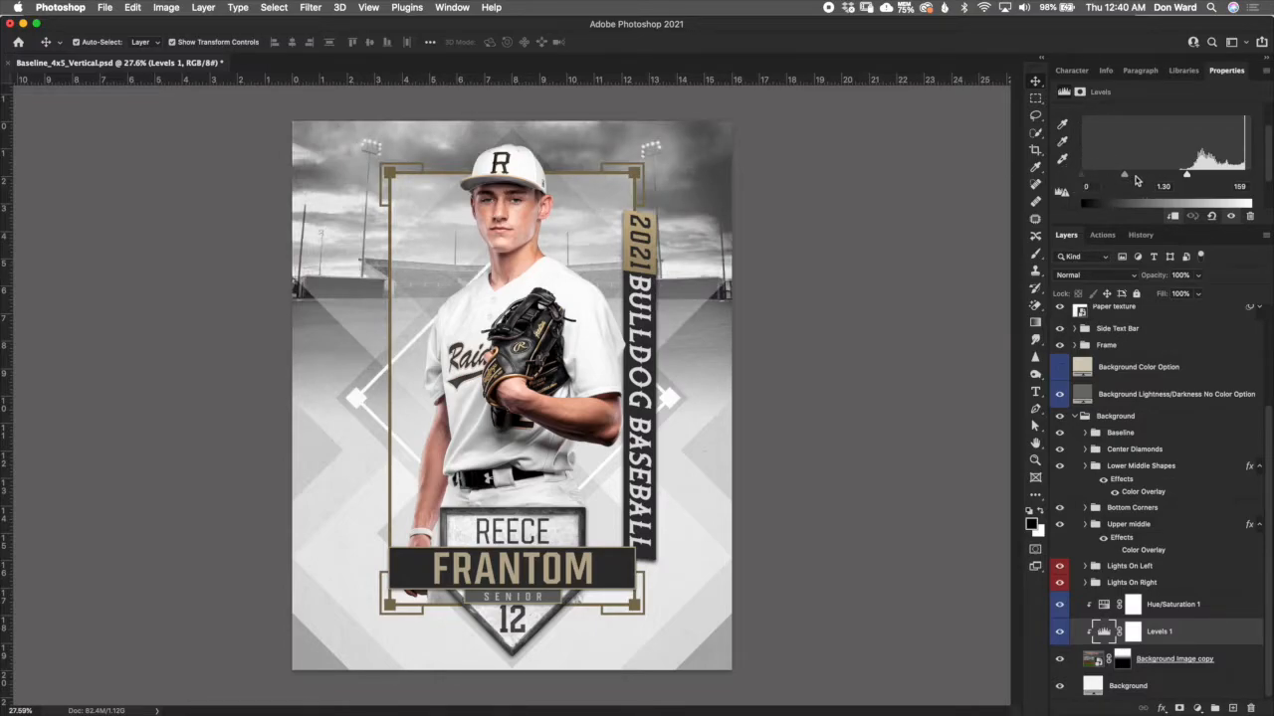
left_click_drag(1190, 175, 1198, 175)
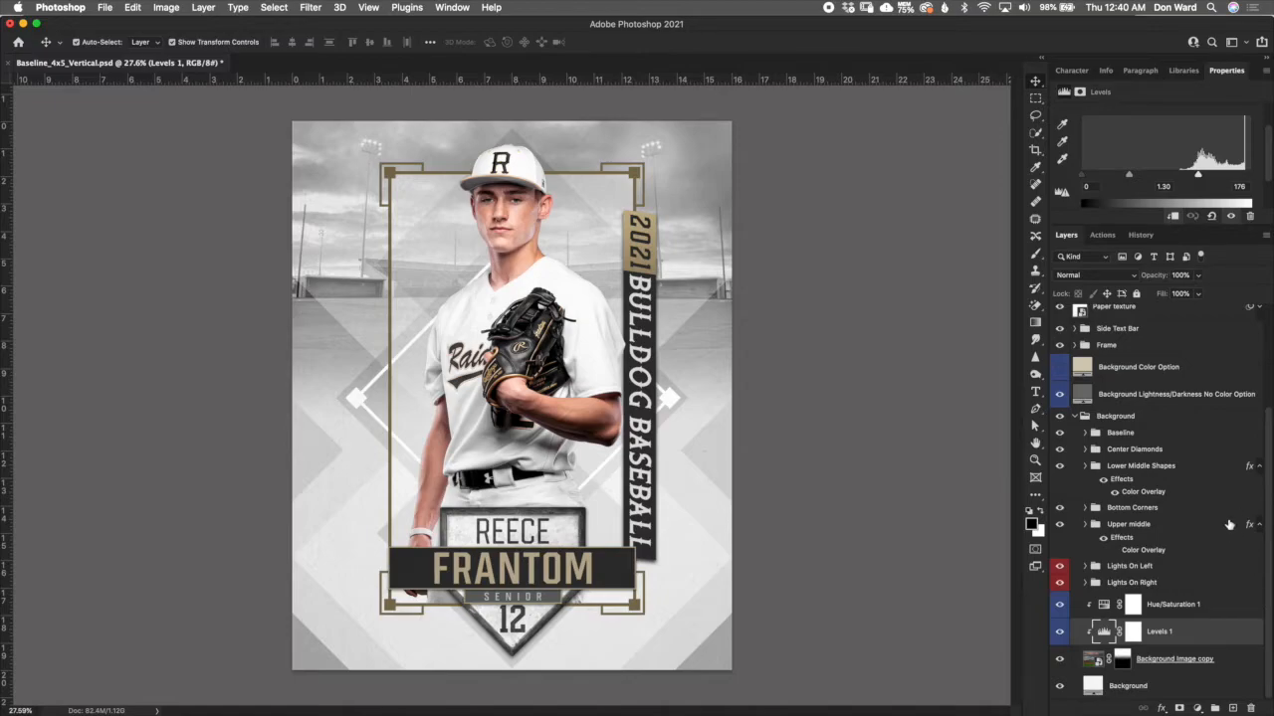
left_click(1078, 417)
left_click(1073, 418)
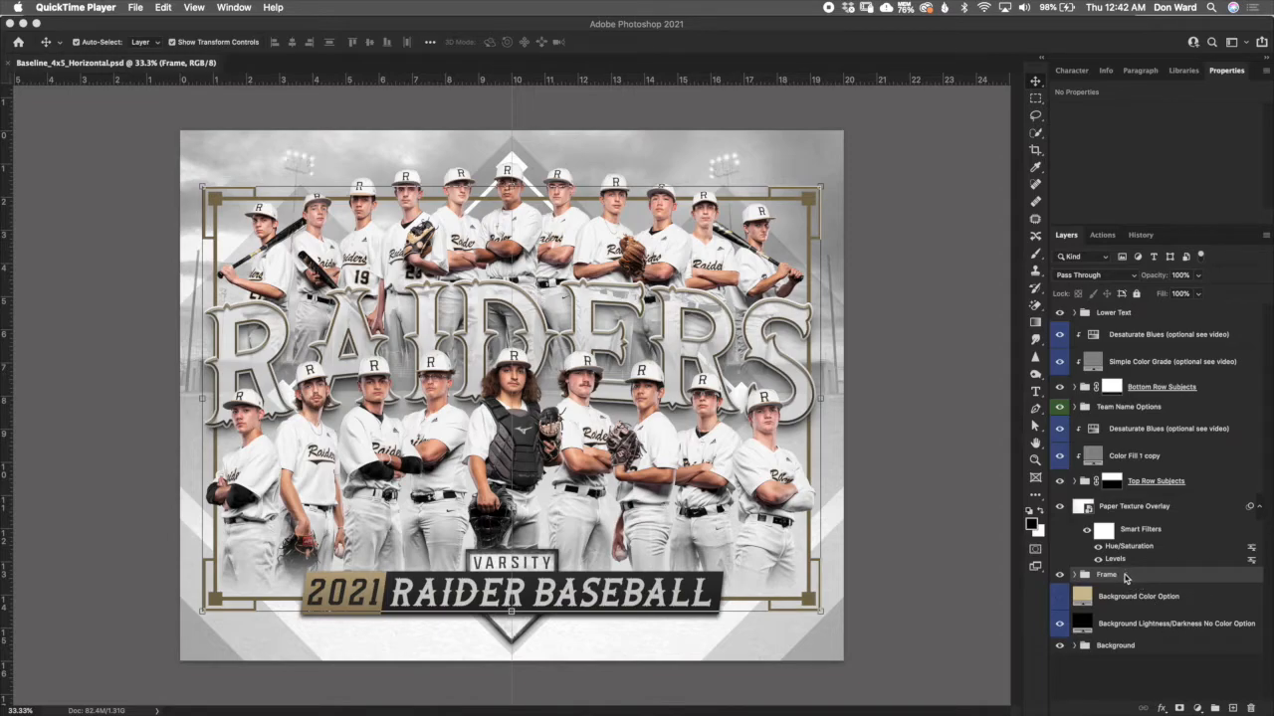
- In the horizontal team poster, review the subjects' color grade layers and toggle the bottom row's Desaturate Blues adjustment off and on
left_click(1153, 465)
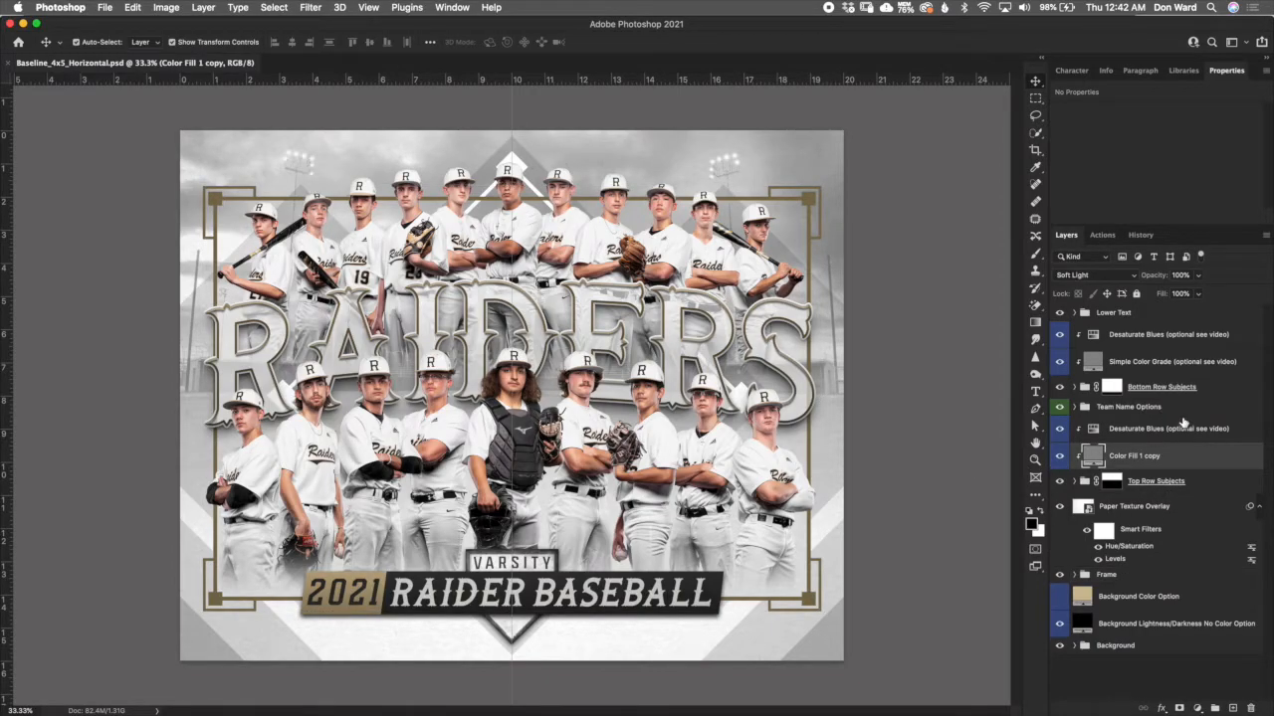
left_click(1174, 366)
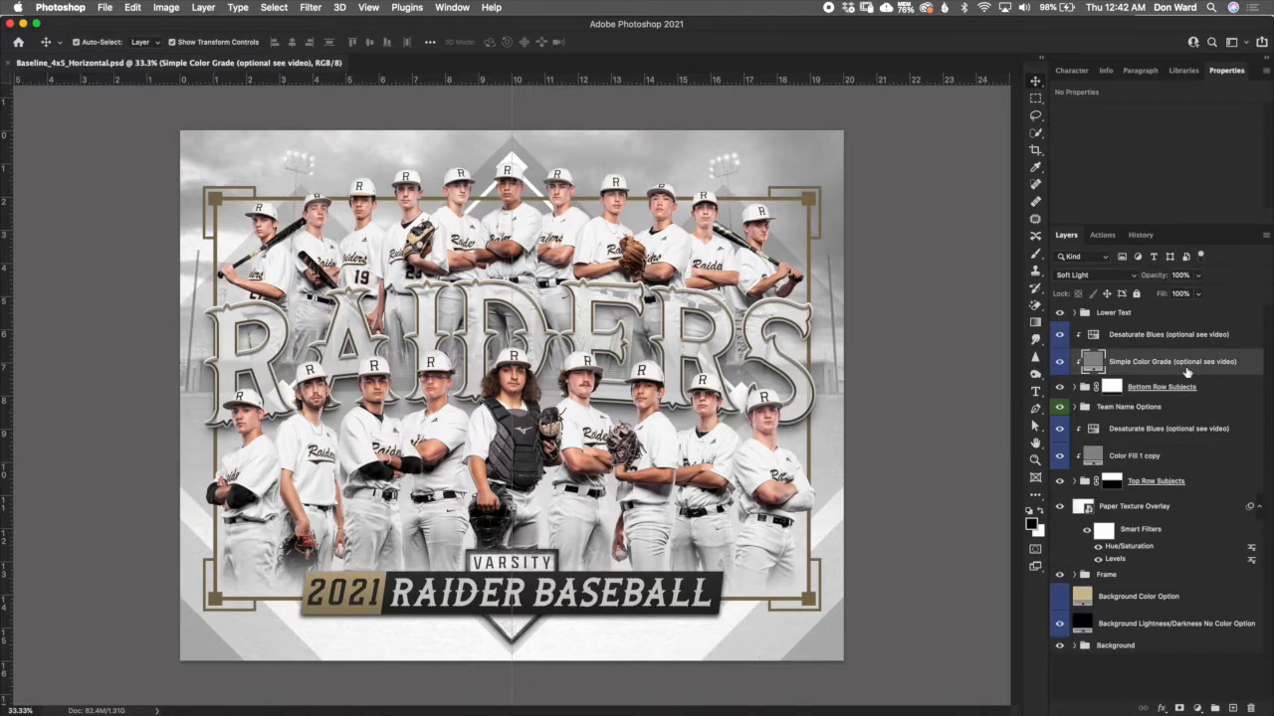
left_click(1135, 338)
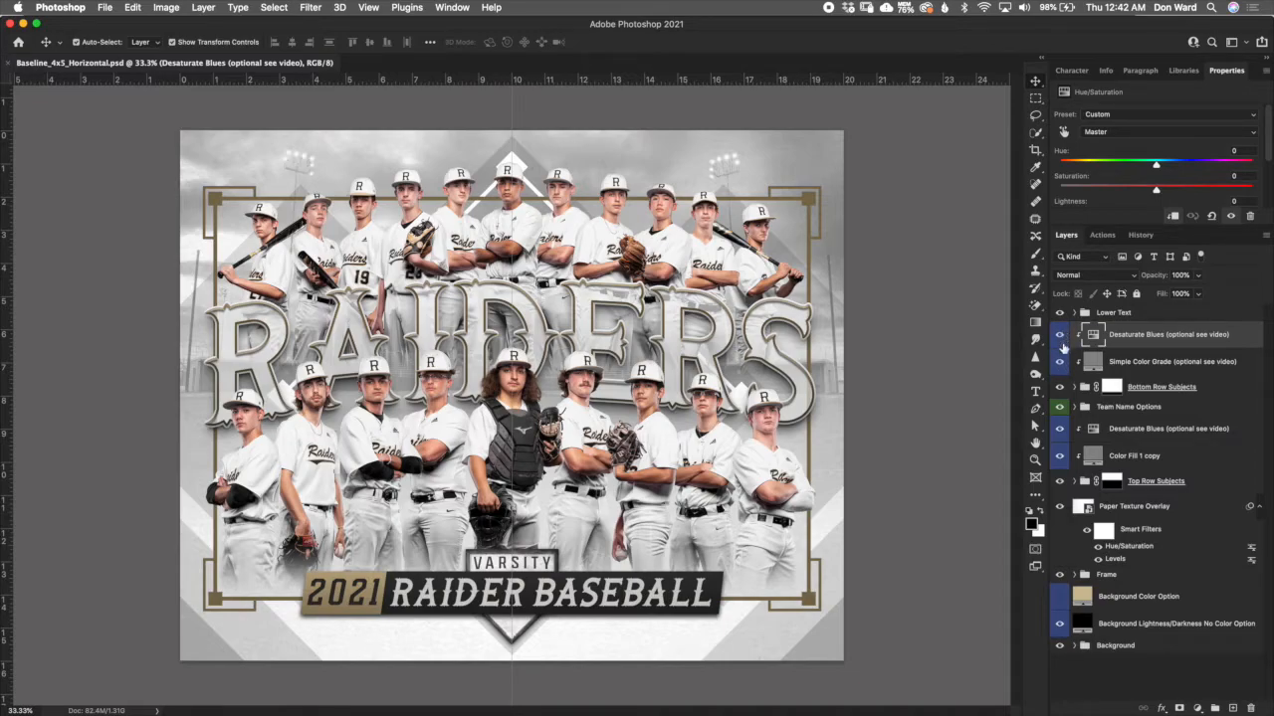
left_click(1062, 336)
left_click(1062, 336)
- Expand the Bottom Row Subjects group and select its Bottom Row Sample Subjects layer
left_click(1108, 392)
left_click(1074, 387)
left_click(1122, 416)
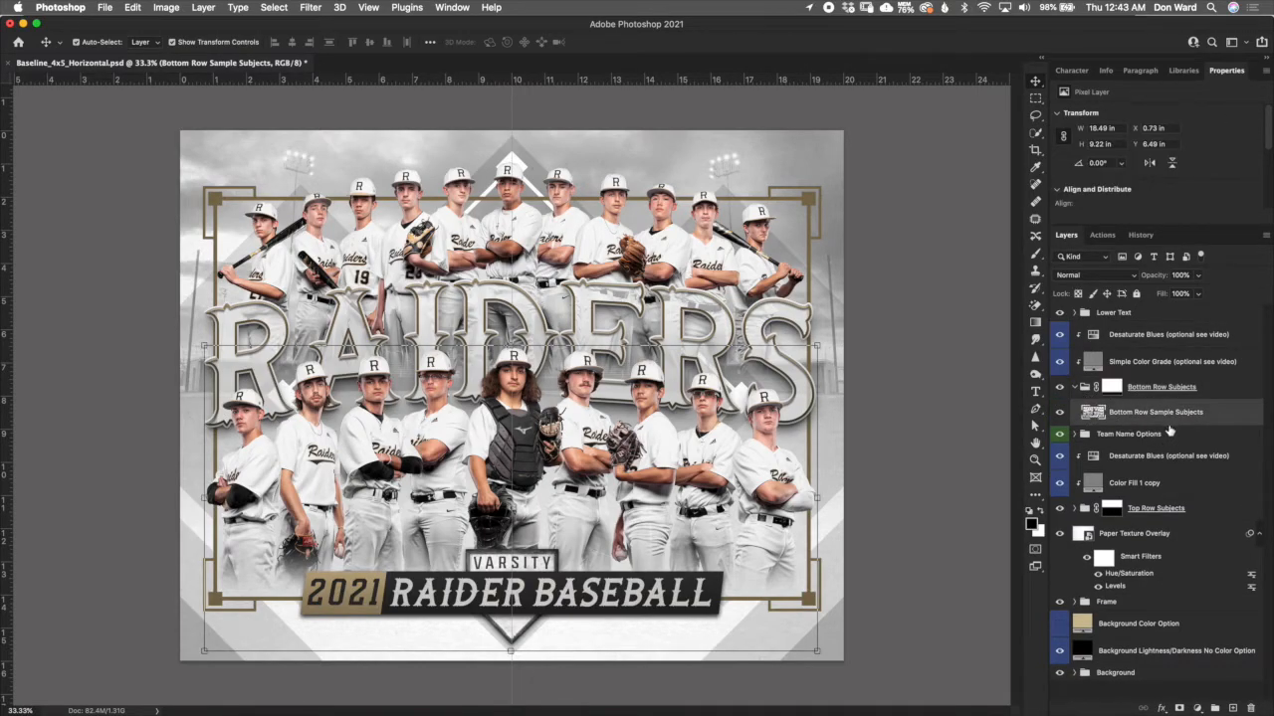
- Target the Bottom Row Subjects group's layer mask and set up the Gradient tool with a linear black-to-white gradient
left_click(1110, 388)
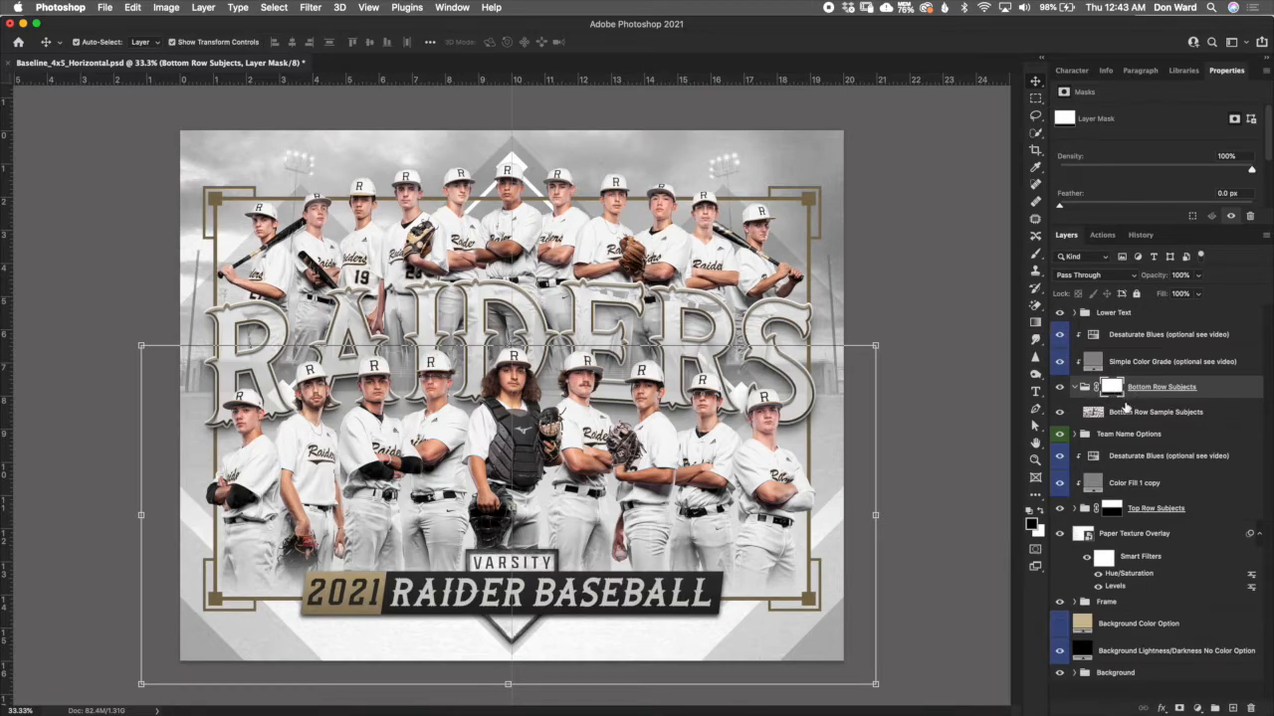
left_click(1035, 322)
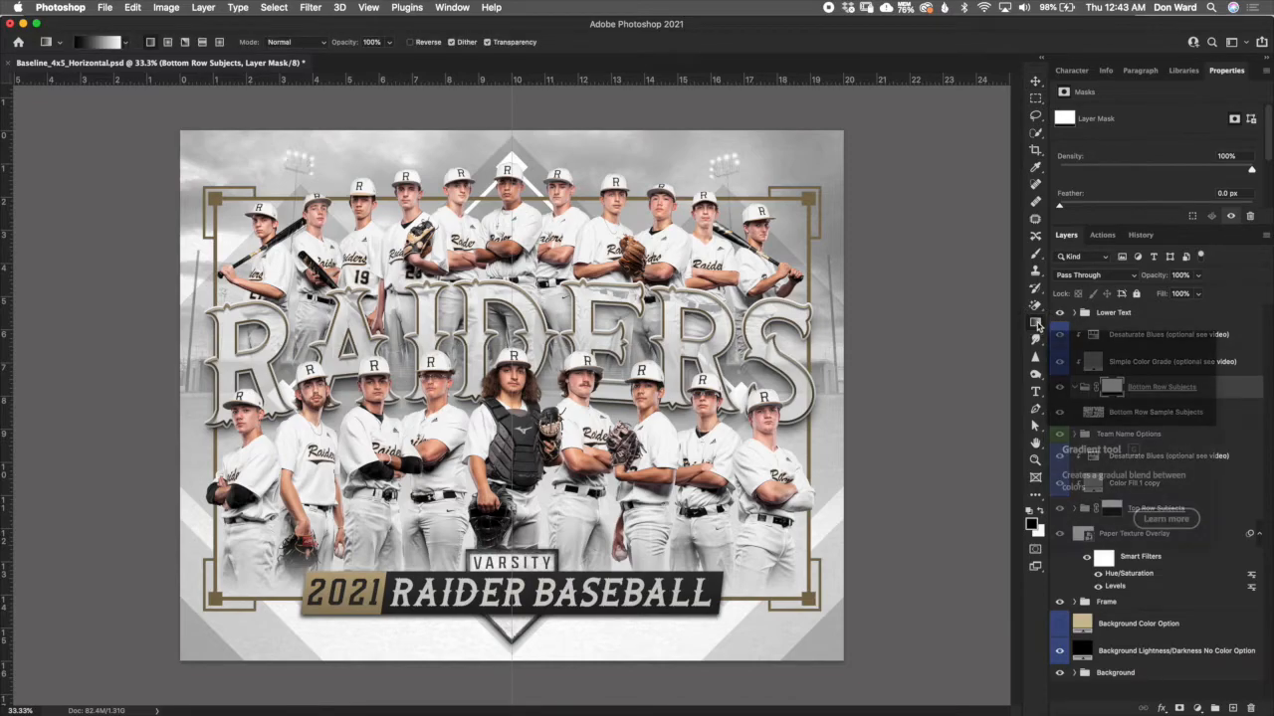
left_click(126, 44)
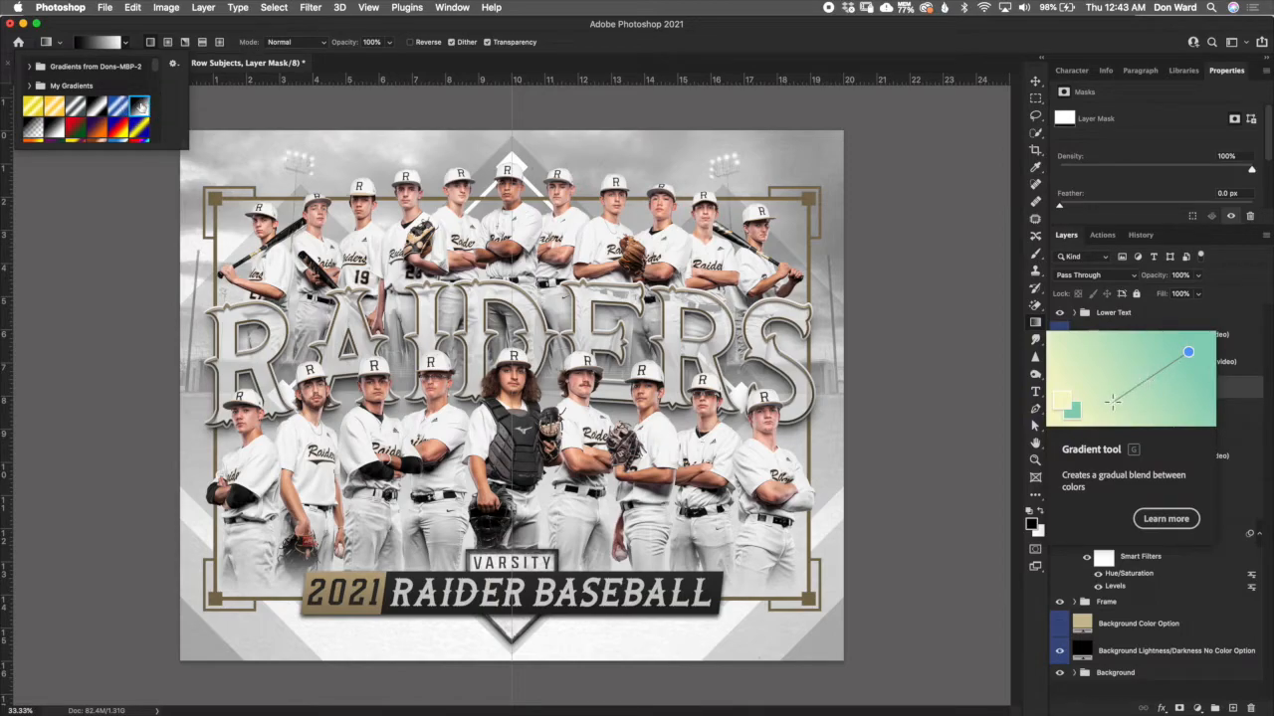
left_click(182, 29)
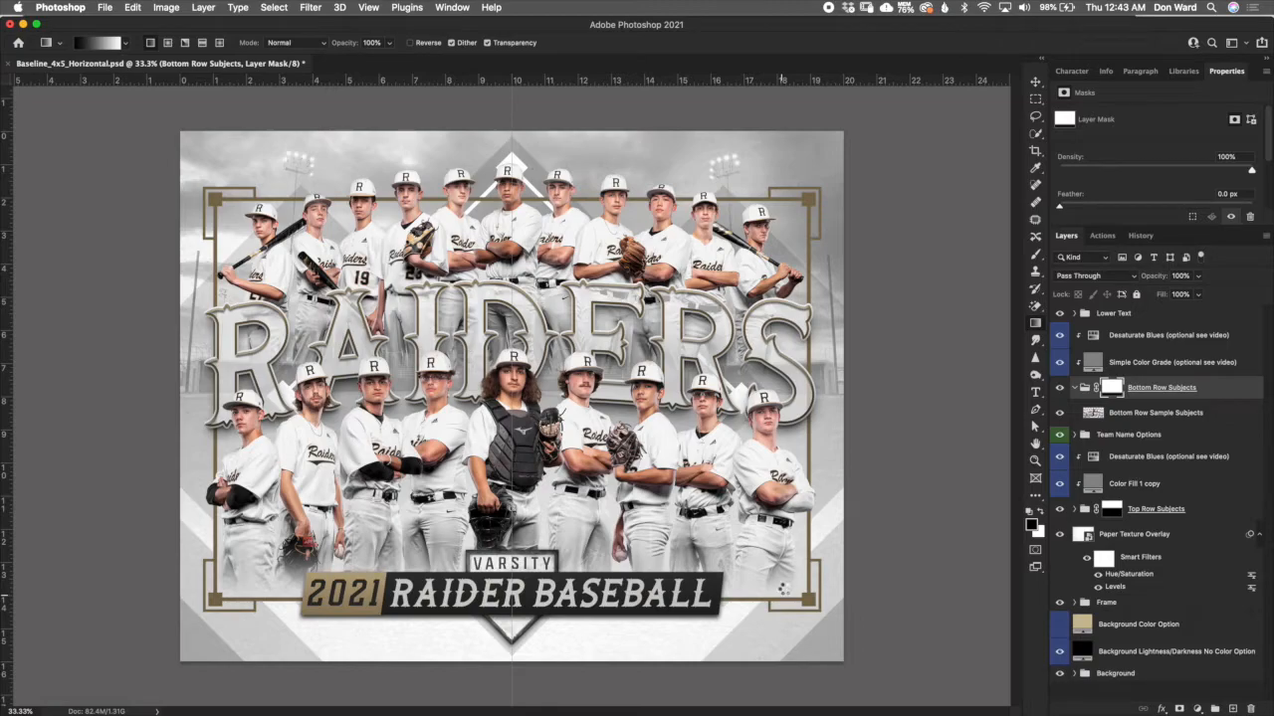
- Try gradients on the Bottom Row Subjects mask, including one fading the players across the row, and undo them
left_click_drag(783, 589, 784, 588)
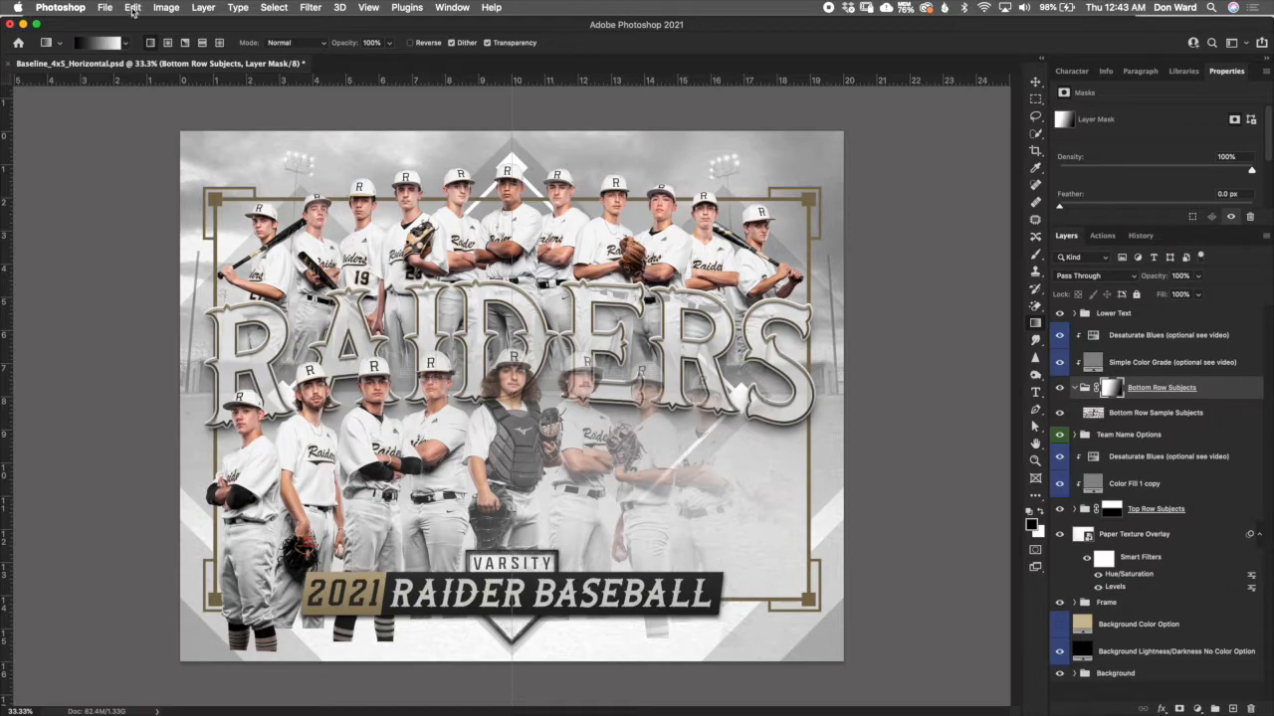
left_click(130, 7)
left_click(175, 25)
key("super+z")
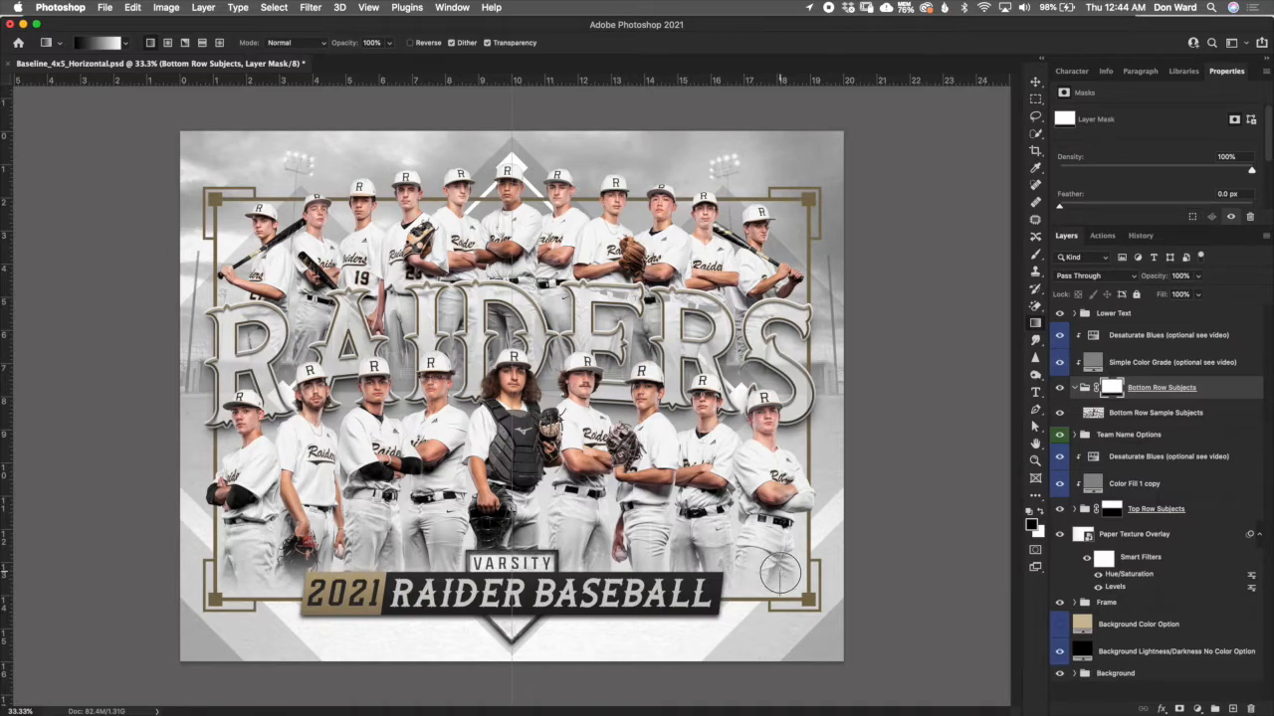
key("super+z")
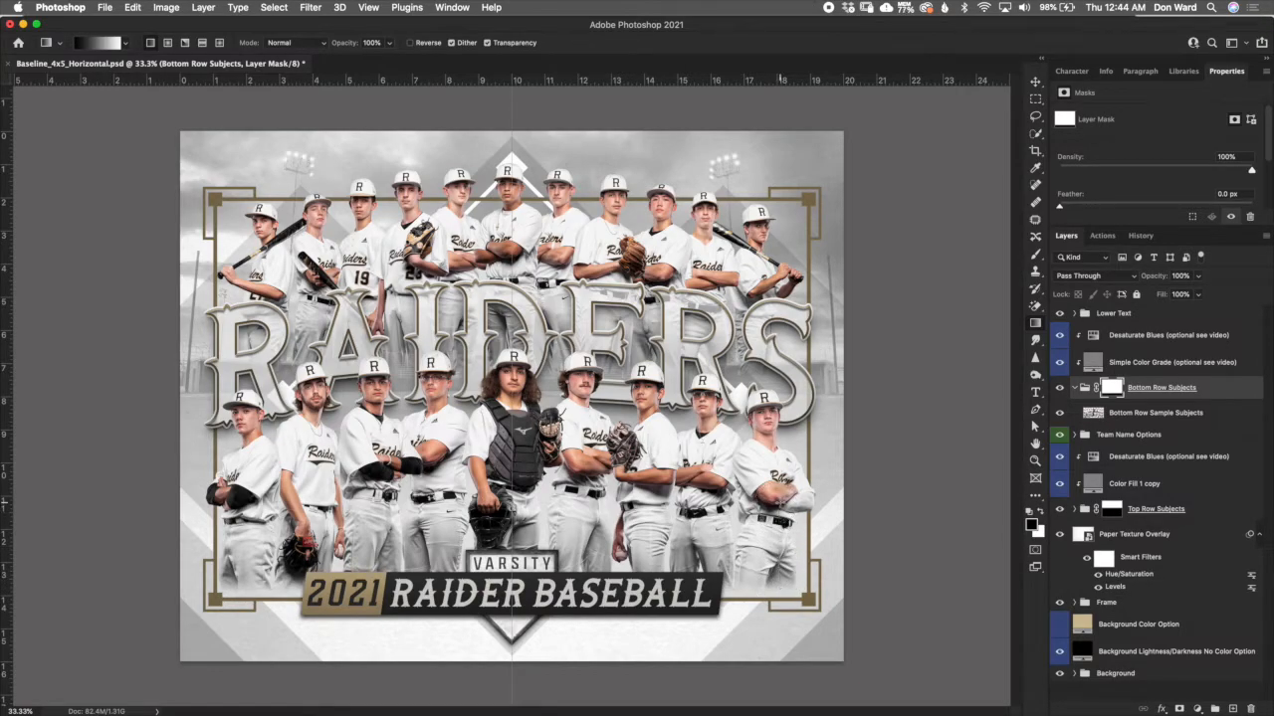
- Try a short upward gradient fading the bottom row players' legs, undo it, and collapse the Bottom Row Subjects group
left_click_drag(780, 597, 780, 504)
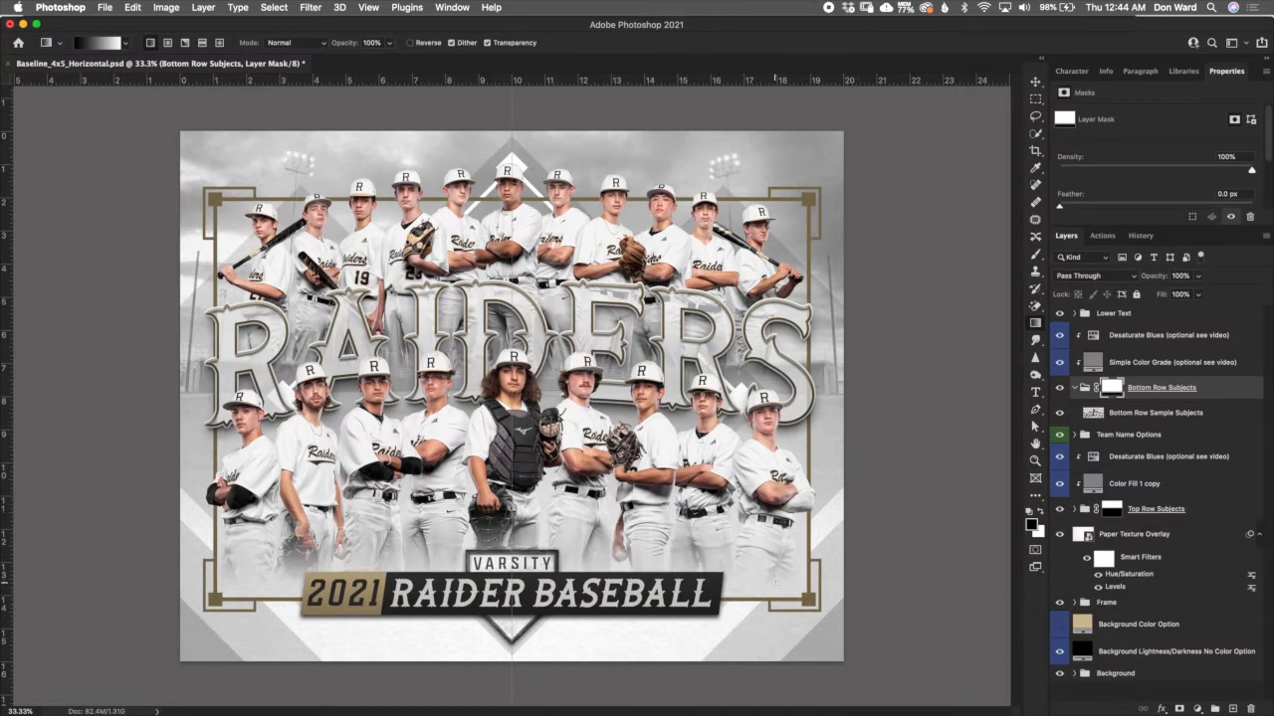
key("super+z")
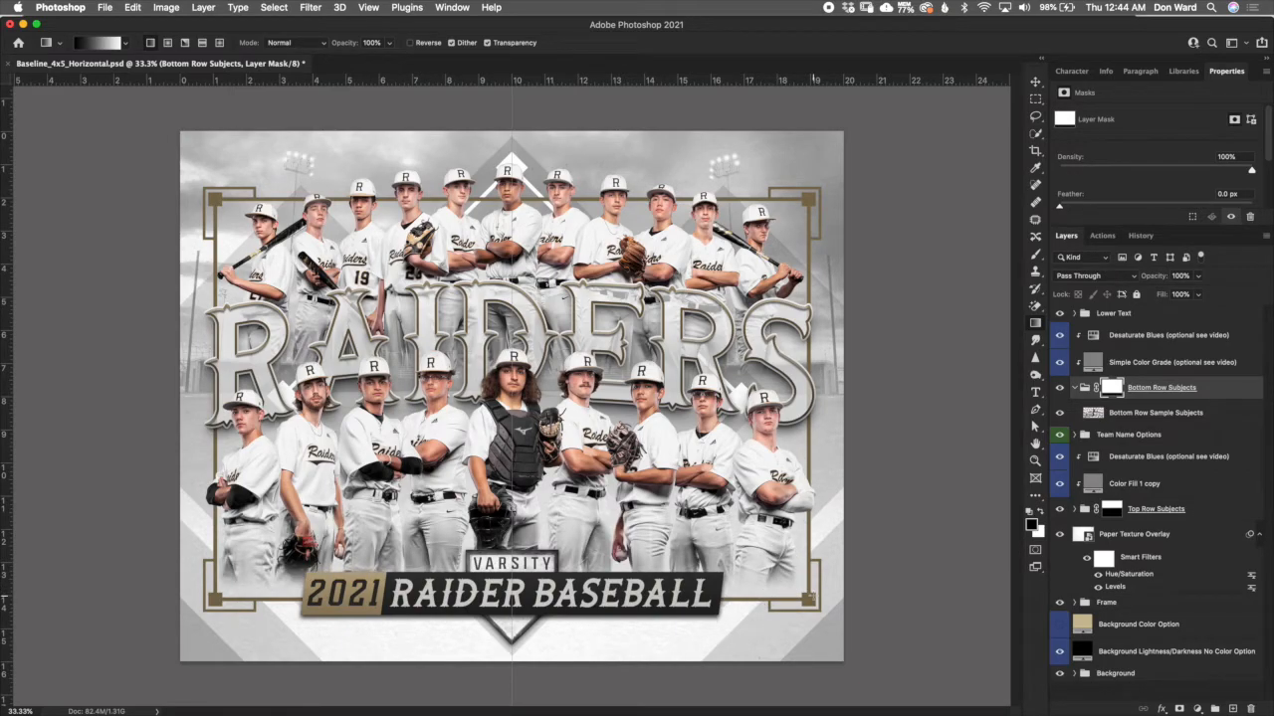
left_click(1075, 388)
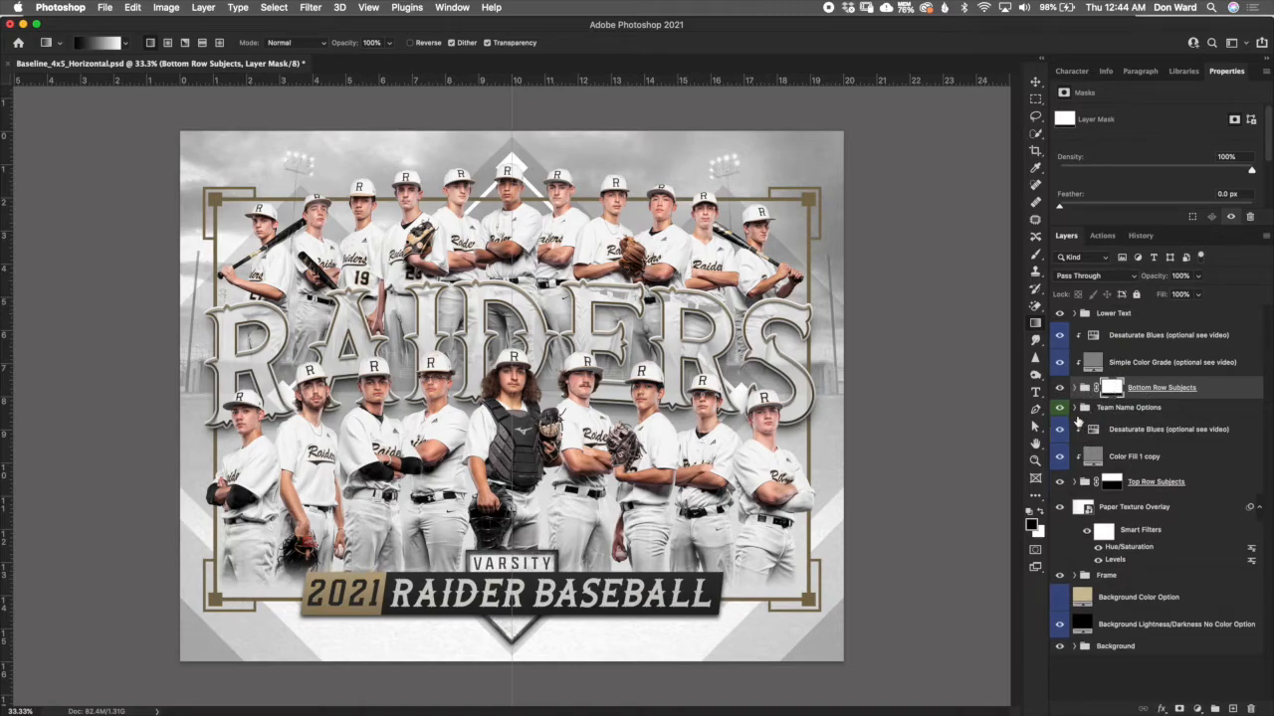
left_click(1112, 409)
left_click(1130, 486)
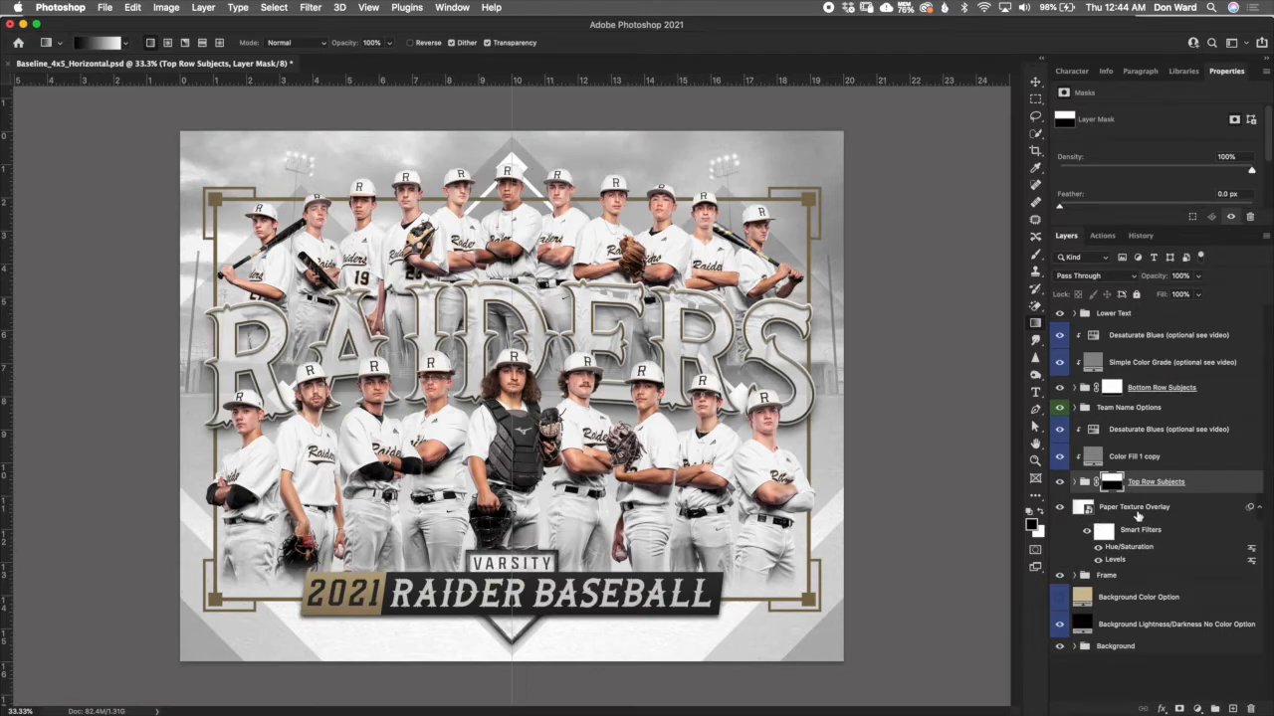
left_click(1137, 513)
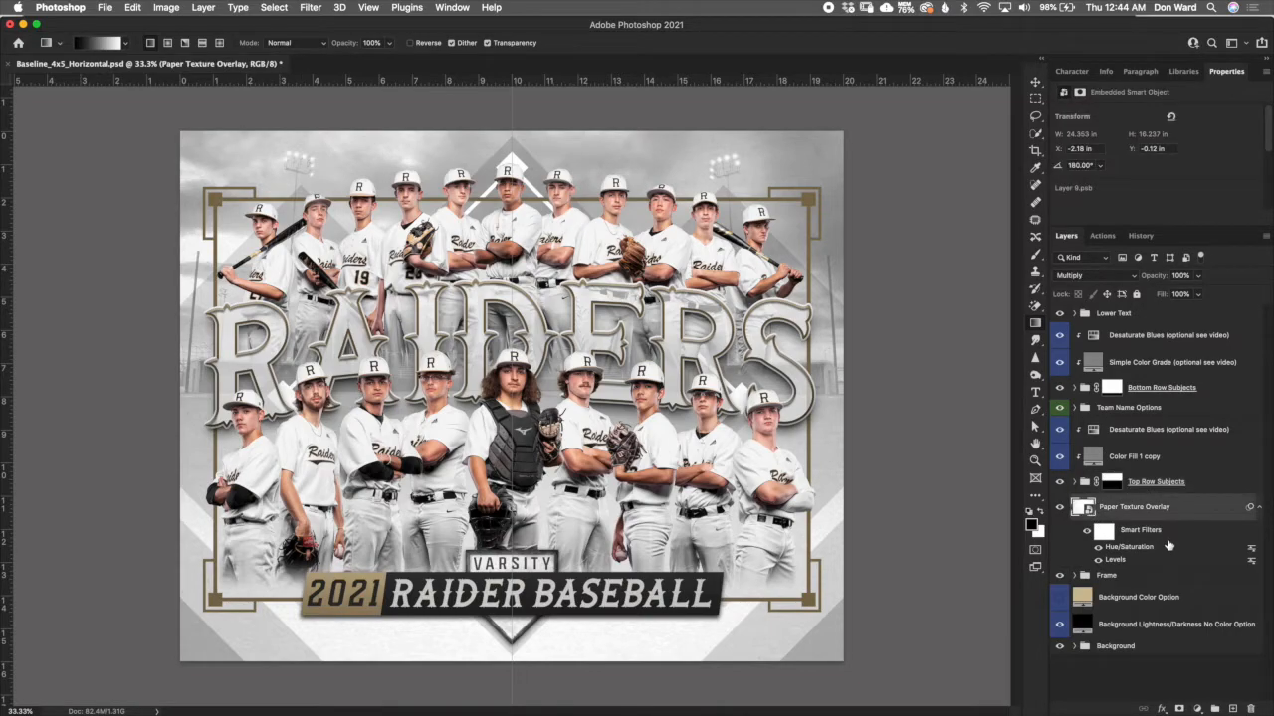
left_click(1156, 409)
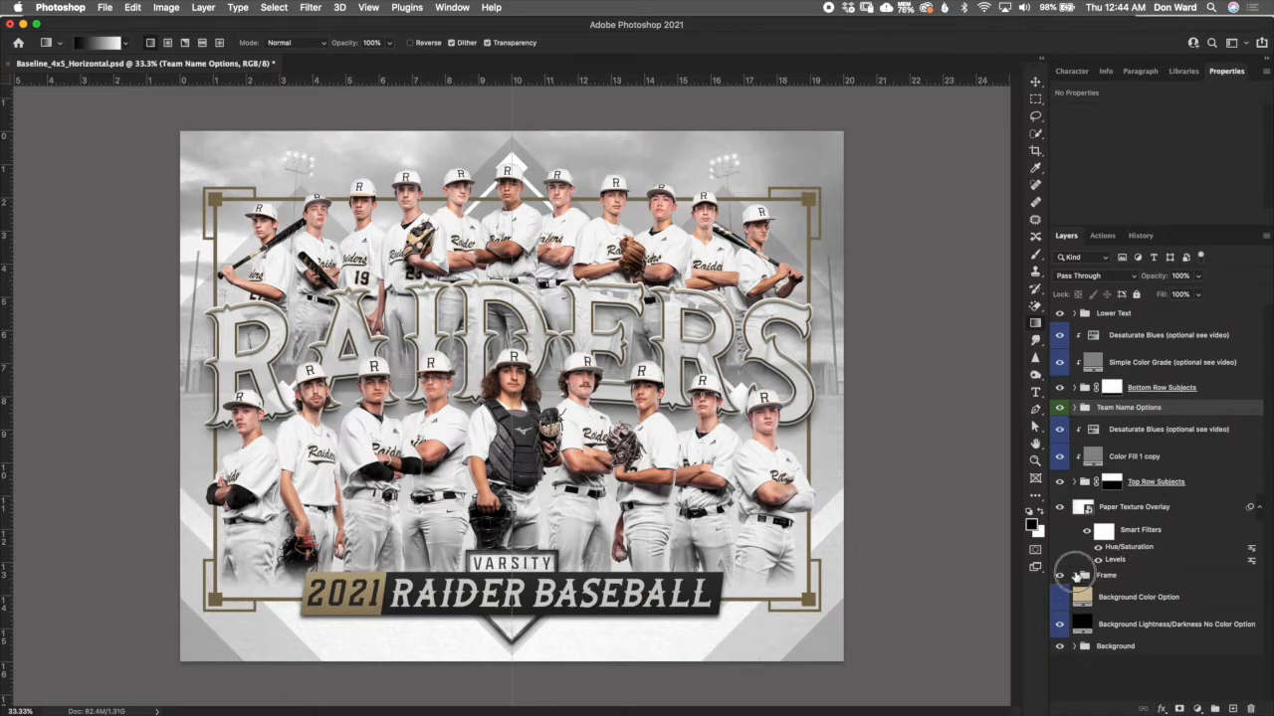
- Expand the Frame group and select its Fill behind bottom row subjects layer
left_click(1076, 576)
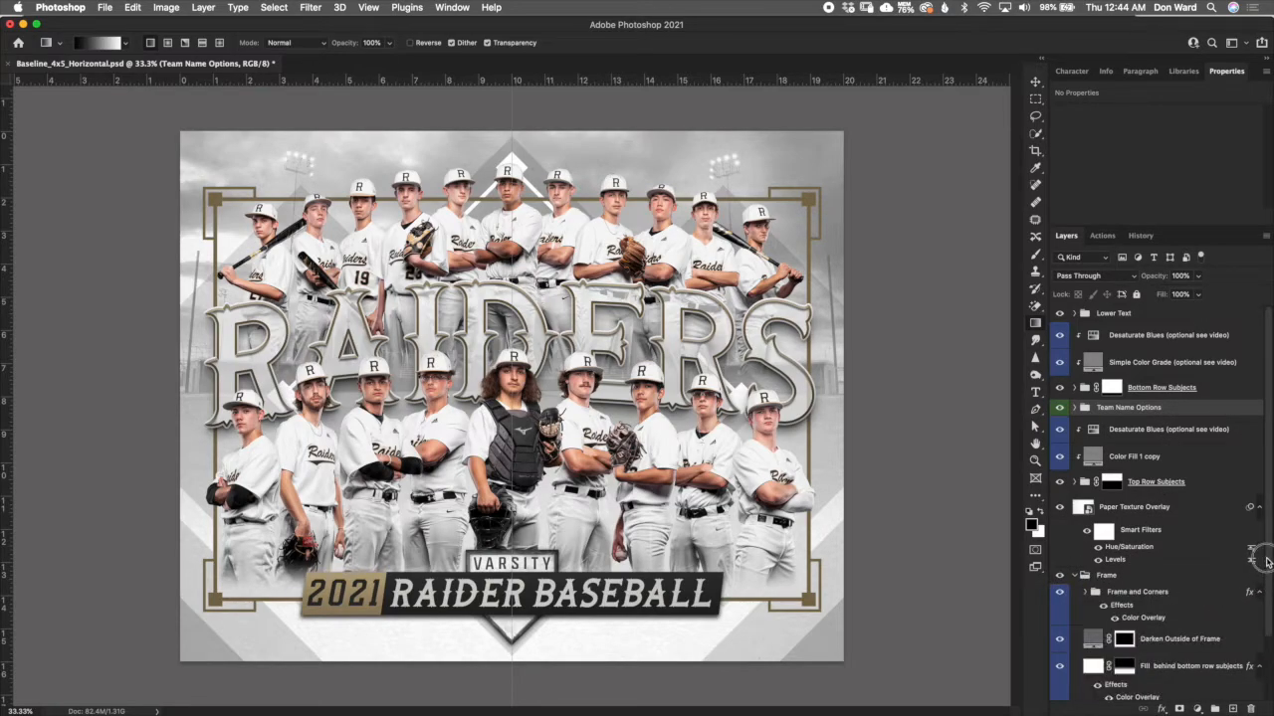
scroll(1270, 562, "down", 3)
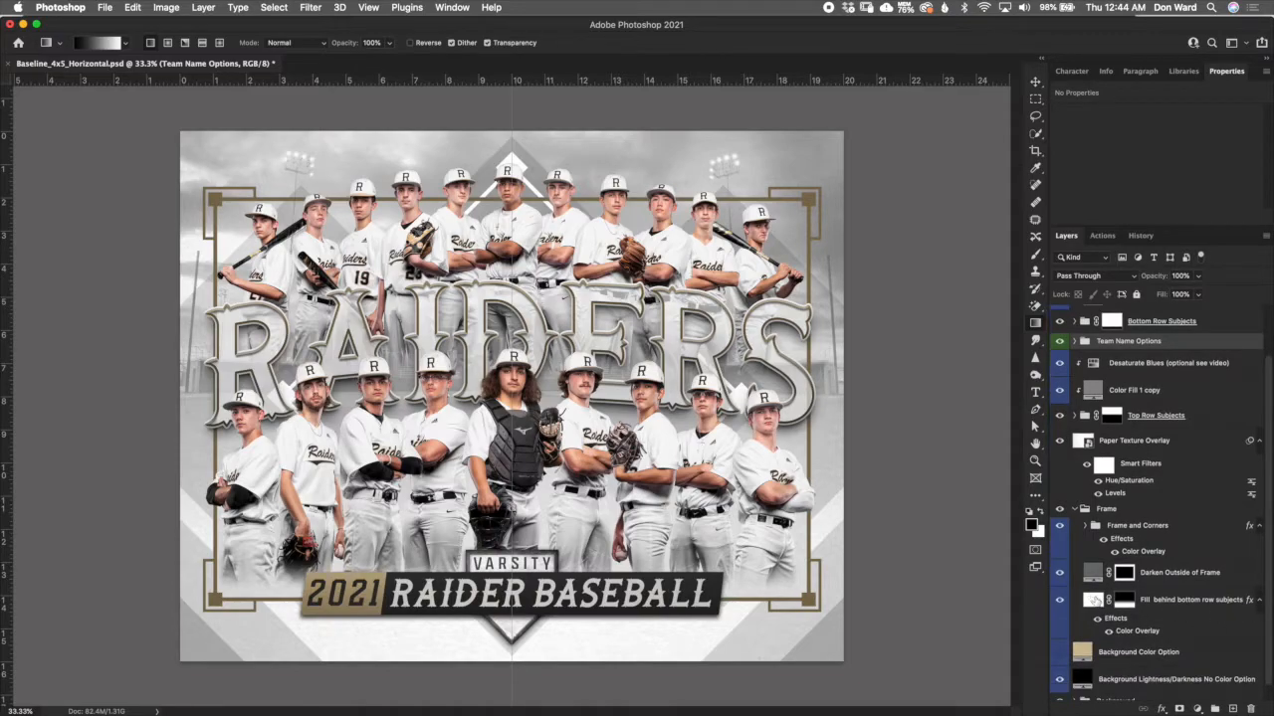
left_click(1104, 602)
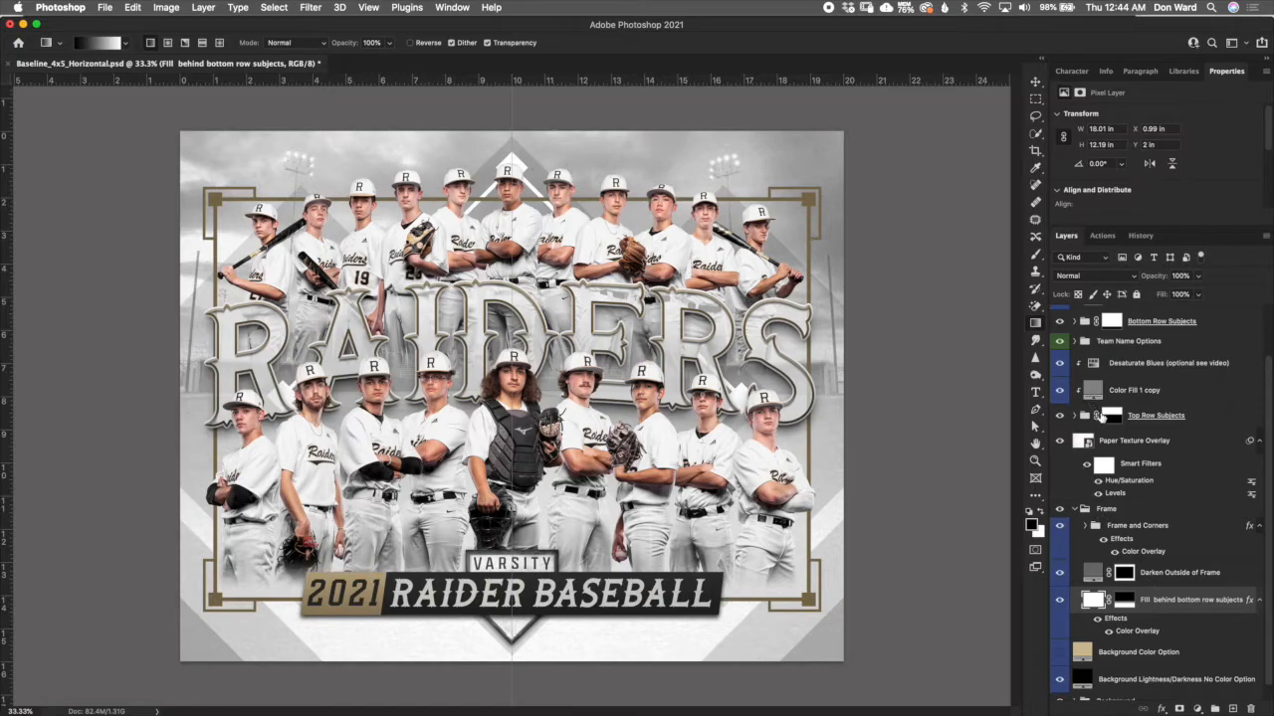
- Hide the Fill behind bottom row subjects layer, with the Bottom Row Subjects group hidden only while comparing the background
left_click(1060, 322)
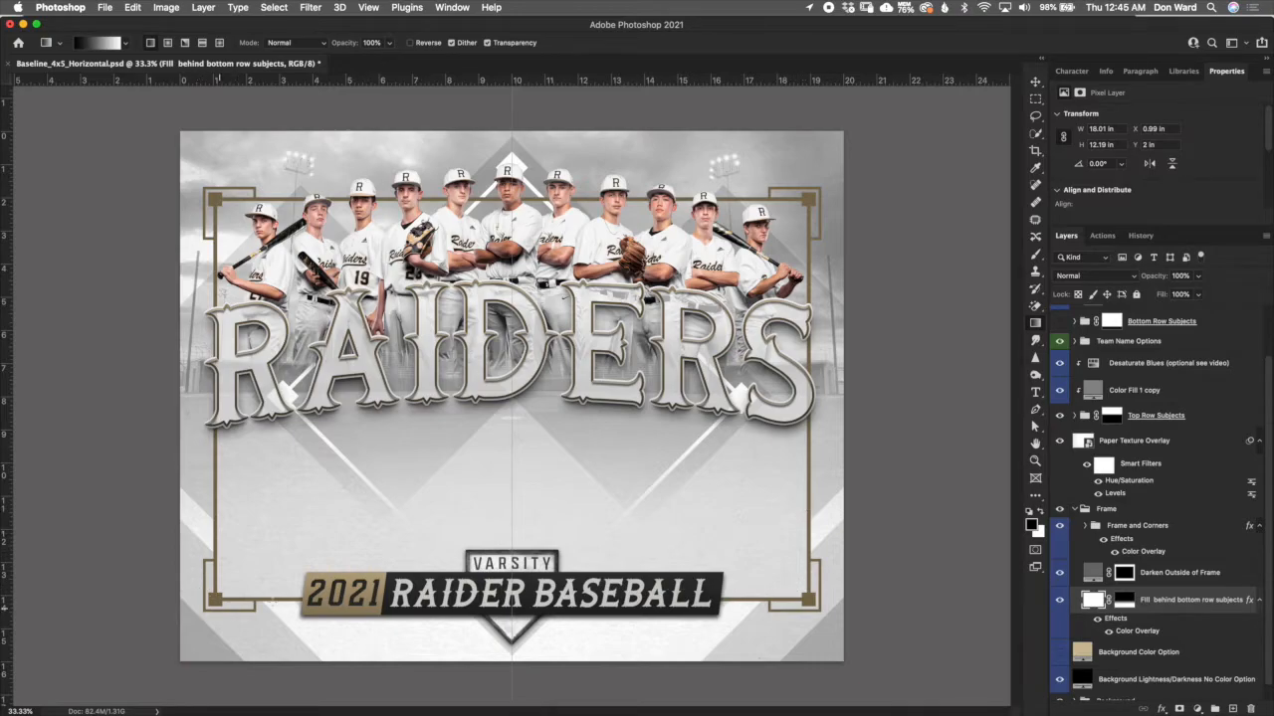
left_click(1061, 602)
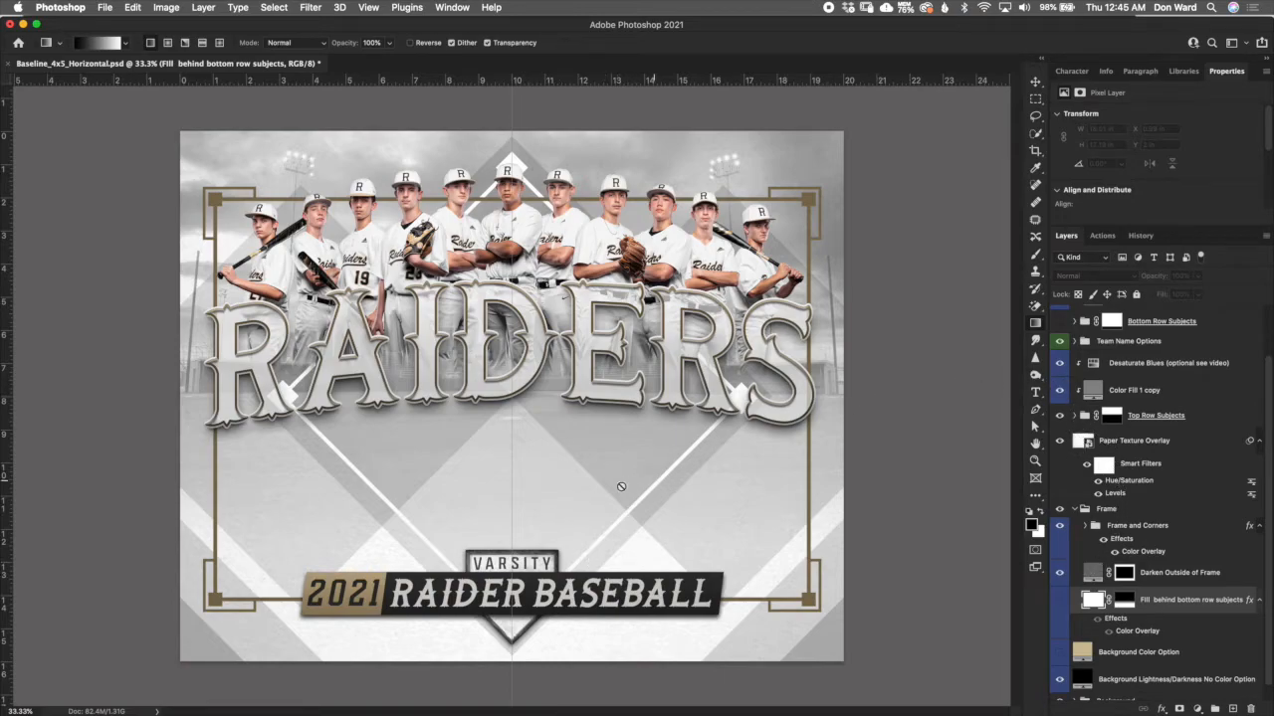
left_click(1060, 321)
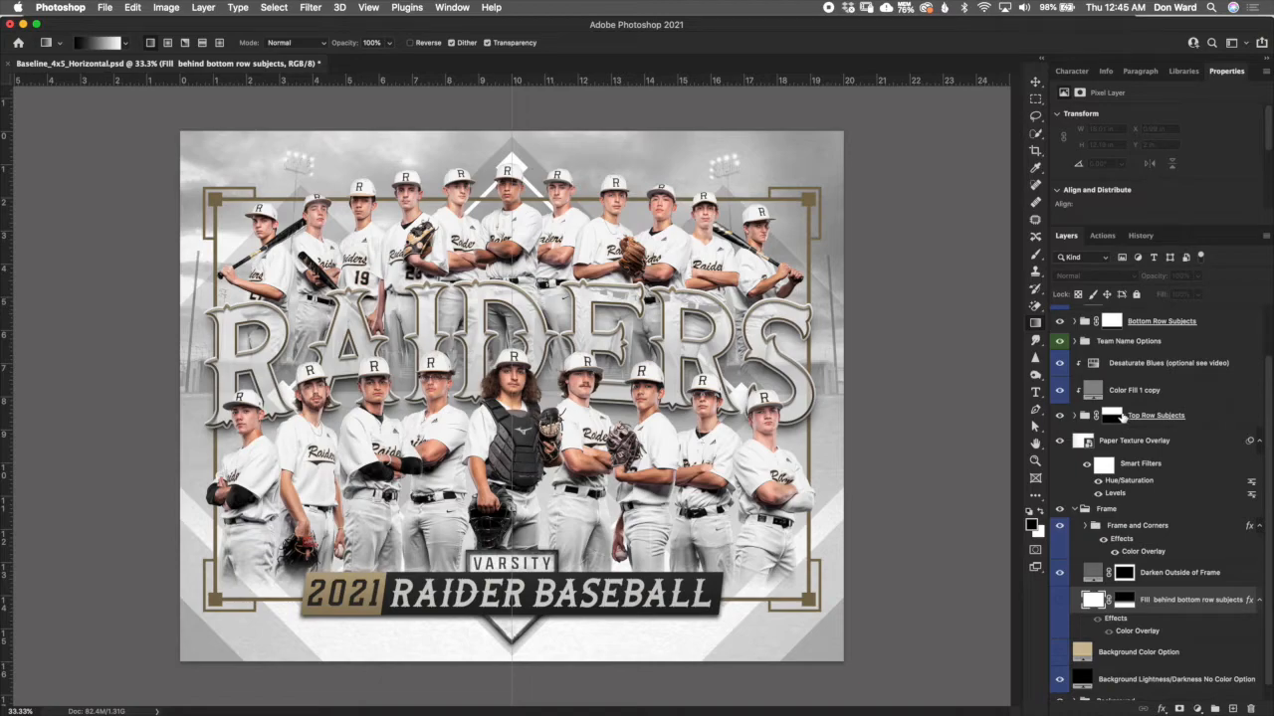
- Try a hard-edged gradient on the Bottom Row Subjects mask that cuts the players' legs off at the lower frame line, and inspect it up close
left_click(1111, 326)
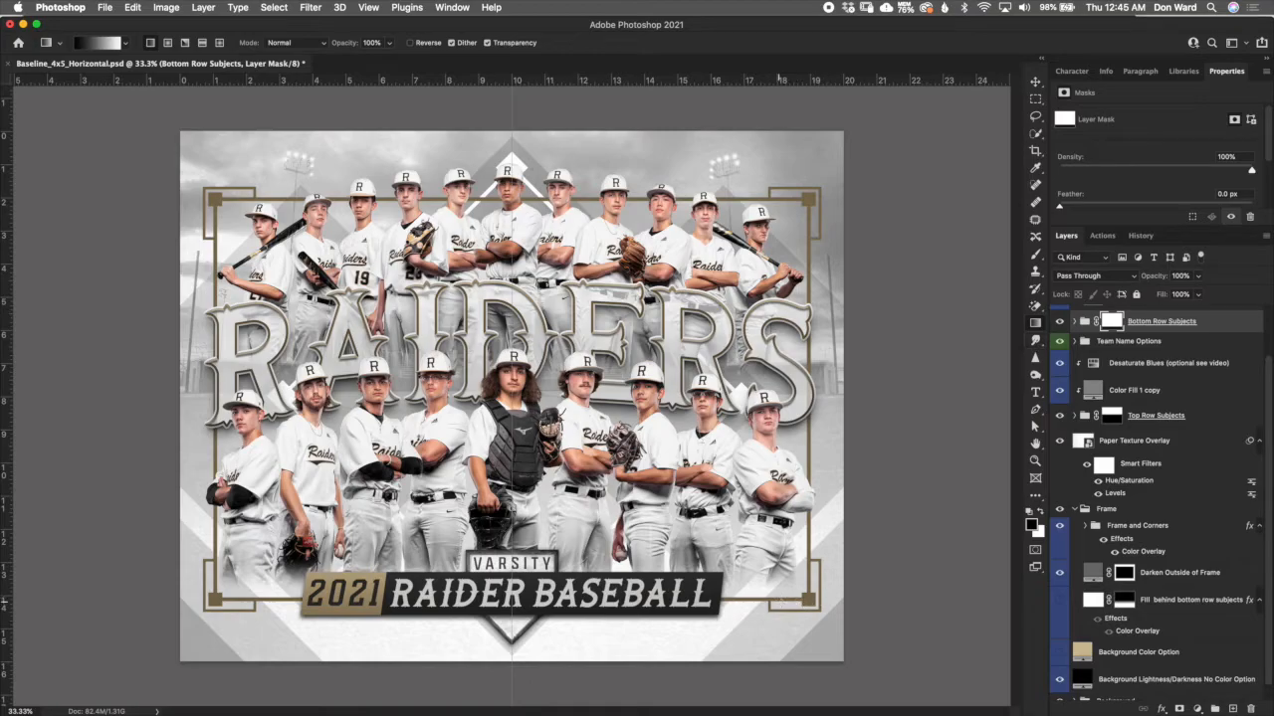
scroll(801, 609, "up", 5)
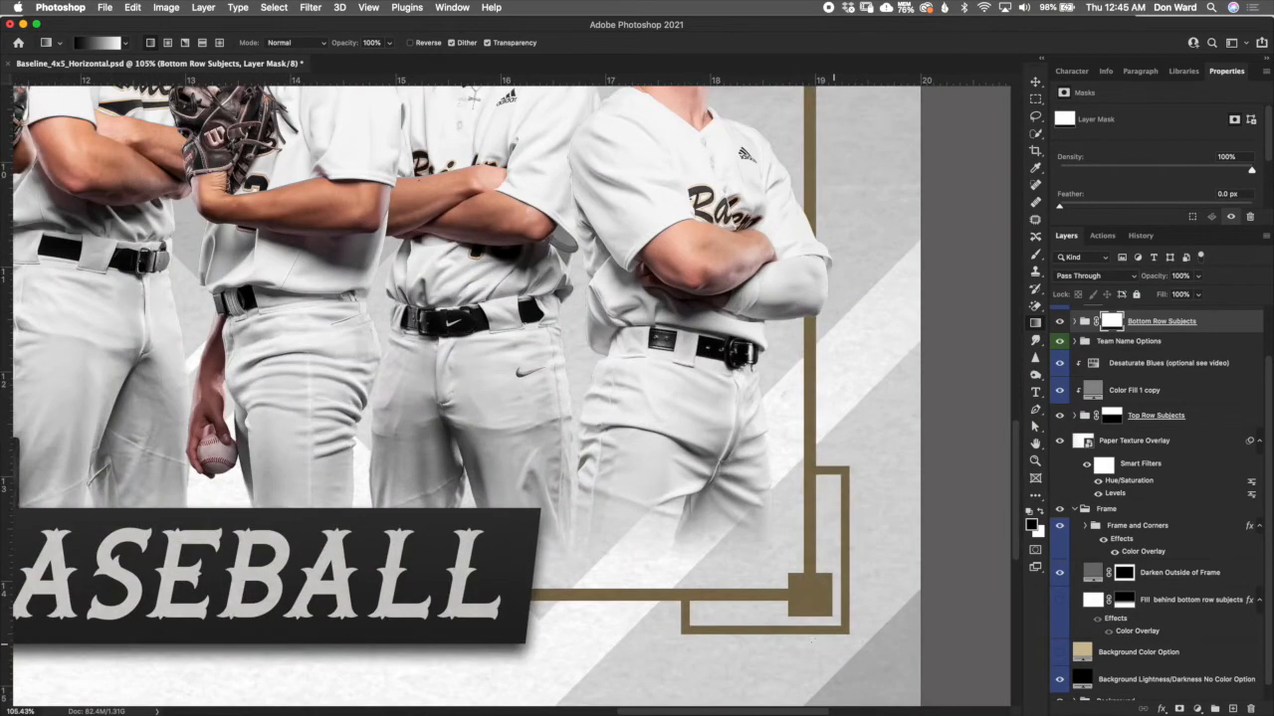
scroll(795, 616, "up", 2)
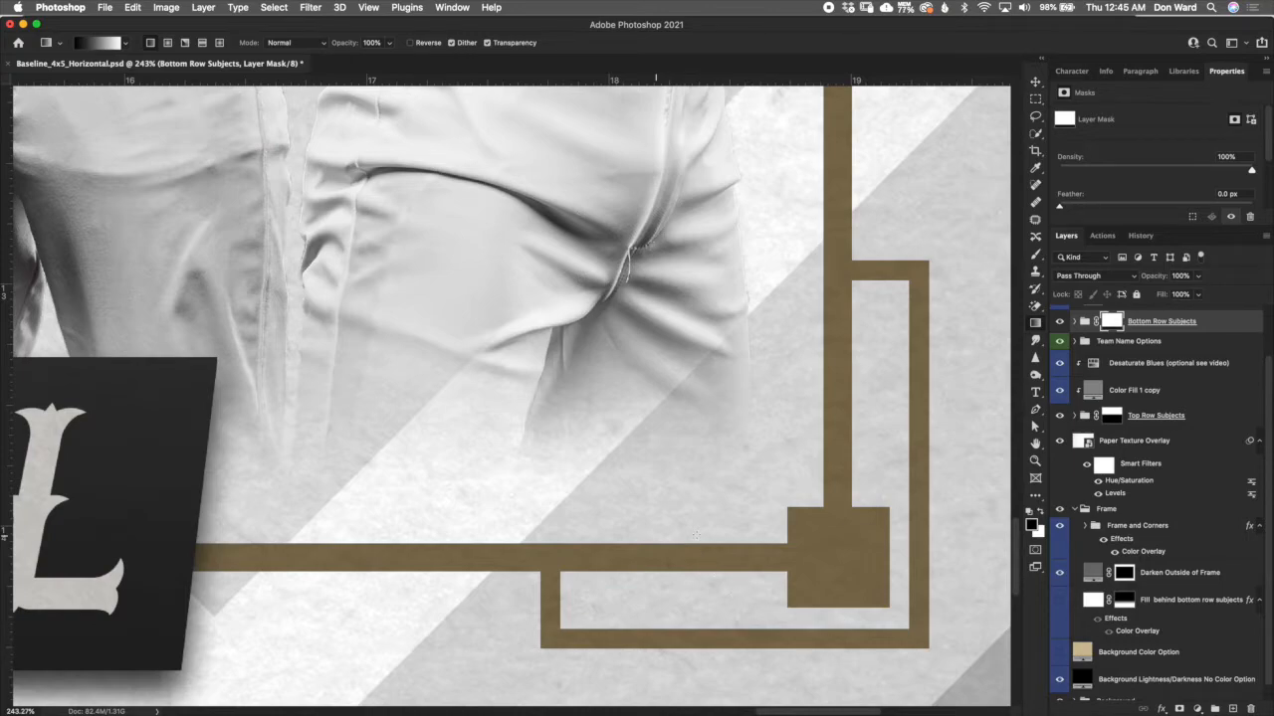
scroll(695, 538, "down", 3)
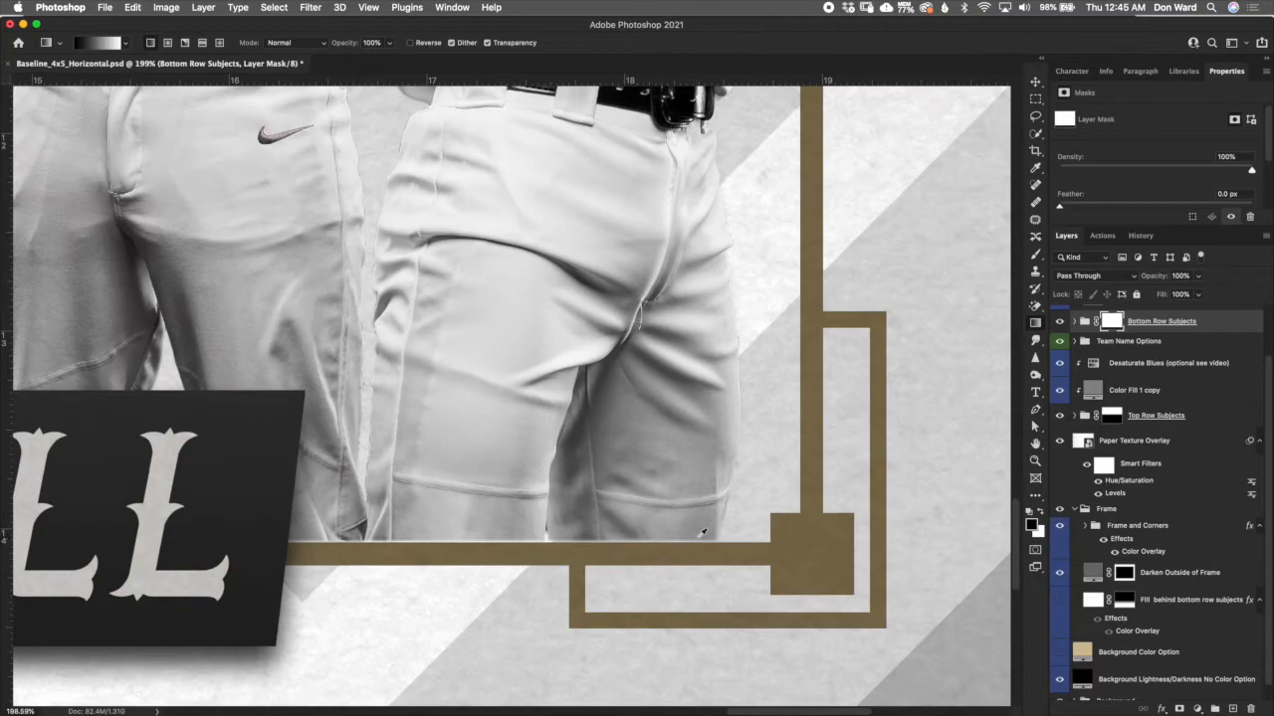
scroll(572, 542, "down", 5)
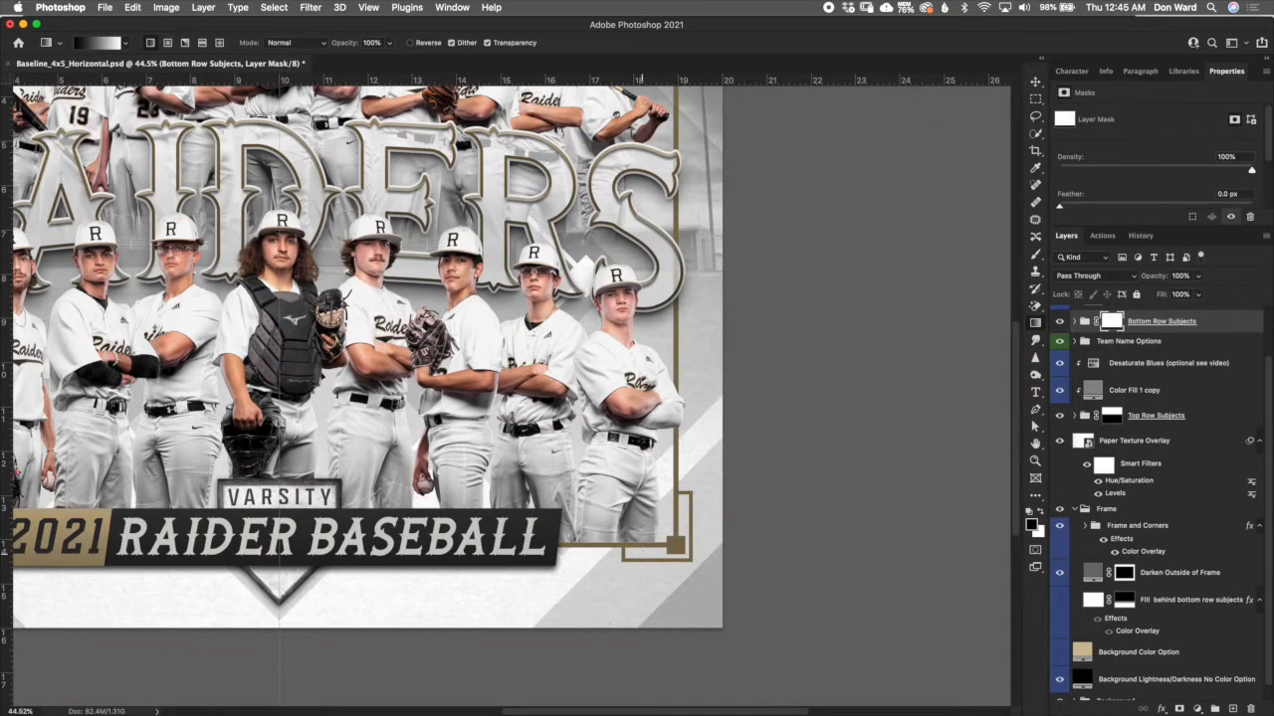
scroll(639, 550, "down", 2)
scroll(512, 398, "up", 1)
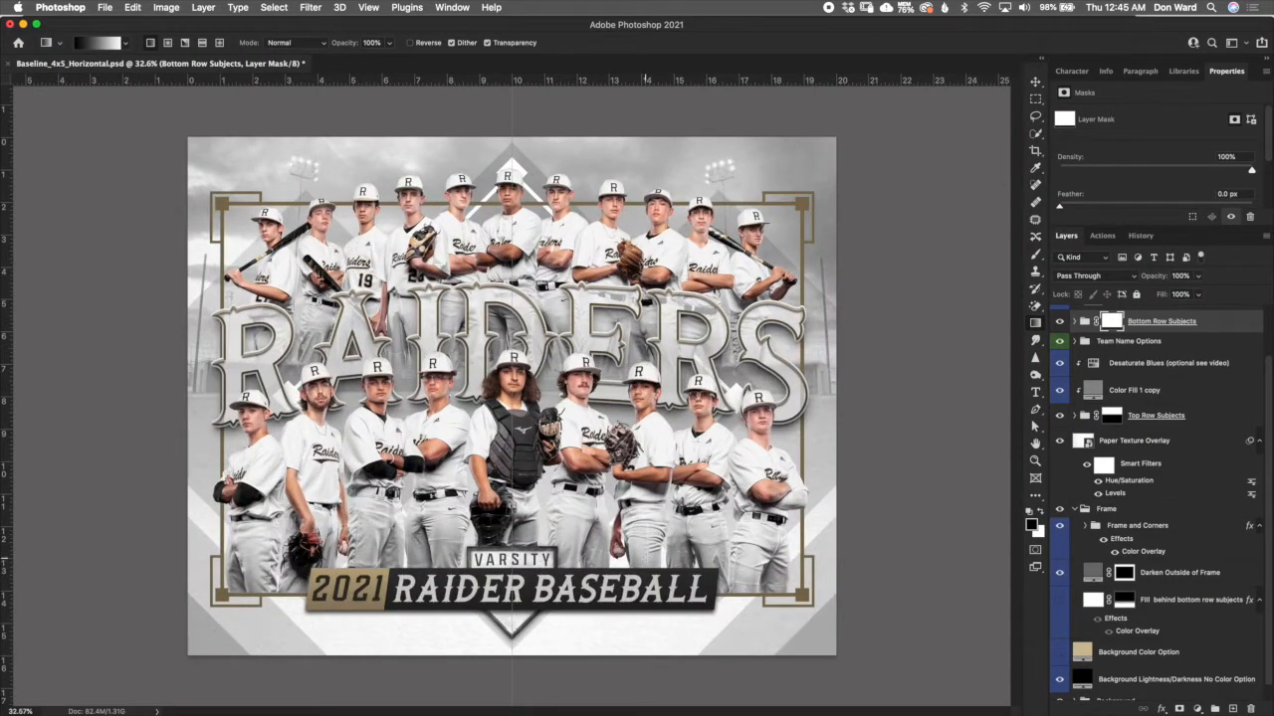
- Undo the last gradient on the Bottom Row Subjects mask and show the Fill behind bottom row subjects layer again
left_click(133, 8)
left_click(144, 24)
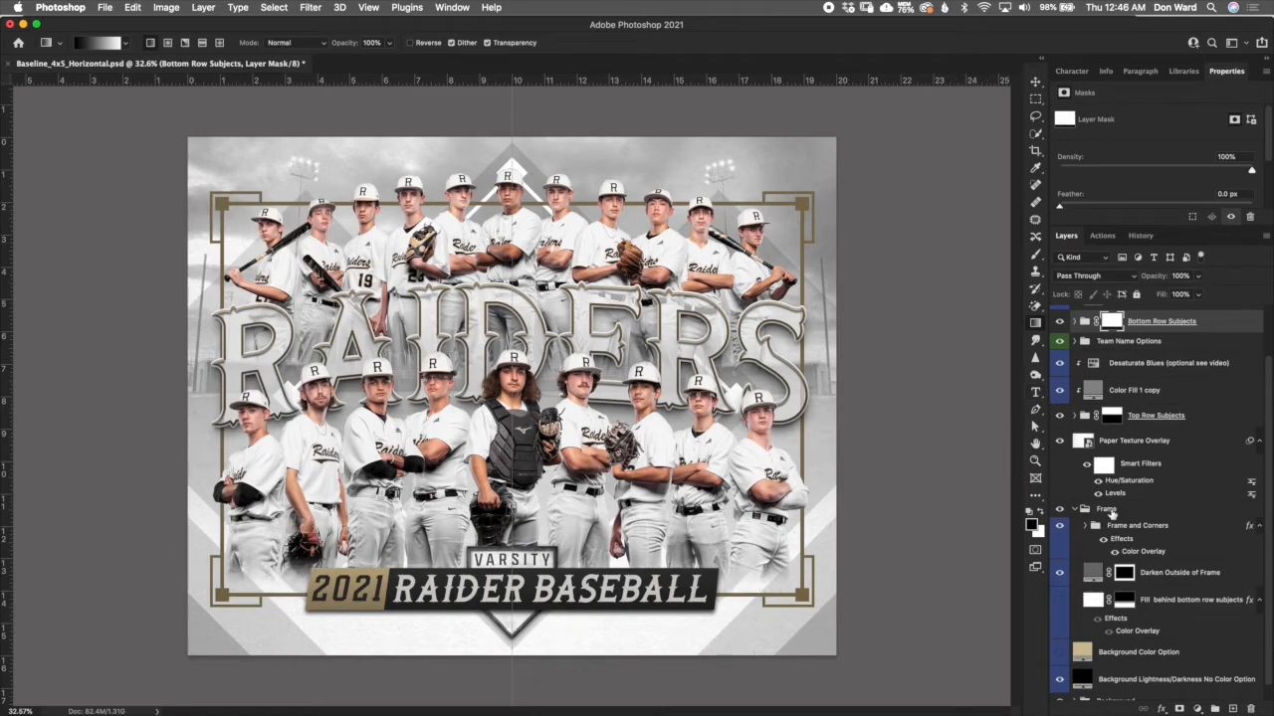
left_click(1061, 602)
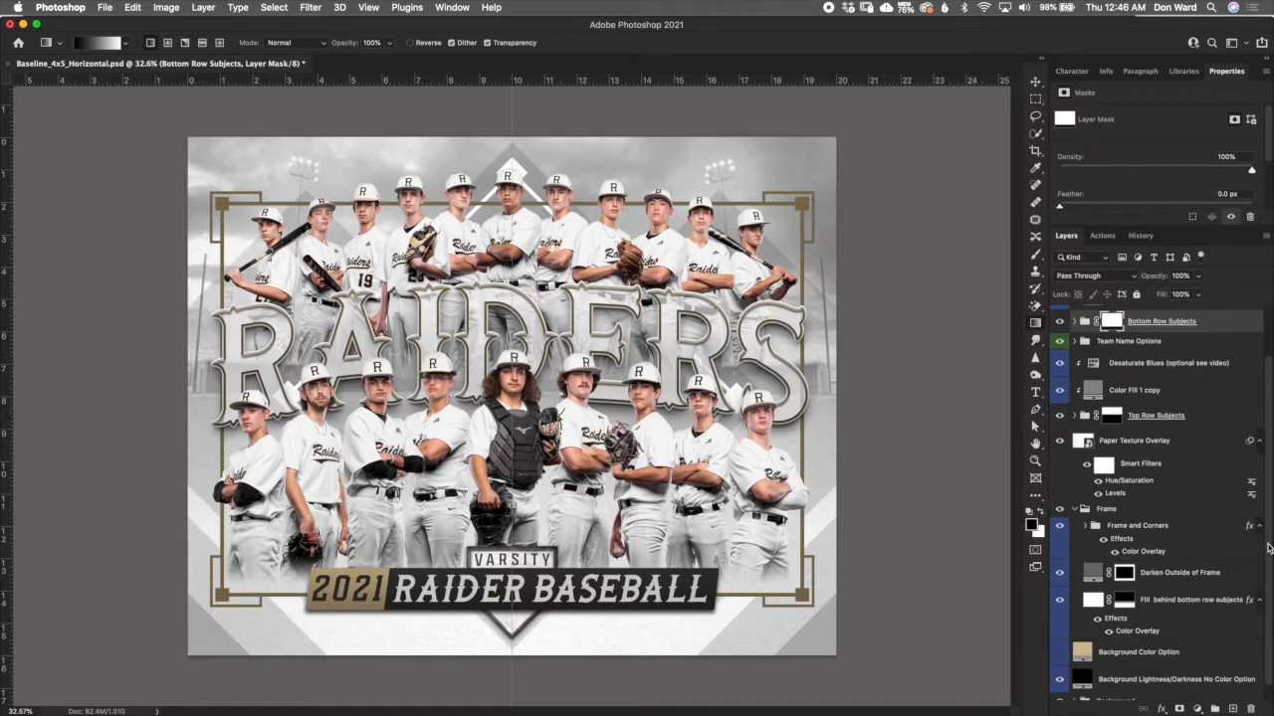
- Review the Color Overlay settings of the Fill behind bottom row subjects layer without changing them, and collapse the Frame group
scroll(1264, 557, "down", 1)
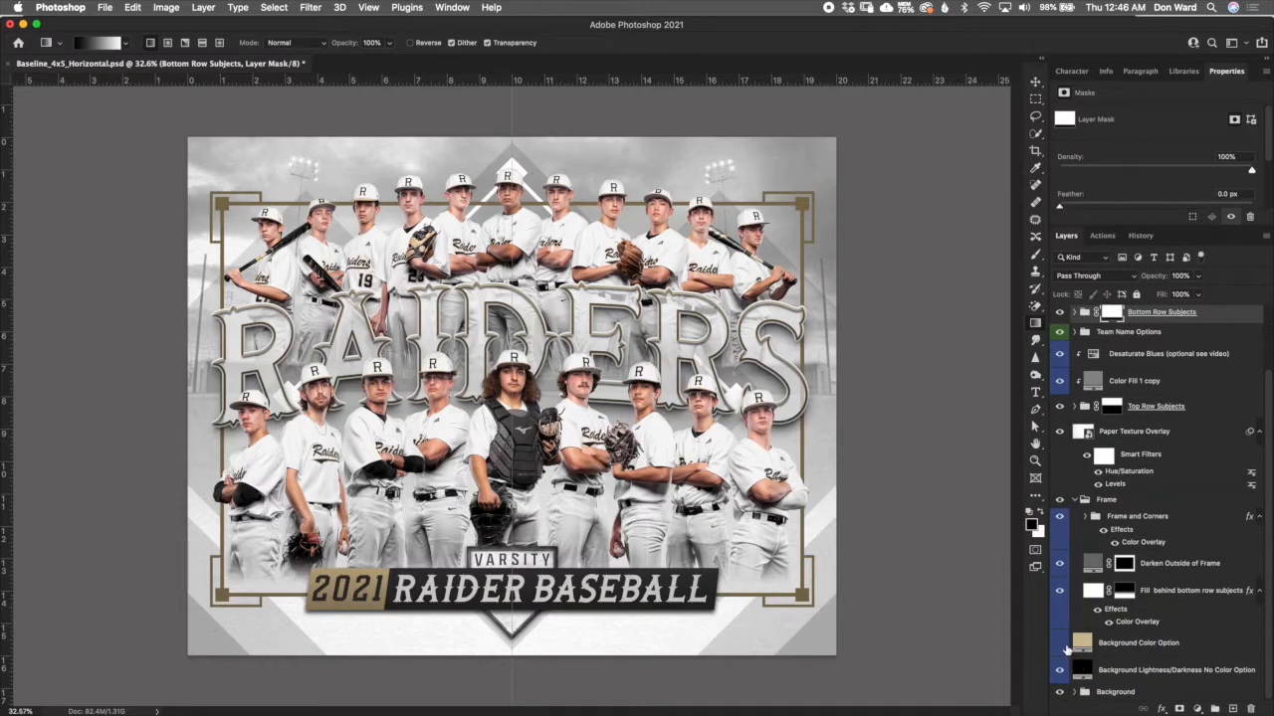
left_click(1060, 644)
left_click(1091, 591)
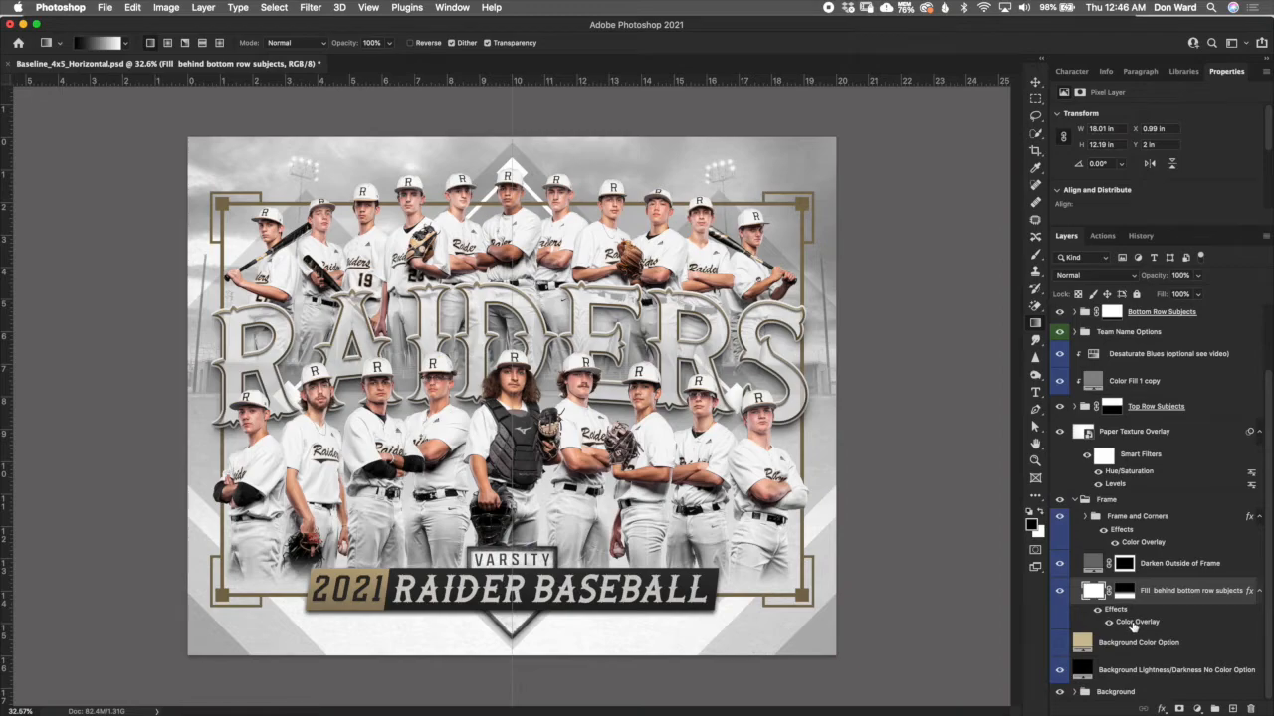
double_click(1135, 625)
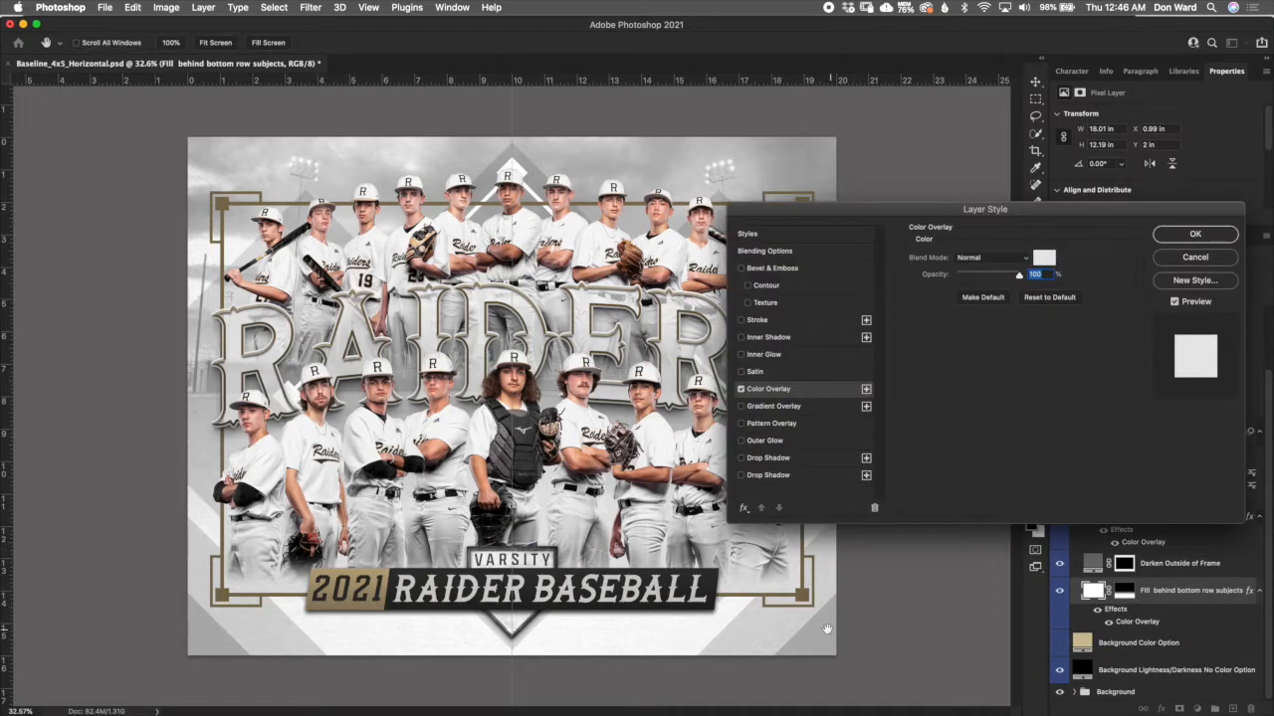
left_click(1192, 259)
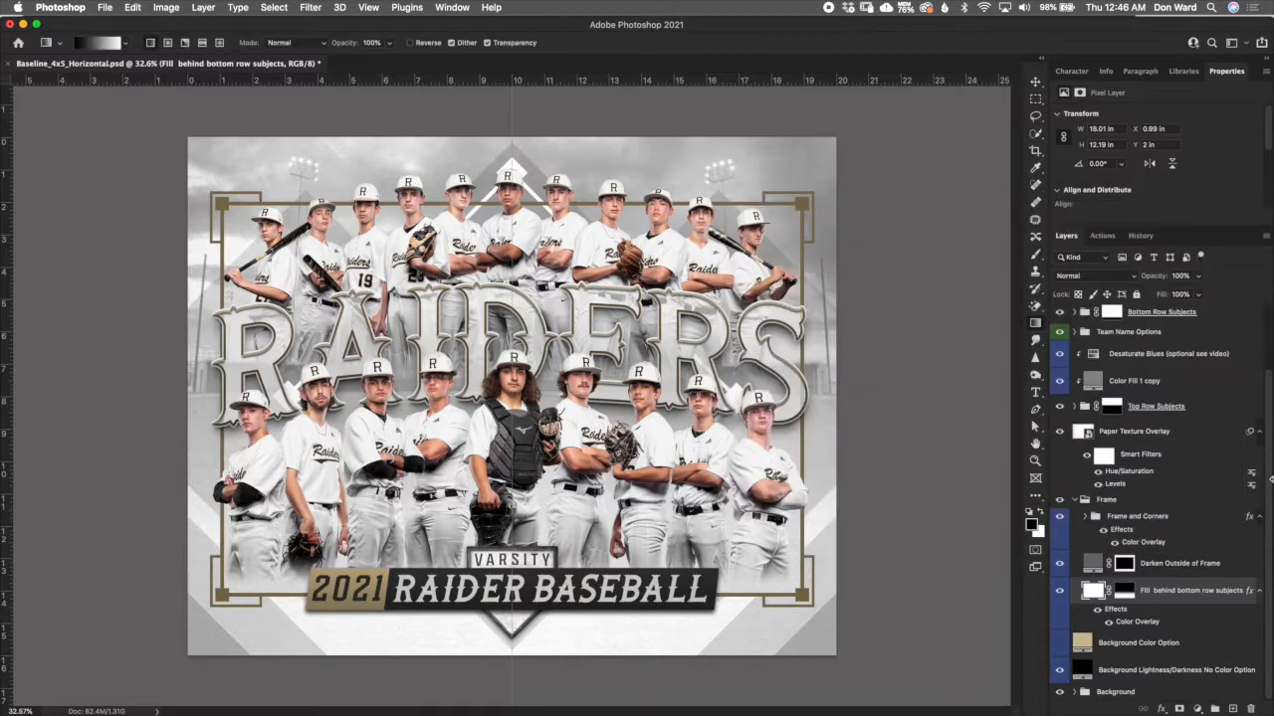
left_click(1075, 499)
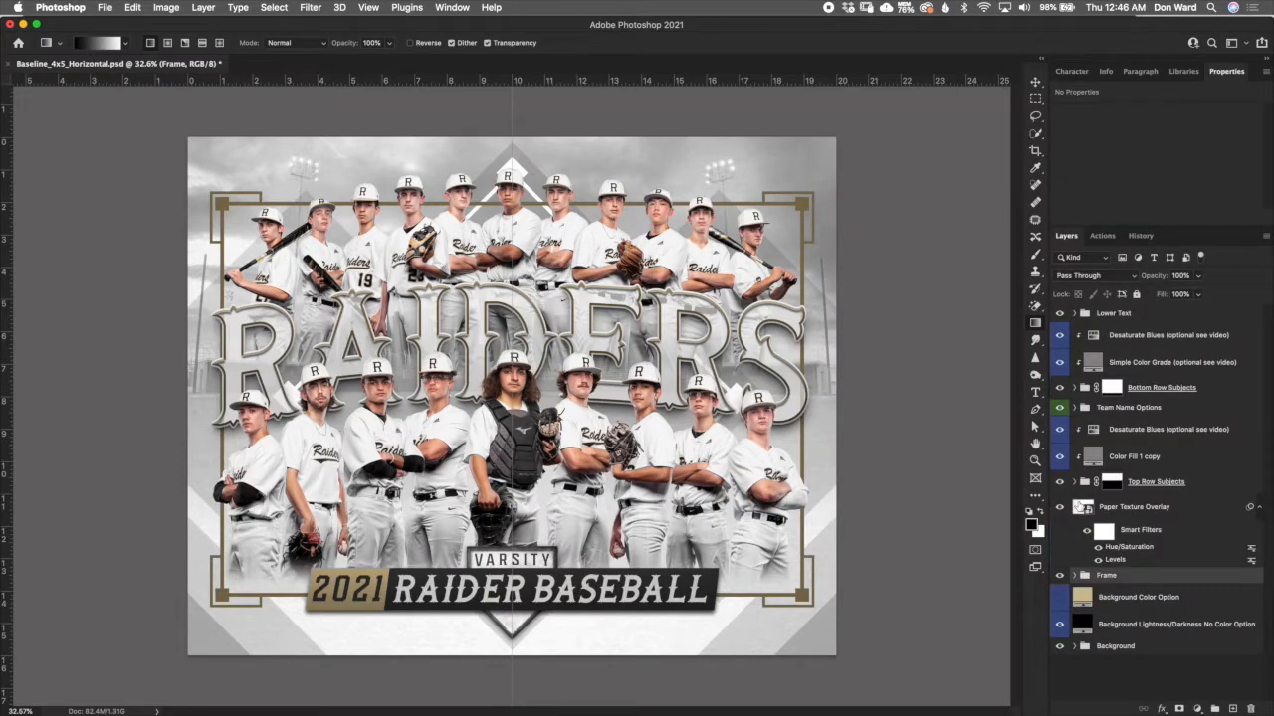
- Expand the Team Name Options group, select the Team Name (Rooters Font) layer, and display its character settings
left_click(1124, 412)
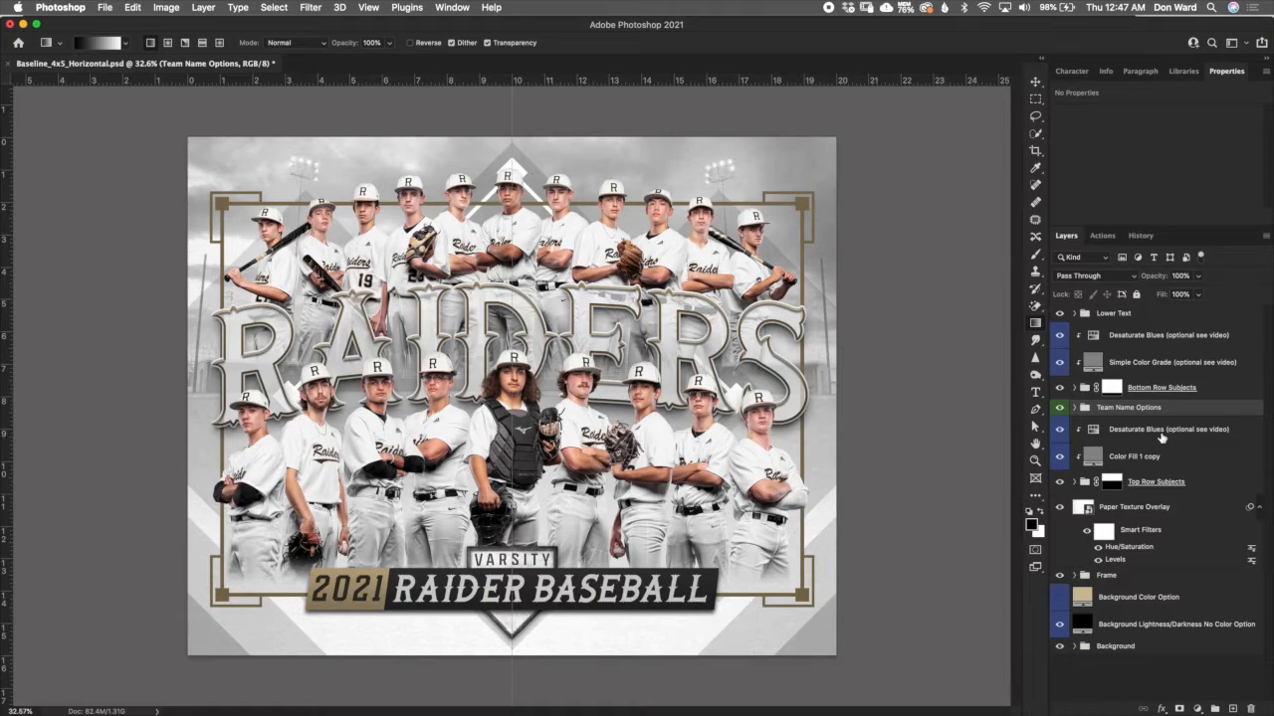
left_click(1075, 408)
left_click(1074, 409)
left_click_drag(1267, 451, 1254, 477)
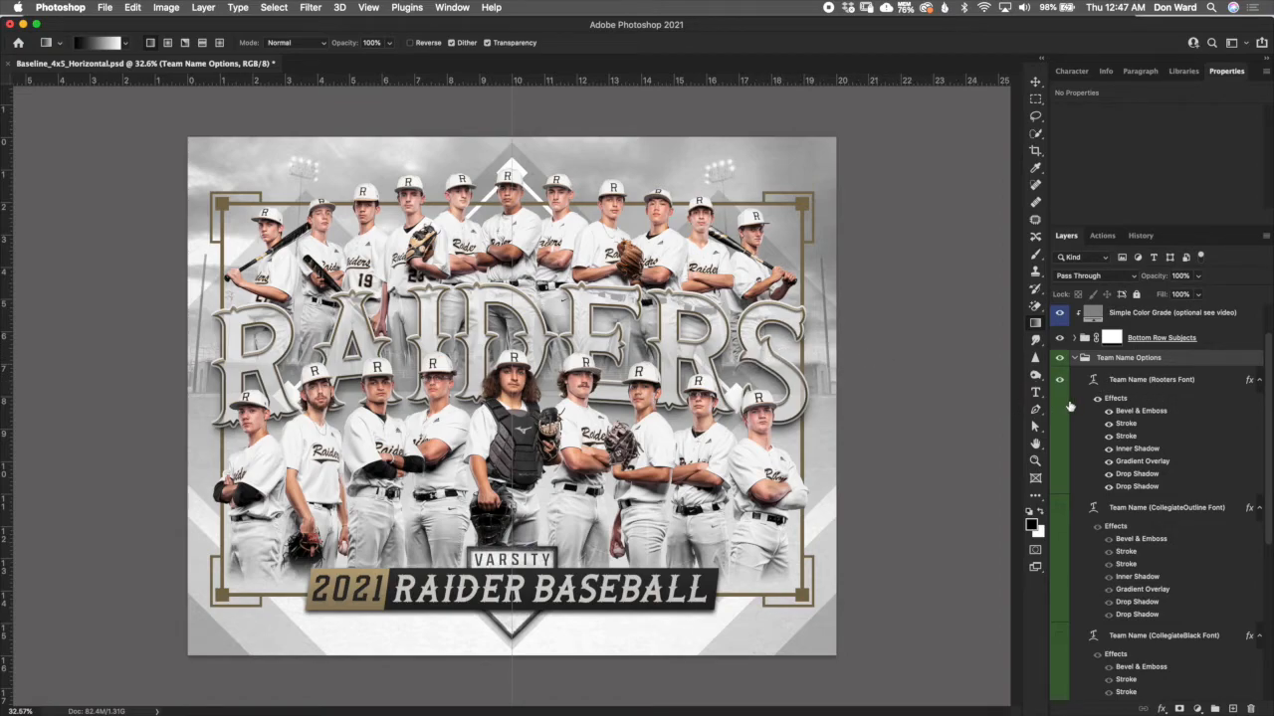
left_click(1131, 384)
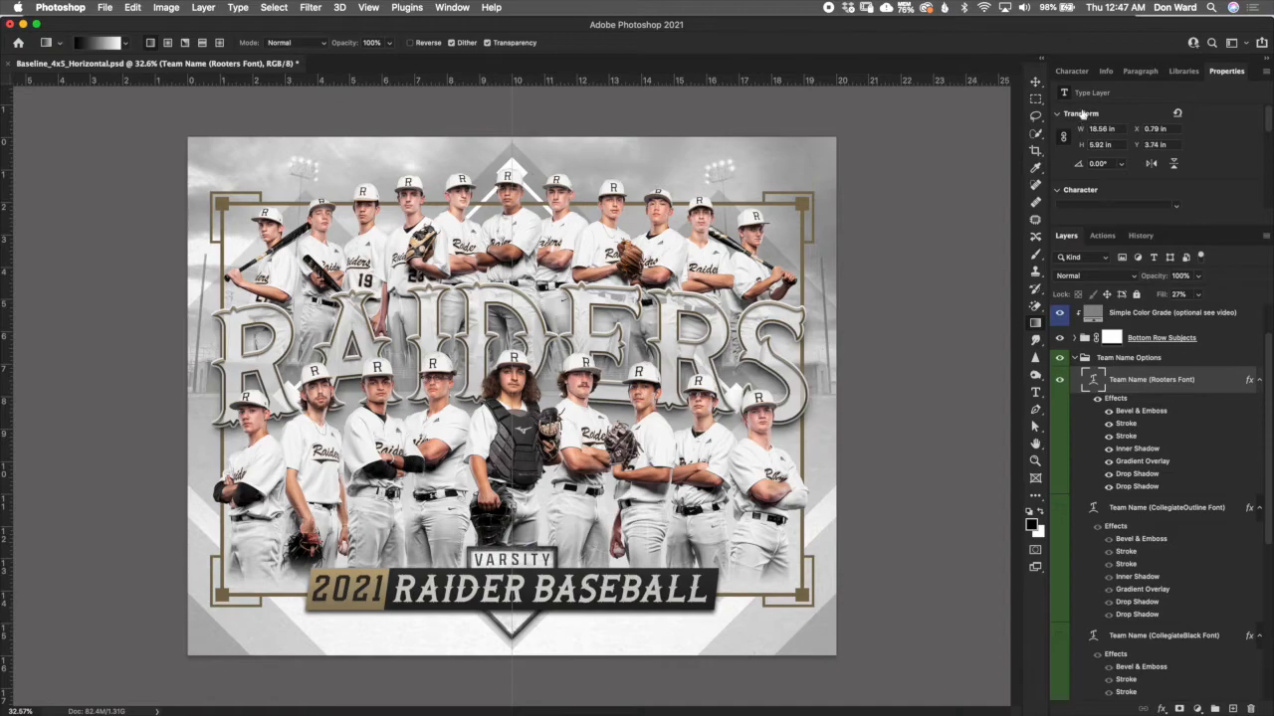
left_click(1079, 71)
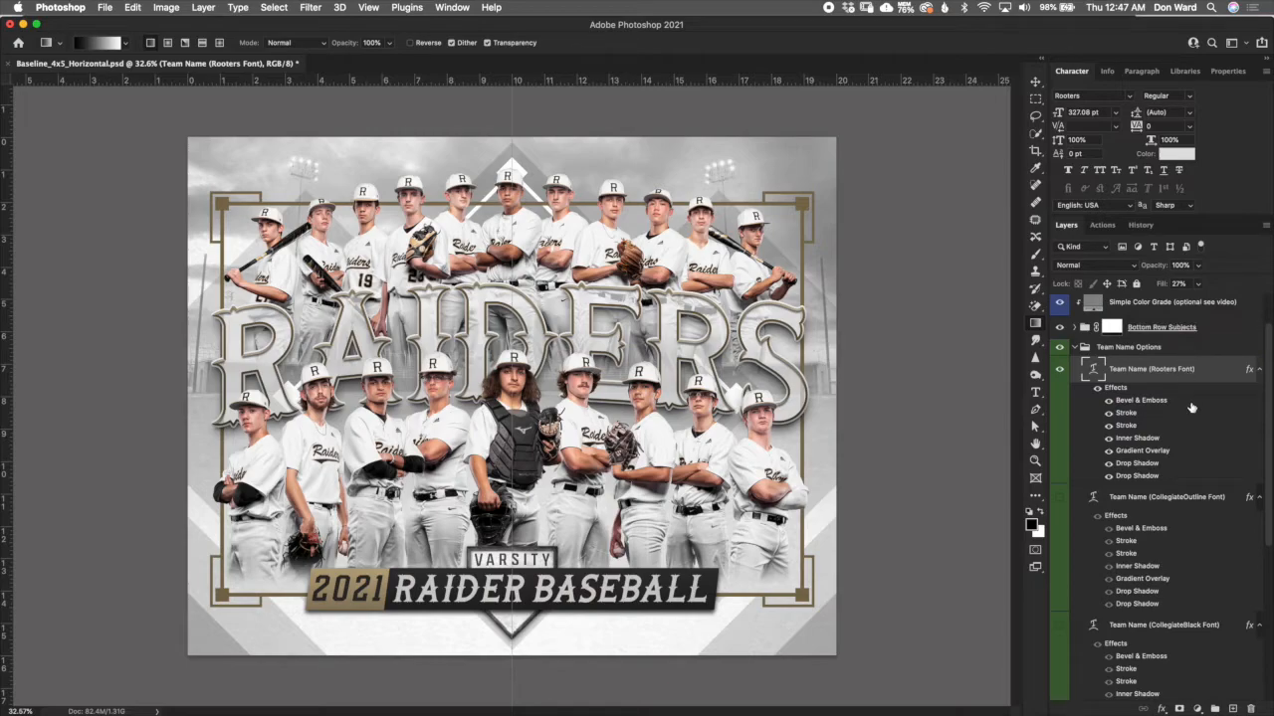
- Preview the CollegiateOutline and CollegiateBlack team name versions one at a time, and switch back to the Rooters version
left_click(1061, 370)
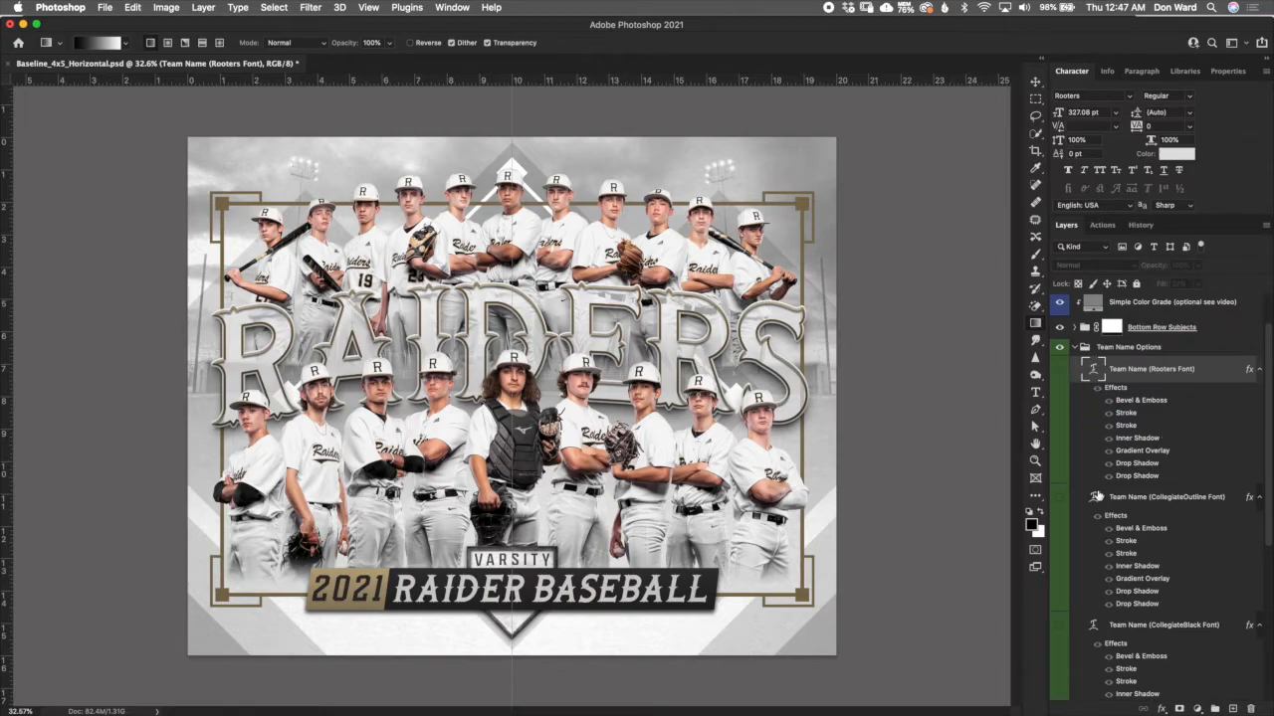
left_click(1159, 502)
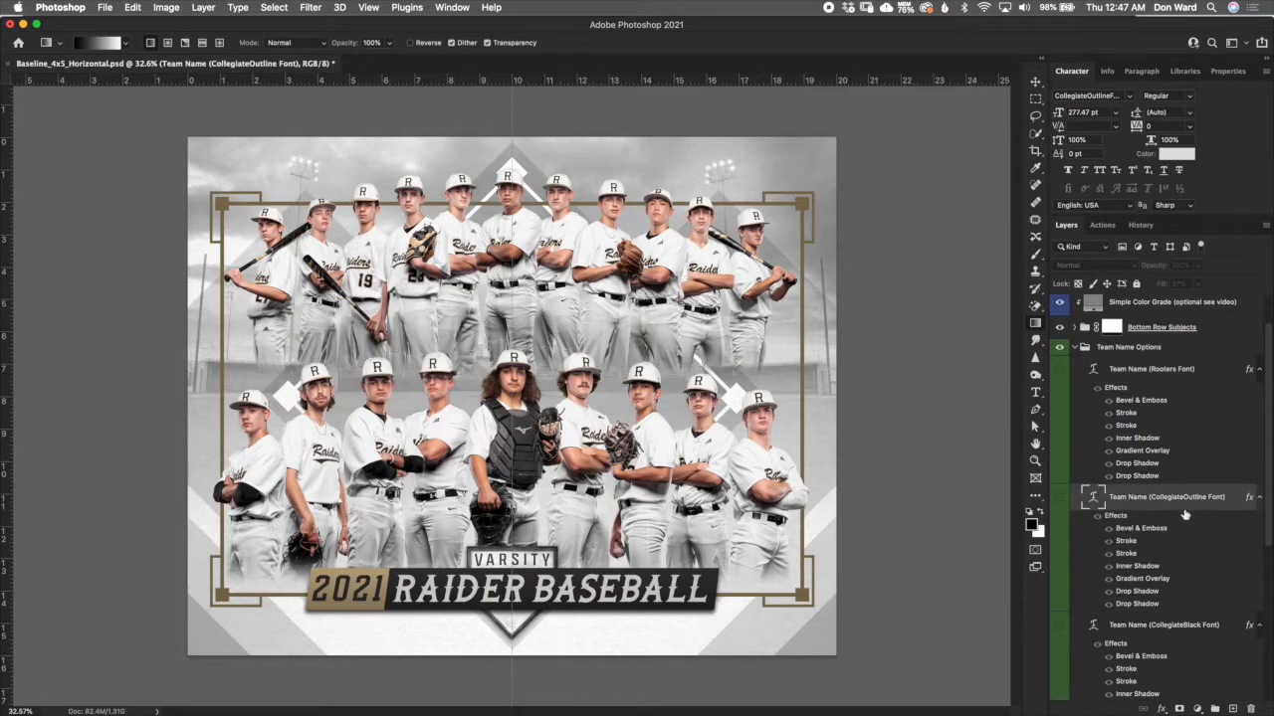
left_click(1060, 497)
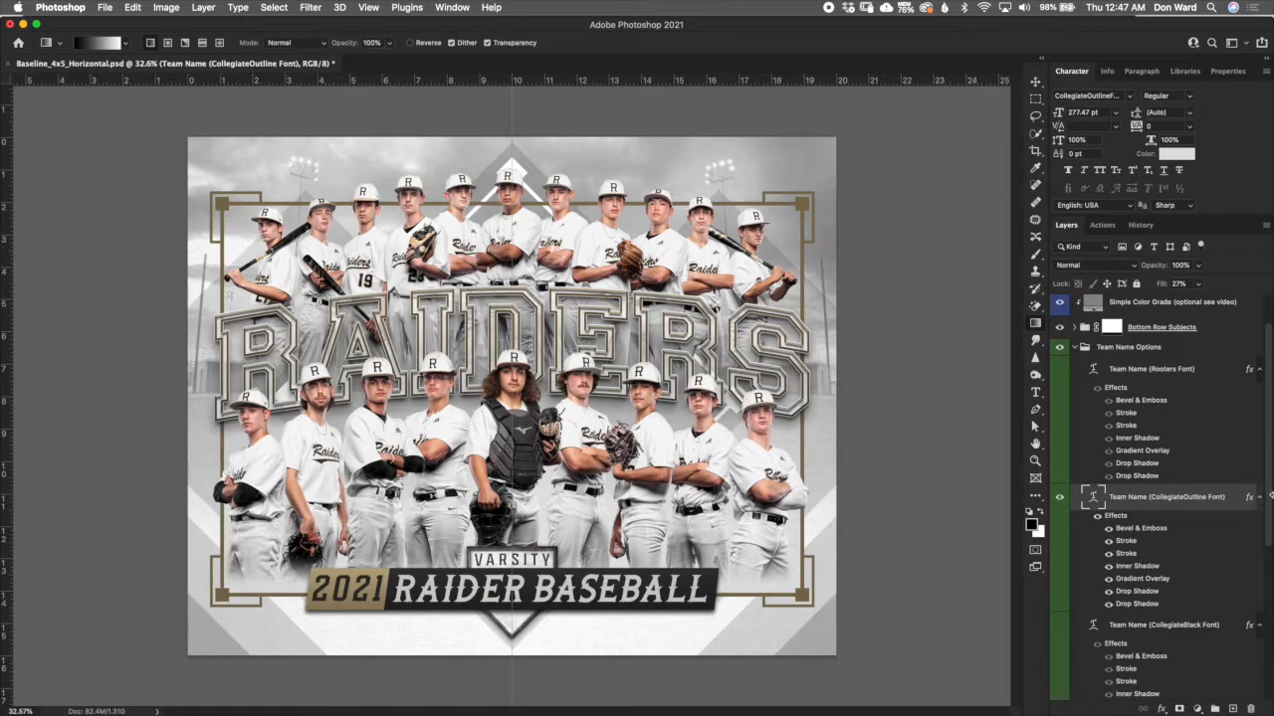
left_click(1060, 498)
left_click(1061, 627)
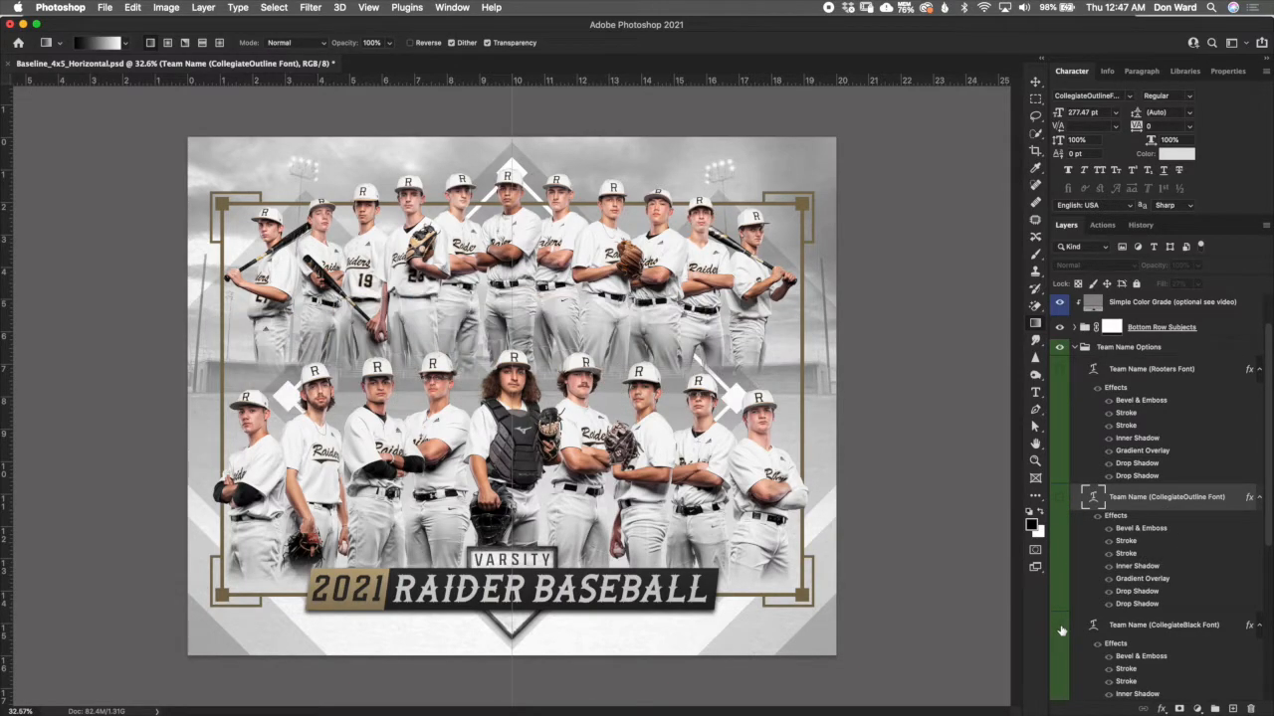
left_click(1060, 629)
left_click(1098, 646)
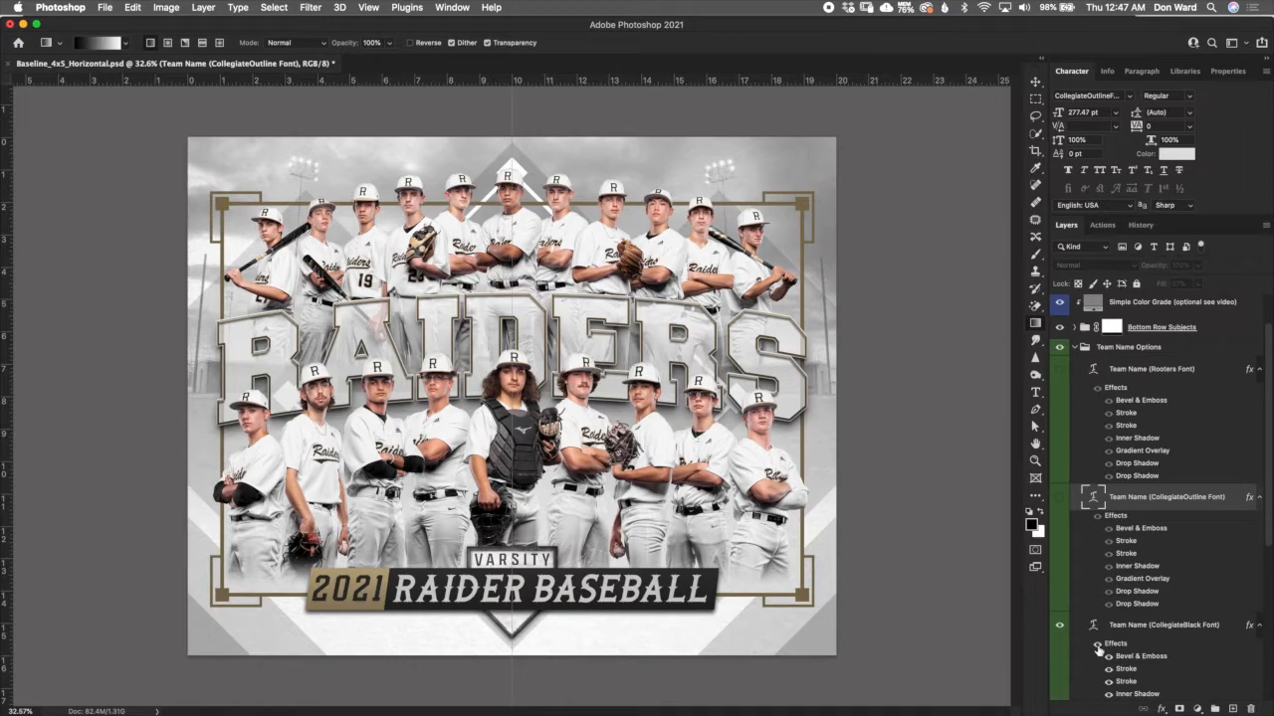
left_click(1060, 630)
left_click(1059, 369)
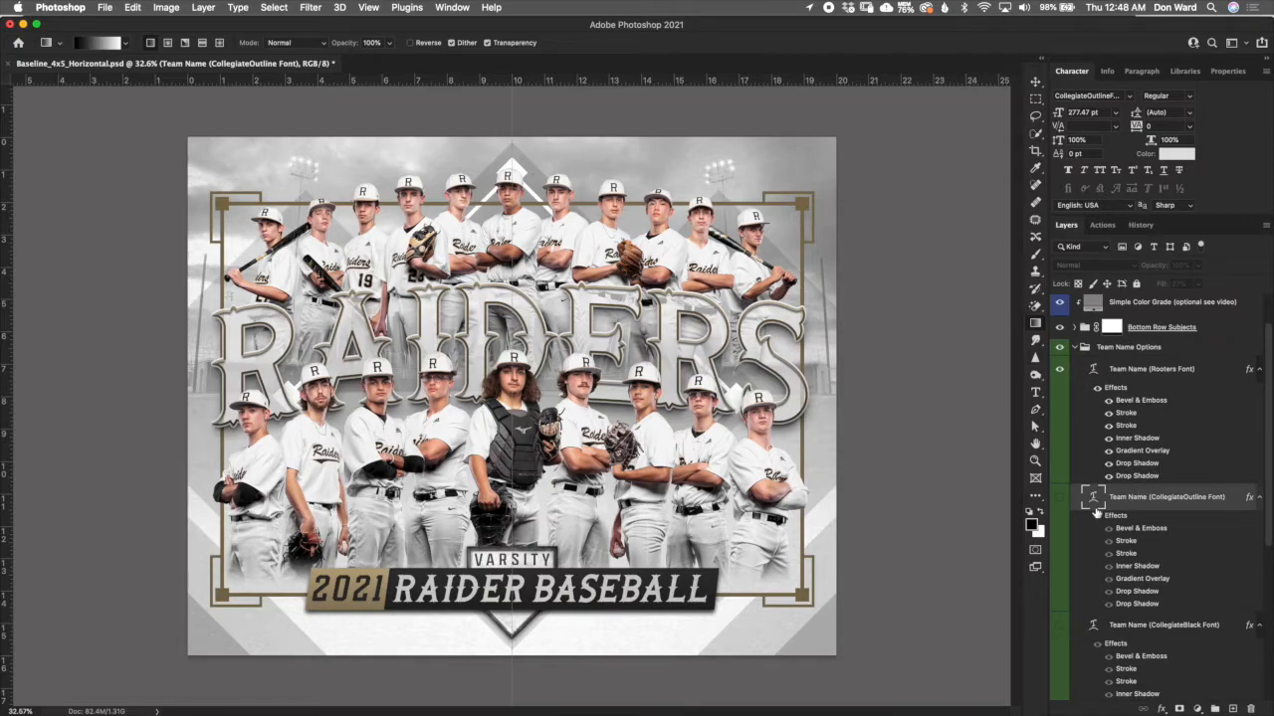
- Replace the team name text in the Rooters font layer with BULLDOGS and commit the edit
double_click(1092, 371)
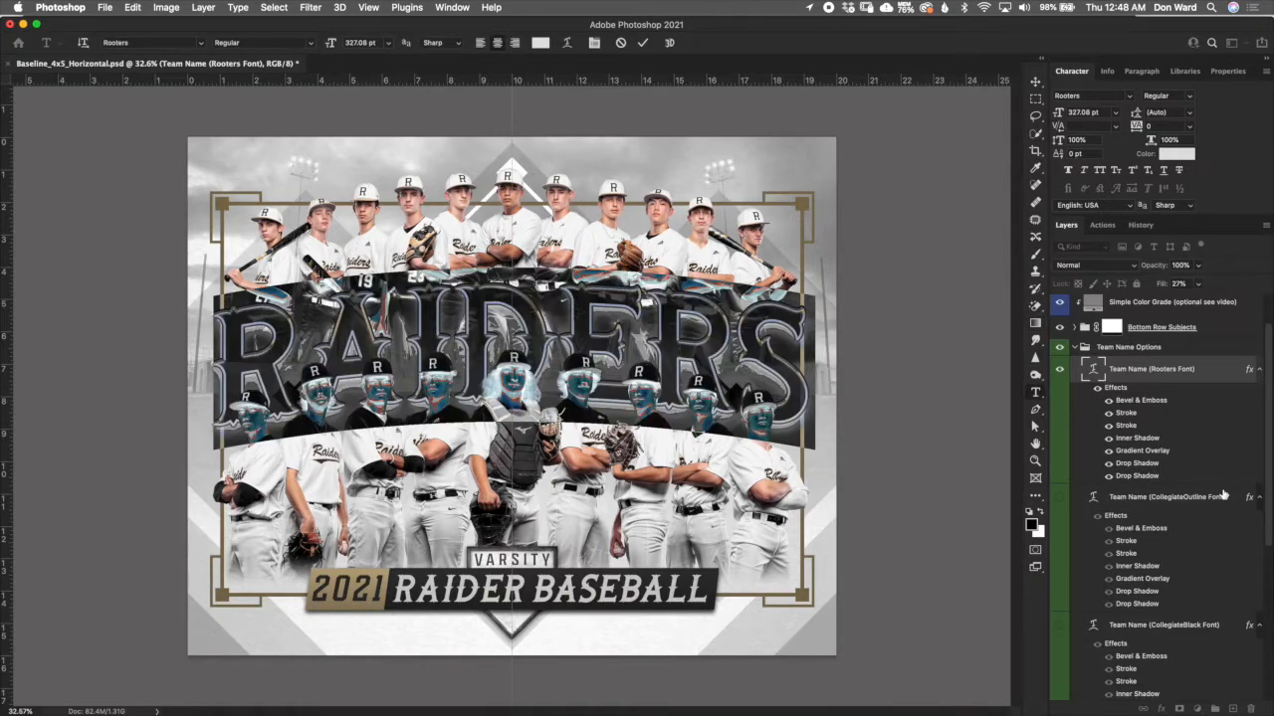
type("BU")
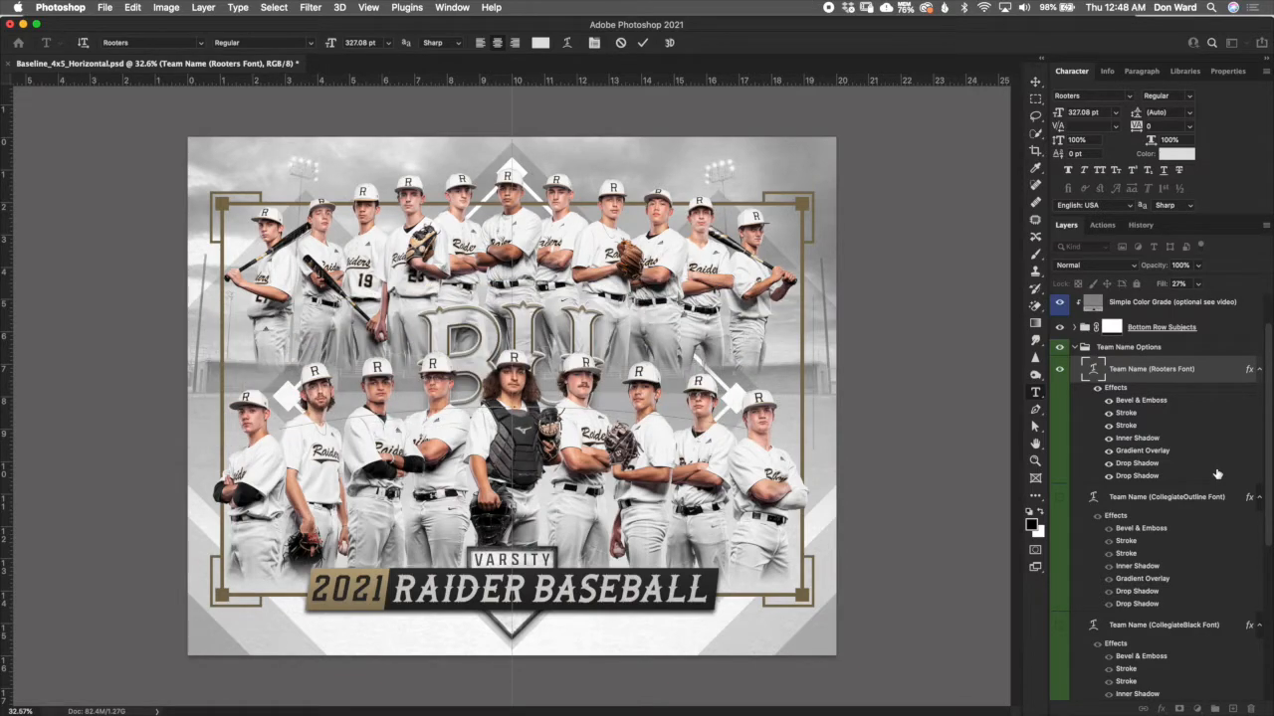
type("LLDOG")
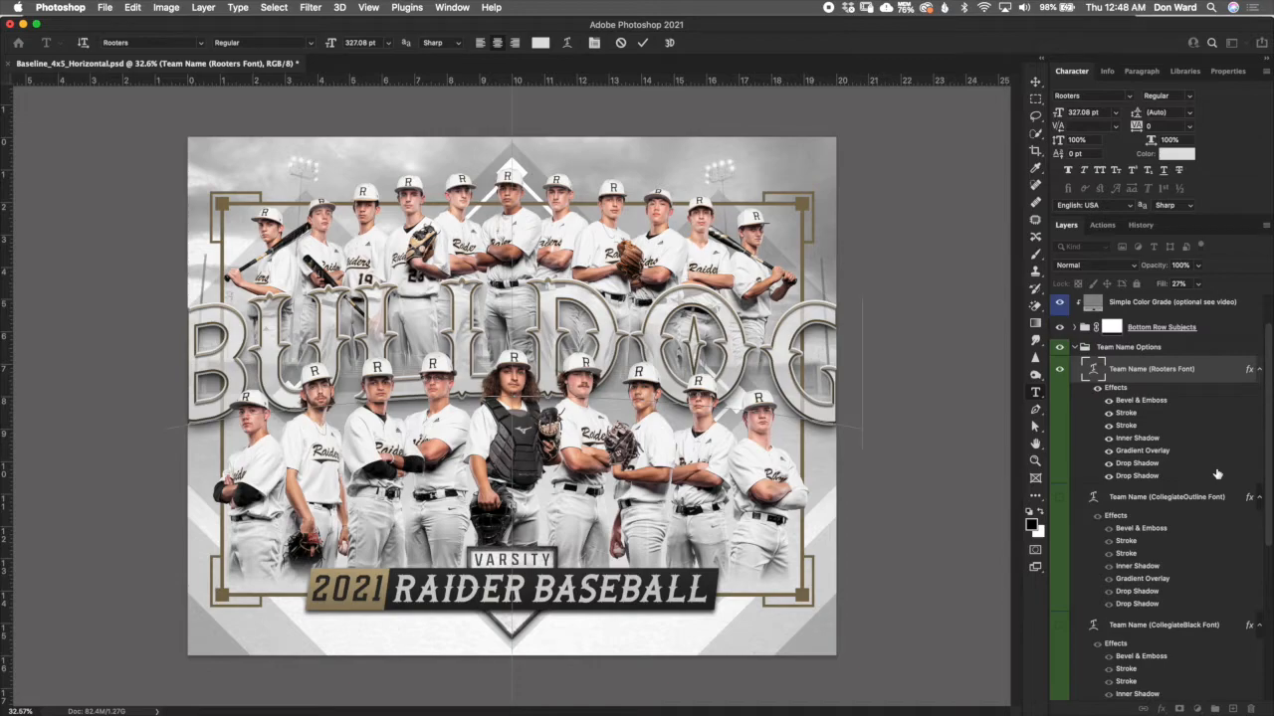
type("S")
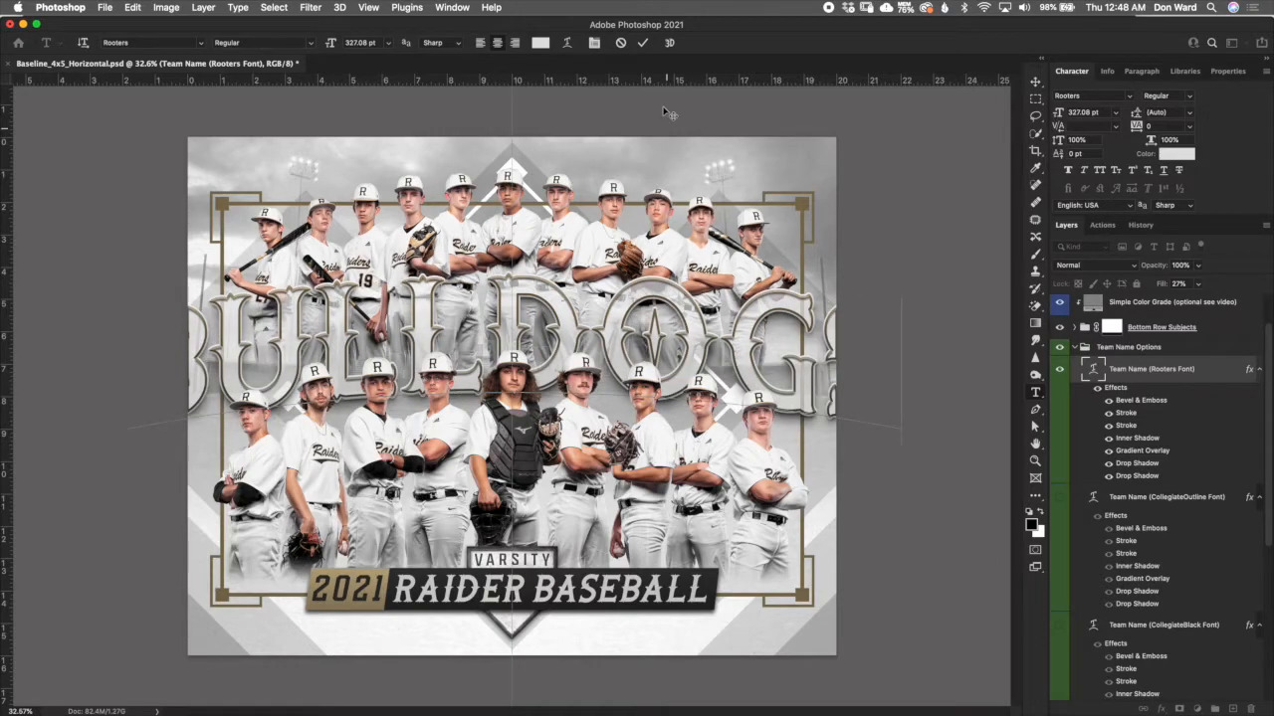
left_click(642, 43)
- Set the BULLDOGS text size to 275 pt, and reduce it further to 260 pt to fit the frame
left_click(1035, 83)
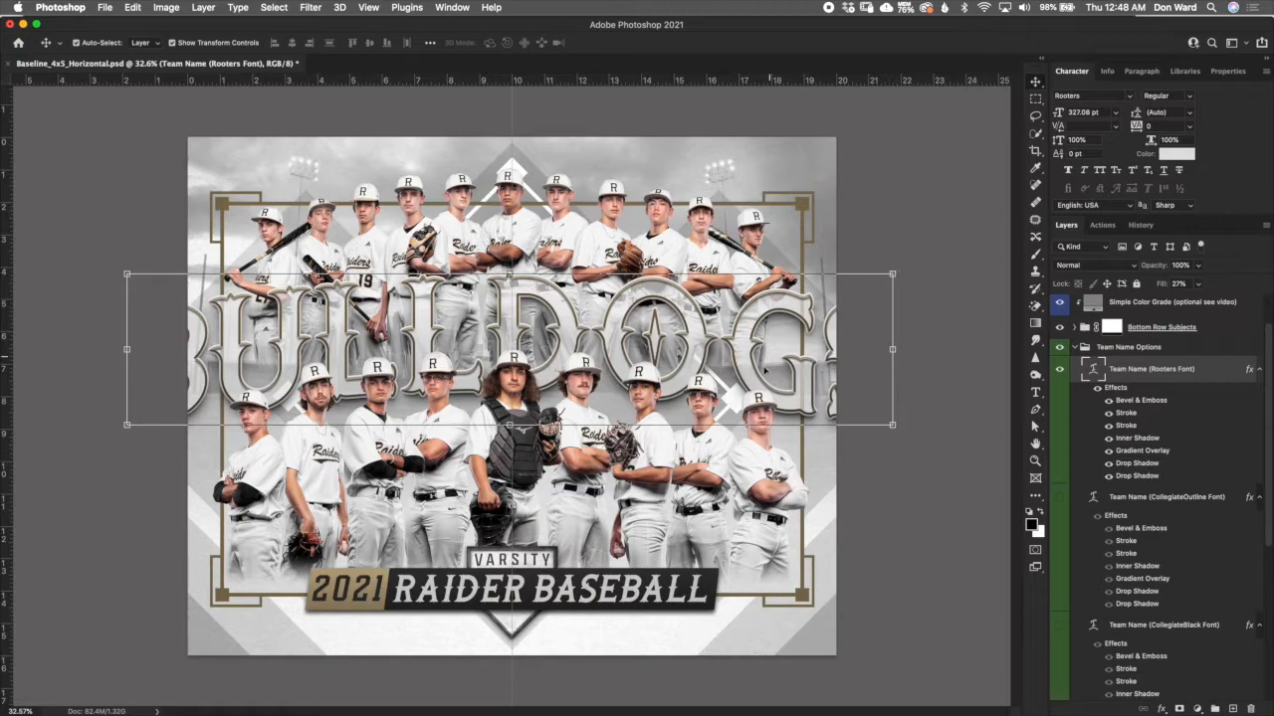
left_click(1087, 113)
type("275")
key("Return")
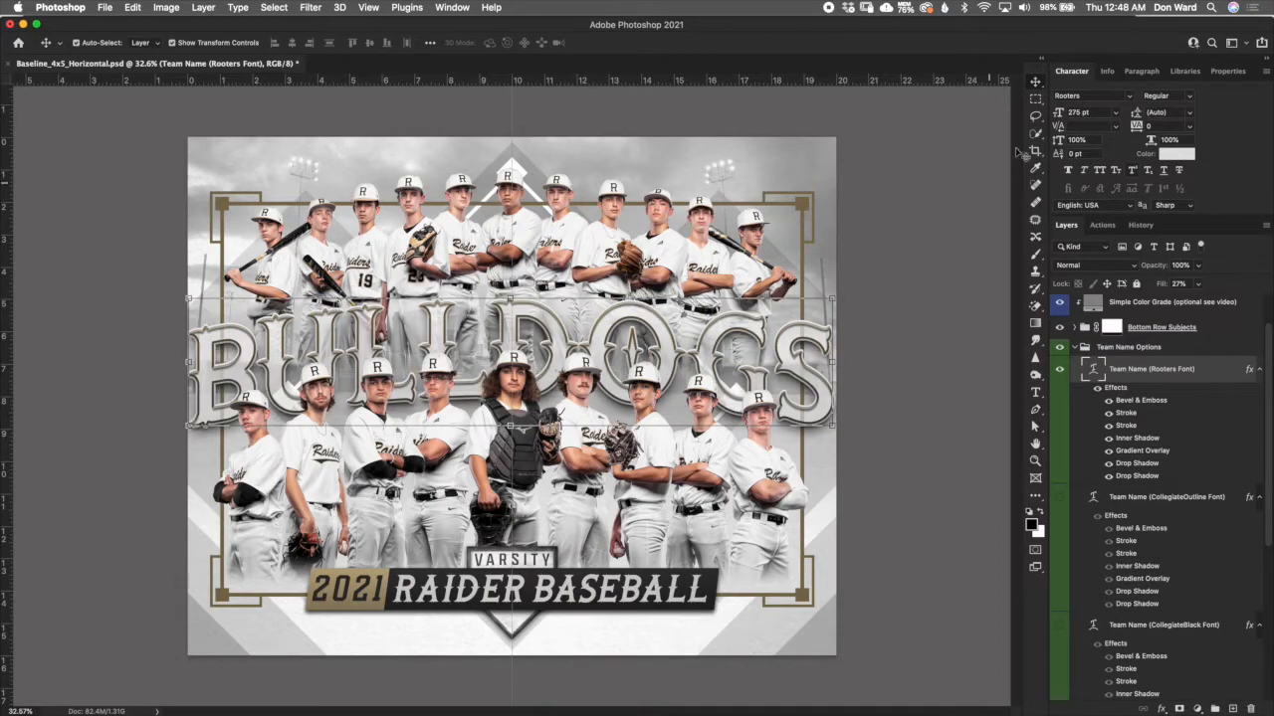
left_click(1103, 112)
type("260")
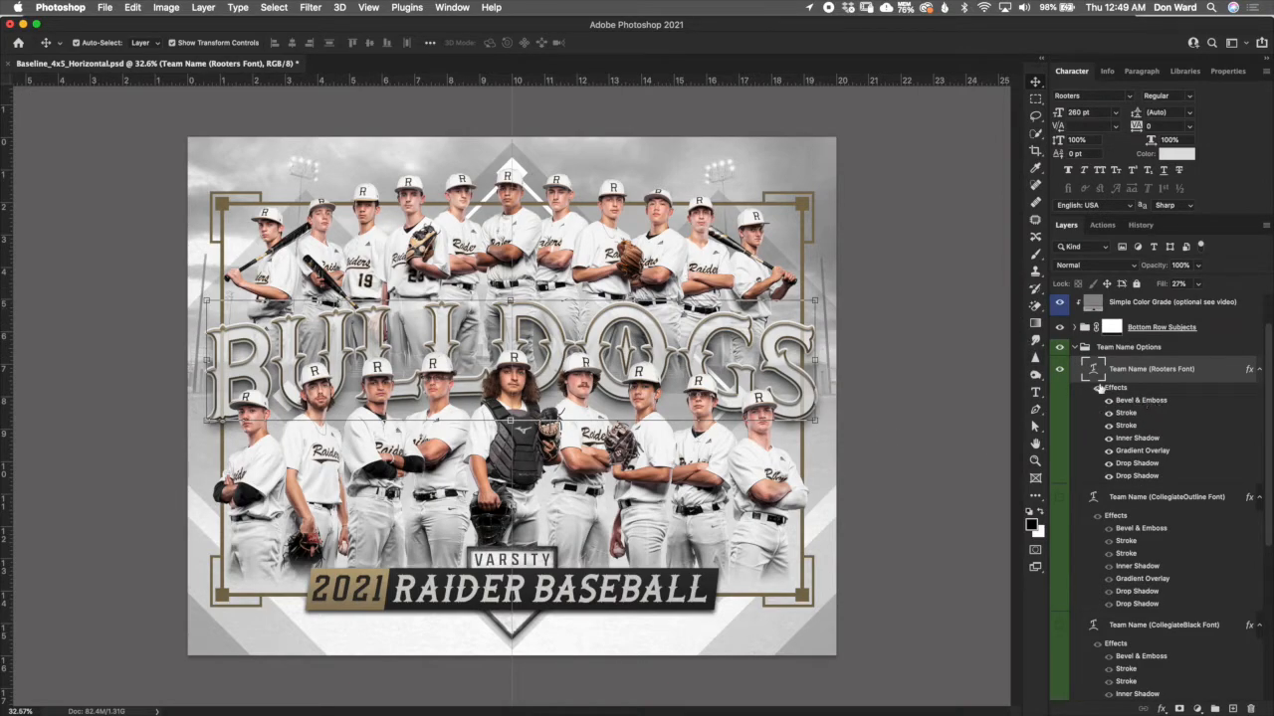
- Open the Gradient Overlay settings of the Team Name (Rooters Font) layer and raise the overlay's opacity to 100%
scroll(709, 336, "up", 3)
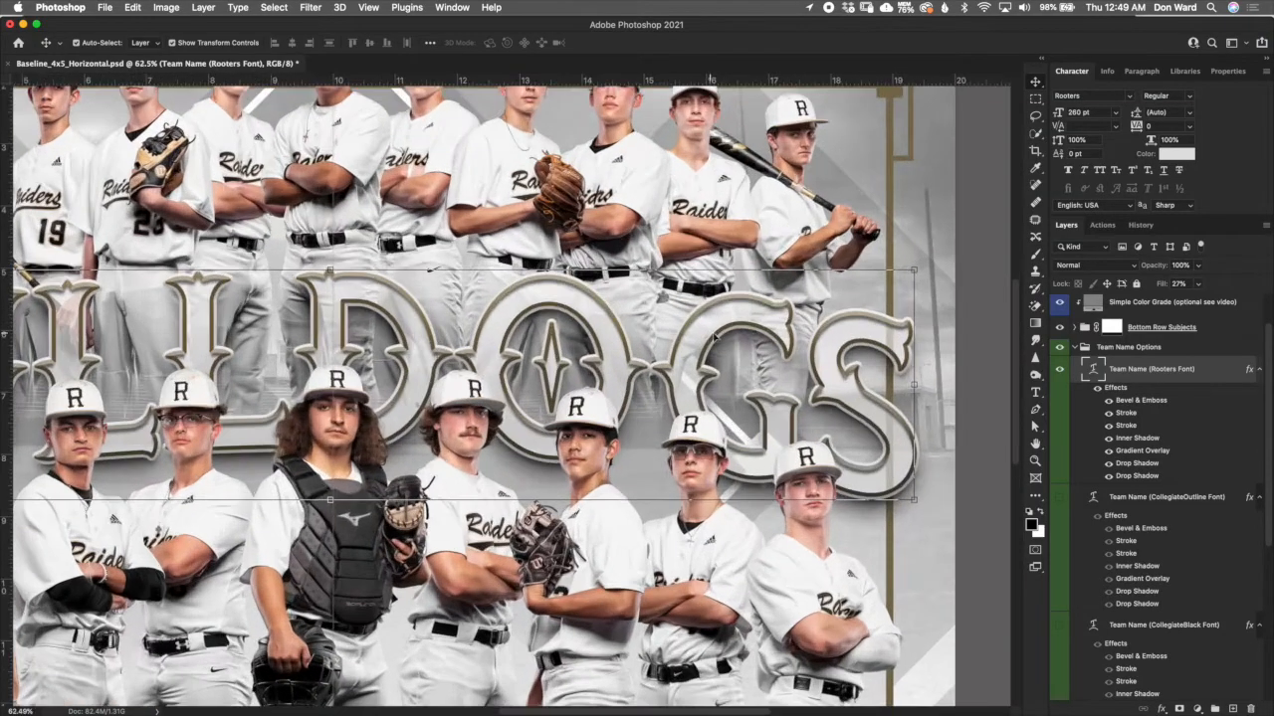
scroll(715, 338, "up", 3)
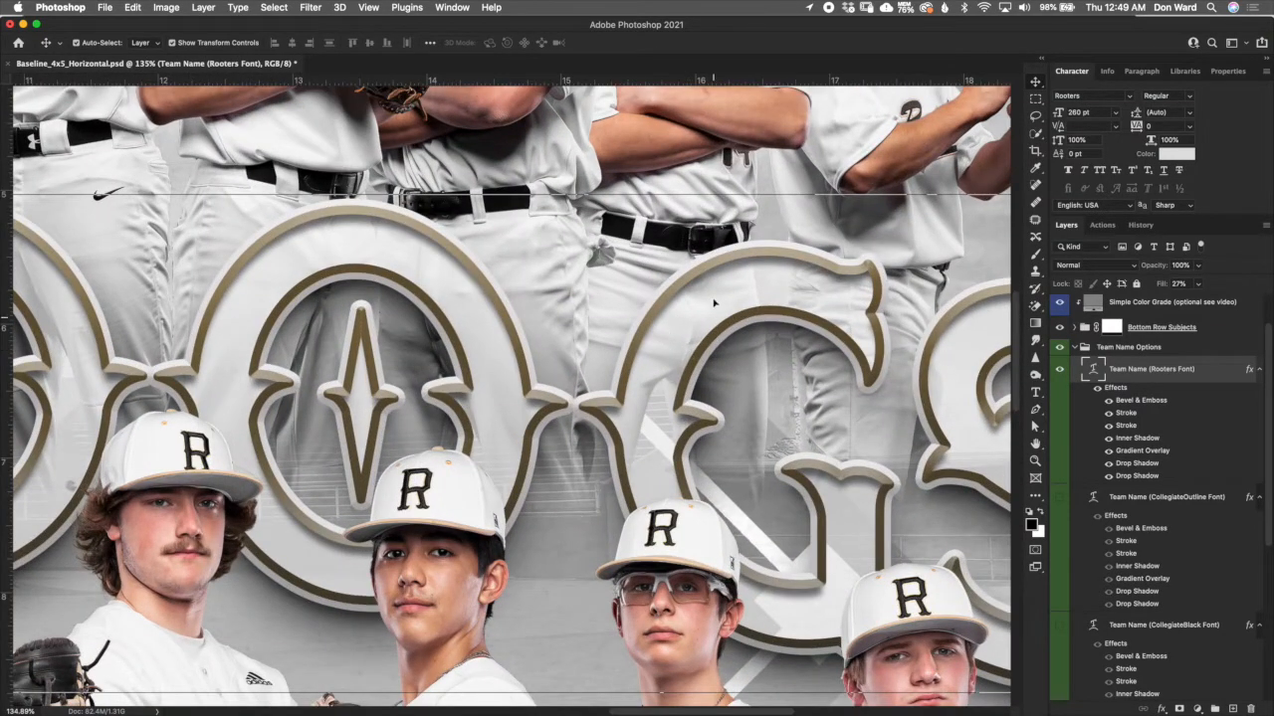
left_click(1216, 373)
double_click(1170, 453)
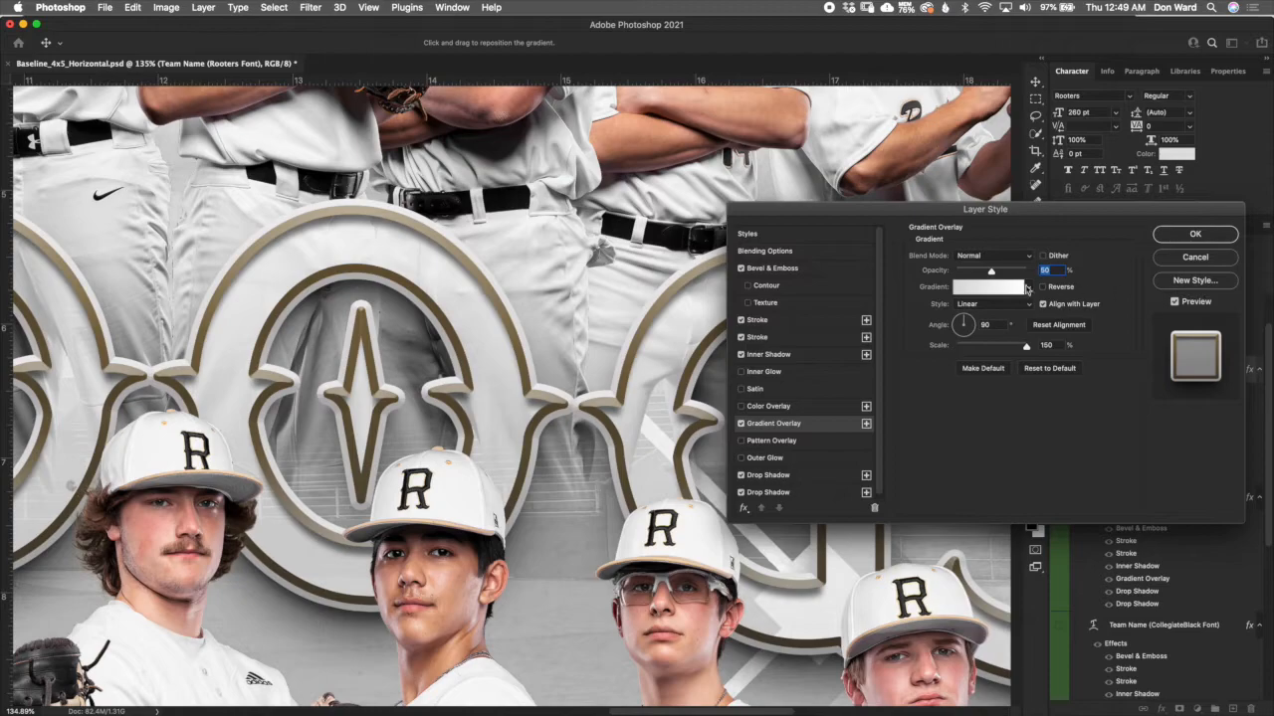
left_click_drag(995, 273, 1055, 274)
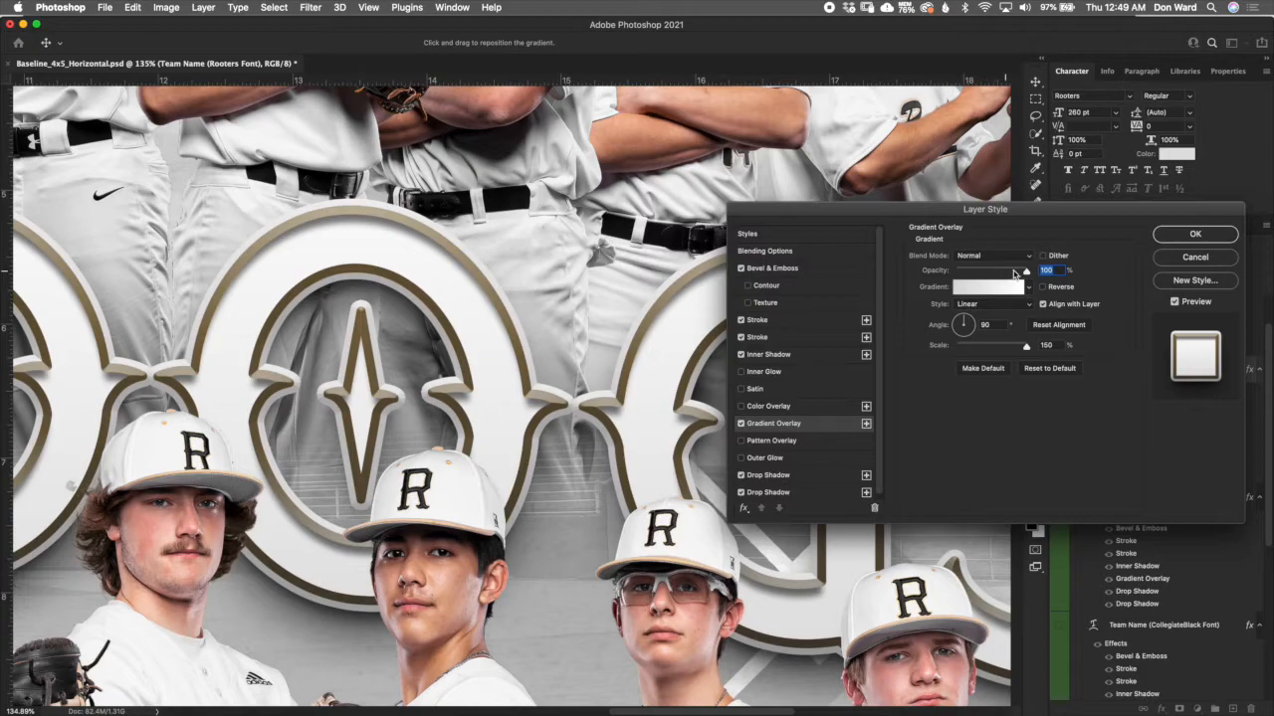
mouse_move(1026, 272)
left_mouse_down()
mouse_move(985, 272)
mouse_move(1041, 270)
left_mouse_up()
- Apply the Violet, Orange gradient to the team name's Gradient Overlay and lower its opacity to 49%
left_click(1029, 288)
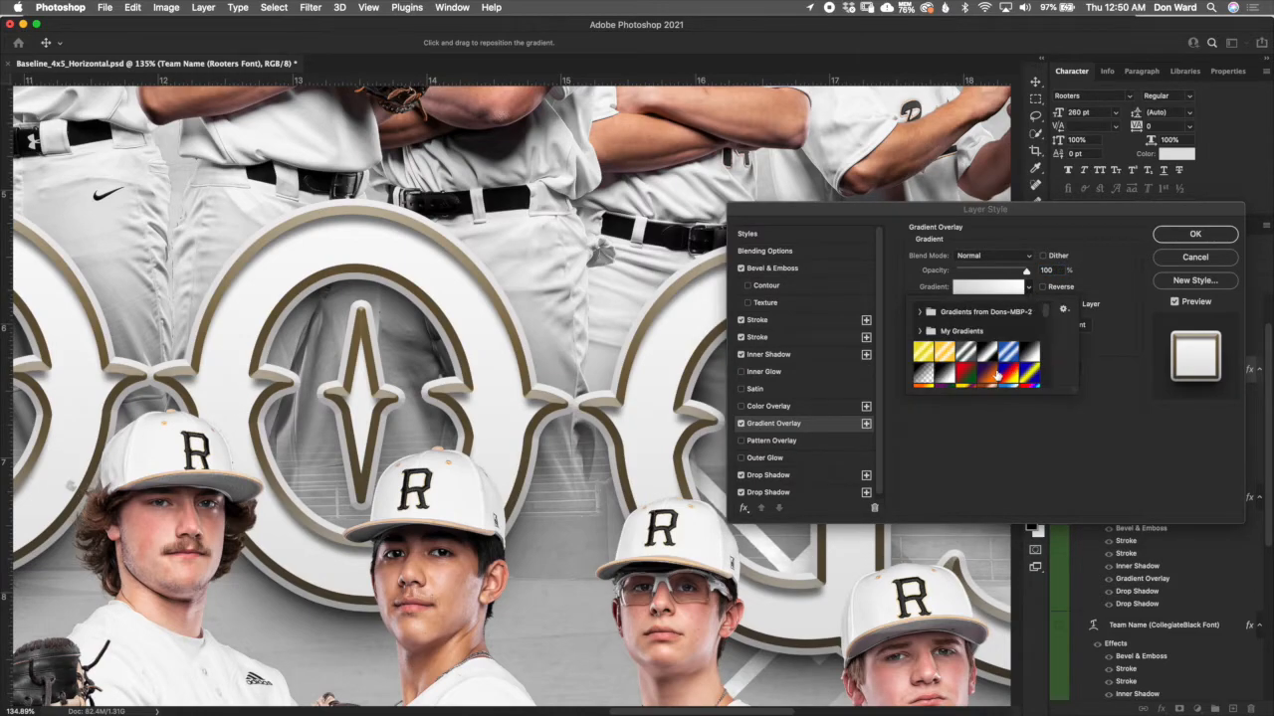
left_click(990, 373)
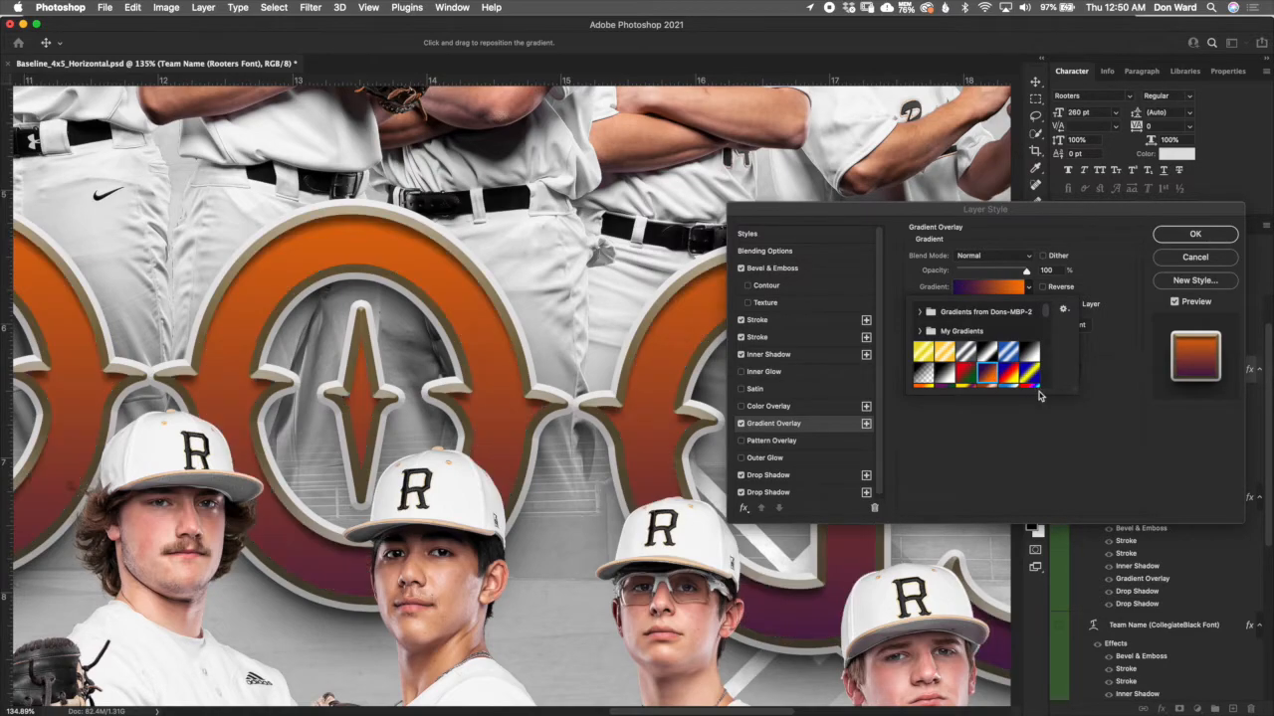
left_click(1114, 255)
left_click_drag(1026, 272, 994, 273)
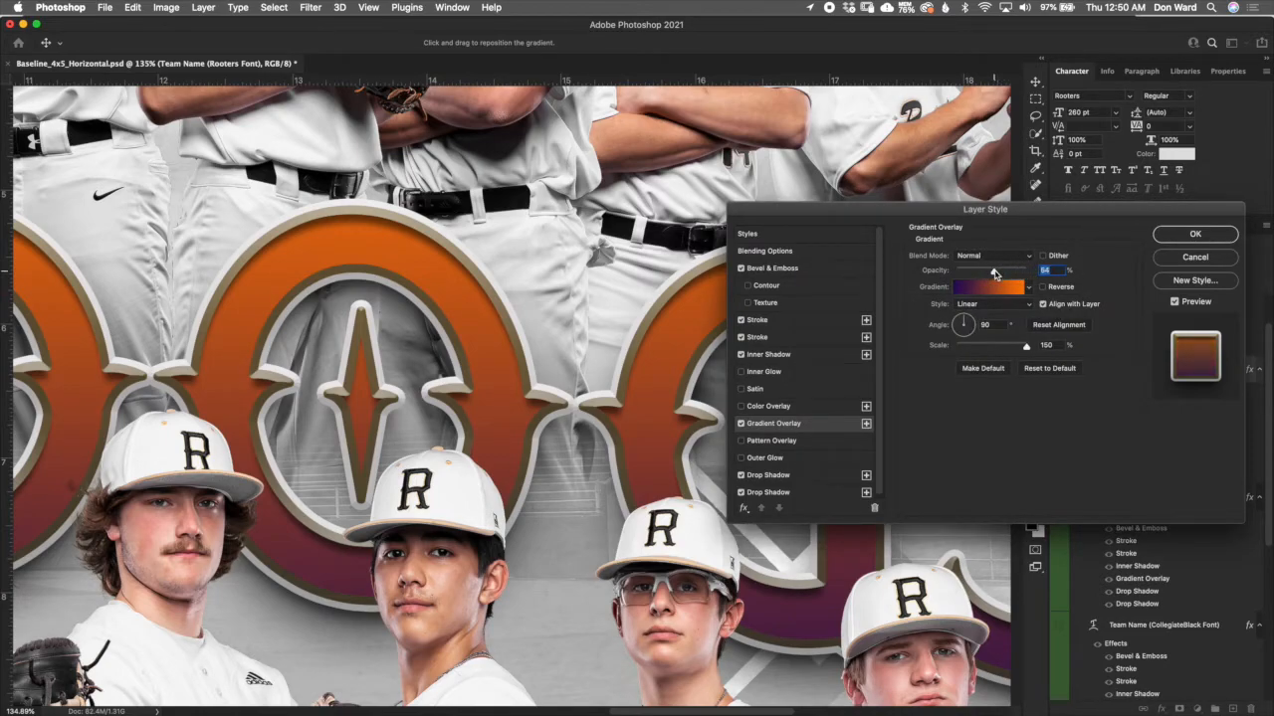
left_click_drag(999, 278, 989, 273)
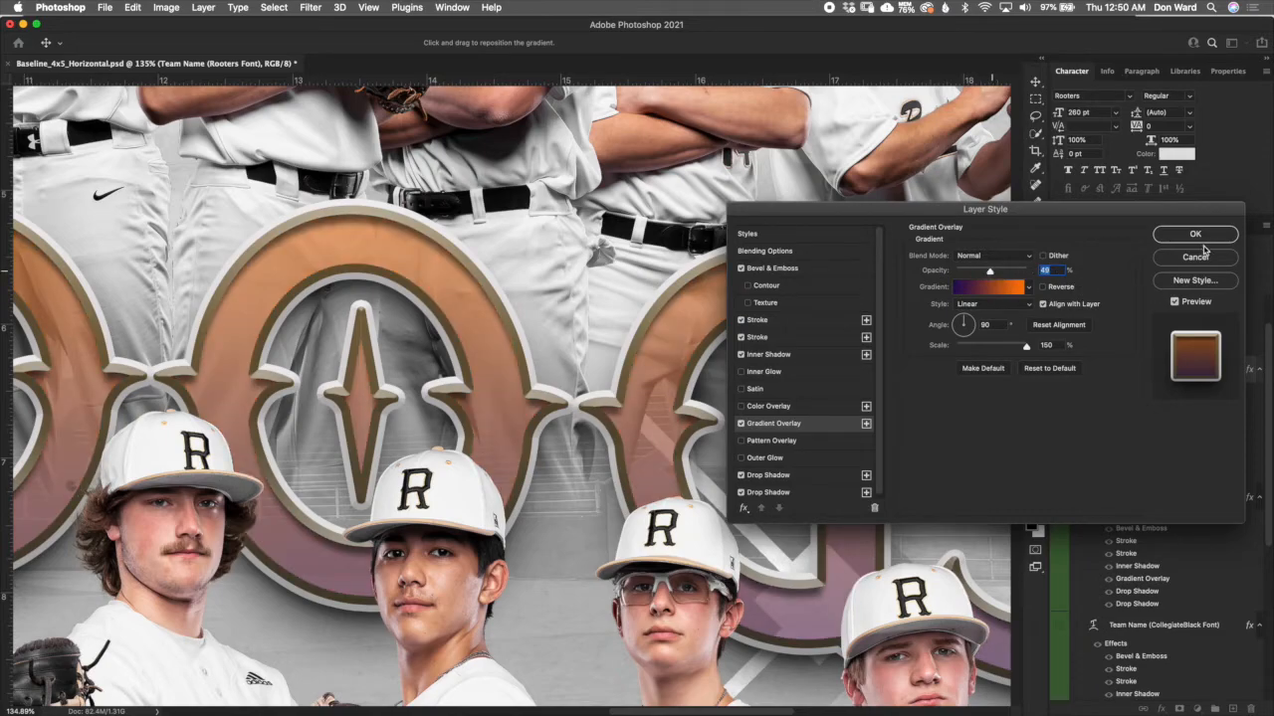
left_click(1206, 237)
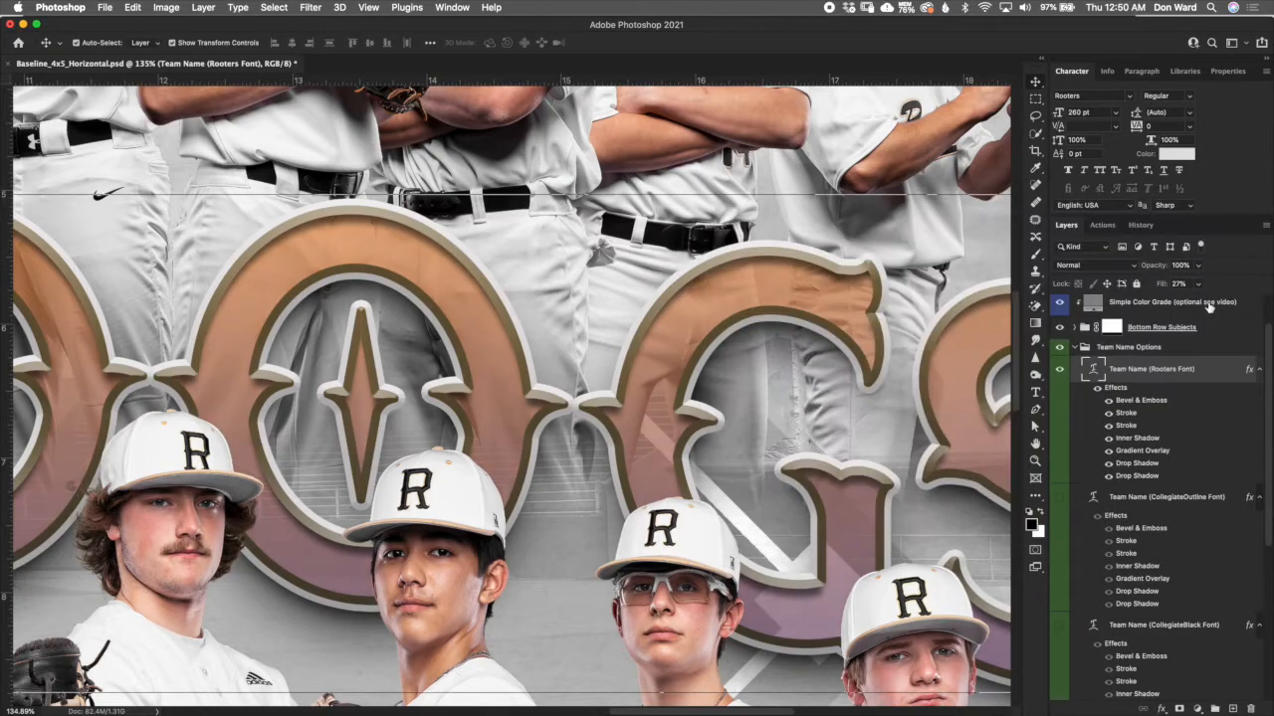
left_click(1184, 155)
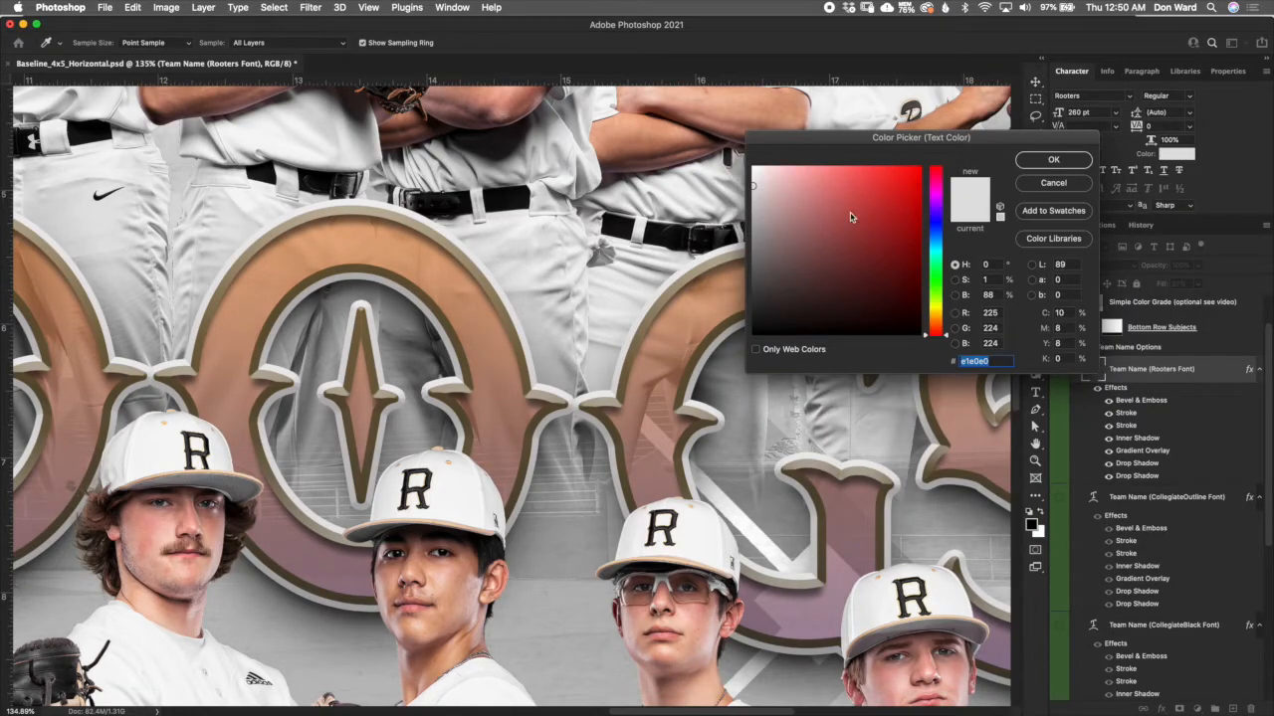
left_click(753, 241)
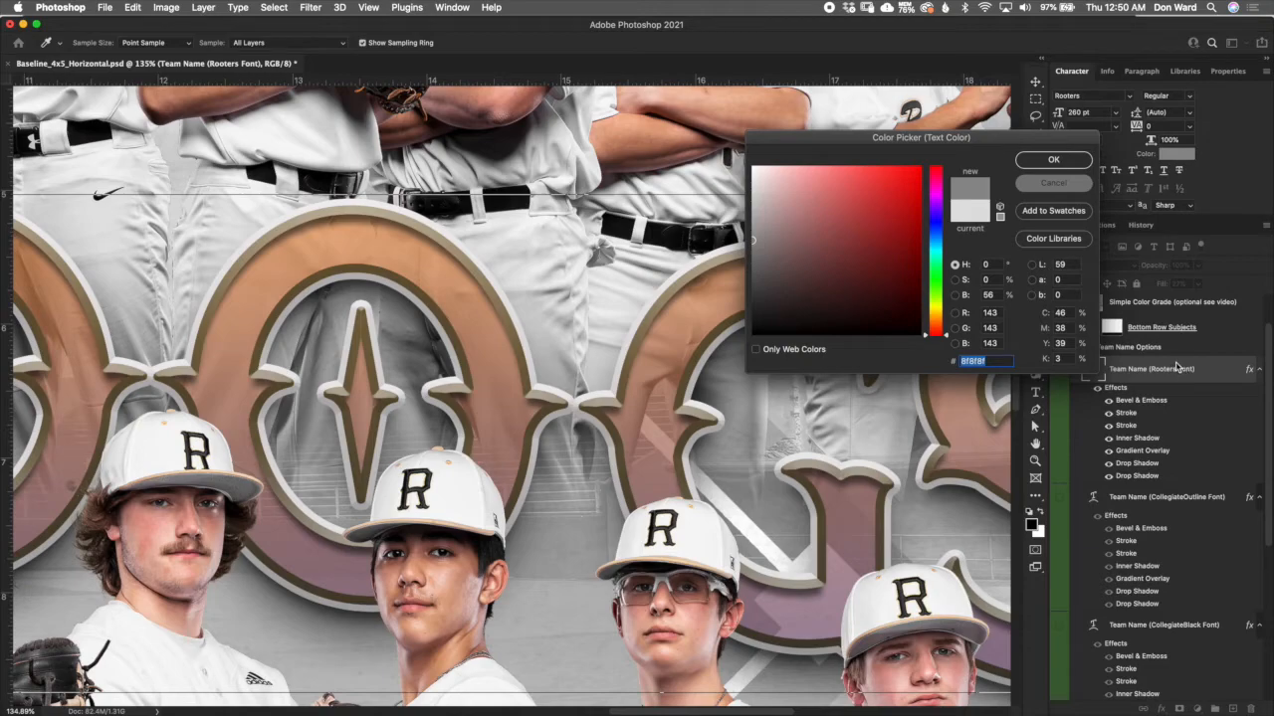
key("Escape")
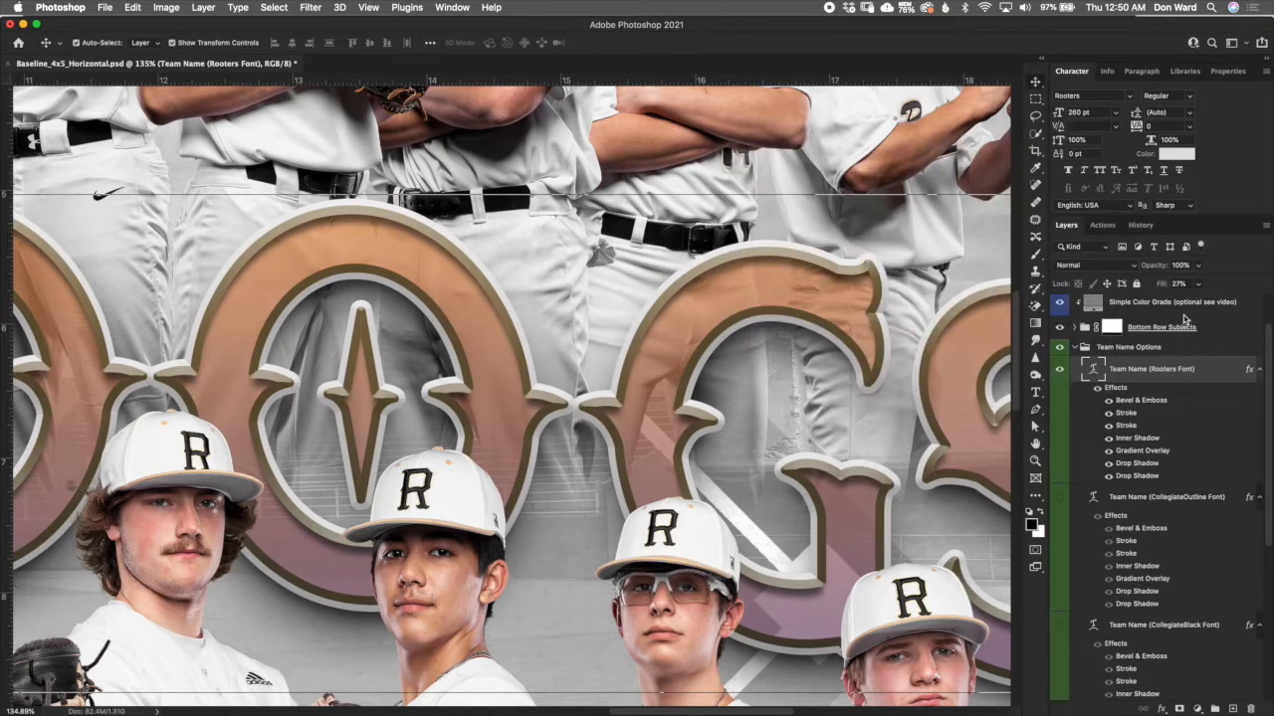
- Set the Rooters team name layer's fill to 0% and try Gradient Overlay opacities of 75%, 100% and 0%
left_click_drag(1146, 287, 1067, 283)
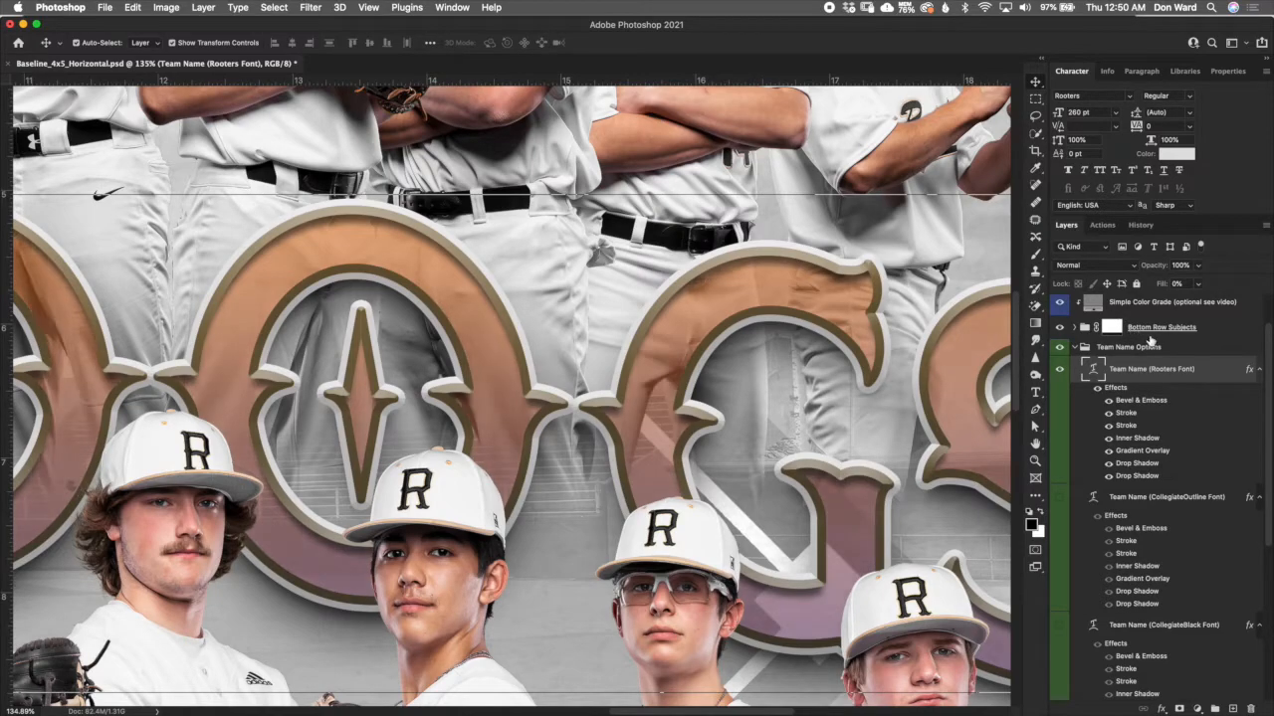
double_click(1144, 451)
left_click(994, 272)
left_click_drag(993, 274, 1010, 275)
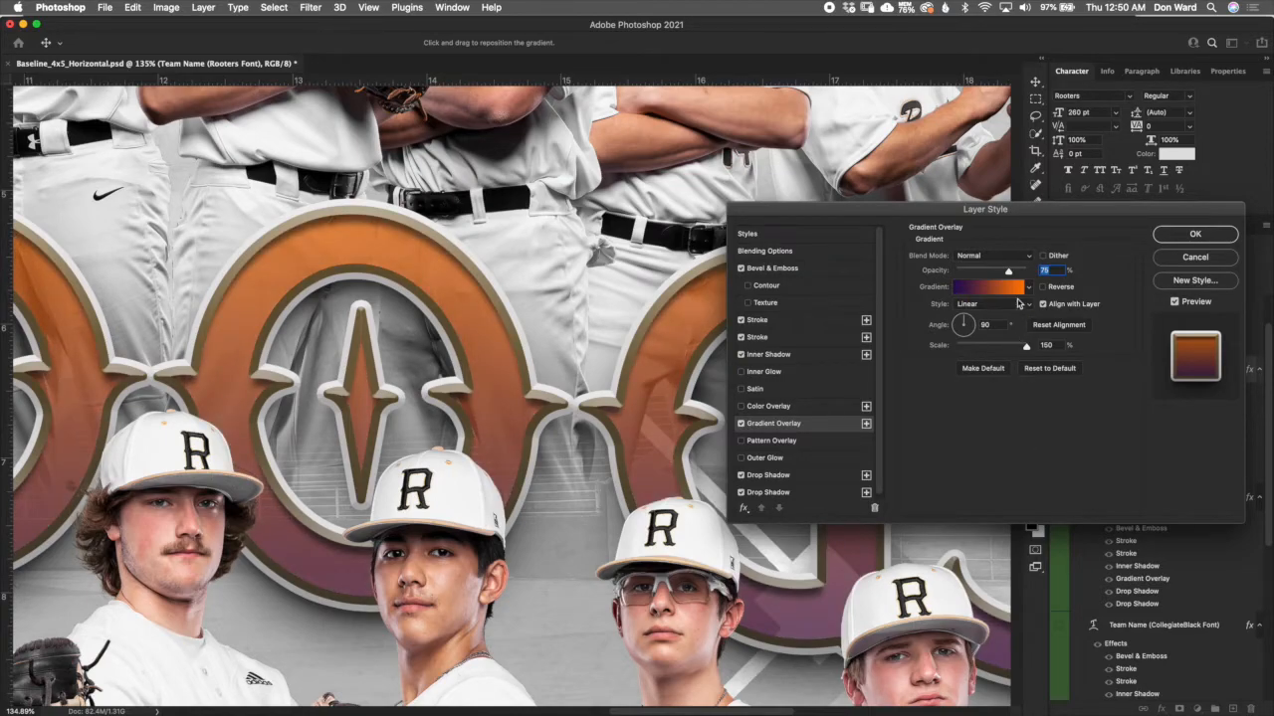
left_click_drag(1008, 272, 1037, 267)
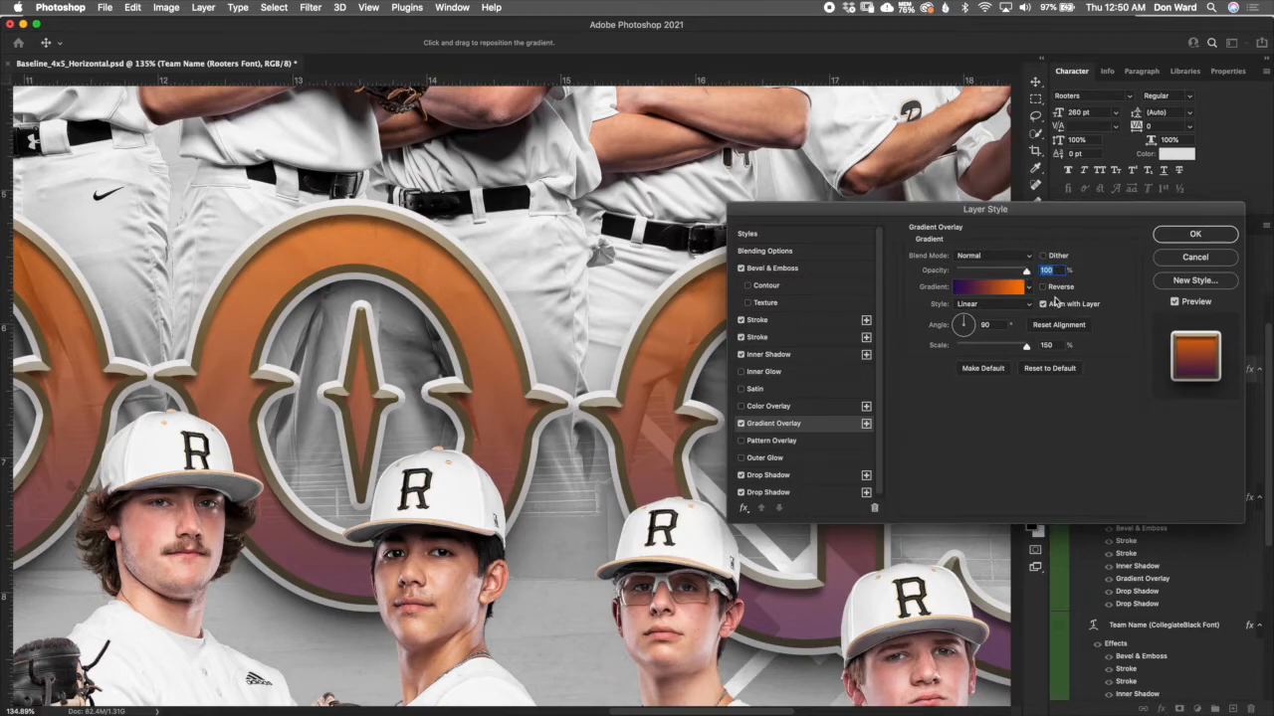
left_click_drag(1026, 273, 950, 267)
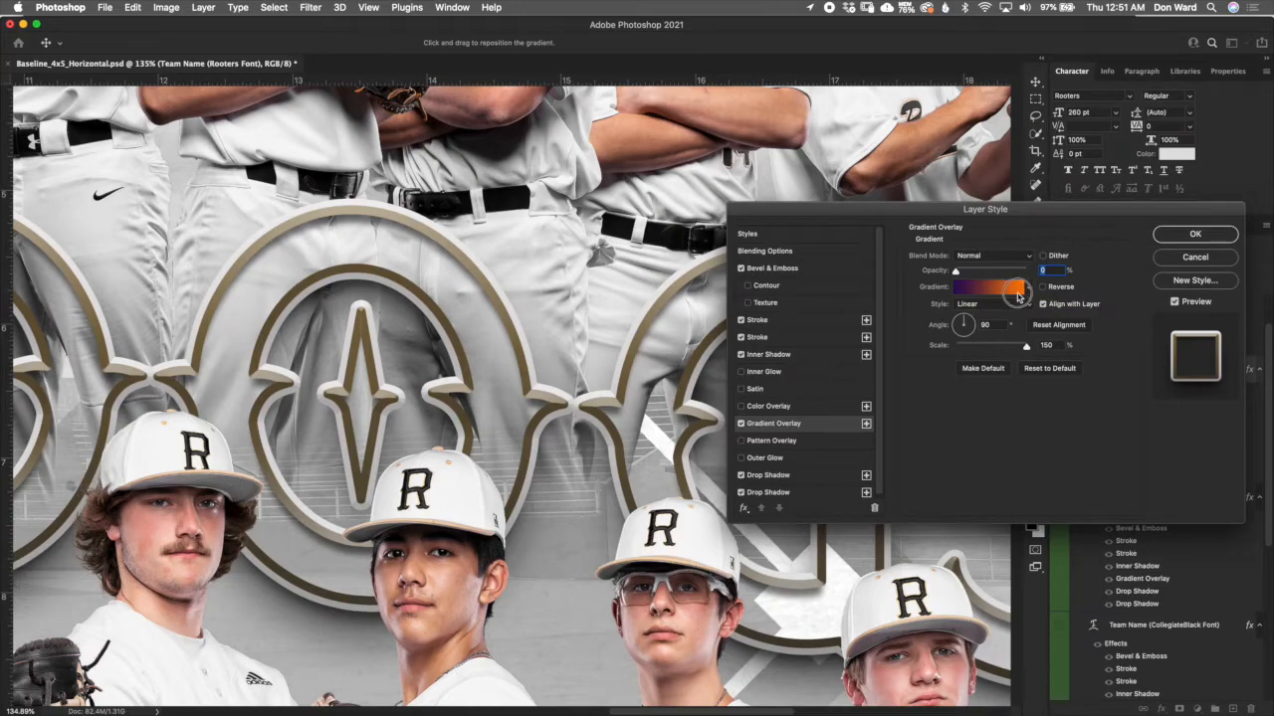
- Select the orange and violet end stops in the Gradient Editor, and discard the gradient and layer style changes
left_click(1019, 294)
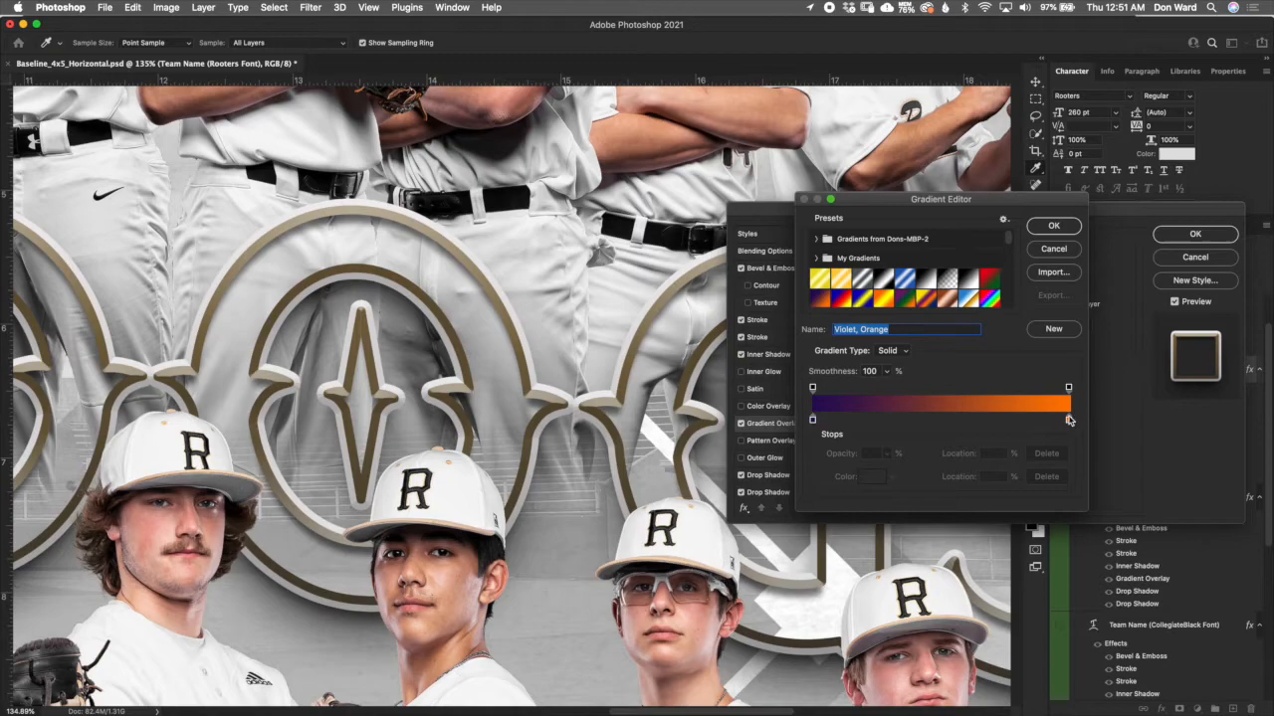
left_click(1067, 422)
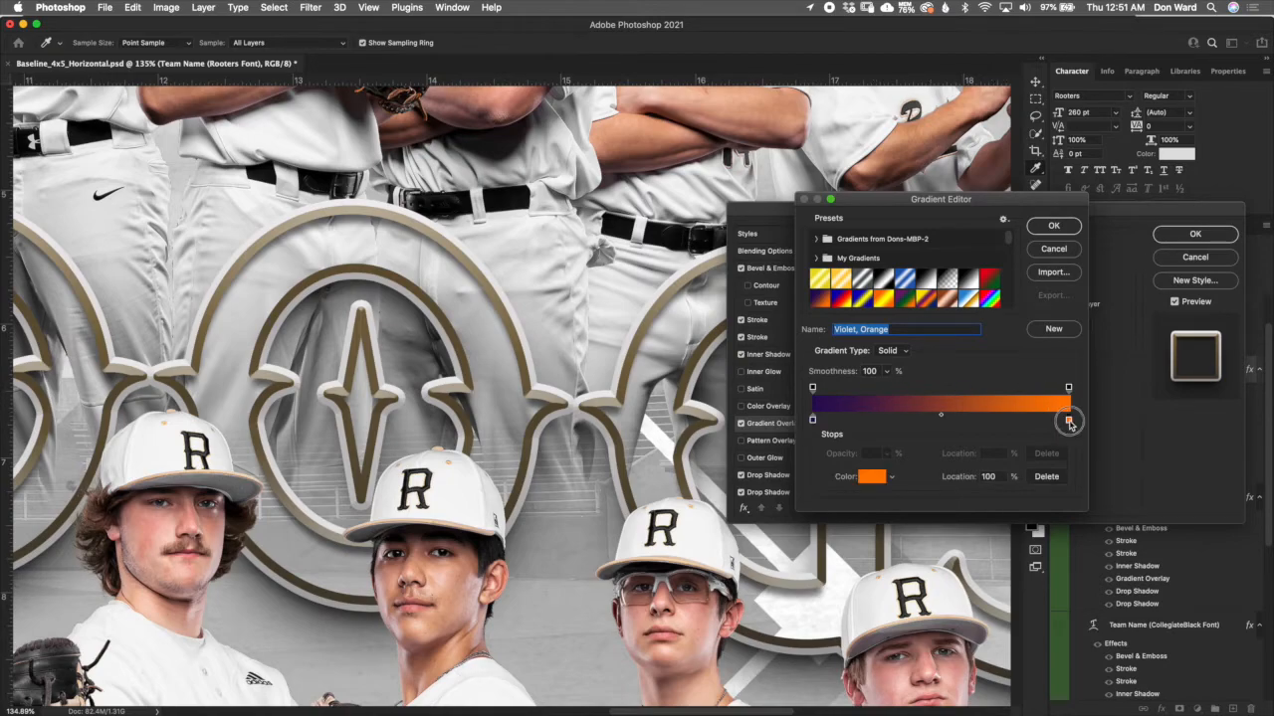
left_click(813, 421)
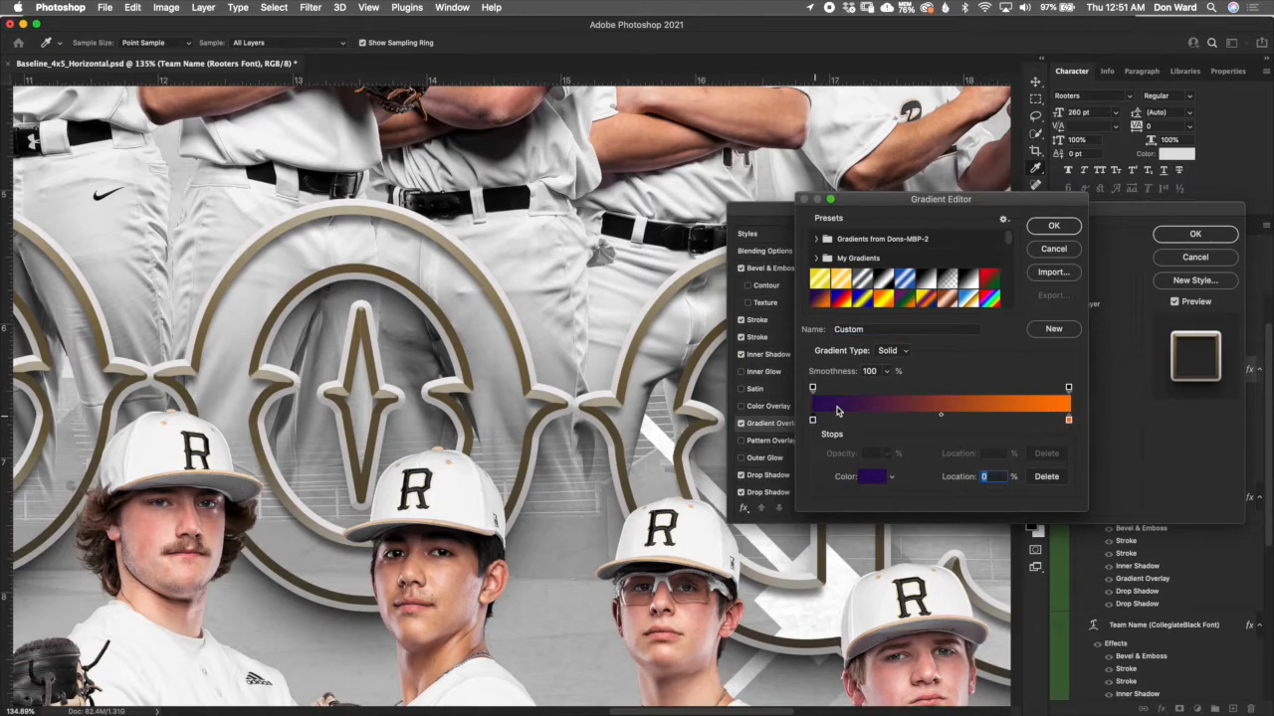
left_click(1074, 254)
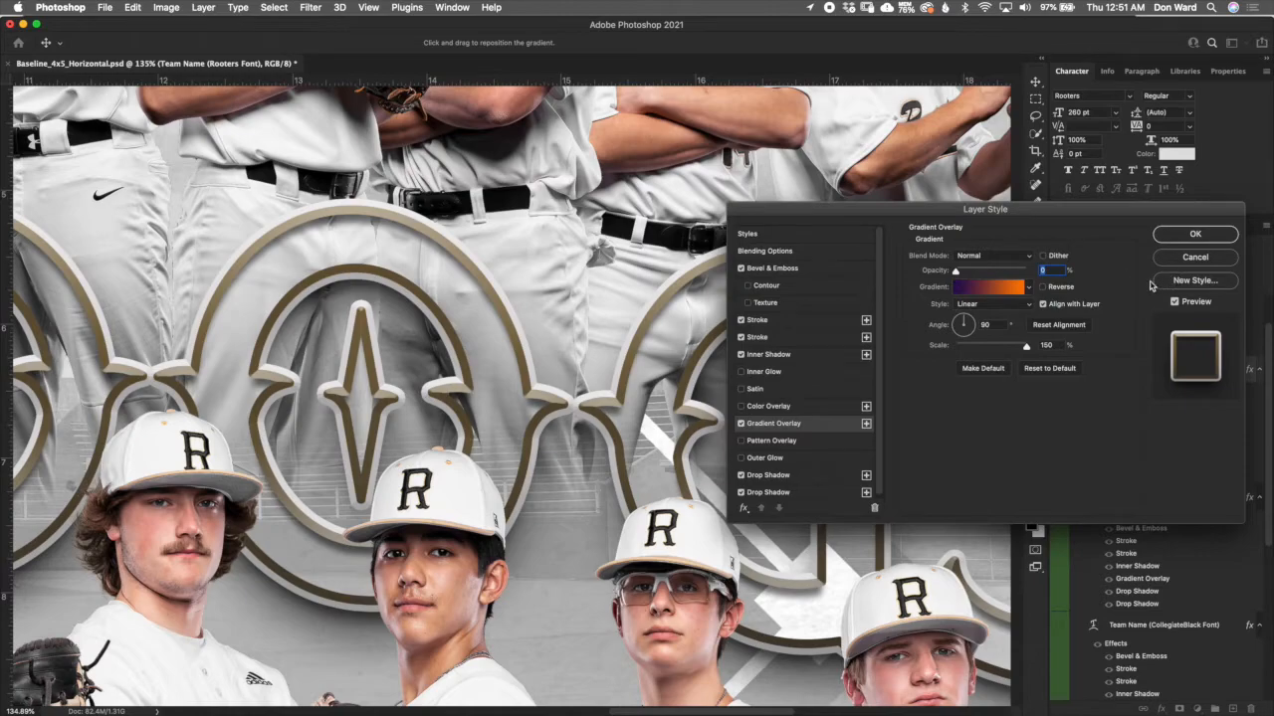
left_click(1189, 258)
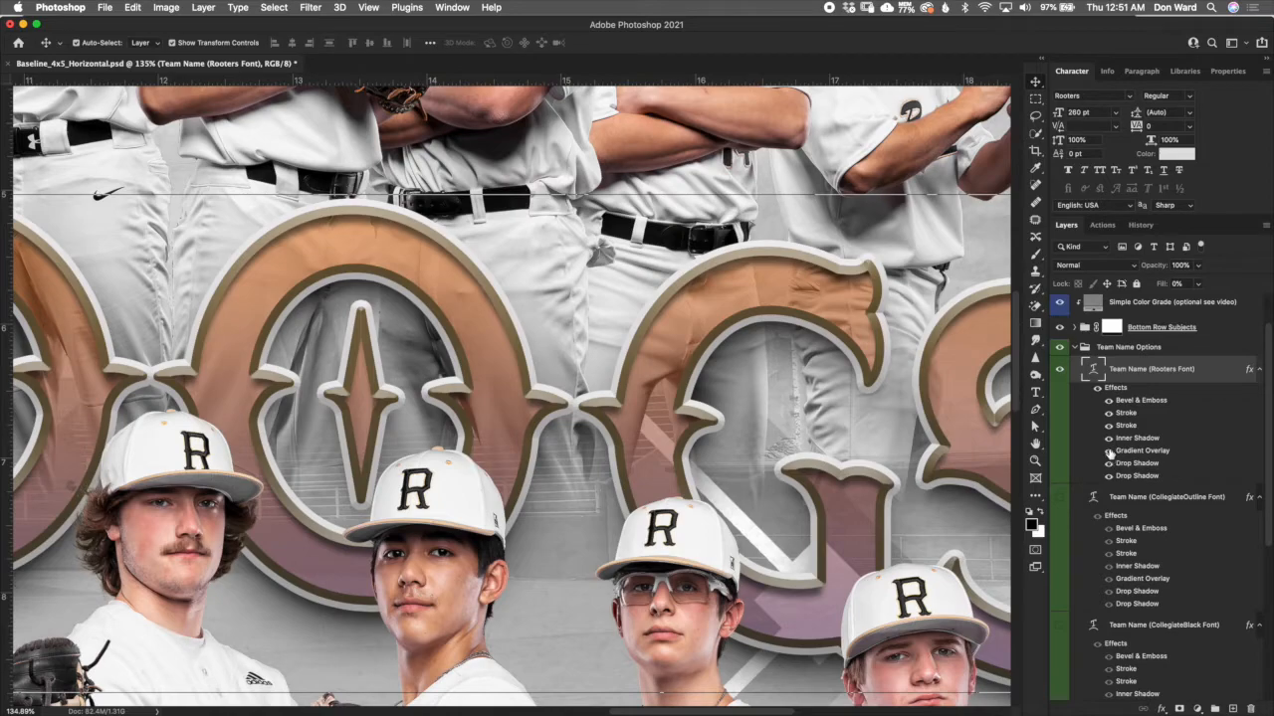
- Compare the team name layer's fill at 100% and 0% with its Gradient Overlay hidden and shown
left_click(1109, 451)
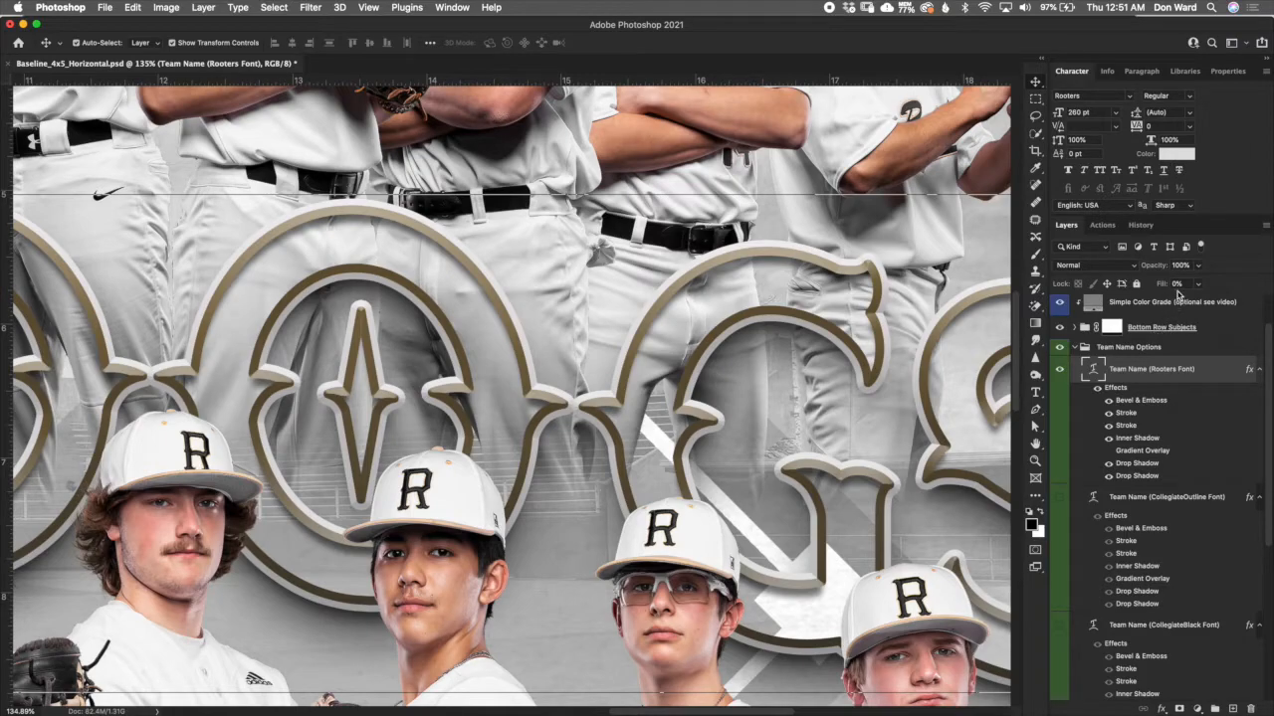
left_click_drag(1162, 288, 1271, 297)
left_click(1175, 156)
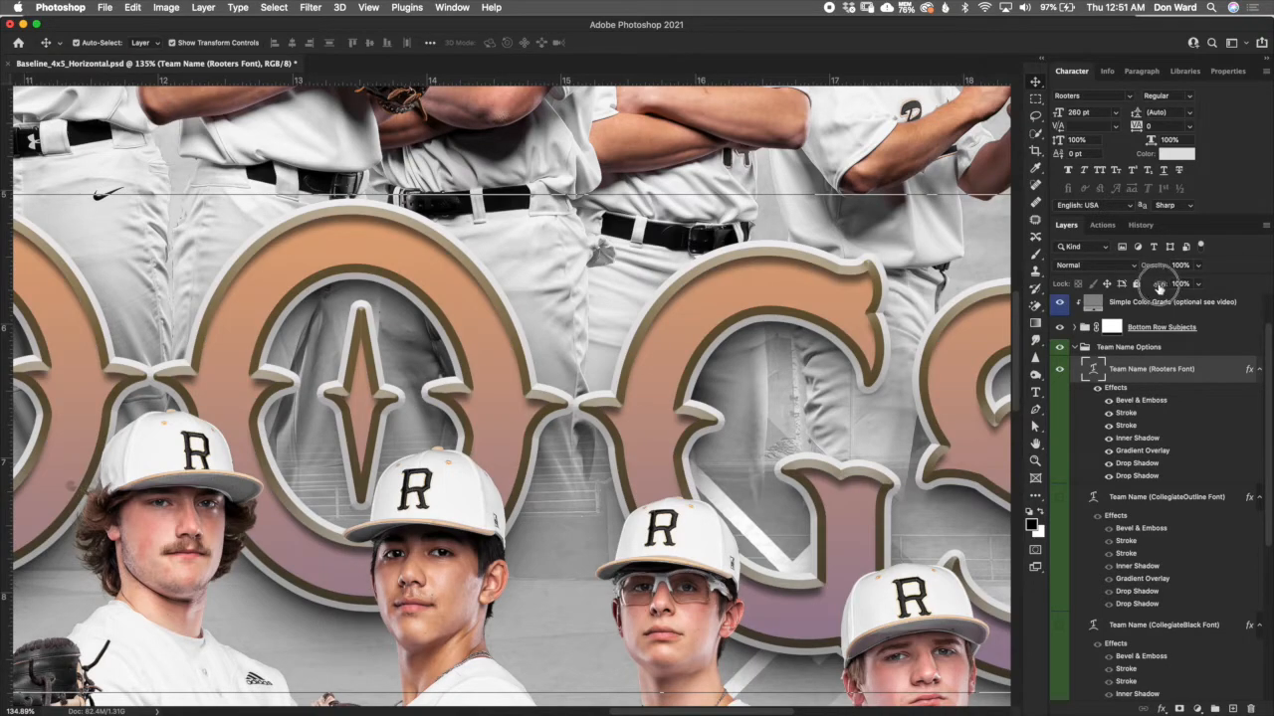
left_click_drag(1160, 287, 949, 303)
key("super+z")
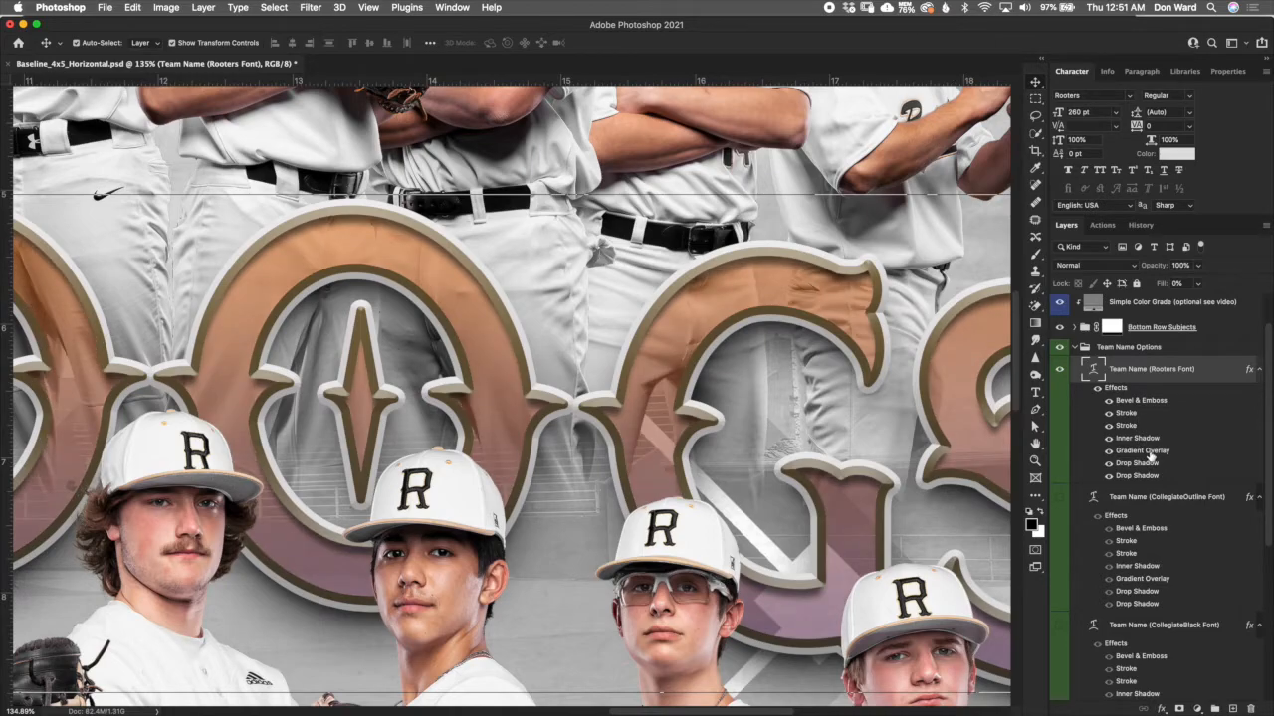
- Revert the document to the Nudge history state, before the layer style and fill changes, and return to the layers list
left_click(1142, 225)
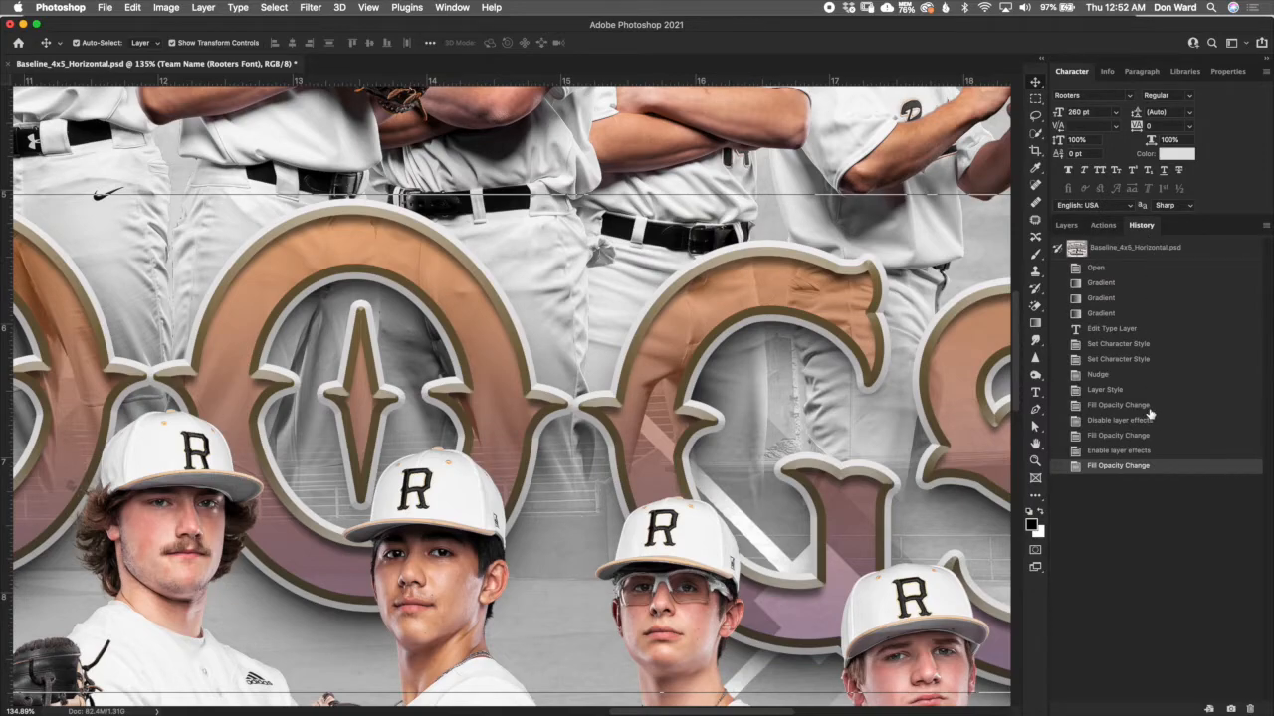
left_click(1135, 374)
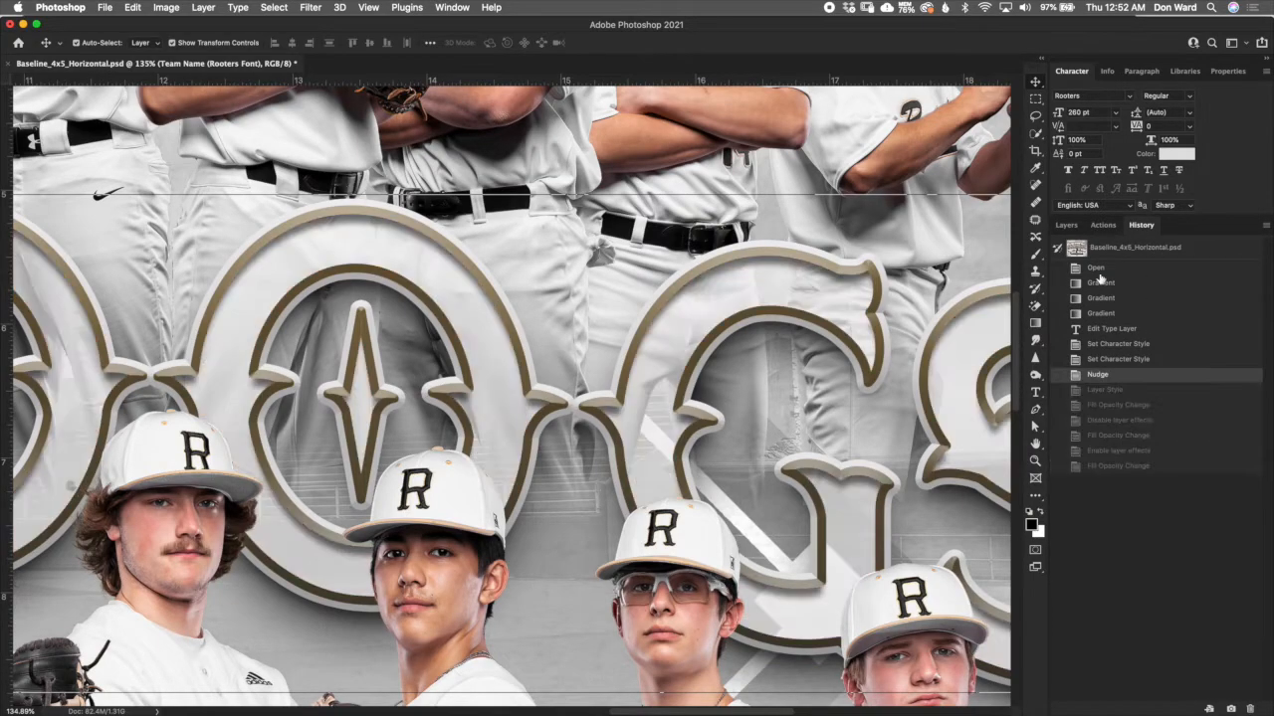
left_click(1067, 224)
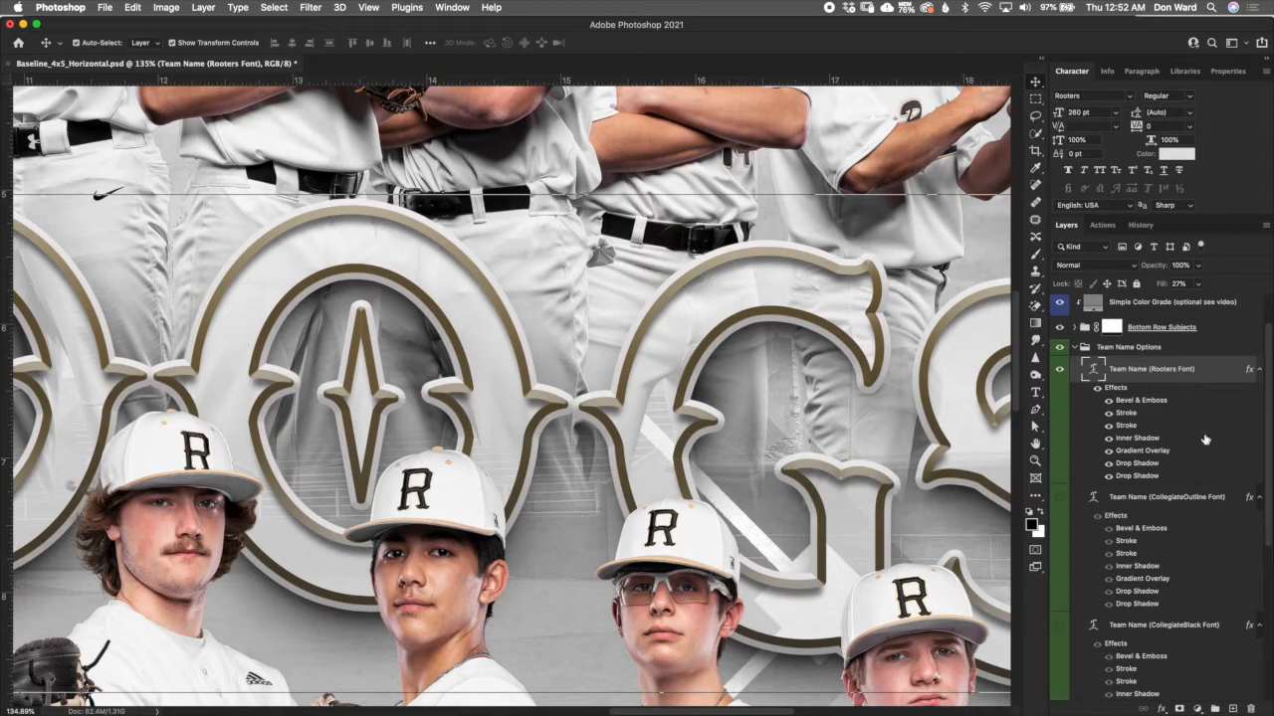
- Try a solid dark red (#610e0e) fill on the first stroke of the Rooters team name layer, and discard the colour
double_click(1135, 413)
left_click_drag(936, 213, 1085, 189)
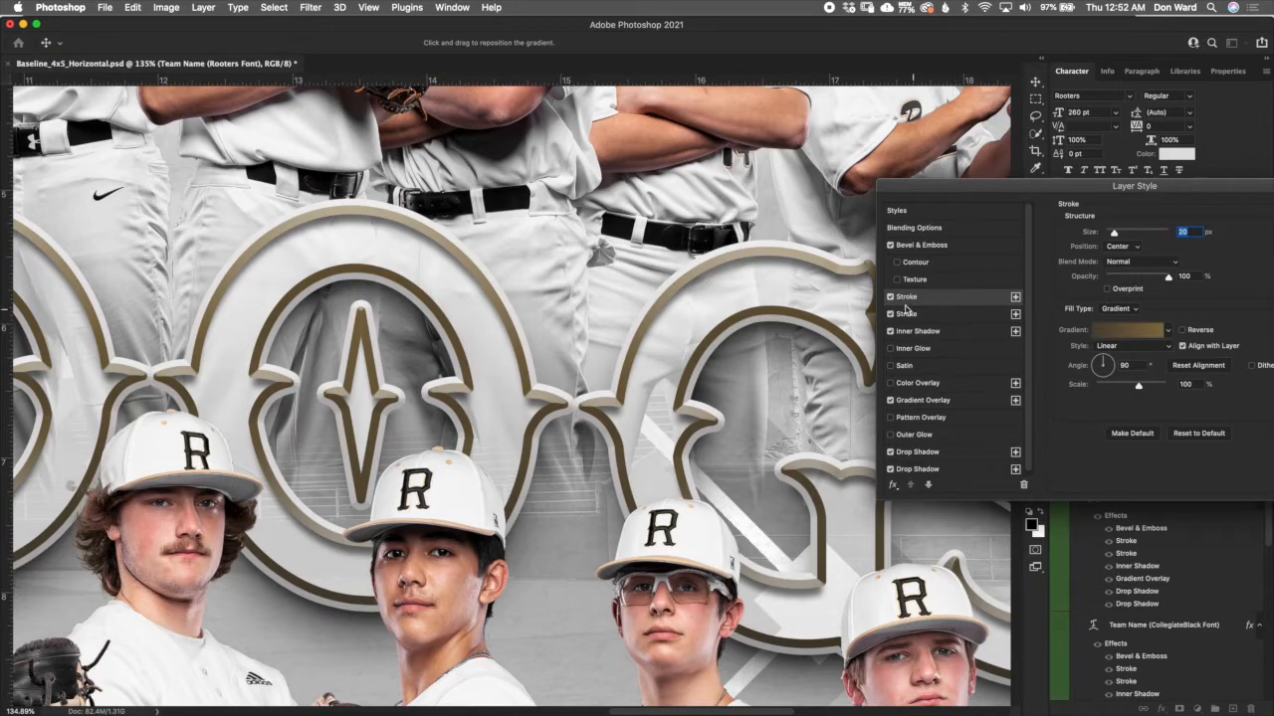
left_click(1135, 309)
left_click(1112, 298)
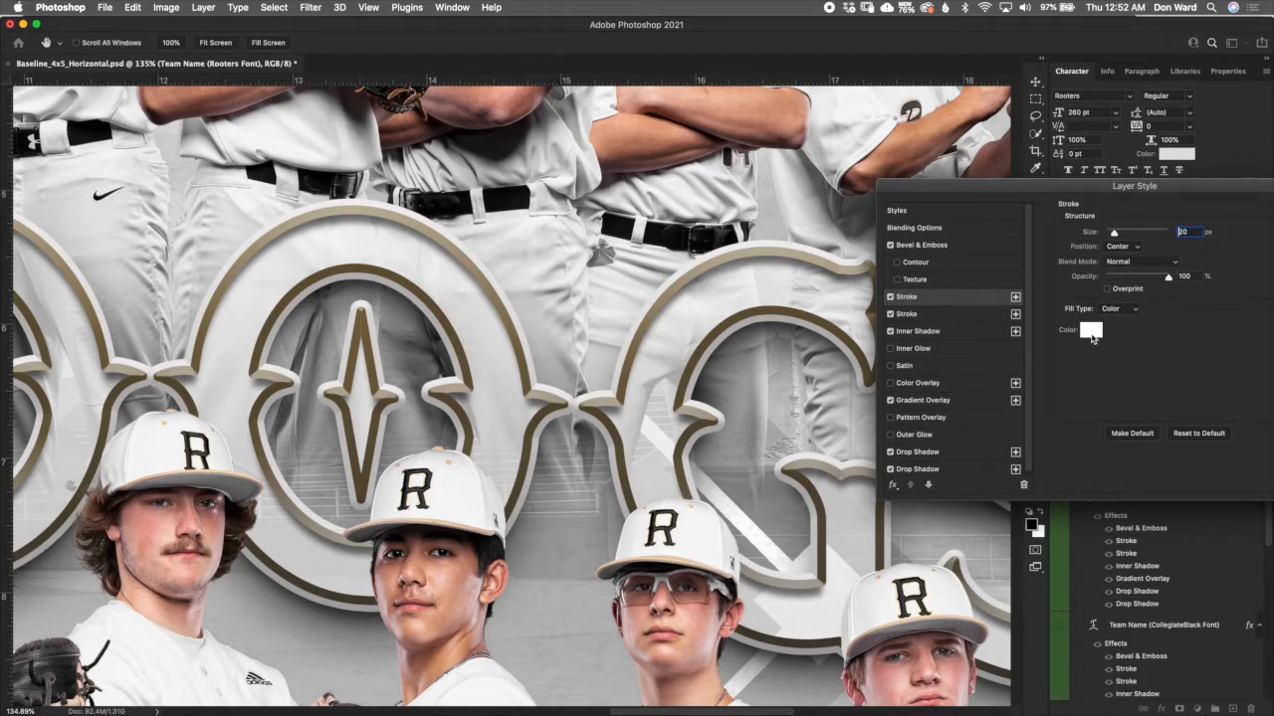
left_click(1093, 335)
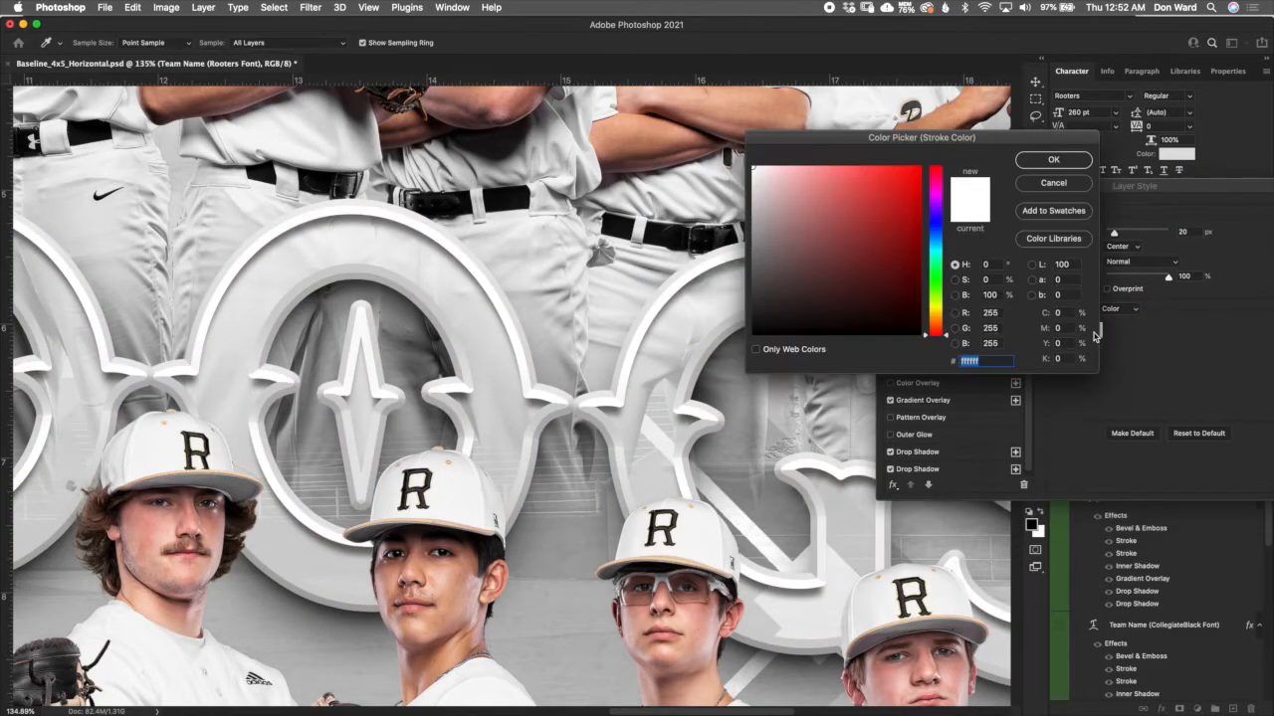
left_click(896, 271)
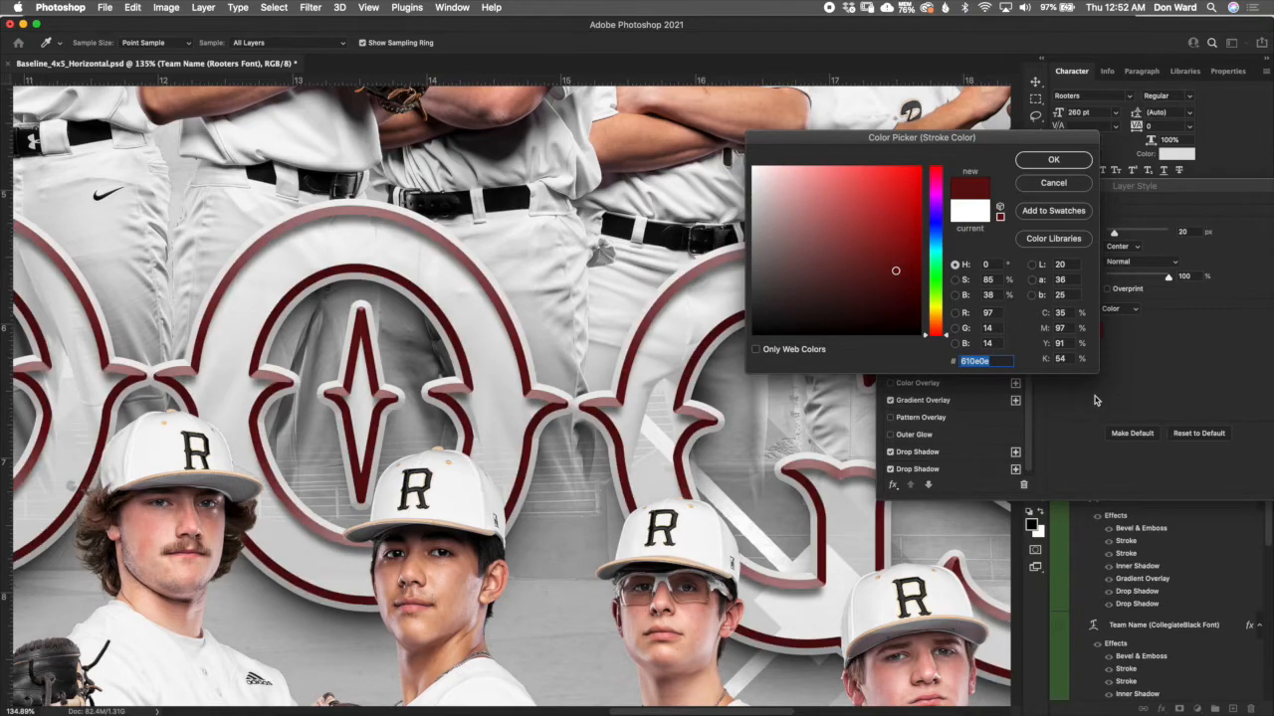
left_click(1057, 184)
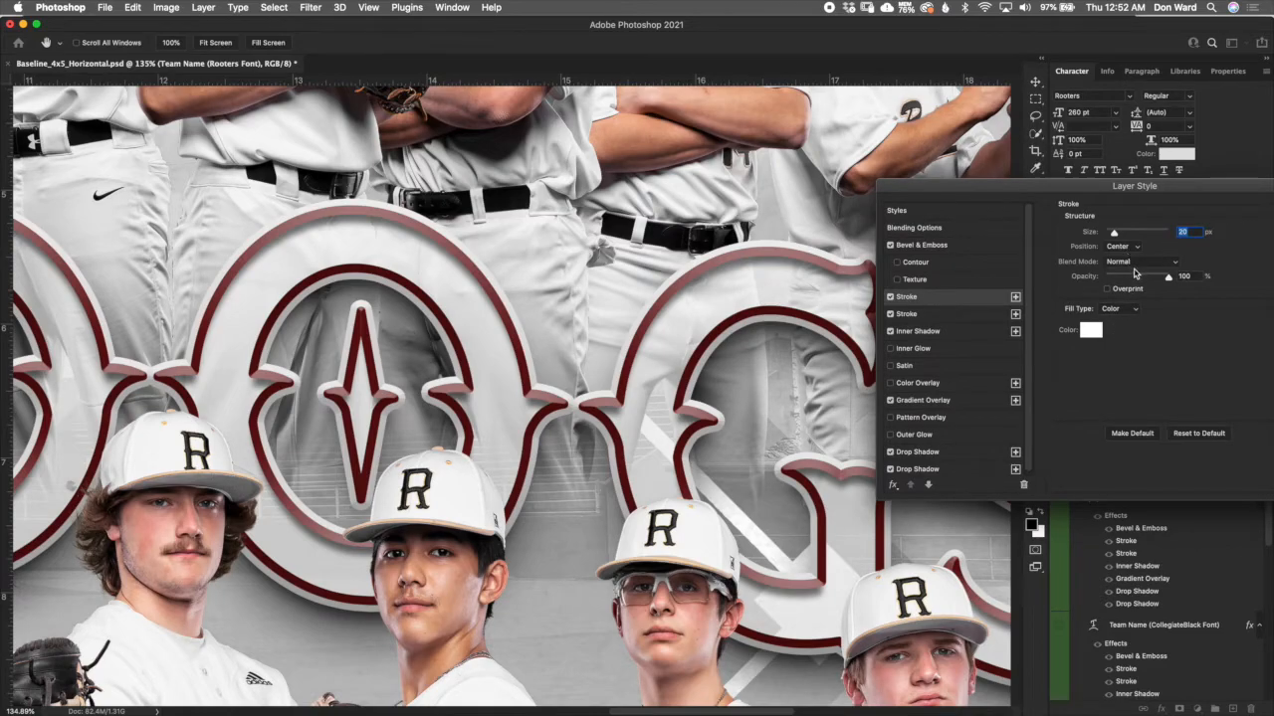
- Return the first stroke's fill type to Gradient, review the second stroke's settings and accept the layer style
left_click(1118, 311)
left_click(1121, 319)
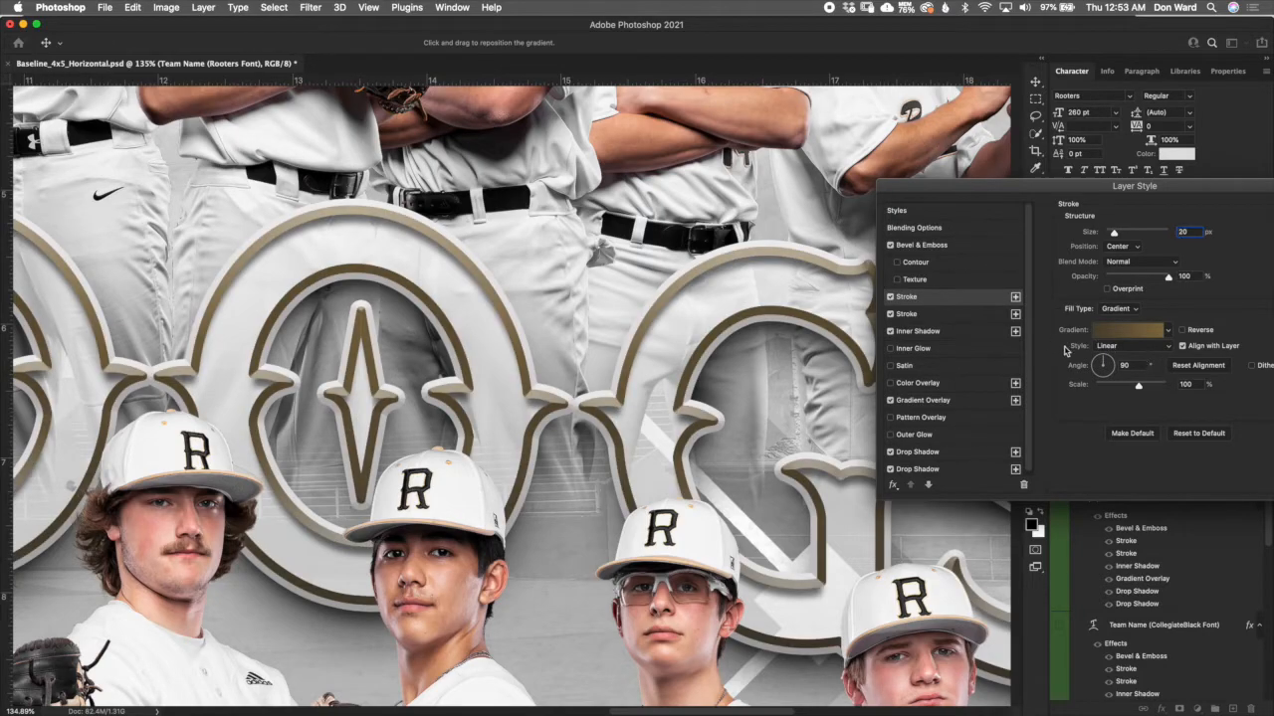
left_click(931, 316)
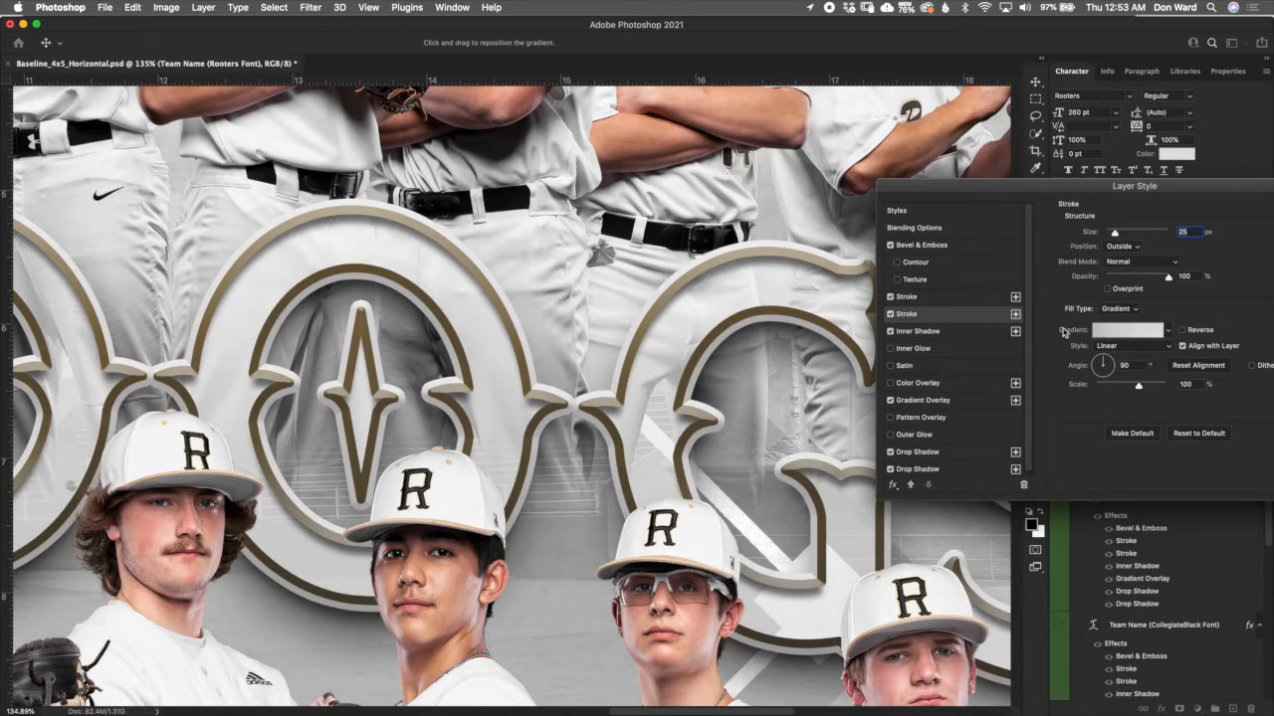
left_click_drag(1112, 188, 924, 306)
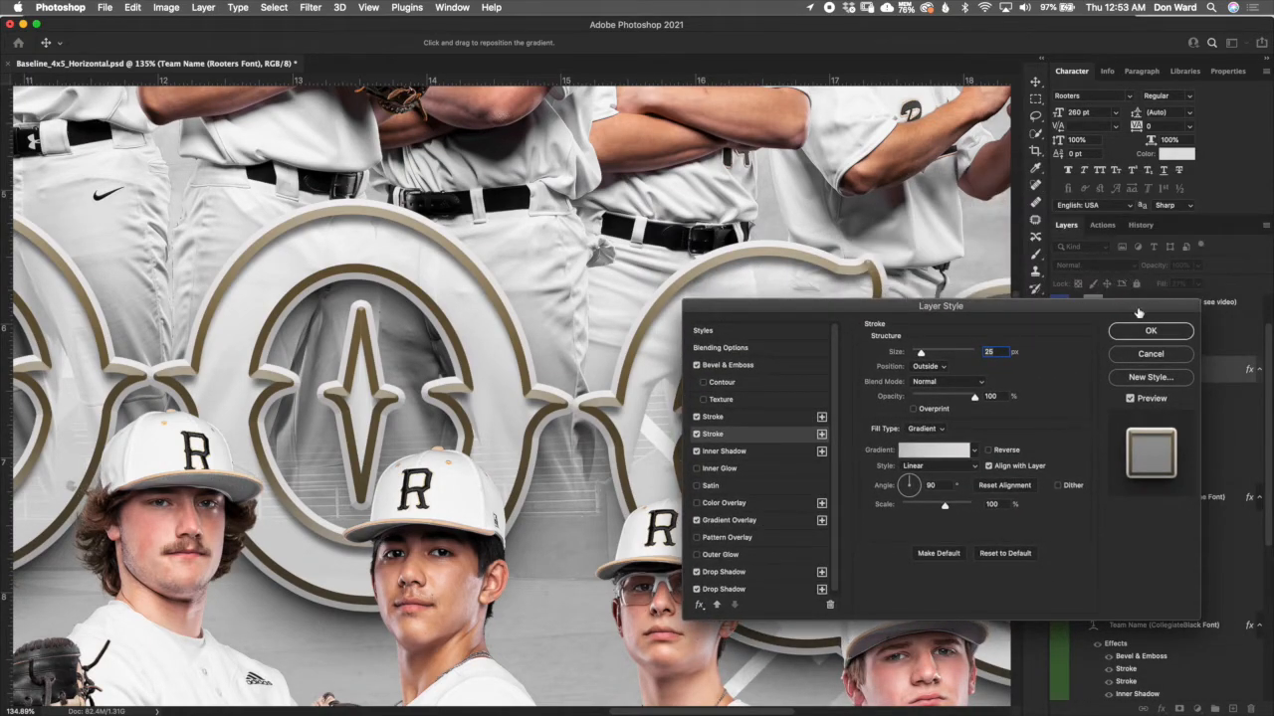
left_click_drag(1139, 313, 1116, 302)
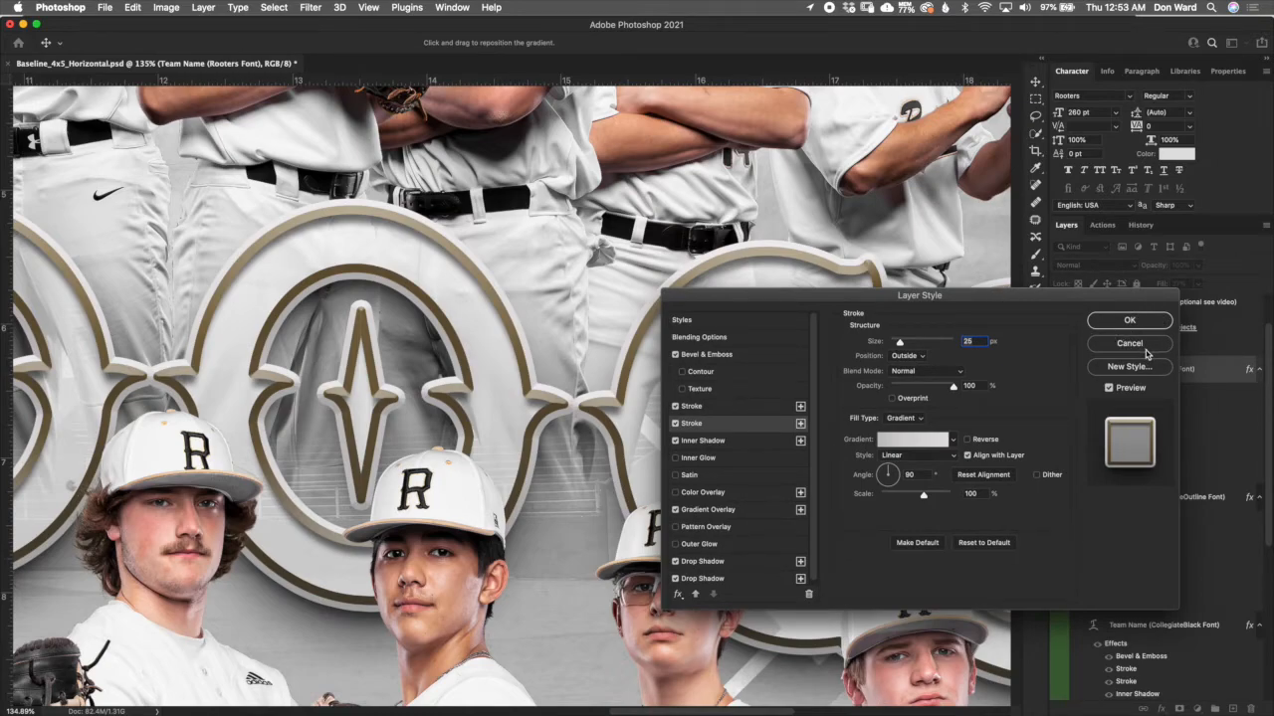
left_click(1147, 322)
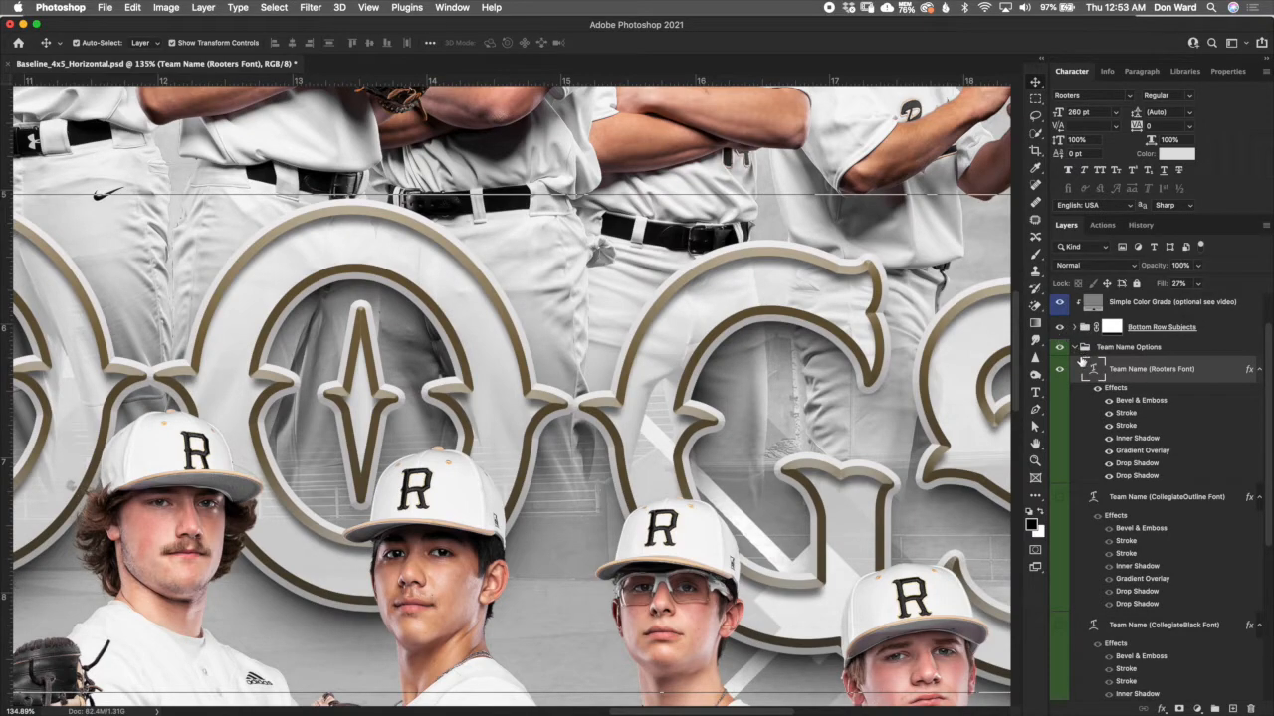
- Collapse the Team Name Options group and revert the whole poster to its original Baseline_4x5_Horizontal.psd history snapshot
left_click(1075, 347)
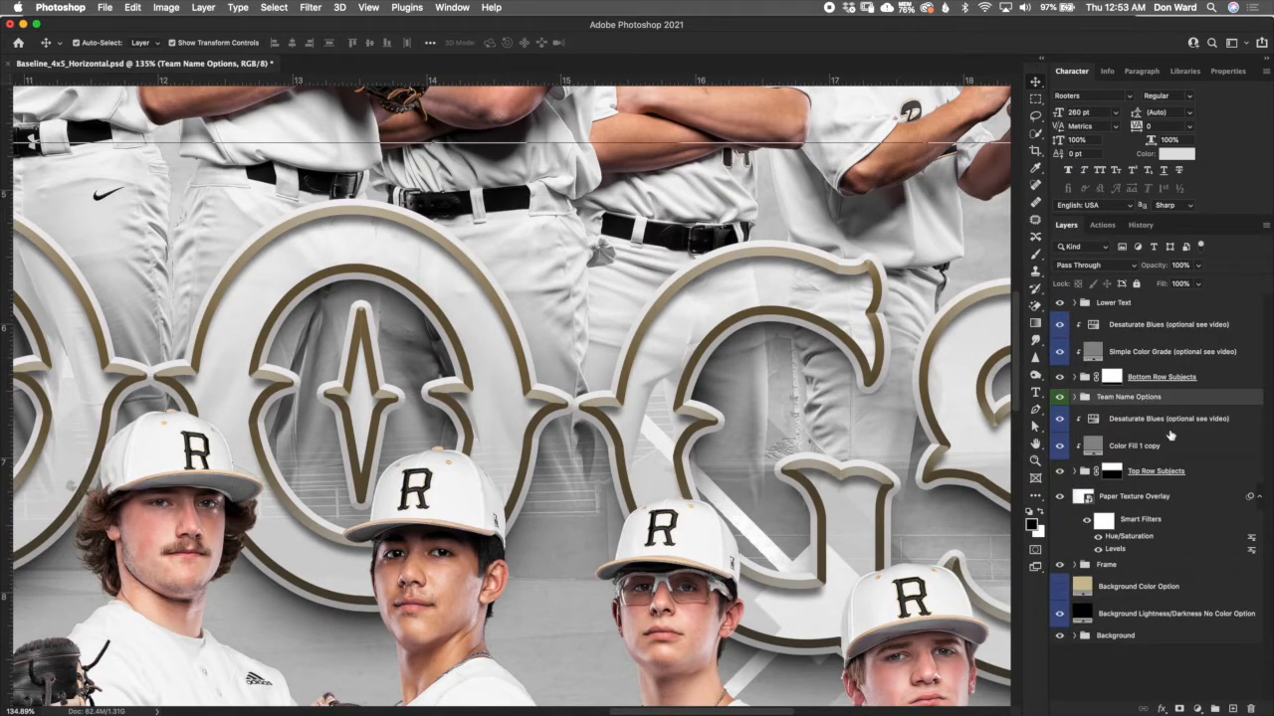
scroll(808, 420, "down", 5)
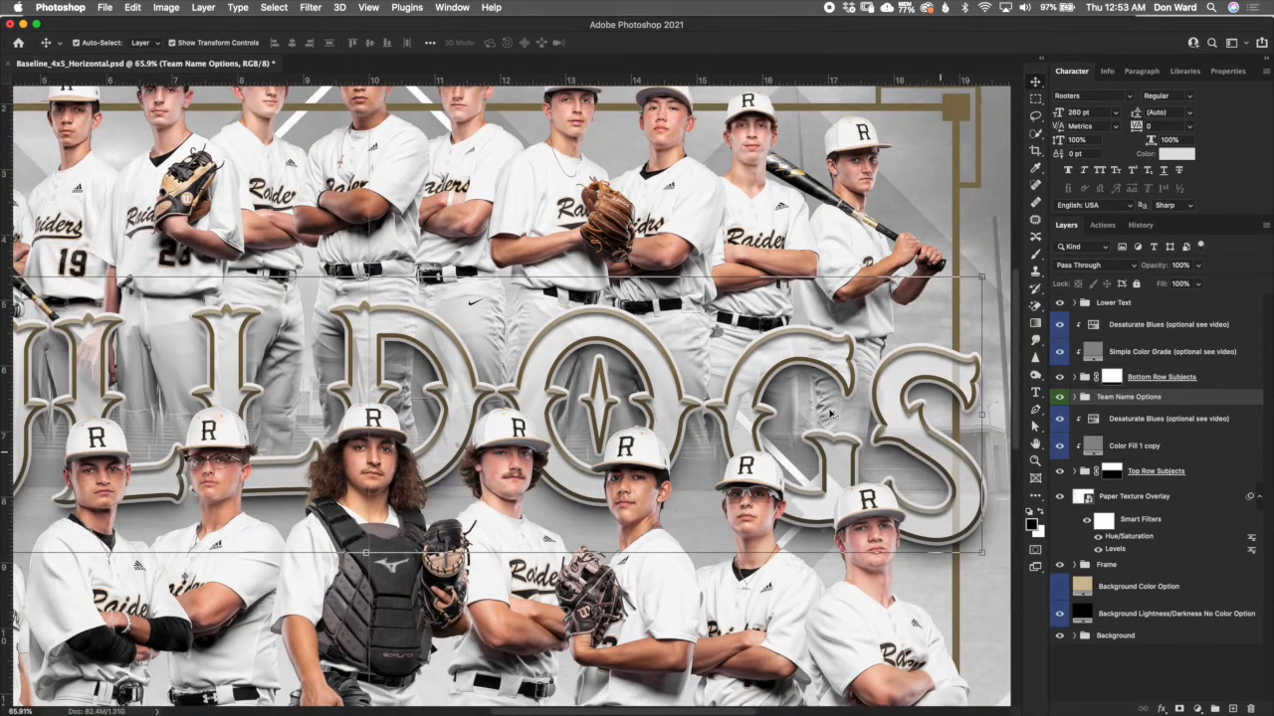
scroll(830, 411, "down", 3)
scroll(830, 412, "up", 3)
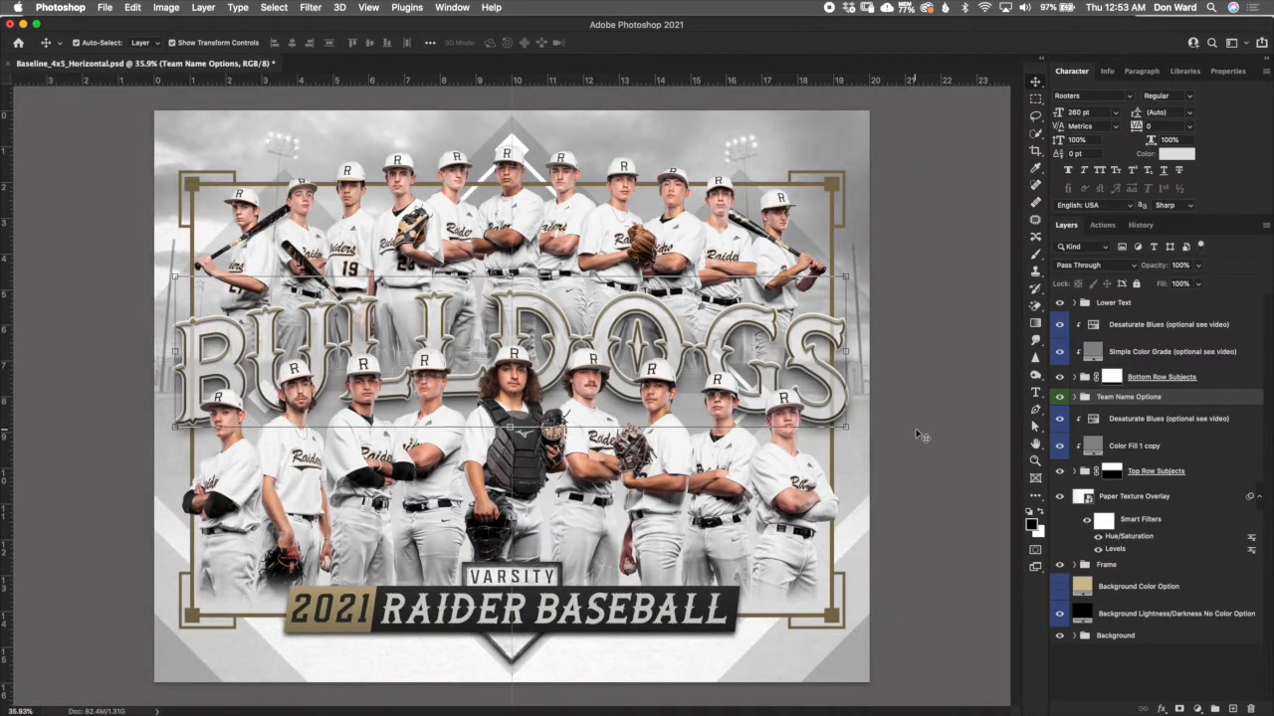
left_click(924, 438)
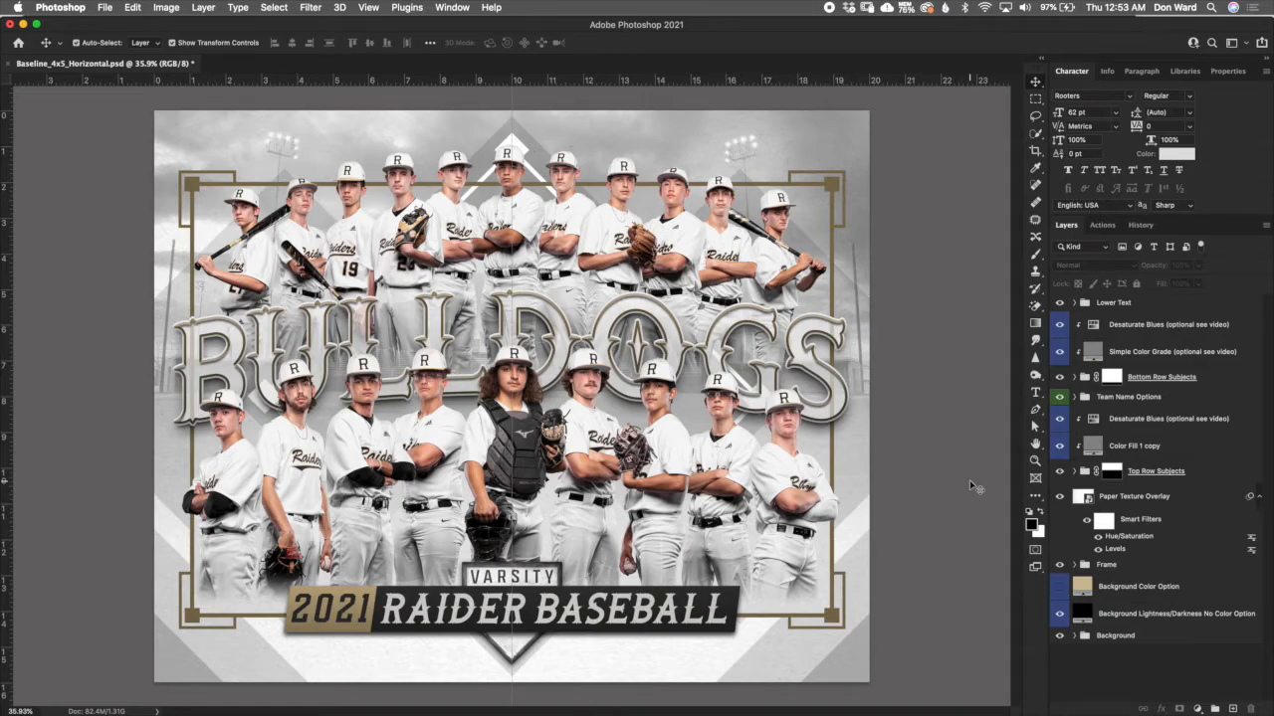
left_click(1140, 225)
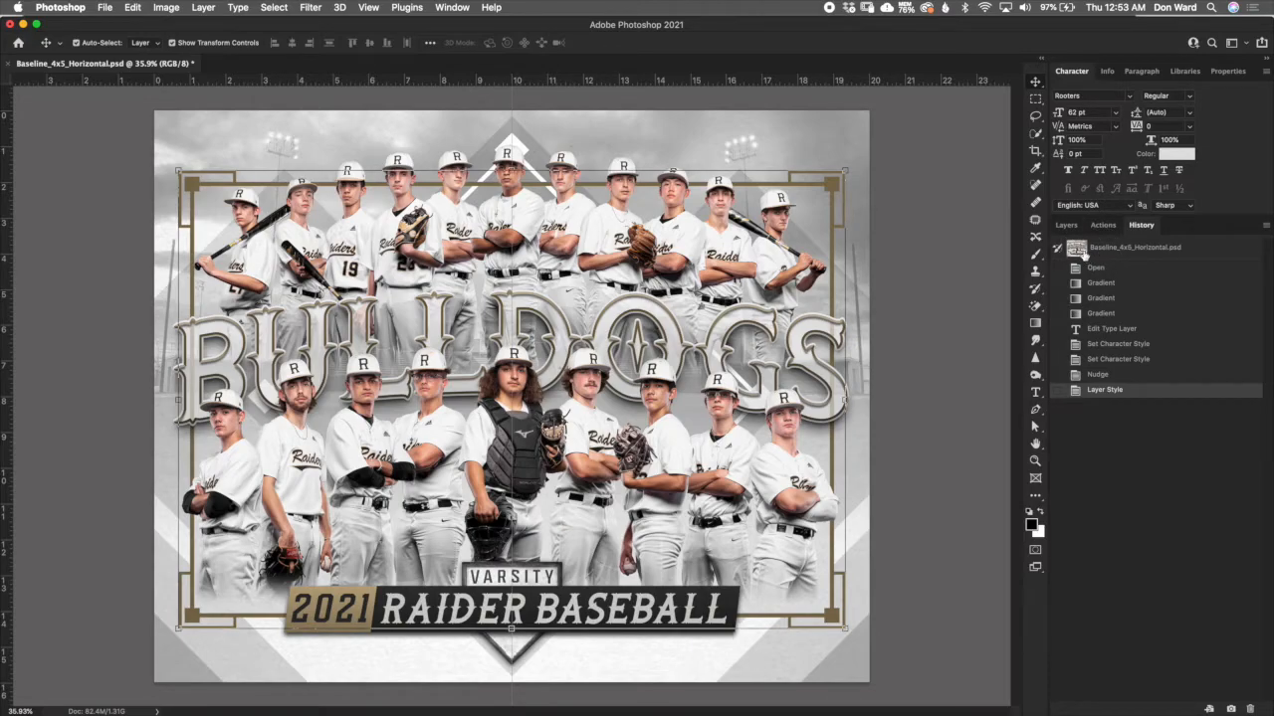
left_click(1079, 249)
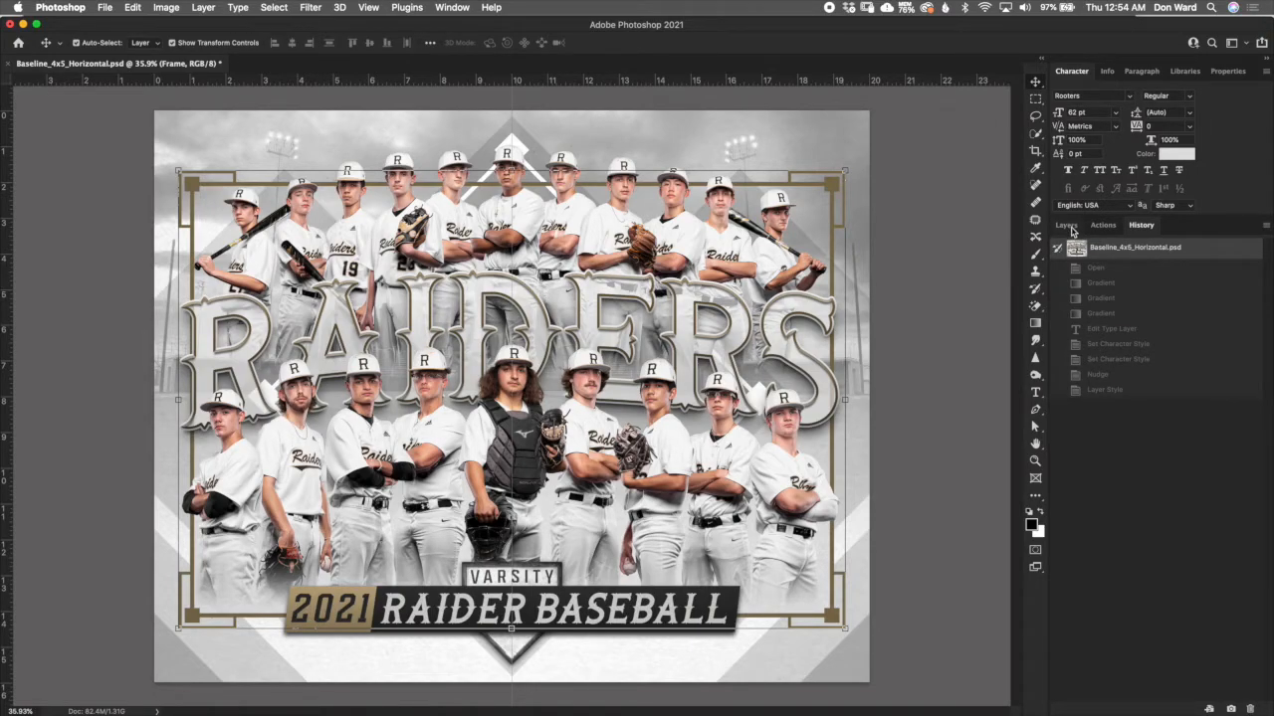
- Return to the layers list and hide the Lower Text group of the poster
left_click(1065, 225)
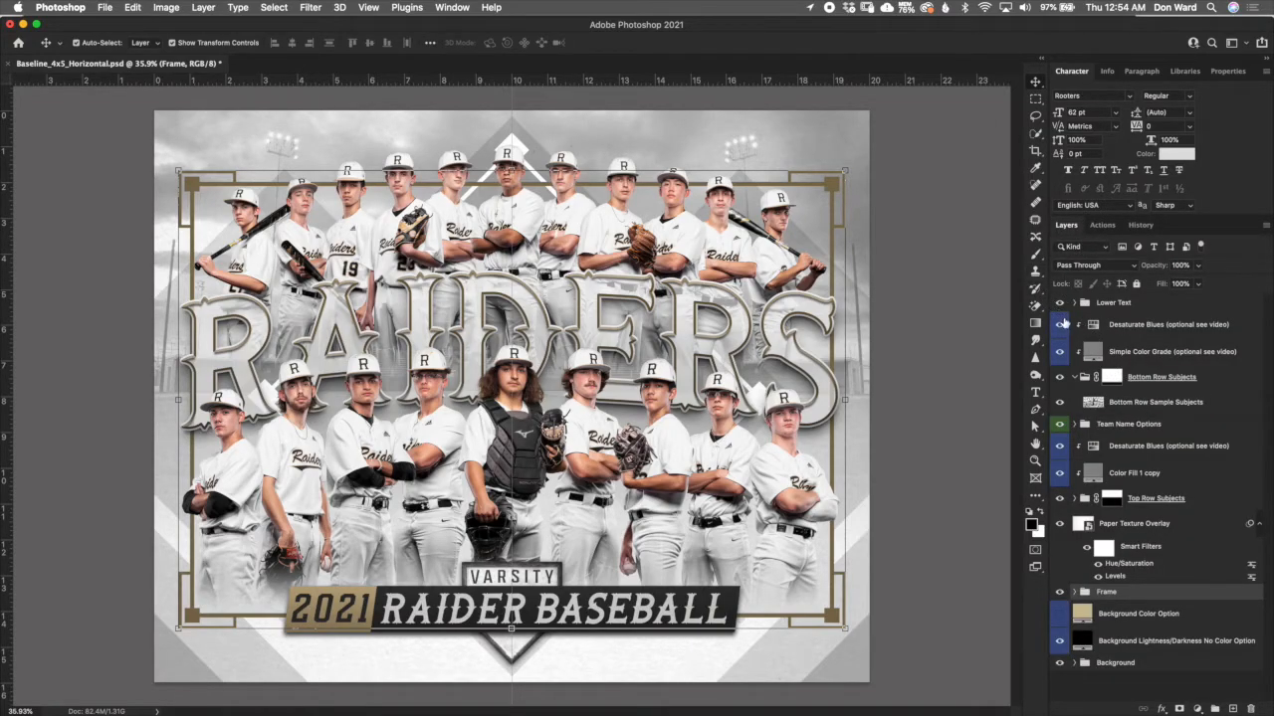
left_click(1106, 311)
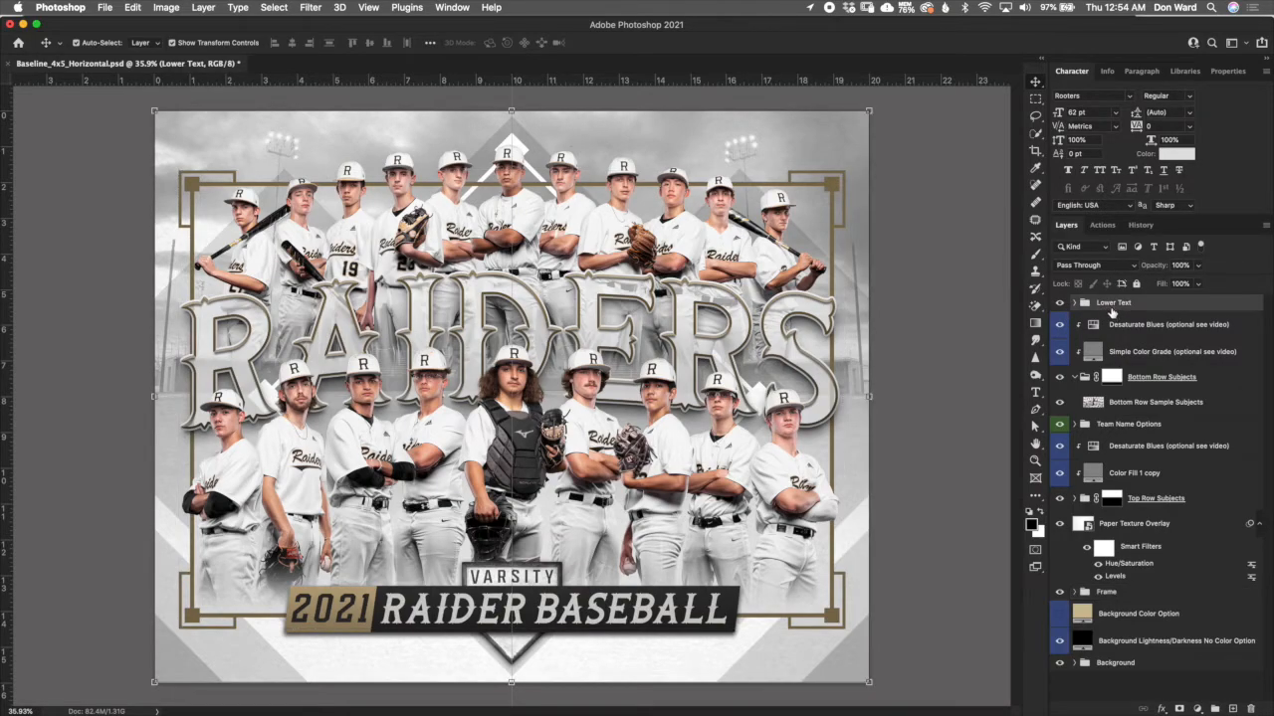
left_click(1060, 303)
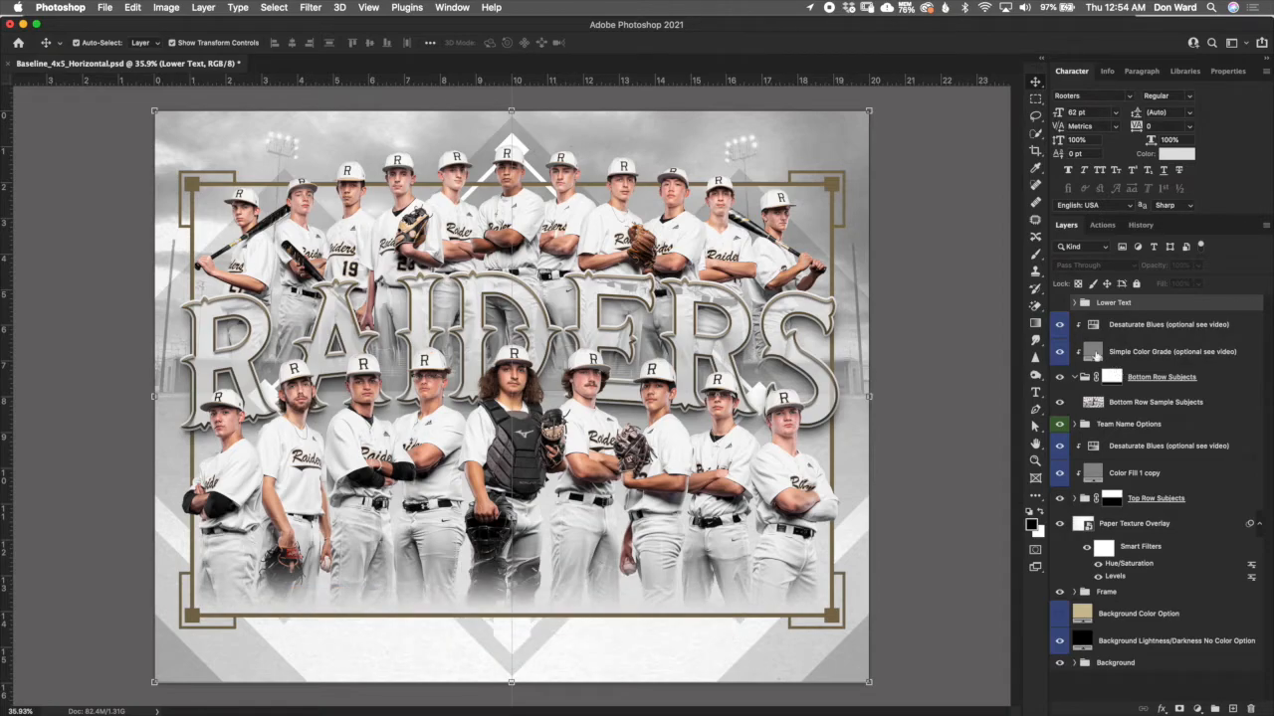
- Save the poster as a JPEG copy named dfgdhdfgh in the Master Files folder at maximum quality 12
left_click(104, 8)
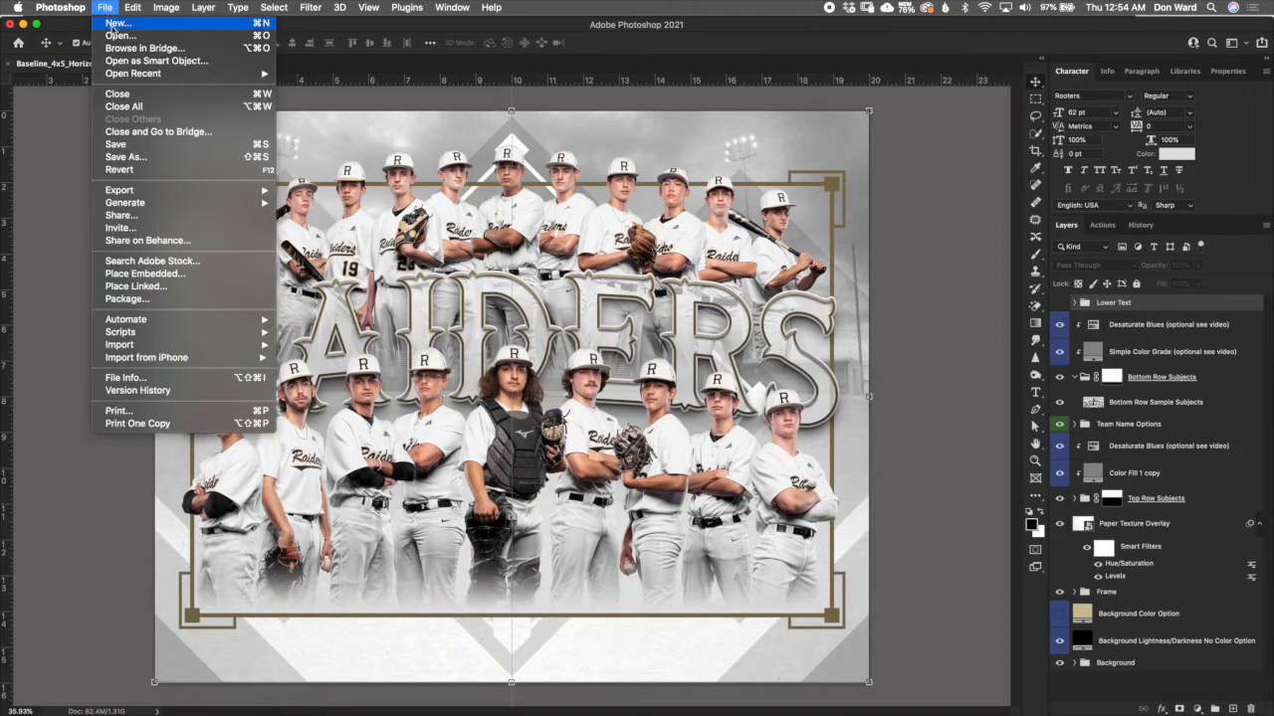
left_click(185, 157)
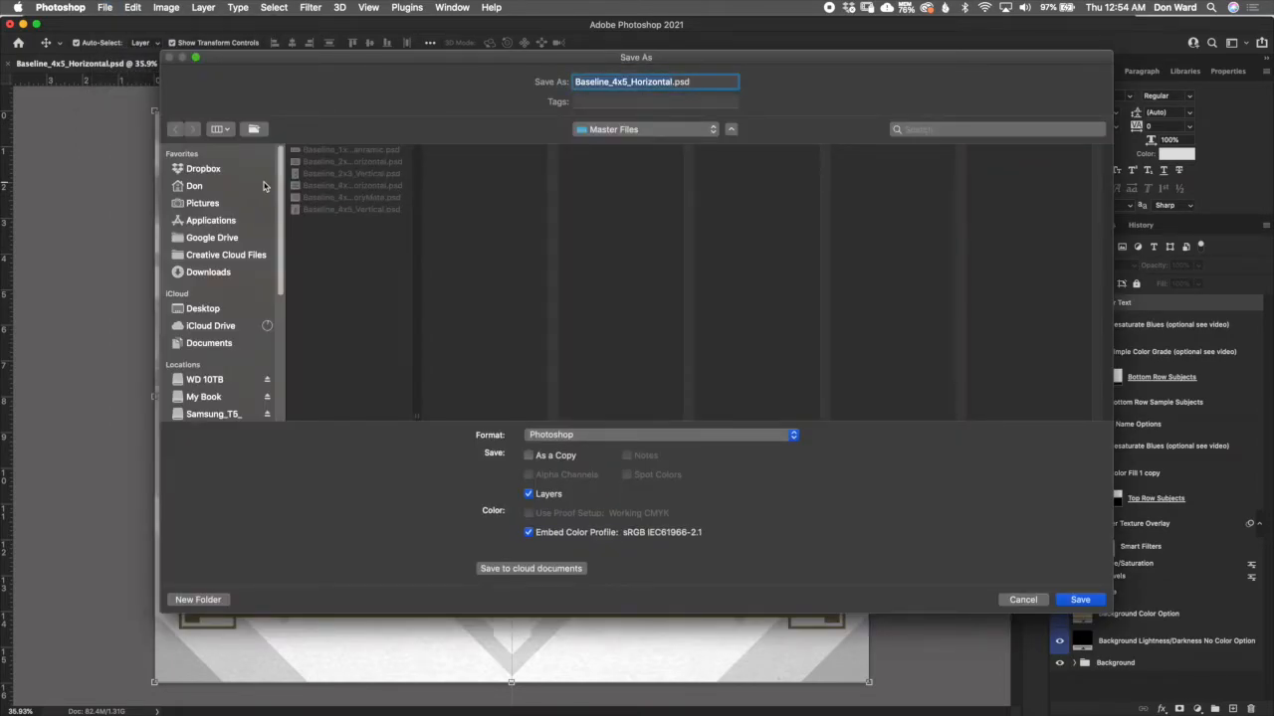
type("dfgdhdfgh")
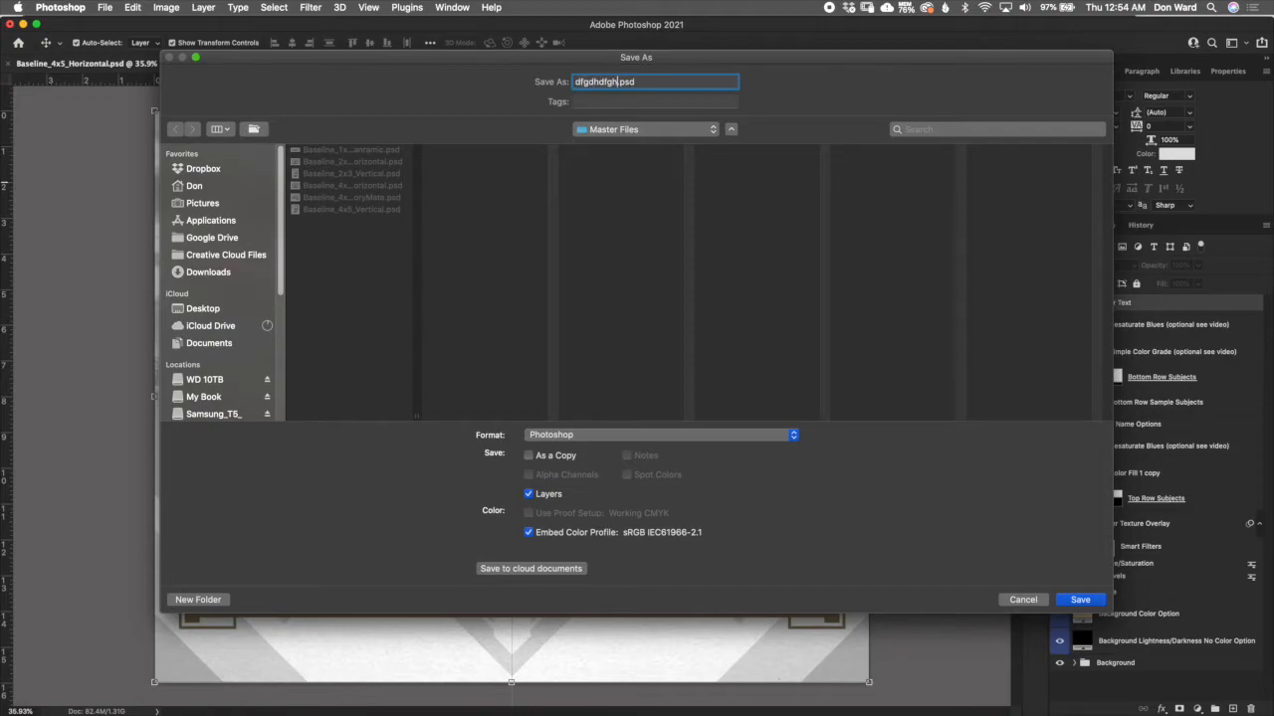
left_click(768, 438)
left_click(758, 522)
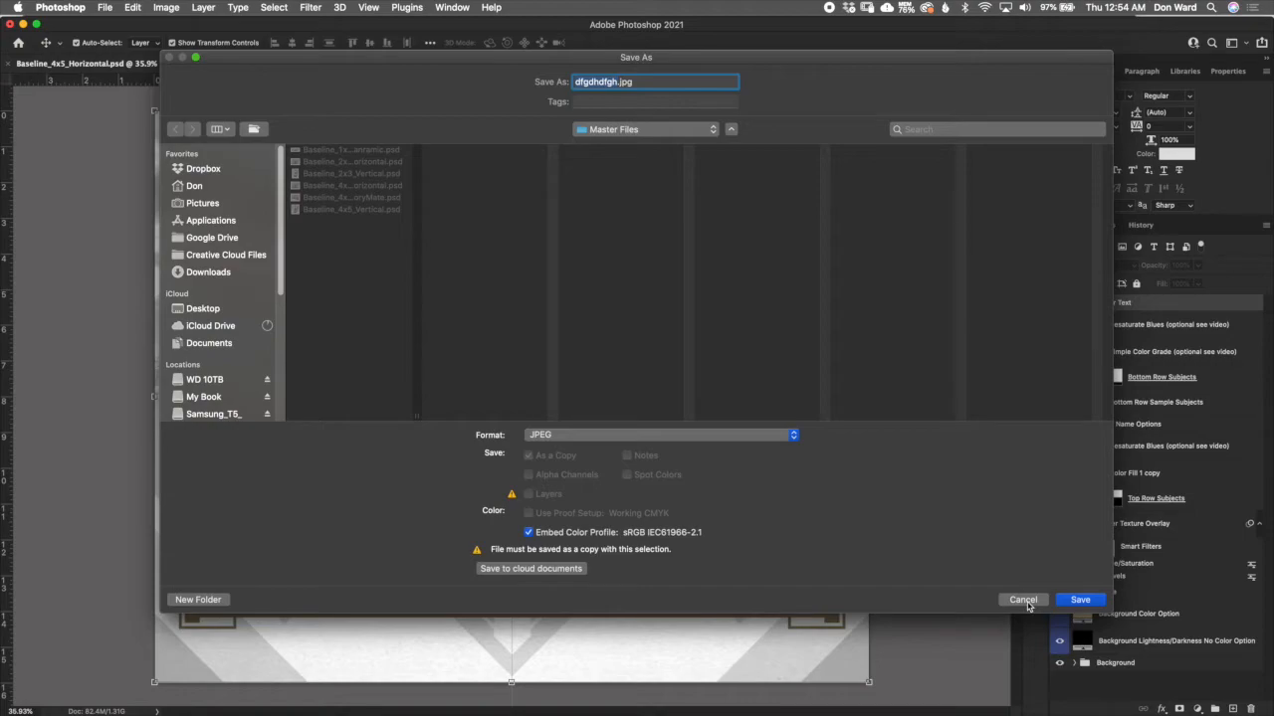
left_click(1080, 600)
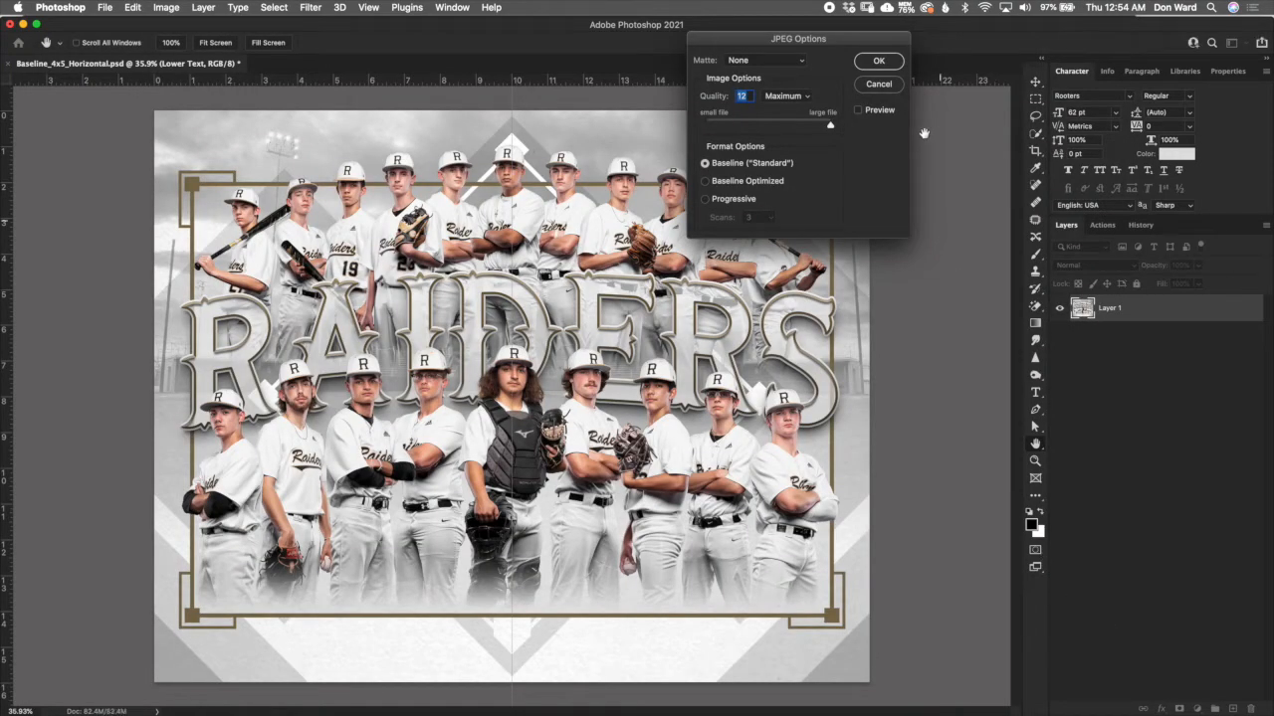
left_click(888, 64)
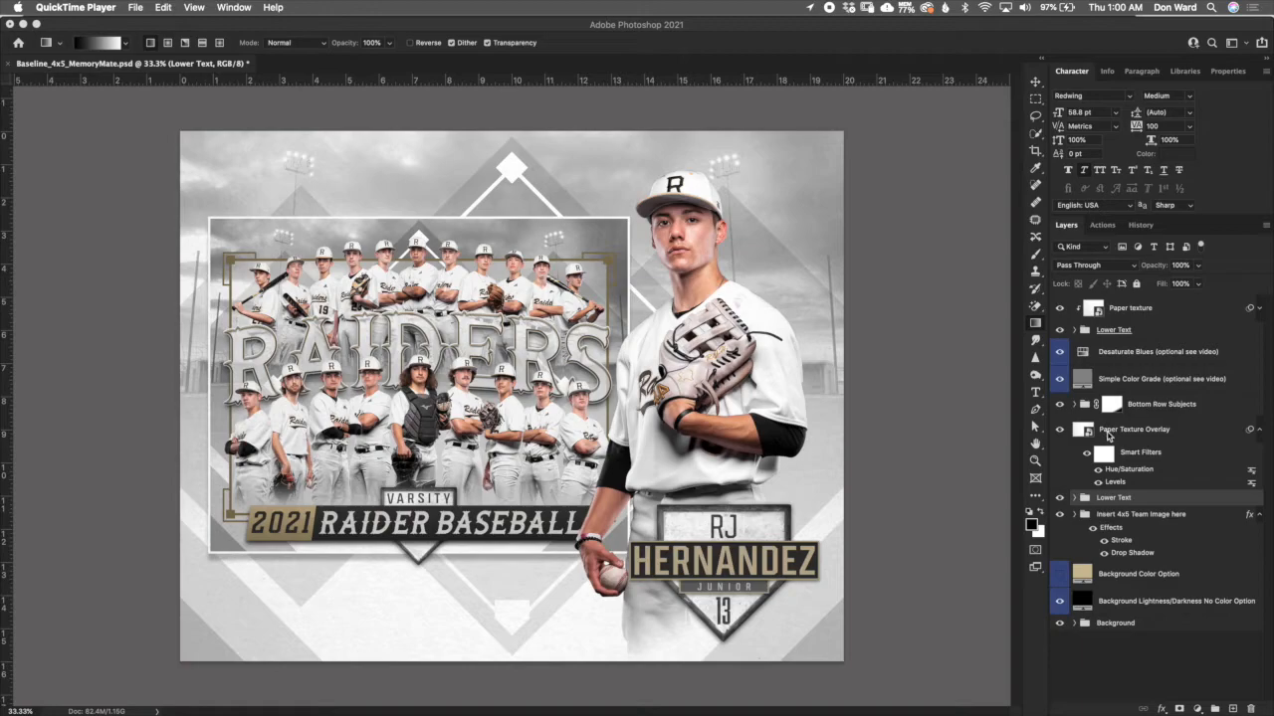
- In the Baseline_4x5_MemoryMate template, select the underlined Lower Text group and show the transform bounds of the player's nameplate
left_click(1149, 334)
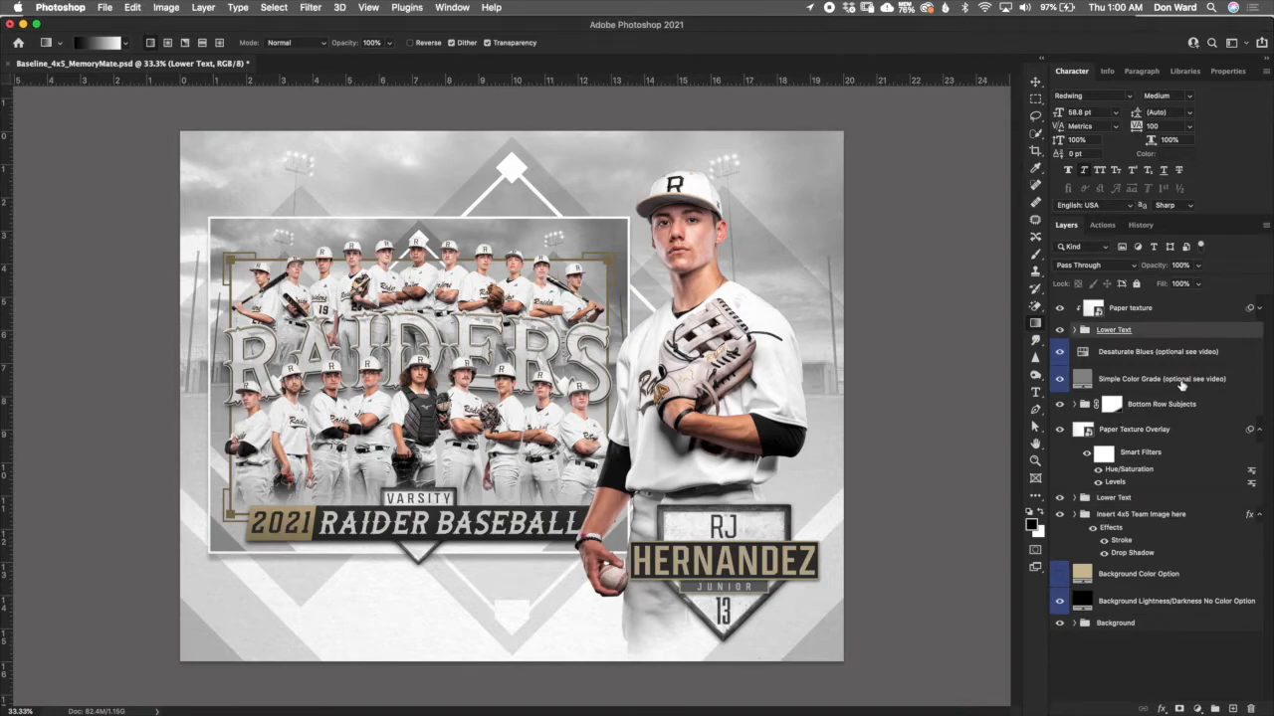
left_click(1036, 81)
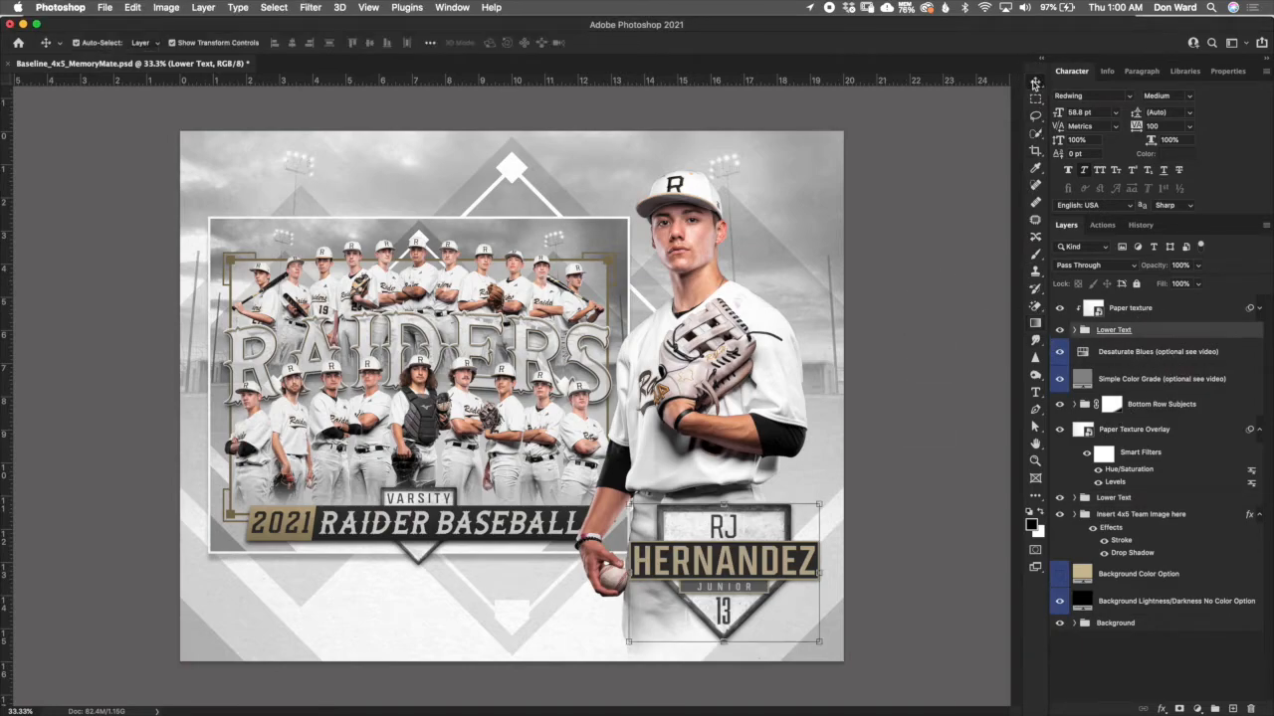
left_click(724, 643)
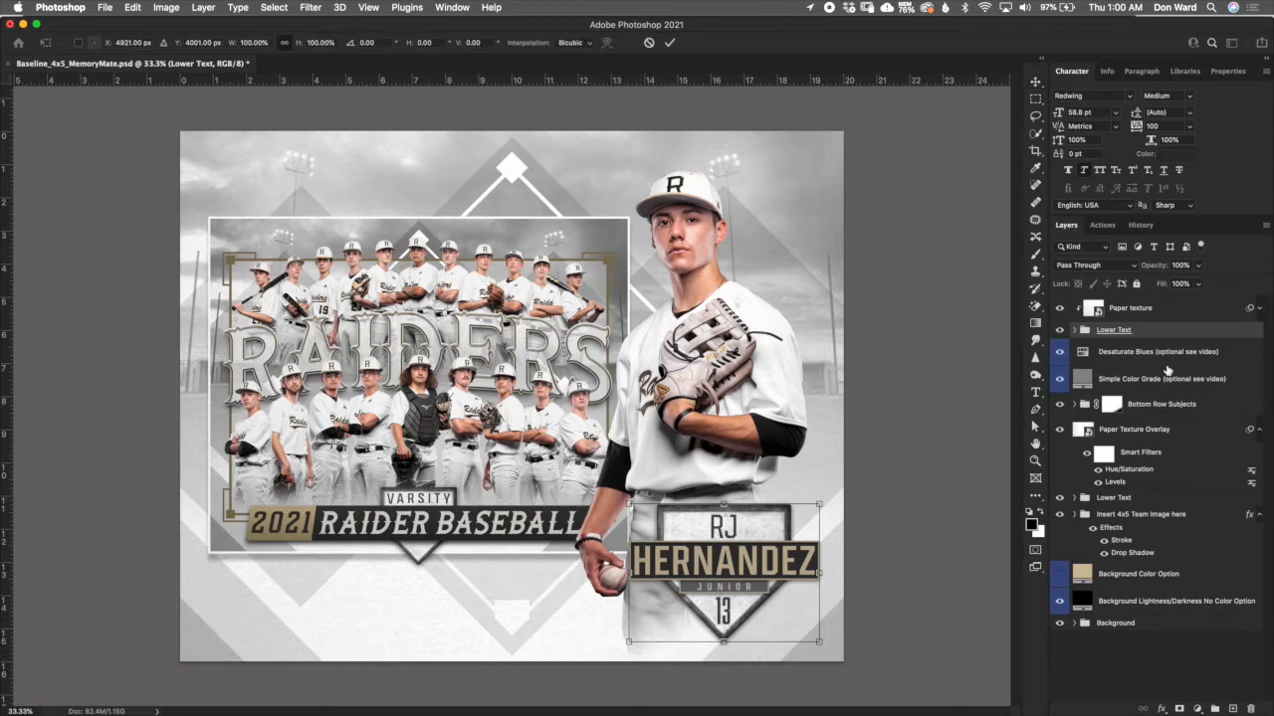
- Look through the Bottom Row Subjects, Simple Color Grade and Desaturate Blues layers, and ready the Gradient tool on the Bottom Row Subjects mask
left_click(1172, 406)
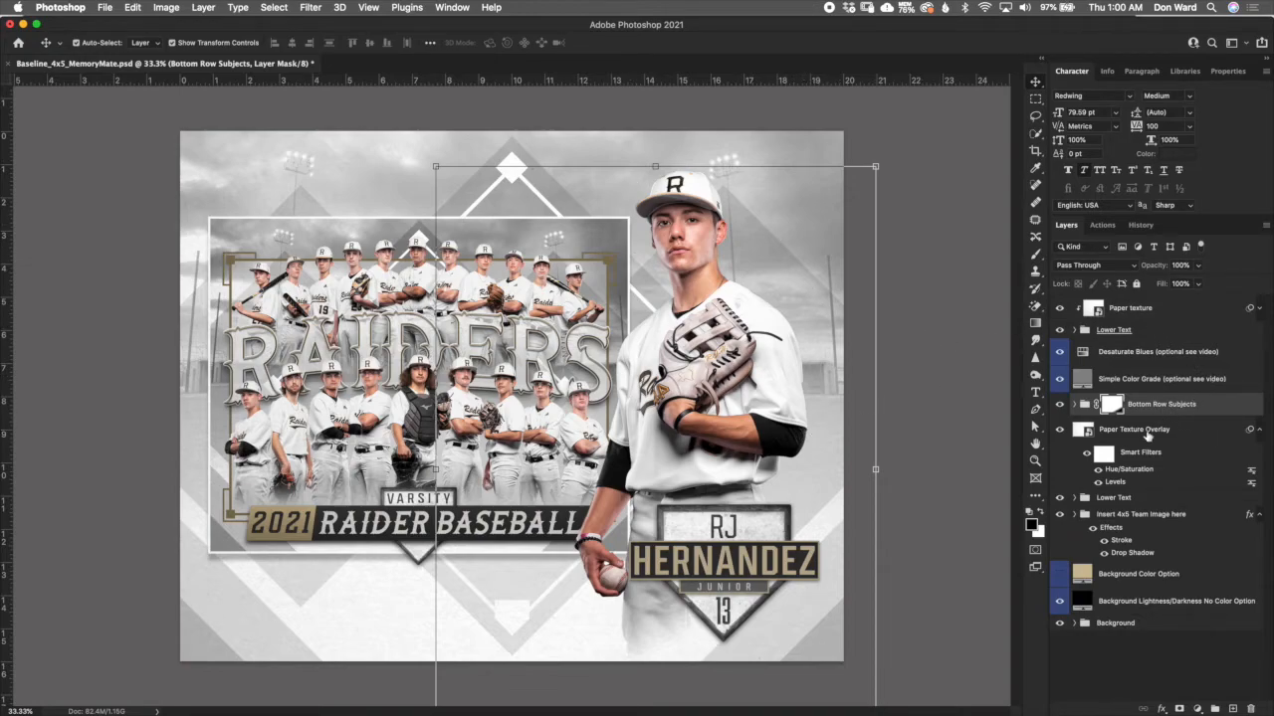
left_click(1140, 377)
left_click(1141, 354)
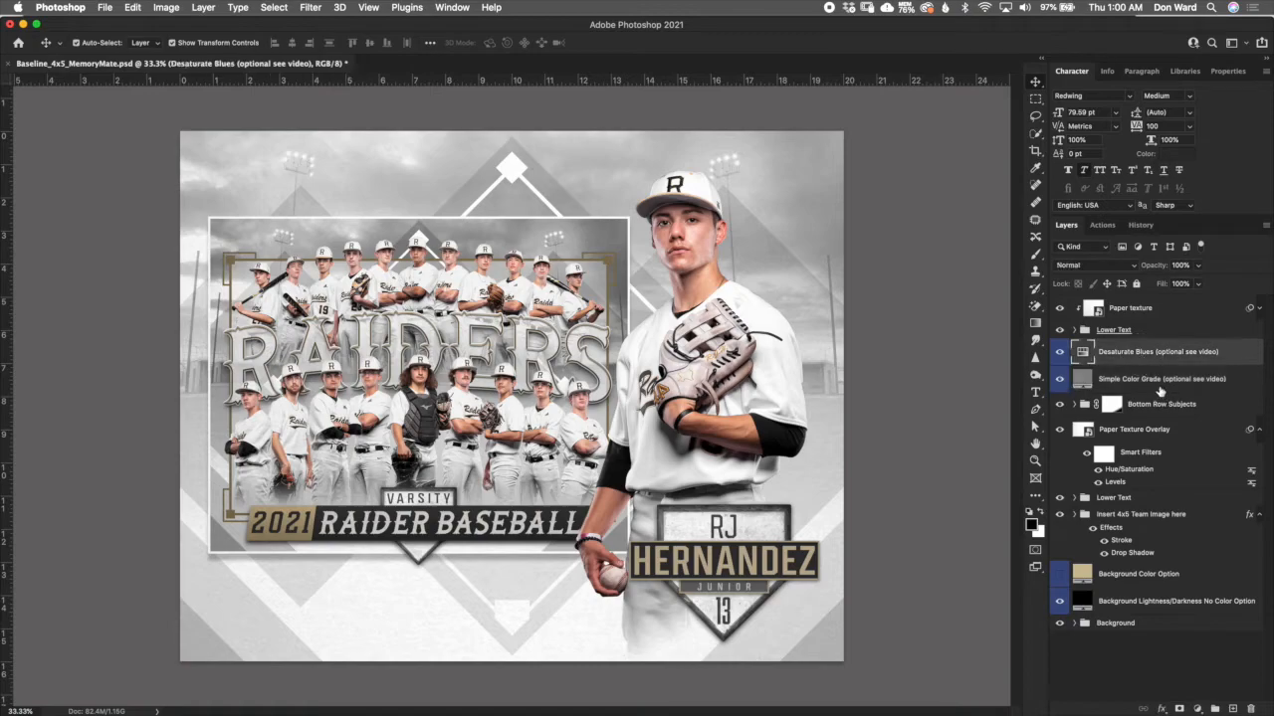
left_click(1139, 385)
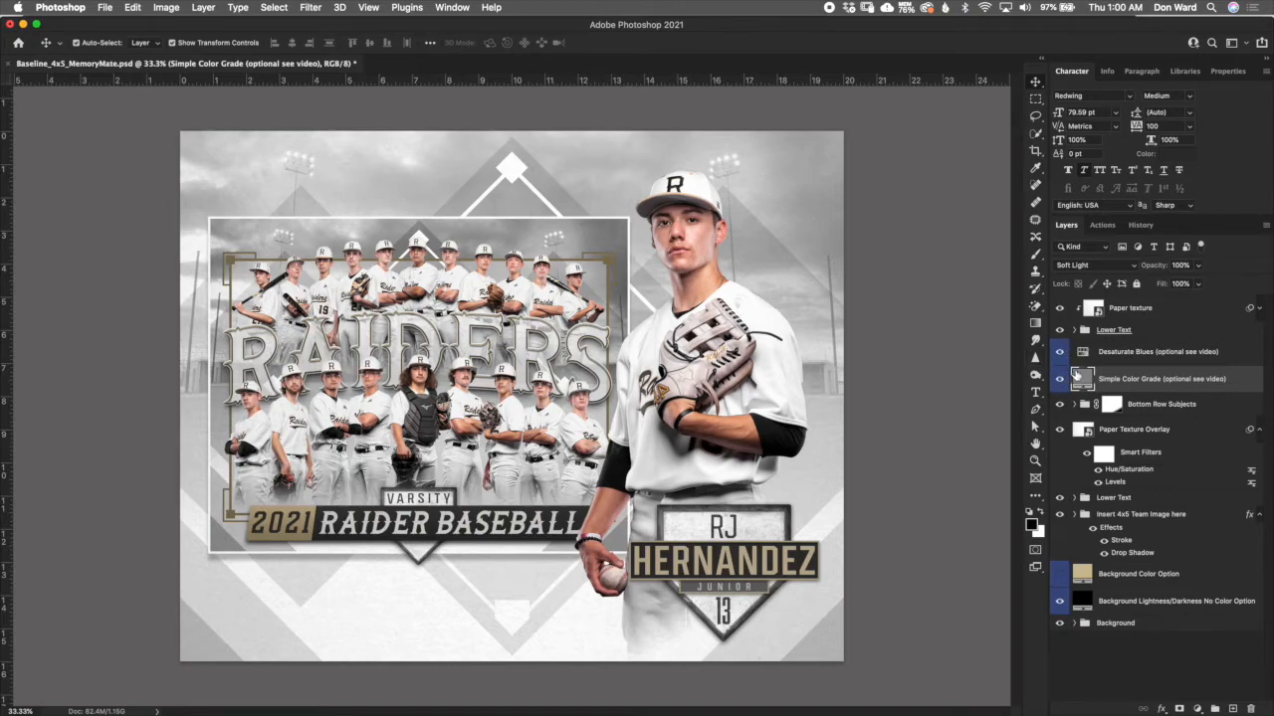
left_click(1159, 405)
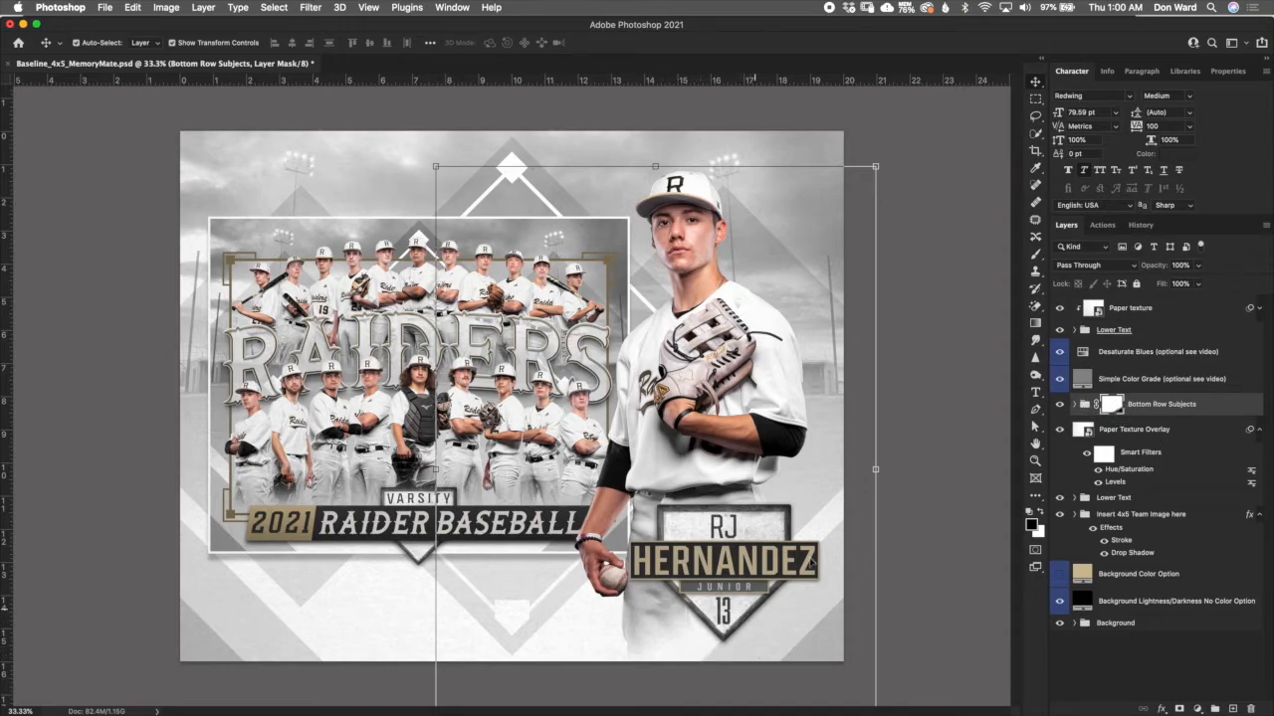
left_click(1034, 324)
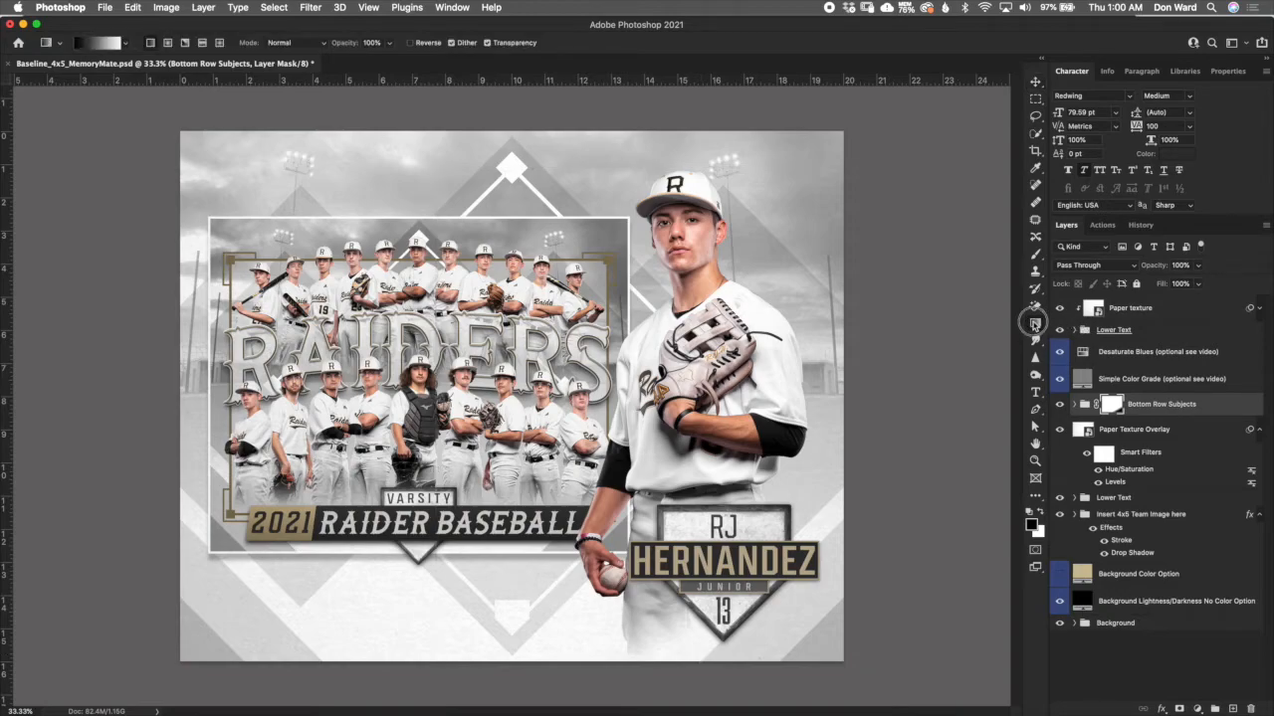
- Examine the Paper Texture Overlay layer and the second Lower Text group, and select the Insert 4x5 Team Image here group
left_click(1129, 439)
left_click(1172, 499)
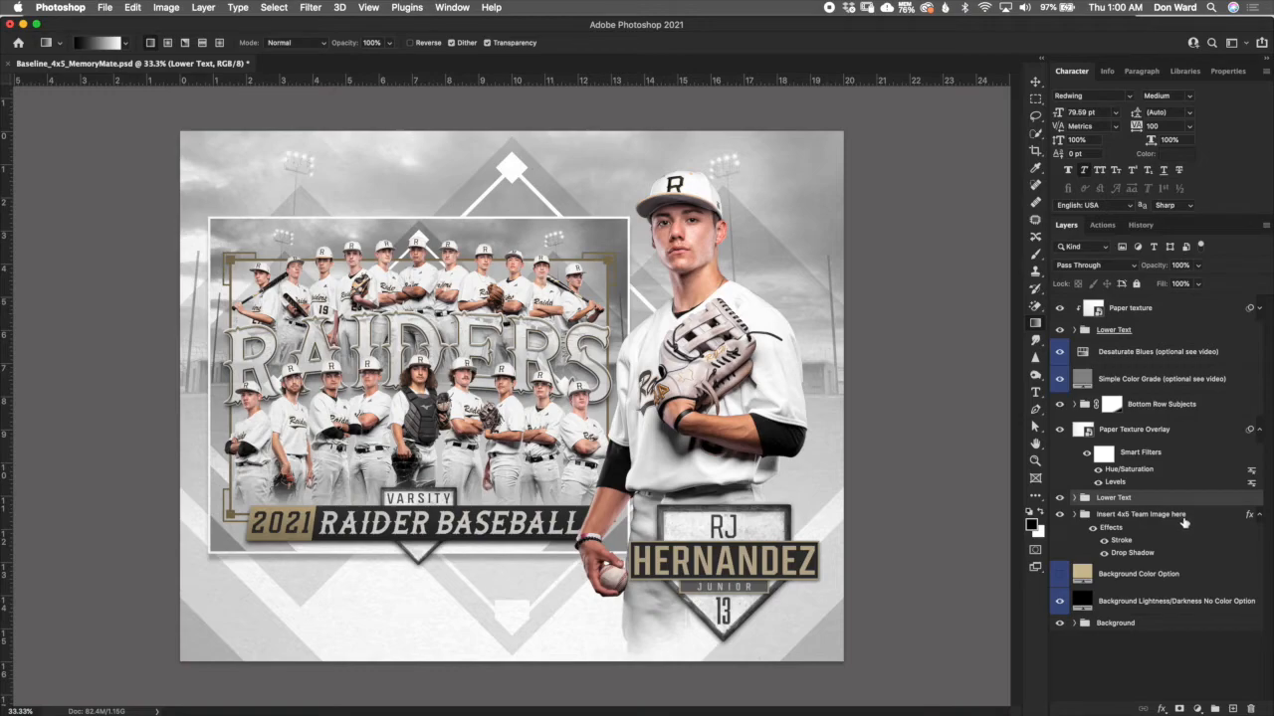
left_click(1194, 523)
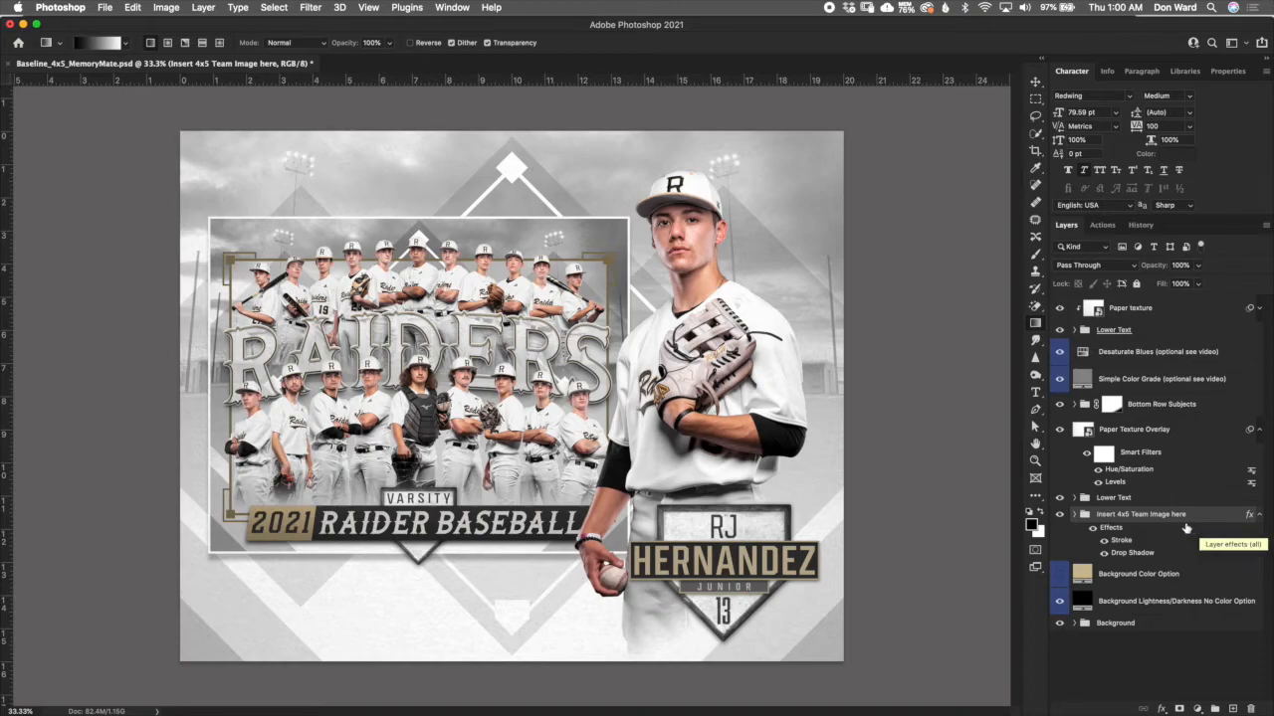
- Delete the Sample Team Image layer from the Insert 4x5 Team Image here group, with the Move tool active
left_click(1149, 501)
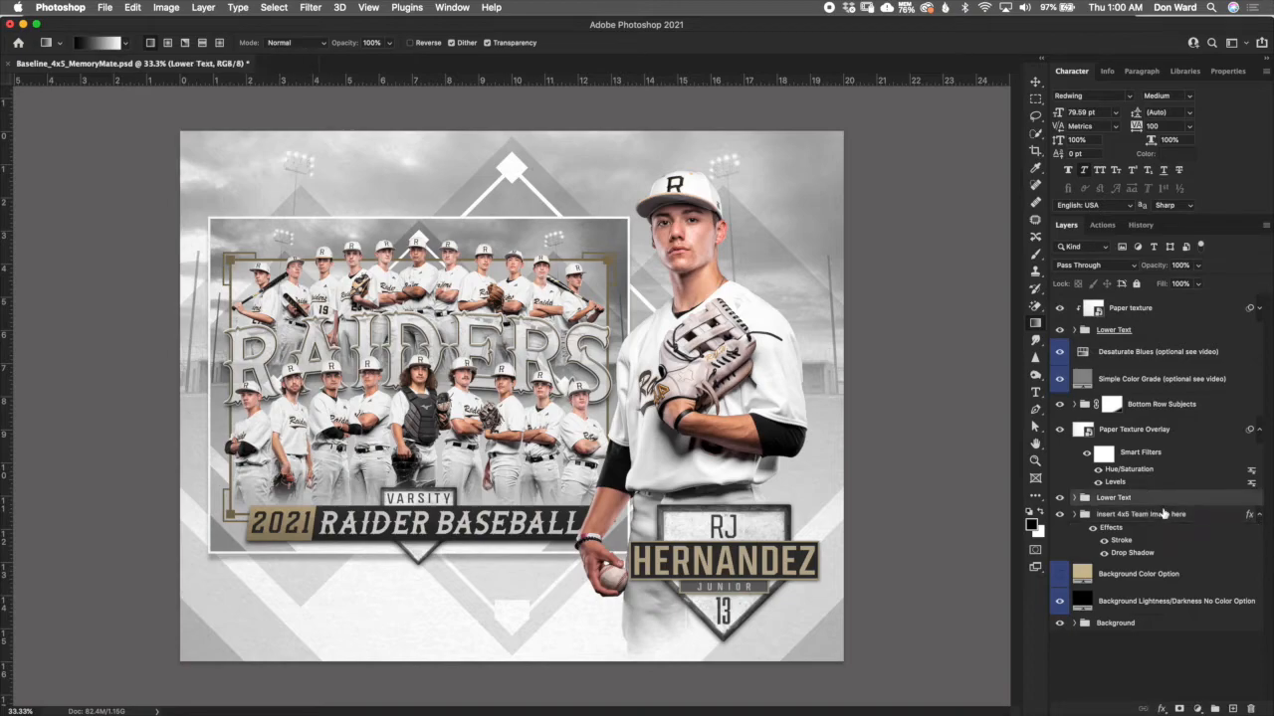
left_click(1035, 81)
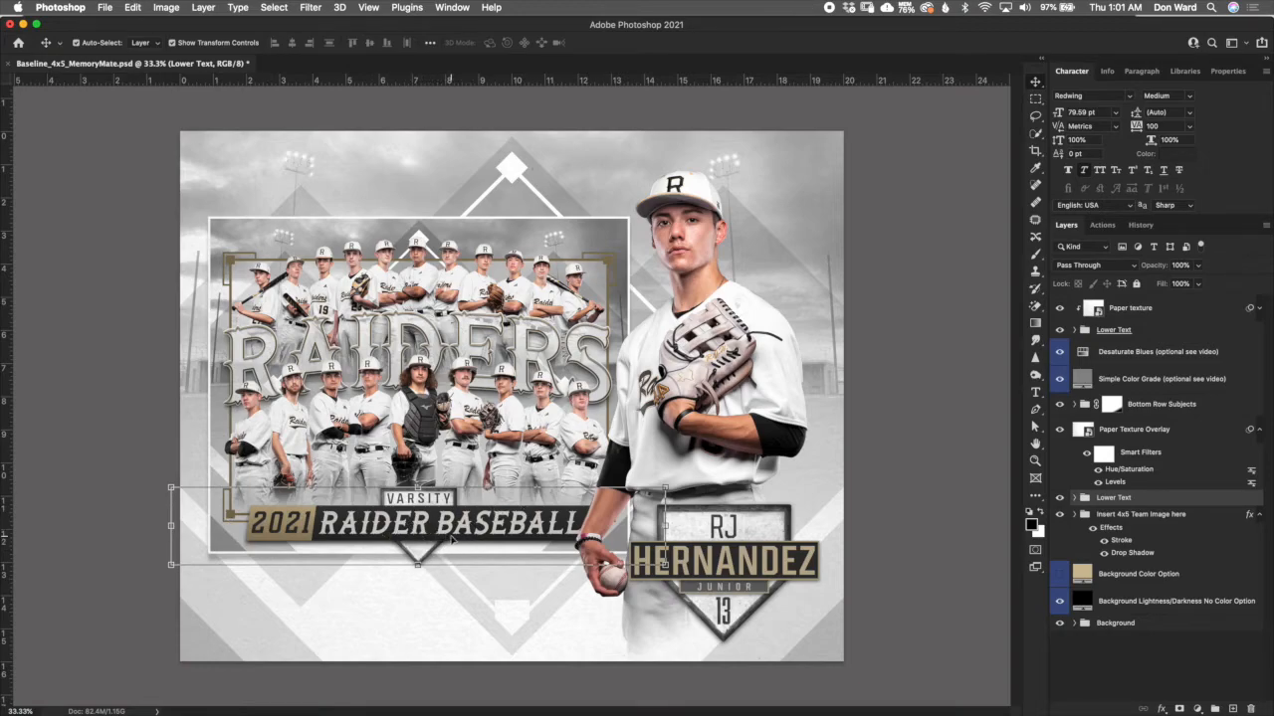
left_click(1149, 519)
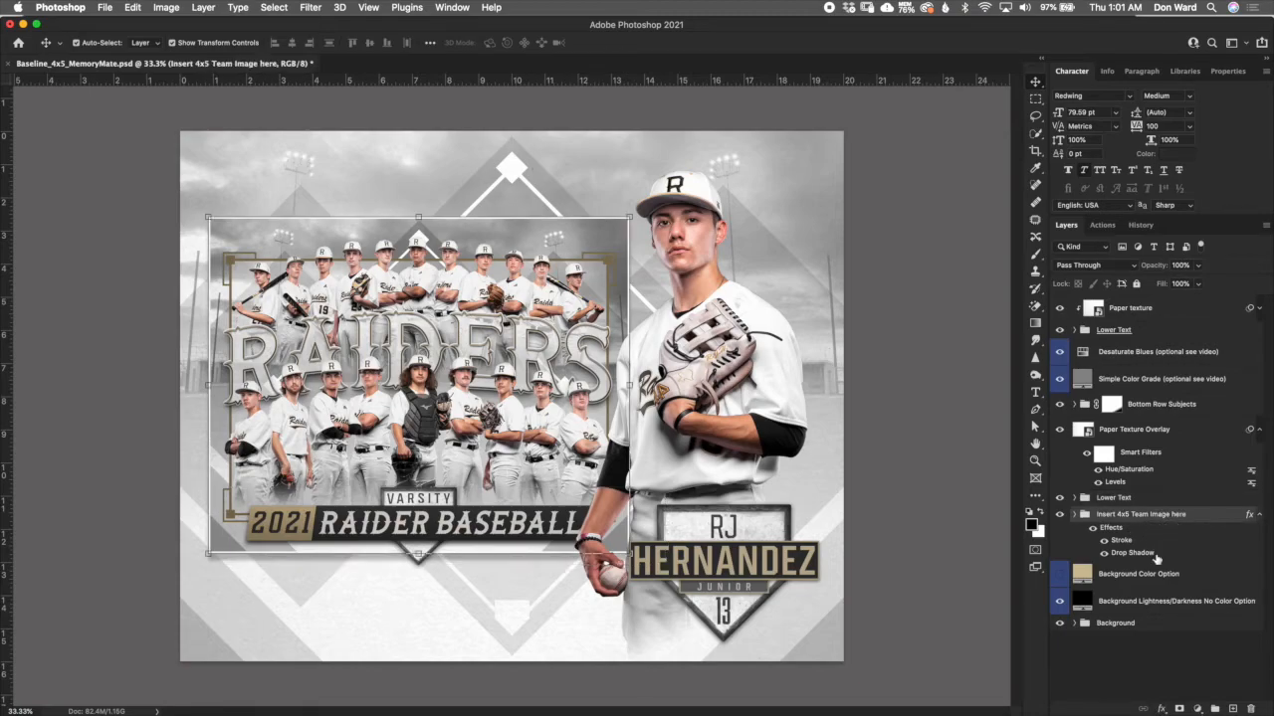
left_click(1075, 516)
left_click(1146, 579)
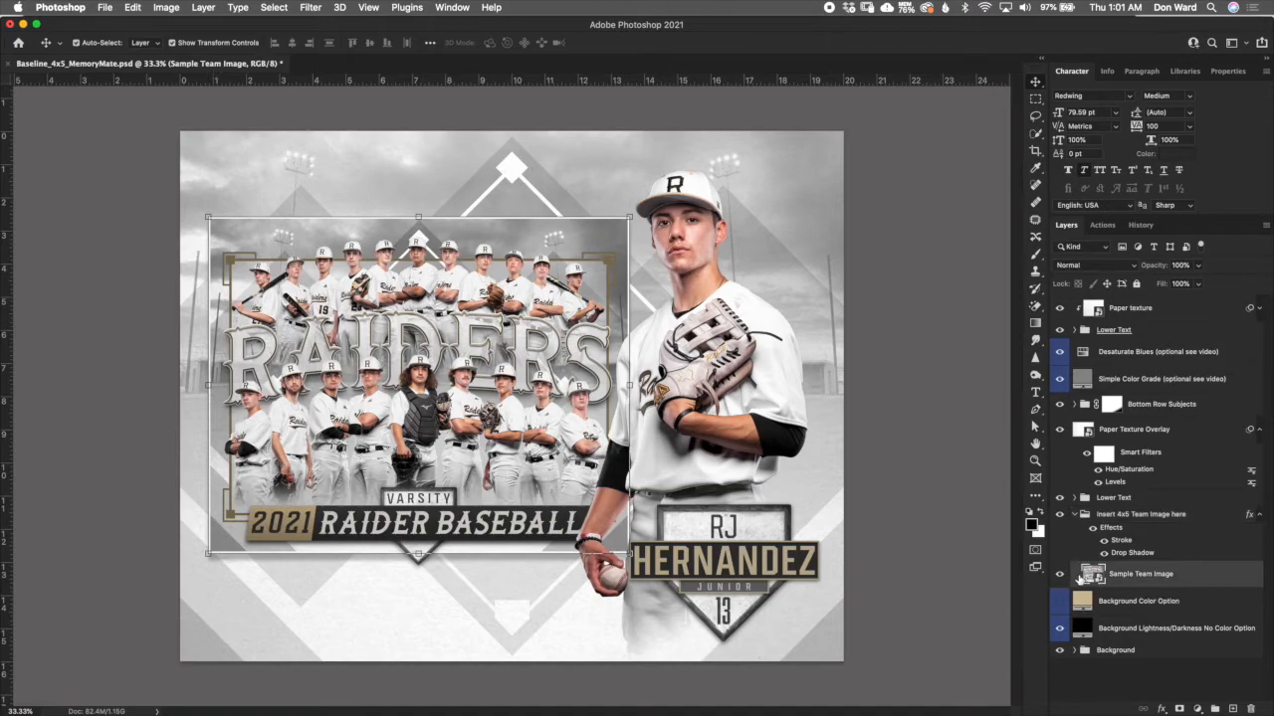
key("Delete")
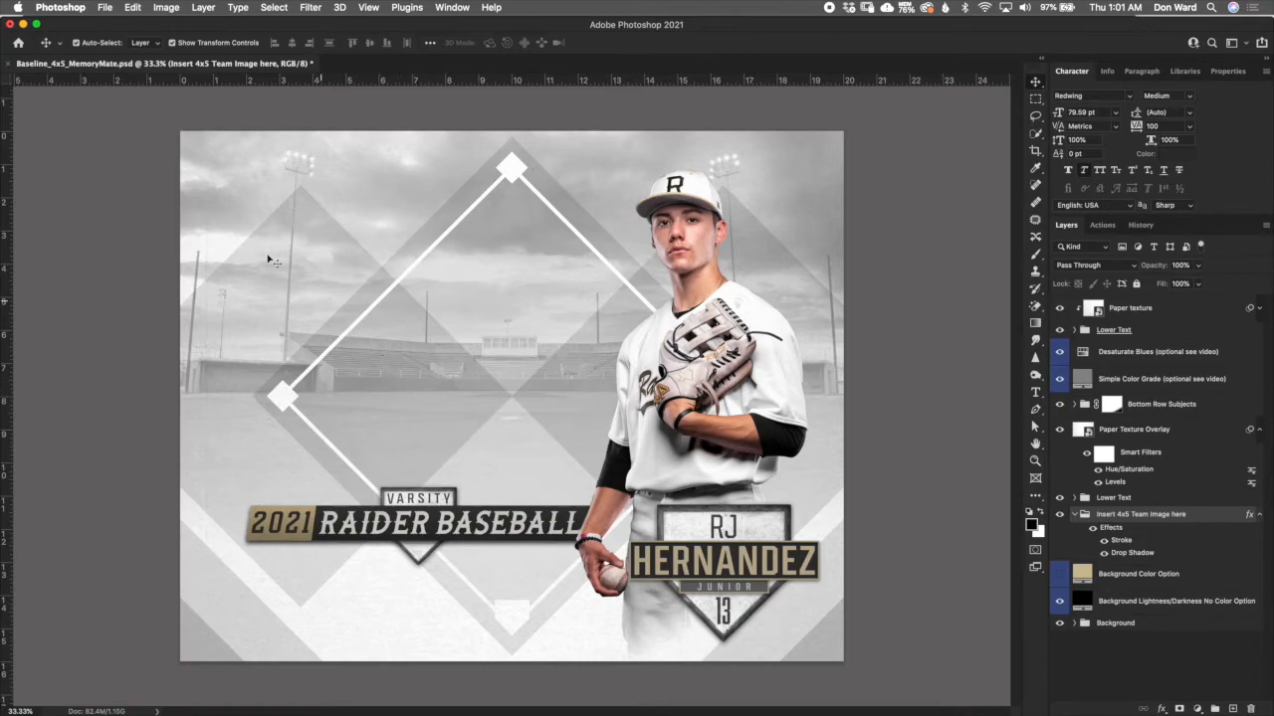
- Open the exported team poster dfgdhdfgh.jpg from the Master Files folder
left_click(104, 8)
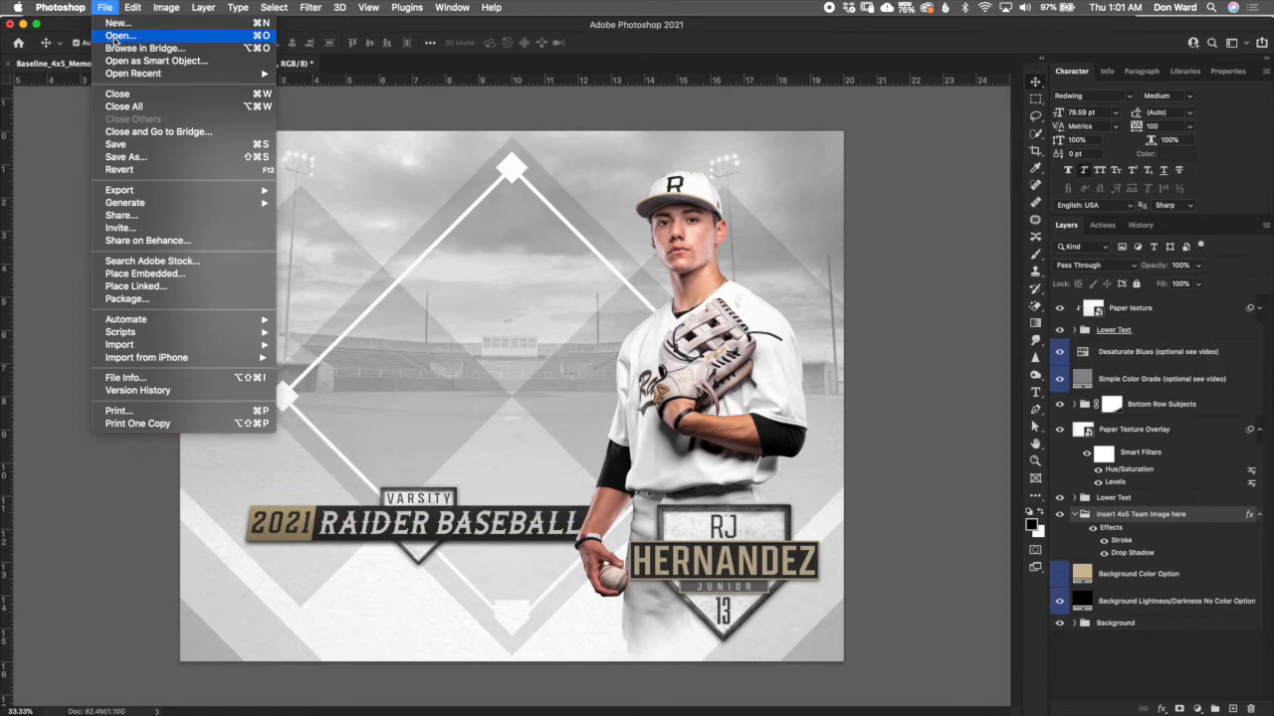
left_click(118, 35)
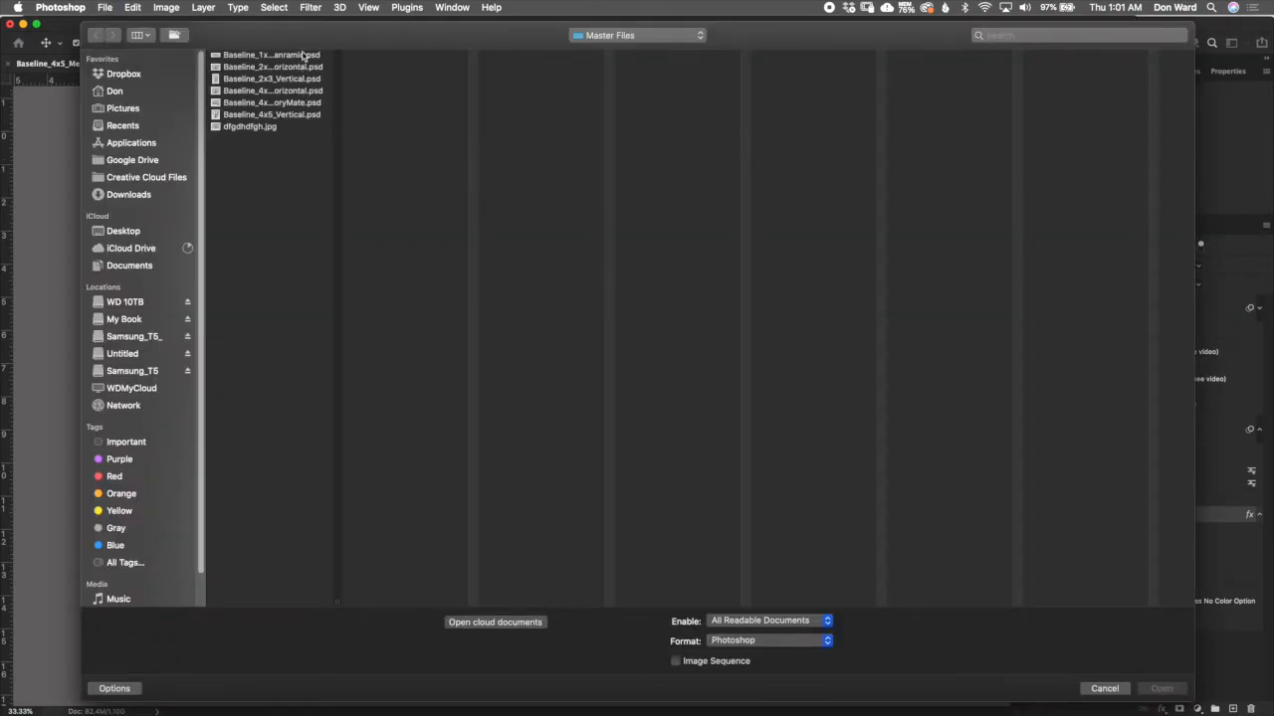
left_click(271, 130)
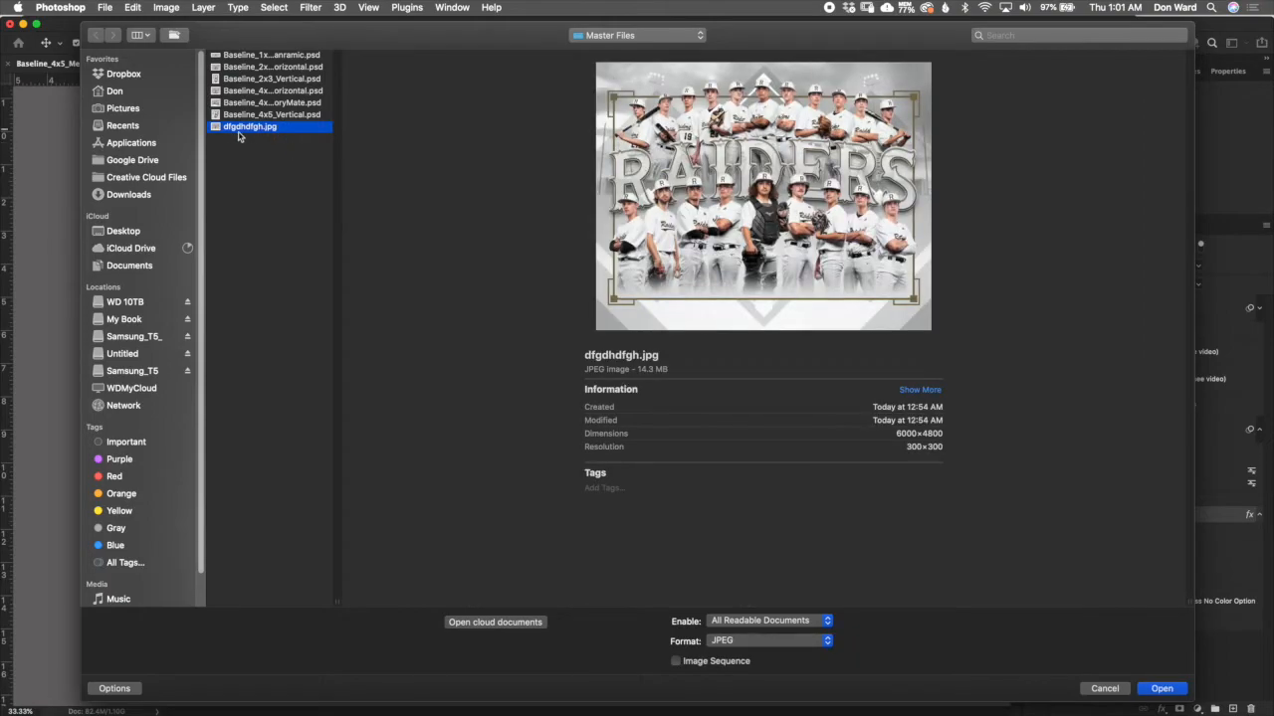
left_click(1160, 690)
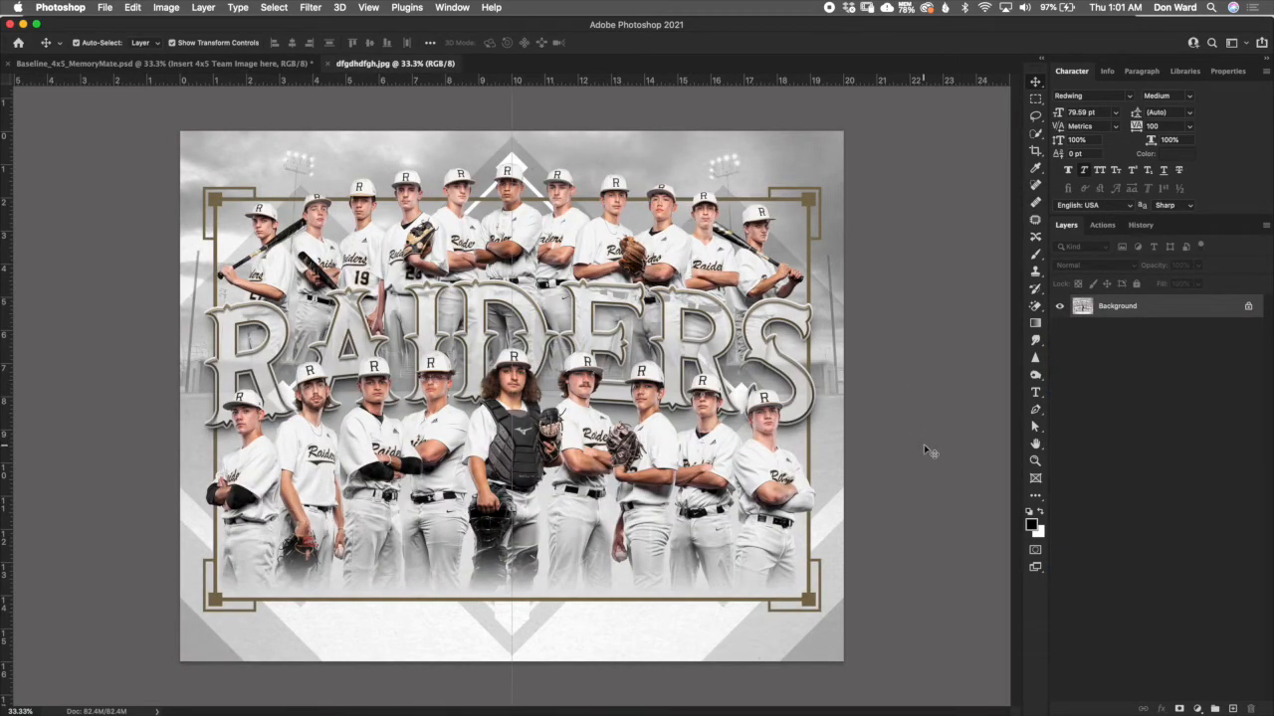
- Bring the team poster layer into the MemoryMate template's Insert 4x5 Team Image here group and convert it to a smart object
left_click(1108, 308)
left_click_drag(1108, 308, 224, 76)
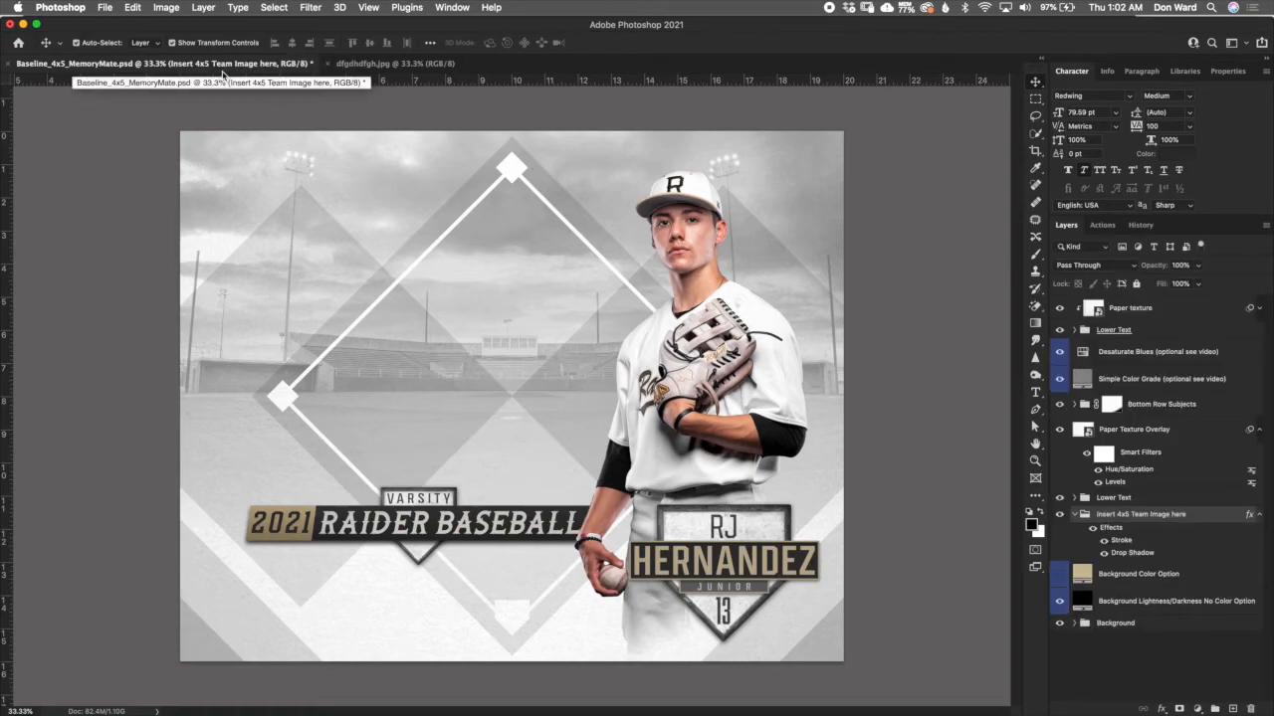
left_click_drag(224, 76, 435, 301)
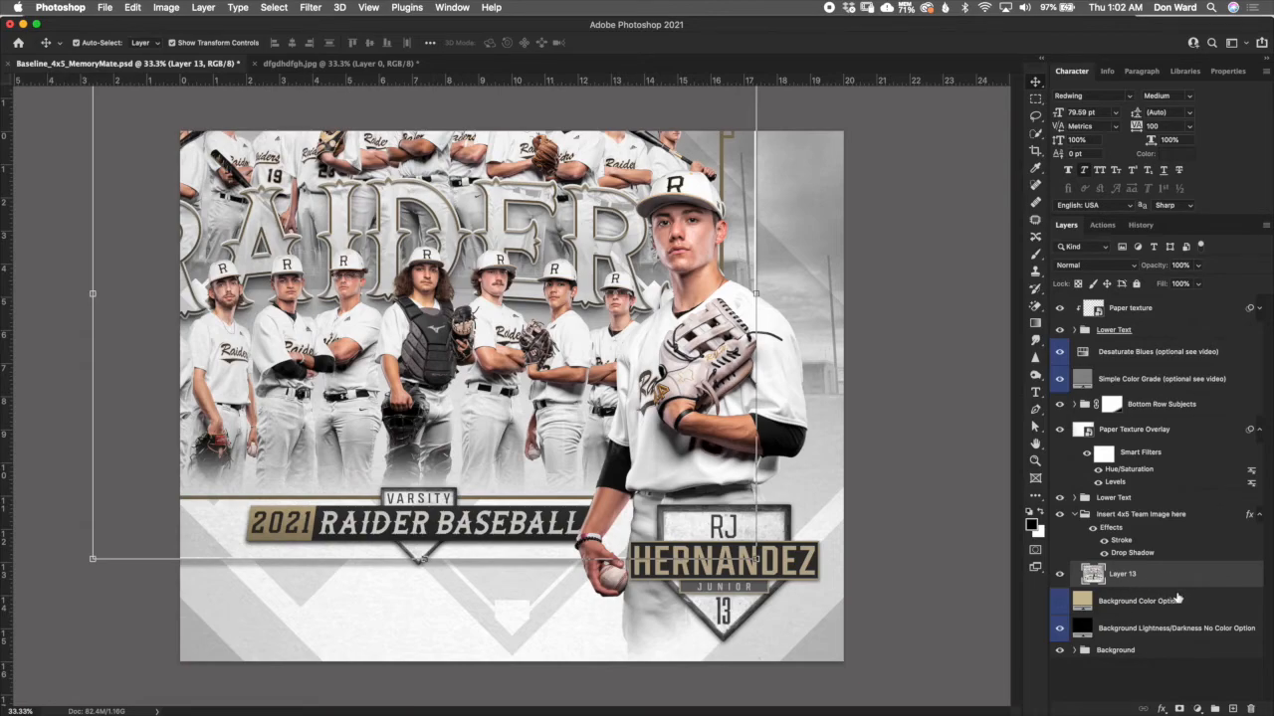
right_click(1174, 581)
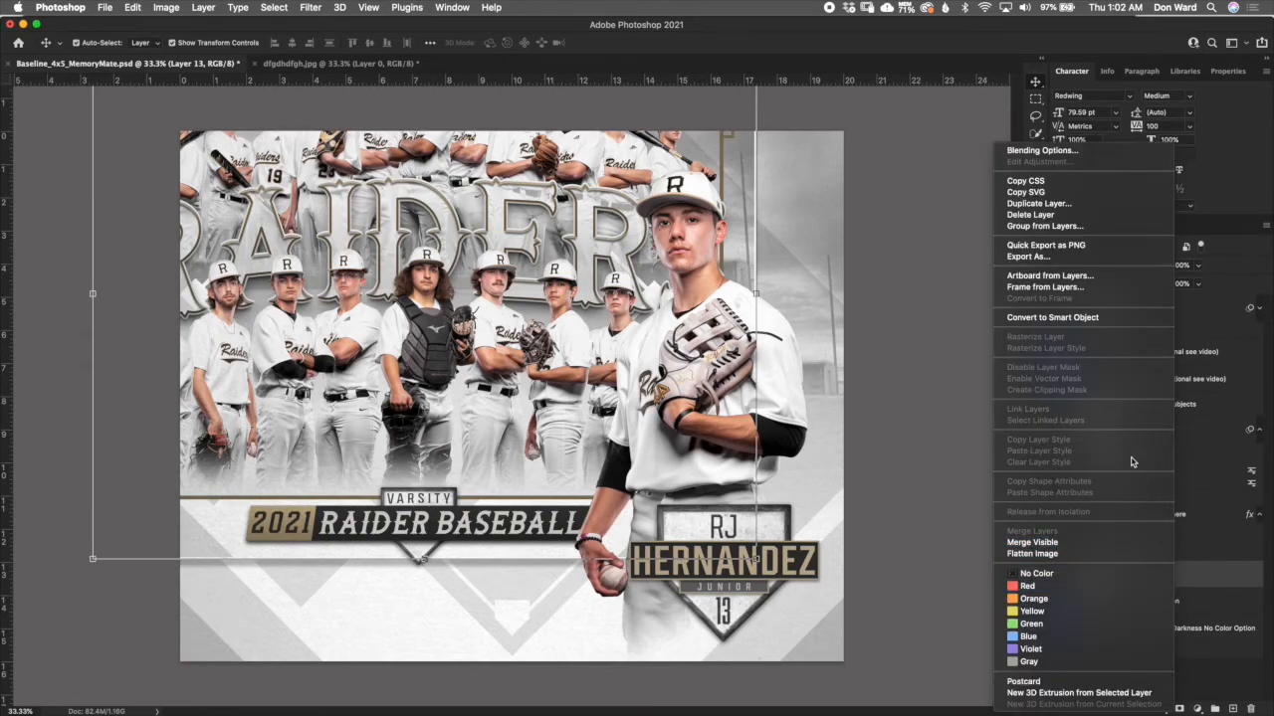
left_click(1097, 318)
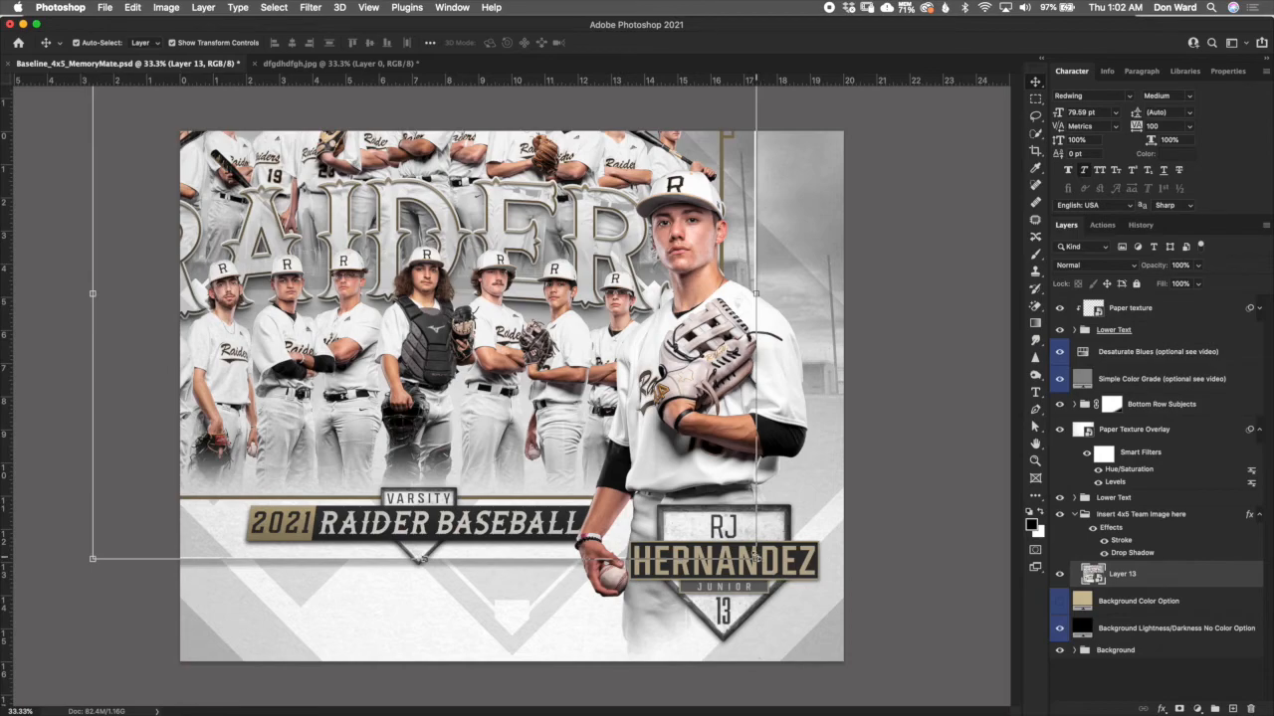
- Scale the team image to about 65% and position it beside the player, behind the Raider Baseball banner
key("super+t")
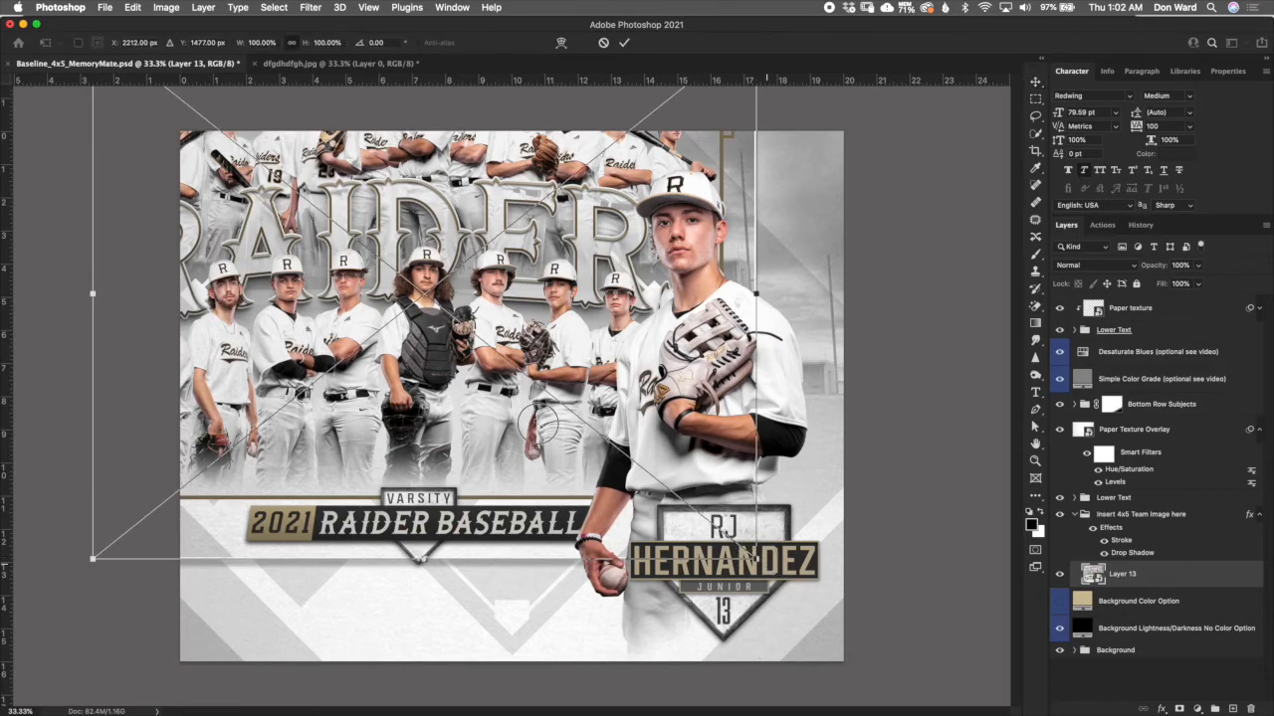
left_click_drag(754, 557, 518, 368)
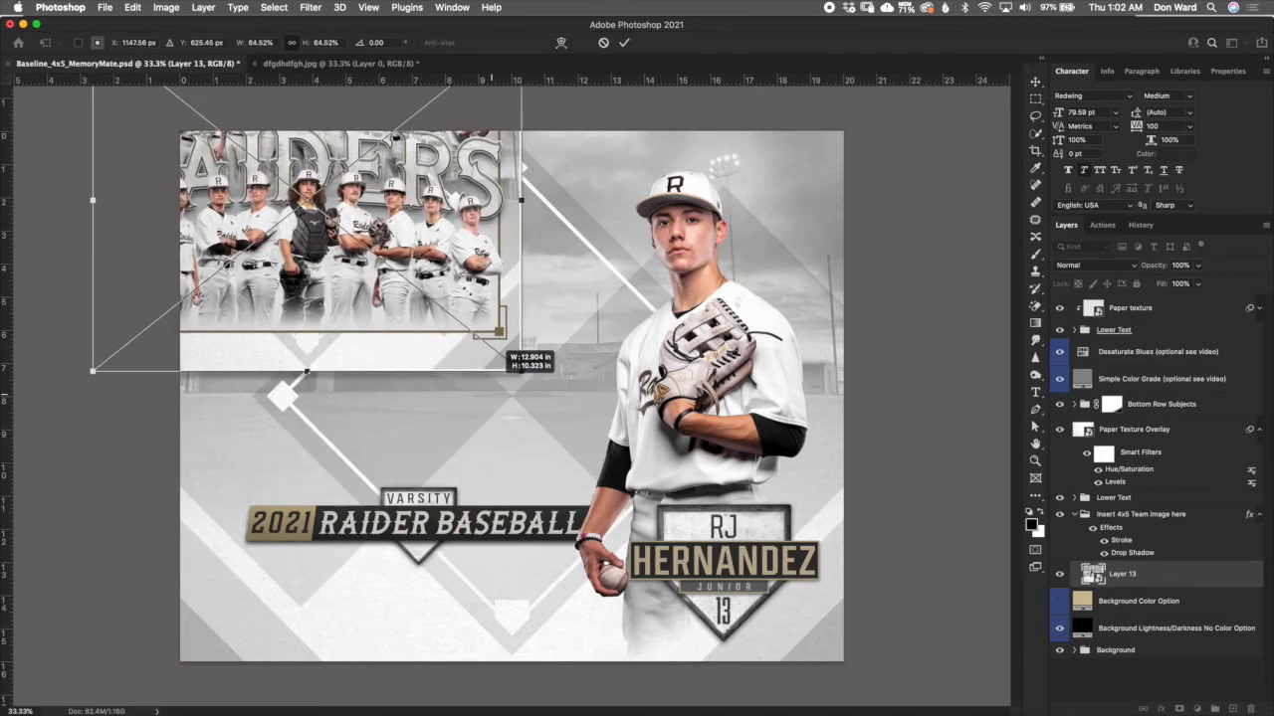
left_click_drag(327, 196, 577, 456)
left_click_drag(449, 304, 429, 307)
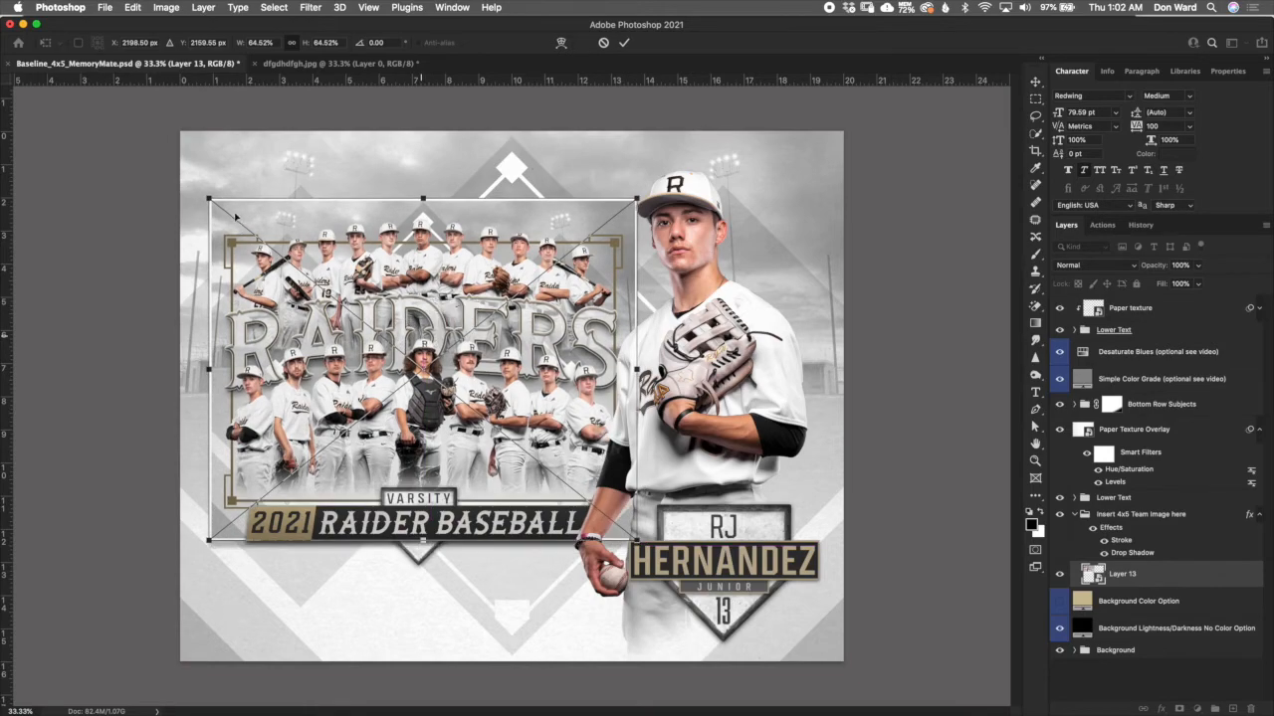
left_click_drag(209, 199, 203, 194)
left_click_drag(521, 307, 524, 318)
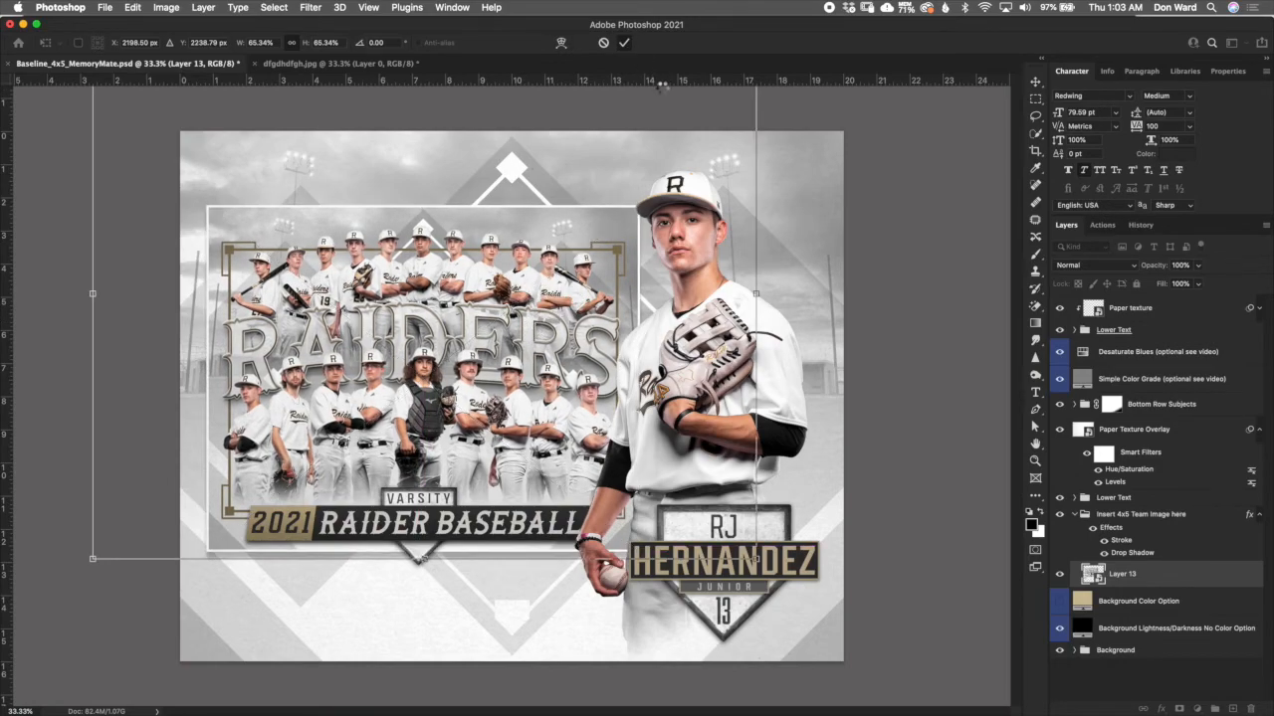
key("Return")
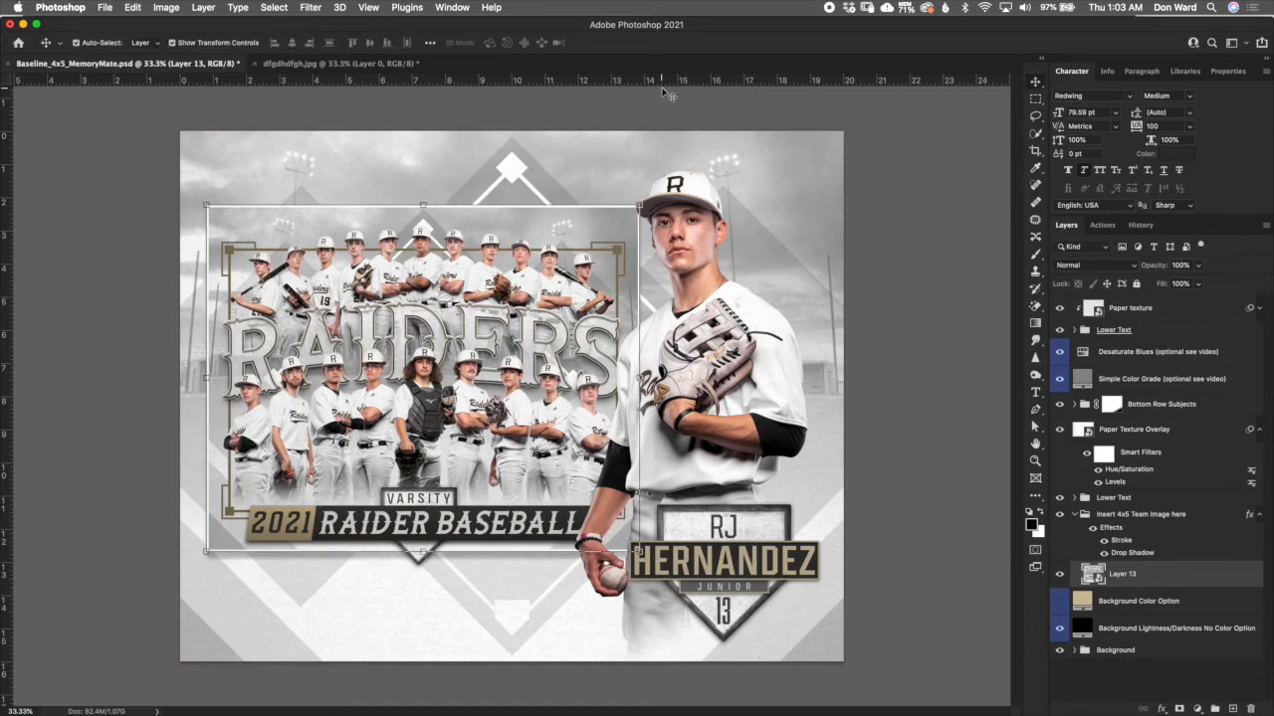
- Try a dark red (a21818) stroke color on the Insert 4x5 Team Image here group, then cancel the color and layer style changes
left_click(1139, 552)
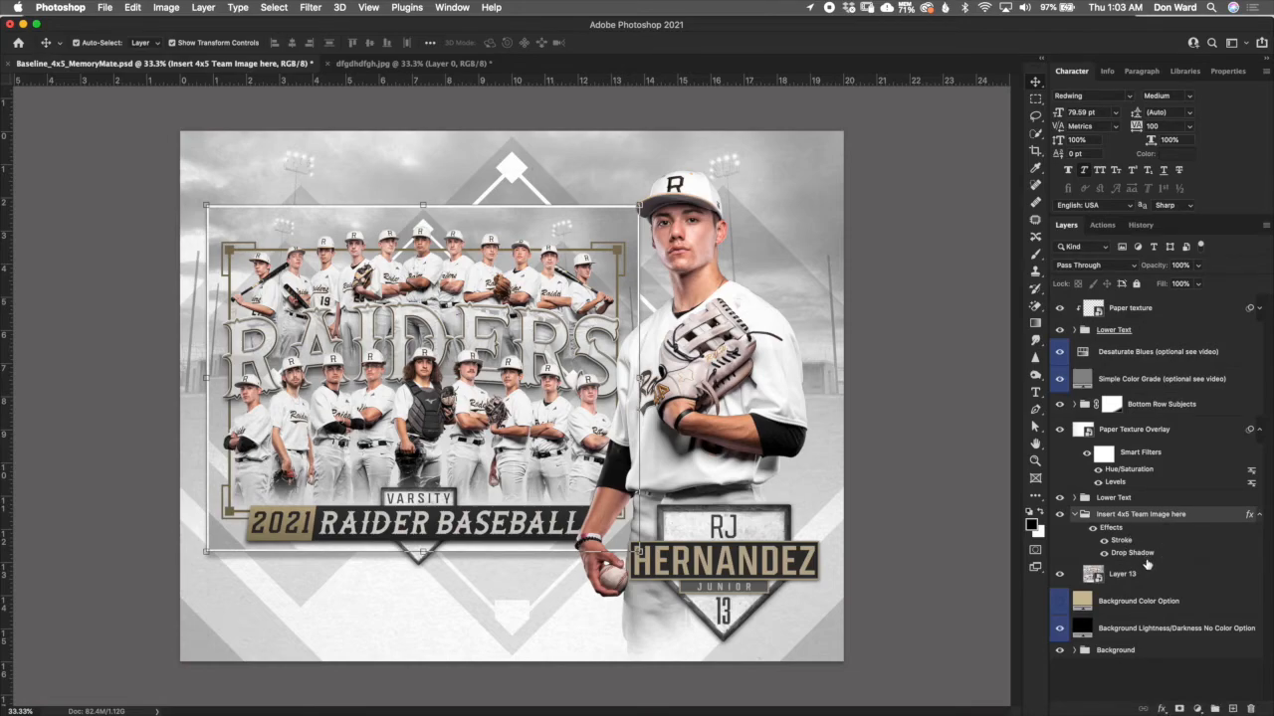
double_click(1130, 543)
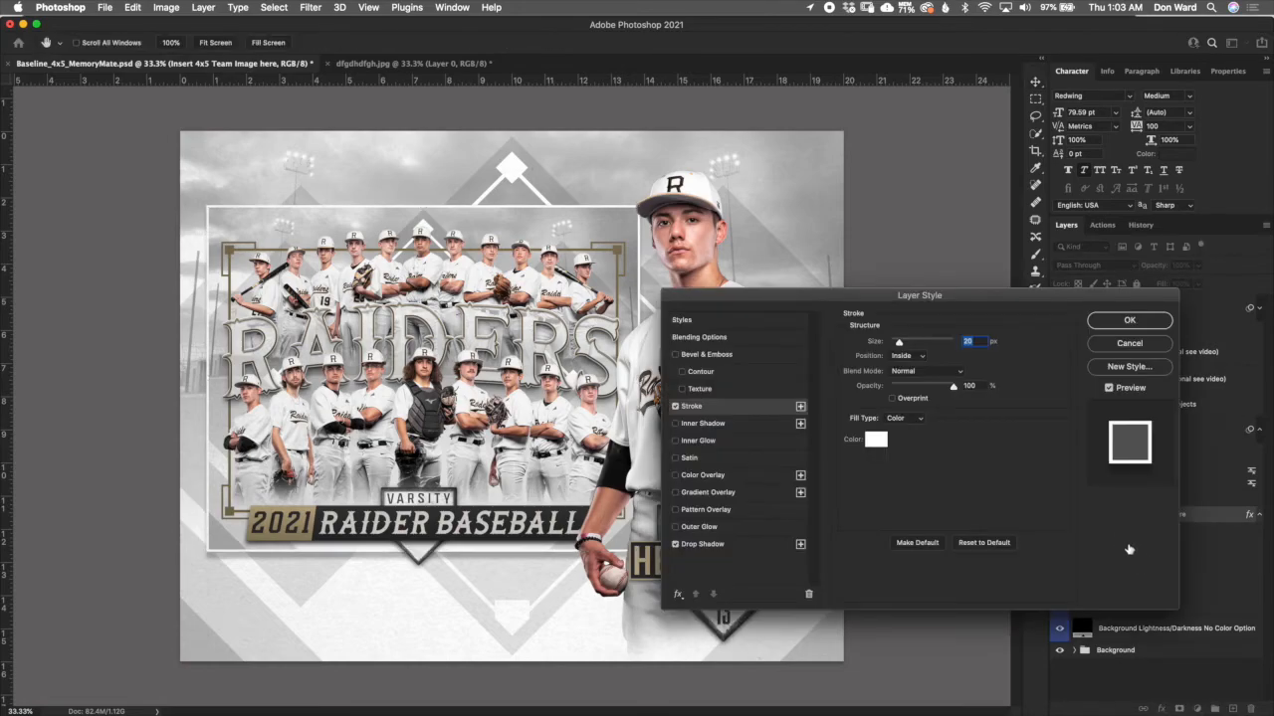
left_click(875, 438)
left_click(895, 228)
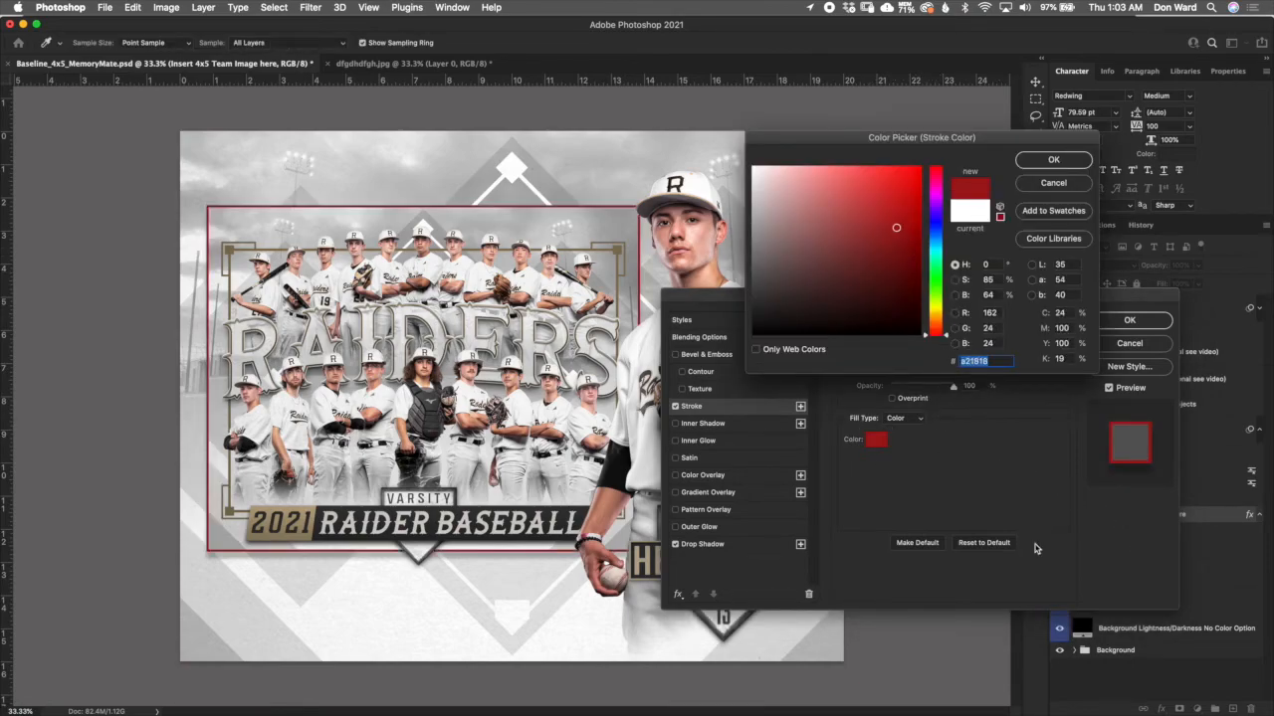
left_click(1068, 185)
left_click(1129, 344)
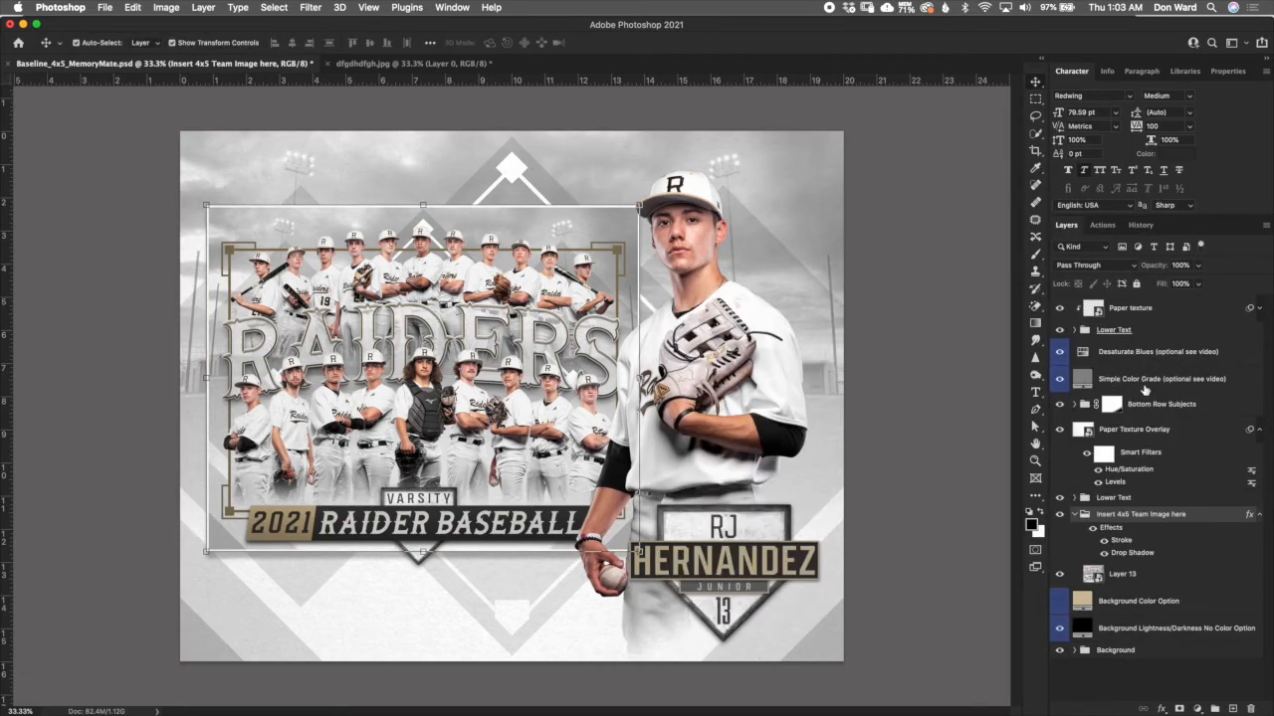
- Select the underlined Lower Text group above the Desaturate Blues layer
left_click(1134, 330)
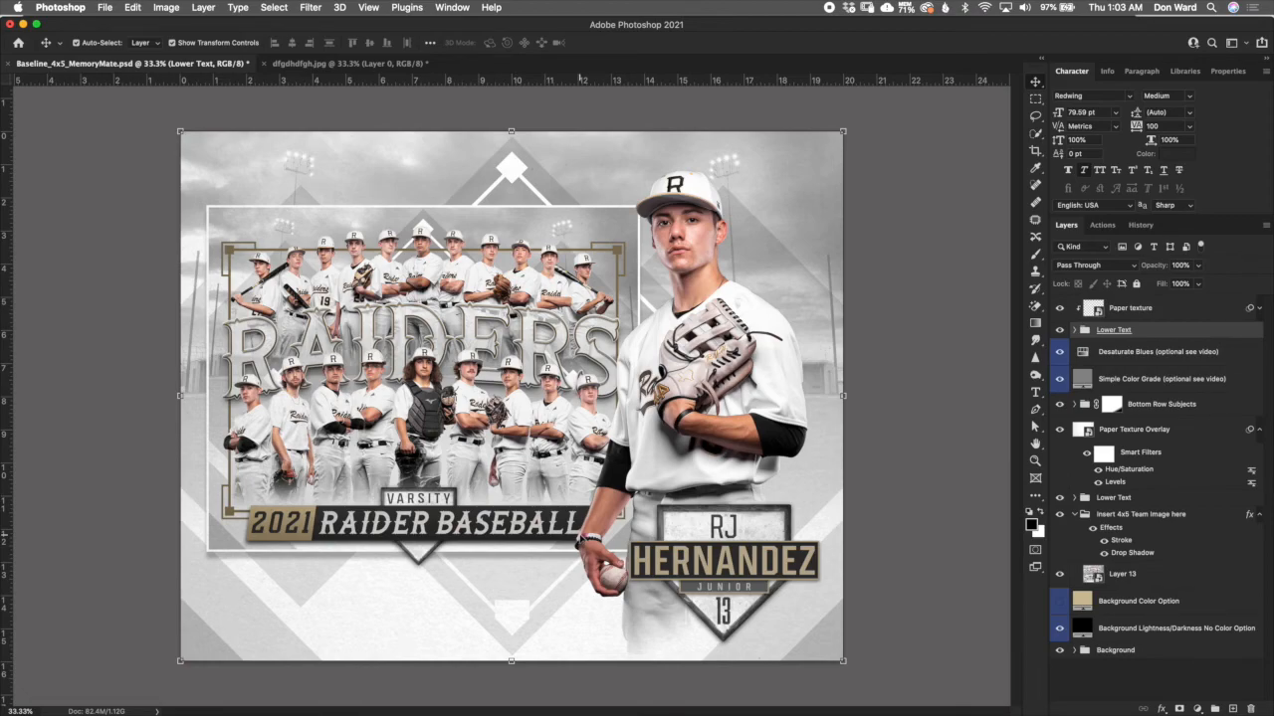
left_click_drag(1172, 331, 1170, 338)
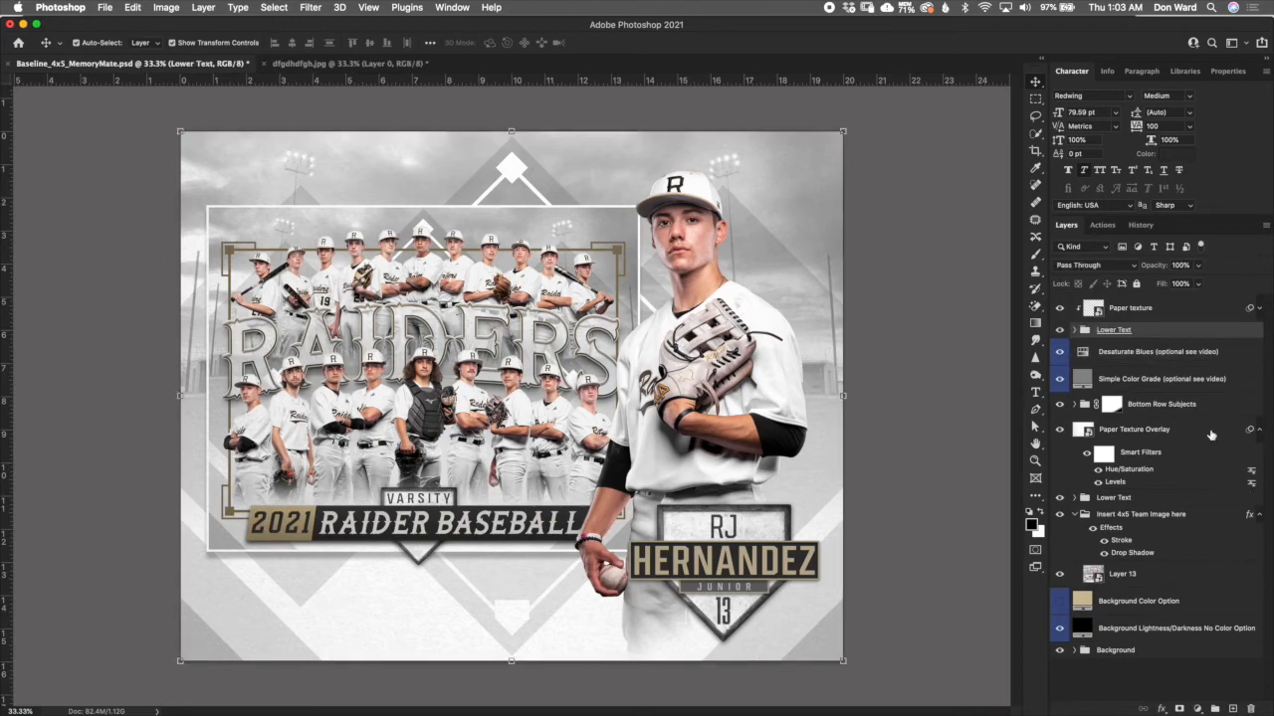